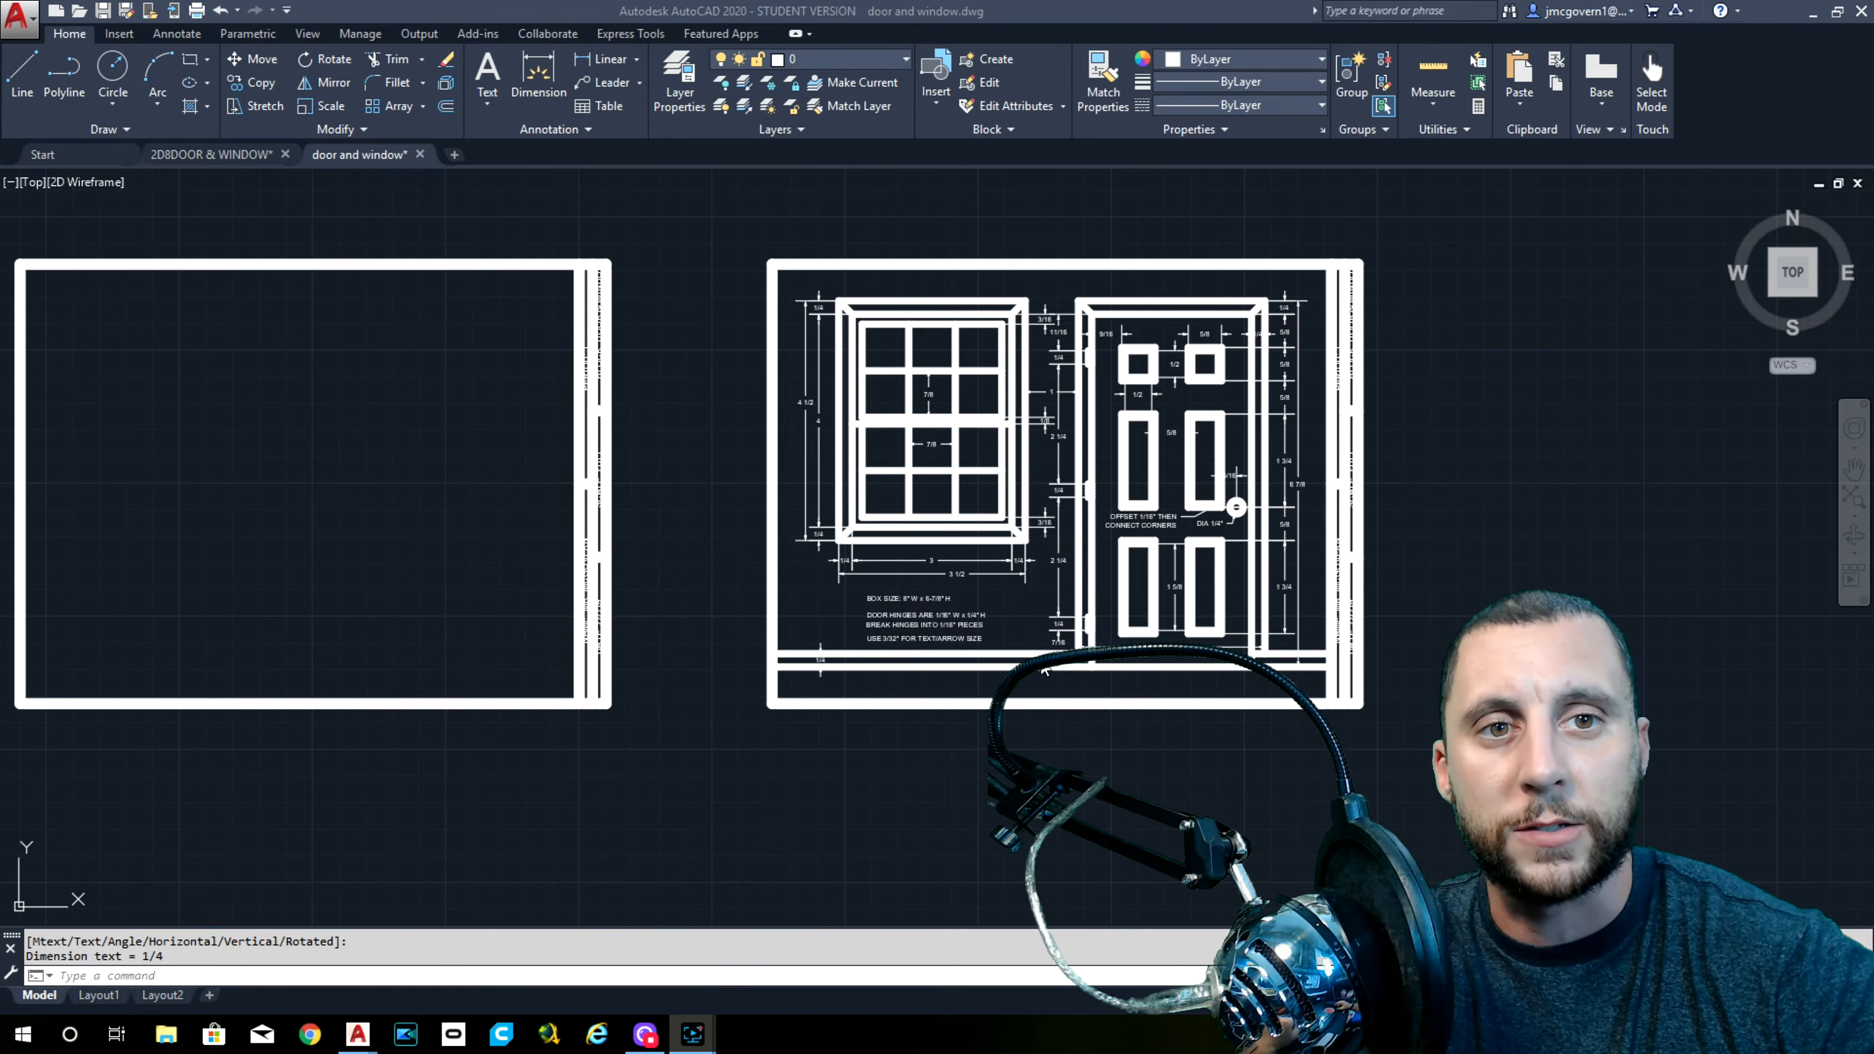
Examine the reference drawing's notes on box, hinge and text sizes and its door dimensions, and compare them with the blank sheet
{"action": "scroll", "coordinate": [946, 600], "scroll_direction": "up", "scroll_amount": 8}
{"action": "middle_click_drag", "start_coordinate": [812, 635], "coordinate": [583, 506]}
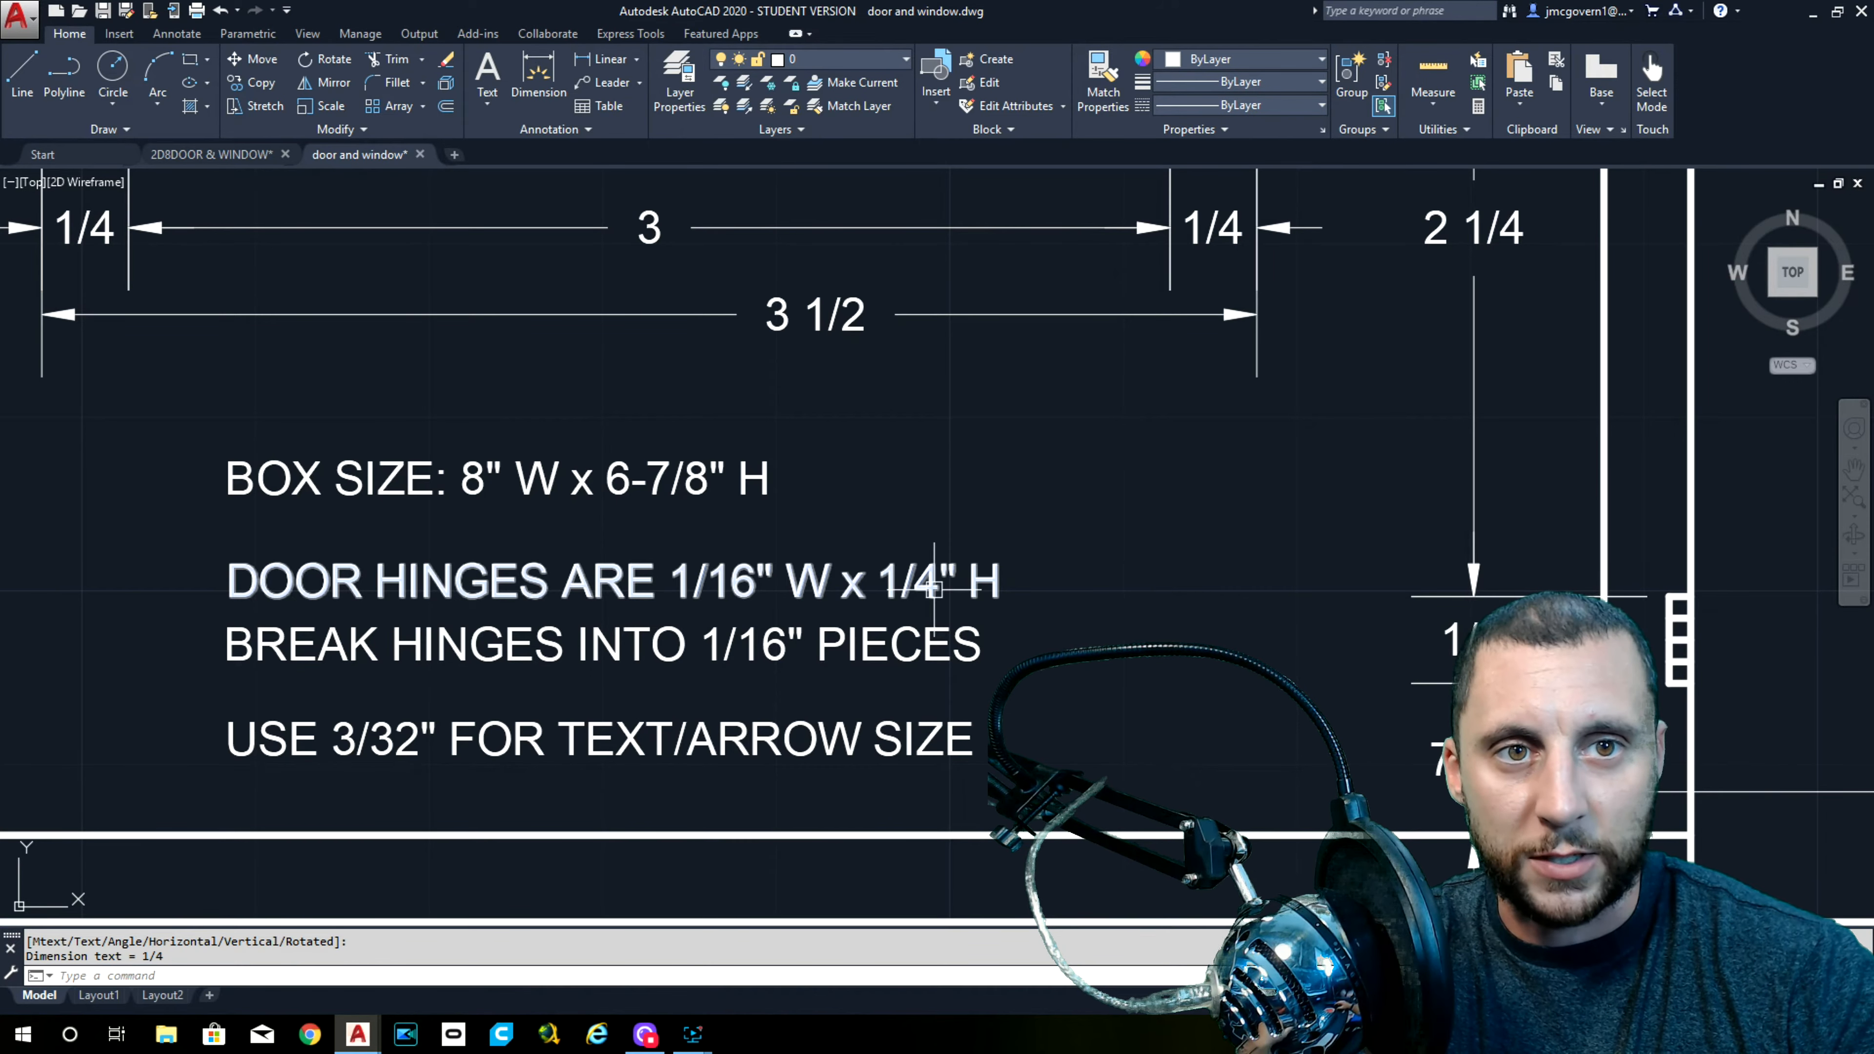
{"action": "scroll", "coordinate": [929, 588], "scroll_direction": "down", "scroll_amount": 4}
{"action": "scroll", "coordinate": [1246, 626], "scroll_direction": "up", "scroll_amount": 4}
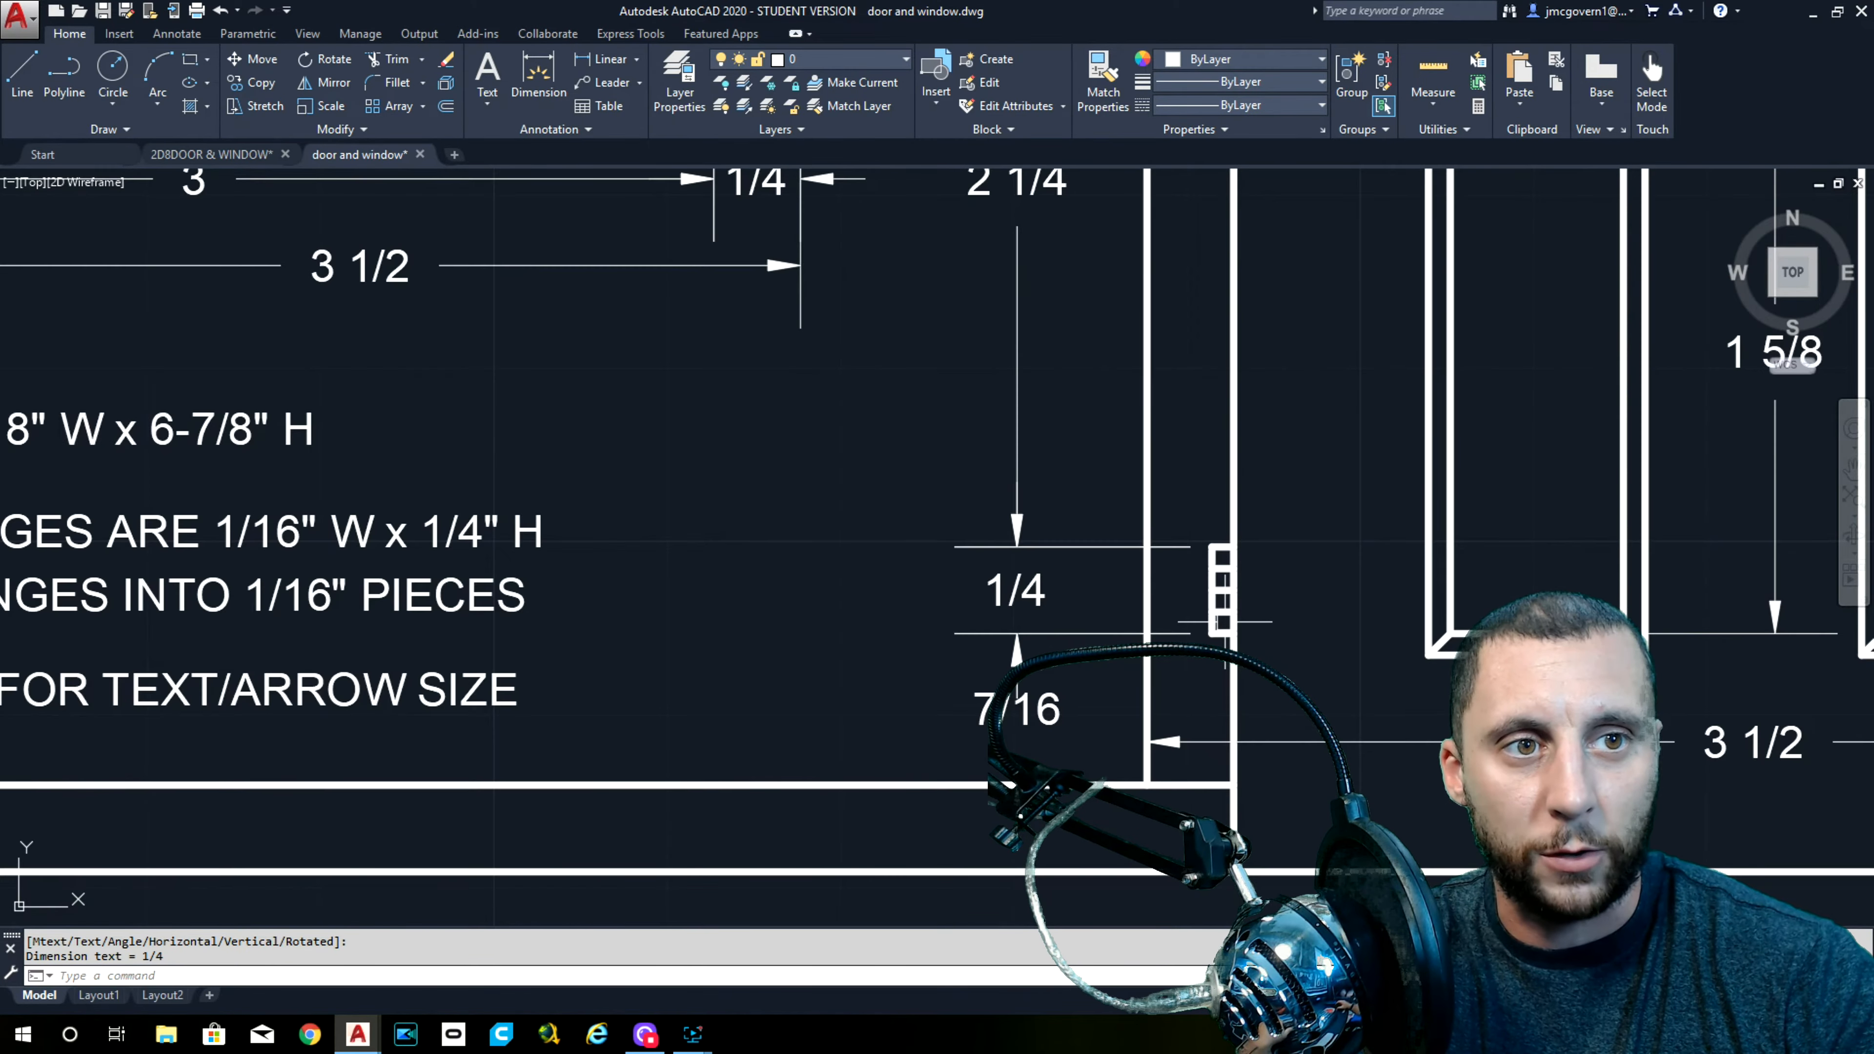
{"action": "scroll", "coordinate": [897, 625], "scroll_direction": "down", "scroll_amount": 3}
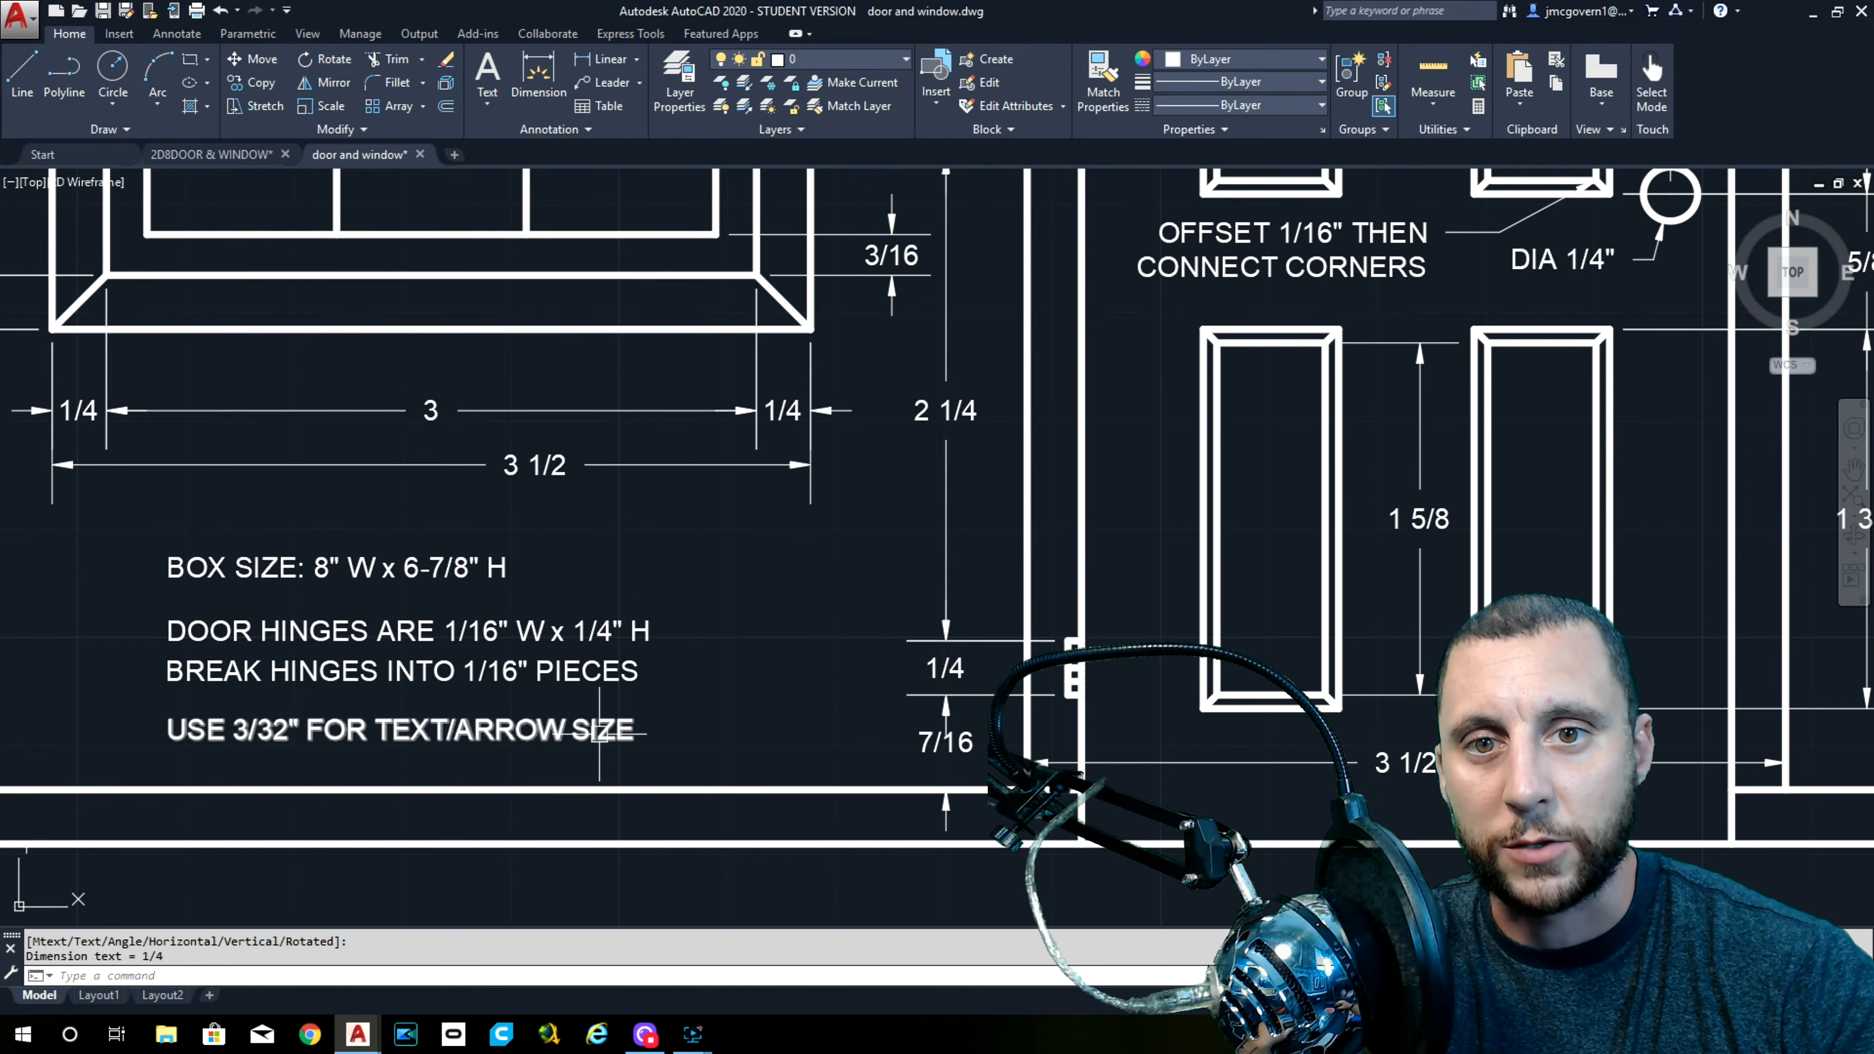
{"action": "scroll", "coordinate": [589, 736], "scroll_direction": "down", "scroll_amount": 5}
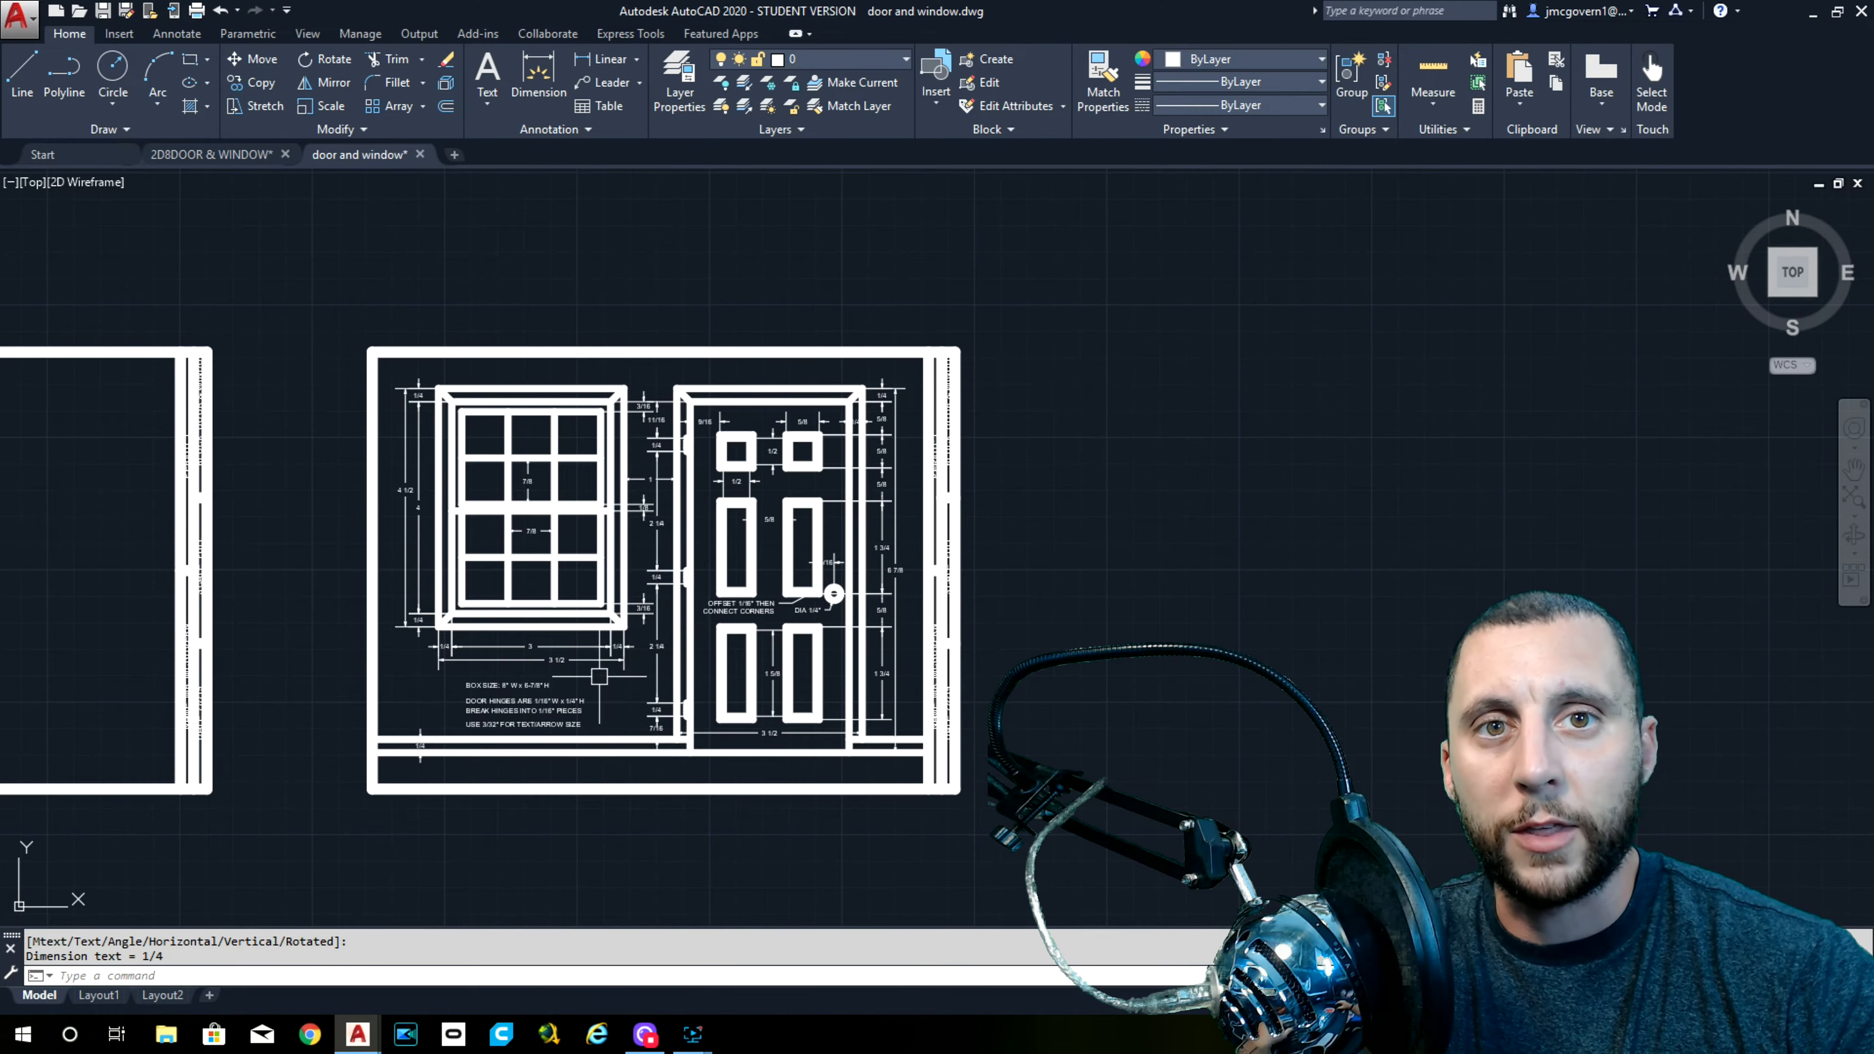
{"action": "scroll", "coordinate": [599, 677], "scroll_direction": "up", "scroll_amount": 5}
{"action": "mouse_move", "coordinate": [804, 691]}
{"action": "middle_mouse_down"}
{"action": "mouse_move", "coordinate": [709, 711]}
{"action": "mouse_move", "coordinate": [406, 586]}
{"action": "middle_mouse_up"}
{"action": "middle_click_drag", "start_coordinate": [918, 614], "coordinate": [677, 670]}
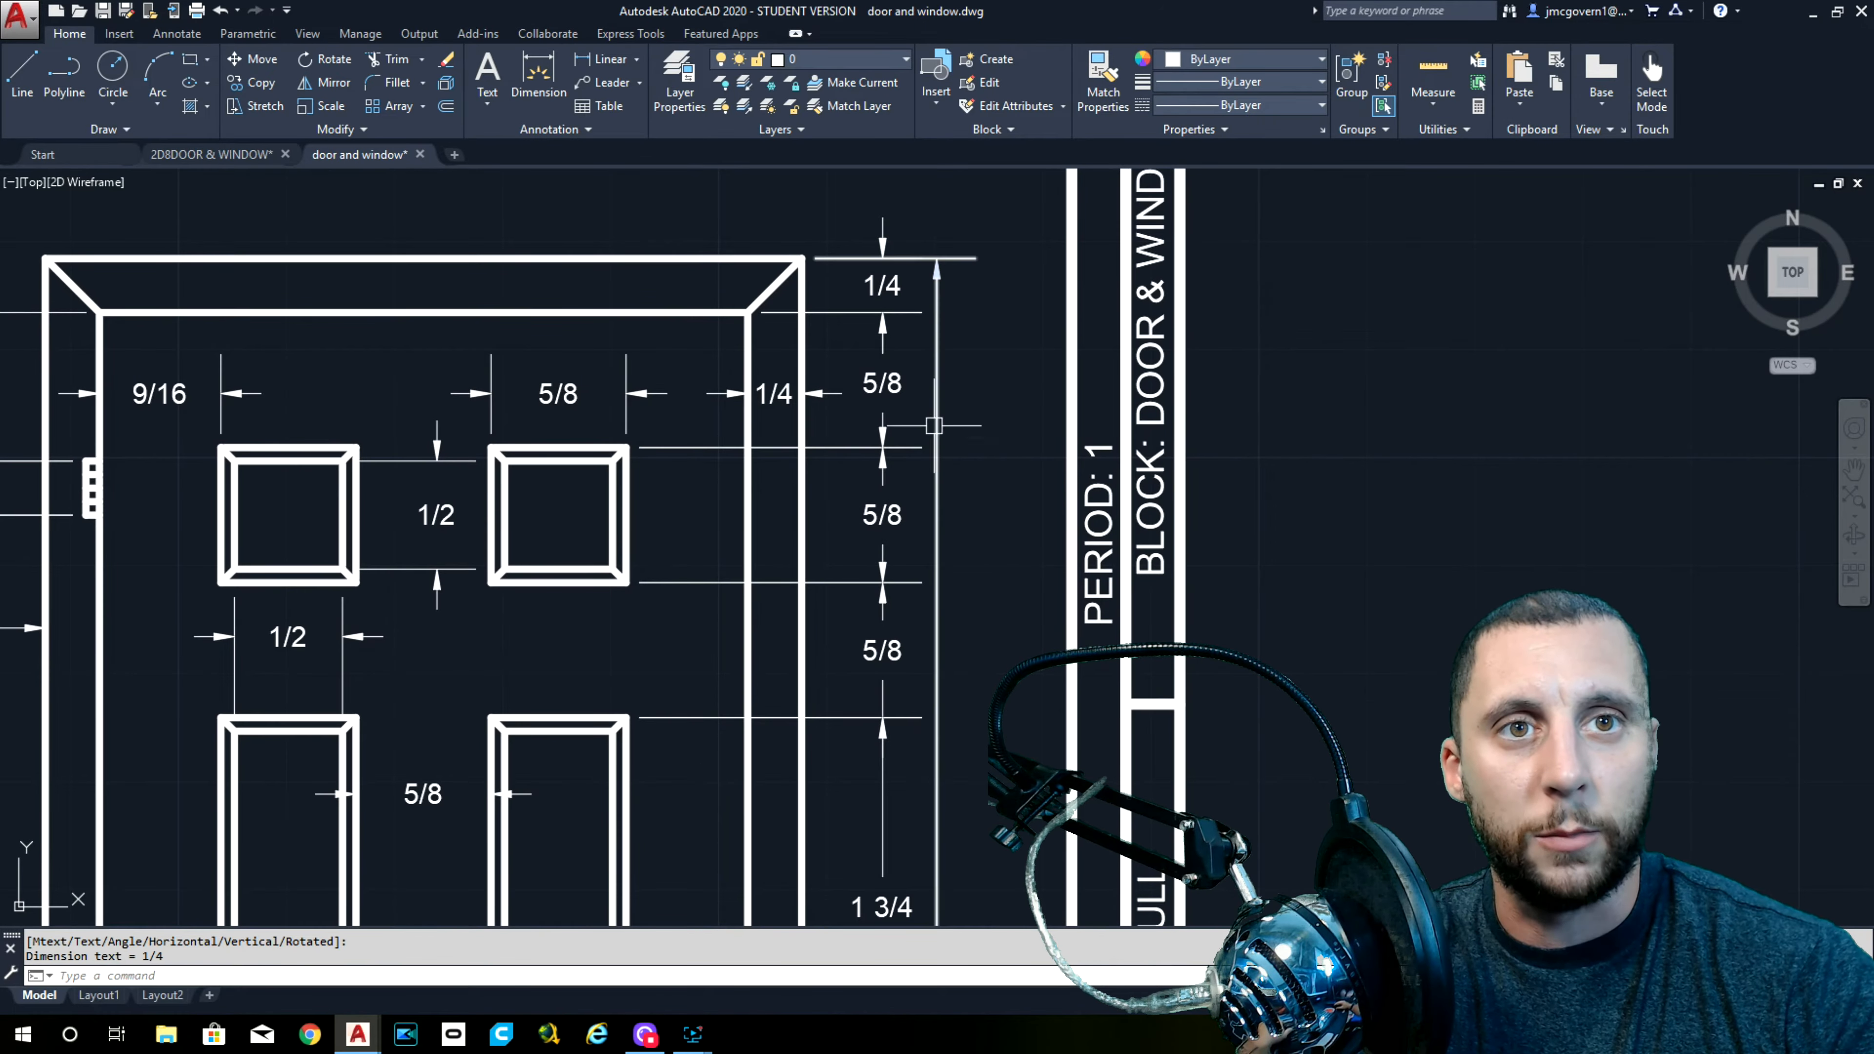
{"action": "scroll", "coordinate": [934, 425], "scroll_direction": "down", "scroll_amount": 10}
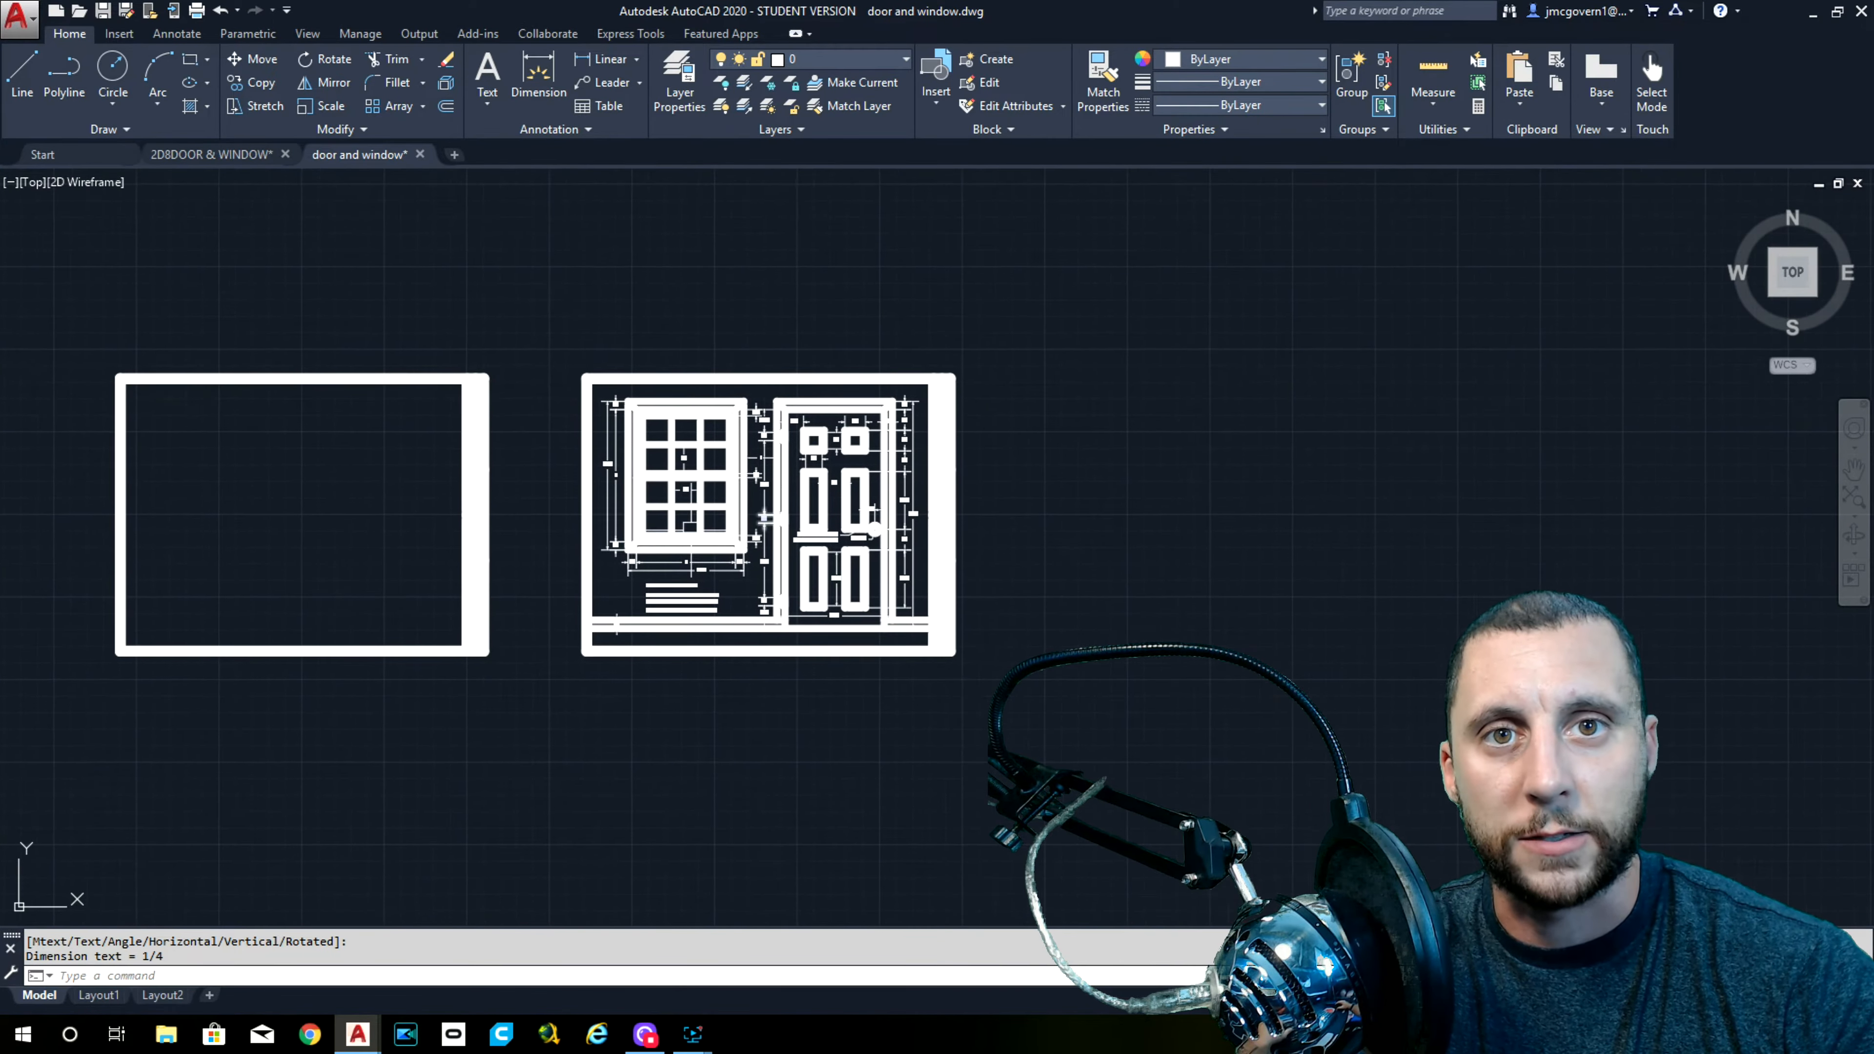
{"action": "middle_click_drag", "start_coordinate": [583, 537], "coordinate": [747, 531]}
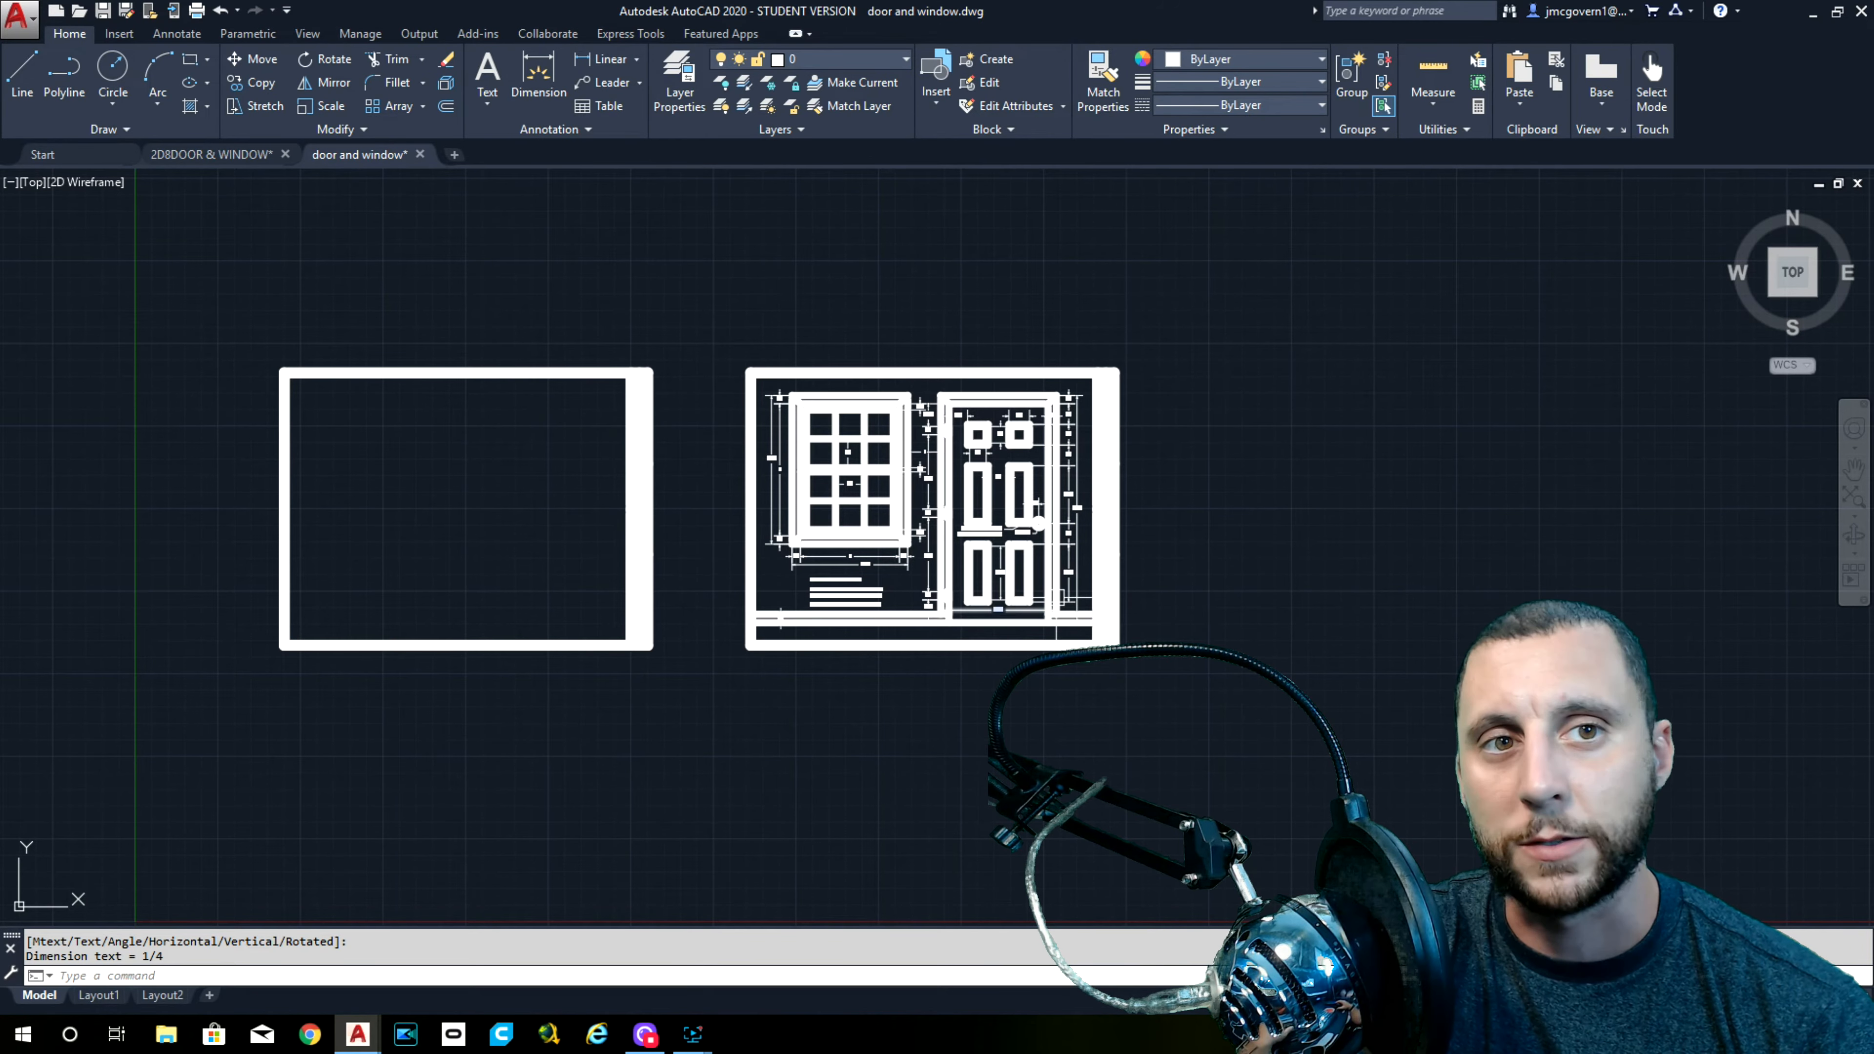
{"action": "scroll", "coordinate": [957, 461], "scroll_direction": "up", "scroll_amount": 4}
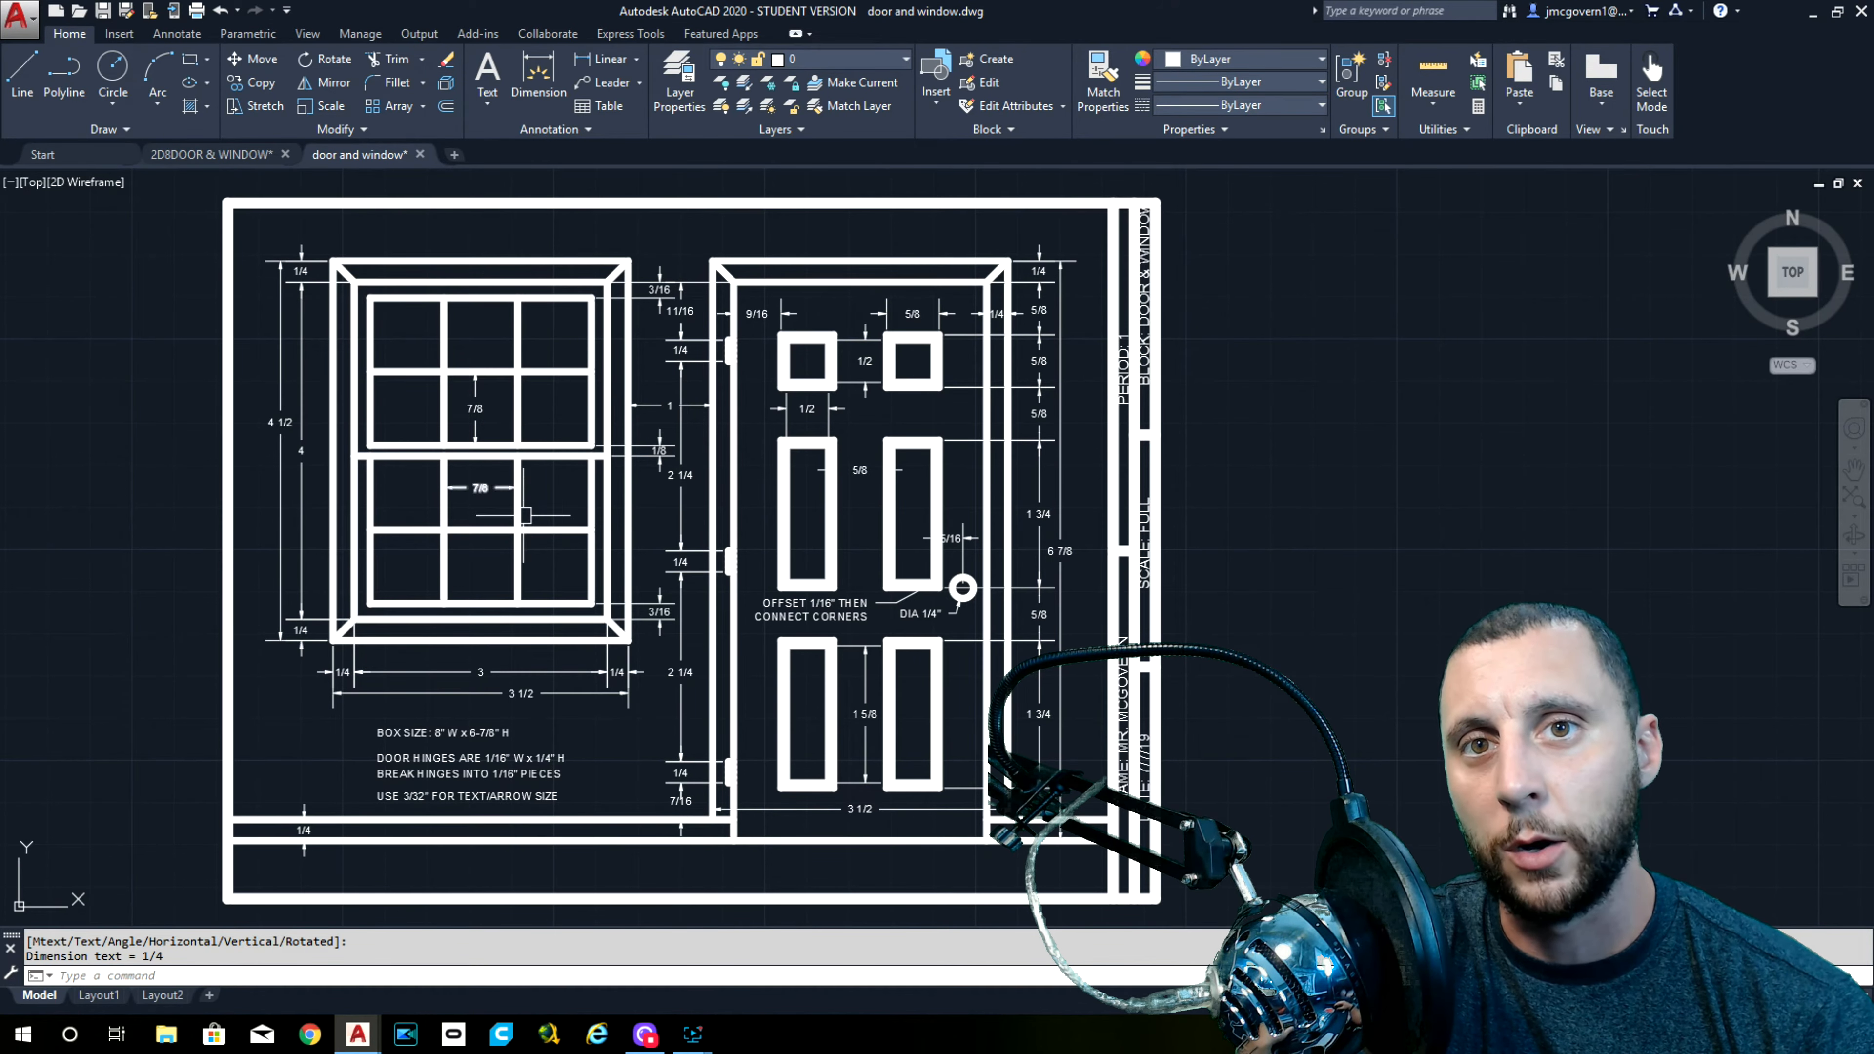
{"action": "scroll", "coordinate": [495, 479], "scroll_direction": "down", "scroll_amount": 6}
{"action": "middle_click_drag", "start_coordinate": [362, 451], "coordinate": [585, 448]}
{"action": "scroll", "coordinate": [465, 428], "scroll_direction": "up", "scroll_amount": 6}
{"action": "middle_click_drag", "start_coordinate": [465, 437], "coordinate": [460, 392]}
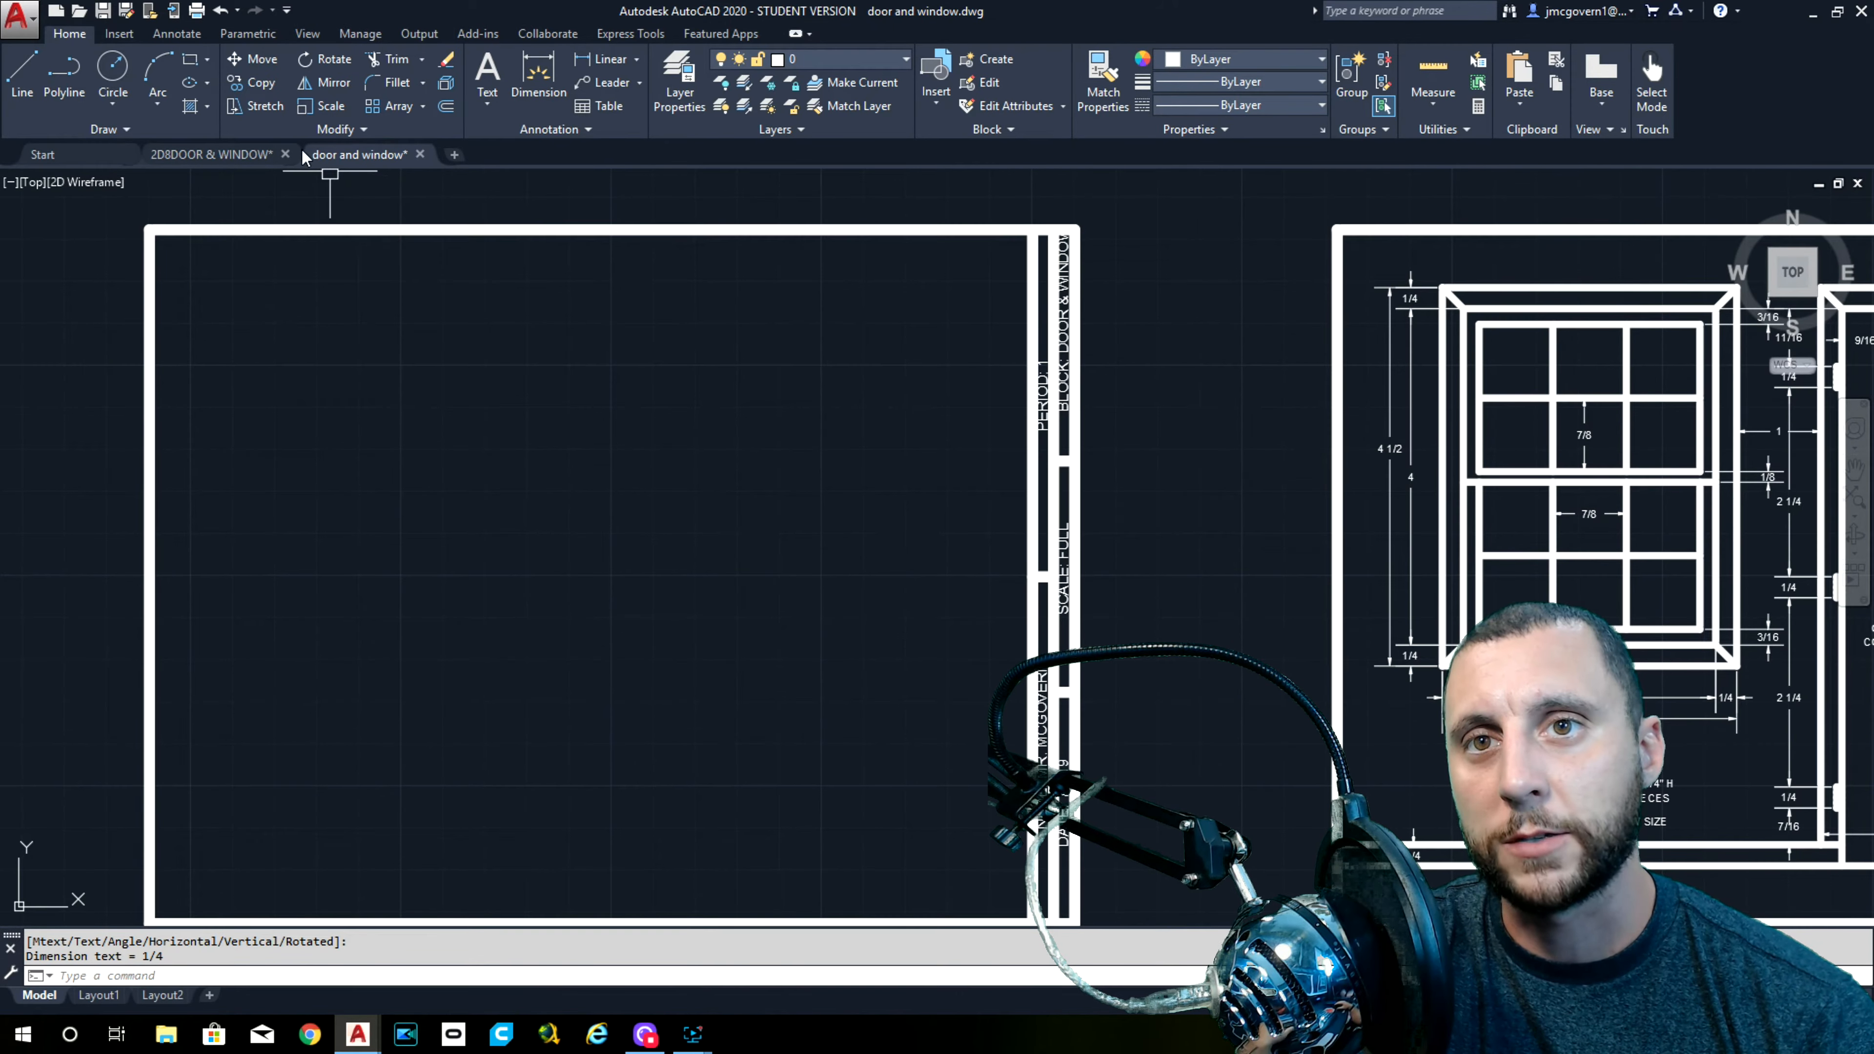
{"action": "left_click", "coordinate": [22, 73]}
{"action": "left_click", "coordinate": [150, 229]}
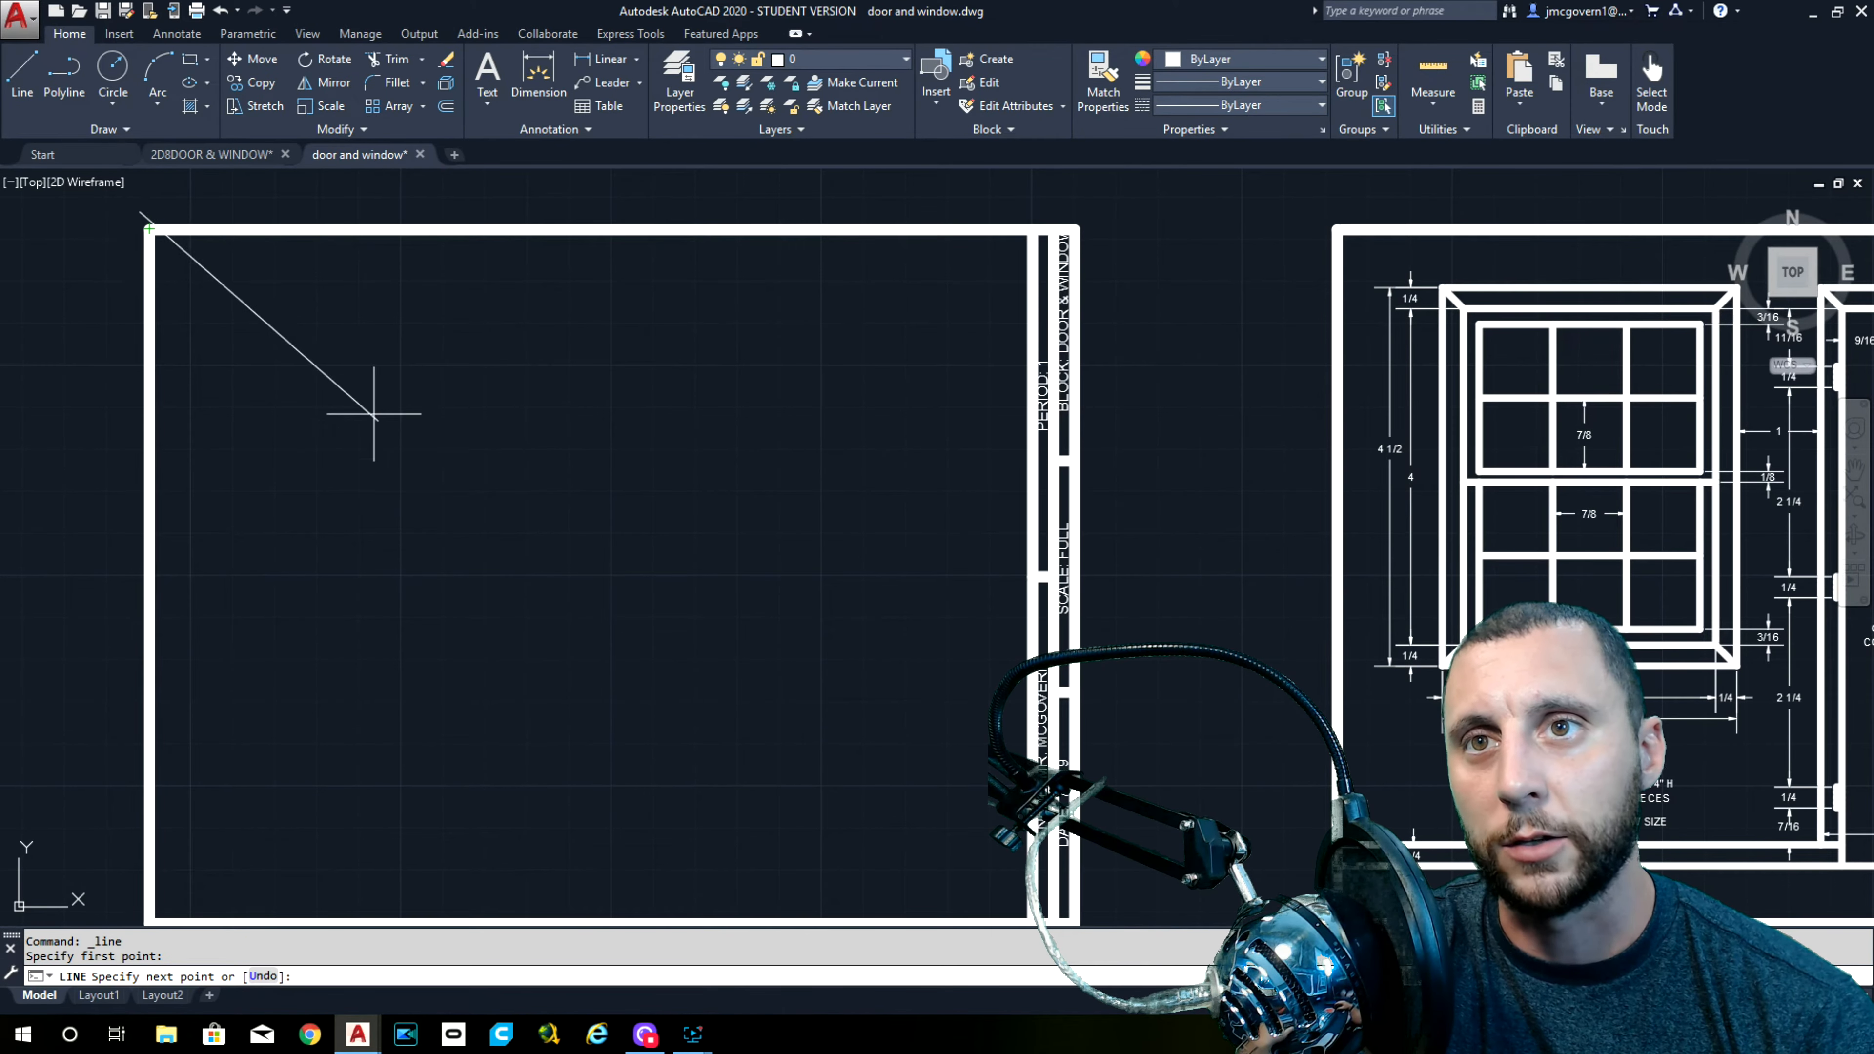
{"action": "key", "text": "Escape"}
Draw a diagonal line across the blank sheet's drawing area from its upper-left corner to its lower-right inner corner
{"action": "key", "text": "space"}
{"action": "left_click", "coordinate": [149, 231]}
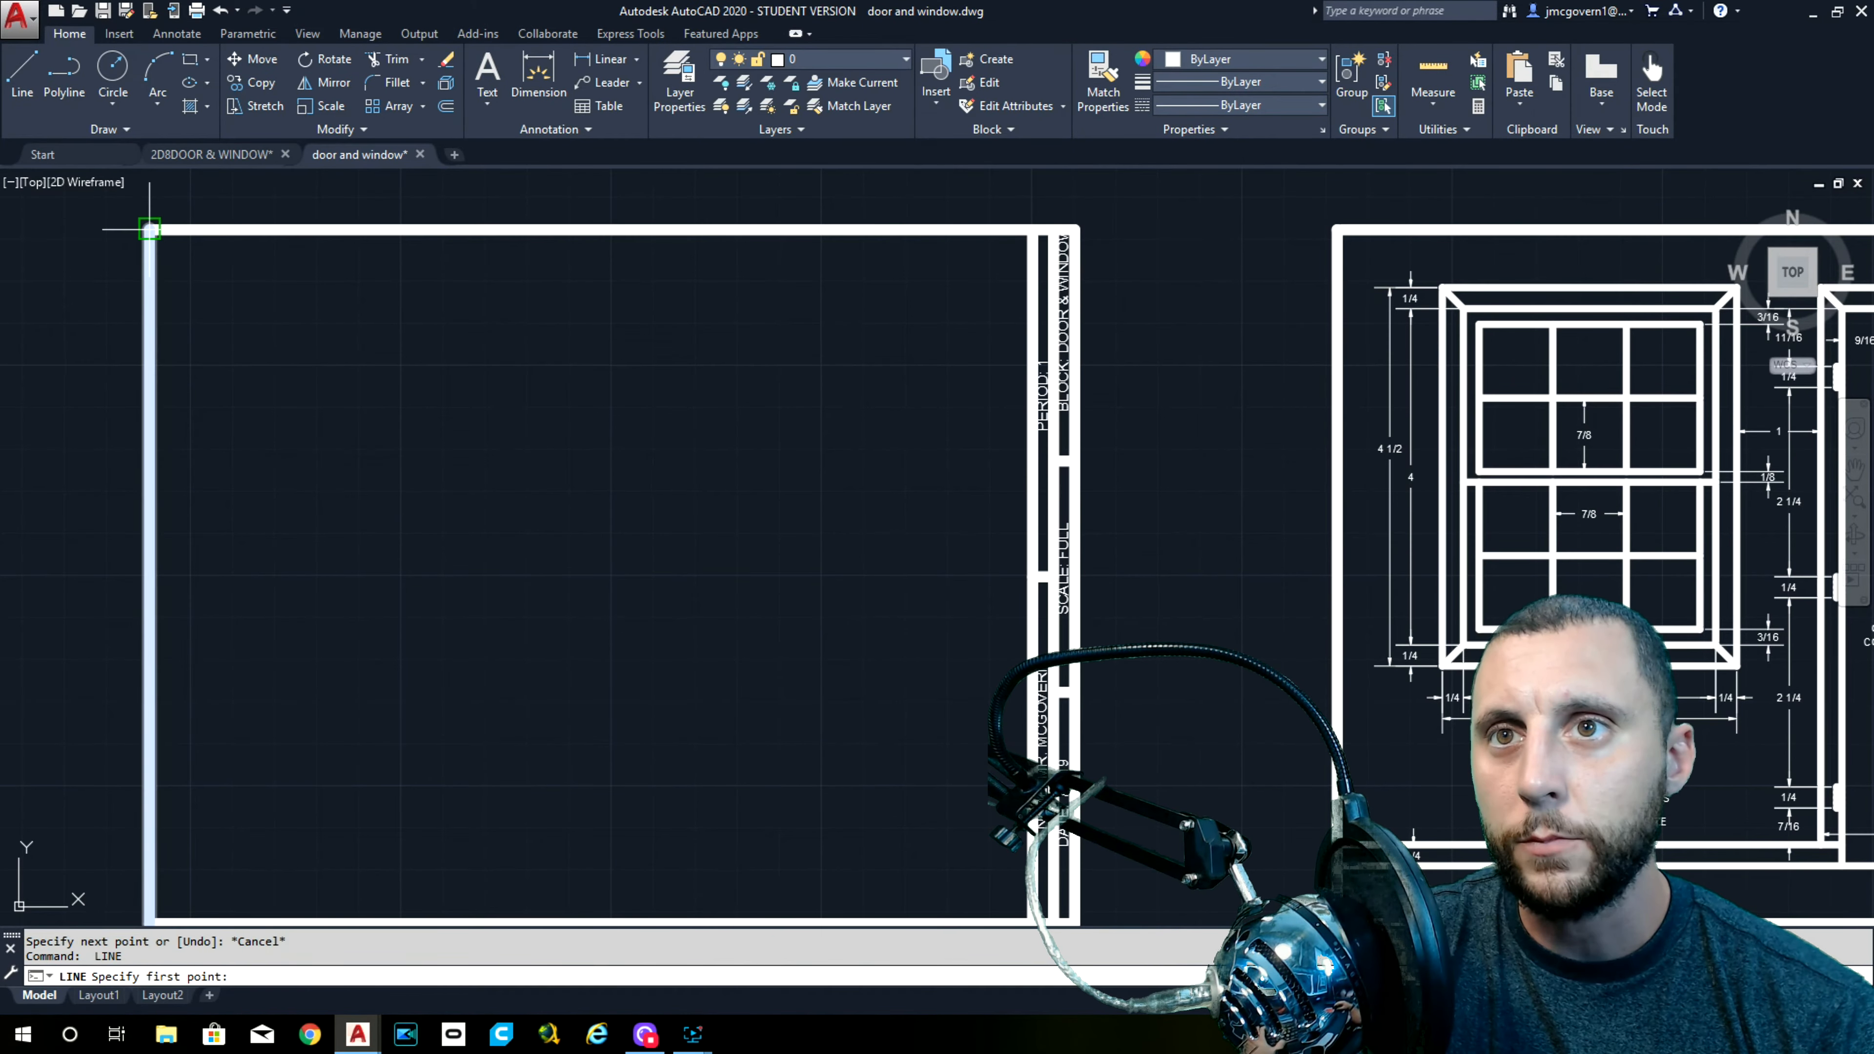
{"action": "scroll", "coordinate": [624, 554], "scroll_direction": "down", "scroll_amount": 4}
{"action": "scroll", "coordinate": [797, 680], "scroll_direction": "up", "scroll_amount": 4}
{"action": "left_click", "coordinate": [849, 725]}
{"action": "key", "text": "Escape"}
Place a vertical and a horizontal construction line through the midpoint of the diagonal on the blank sheet
{"action": "left_click", "coordinate": [120, 132]}
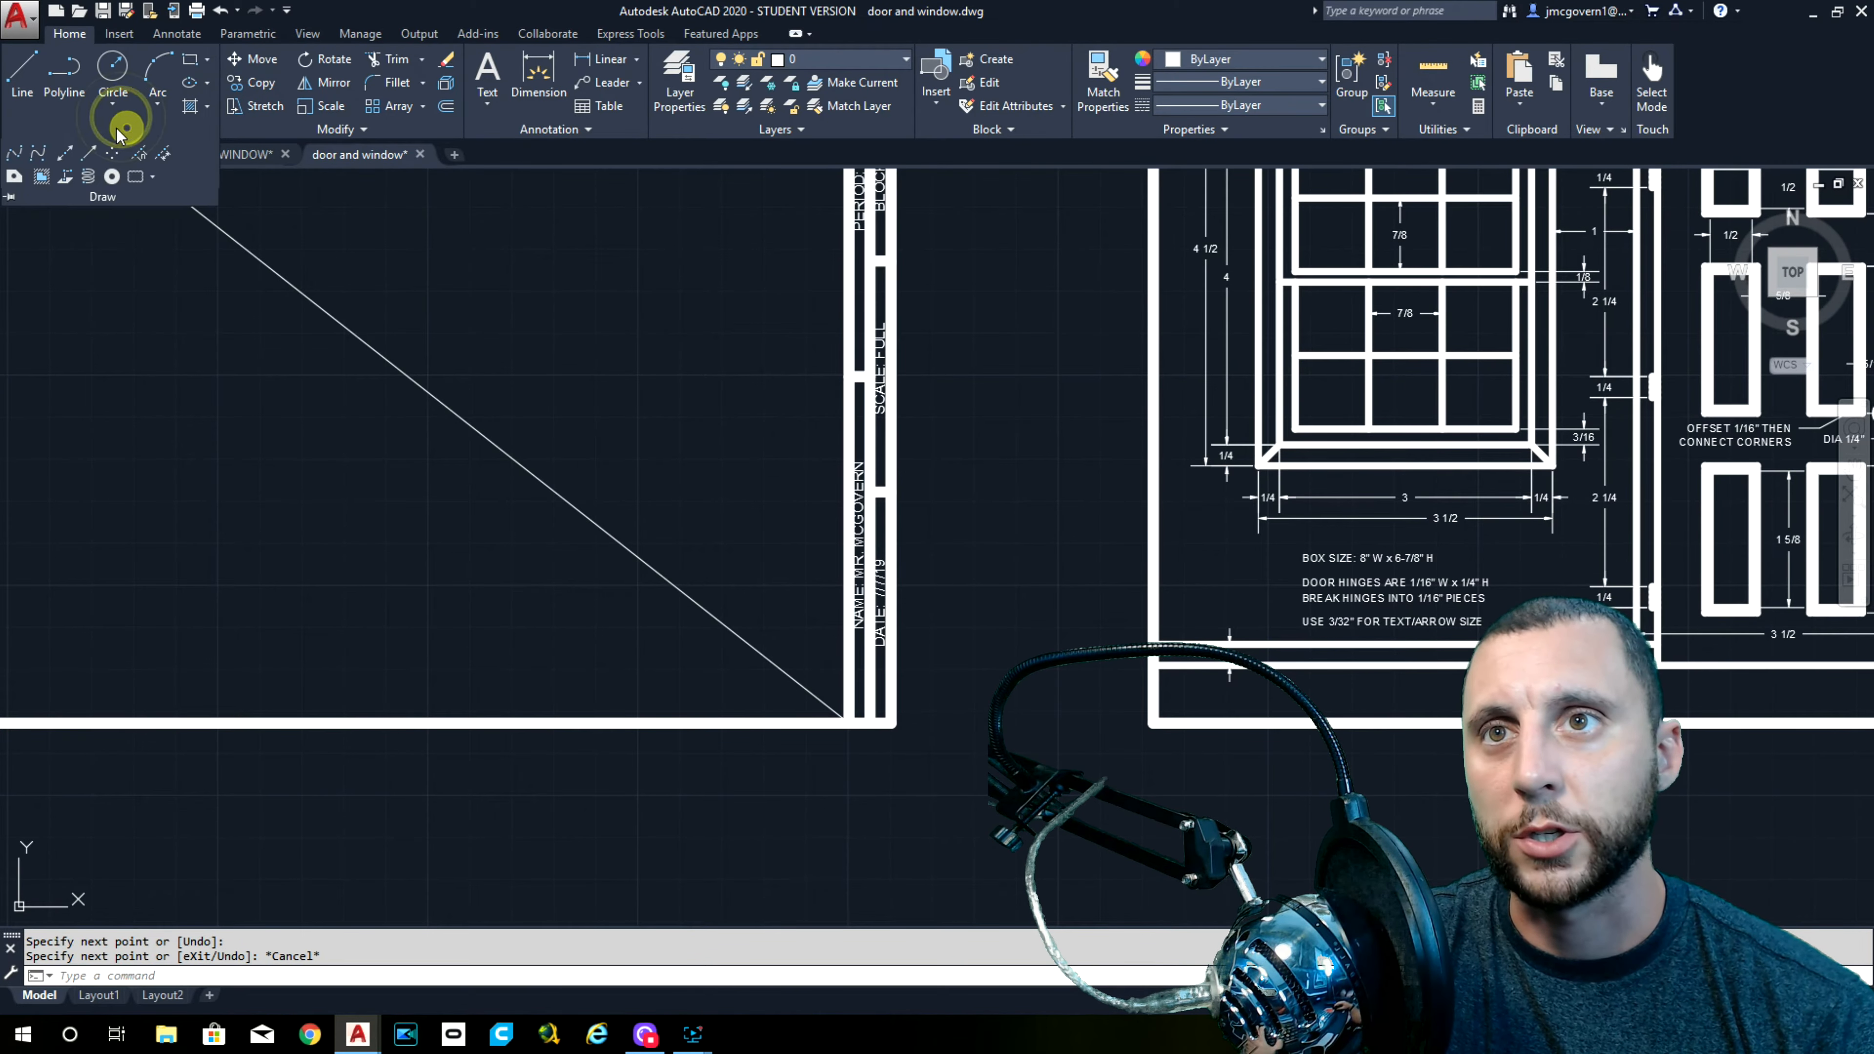
{"action": "left_click", "coordinate": [64, 153]}
{"action": "left_click", "coordinate": [408, 380]}
{"action": "left_click", "coordinate": [408, 444]}
{"action": "left_click", "coordinate": [489, 389]}
{"action": "key", "text": "Escape"}
Erase the diagonal line from the blank sheet, keeping the two construction lines
{"action": "left_click", "coordinate": [544, 436]}
{"action": "left_click", "coordinate": [527, 565]}
{"action": "key", "text": "Delete"}
Examine the box size note and the overall height dimension from the door's top edge to the floor line in the reference drawing
{"action": "scroll", "coordinate": [525, 560], "scroll_direction": "down", "scroll_amount": 8}
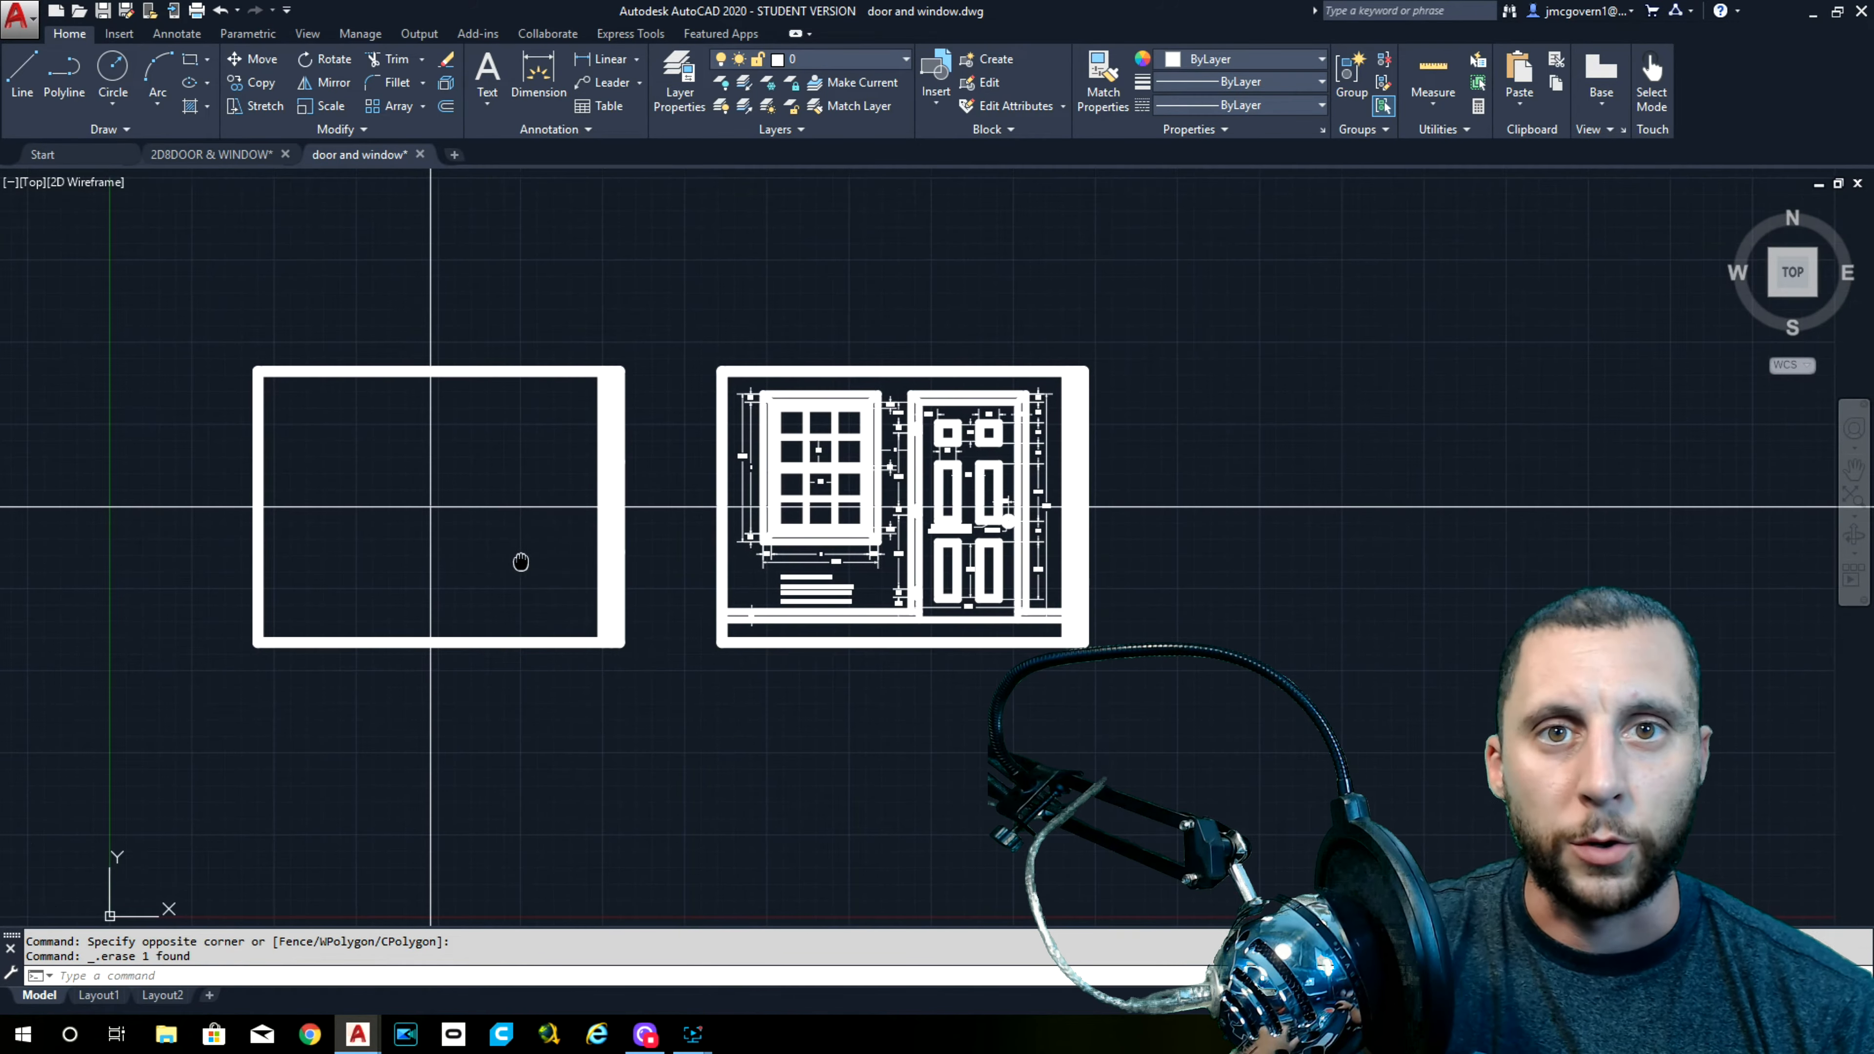
{"action": "scroll", "coordinate": [818, 576], "scroll_direction": "up", "scroll_amount": 8}
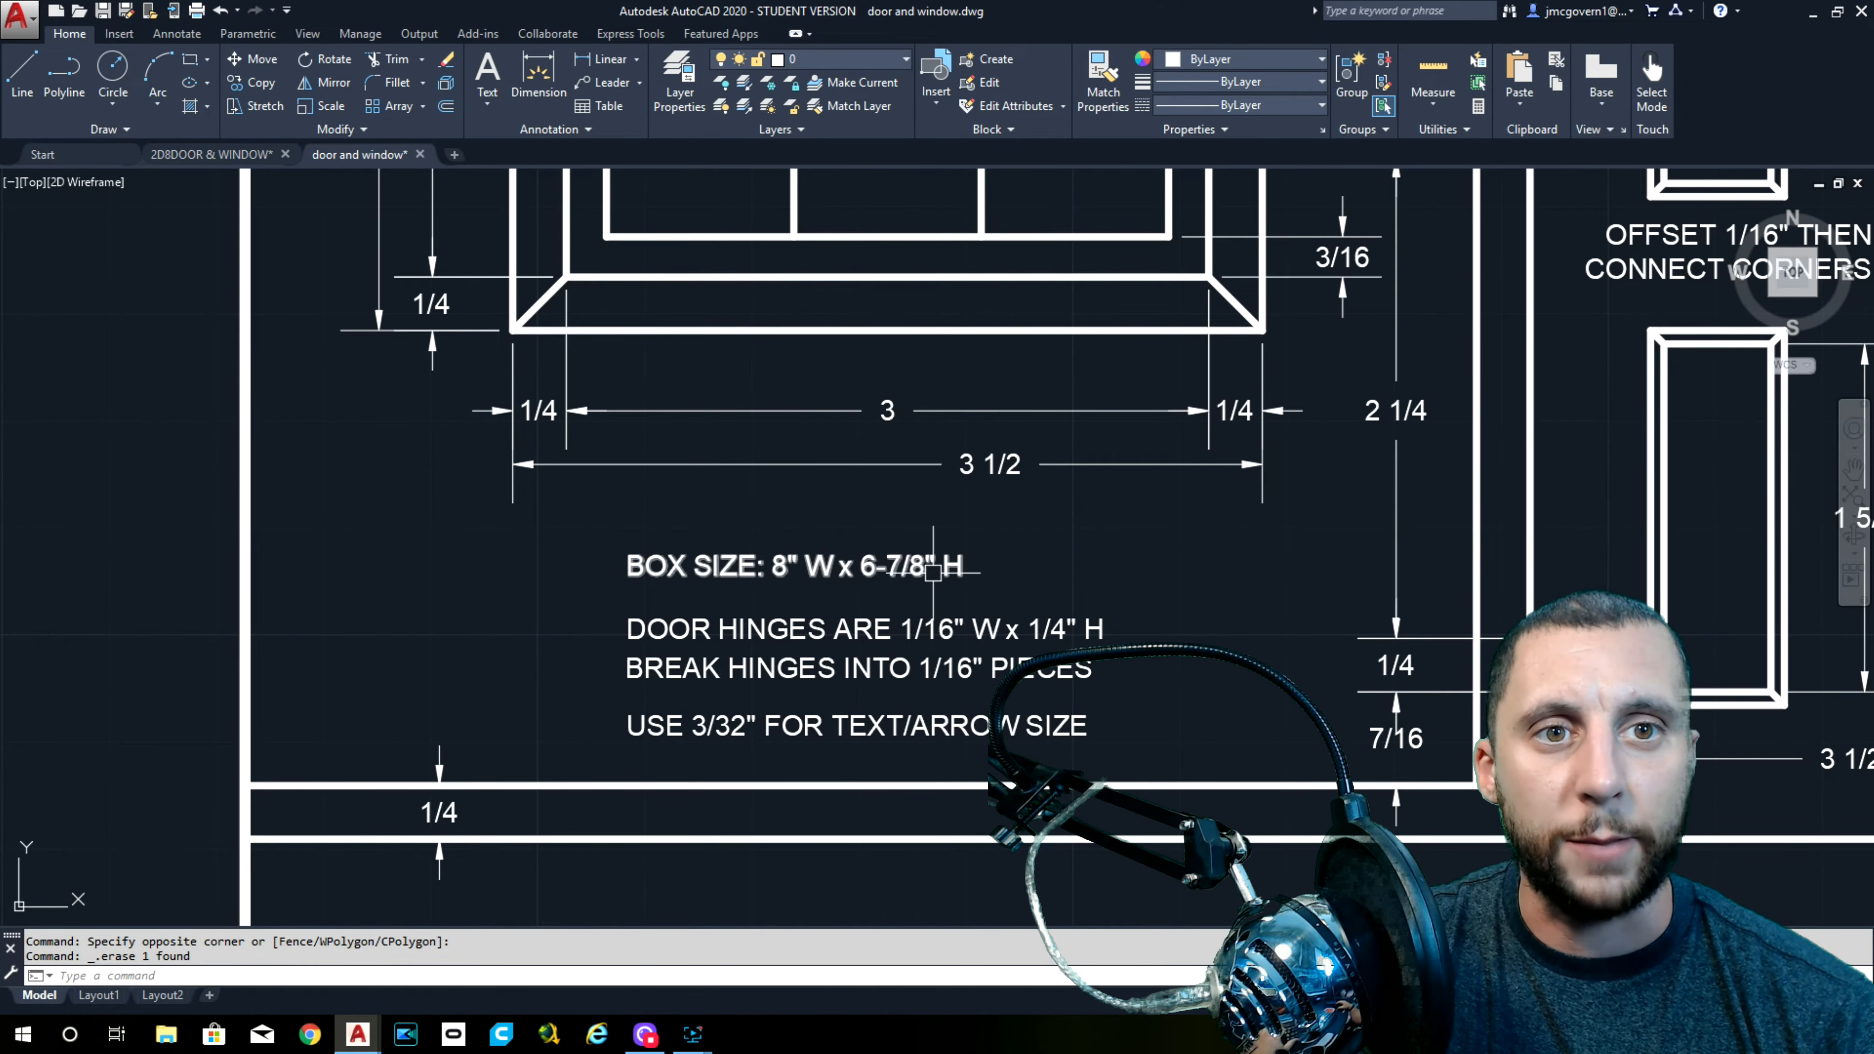
{"action": "scroll", "coordinate": [934, 570], "scroll_direction": "down", "scroll_amount": 2}
{"action": "scroll", "coordinate": [782, 579], "scroll_direction": "down", "scroll_amount": 2}
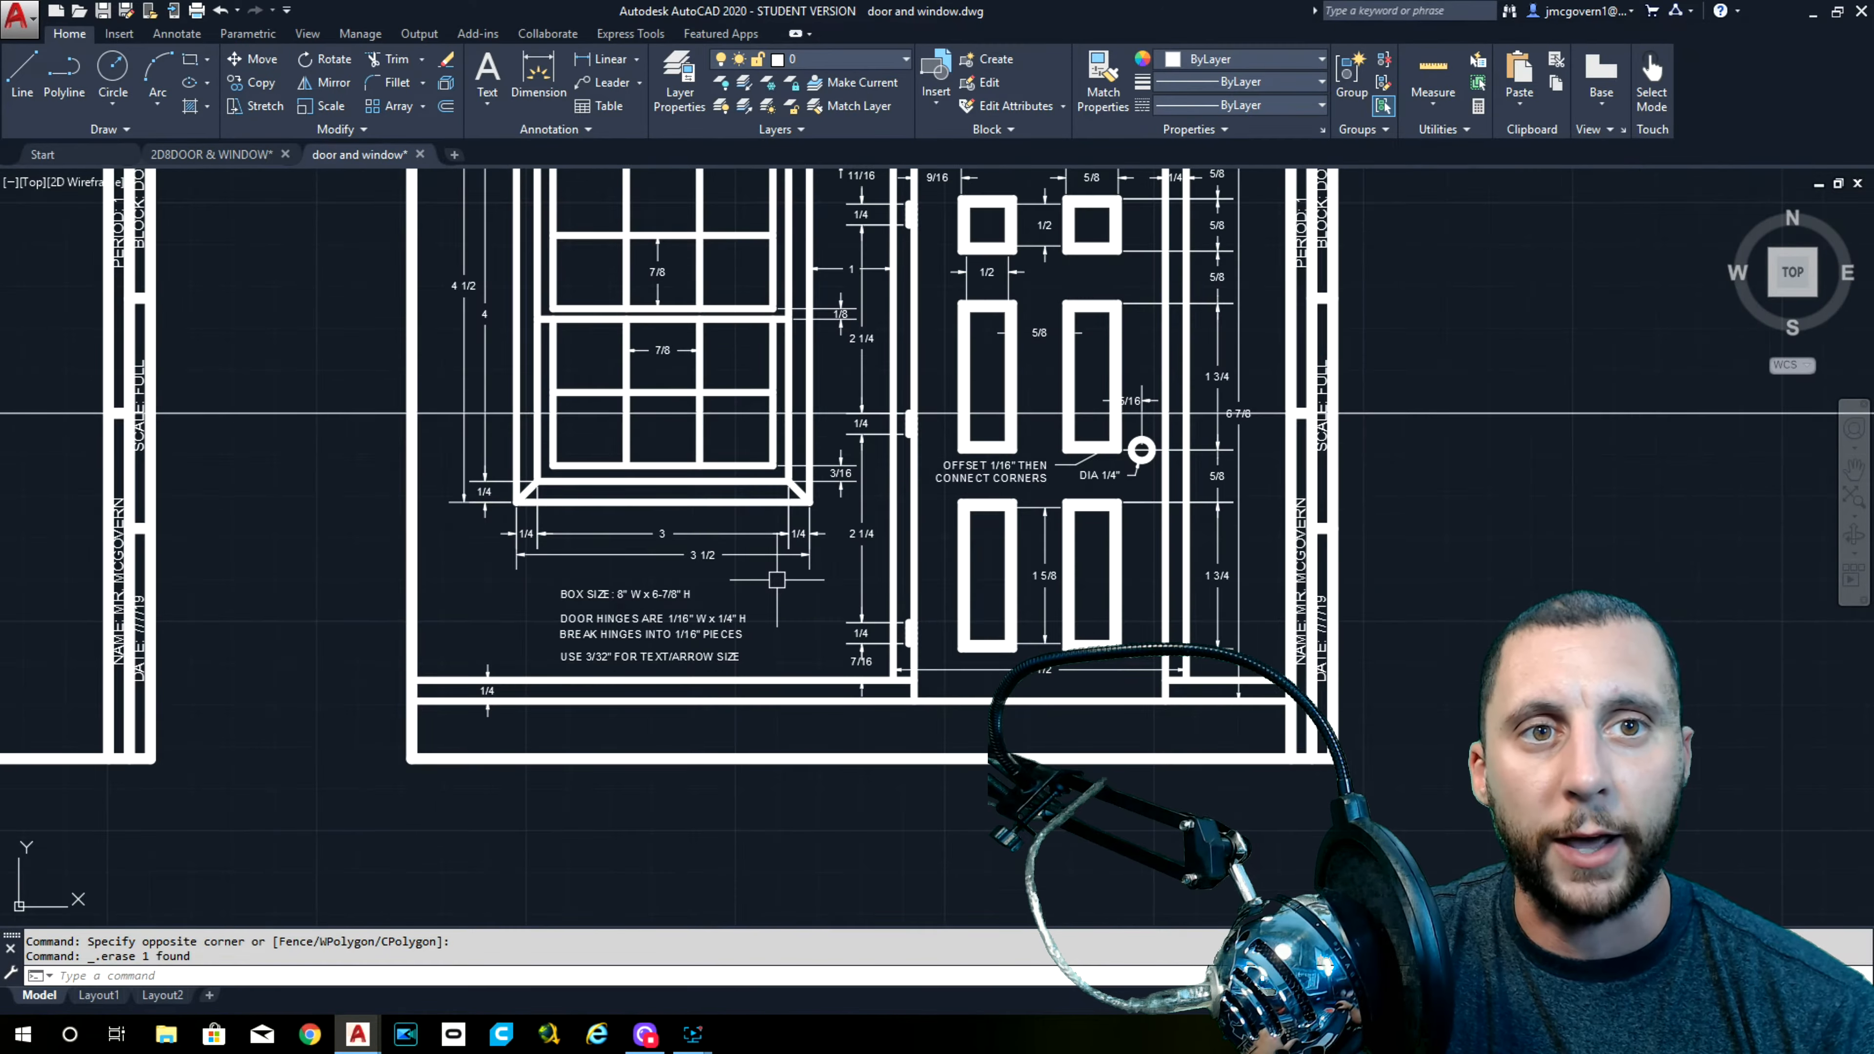
{"action": "middle_click_drag", "start_coordinate": [776, 580], "coordinate": [466, 676]}
{"action": "left_click", "coordinate": [777, 221]}
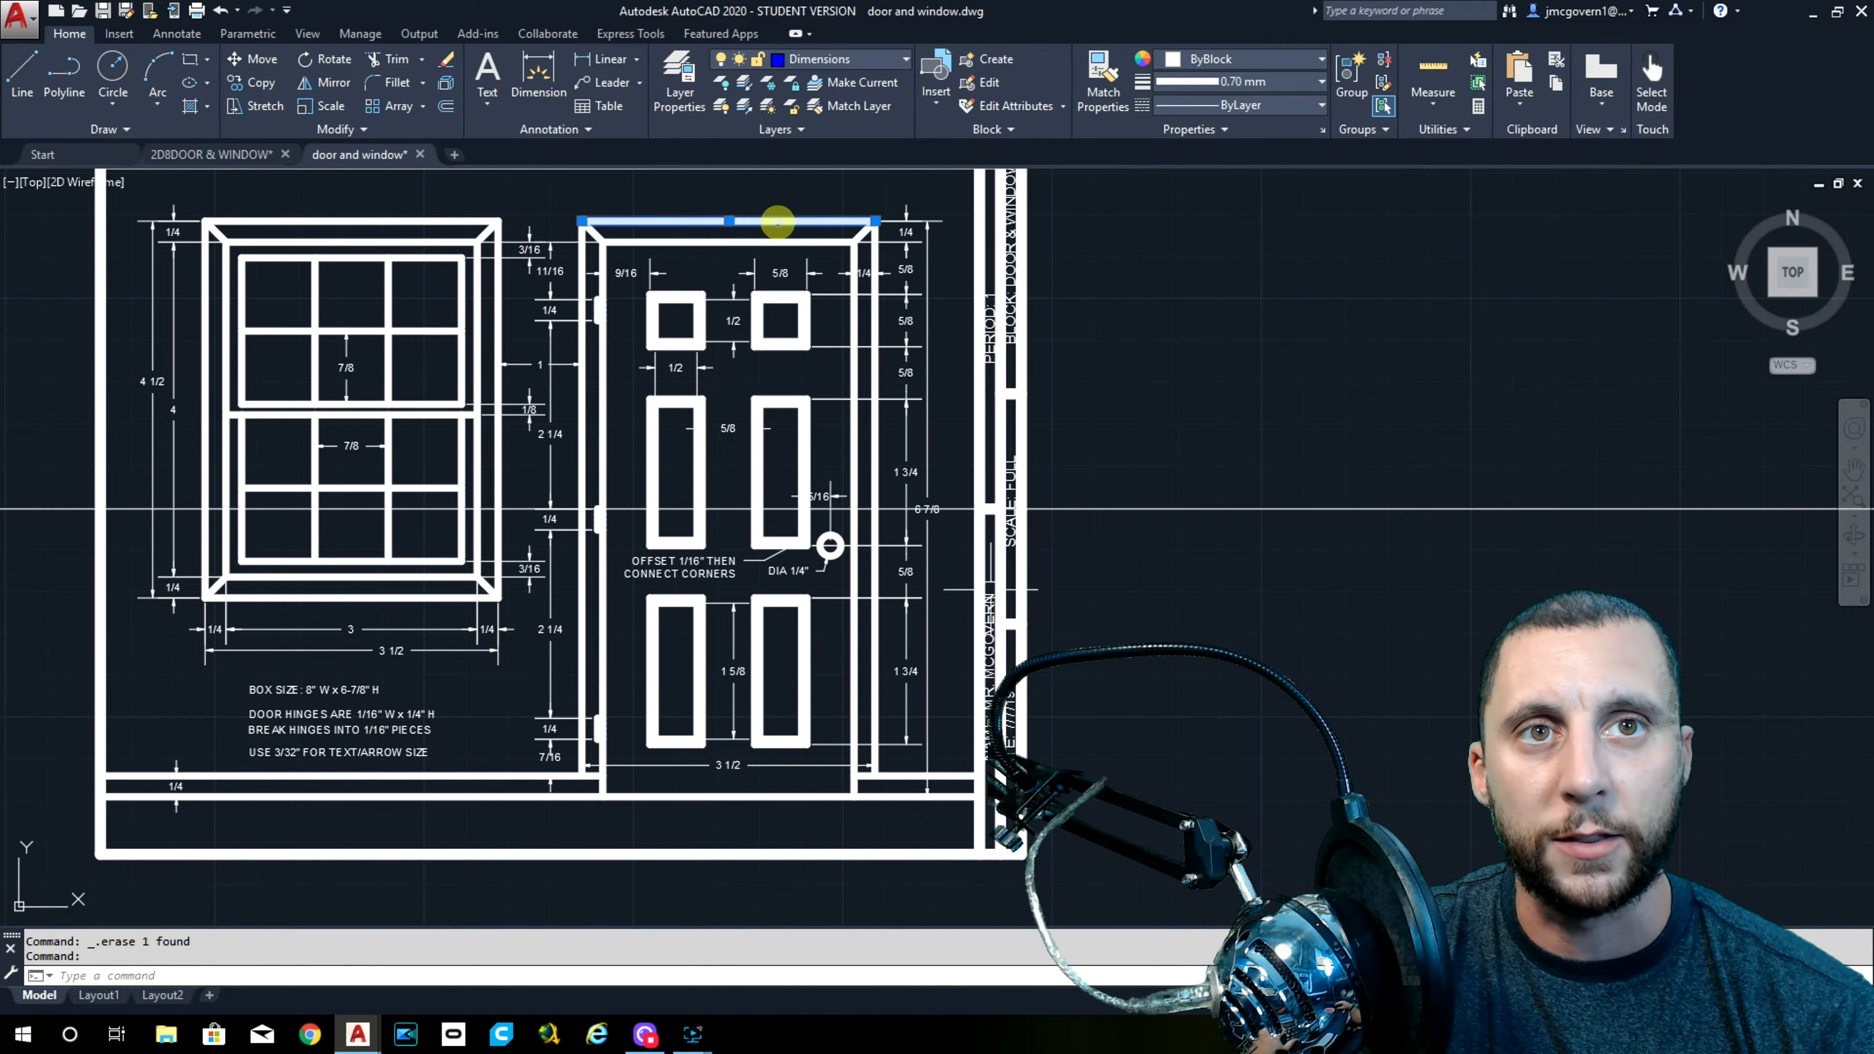
{"action": "left_click", "coordinate": [900, 794]}
{"action": "left_click", "coordinate": [926, 552]}
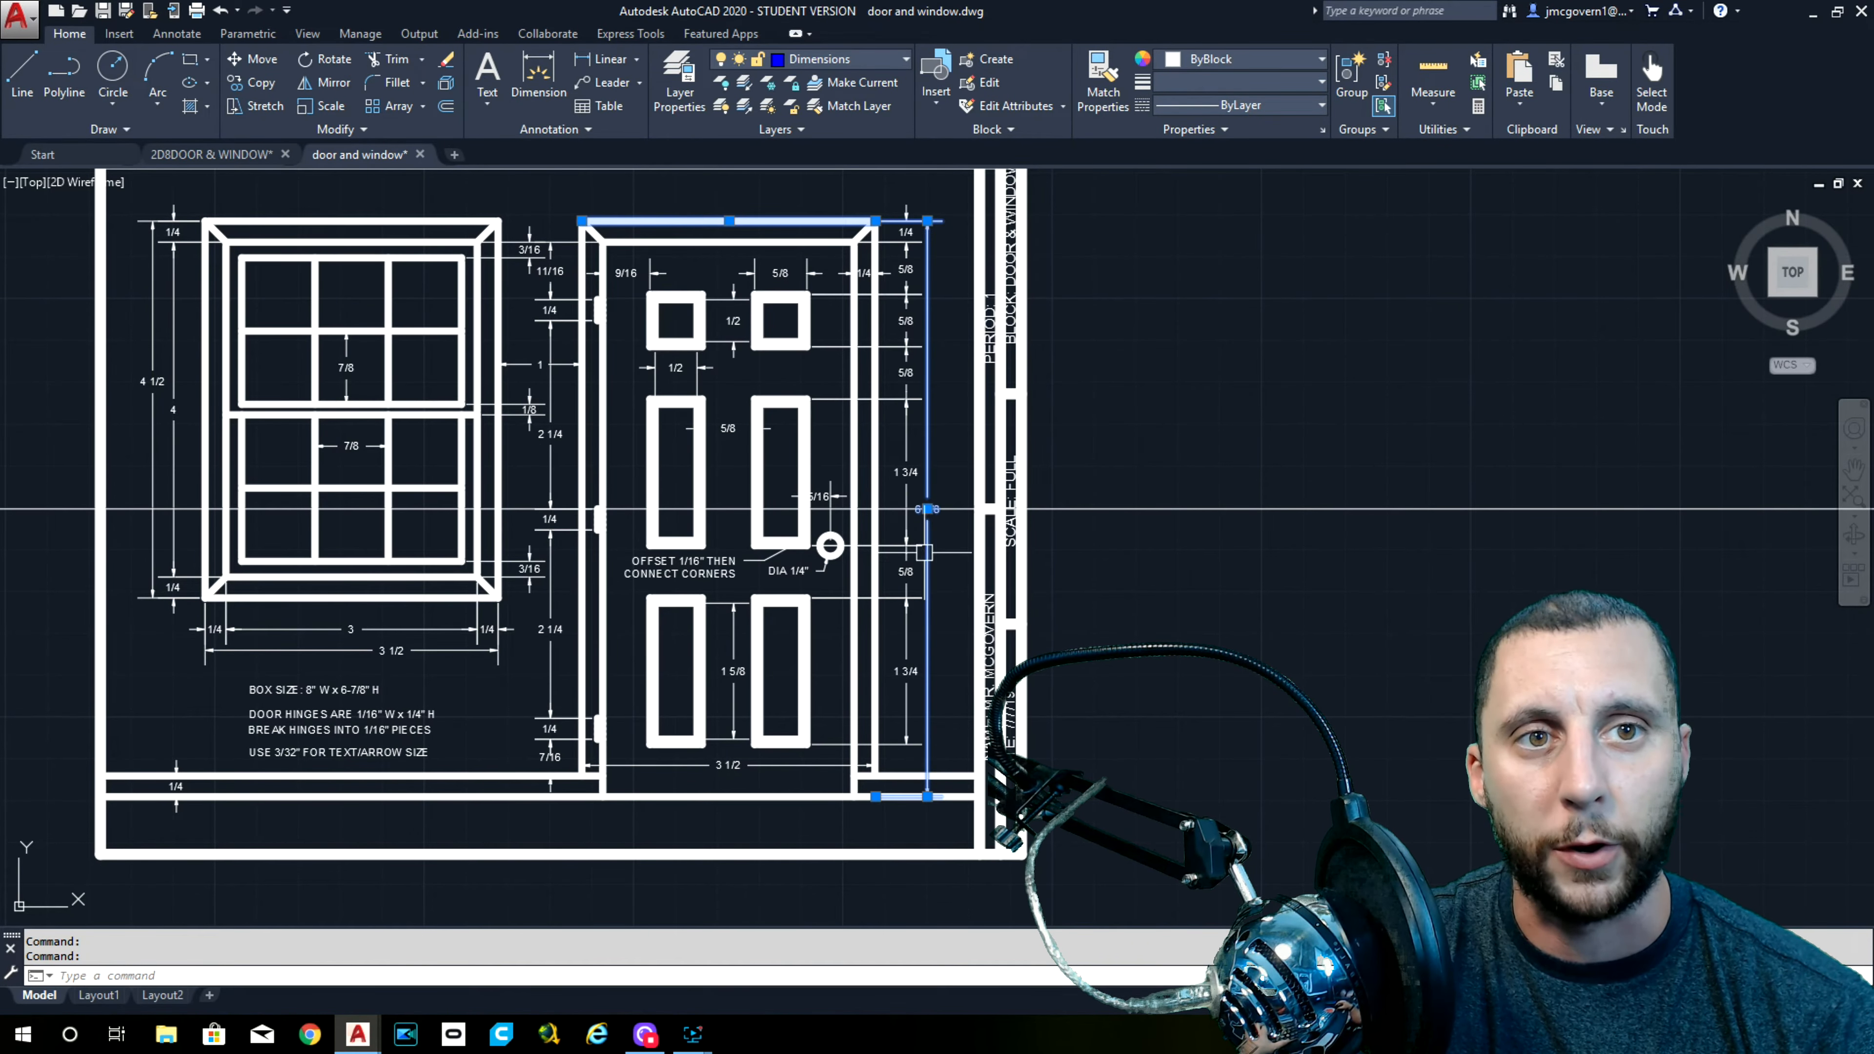
{"action": "key", "text": "Escape"}
{"action": "scroll", "coordinate": [938, 510], "scroll_direction": "up", "scroll_amount": 3}
{"action": "scroll", "coordinate": [969, 527], "scroll_direction": "down", "scroll_amount": 3}
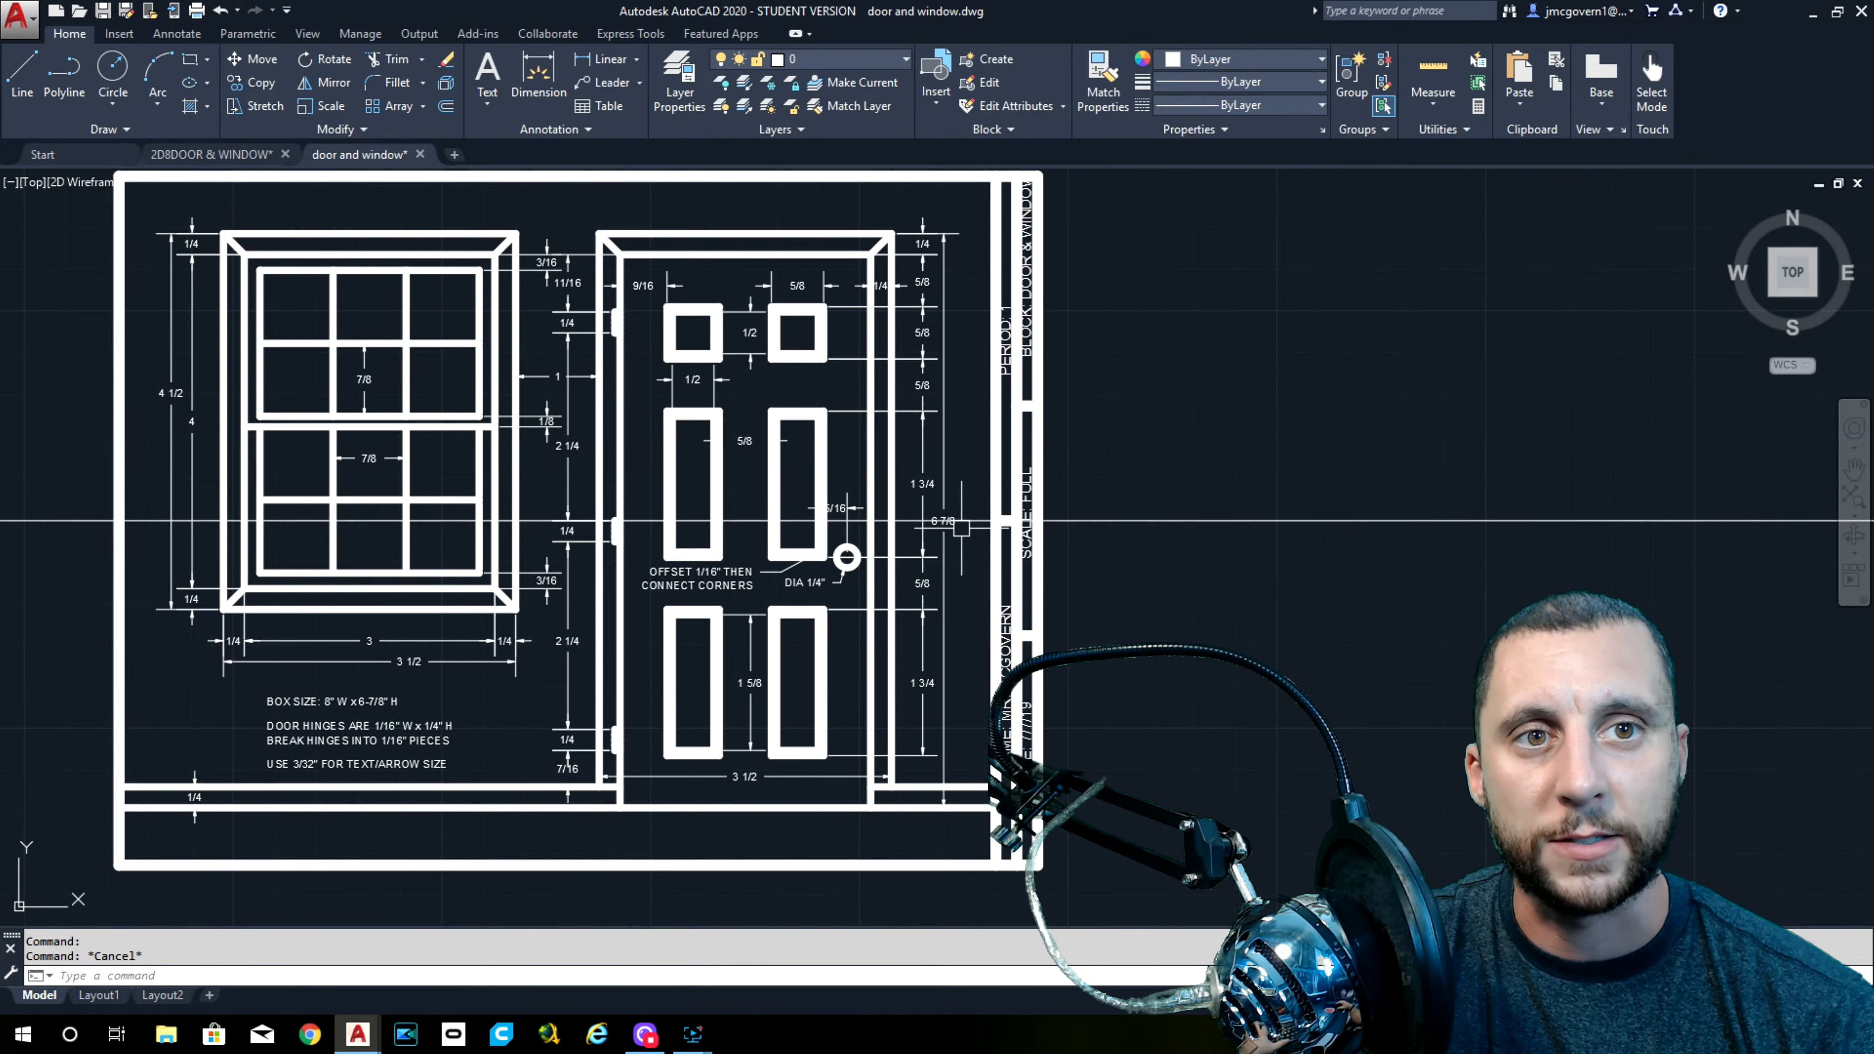
{"action": "middle_click_drag", "start_coordinate": [969, 527], "coordinate": [1034, 536]}
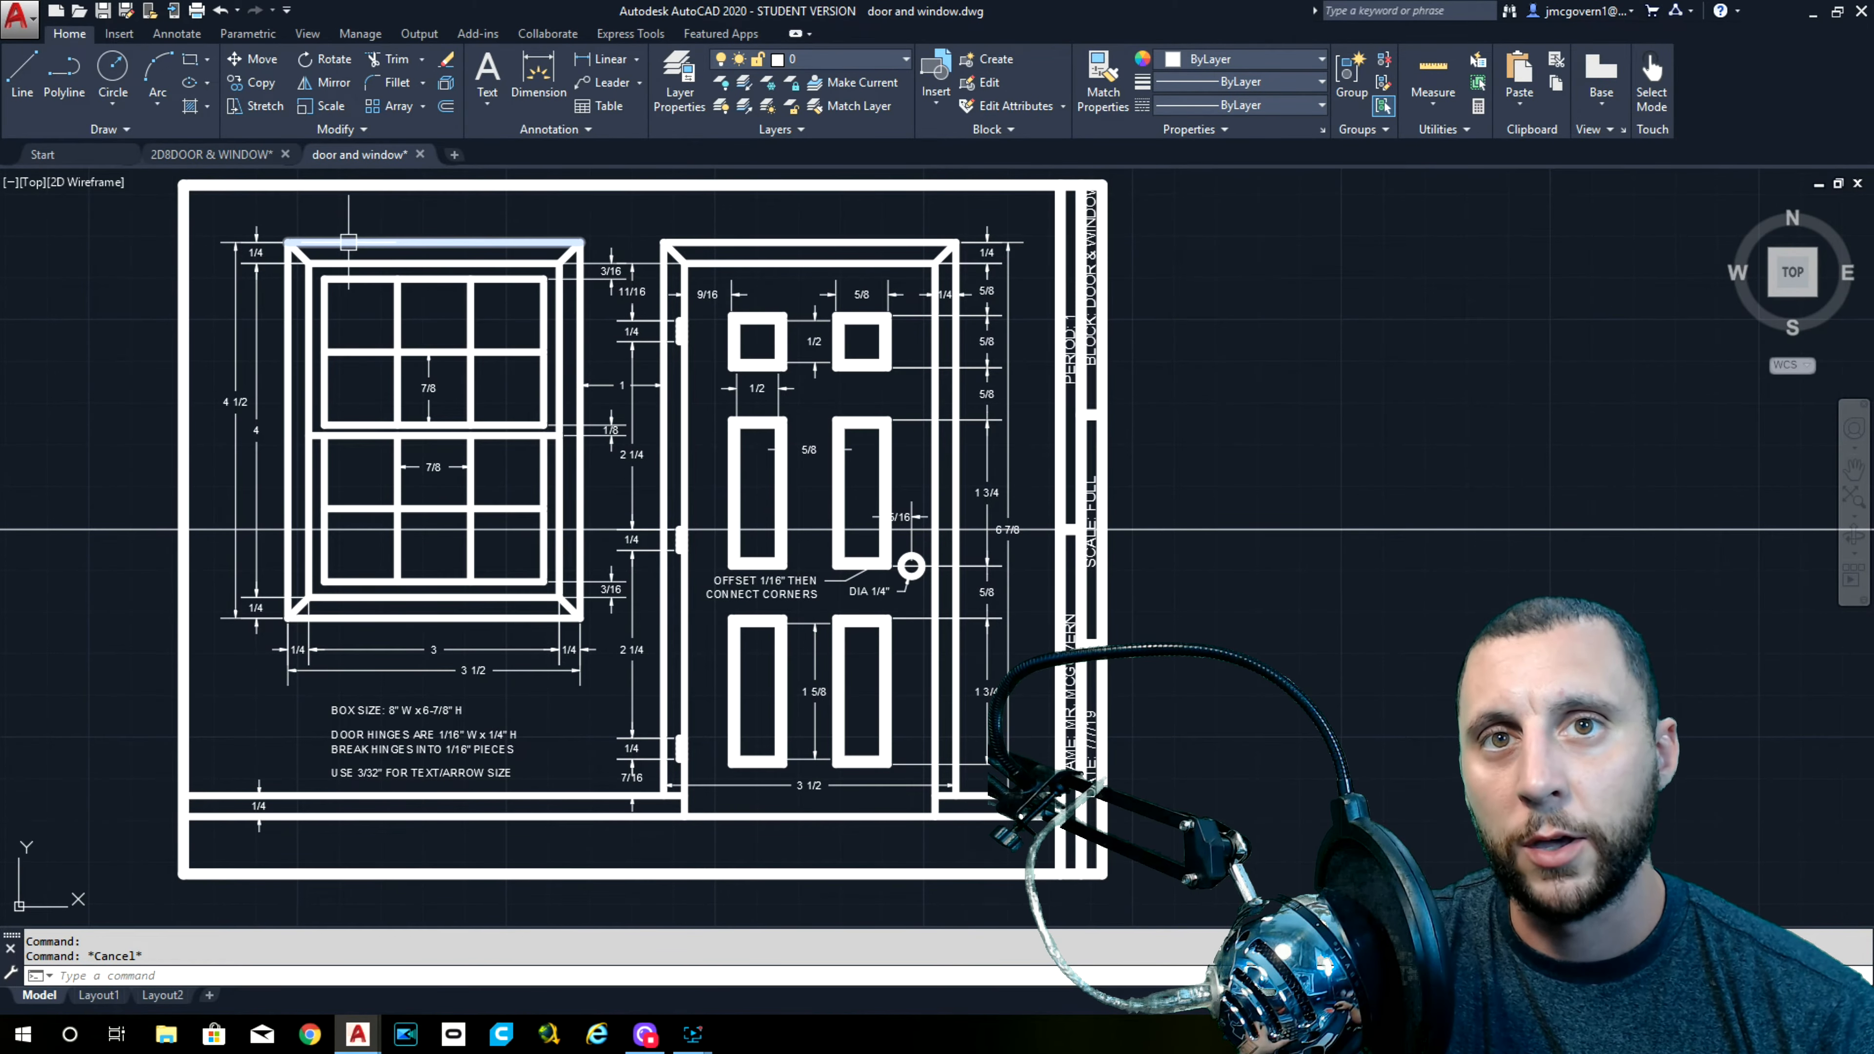
Examine the outer window and door edges and the gap between them that make up the box width in the reference drawing
{"action": "left_click", "coordinate": [288, 302]}
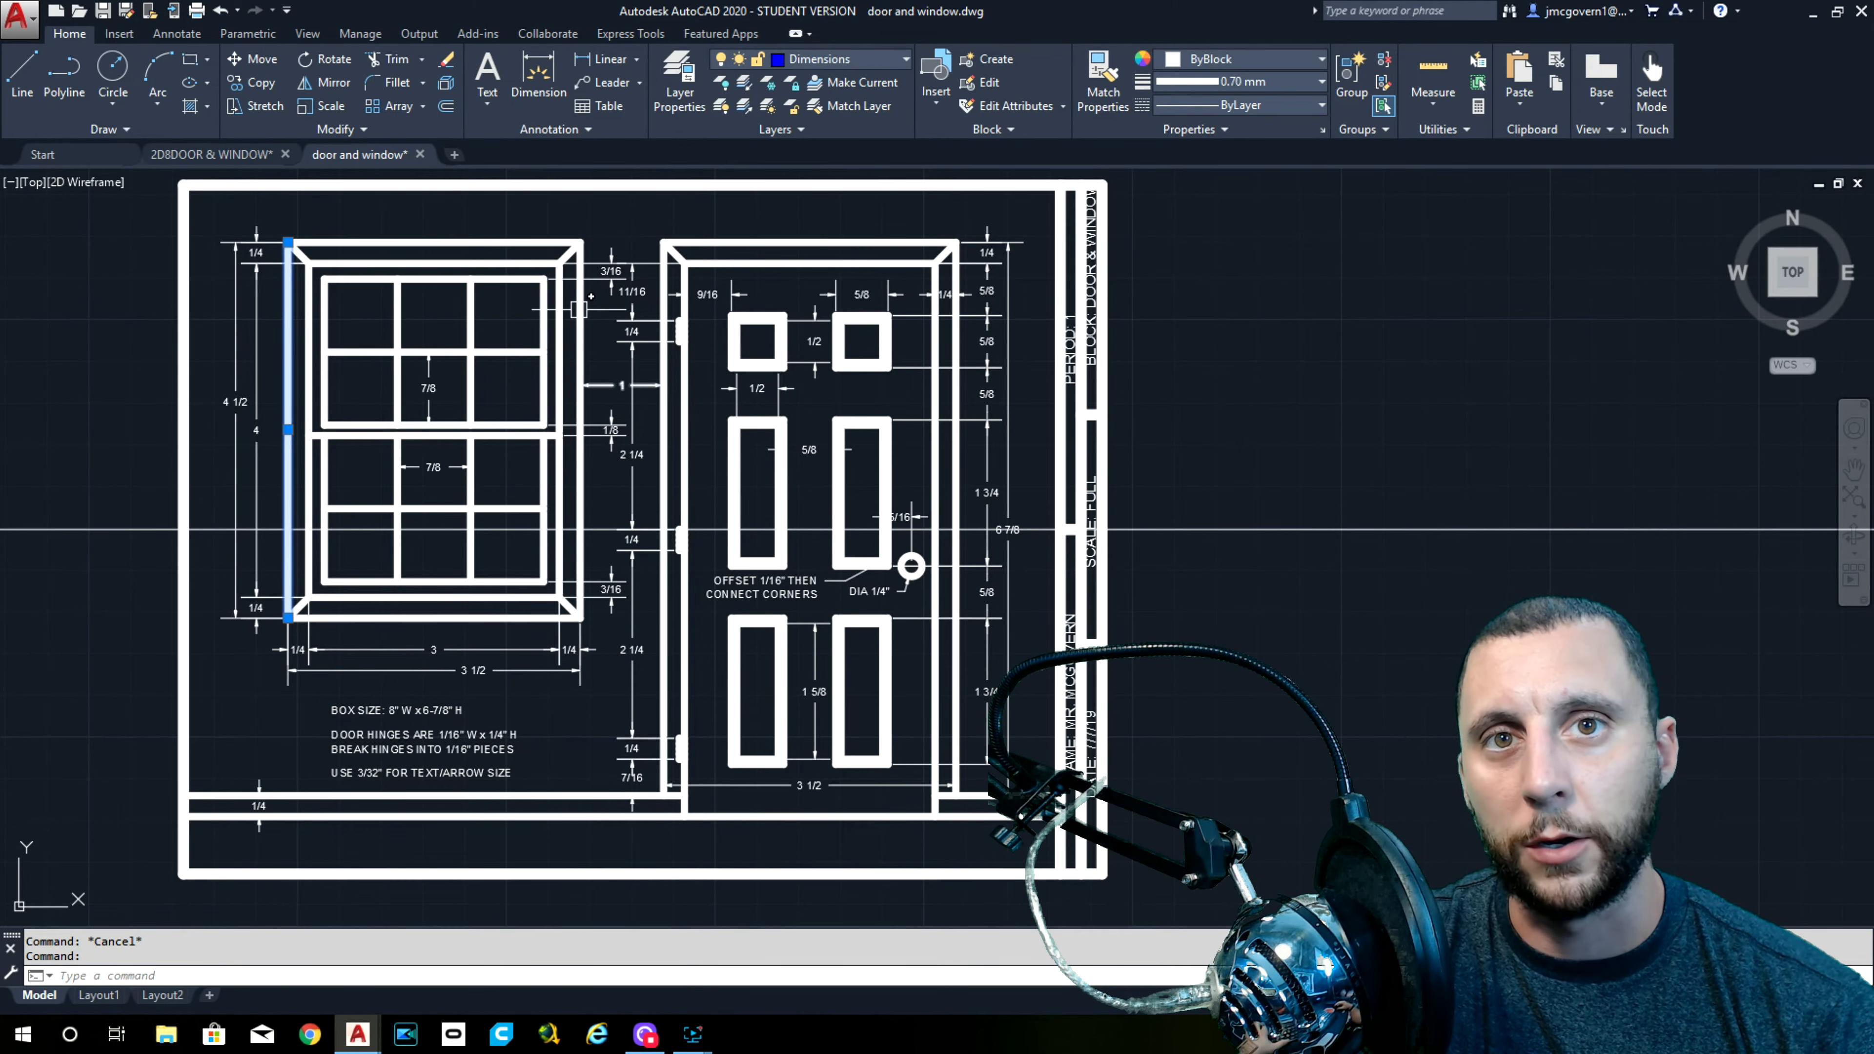
{"action": "left_click", "coordinate": [581, 310]}
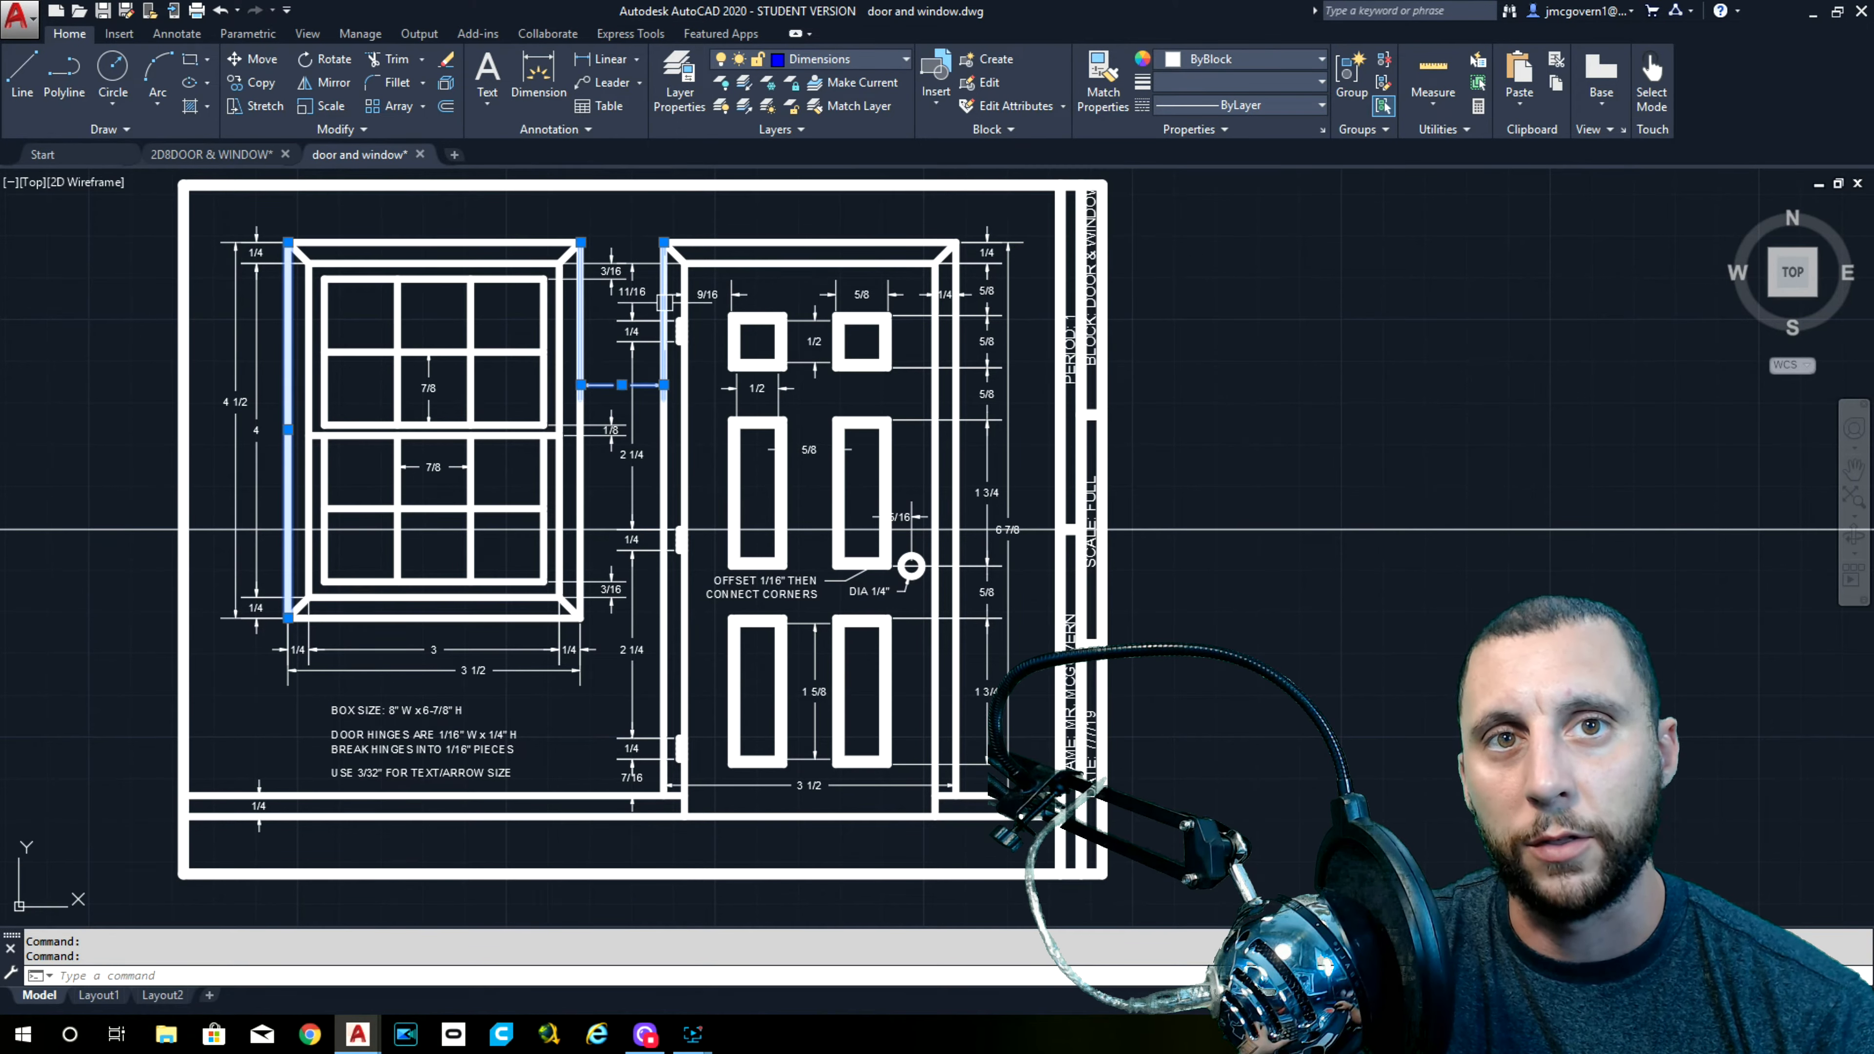
{"action": "left_click", "coordinate": [956, 343]}
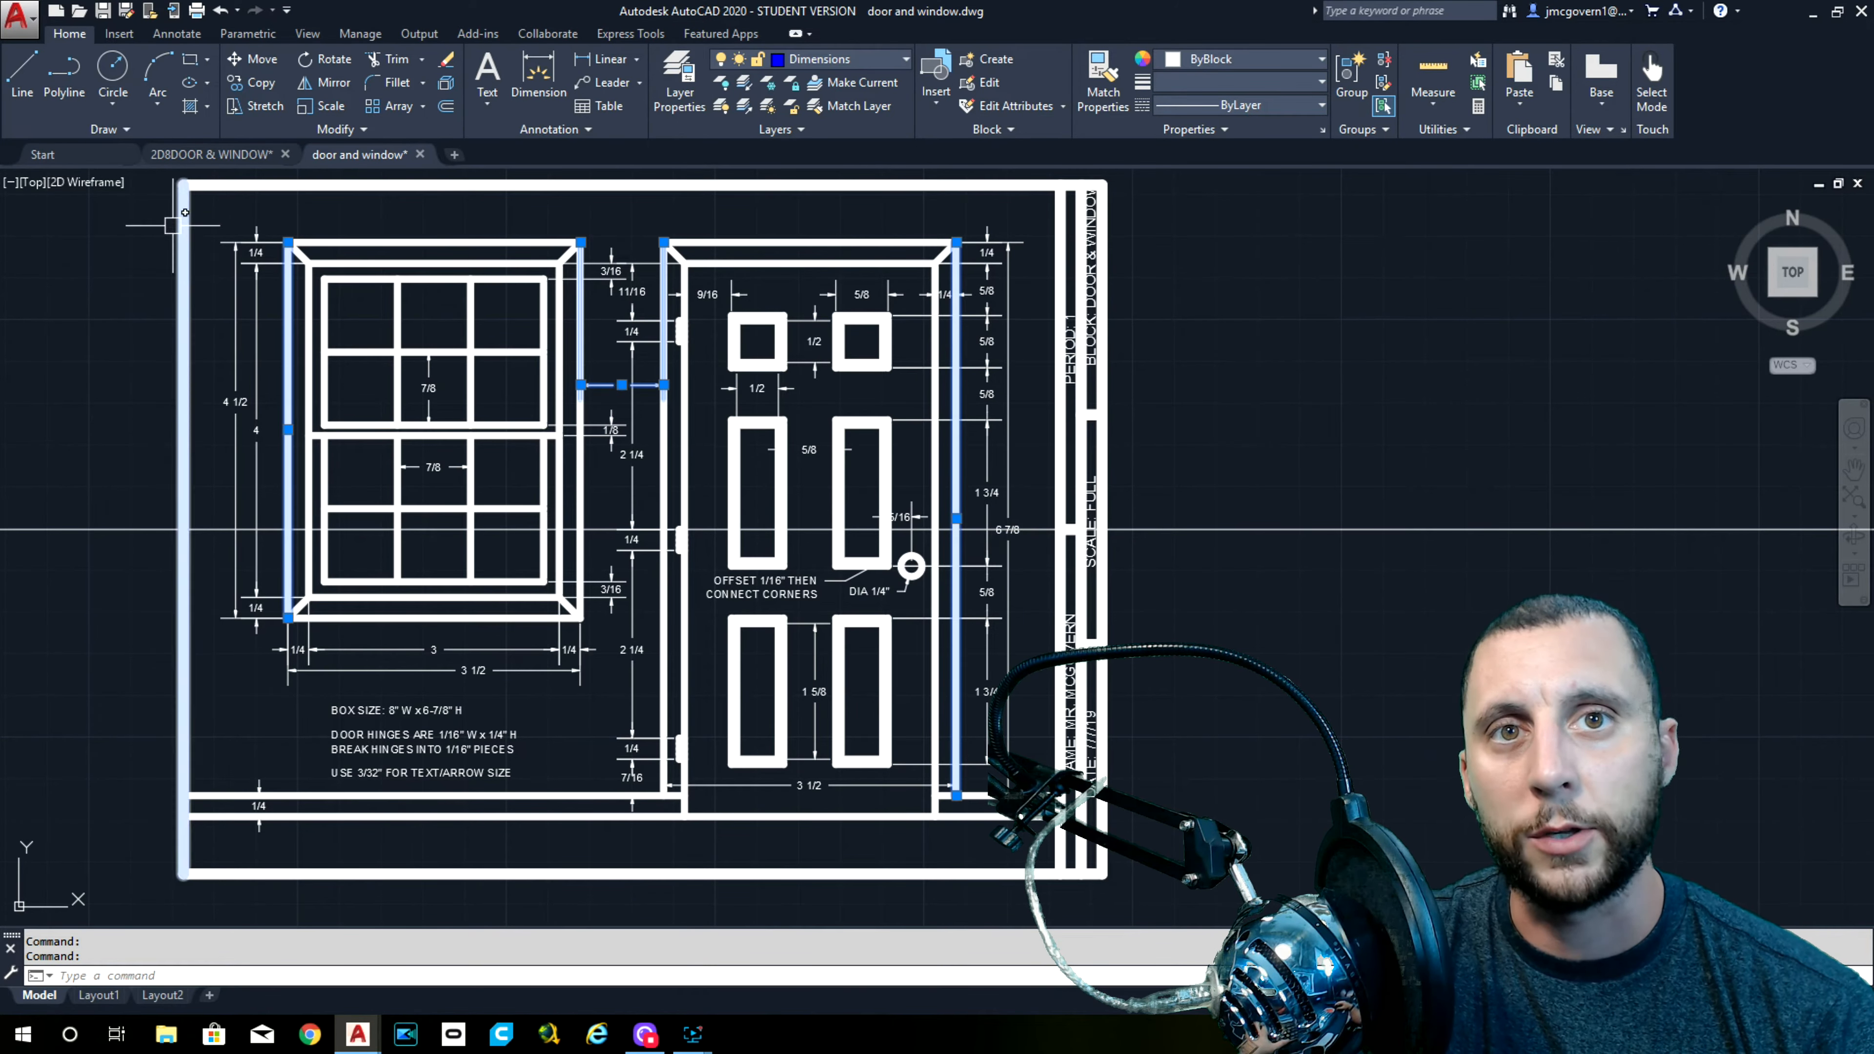
{"action": "left_click", "coordinate": [461, 673]}
{"action": "key", "text": "Escape"}
{"action": "scroll", "coordinate": [620, 386], "scroll_direction": "up", "scroll_amount": 2}
{"action": "left_click", "coordinate": [622, 388]}
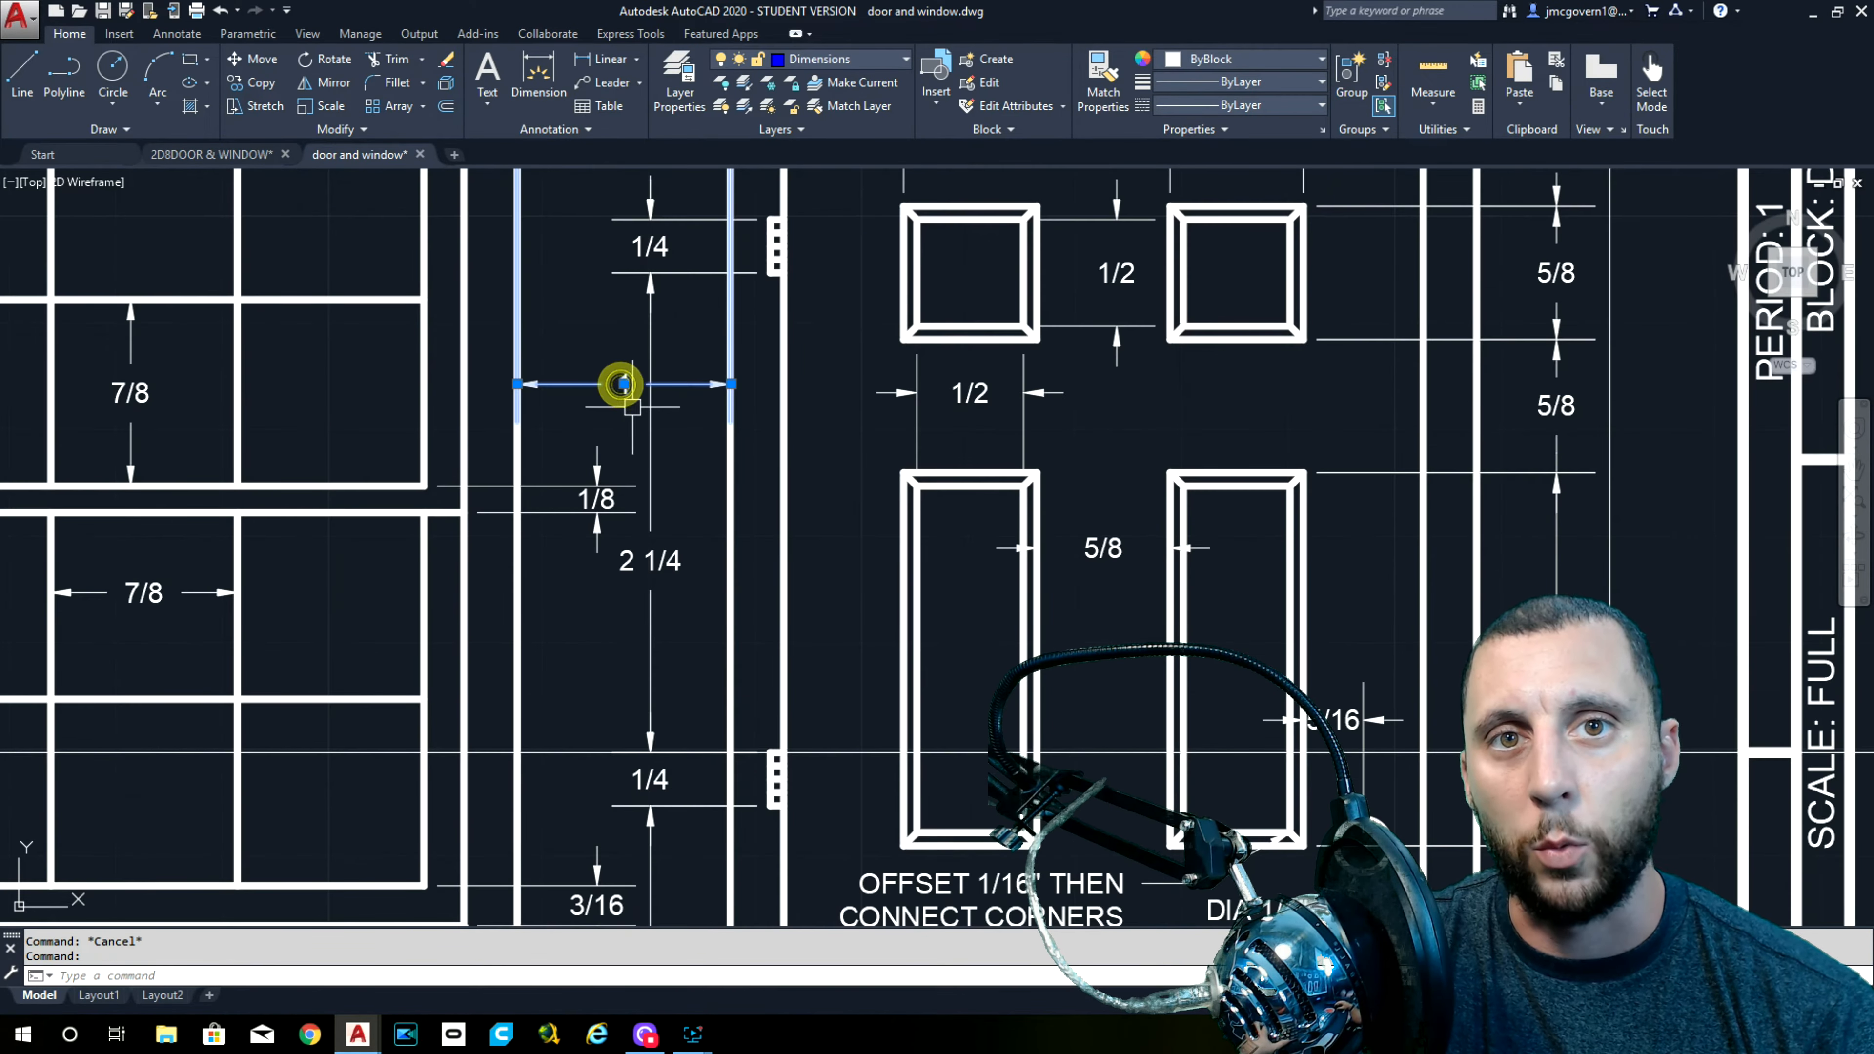
{"action": "scroll", "coordinate": [636, 415], "scroll_direction": "down", "scroll_amount": 3}
{"action": "key", "text": "Escape"}
{"action": "scroll", "coordinate": [770, 654], "scroll_direction": "up", "scroll_amount": 3}
{"action": "mouse_move", "coordinate": [728, 505]}
{"action": "middle_mouse_down"}
{"action": "mouse_move", "coordinate": [699, 674]}
{"action": "mouse_move", "coordinate": [635, 740]}
{"action": "mouse_move", "coordinate": [628, 803]}
{"action": "middle_mouse_up"}
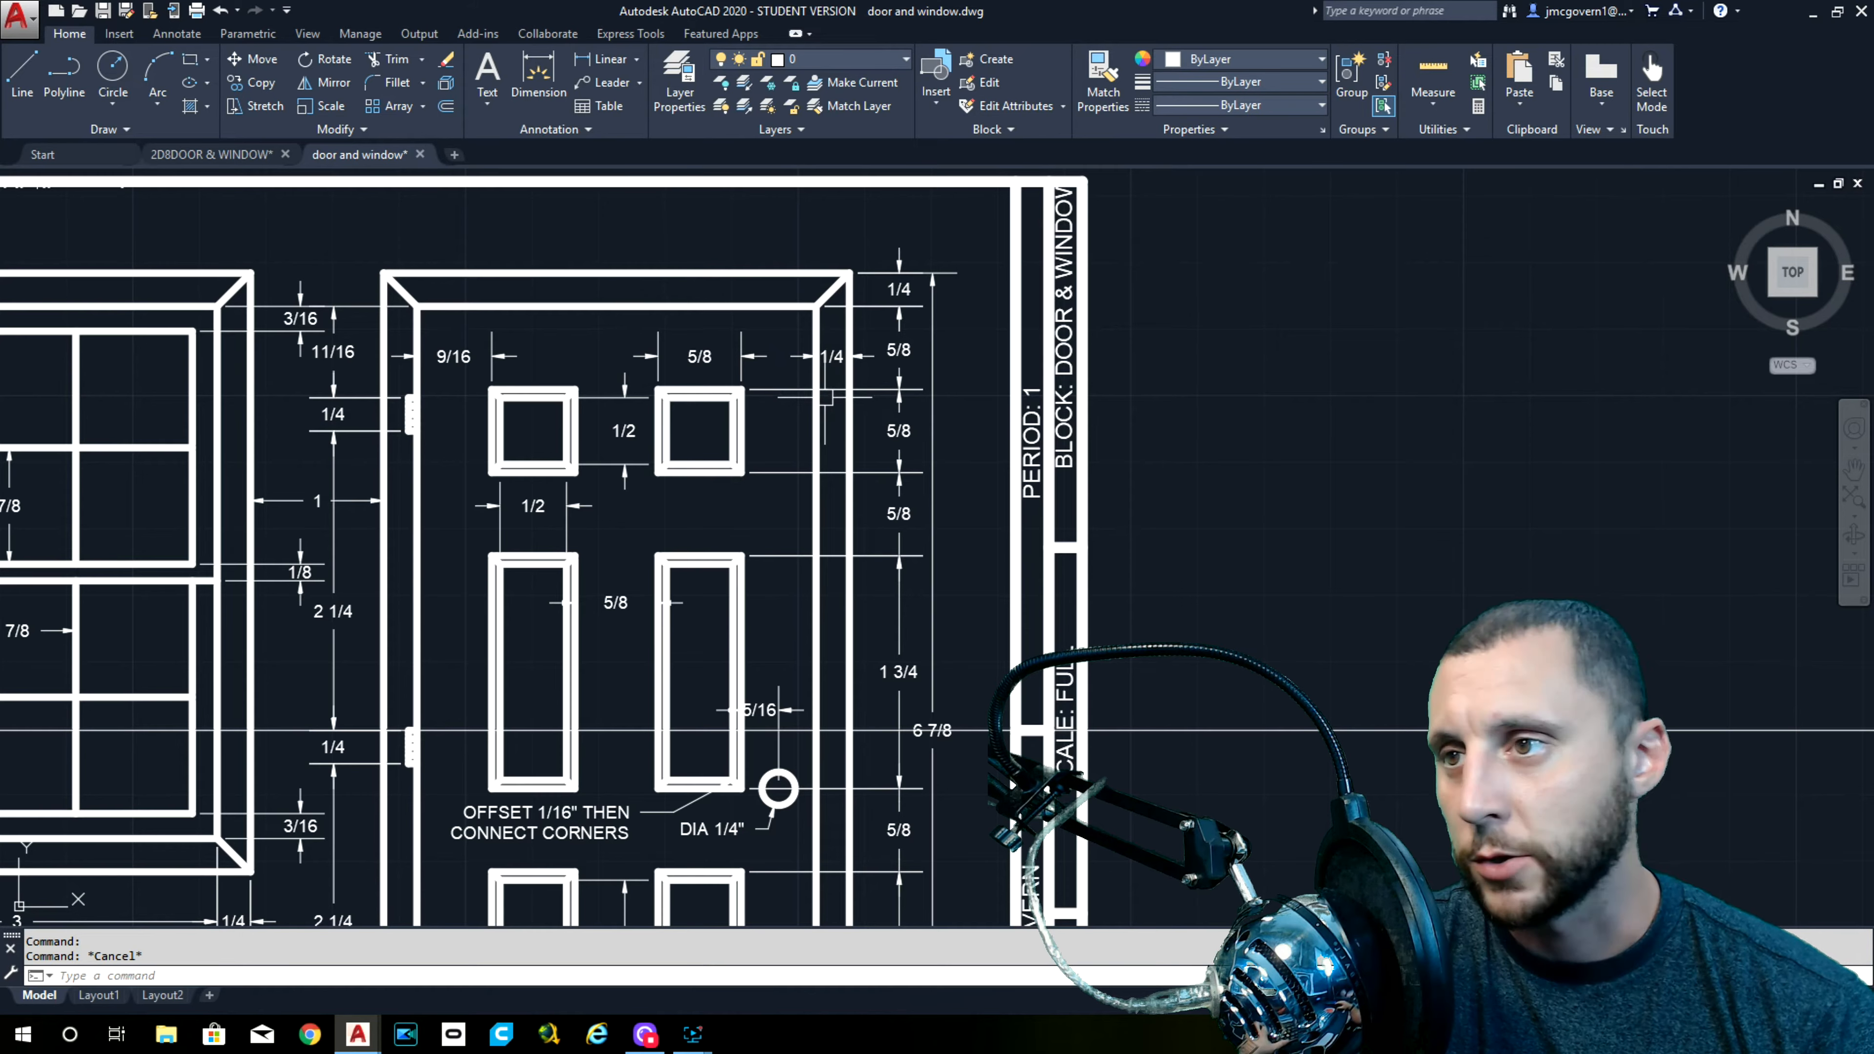
{"action": "scroll", "coordinate": [827, 395], "scroll_direction": "down", "scroll_amount": 4}
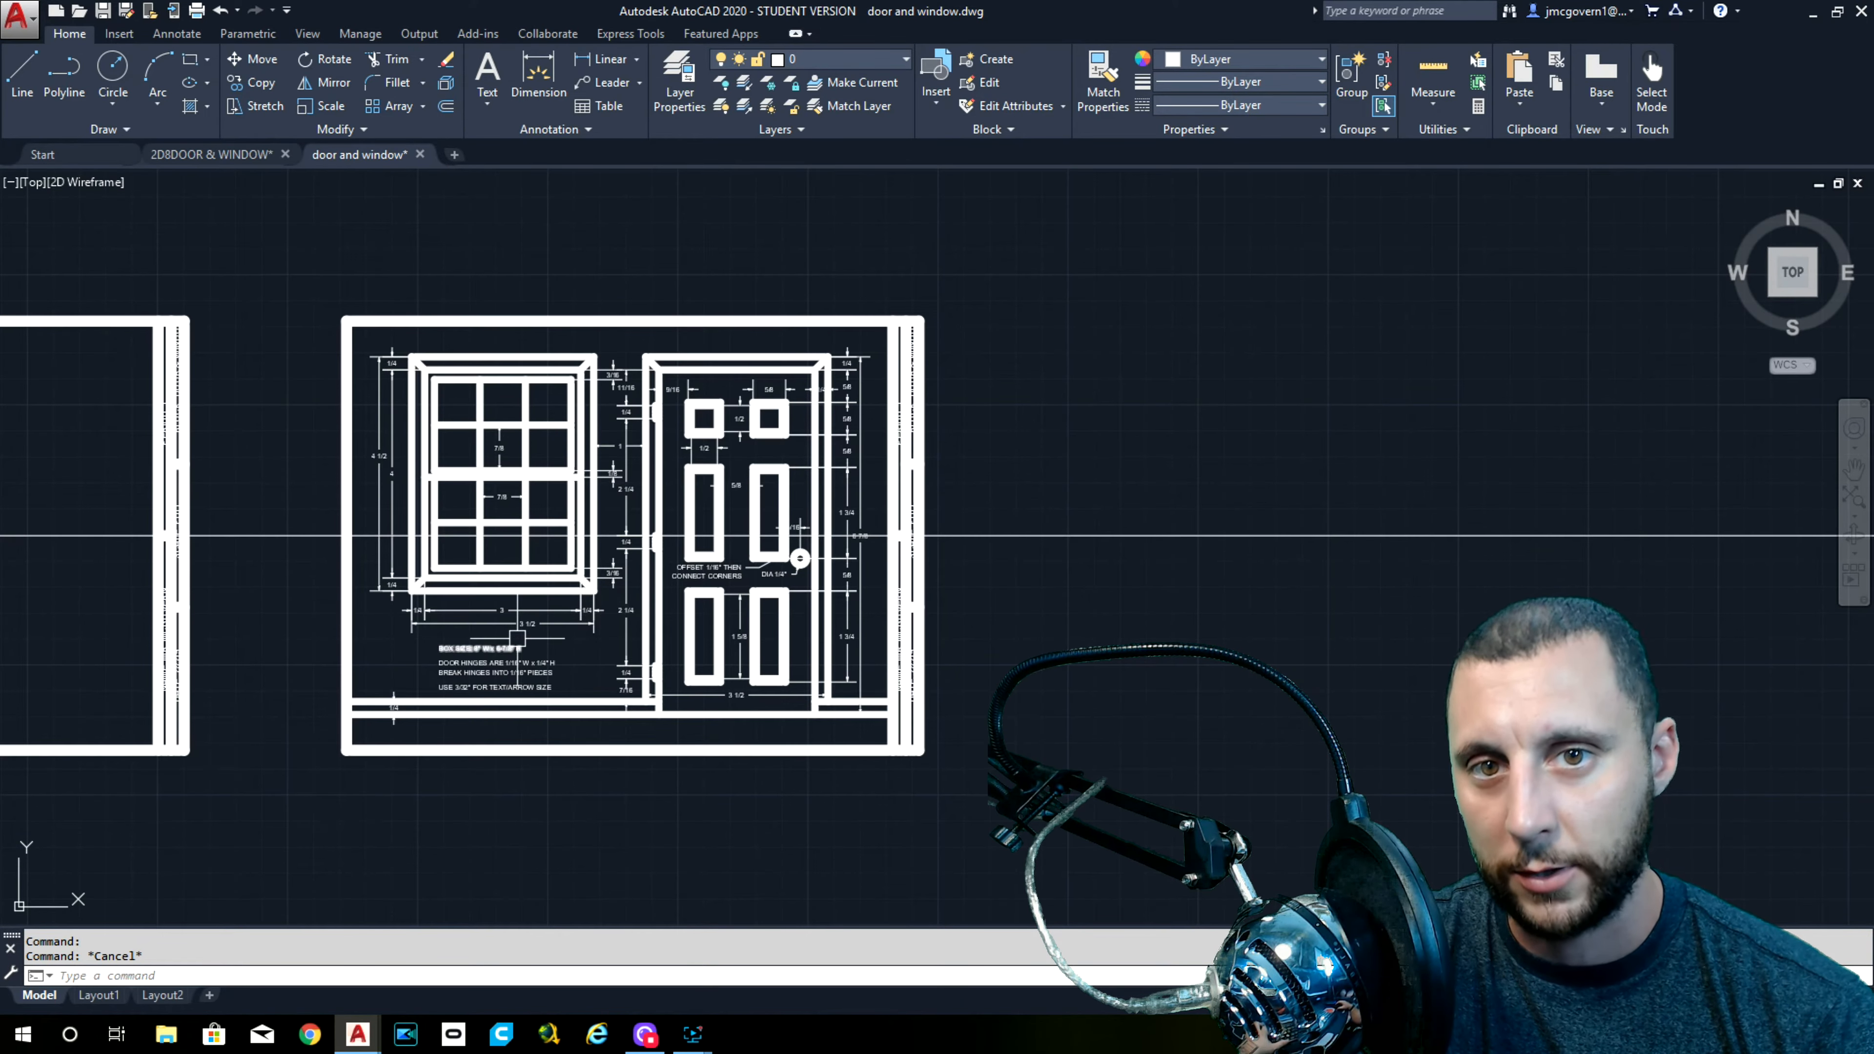
{"action": "scroll", "coordinate": [516, 638], "scroll_direction": "up", "scroll_amount": 4}
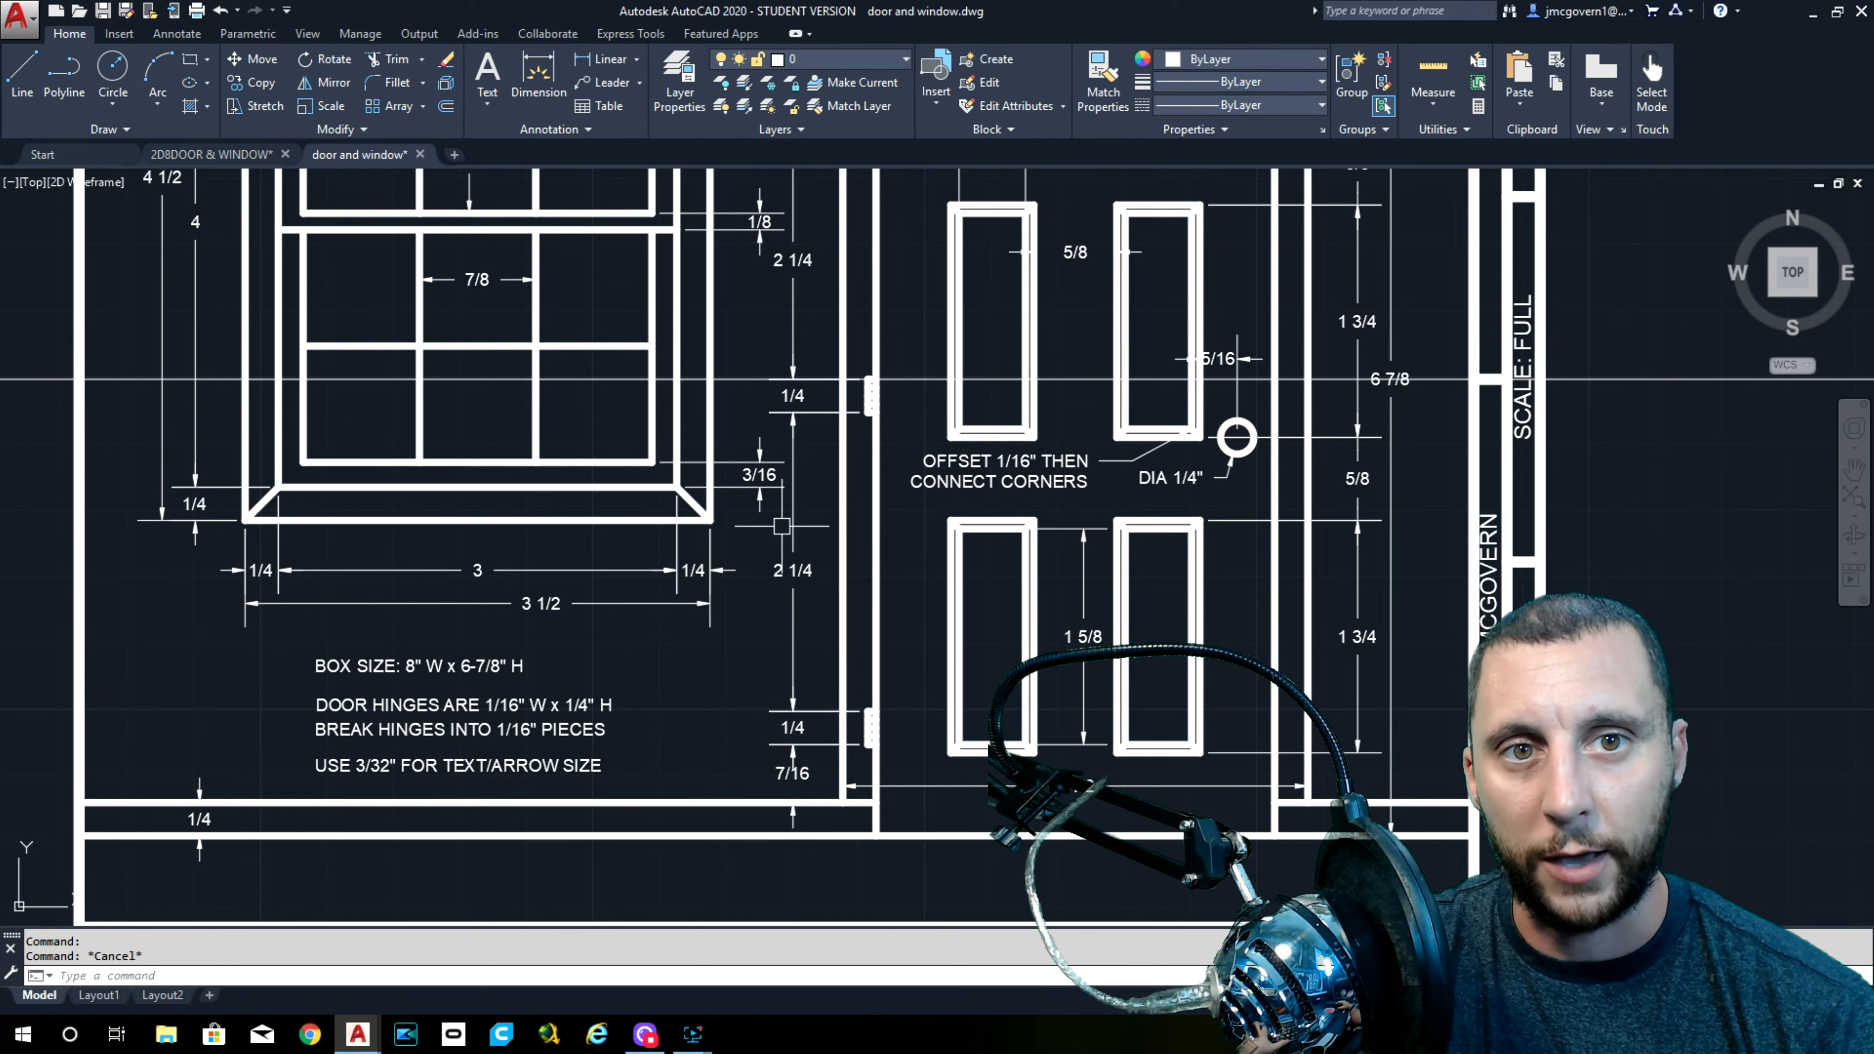
{"action": "scroll", "coordinate": [420, 668], "scroll_direction": "down", "scroll_amount": 6}
{"action": "middle_click_drag", "start_coordinate": [141, 586], "coordinate": [598, 544]}
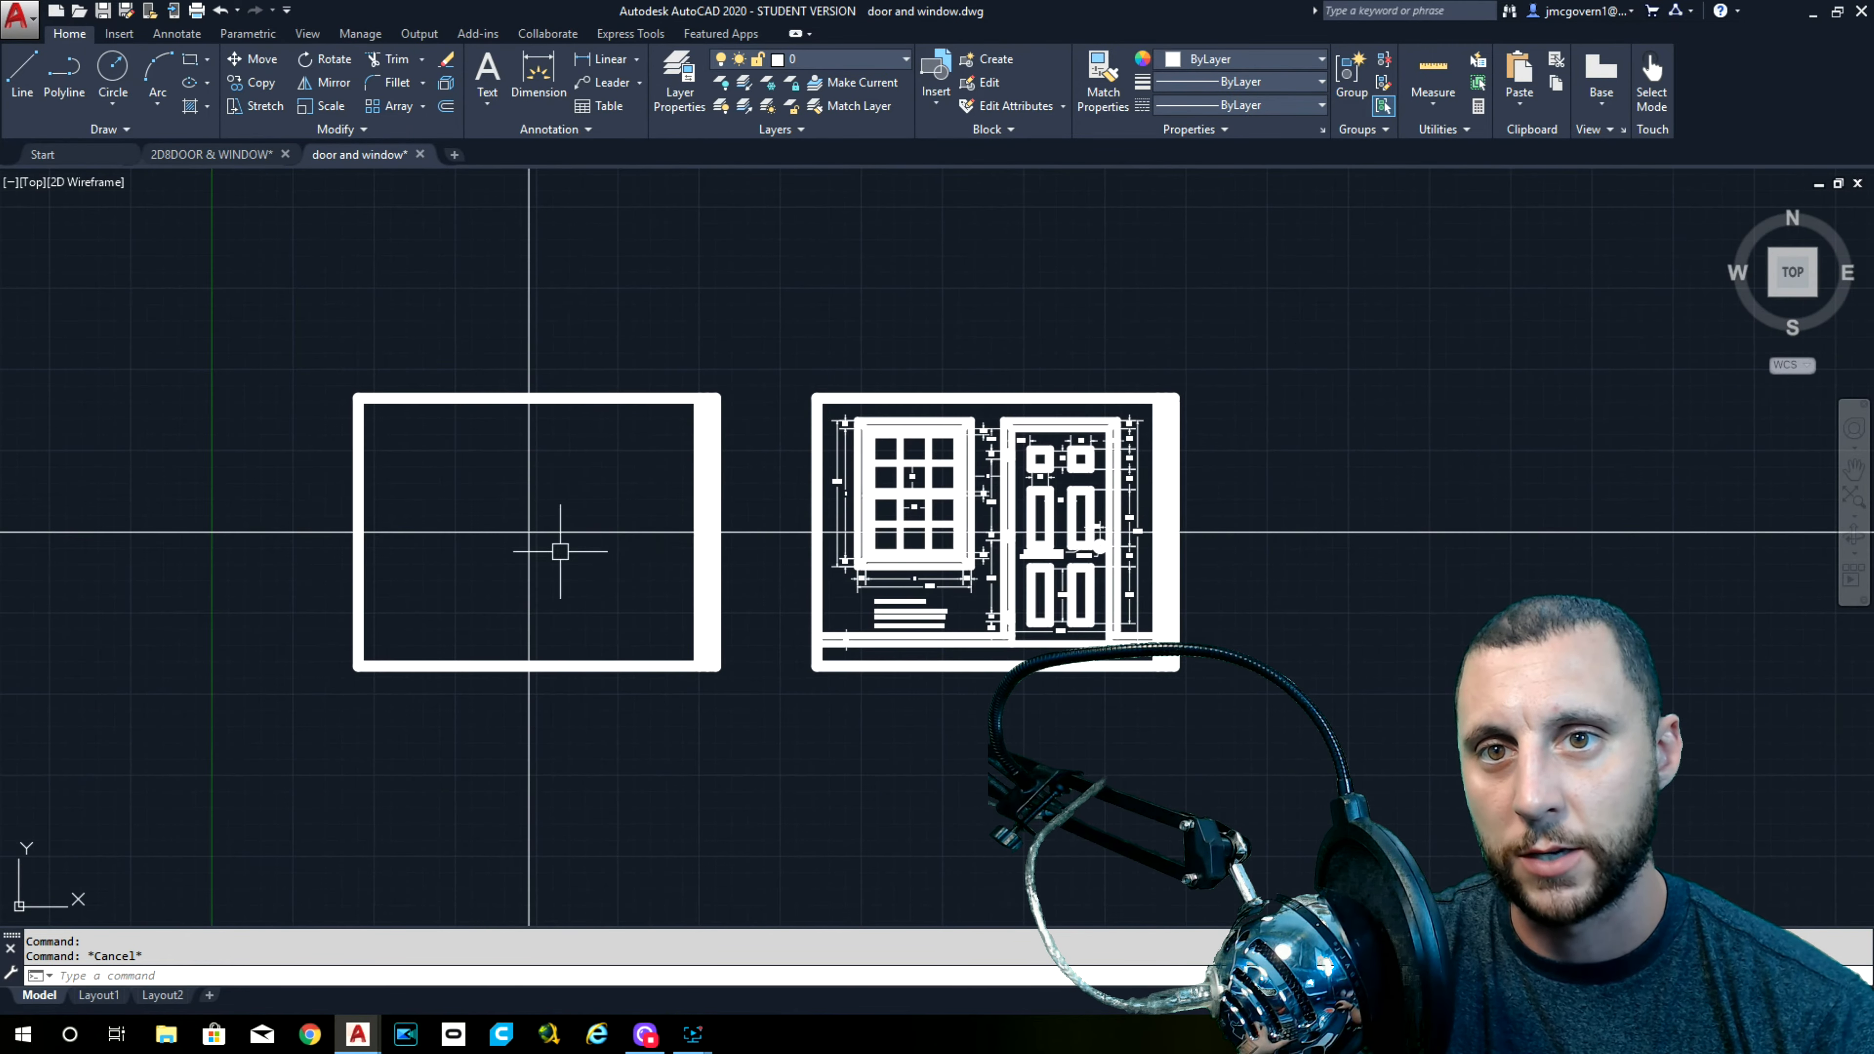
Offset the vertical construction line on the blank sheet by 4 to both sides
{"action": "scroll", "coordinate": [549, 545], "scroll_direction": "up", "scroll_amount": 5}
{"action": "left_click", "coordinate": [445, 109]}
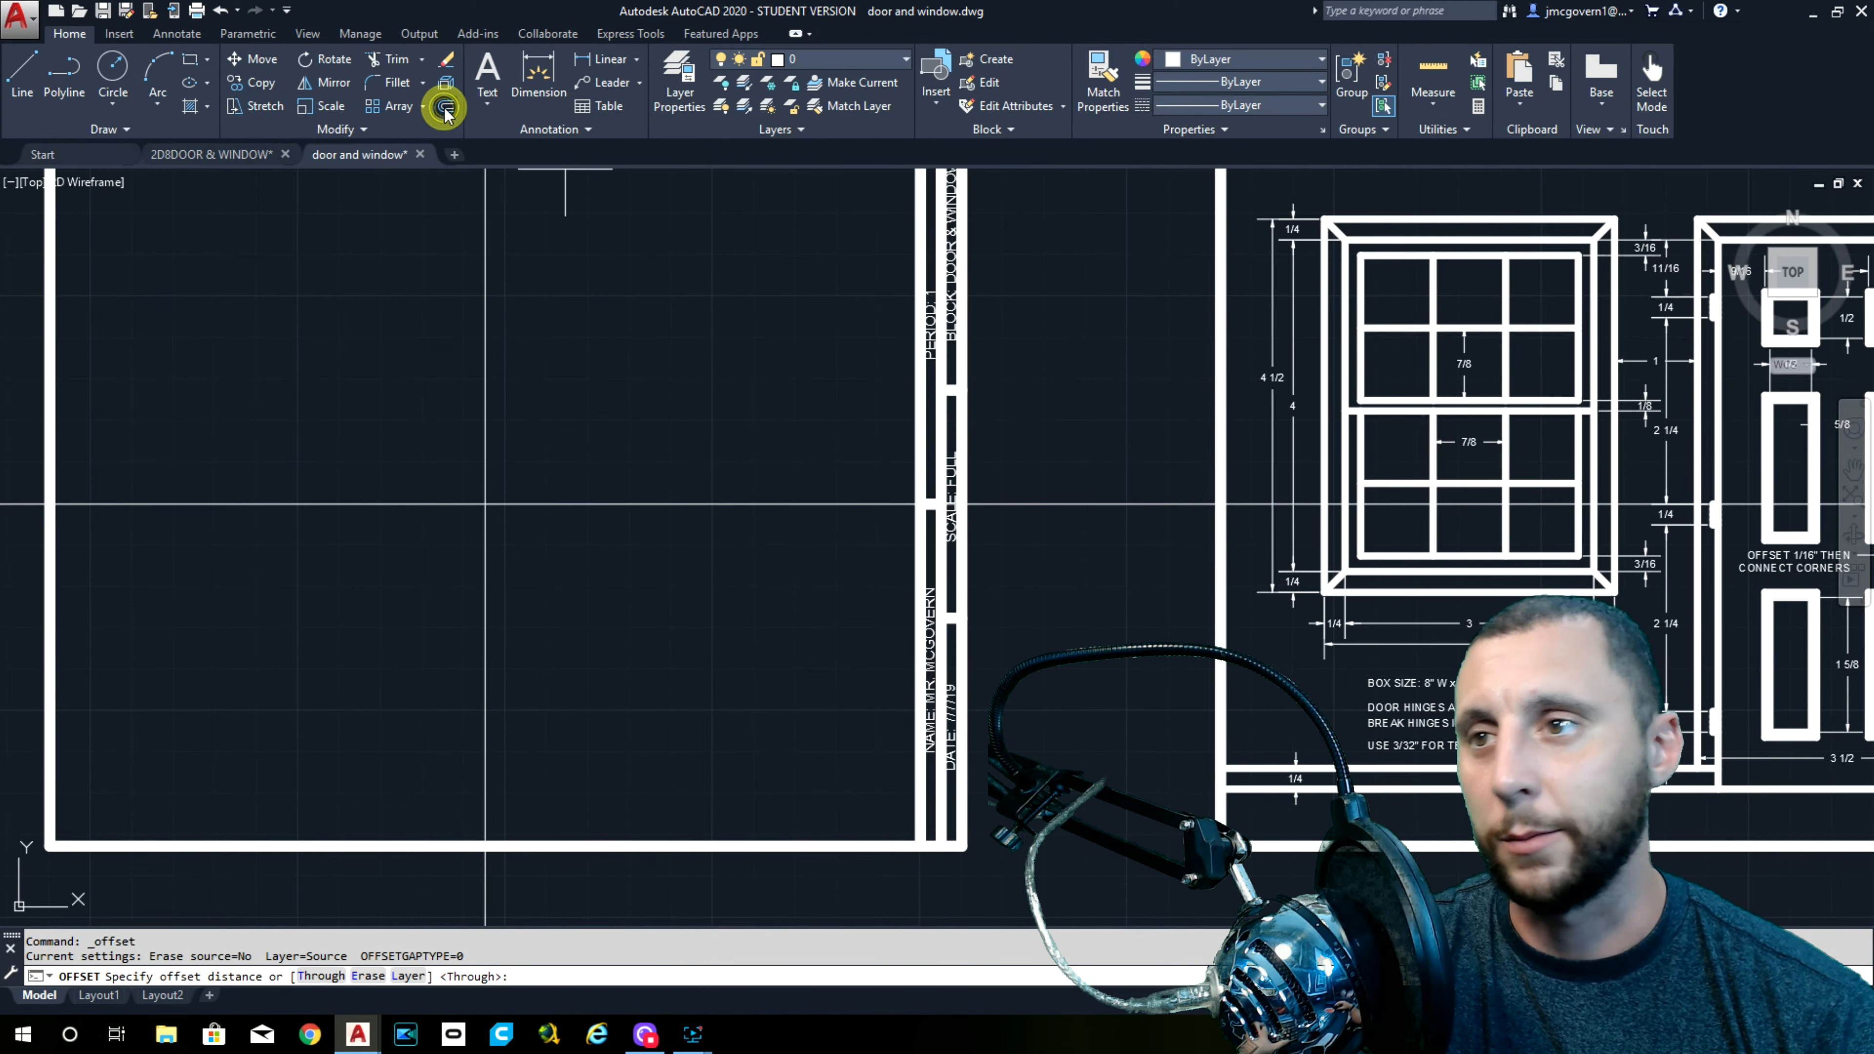
{"action": "type", "text": "4"}
{"action": "key", "text": "Return"}
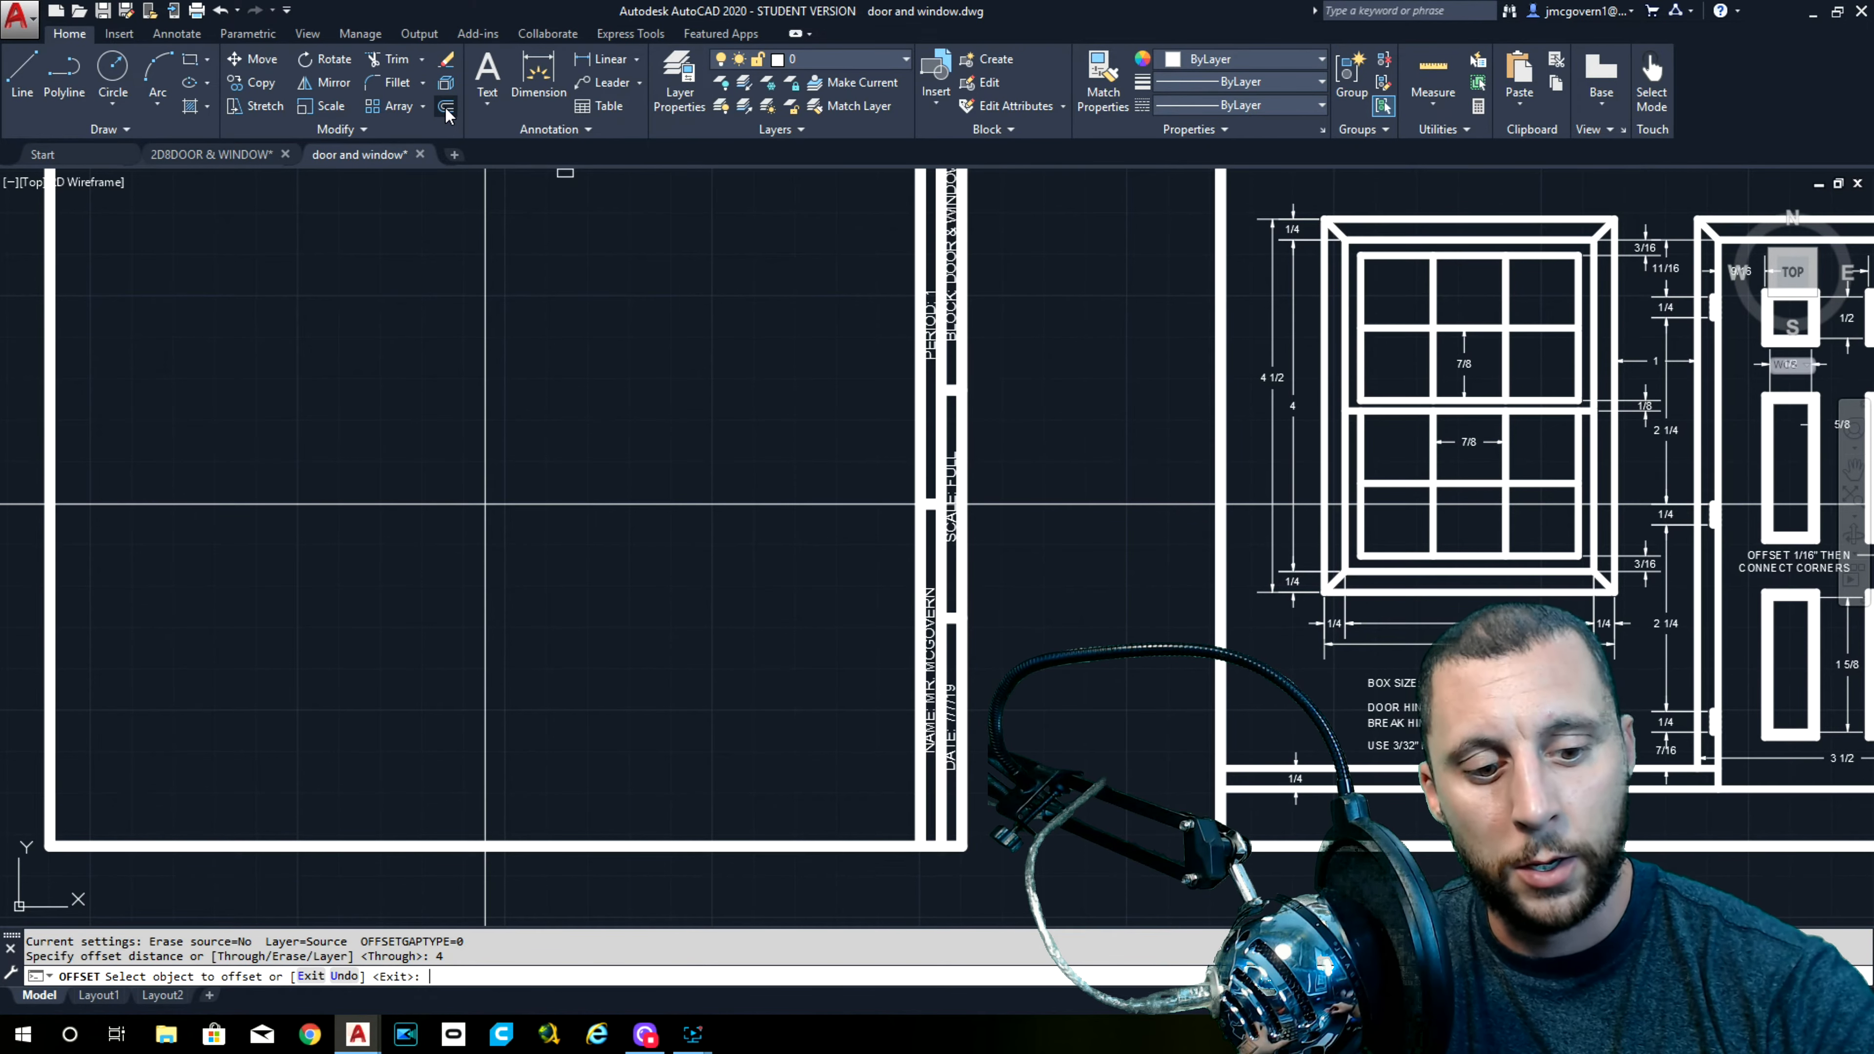
{"action": "left_click", "coordinate": [483, 310]}
{"action": "left_click", "coordinate": [432, 320]}
{"action": "left_click", "coordinate": [486, 316]}
{"action": "left_click", "coordinate": [539, 317]}
{"action": "key", "text": "Escape"}
Offset the horizontal construction line by 3-7/16 both above and below it
{"action": "key", "text": "Return"}
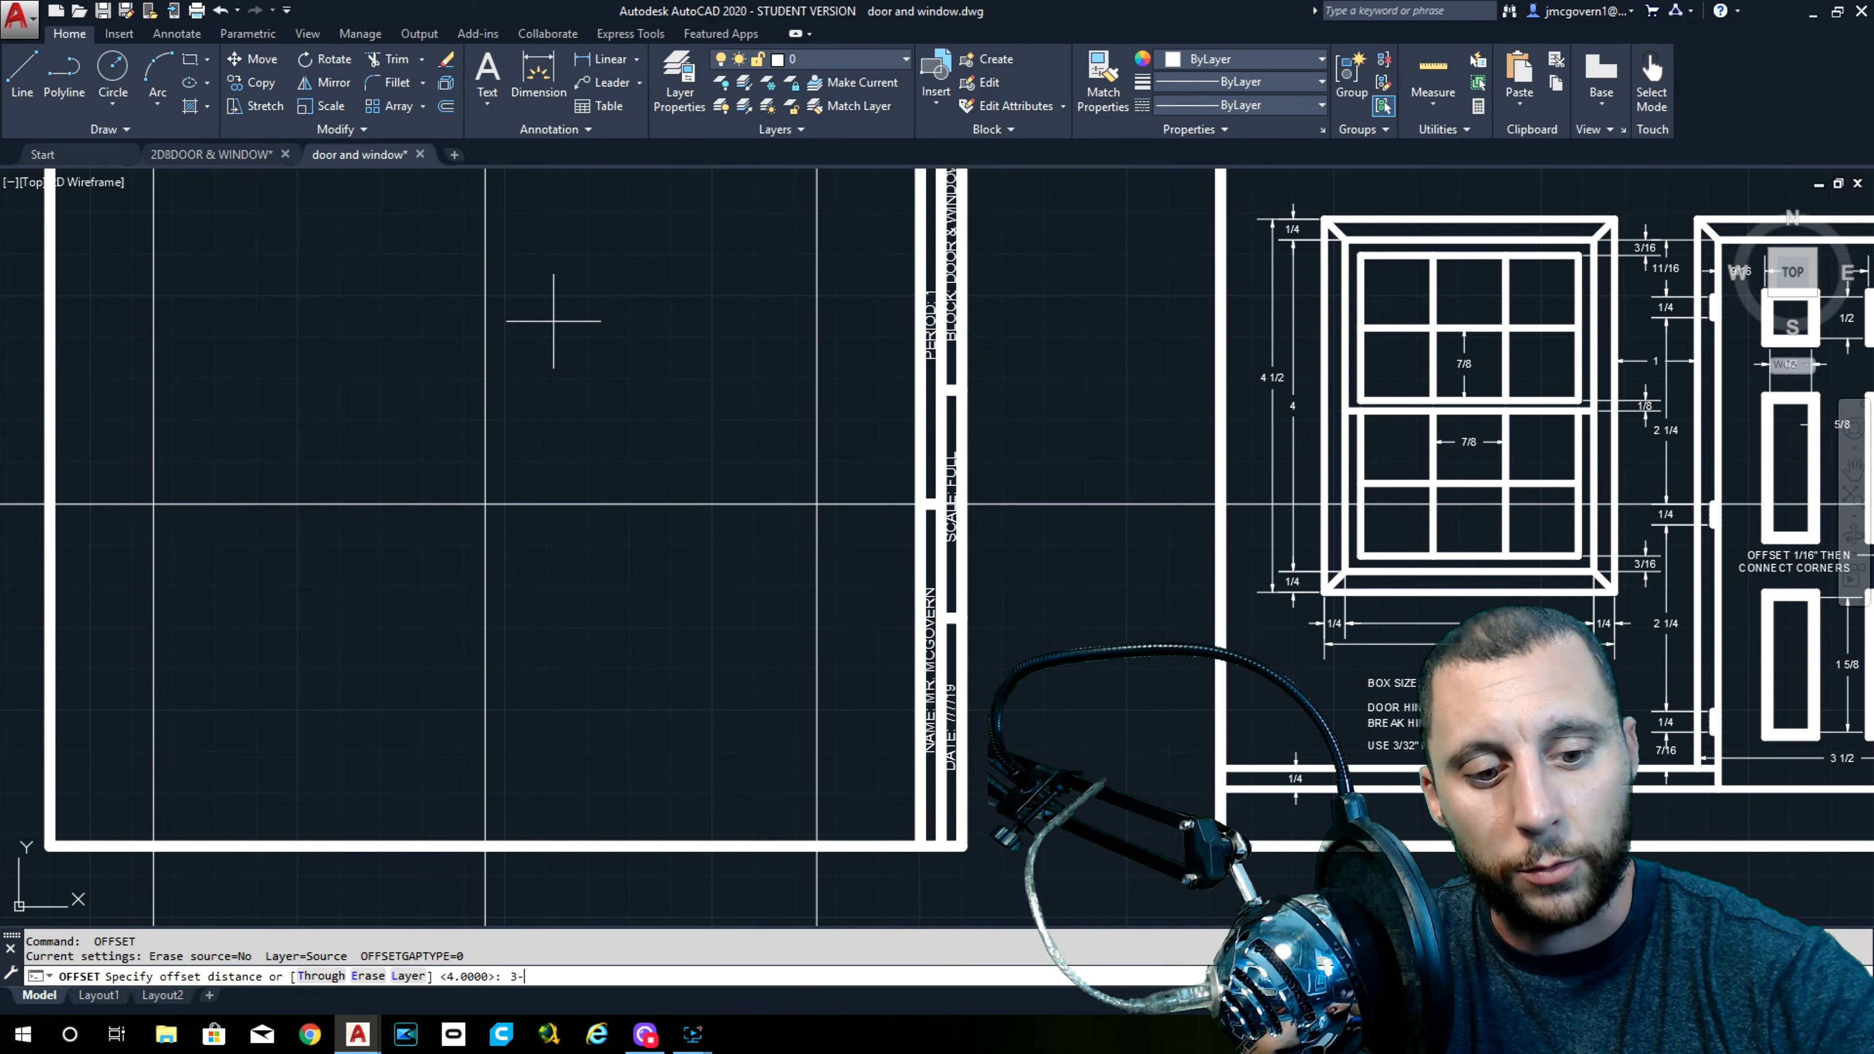
{"action": "key", "text": "Return"}
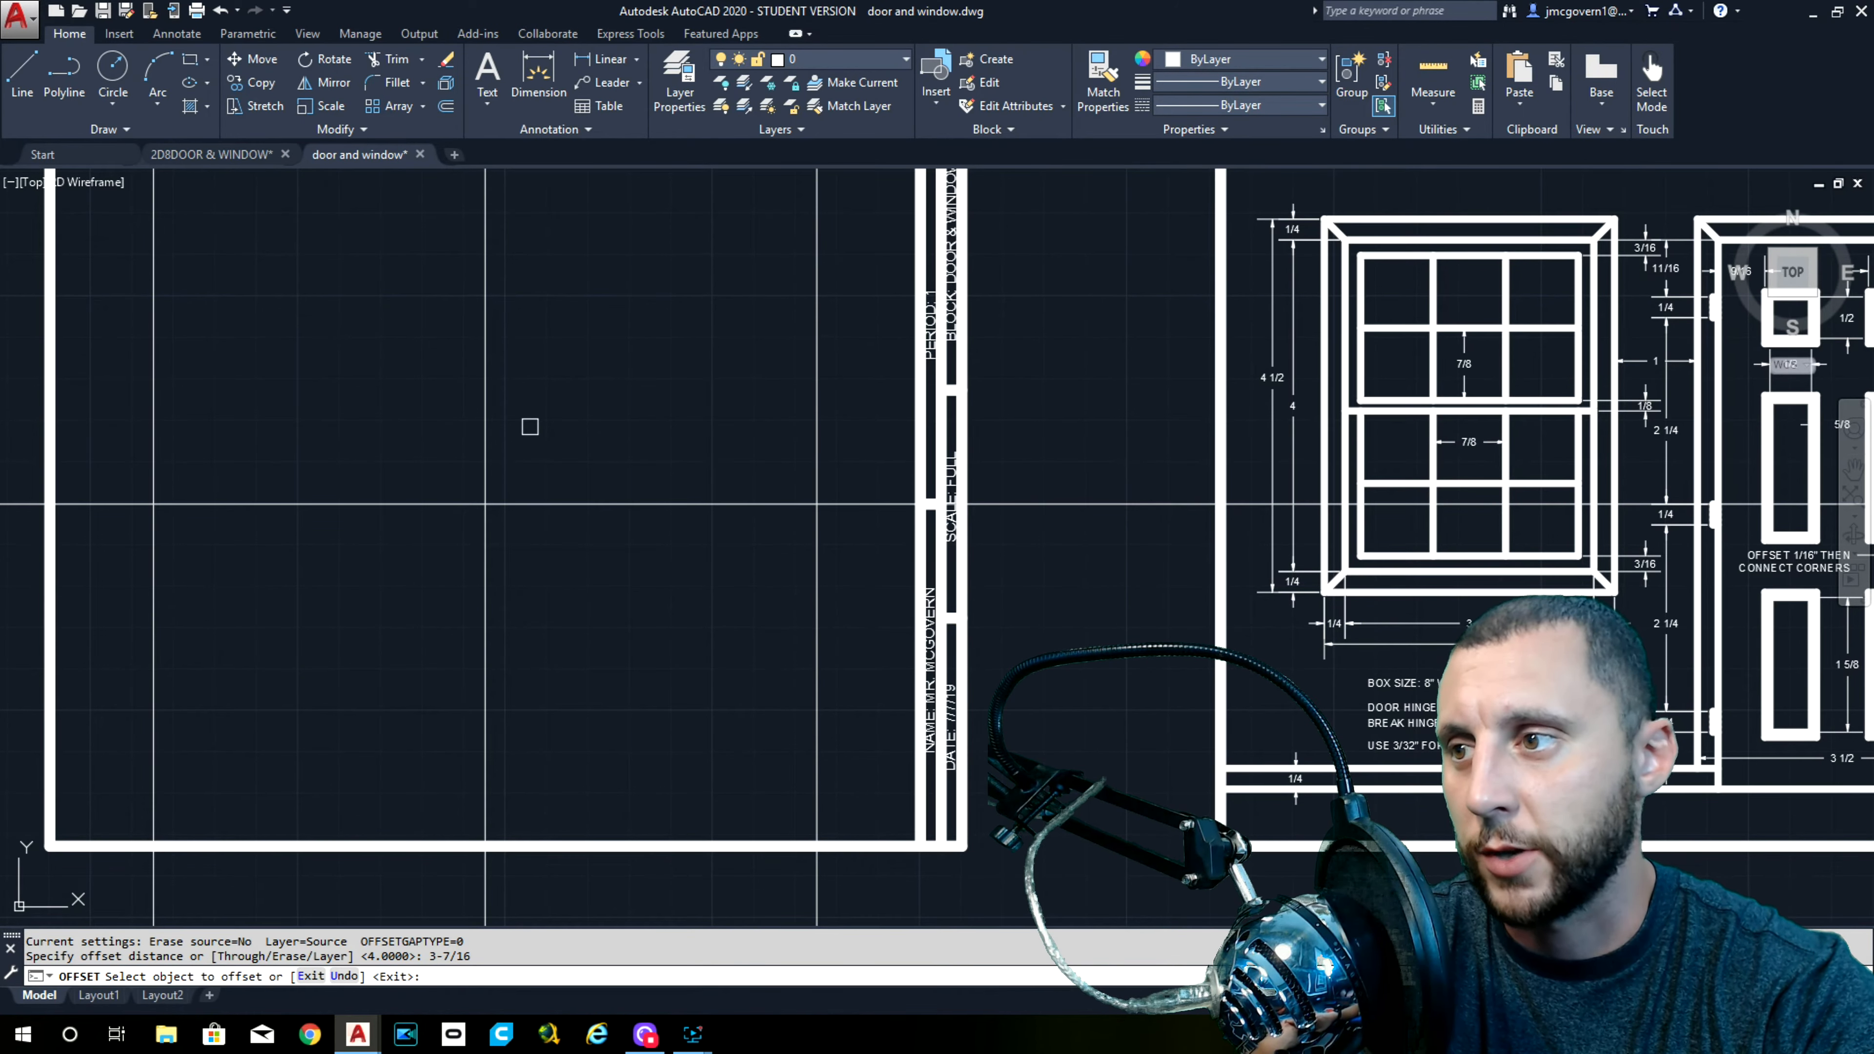
{"action": "scroll", "coordinate": [554, 422], "scroll_direction": "down", "scroll_amount": 3}
{"action": "left_click", "coordinate": [607, 489]}
{"action": "left_click", "coordinate": [605, 479]}
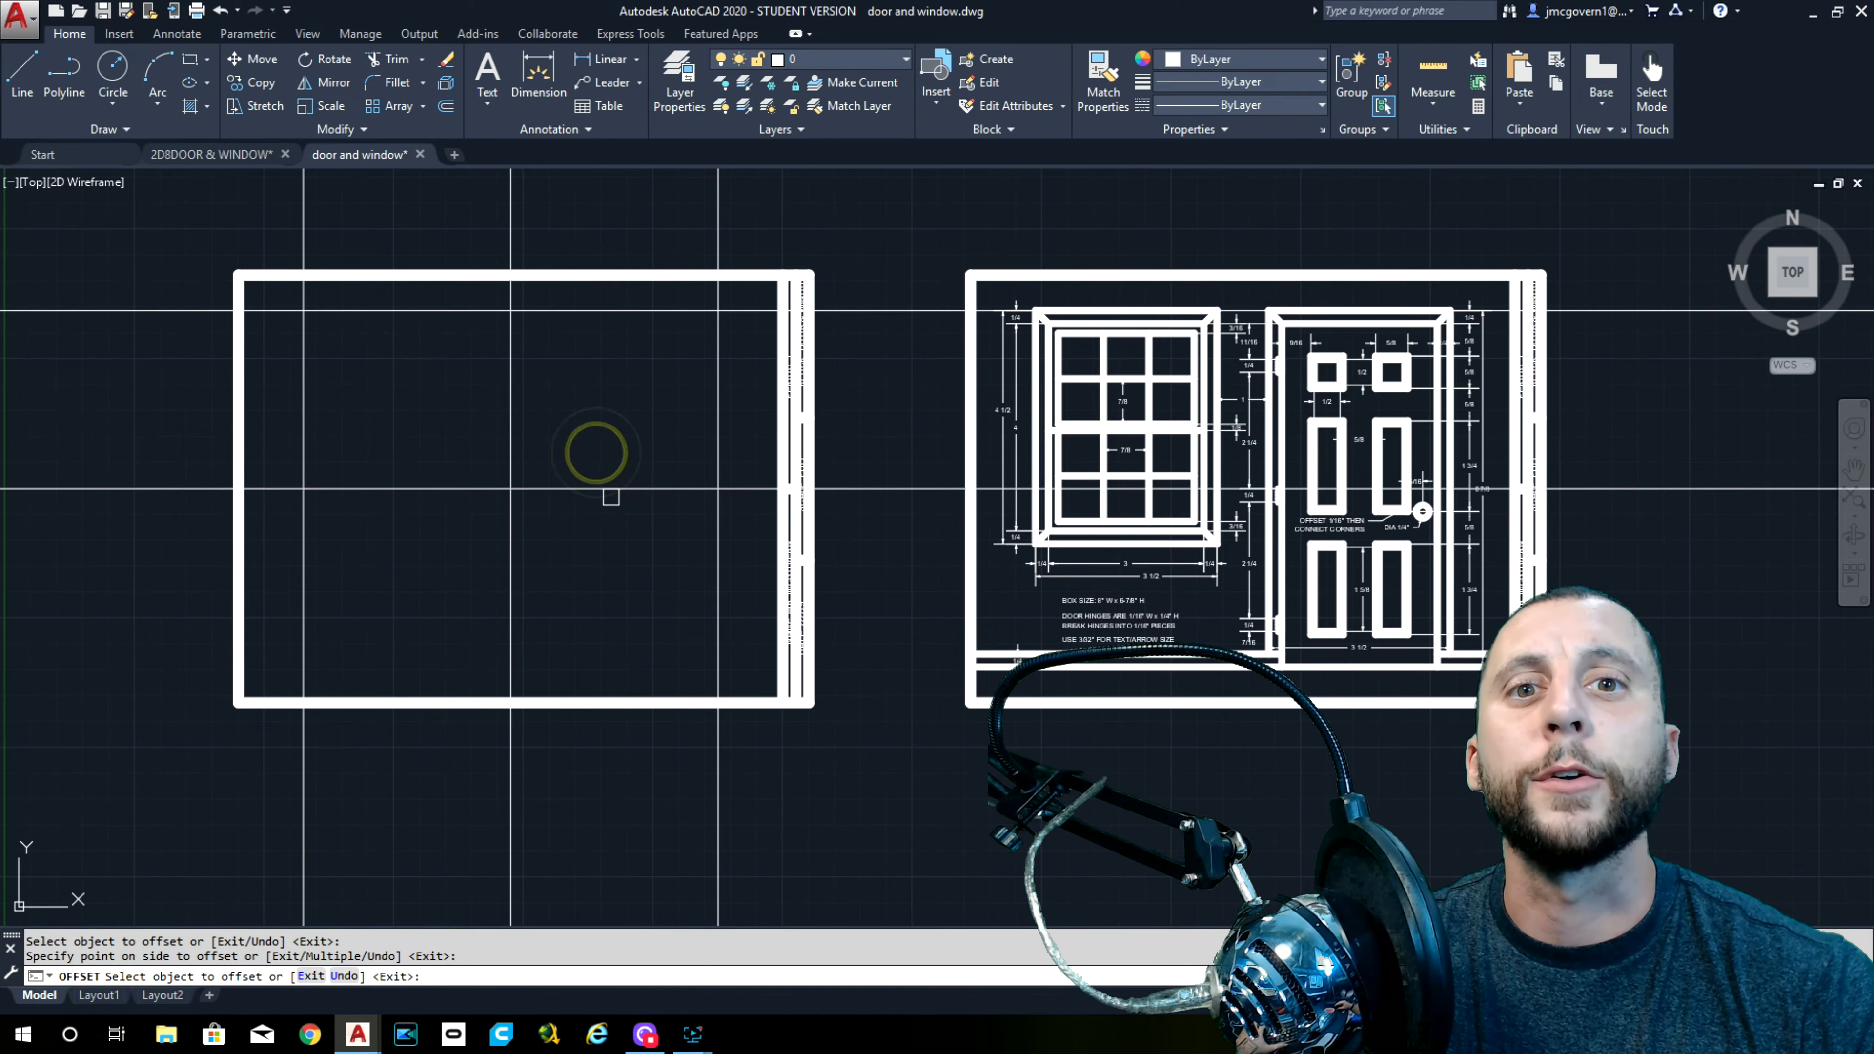
{"action": "left_click", "coordinate": [606, 490]}
{"action": "left_click", "coordinate": [627, 557]}
{"action": "key", "text": "Escape"}
Erase the original vertical and horizontal construction lines crossing at the blank sheet's centre
{"action": "left_click", "coordinate": [557, 407]}
{"action": "left_click", "coordinate": [444, 520]}
{"action": "key", "text": "Delete"}
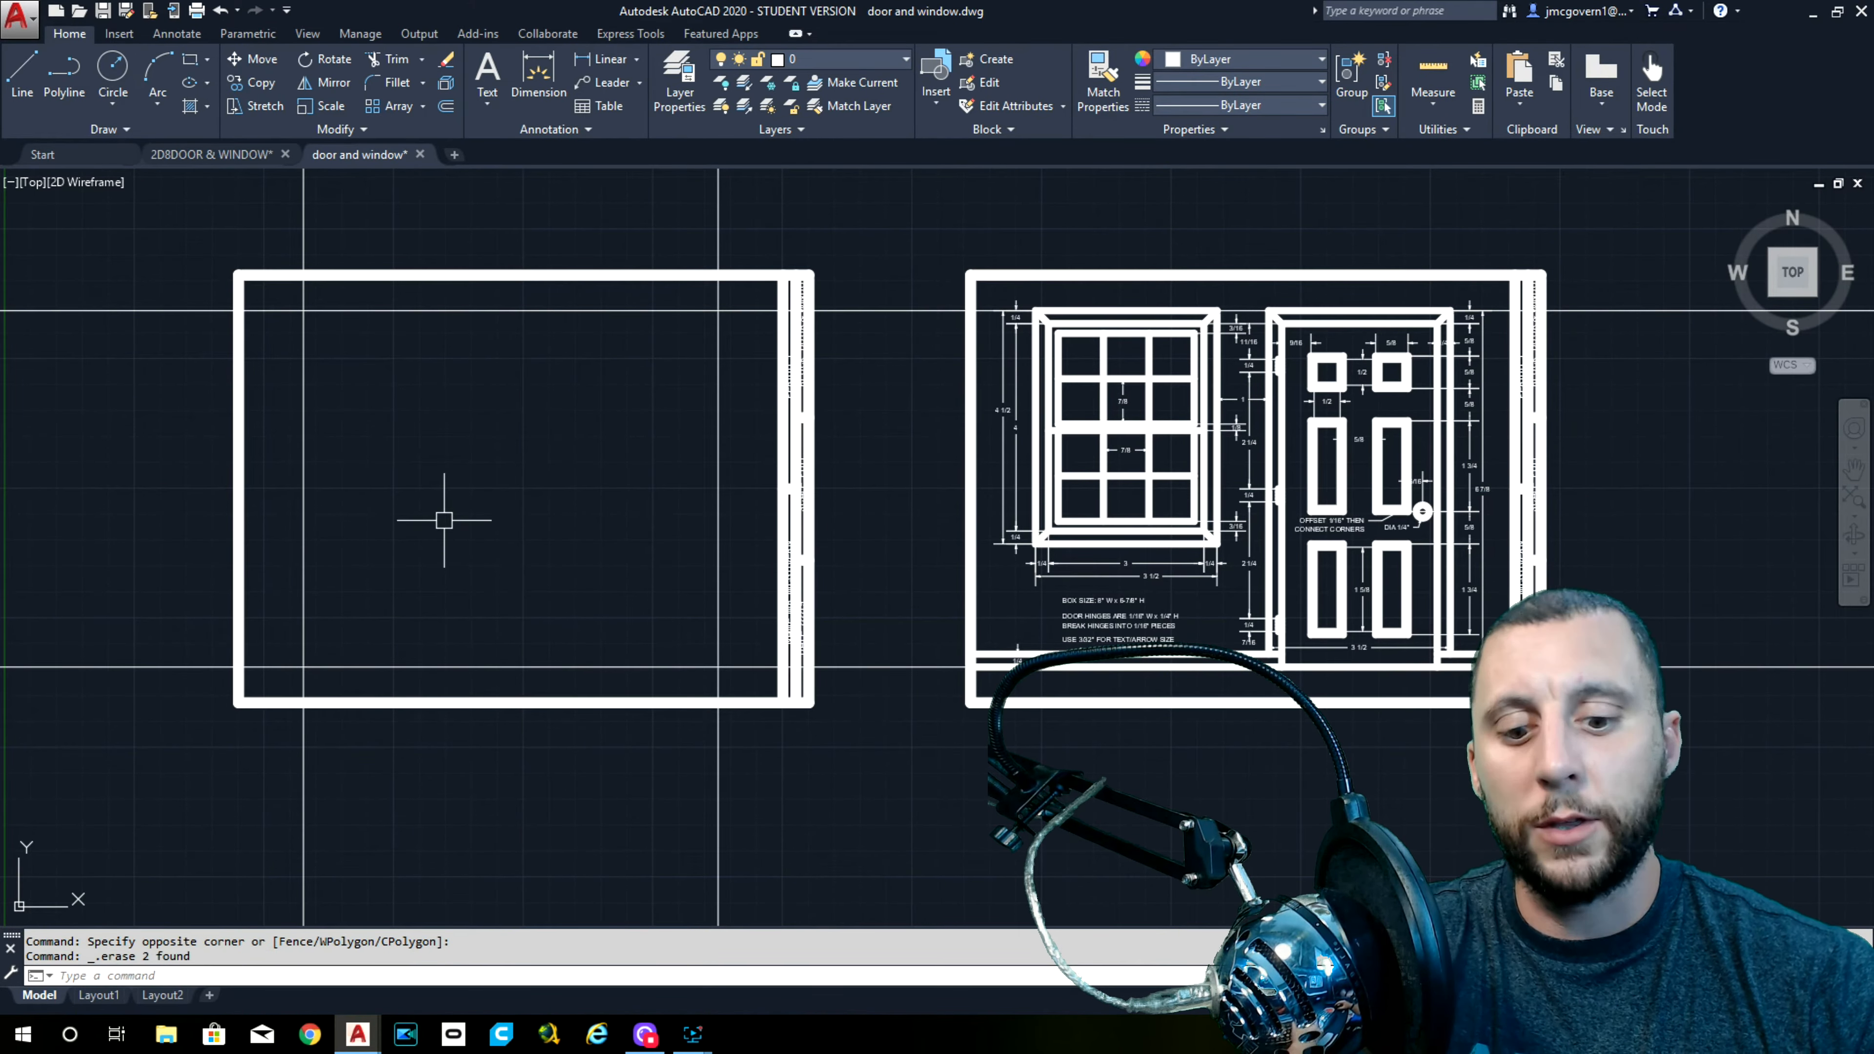
Fillet the four construction lines at radius 0, using the Multiple option, to close them into a rectangular box
{"action": "type", "text": "FILLET"}
{"action": "key", "text": "Return"}
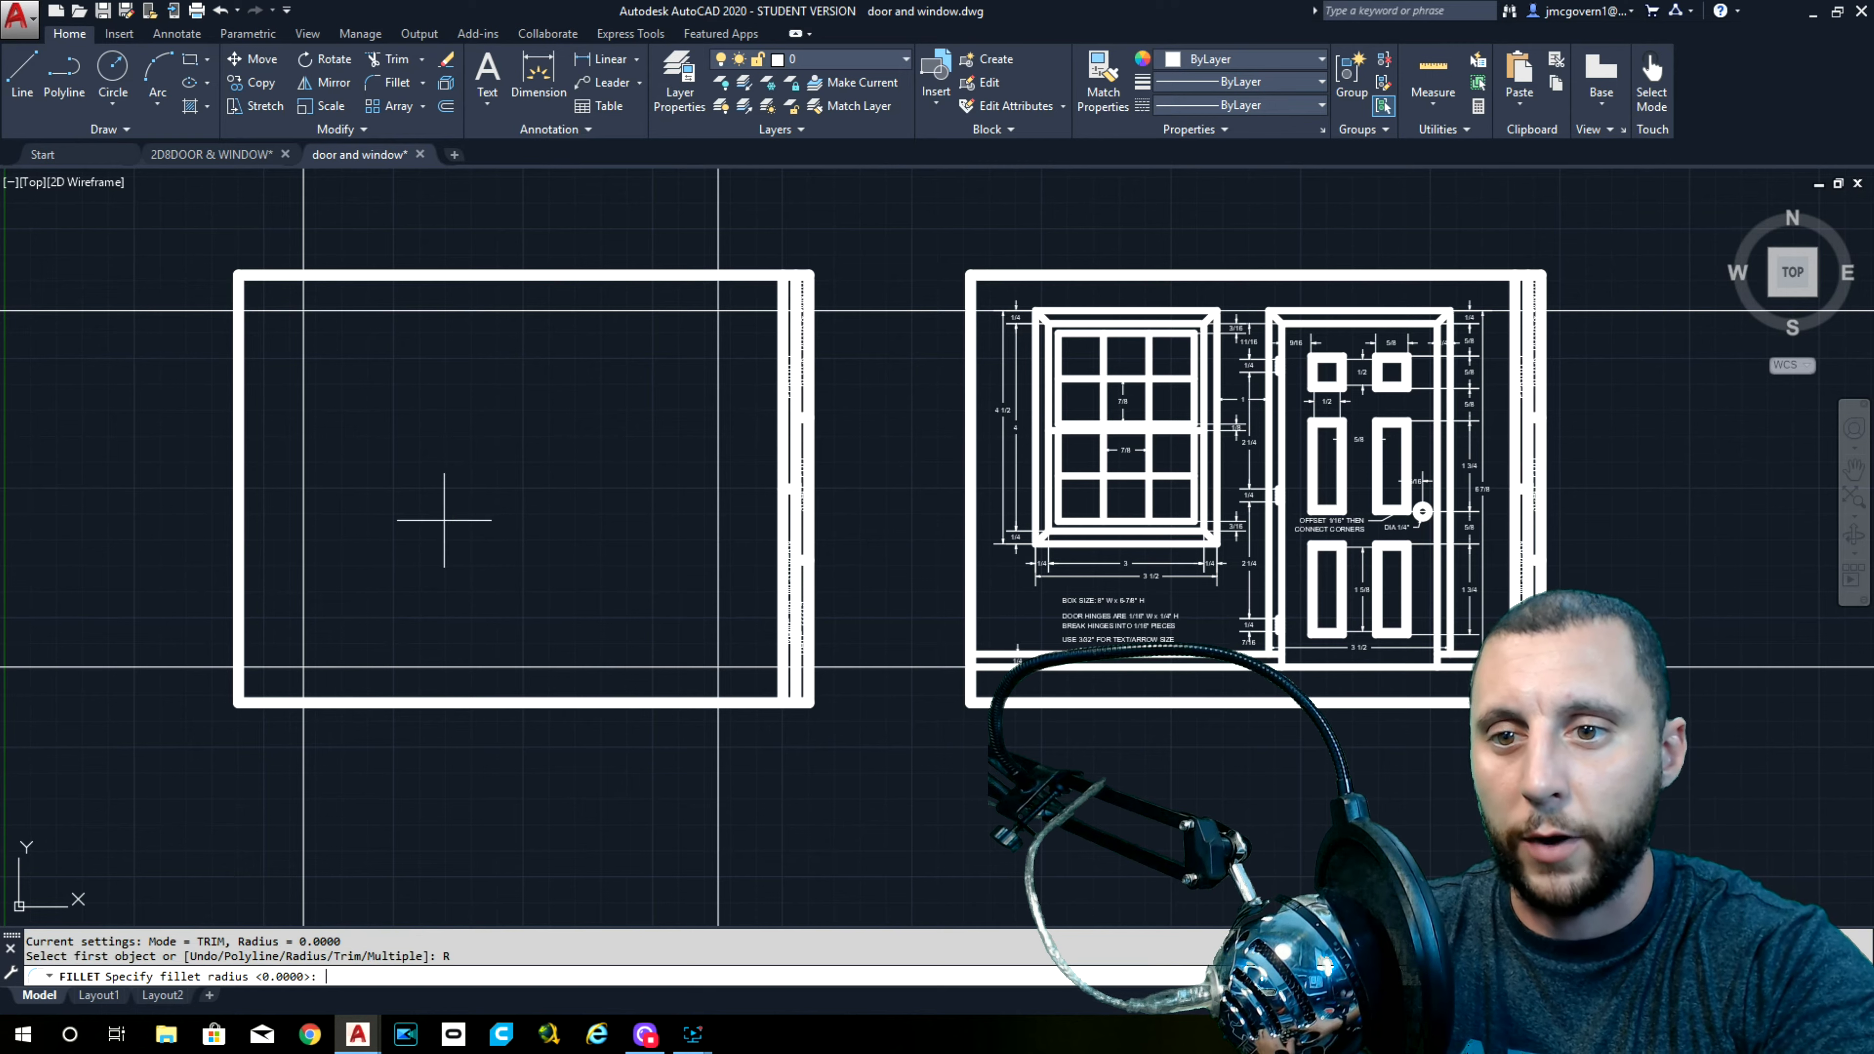
{"action": "type", "text": "R"}
{"action": "key", "text": "Return"}
{"action": "type", "text": "0"}
{"action": "key", "text": "Return"}
{"action": "left_click", "coordinate": [487, 976]}
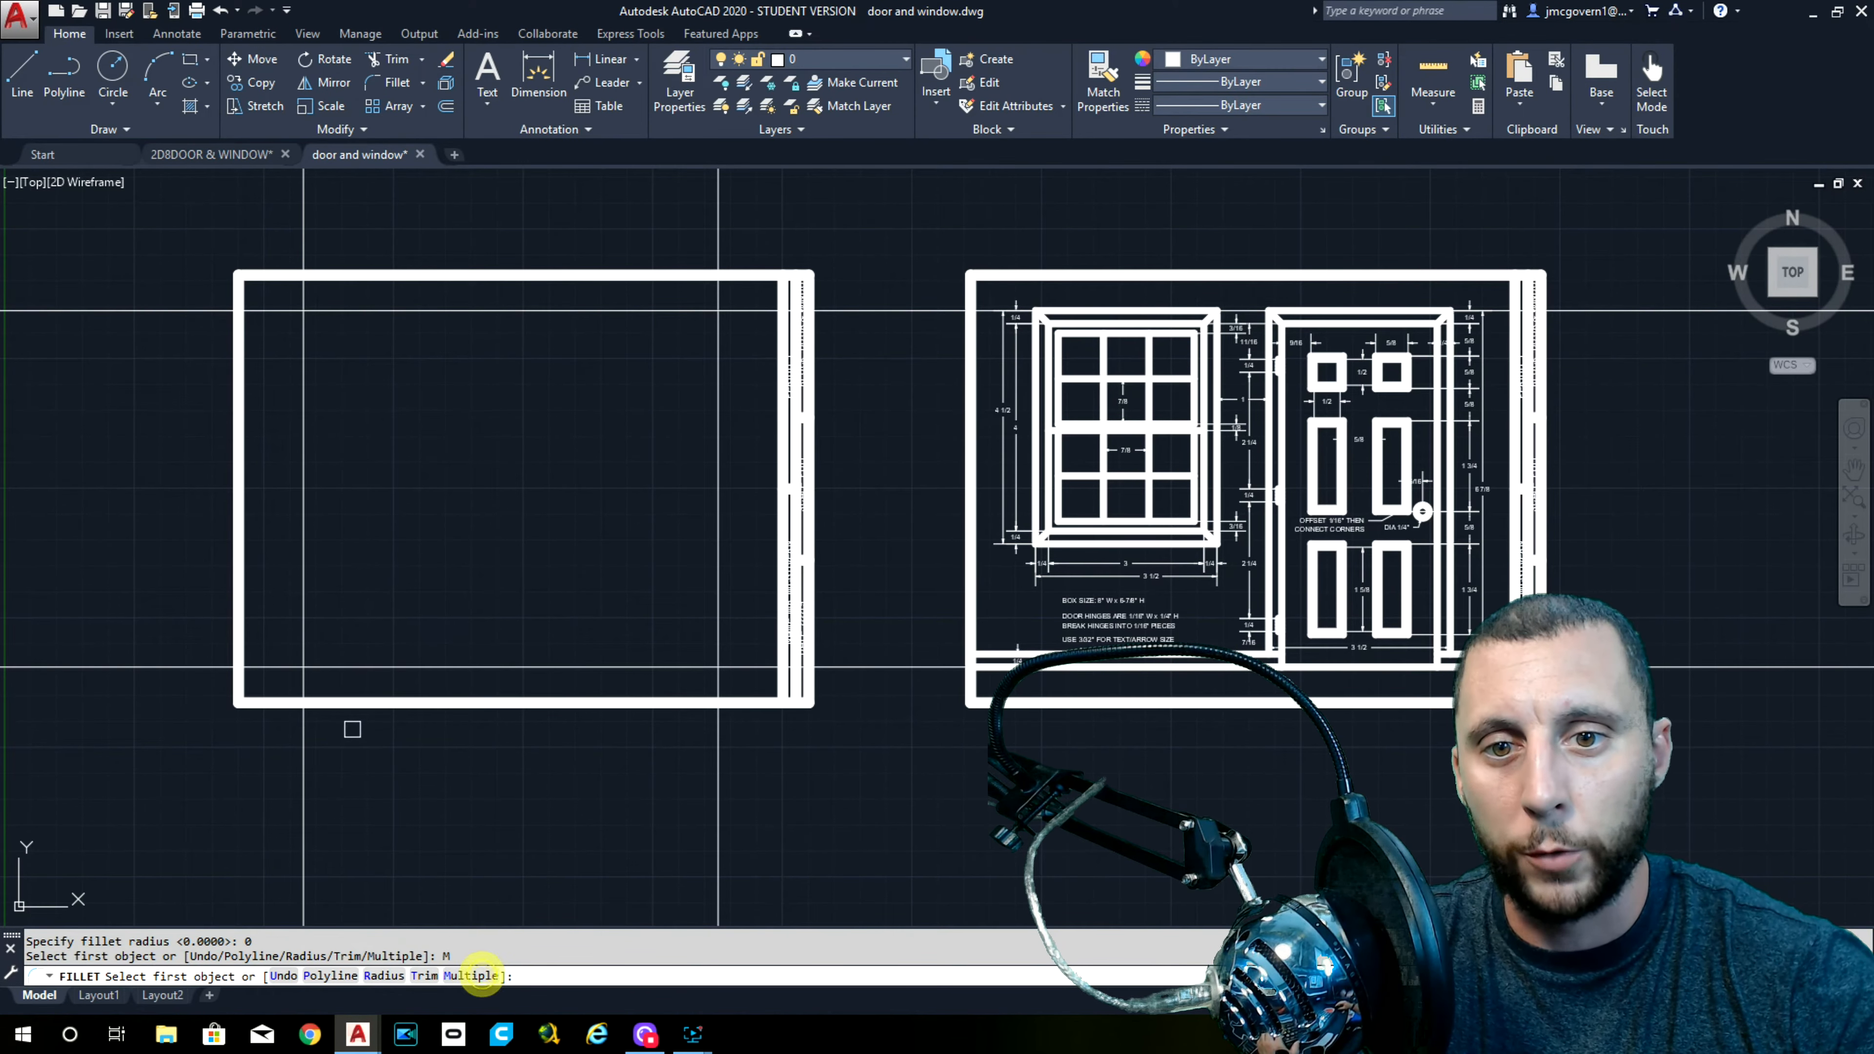
{"action": "left_click", "coordinate": [326, 668]}
{"action": "left_click", "coordinate": [306, 639]}
{"action": "left_click", "coordinate": [306, 366]}
{"action": "left_click", "coordinate": [356, 313]}
{"action": "left_click", "coordinate": [700, 315]}
{"action": "left_click", "coordinate": [717, 329]}
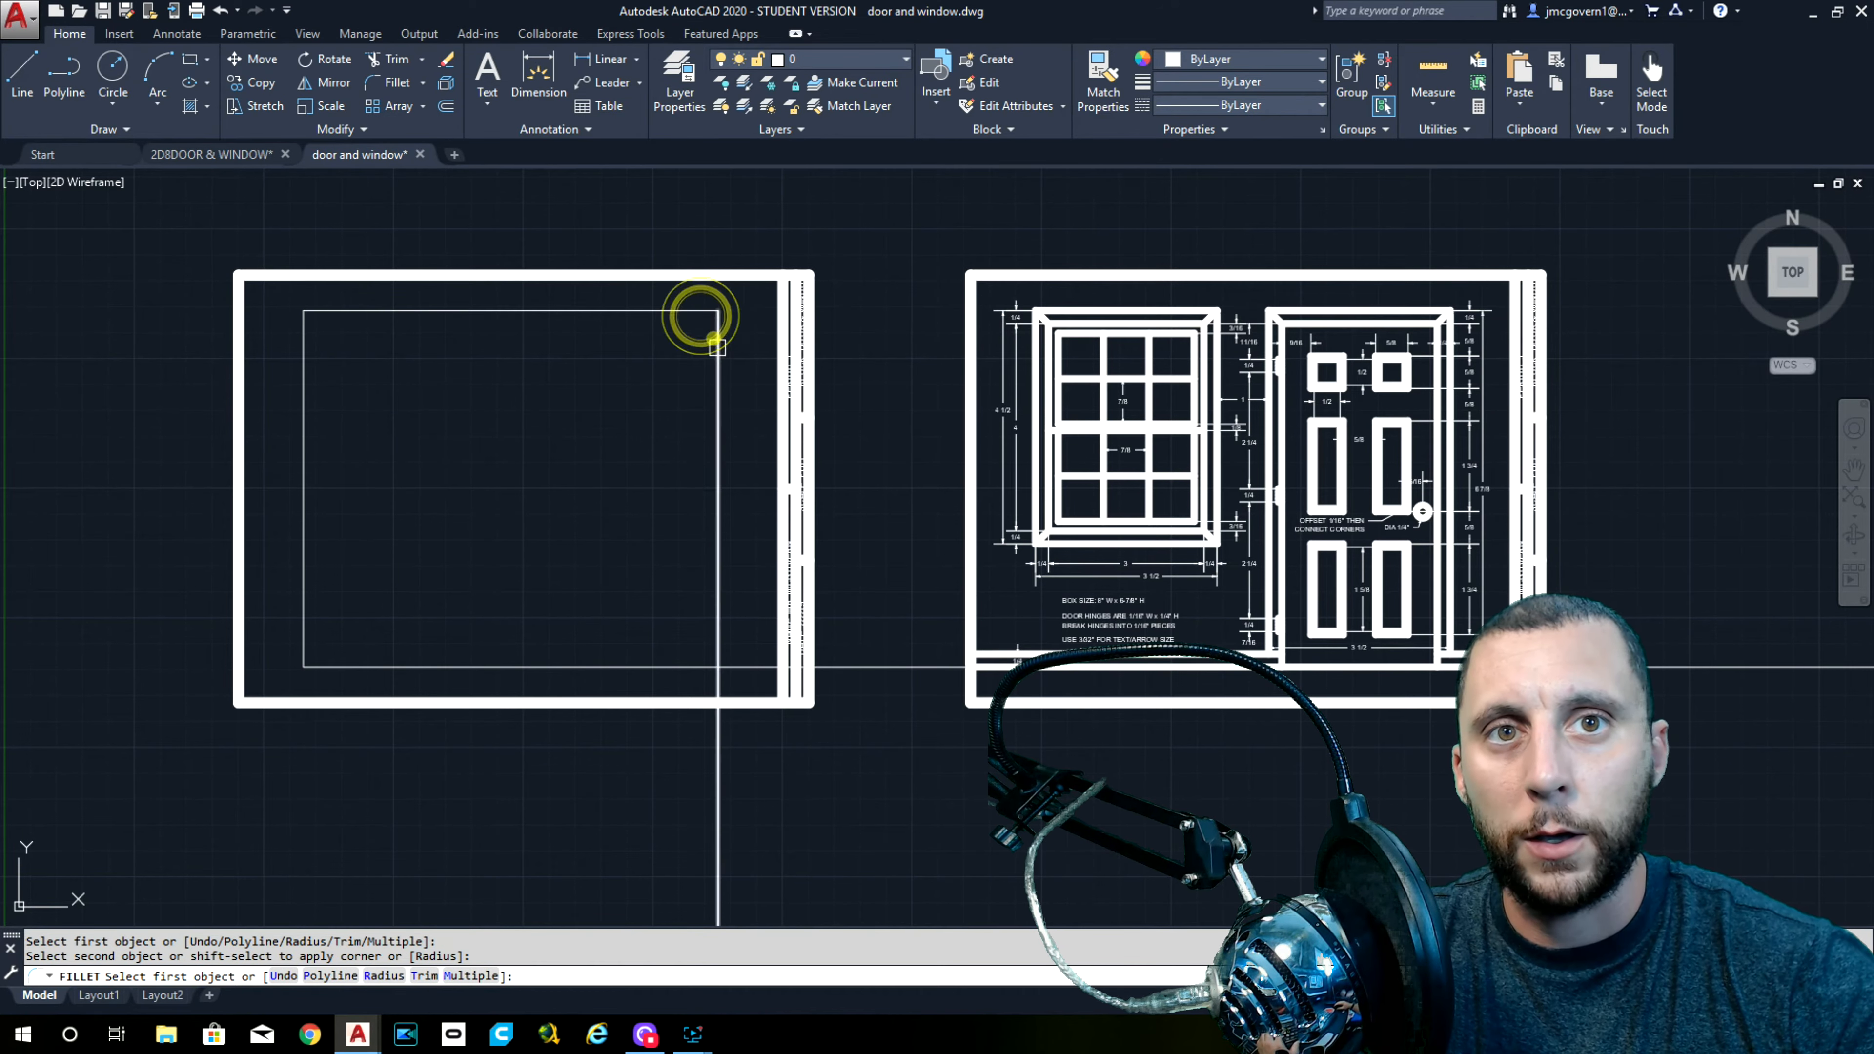
{"action": "left_click", "coordinate": [720, 523]}
{"action": "left_click", "coordinate": [651, 672]}
{"action": "key", "text": "Escape"}
Offset the box's left edge 3.5 to the right to mark the window's width
{"action": "scroll", "coordinate": [1175, 463], "scroll_direction": "up", "scroll_amount": 5}
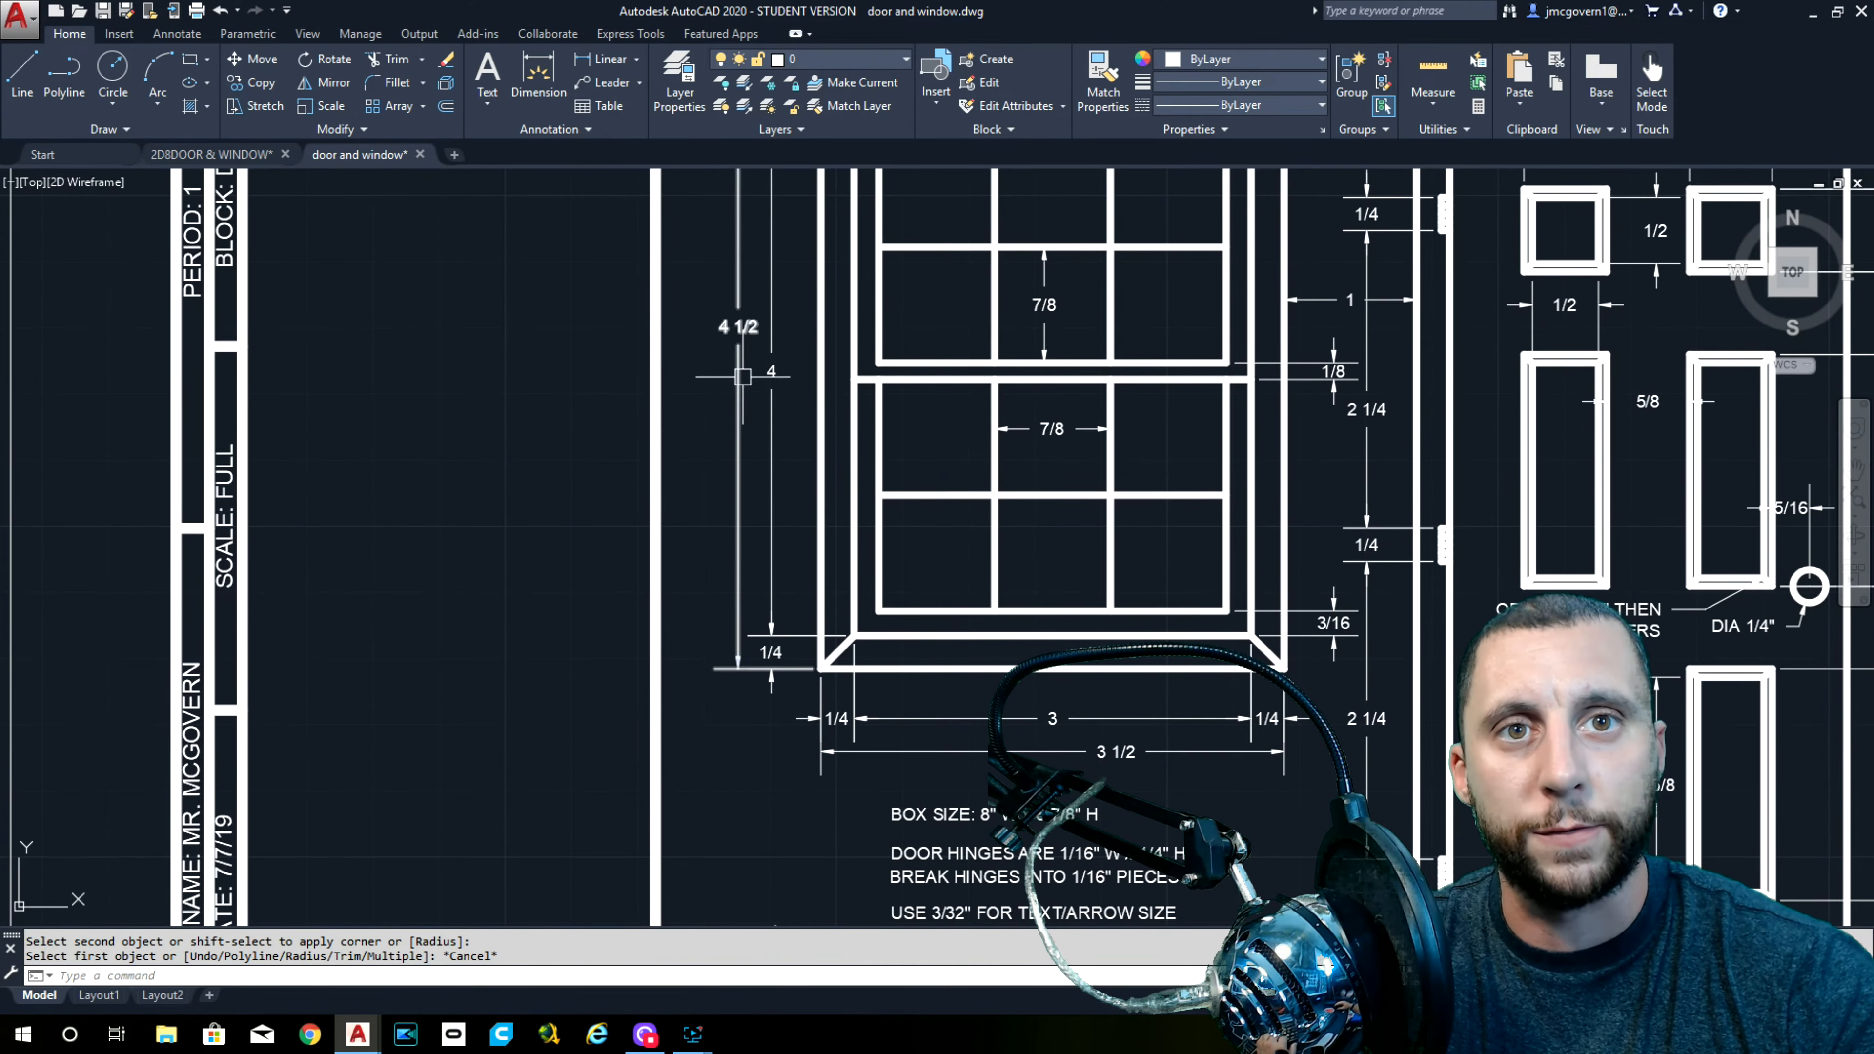
{"action": "scroll", "coordinate": [803, 372], "scroll_direction": "down", "scroll_amount": 4}
{"action": "middle_click_drag", "start_coordinate": [606, 441], "coordinate": [825, 453]}
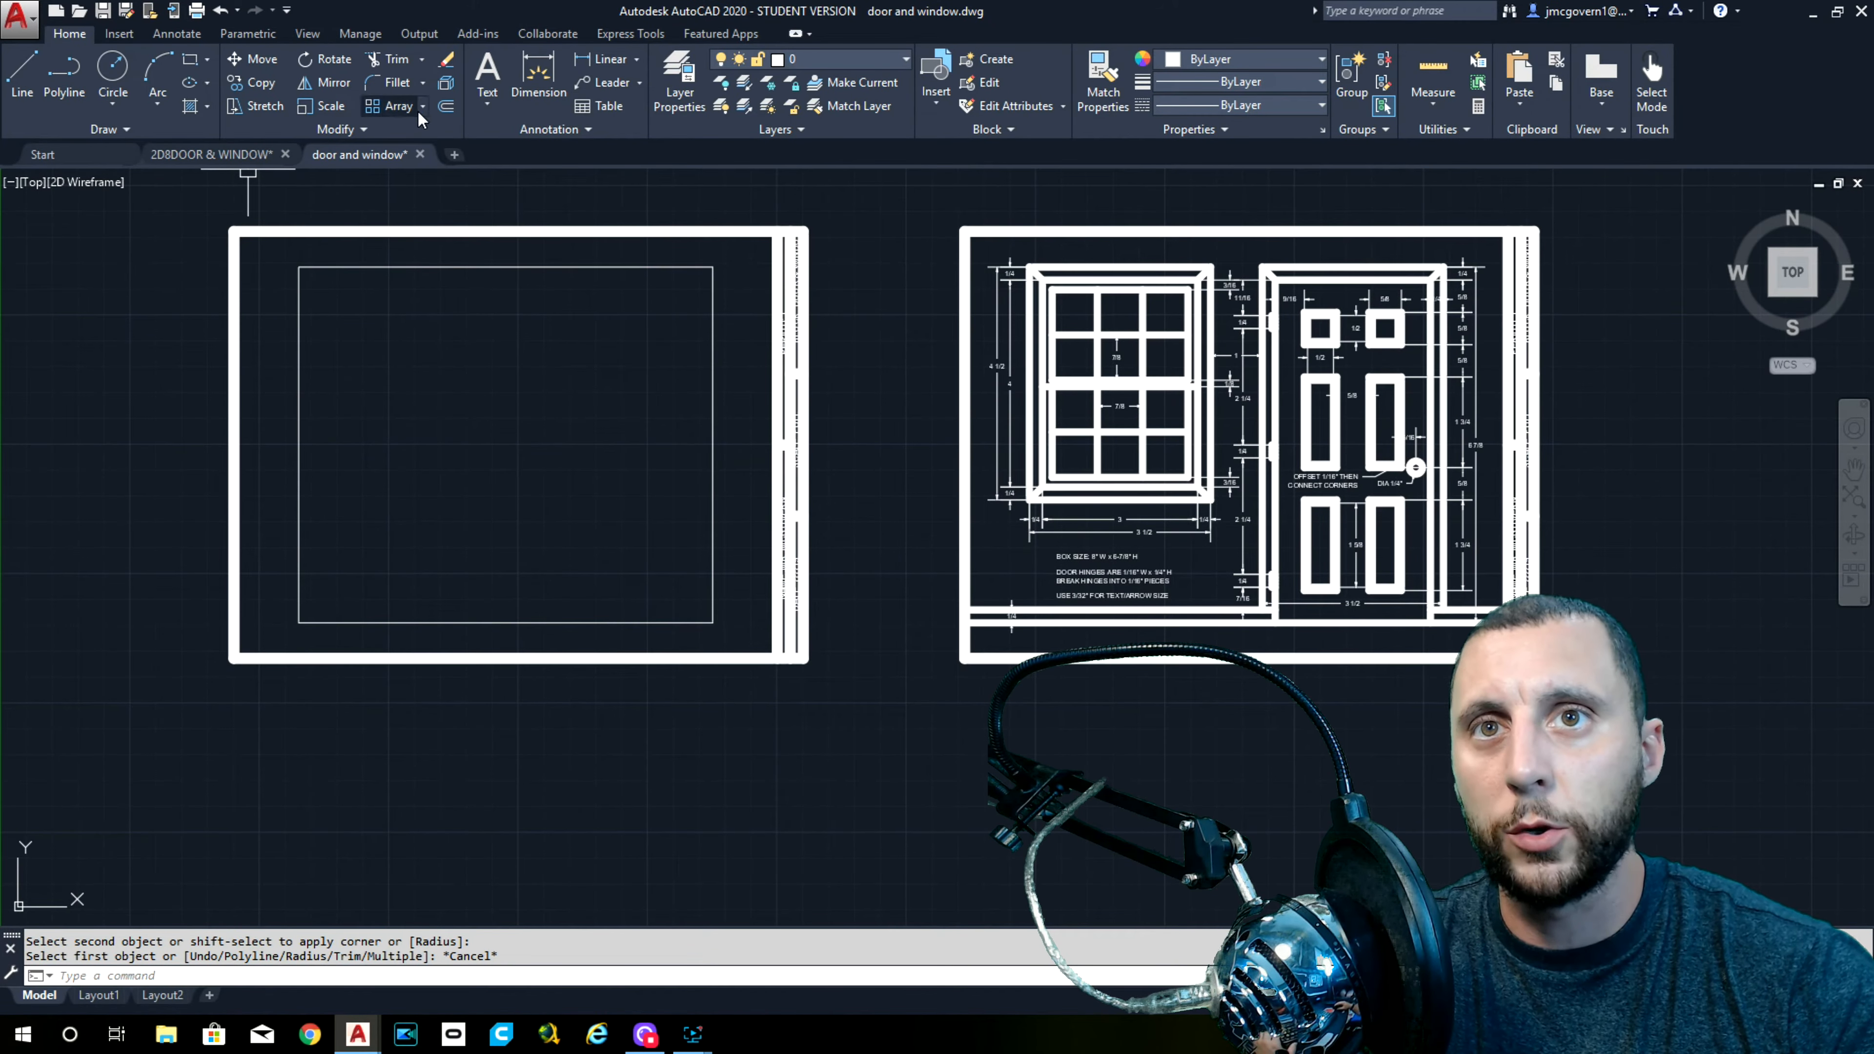
{"action": "left_click", "coordinate": [445, 106]}
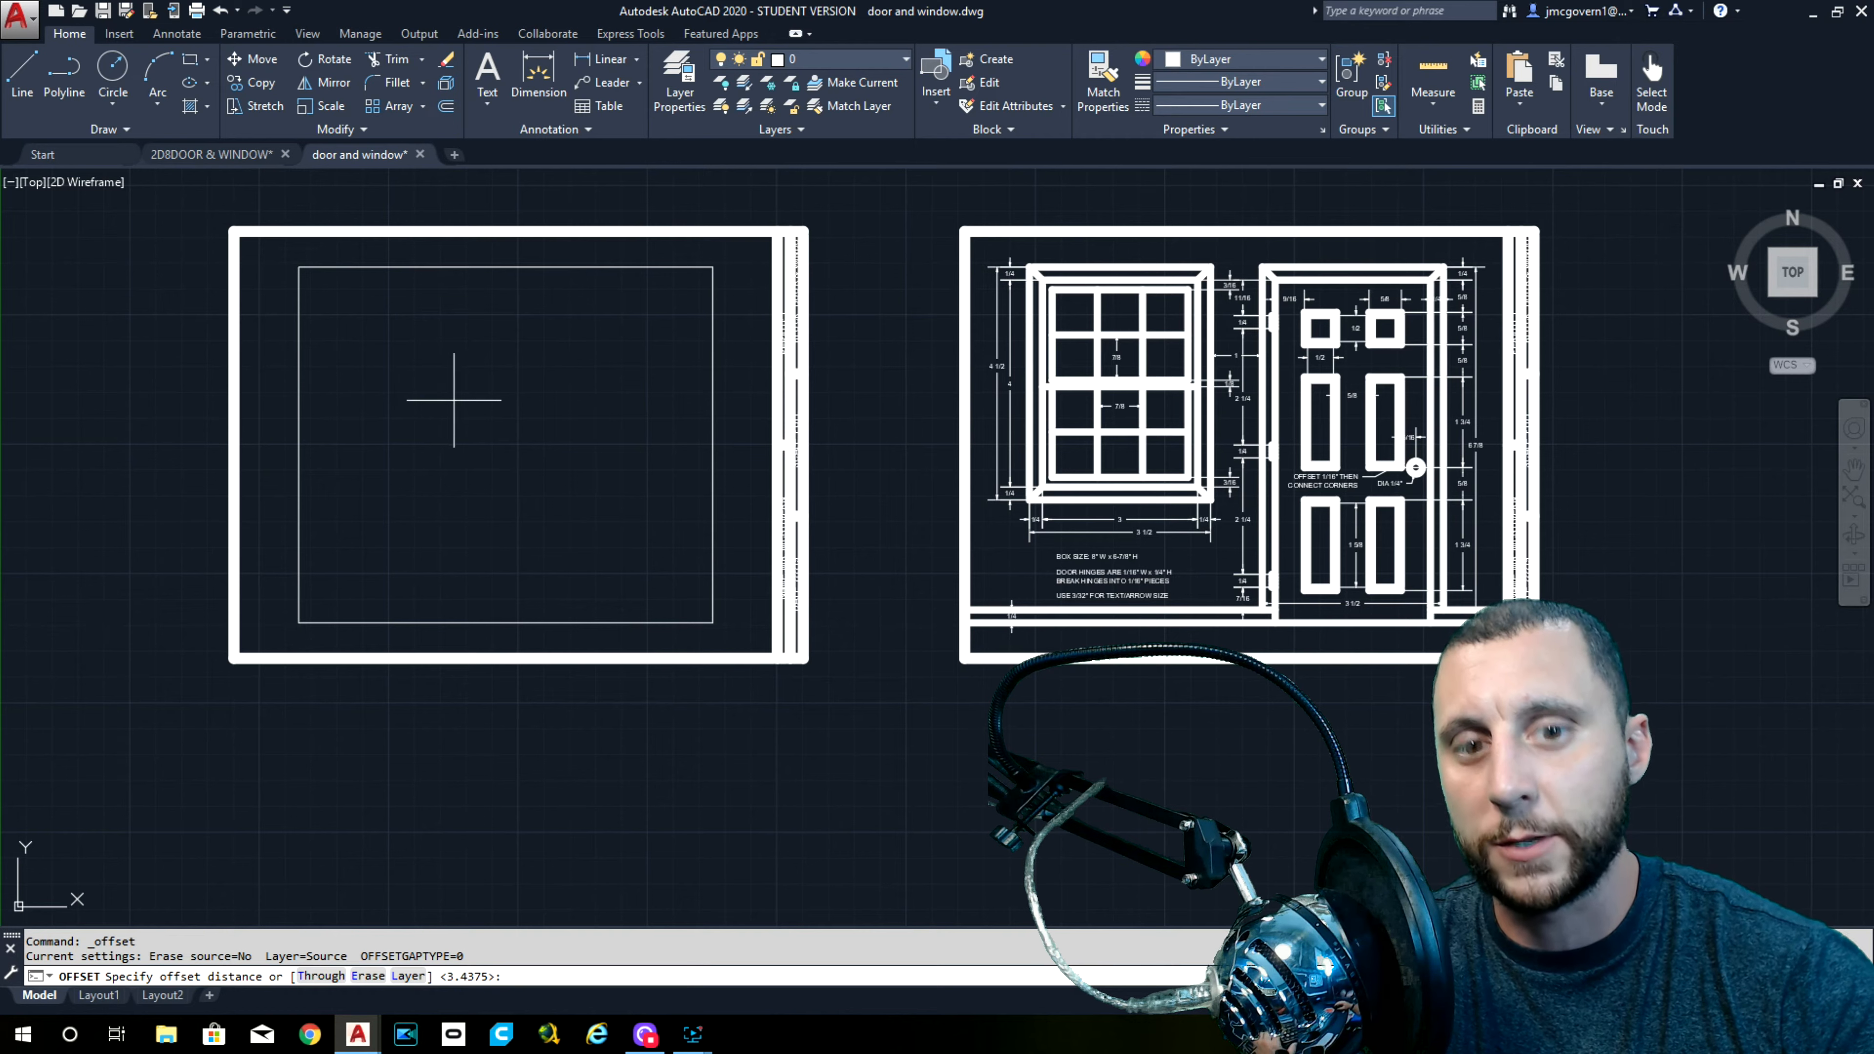
{"action": "type", "text": "3.5"}
{"action": "key", "text": "Return"}
{"action": "left_click", "coordinate": [298, 409]}
{"action": "left_click", "coordinate": [479, 418]}
{"action": "key", "text": "Return"}
Offset the box's top edge 4.5 downward to mark the window's height
{"action": "key", "text": "Return"}
{"action": "type", "text": "V4.5"}
{"action": "key", "text": "Return"}
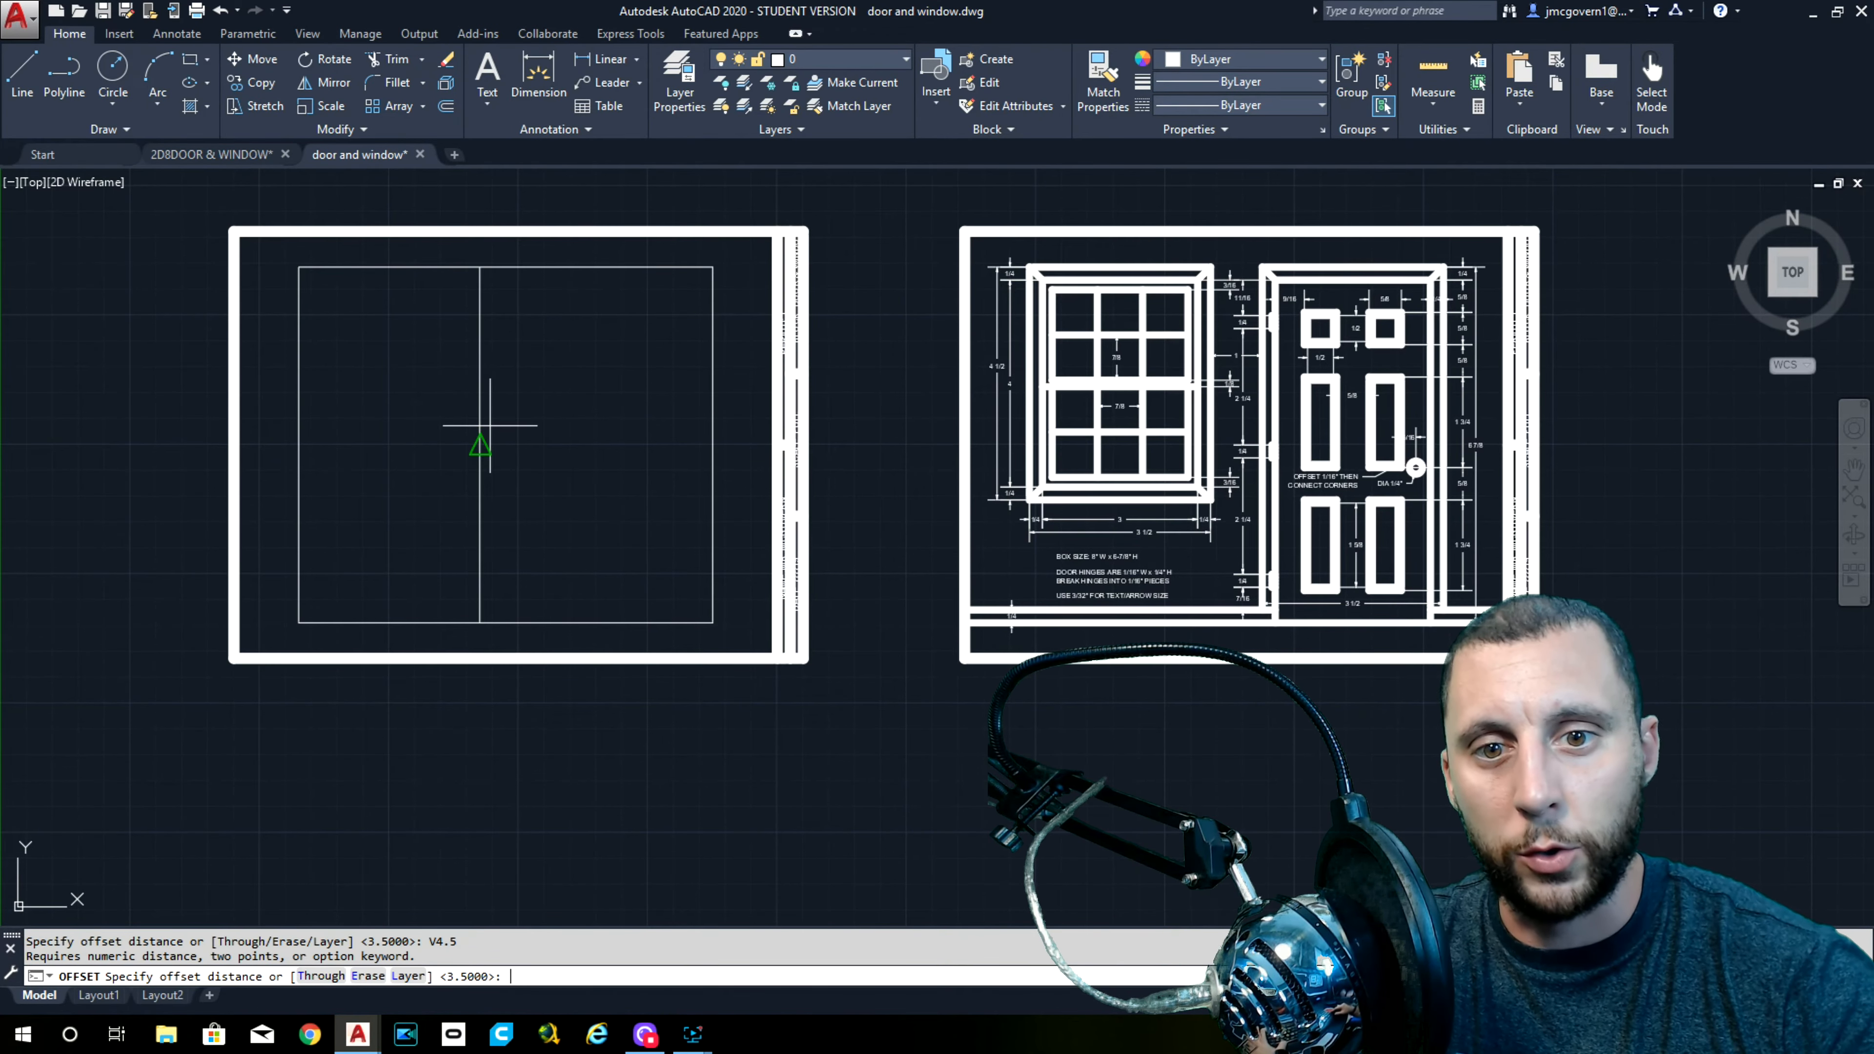
{"action": "key", "text": "Escape"}
{"action": "key", "text": "Return"}
{"action": "type", "text": "4.5"}
{"action": "key", "text": "Return"}
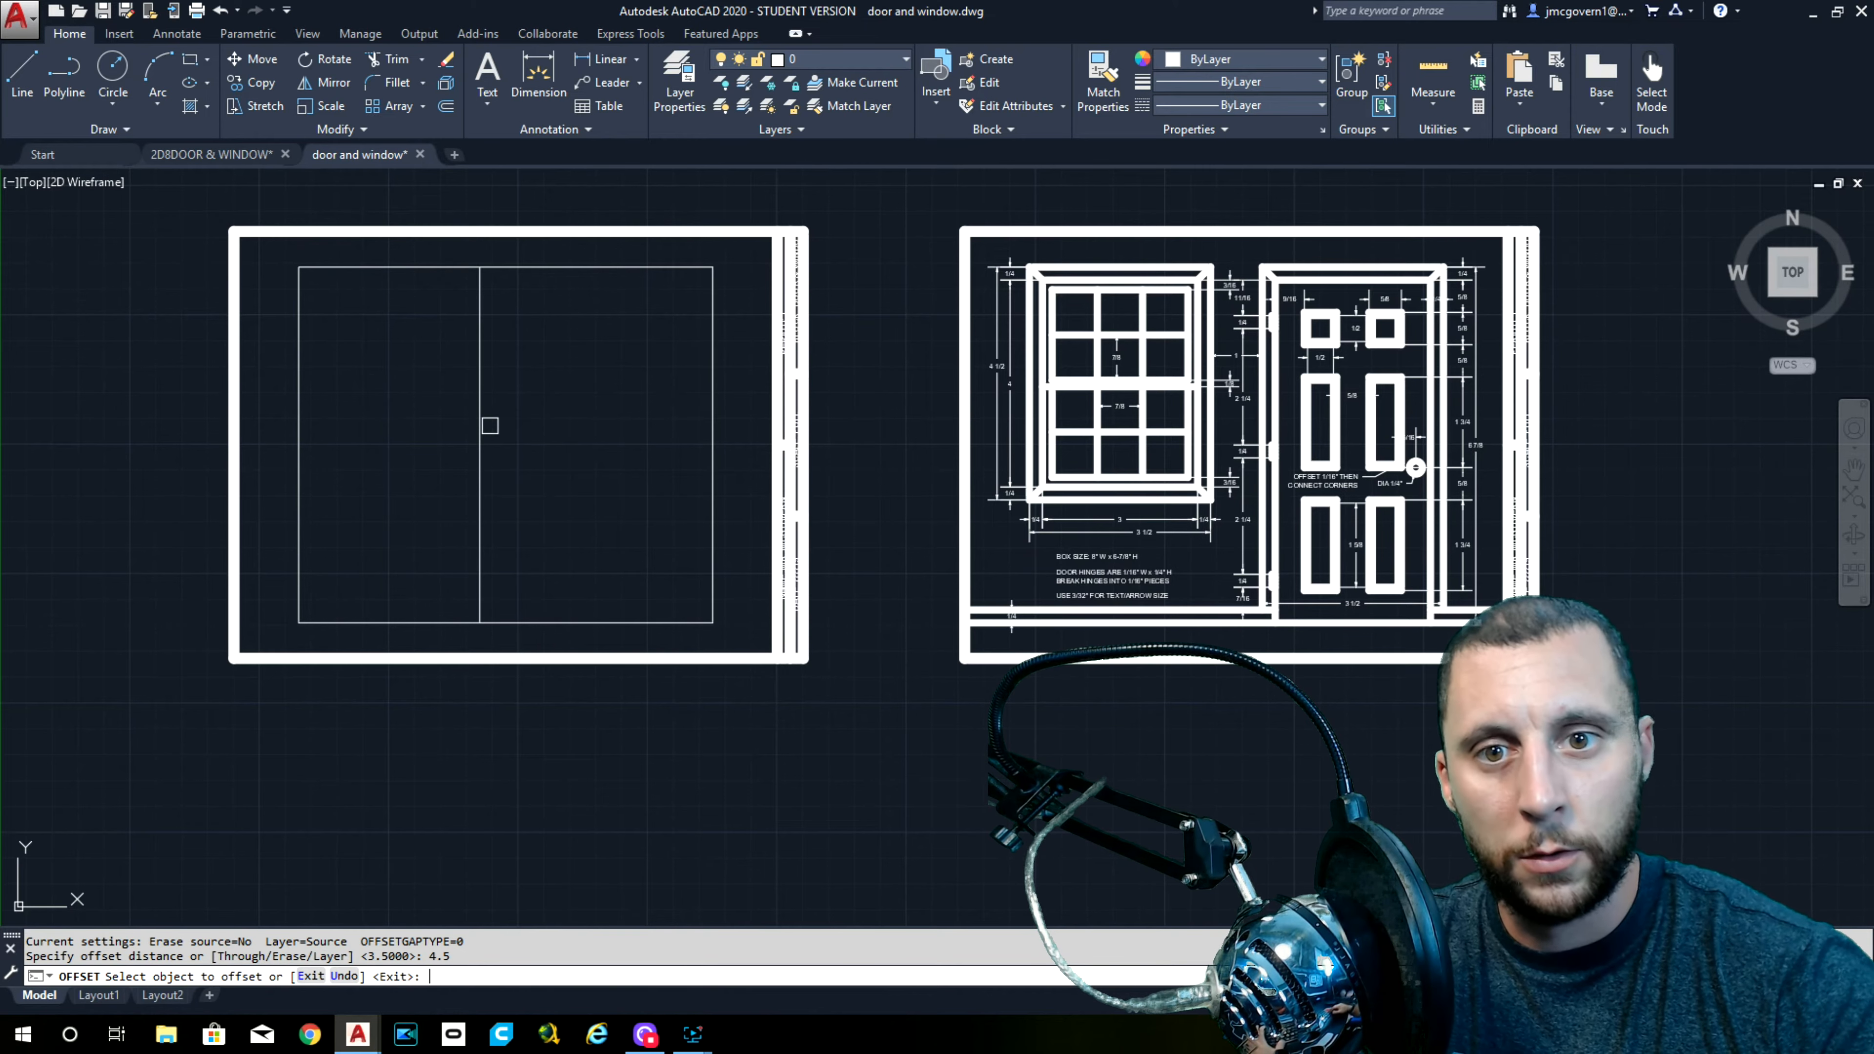
{"action": "left_click", "coordinate": [383, 267]}
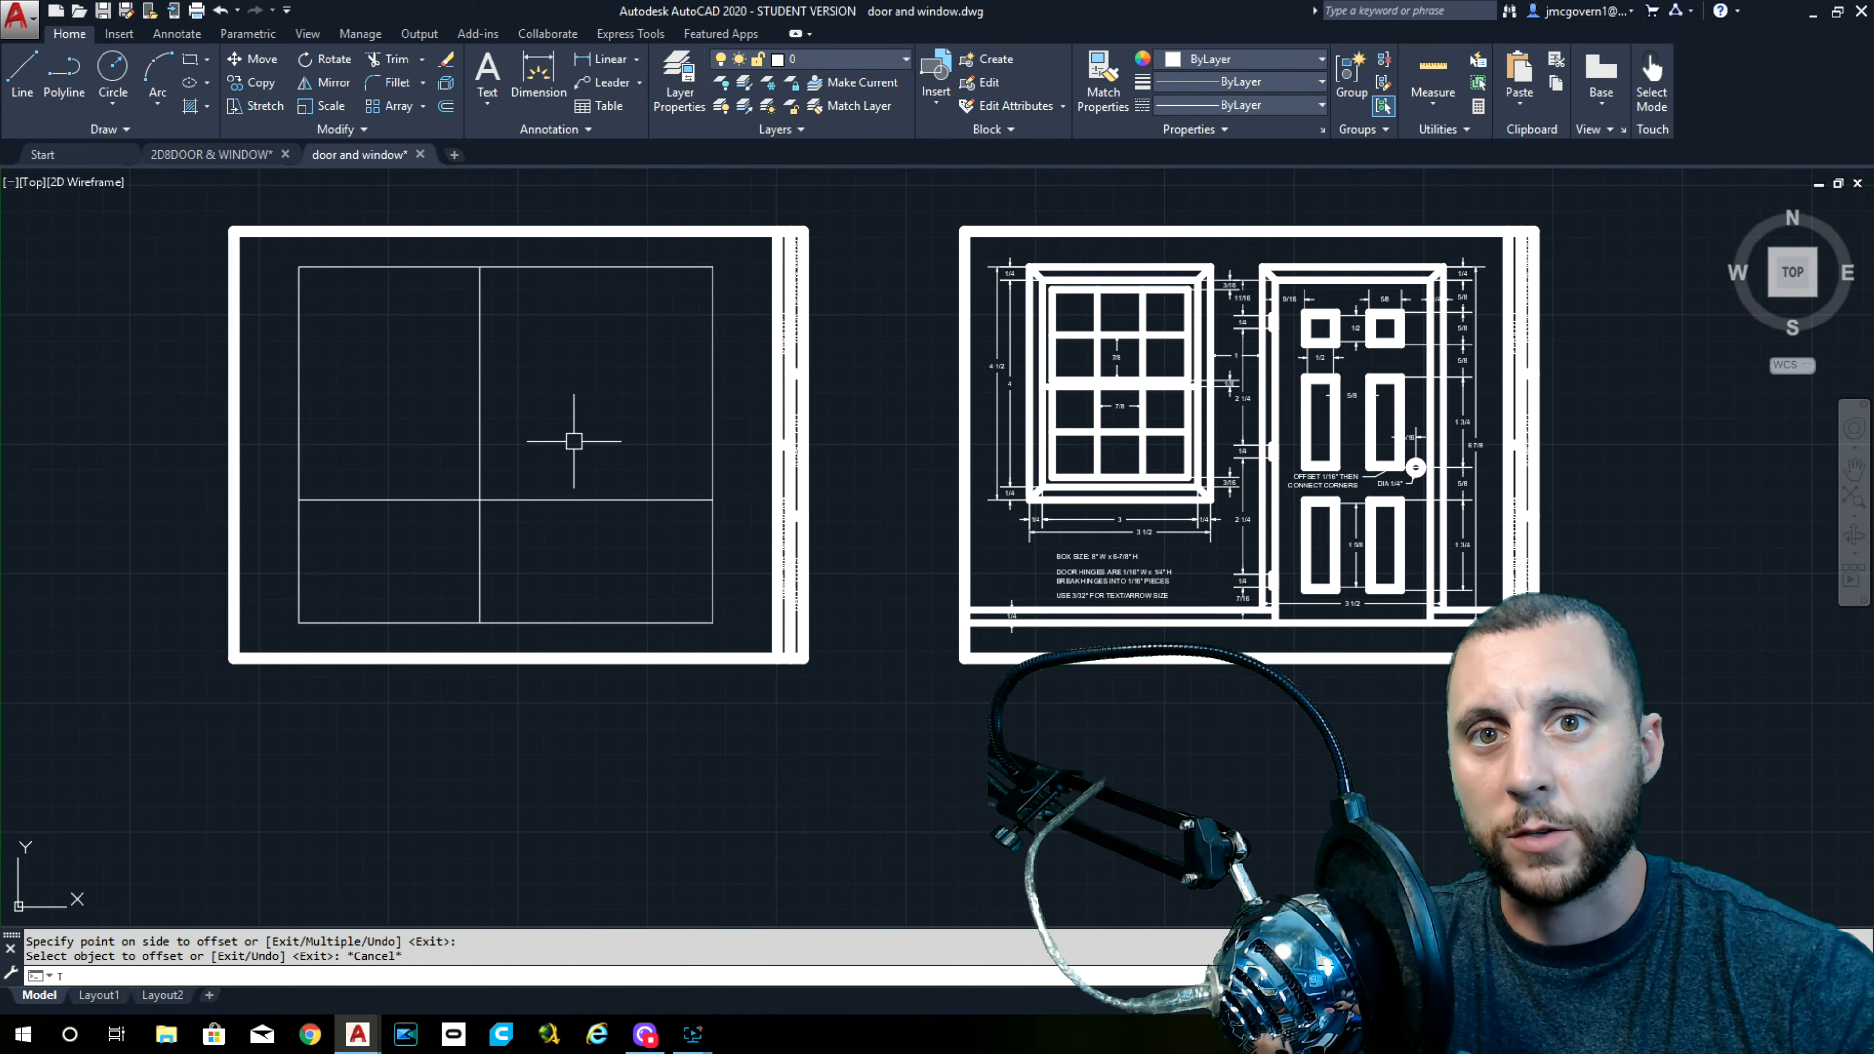
Trim the two offset lines past their intersection to form the lower-right corner of the window outline
{"action": "type", "text": "tr"}
{"action": "key", "text": "space"}
{"action": "key", "text": "space"}
{"action": "left_click", "coordinate": [624, 441]}
{"action": "left_click", "coordinate": [574, 532]}
{"action": "left_click", "coordinate": [517, 527]}
{"action": "left_click", "coordinate": [410, 542]}
{"action": "scroll", "coordinate": [539, 520], "scroll_direction": "down", "scroll_amount": 4}
{"action": "middle_click_drag", "start_coordinate": [531, 511], "coordinate": [477, 443]}
{"action": "left_click", "coordinate": [381, 359]}
{"action": "scroll", "coordinate": [404, 382], "scroll_direction": "up", "scroll_amount": 4}
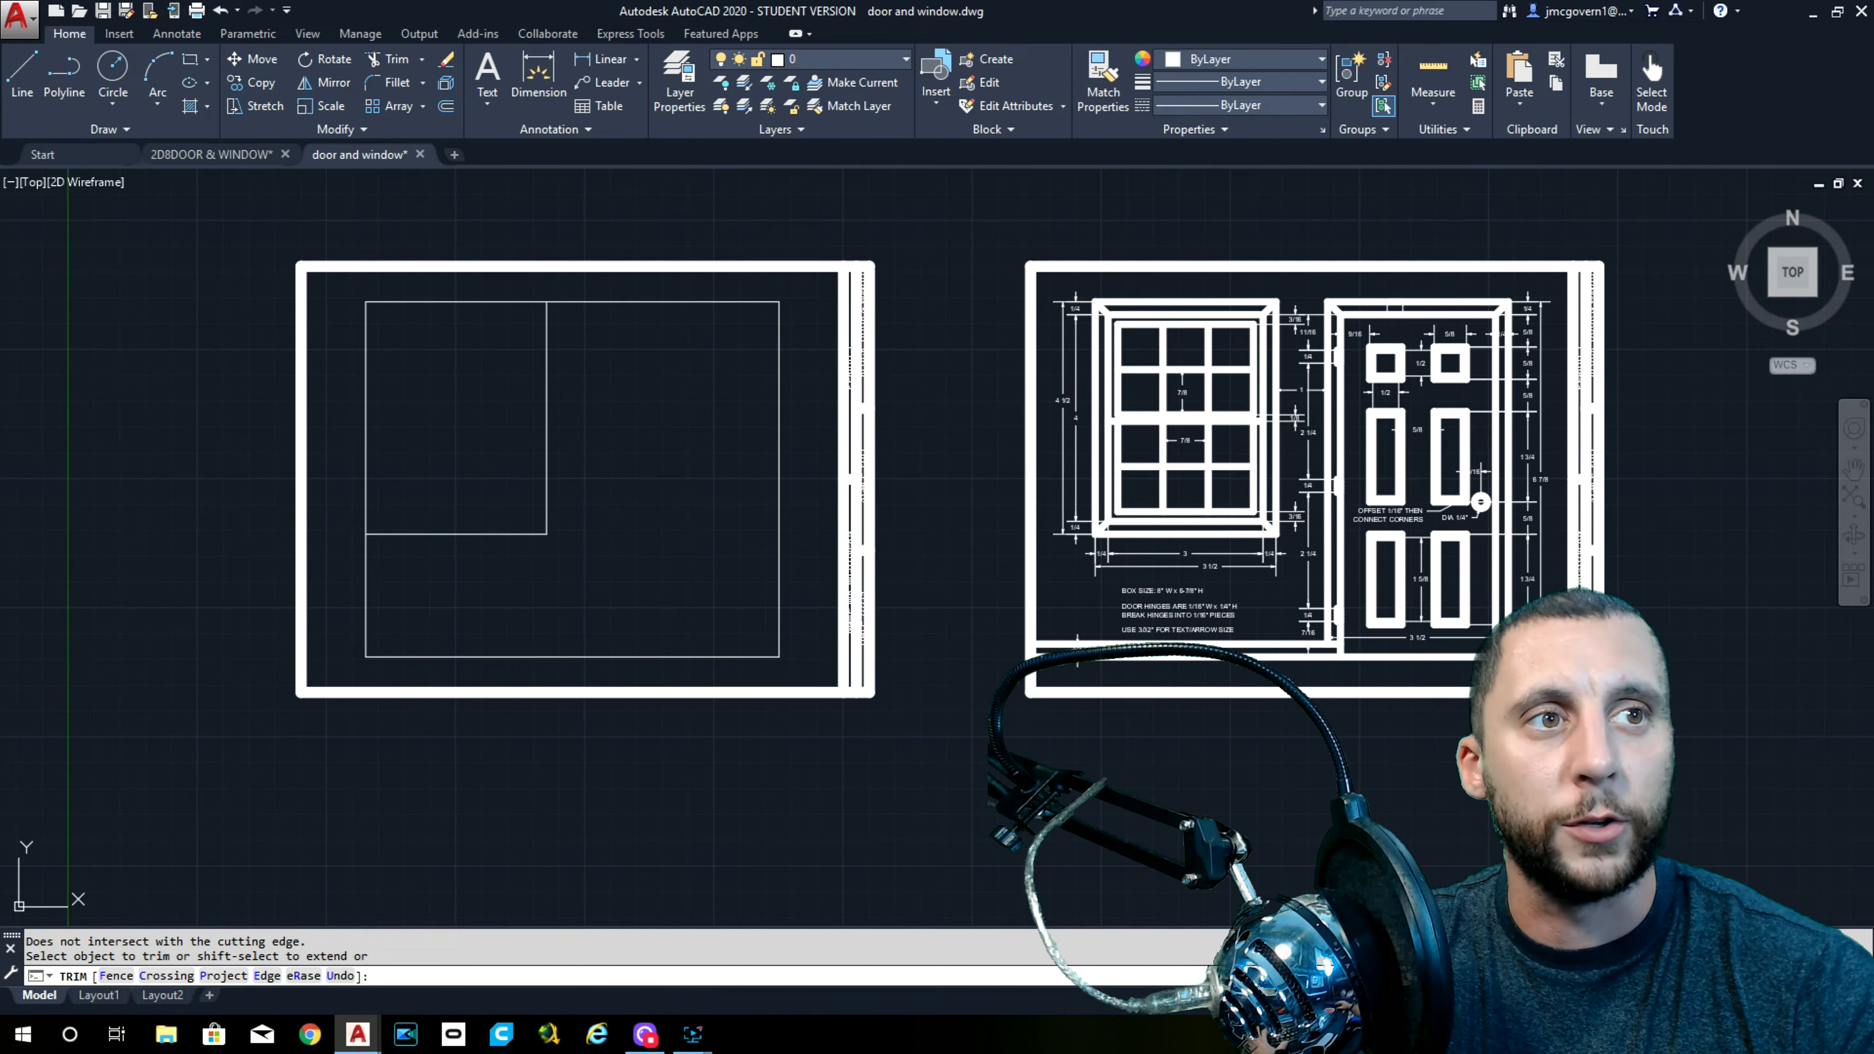
Offset the box's right edge 3.5 to the left to mark the door's width
{"action": "middle_click_drag", "start_coordinate": [1400, 290], "coordinate": [575, 291]}
{"action": "scroll", "coordinate": [580, 330], "scroll_direction": "up", "scroll_amount": 4}
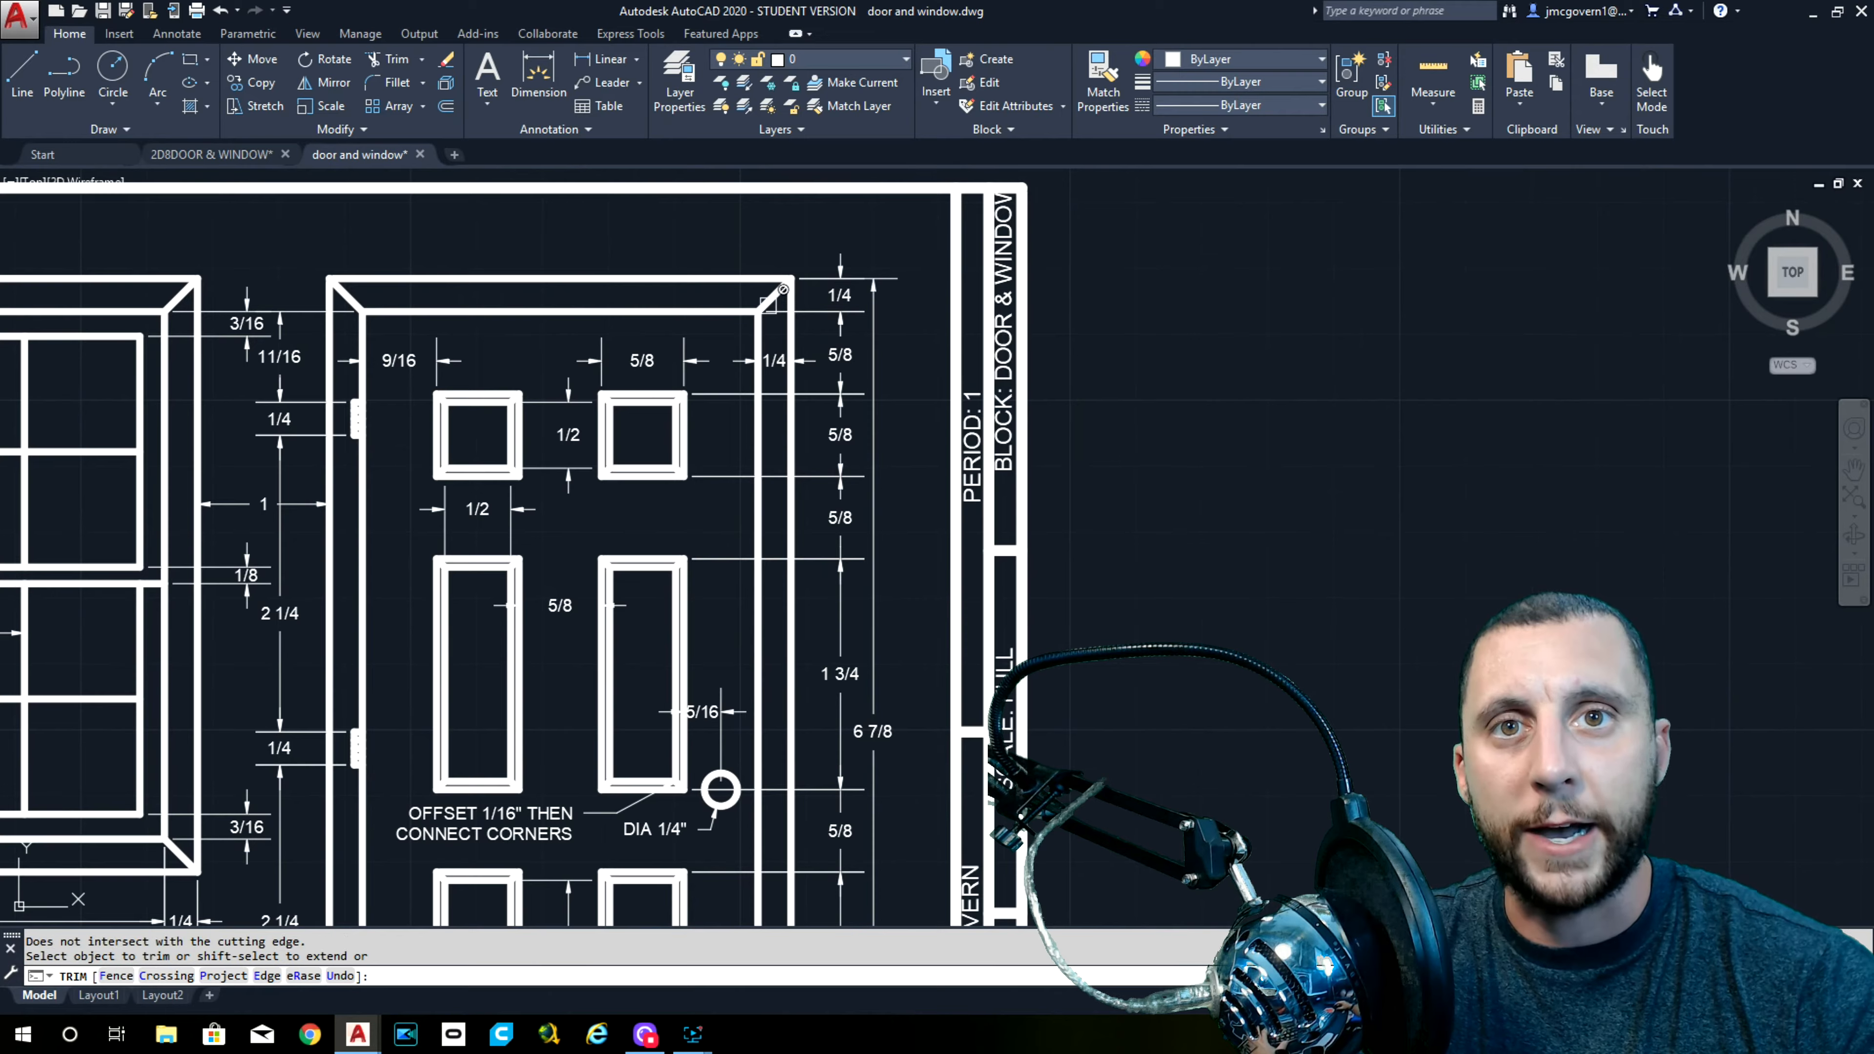
{"action": "scroll", "coordinate": [783, 290], "scroll_direction": "down", "scroll_amount": 4}
{"action": "middle_click_drag", "start_coordinate": [513, 546], "coordinate": [857, 543]}
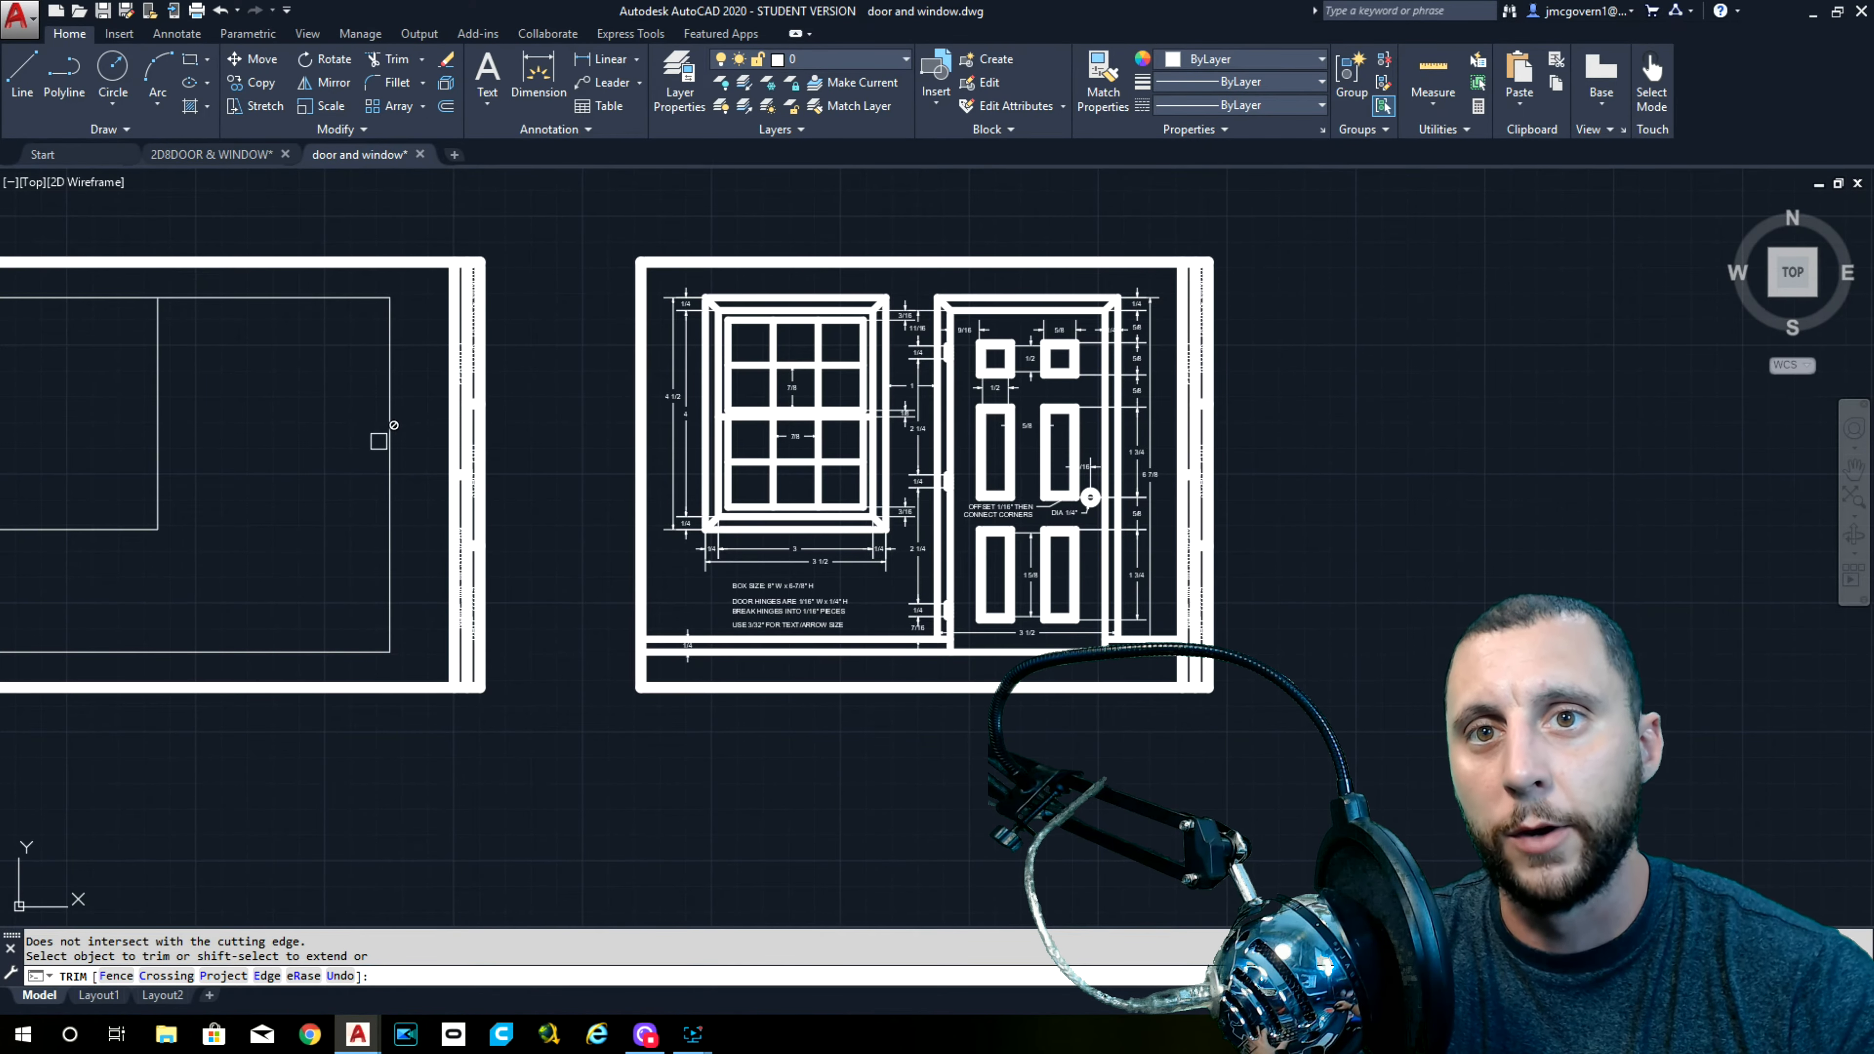
{"action": "left_click", "coordinate": [446, 106]}
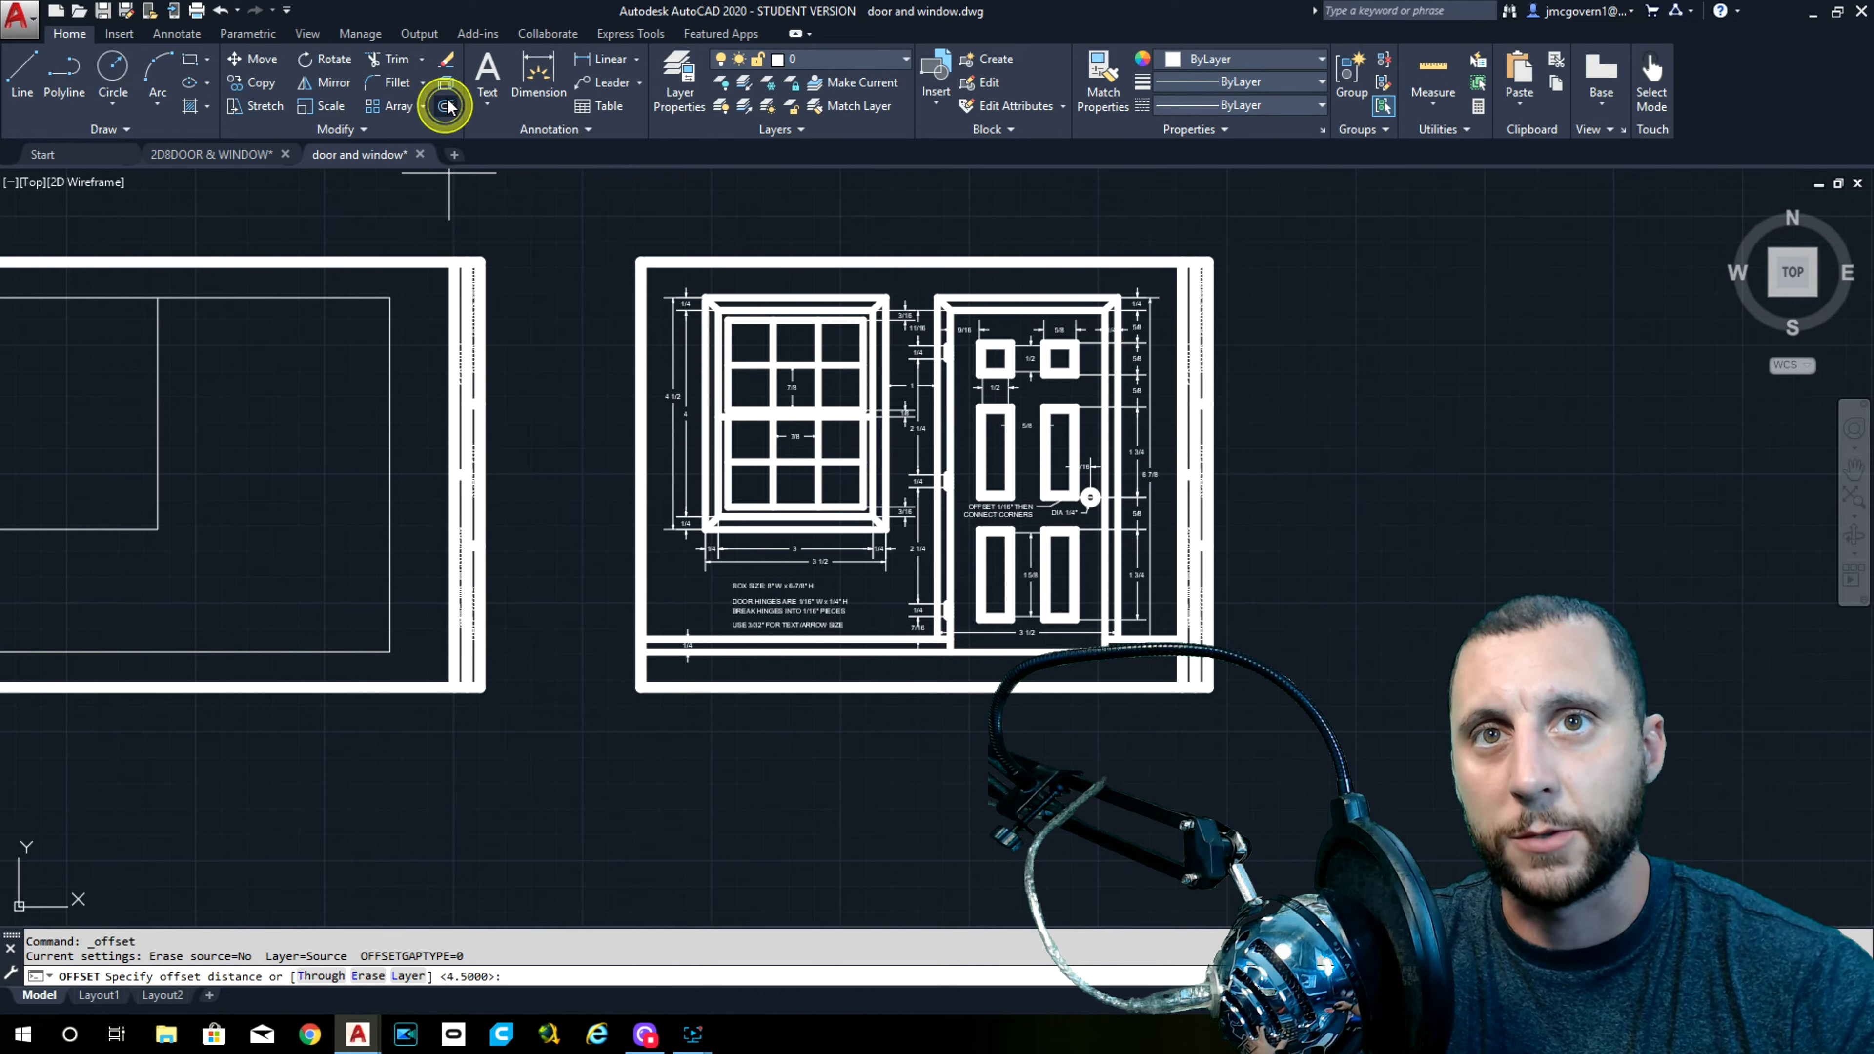
{"action": "type", "text": "3"}
{"action": "key", "text": "Return"}
{"action": "left_click", "coordinate": [389, 367]}
{"action": "left_click", "coordinate": [328, 389]}
{"action": "key", "text": "Escape"}
Trim the box's top edge between window and door and its left edge below the window
{"action": "type", "text": "tr"}
{"action": "key", "text": "Return"}
{"action": "key", "text": "Return"}
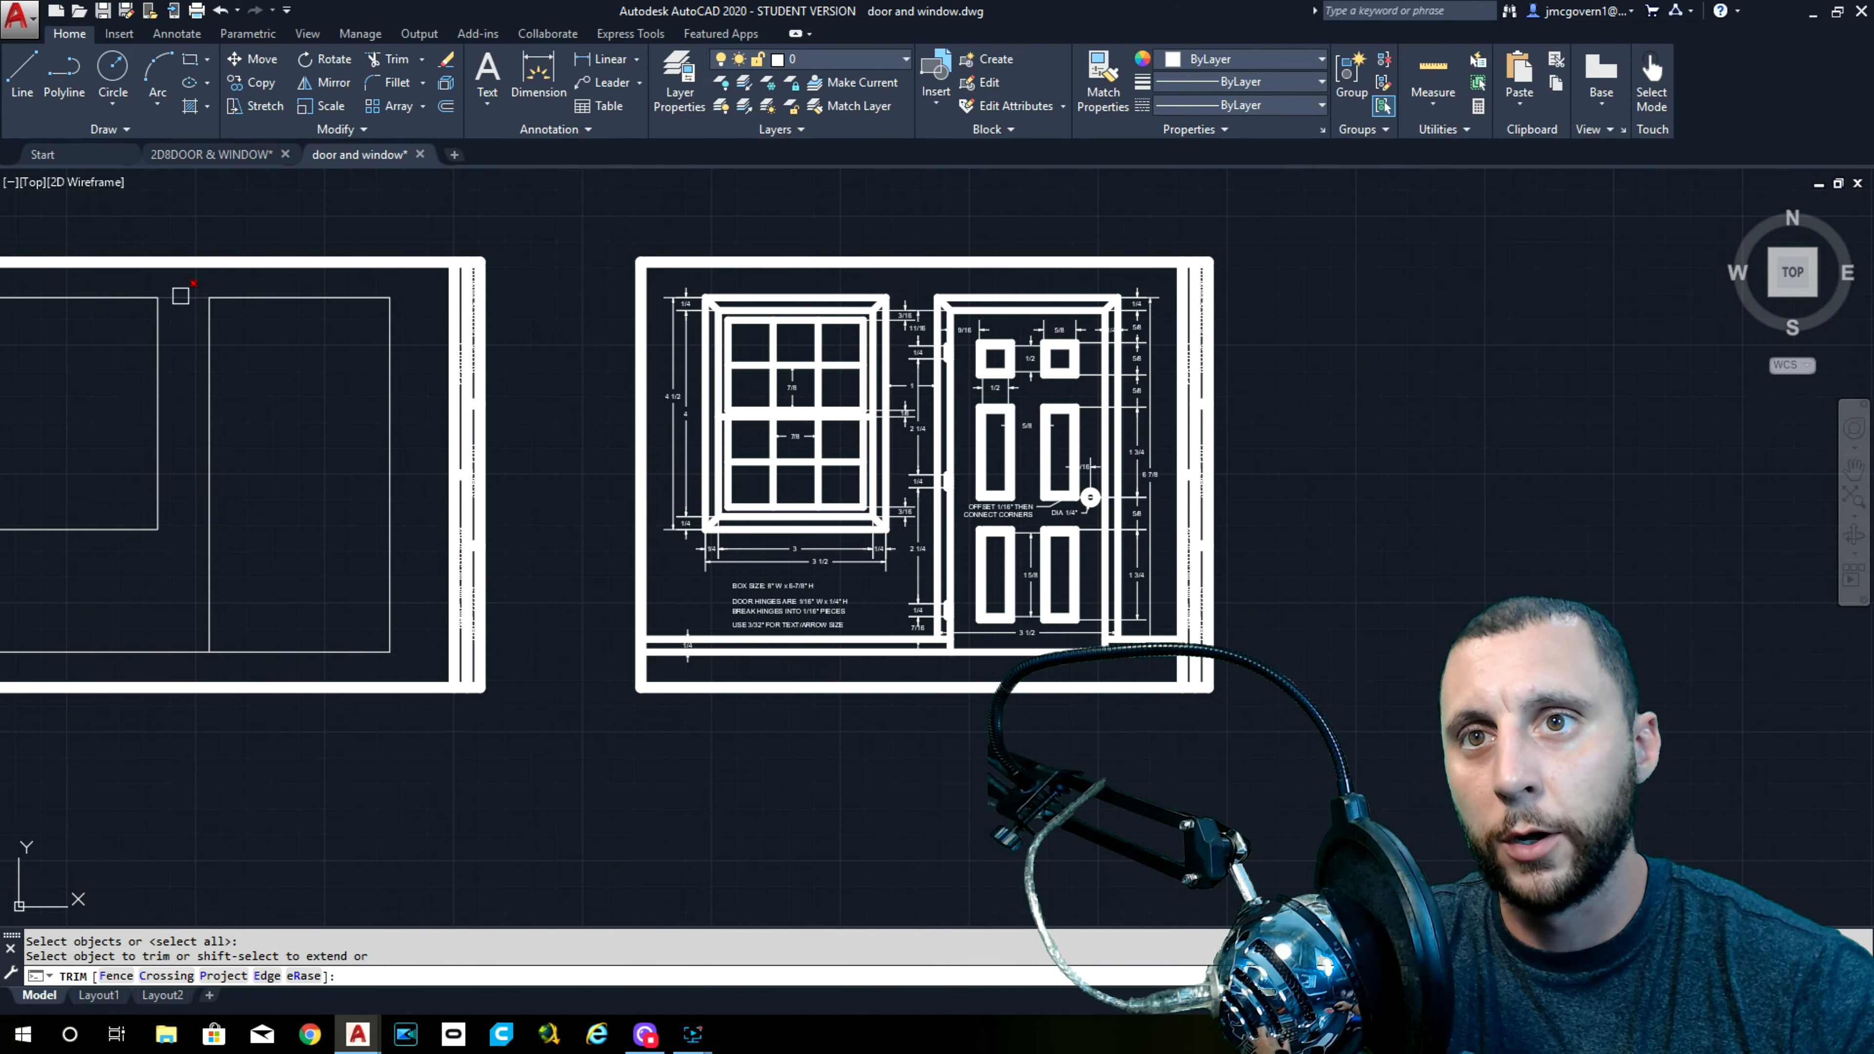
{"action": "left_click", "coordinate": [181, 302]}
{"action": "middle_click_drag", "start_coordinate": [227, 377], "coordinate": [430, 350]}
{"action": "left_click", "coordinate": [174, 573]}
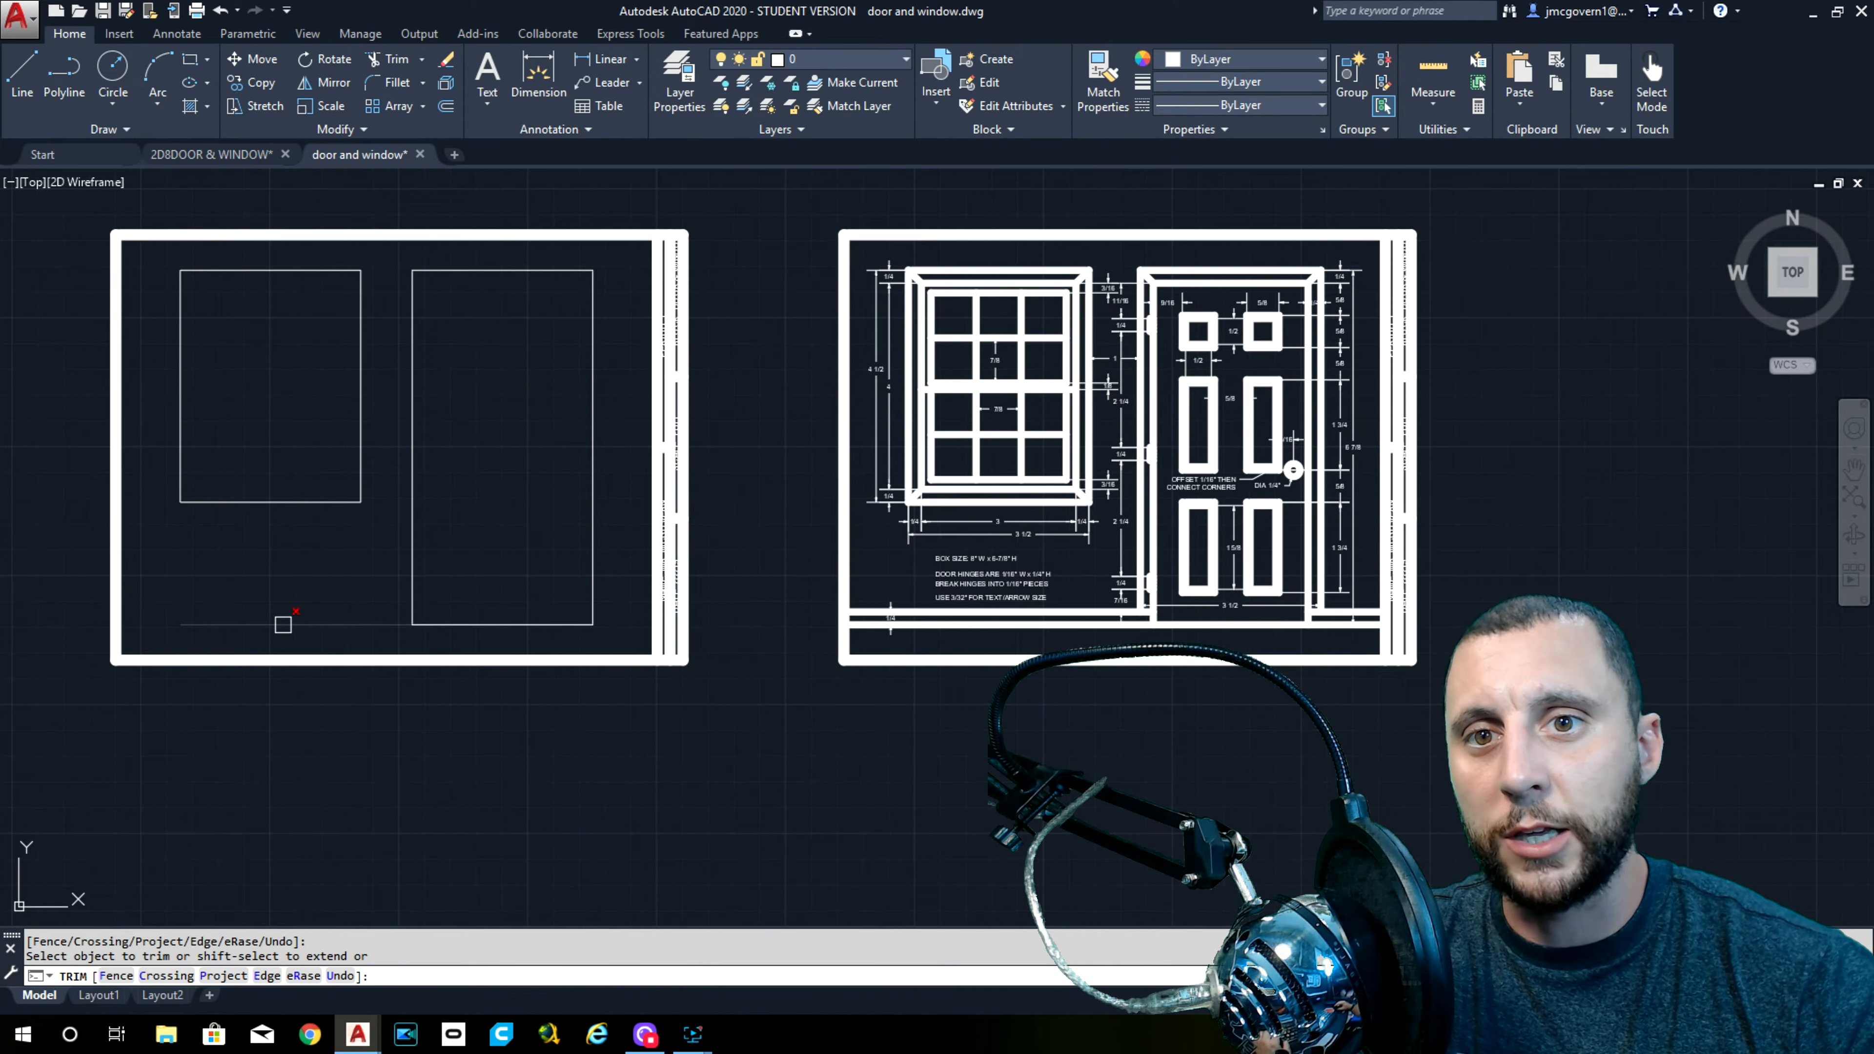
Remove the leftover bottom line to the left of the door outline
{"action": "left_click", "coordinate": [283, 625]}
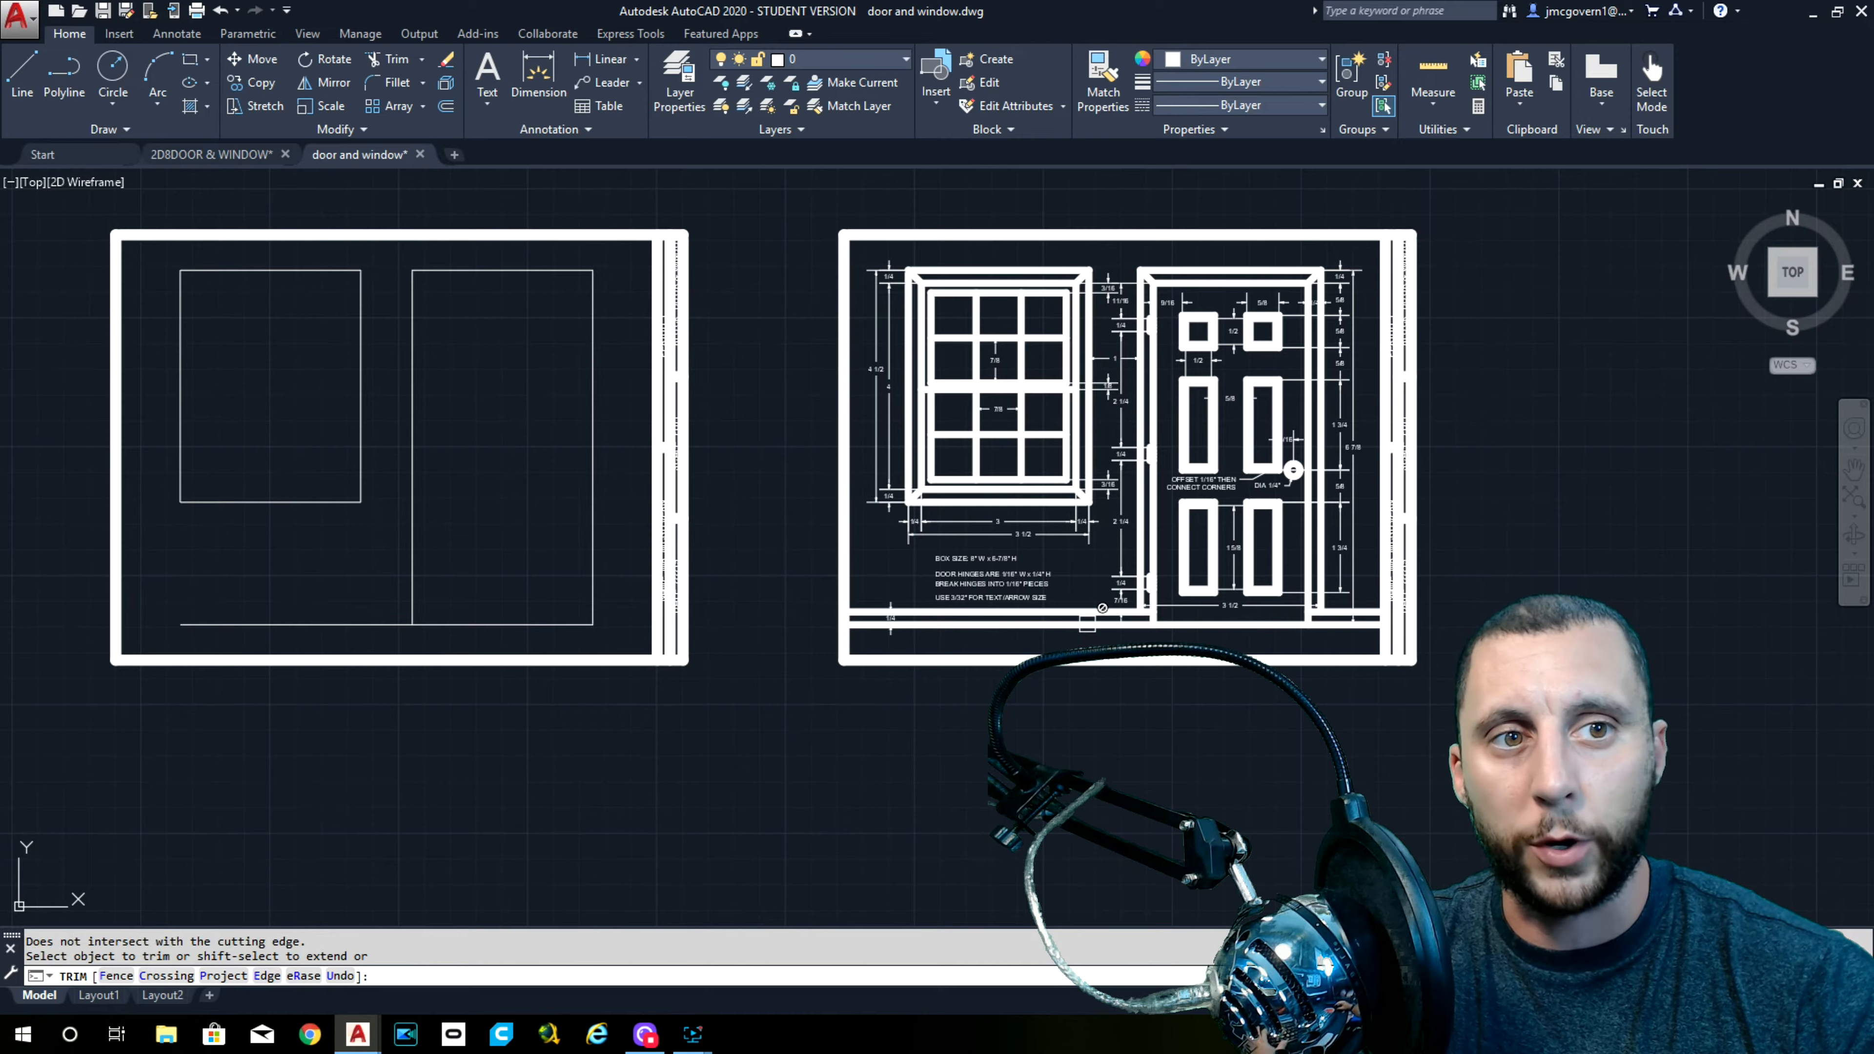
{"action": "scroll", "coordinate": [1081, 604], "scroll_direction": "up", "scroll_amount": 2}
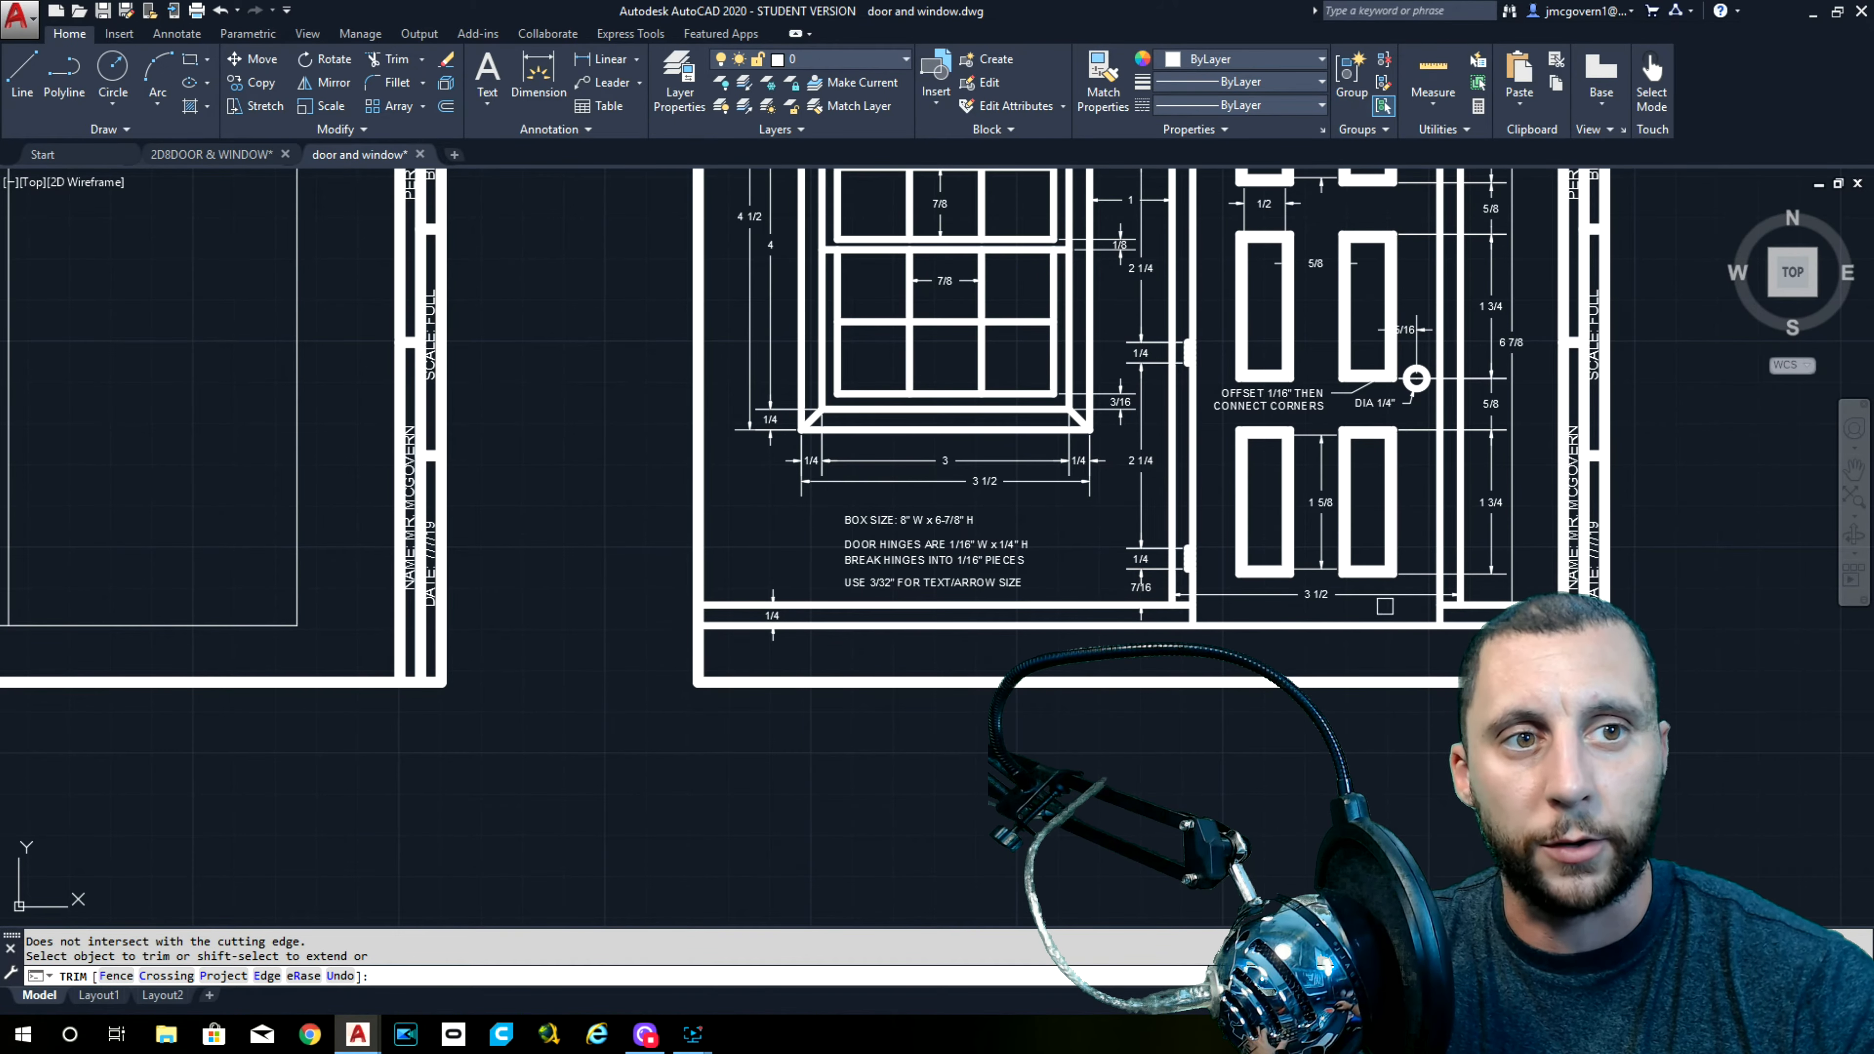
{"action": "scroll", "coordinate": [816, 637], "scroll_direction": "down", "scroll_amount": 2}
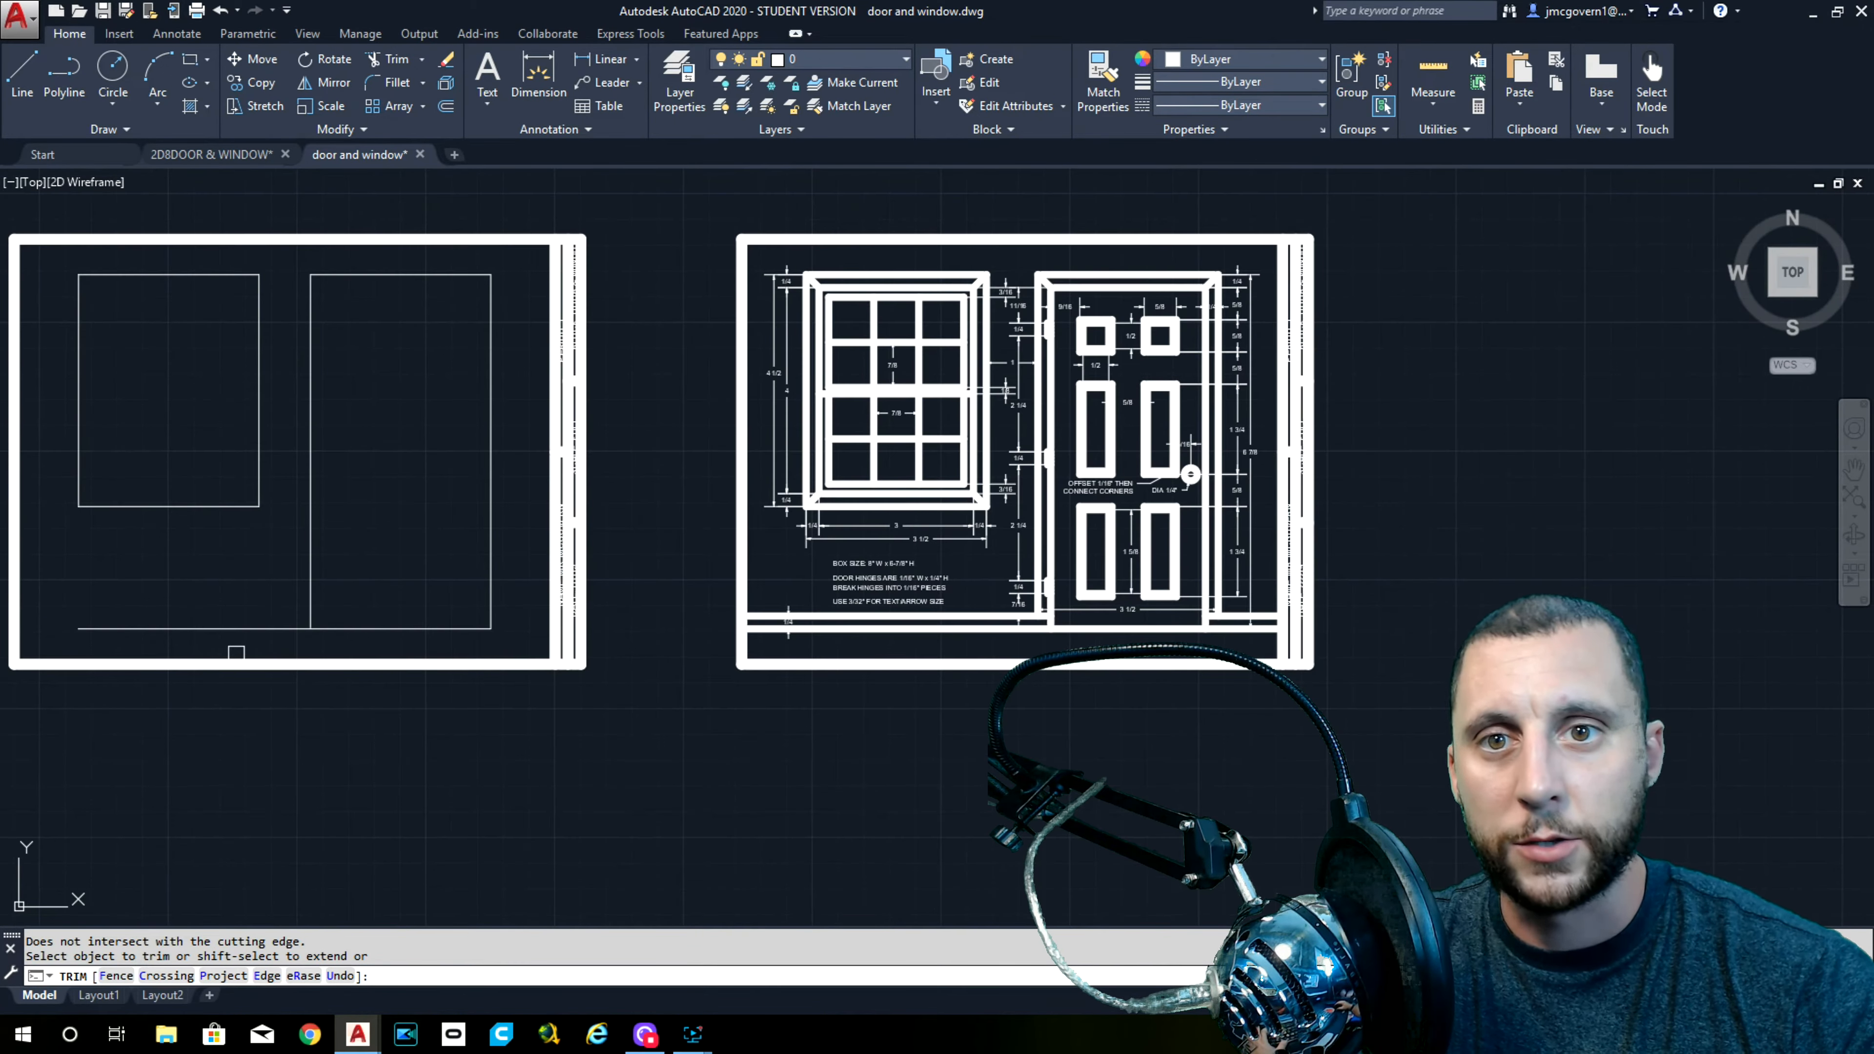
{"action": "left_click", "coordinate": [209, 633]}
{"action": "key", "text": "Escape"}
{"action": "middle_click_drag", "start_coordinate": [426, 559], "coordinate": [502, 601]}
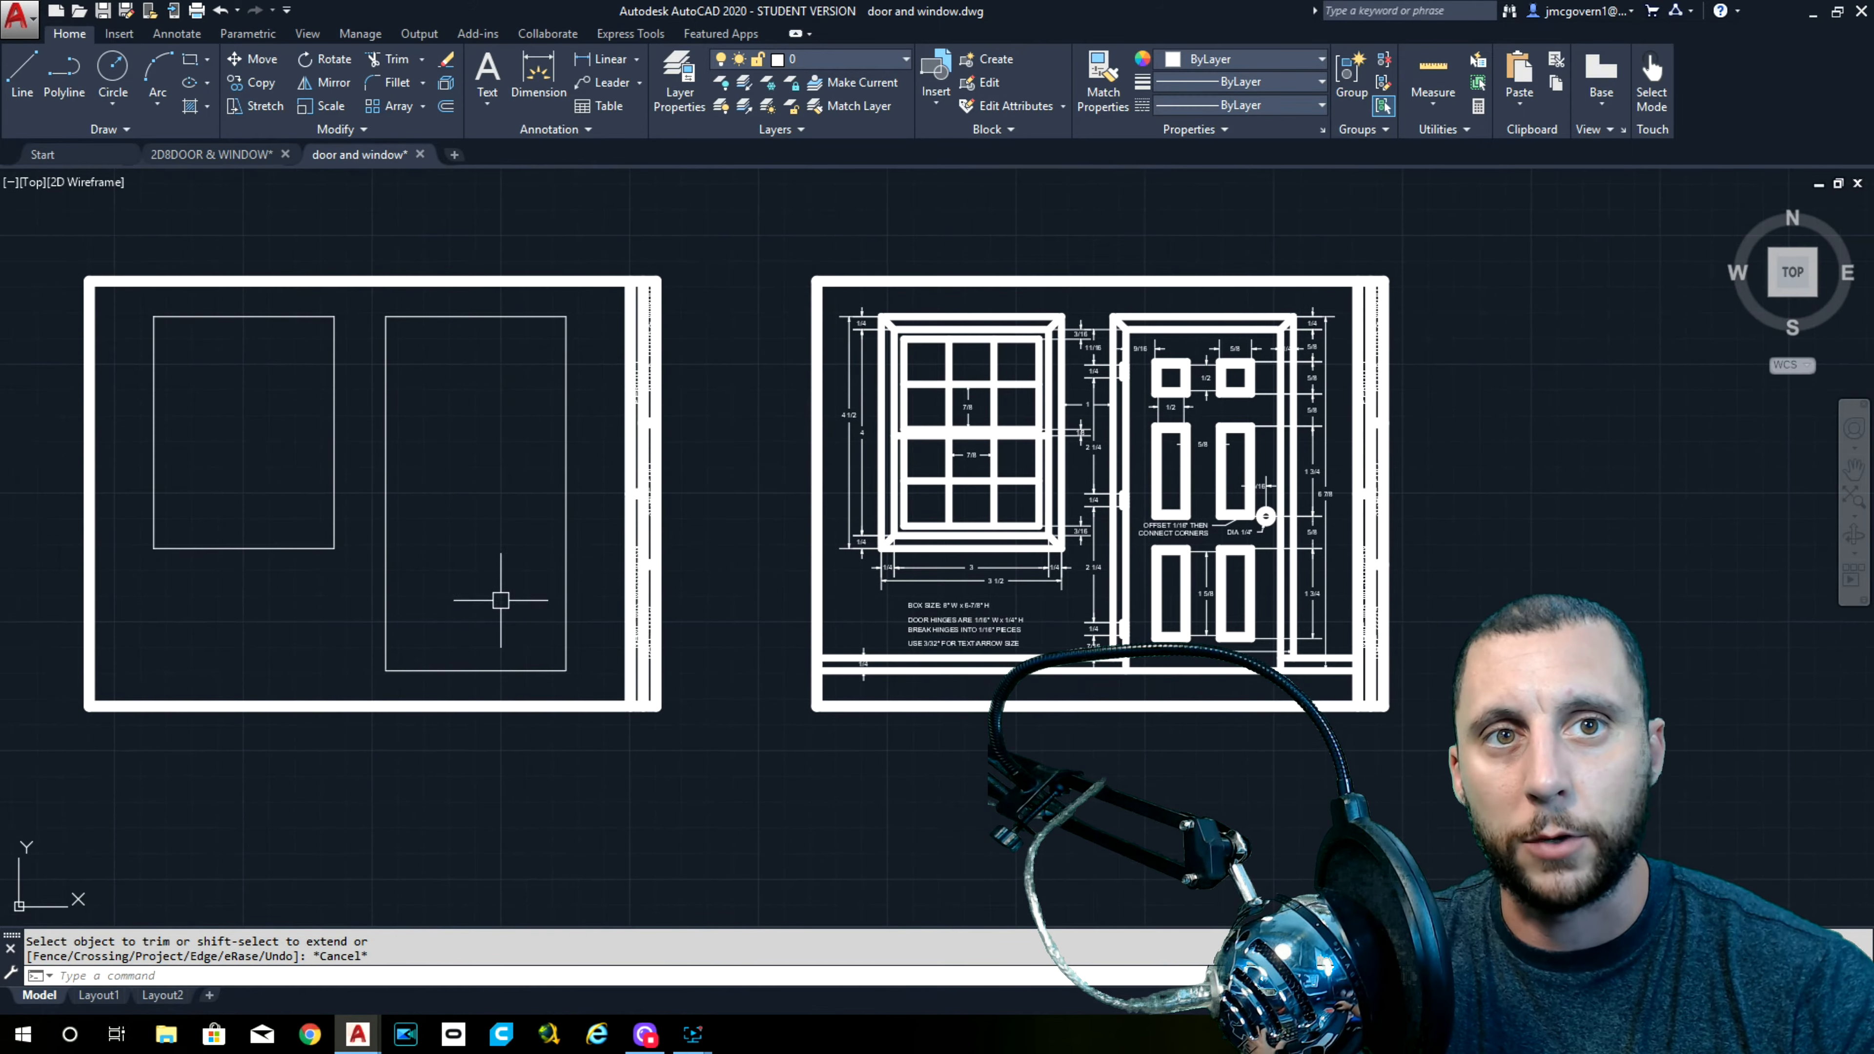
Offset all four edges of the window outline 1/4 inward, following the reference window's frame dimension
{"action": "scroll", "coordinate": [554, 430], "scroll_direction": "up", "scroll_amount": 4}
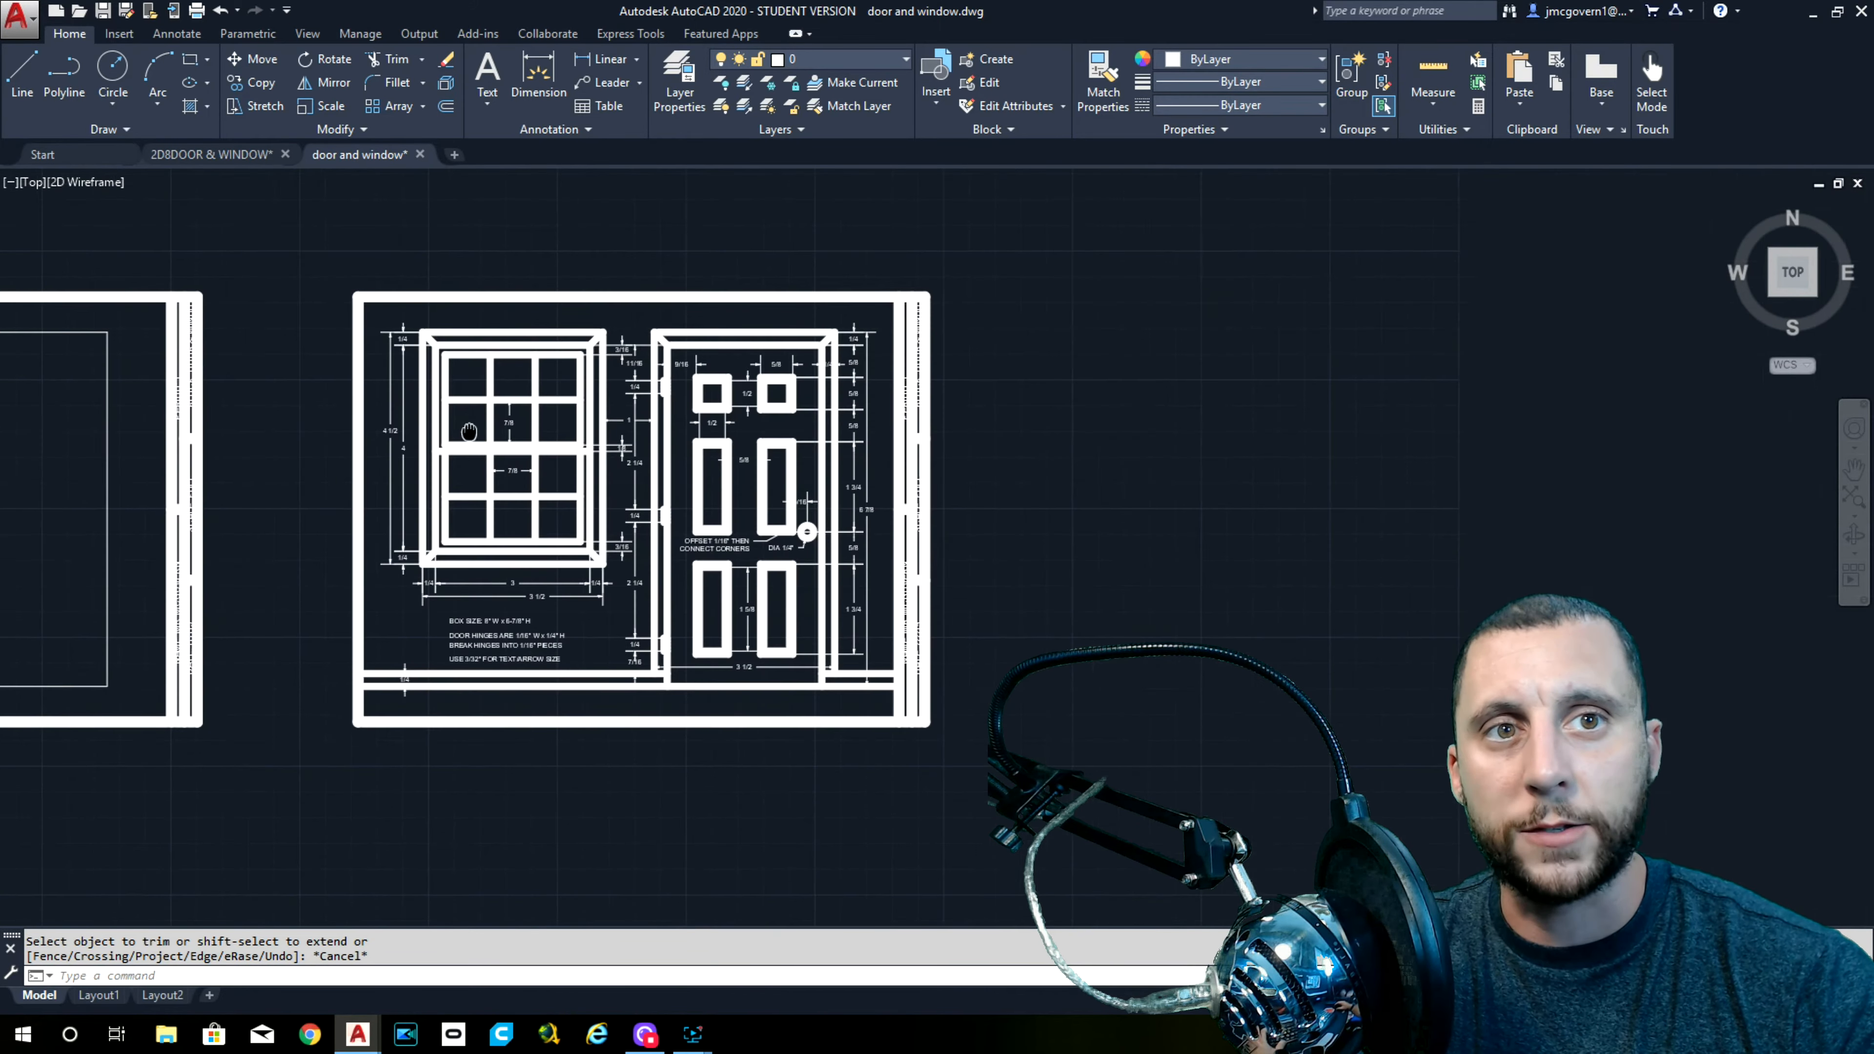
{"action": "middle_click_drag", "start_coordinate": [544, 419], "coordinate": [531, 438]}
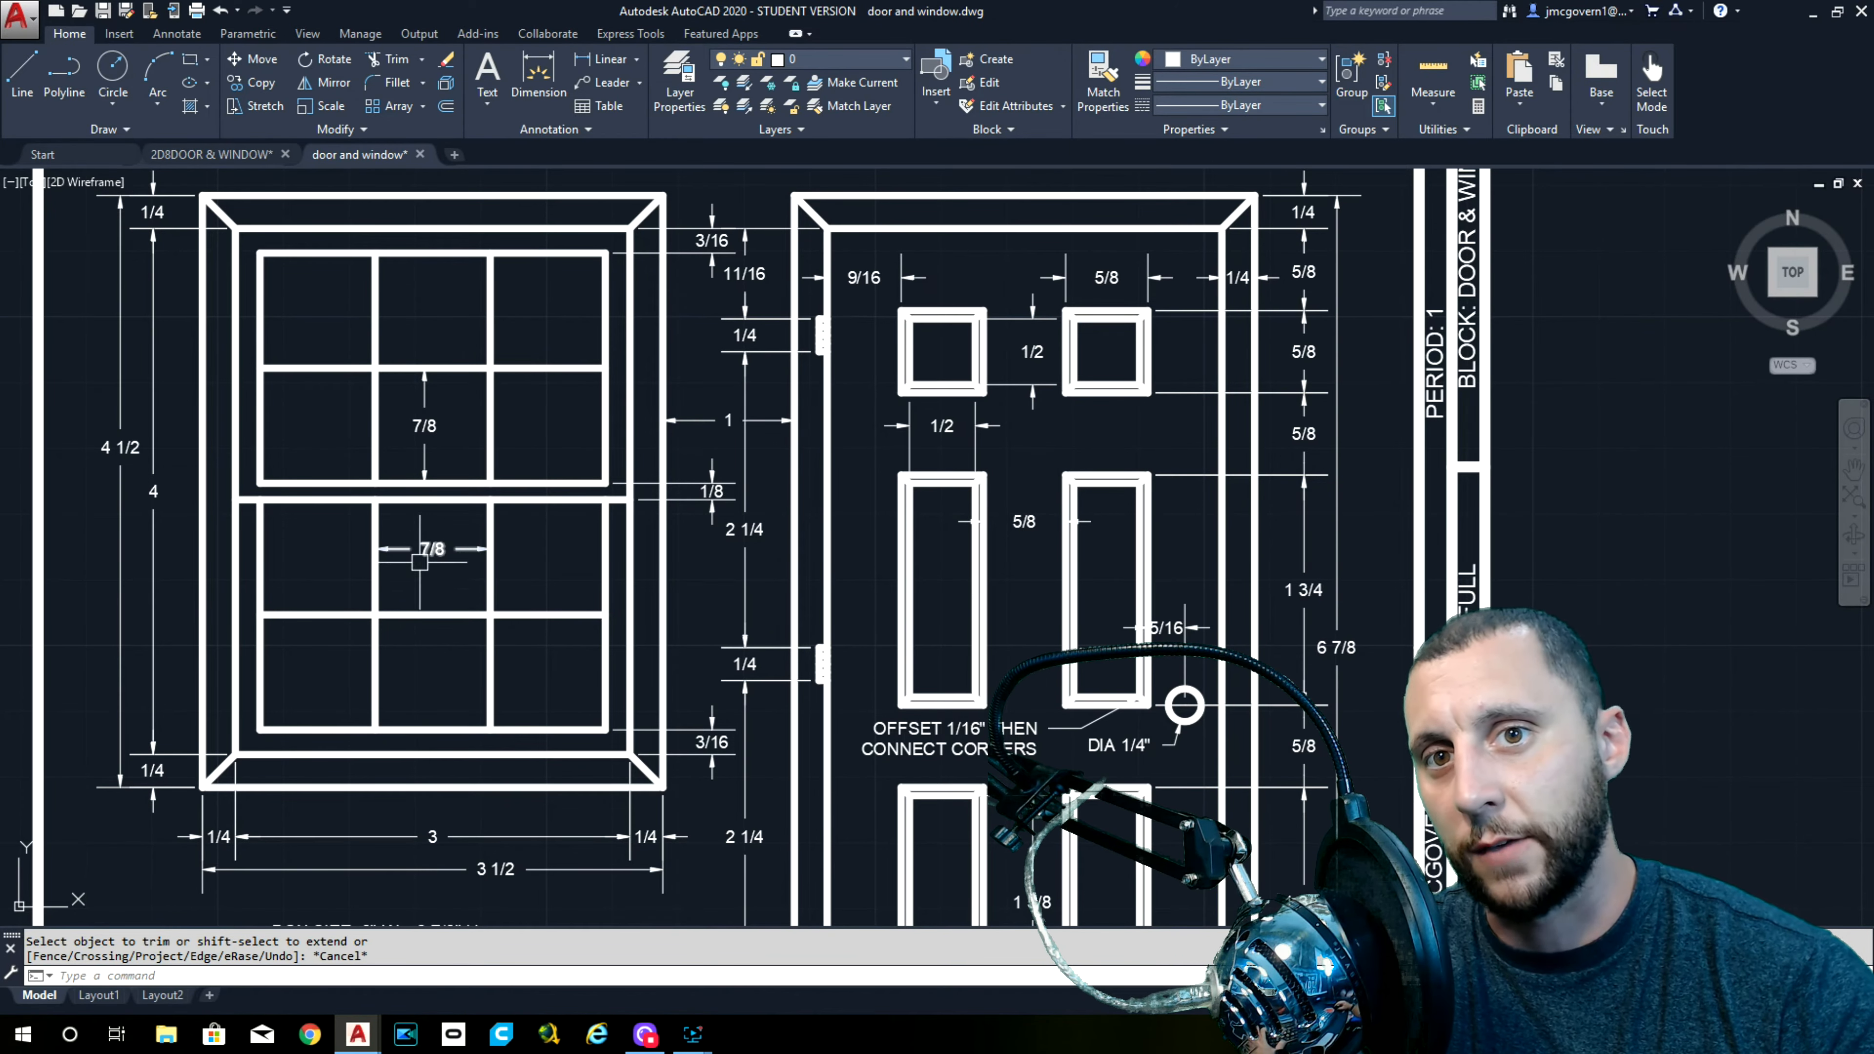
{"action": "scroll", "coordinate": [440, 548], "scroll_direction": "down", "scroll_amount": 5}
{"action": "scroll", "coordinate": [306, 435], "scroll_direction": "up", "scroll_amount": 5}
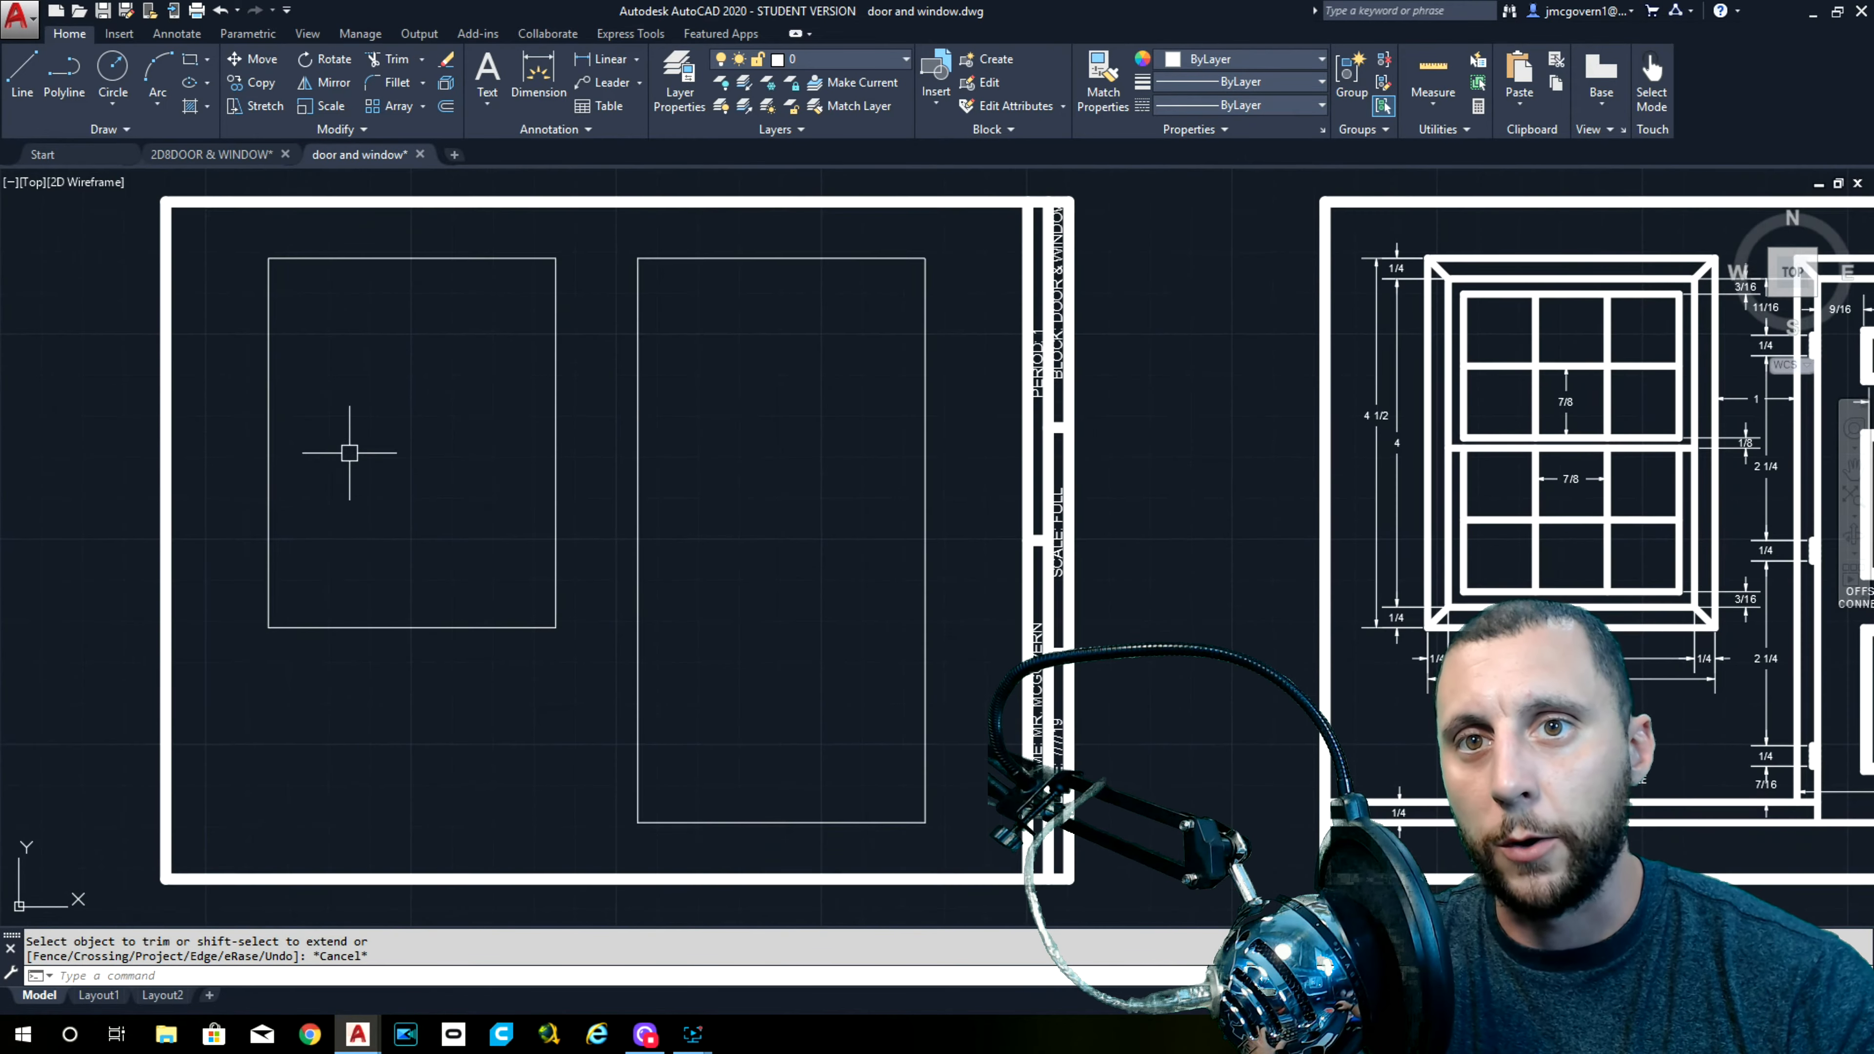
{"action": "left_click", "coordinate": [446, 106]}
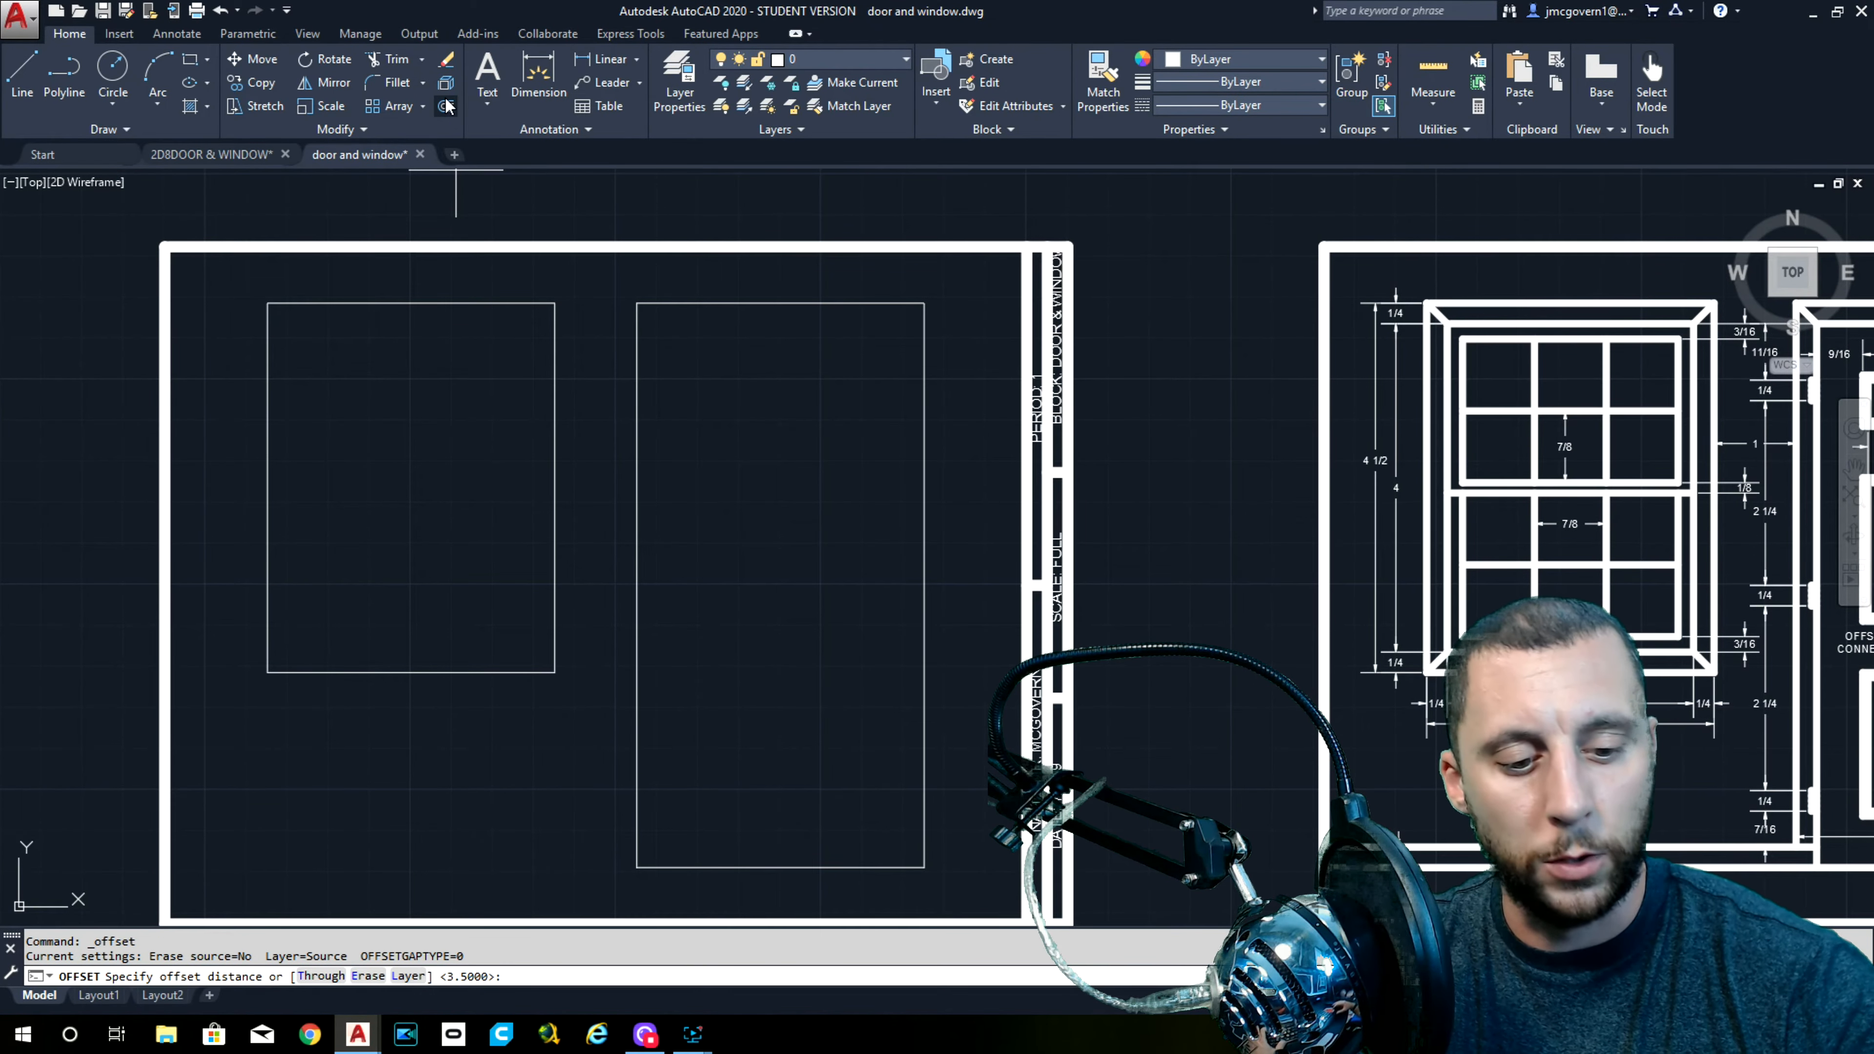
{"action": "type", "text": "1/4"}
{"action": "key", "text": "Return"}
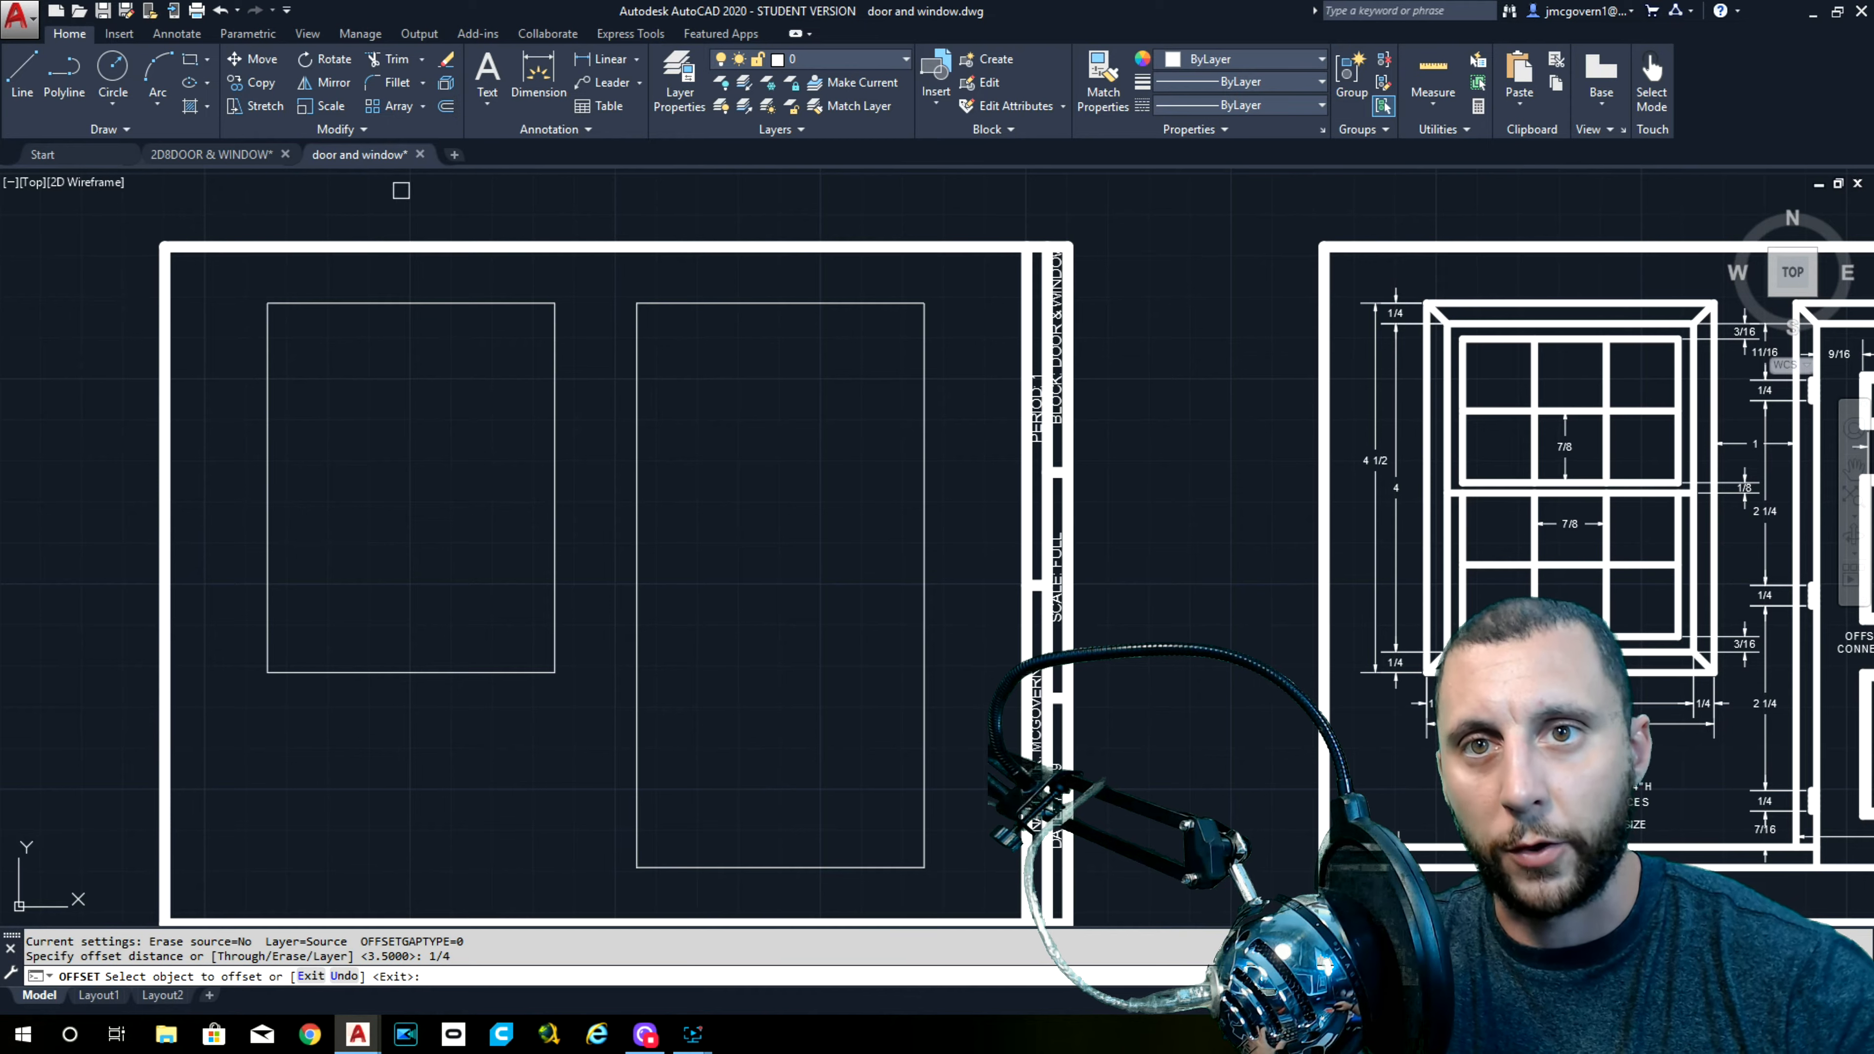
{"action": "left_click", "coordinate": [393, 302]}
{"action": "left_click", "coordinate": [402, 381]}
{"action": "left_click", "coordinate": [544, 368]}
{"action": "left_click", "coordinate": [519, 381]}
{"action": "left_click", "coordinate": [447, 670]}
{"action": "left_click", "coordinate": [438, 595]}
{"action": "left_click", "coordinate": [267, 591]}
{"action": "left_click", "coordinate": [356, 578]}
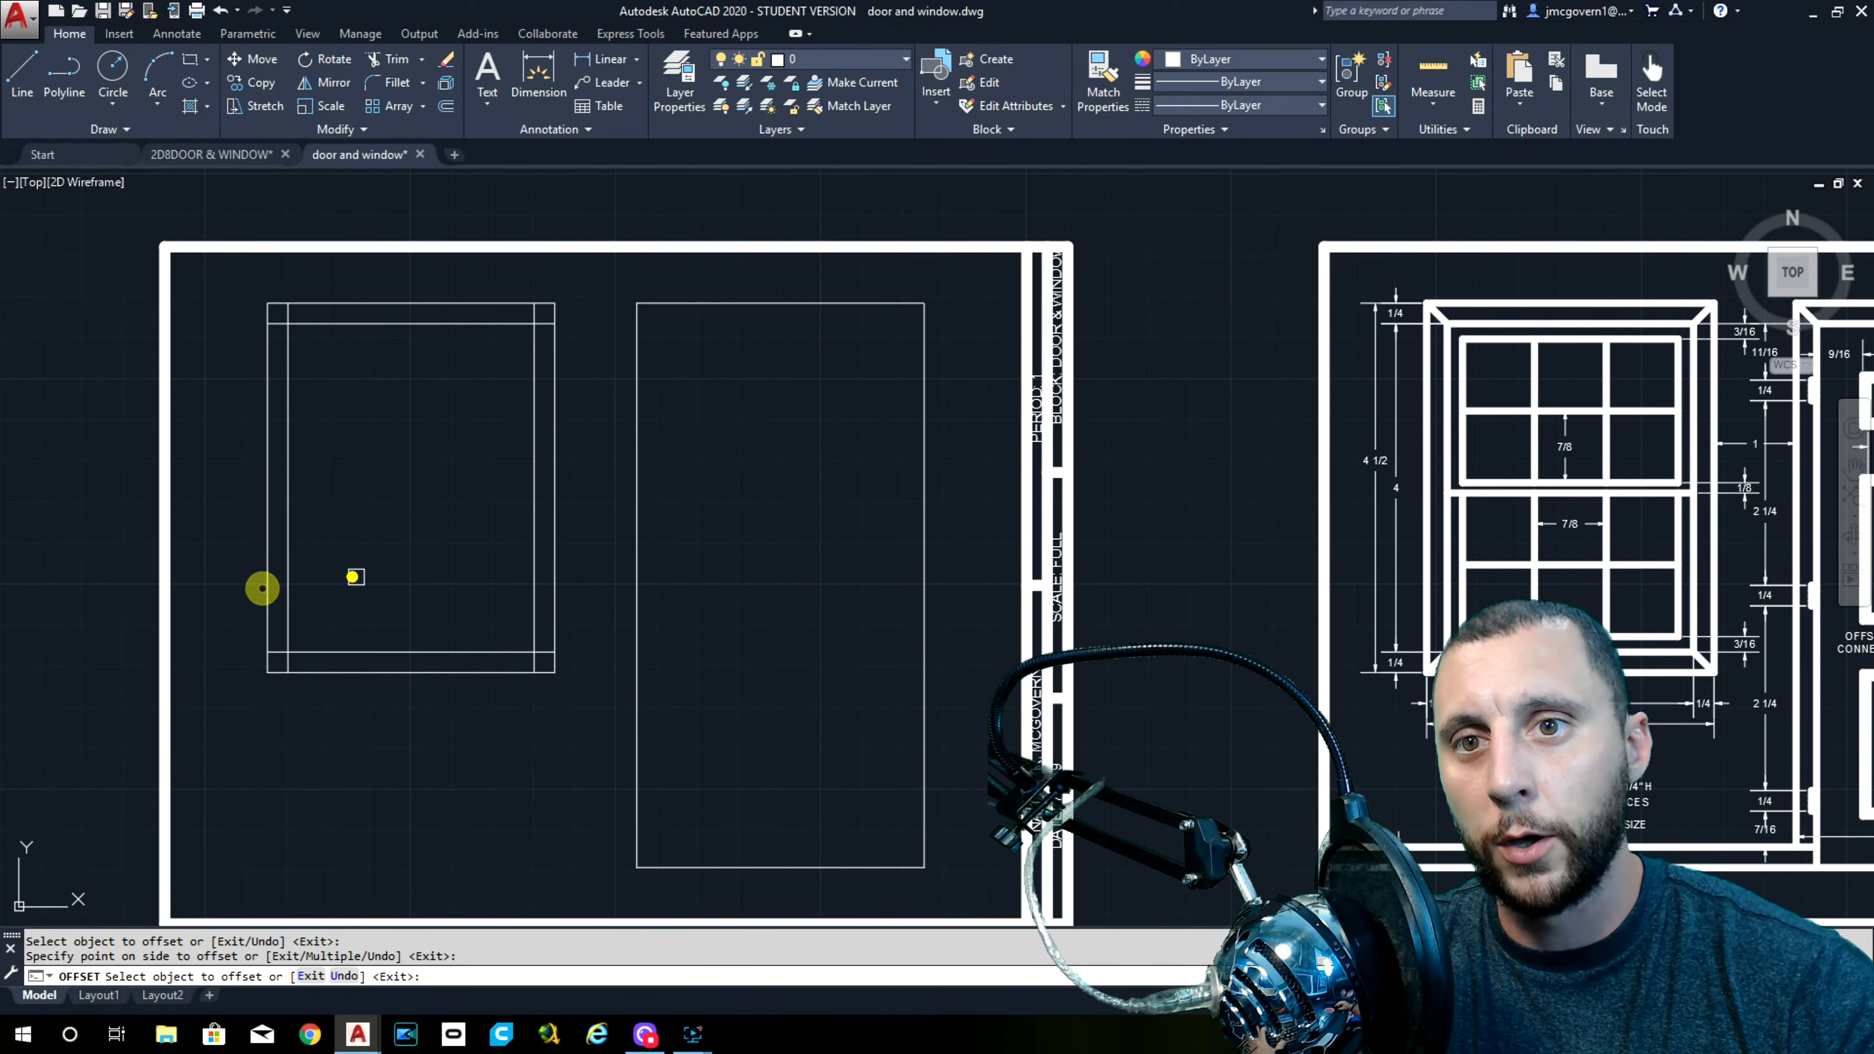
Trim the overlapping ends of the inner frame lines at the window's two bottom corners
{"action": "key", "text": "Return"}
{"action": "type", "text": "TR"}
{"action": "key", "text": "Return"}
{"action": "scroll", "coordinate": [290, 638], "scroll_direction": "up", "scroll_amount": 3}
{"action": "left_click", "coordinate": [285, 641]}
{"action": "left_click", "coordinate": [368, 674]}
{"action": "scroll", "coordinate": [330, 690], "scroll_direction": "up", "scroll_amount": 2}
{"action": "scroll", "coordinate": [783, 649], "scroll_direction": "up", "scroll_amount": 2}
{"action": "left_click", "coordinate": [703, 662]}
{"action": "left_click", "coordinate": [606, 668]}
{"action": "scroll", "coordinate": [606, 667], "scroll_direction": "down", "scroll_amount": 5}
{"action": "scroll", "coordinate": [627, 654], "scroll_direction": "up", "scroll_amount": 5}
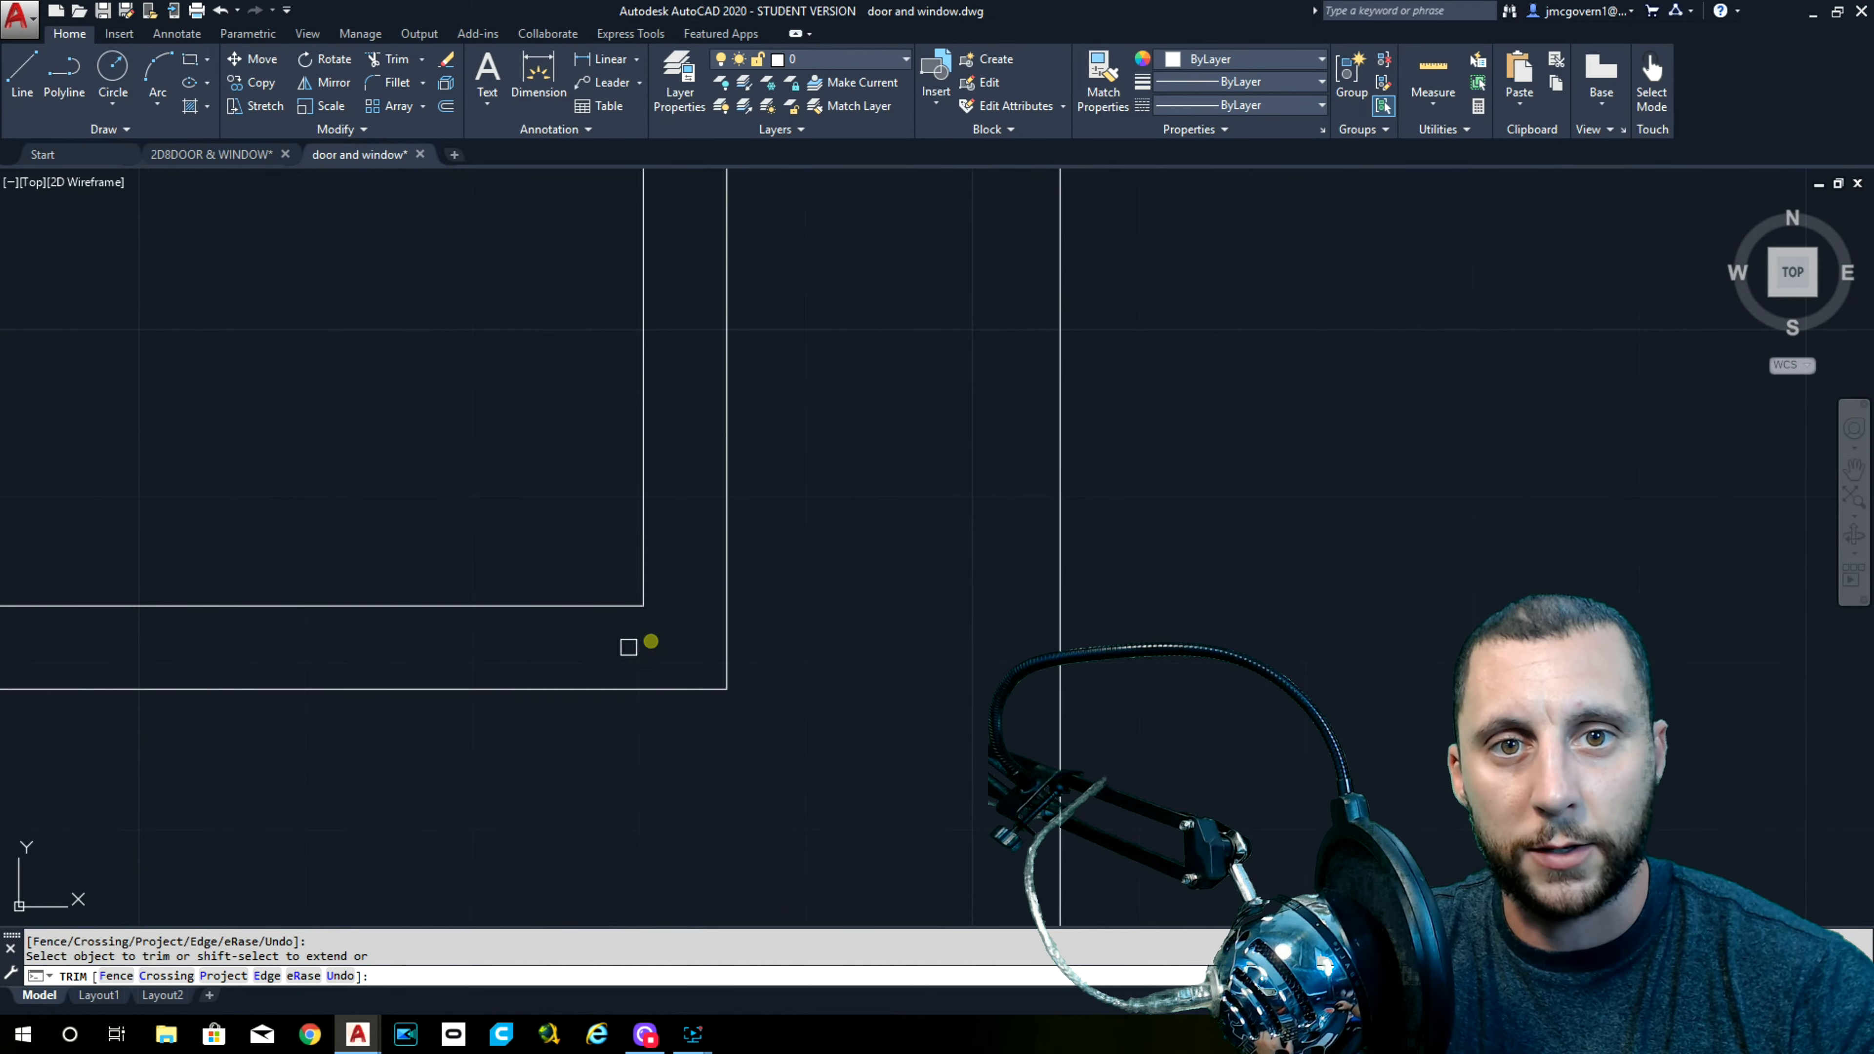
{"action": "left_click", "coordinate": [607, 649]}
{"action": "left_click", "coordinate": [516, 649]}
{"action": "scroll", "coordinate": [513, 635], "scroll_direction": "down", "scroll_amount": 5}
{"action": "scroll", "coordinate": [509, 465], "scroll_direction": "up", "scroll_amount": 5}
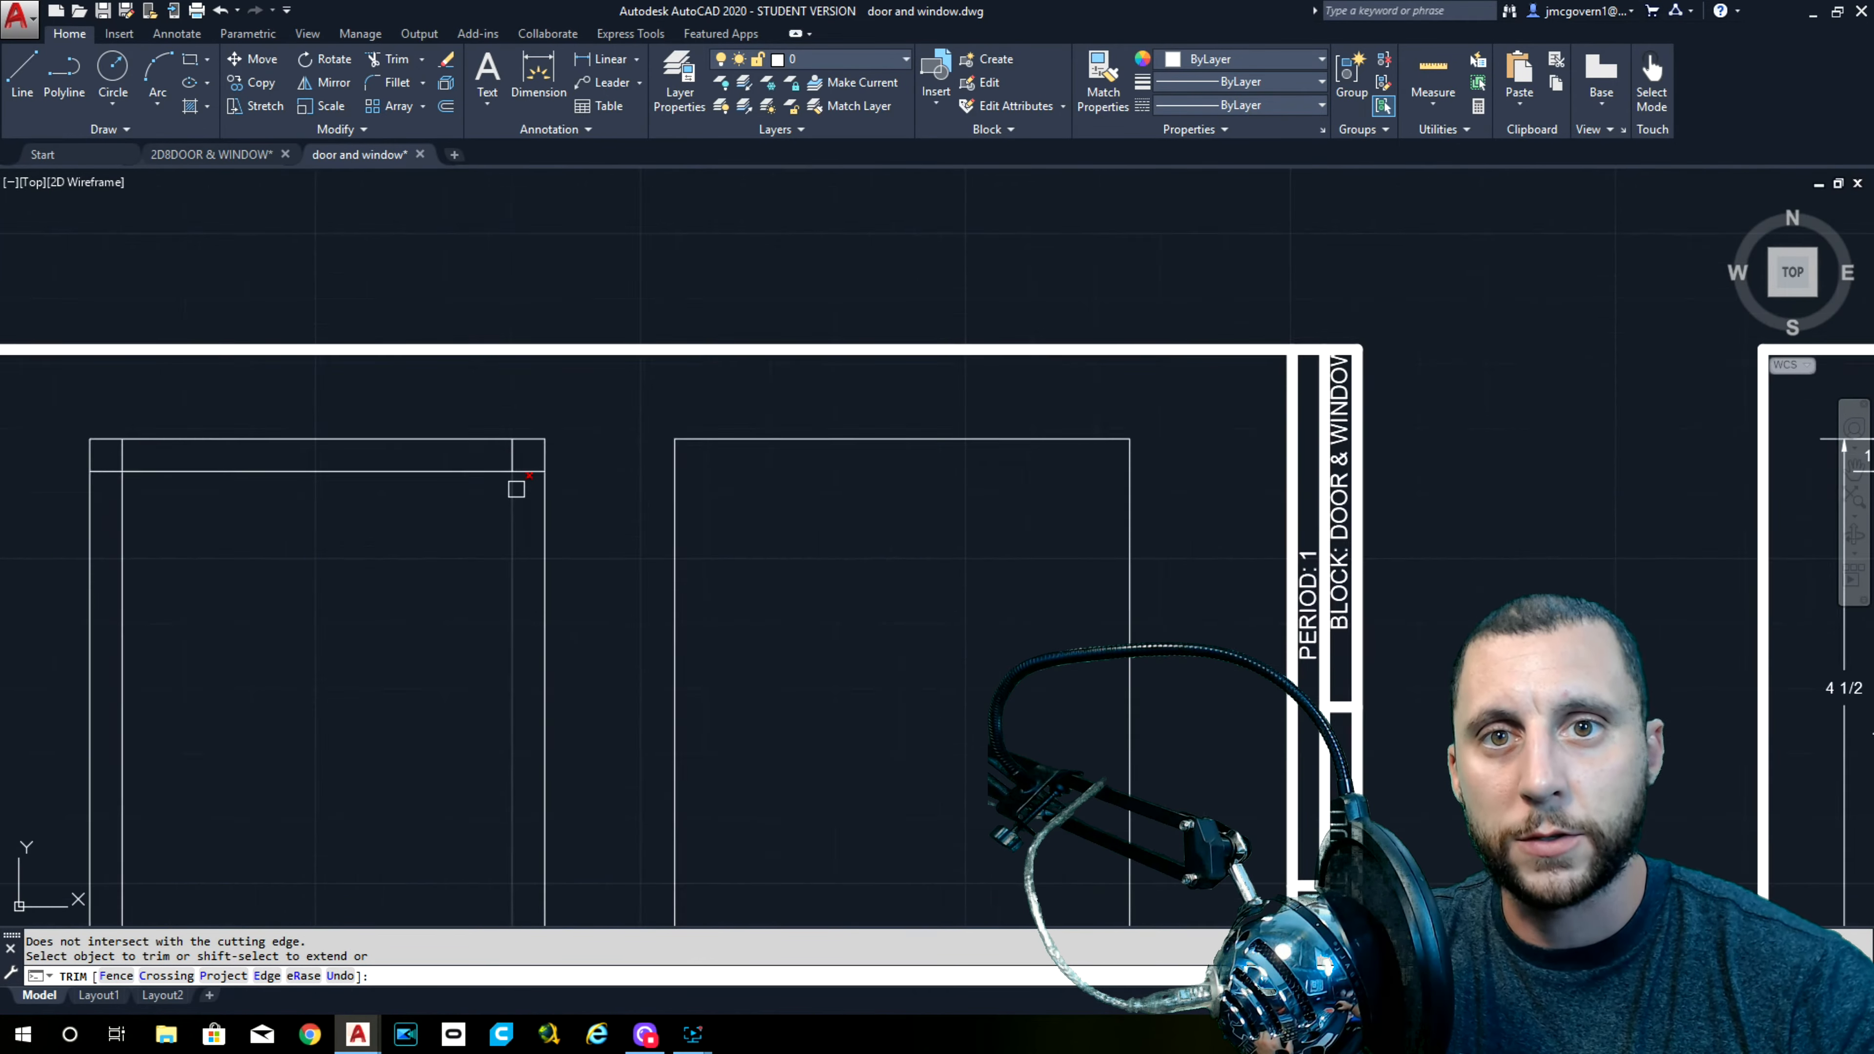
Trim the overlapping ends of the inner frame lines at the window's two top corners
{"action": "left_click", "coordinate": [538, 470]}
{"action": "left_click", "coordinate": [558, 418]}
{"action": "scroll", "coordinate": [473, 393], "scroll_direction": "down", "scroll_amount": 5}
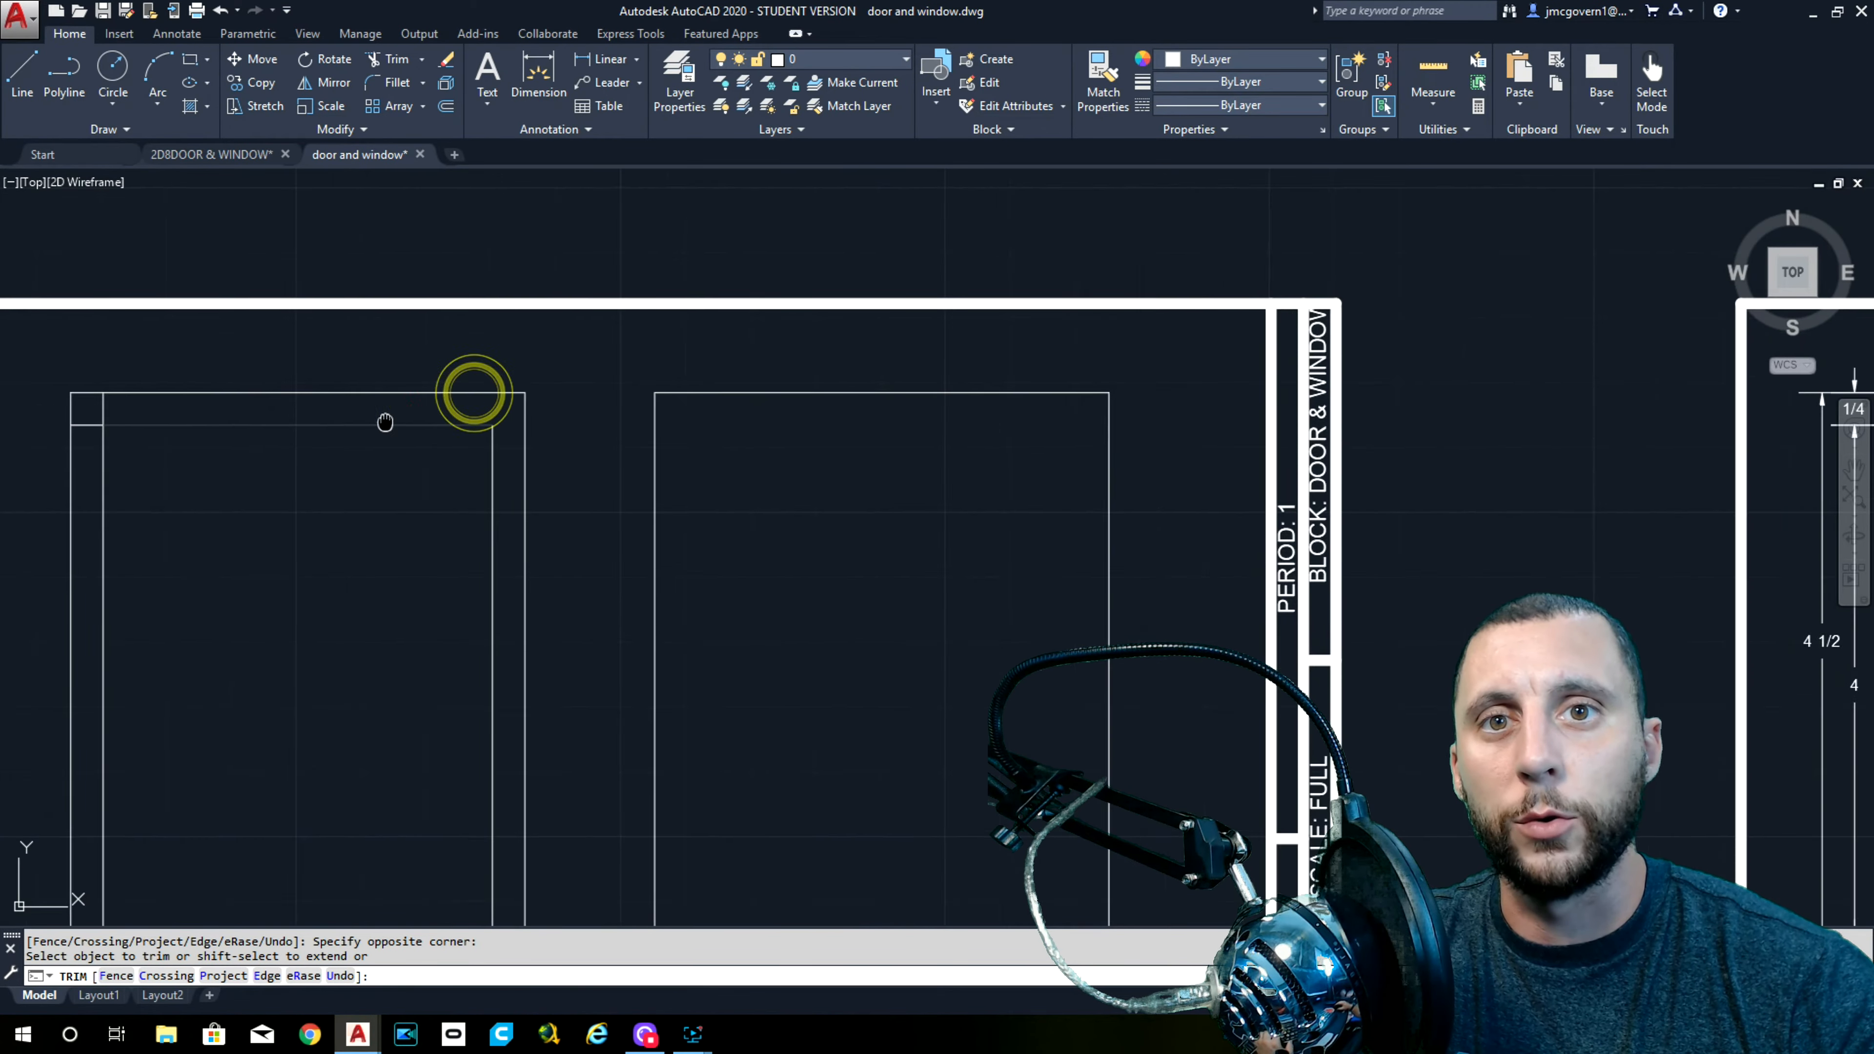
{"action": "scroll", "coordinate": [256, 365], "scroll_direction": "up", "scroll_amount": 5}
{"action": "left_click", "coordinate": [257, 365]}
{"action": "left_click", "coordinate": [150, 386]}
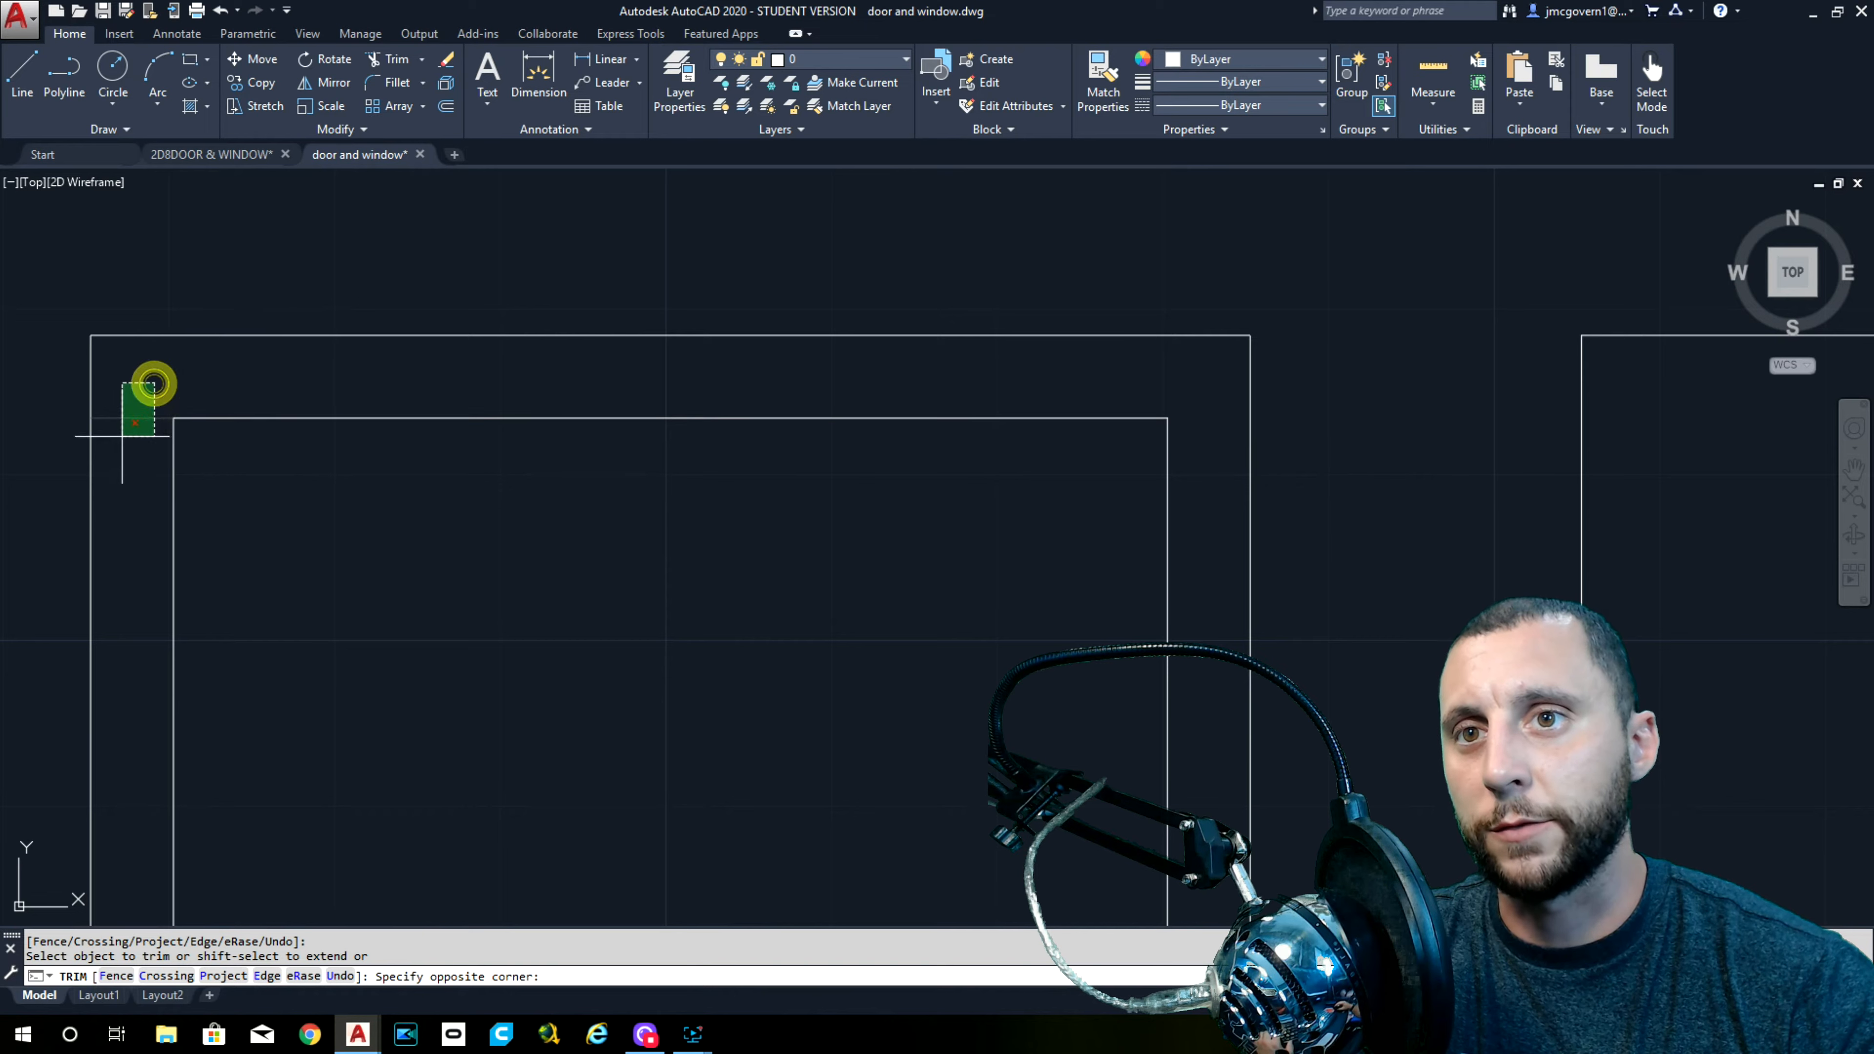
{"action": "left_click", "coordinate": [118, 432]}
{"action": "key", "text": "Escape"}
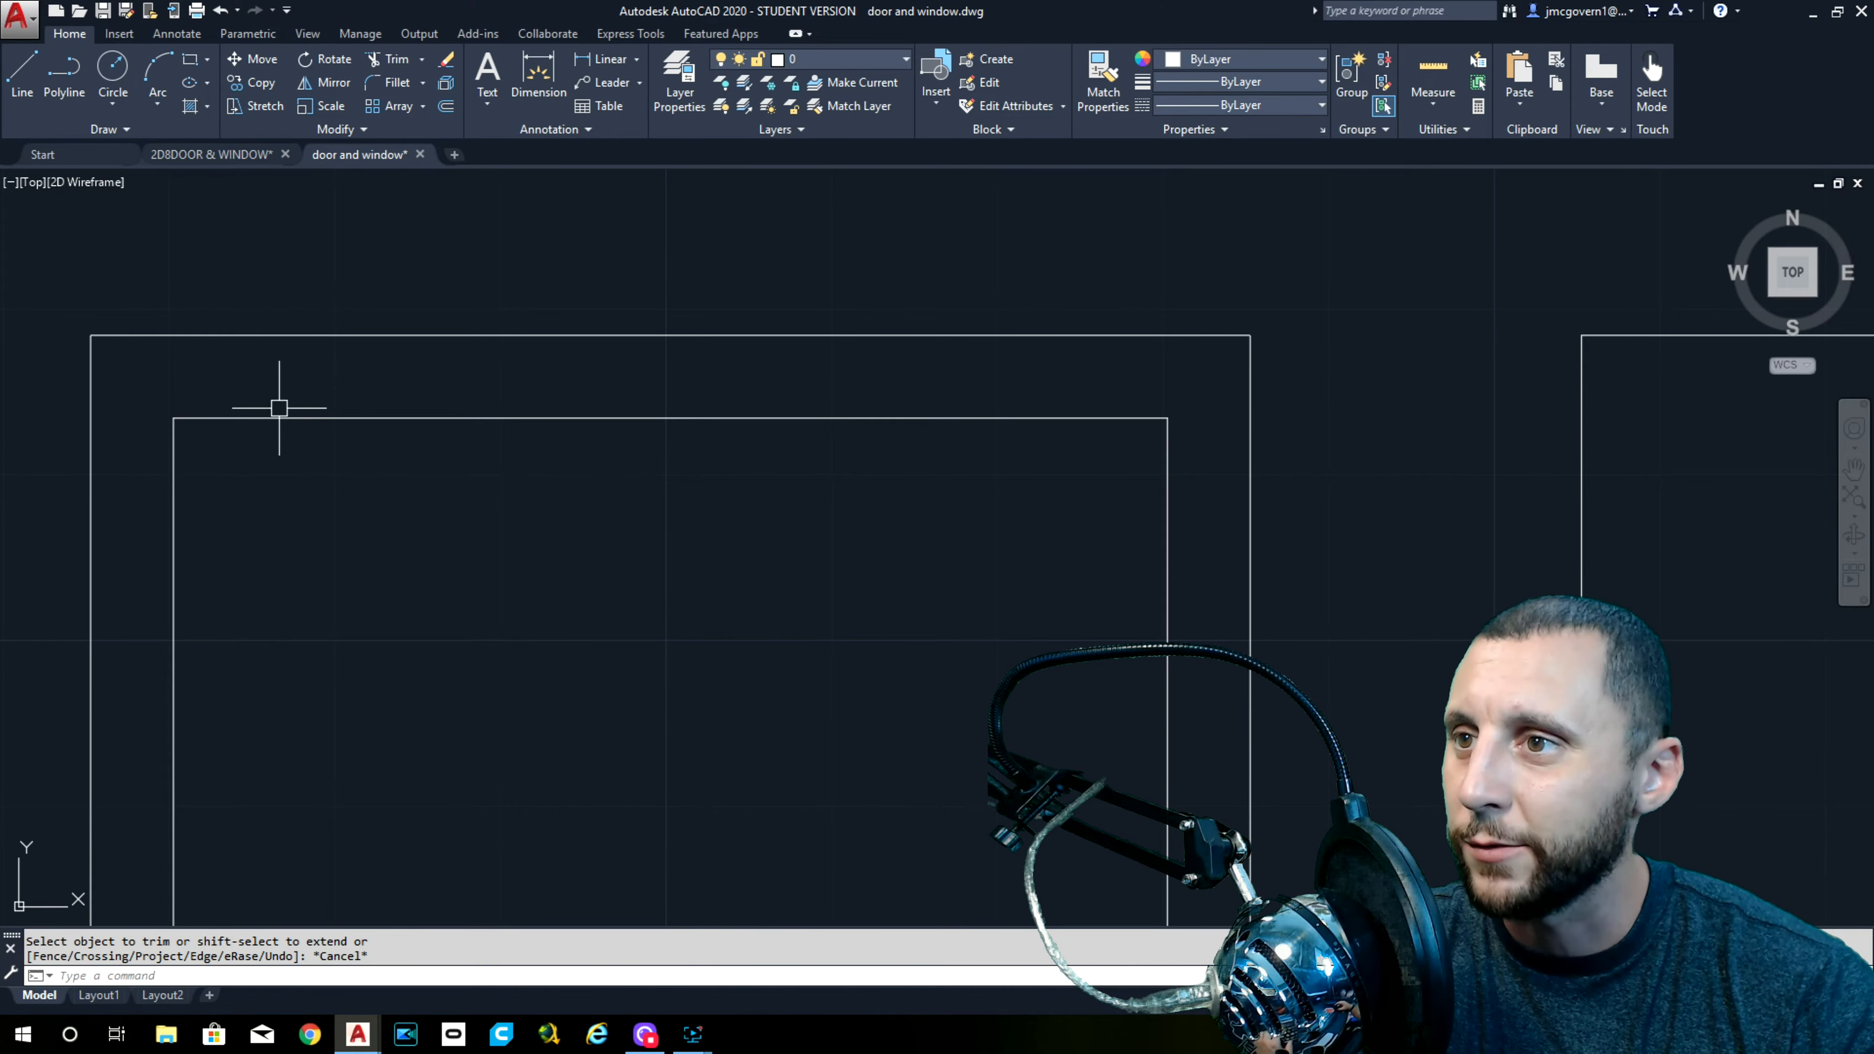
Draw a diagonal line from the outer to the inner corner at the window frame's top left
{"action": "left_click", "coordinate": [22, 72]}
{"action": "left_click", "coordinate": [91, 335]}
{"action": "left_click", "coordinate": [173, 418]}
{"action": "scroll", "coordinate": [301, 386], "scroll_direction": "down", "scroll_amount": 2}
{"action": "key", "text": "Return"}
Connect the outer and inner corners with diagonal lines at the window frame's remaining three corners
{"action": "key", "text": "Return"}
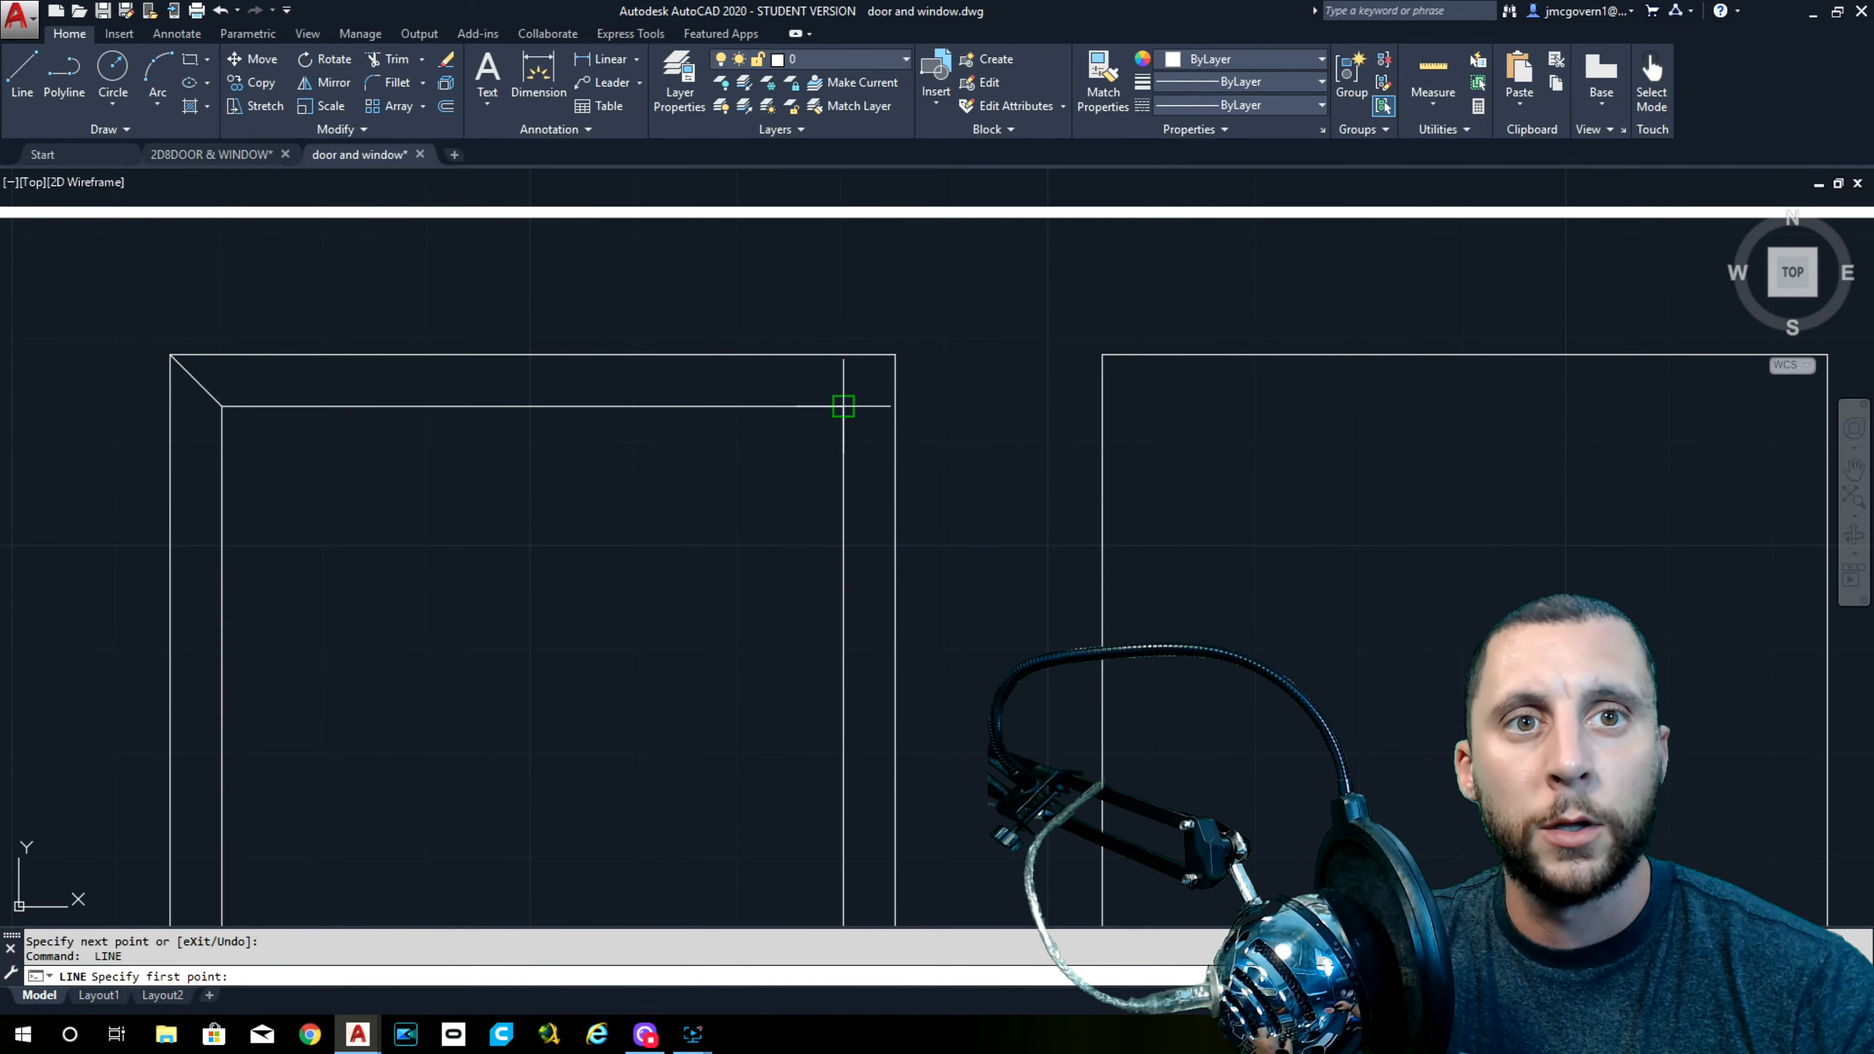
{"action": "scroll", "coordinate": [849, 406], "scroll_direction": "down", "scroll_amount": 2}
{"action": "scroll", "coordinate": [838, 591], "scroll_direction": "up", "scroll_amount": 4}
{"action": "left_click", "coordinate": [817, 612]}
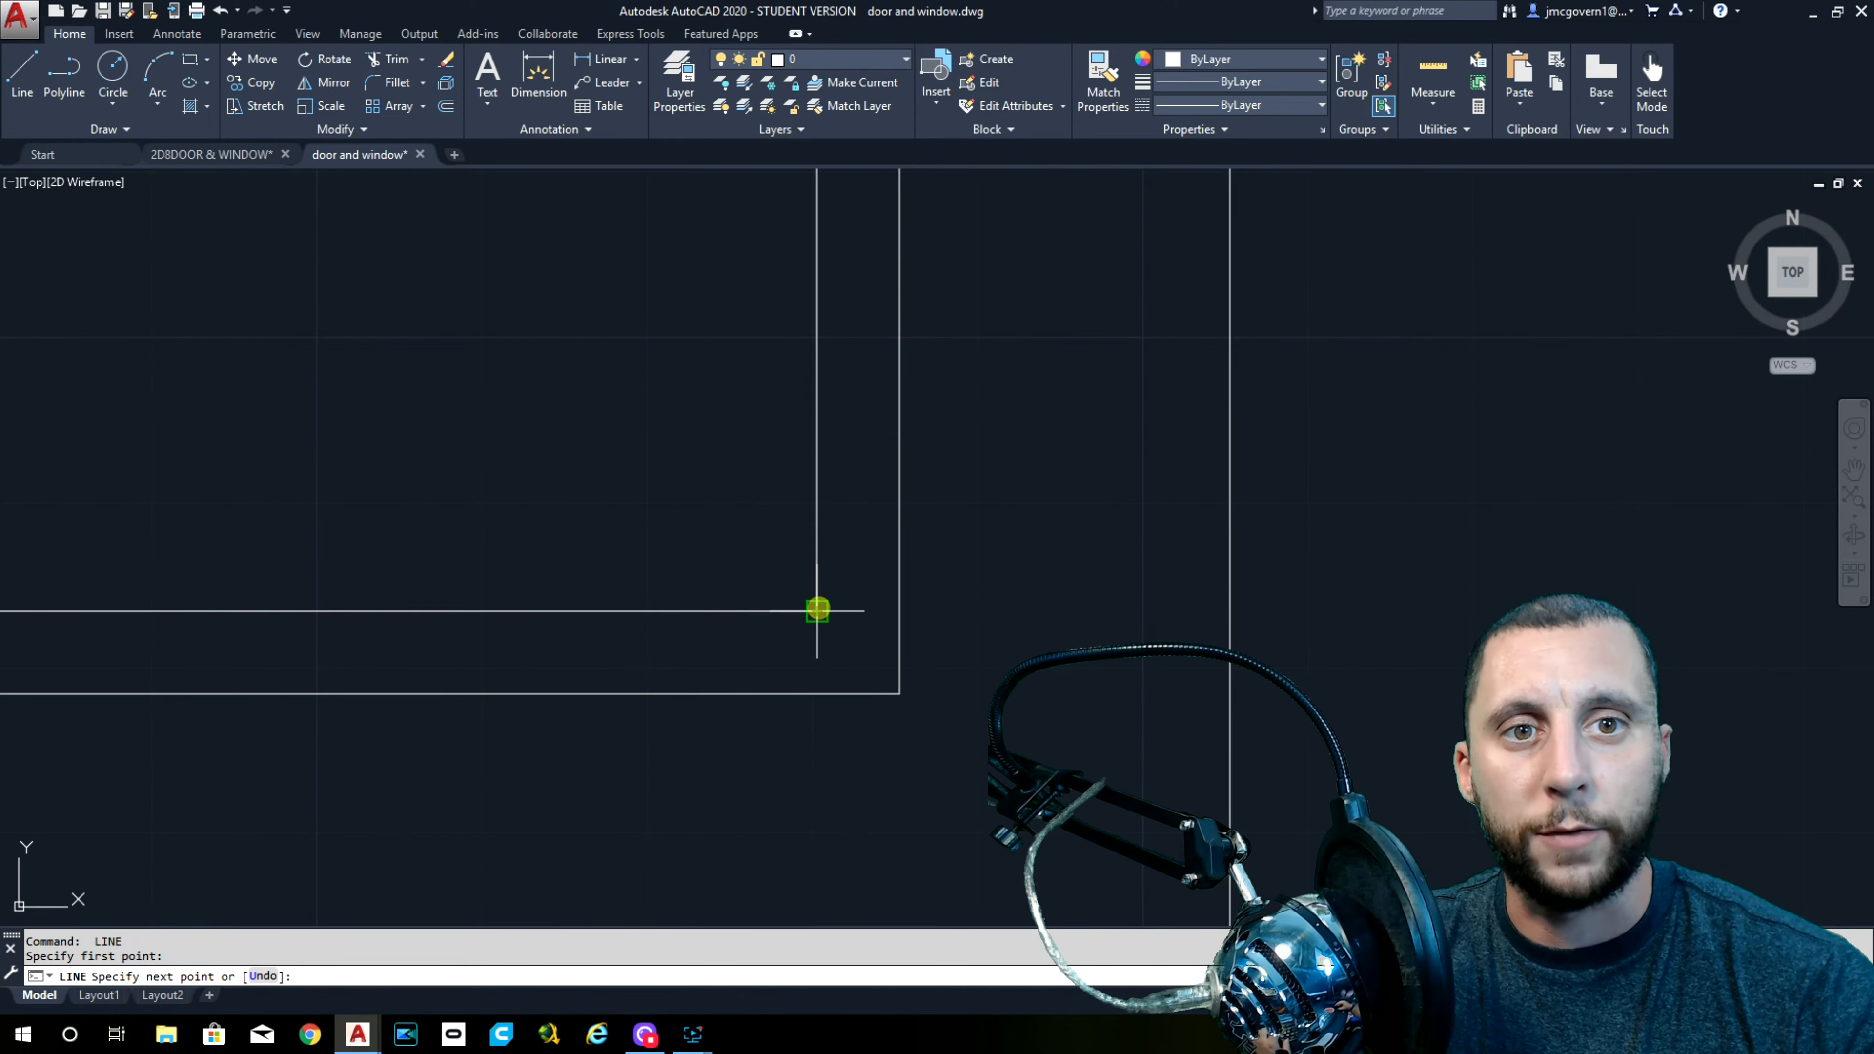
{"action": "left_click", "coordinate": [891, 687]}
{"action": "scroll", "coordinate": [878, 683], "scroll_direction": "down", "scroll_amount": 2}
{"action": "key", "text": "Return"}
{"action": "key", "text": "Return"}
{"action": "scroll", "coordinate": [607, 616], "scroll_direction": "up", "scroll_amount": 4}
{"action": "left_click", "coordinate": [590, 612]}
{"action": "left_click", "coordinate": [458, 745]}
{"action": "key", "text": "Escape"}
{"action": "scroll", "coordinate": [472, 731], "scroll_direction": "down", "scroll_amount": 5}
{"action": "scroll", "coordinate": [629, 640], "scroll_direction": "up", "scroll_amount": 4}
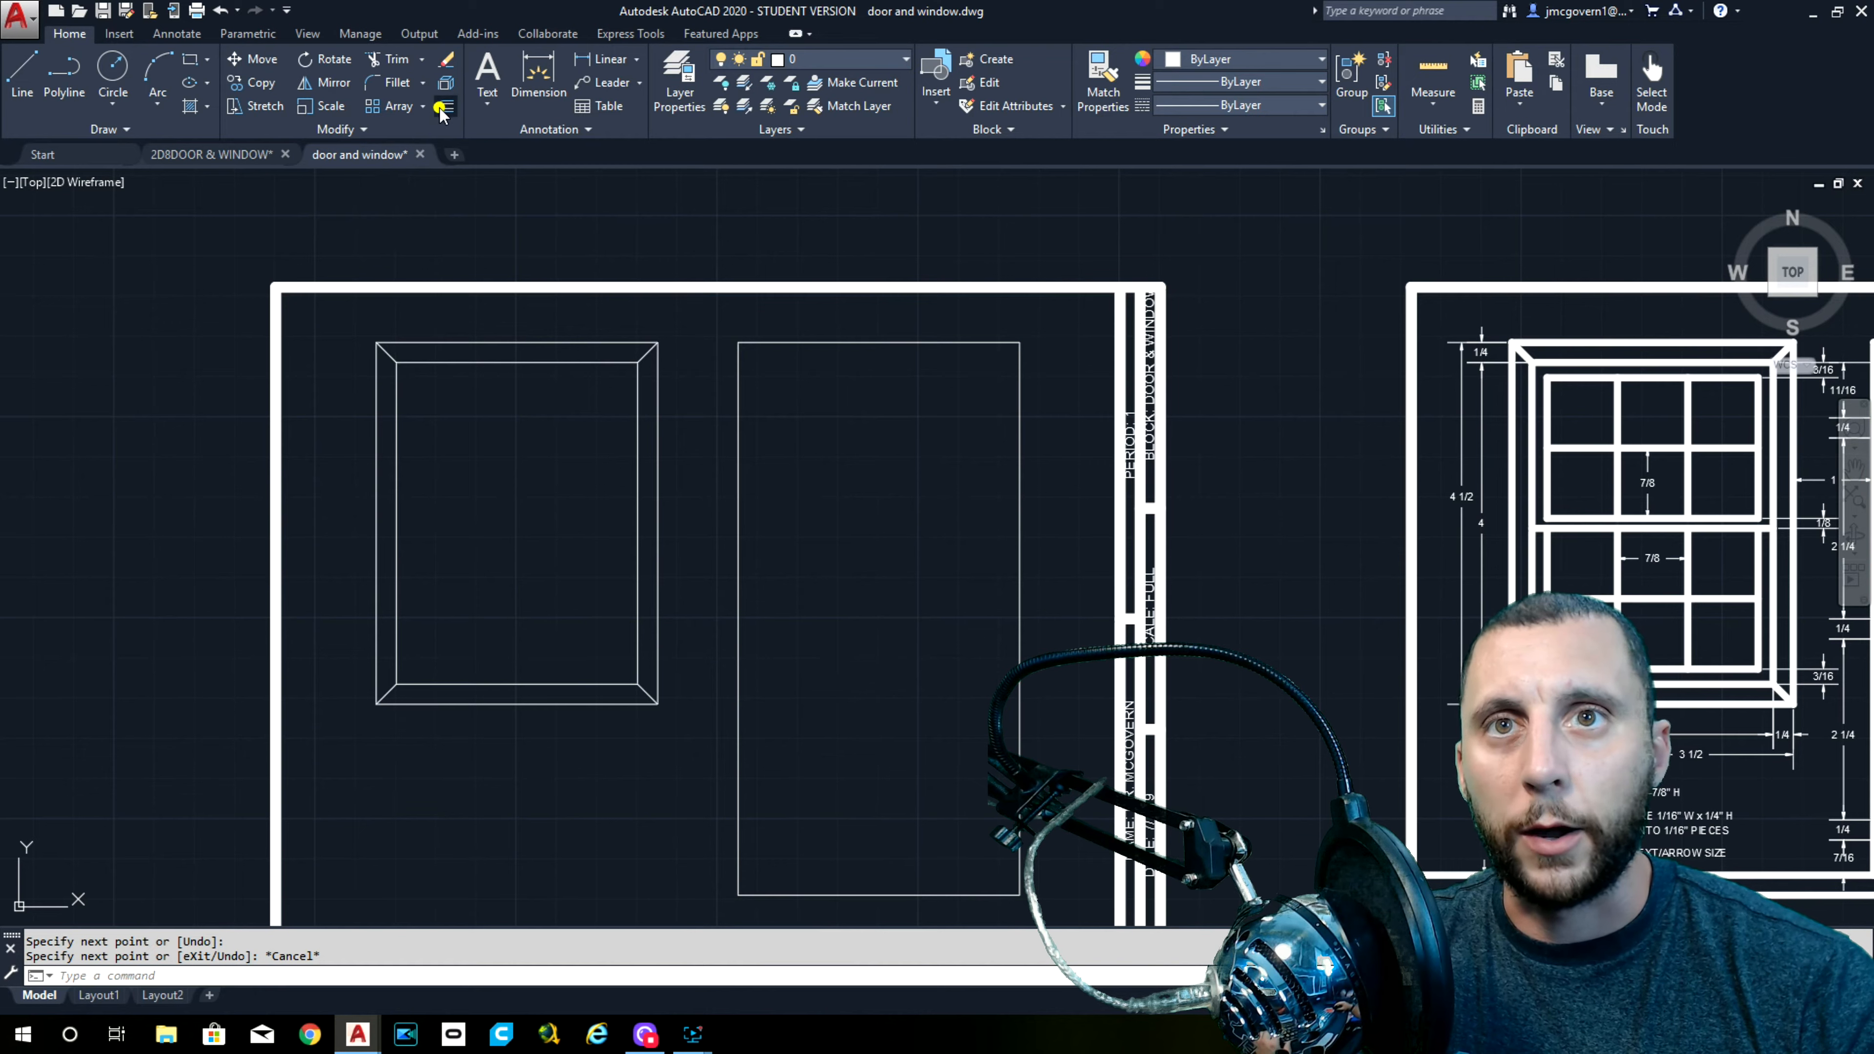
{"action": "left_click", "coordinate": [444, 109]}
{"action": "type", "text": "3/16"}
{"action": "key", "text": "Return"}
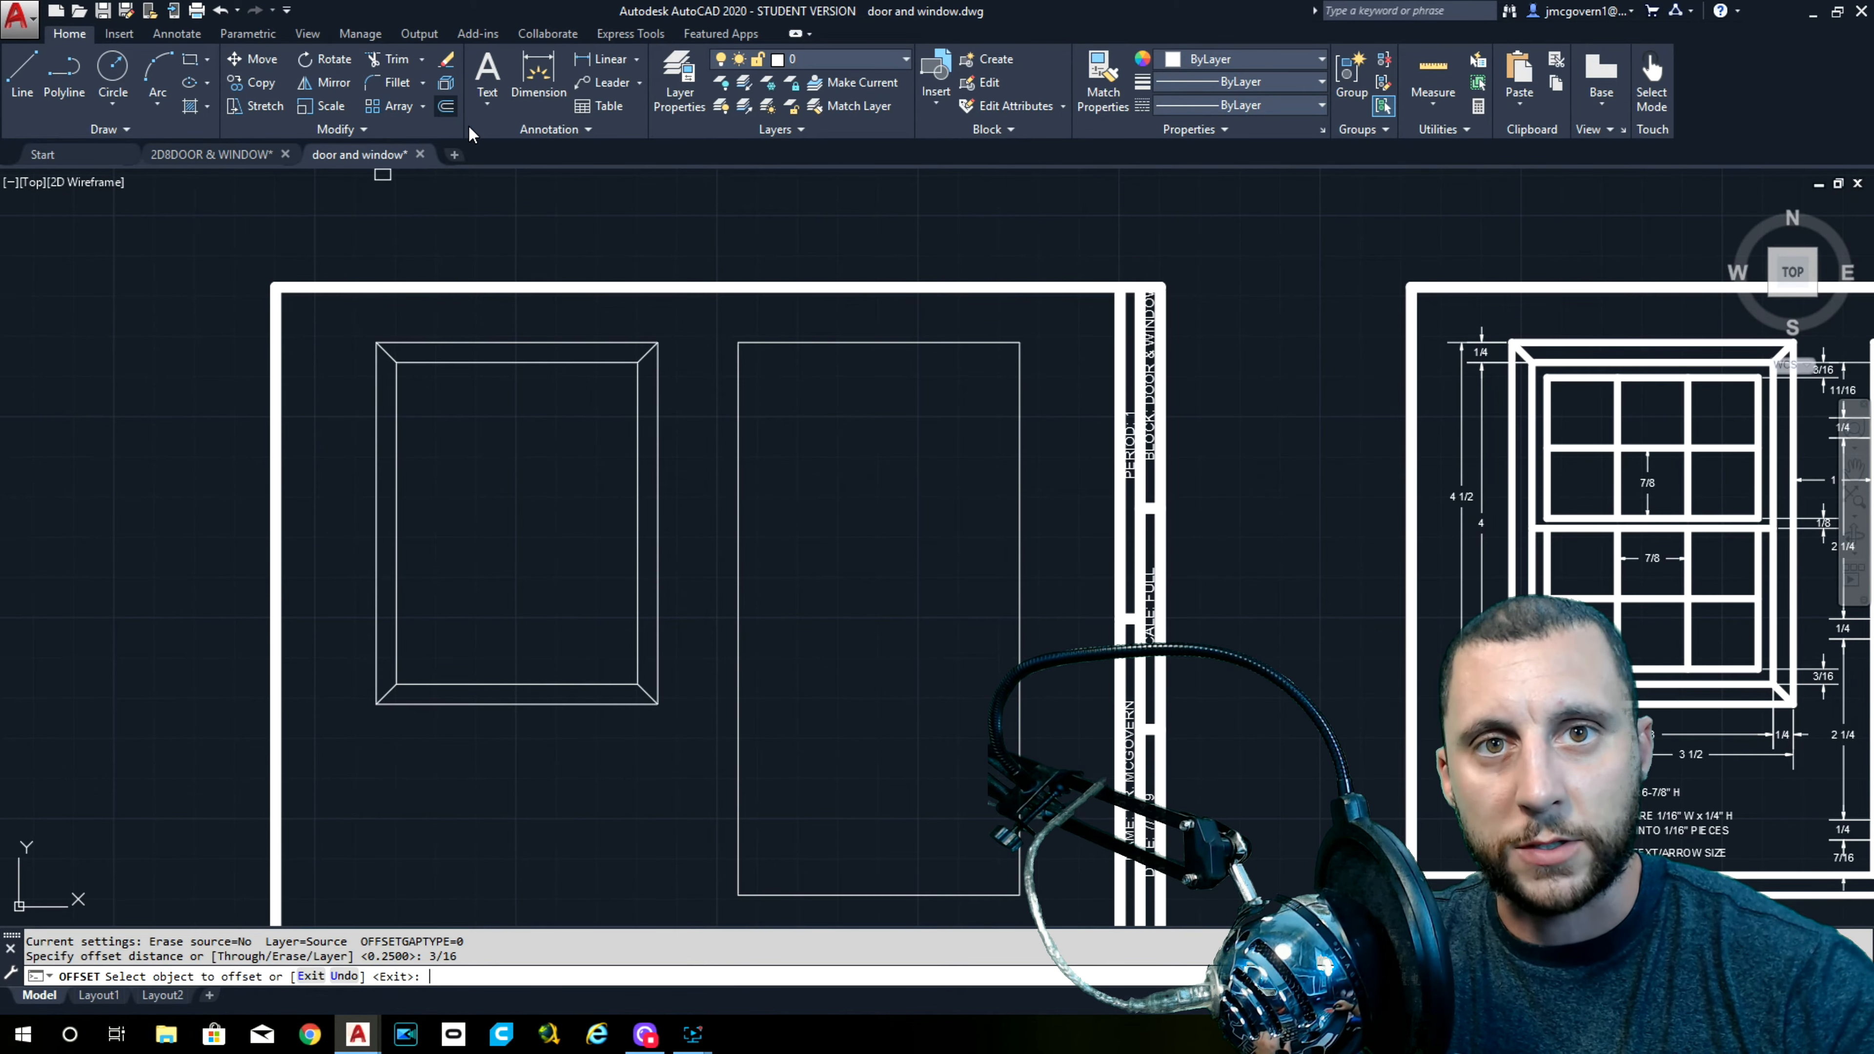
{"action": "key", "text": "Escape"}
Join the four inner window frame lines into a single polyline
{"action": "left_click", "coordinate": [526, 362]}
{"action": "left_click", "coordinate": [398, 417]}
{"action": "left_click", "coordinate": [628, 439]}
{"action": "left_click", "coordinate": [608, 503]}
{"action": "left_click", "coordinate": [637, 468]}
{"action": "left_click", "coordinate": [515, 684]}
{"action": "type", "text": "j"}
{"action": "key", "text": "Return"}
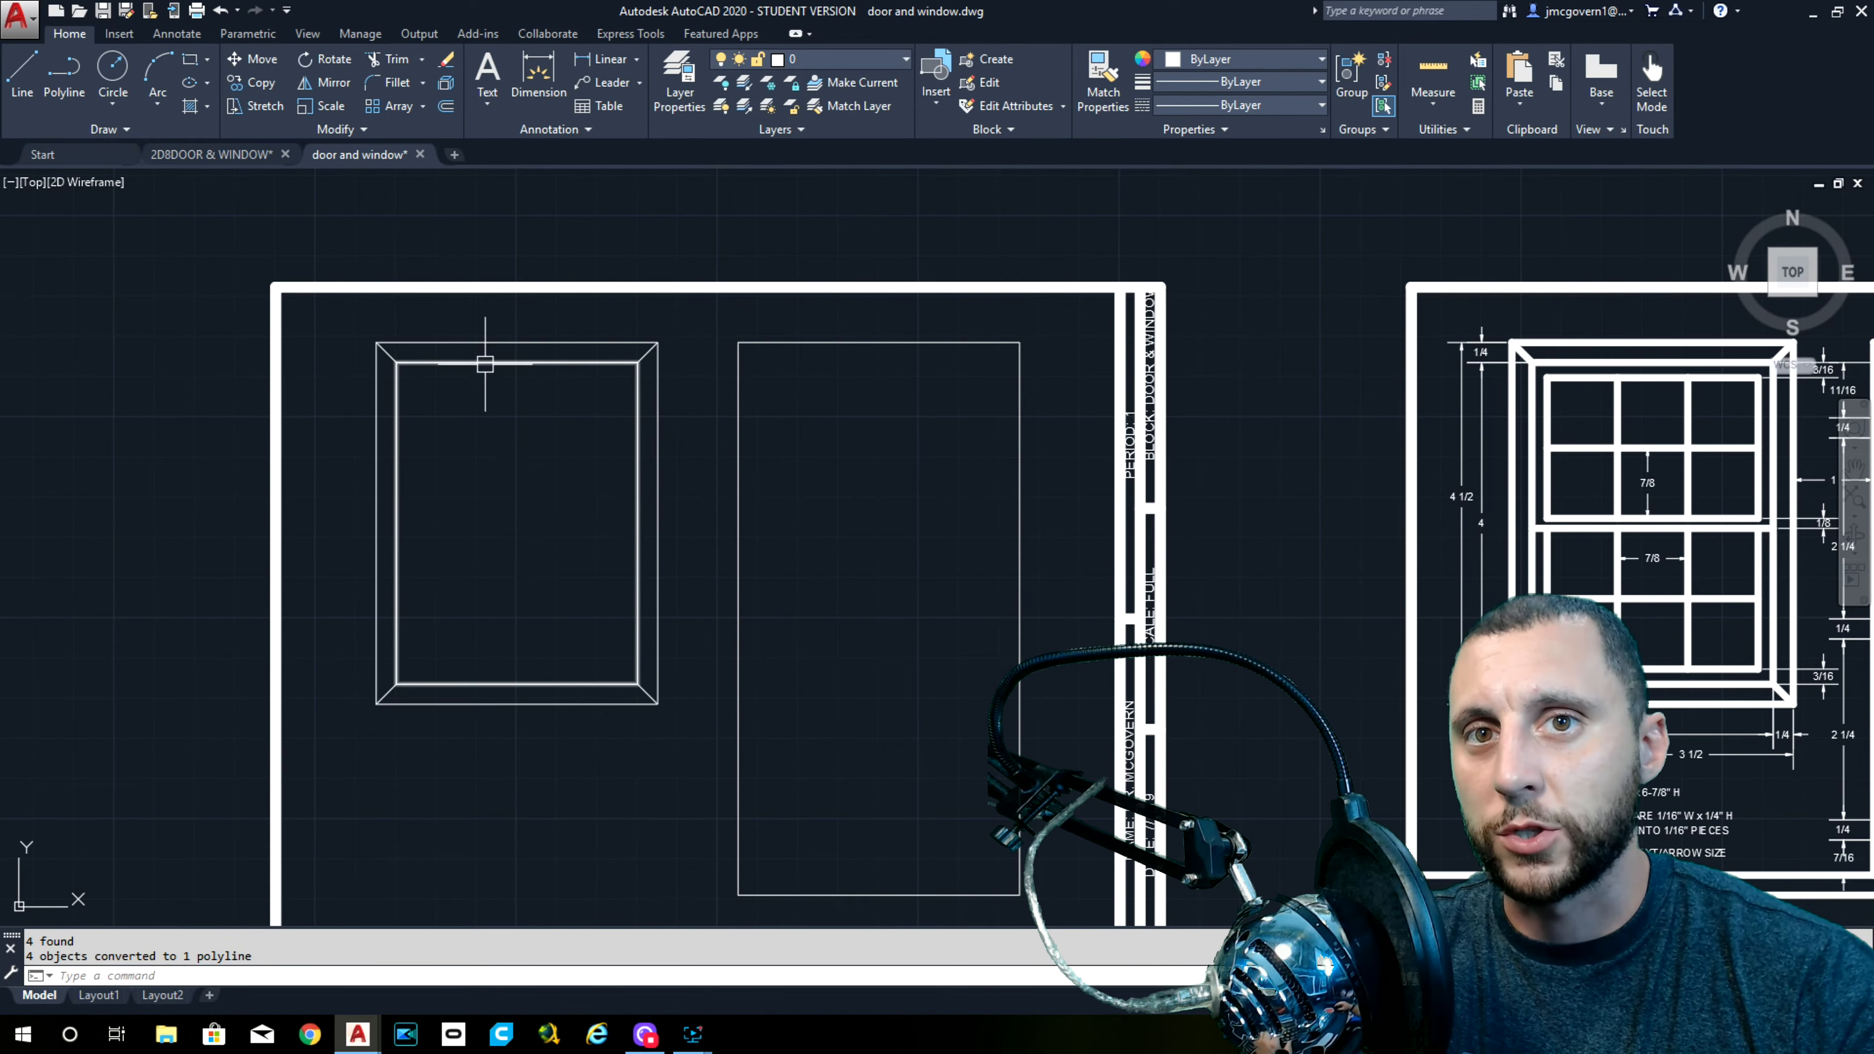
Offset the window's joined inner frame polyline inward by 0.1875
{"action": "left_click", "coordinate": [448, 105]}
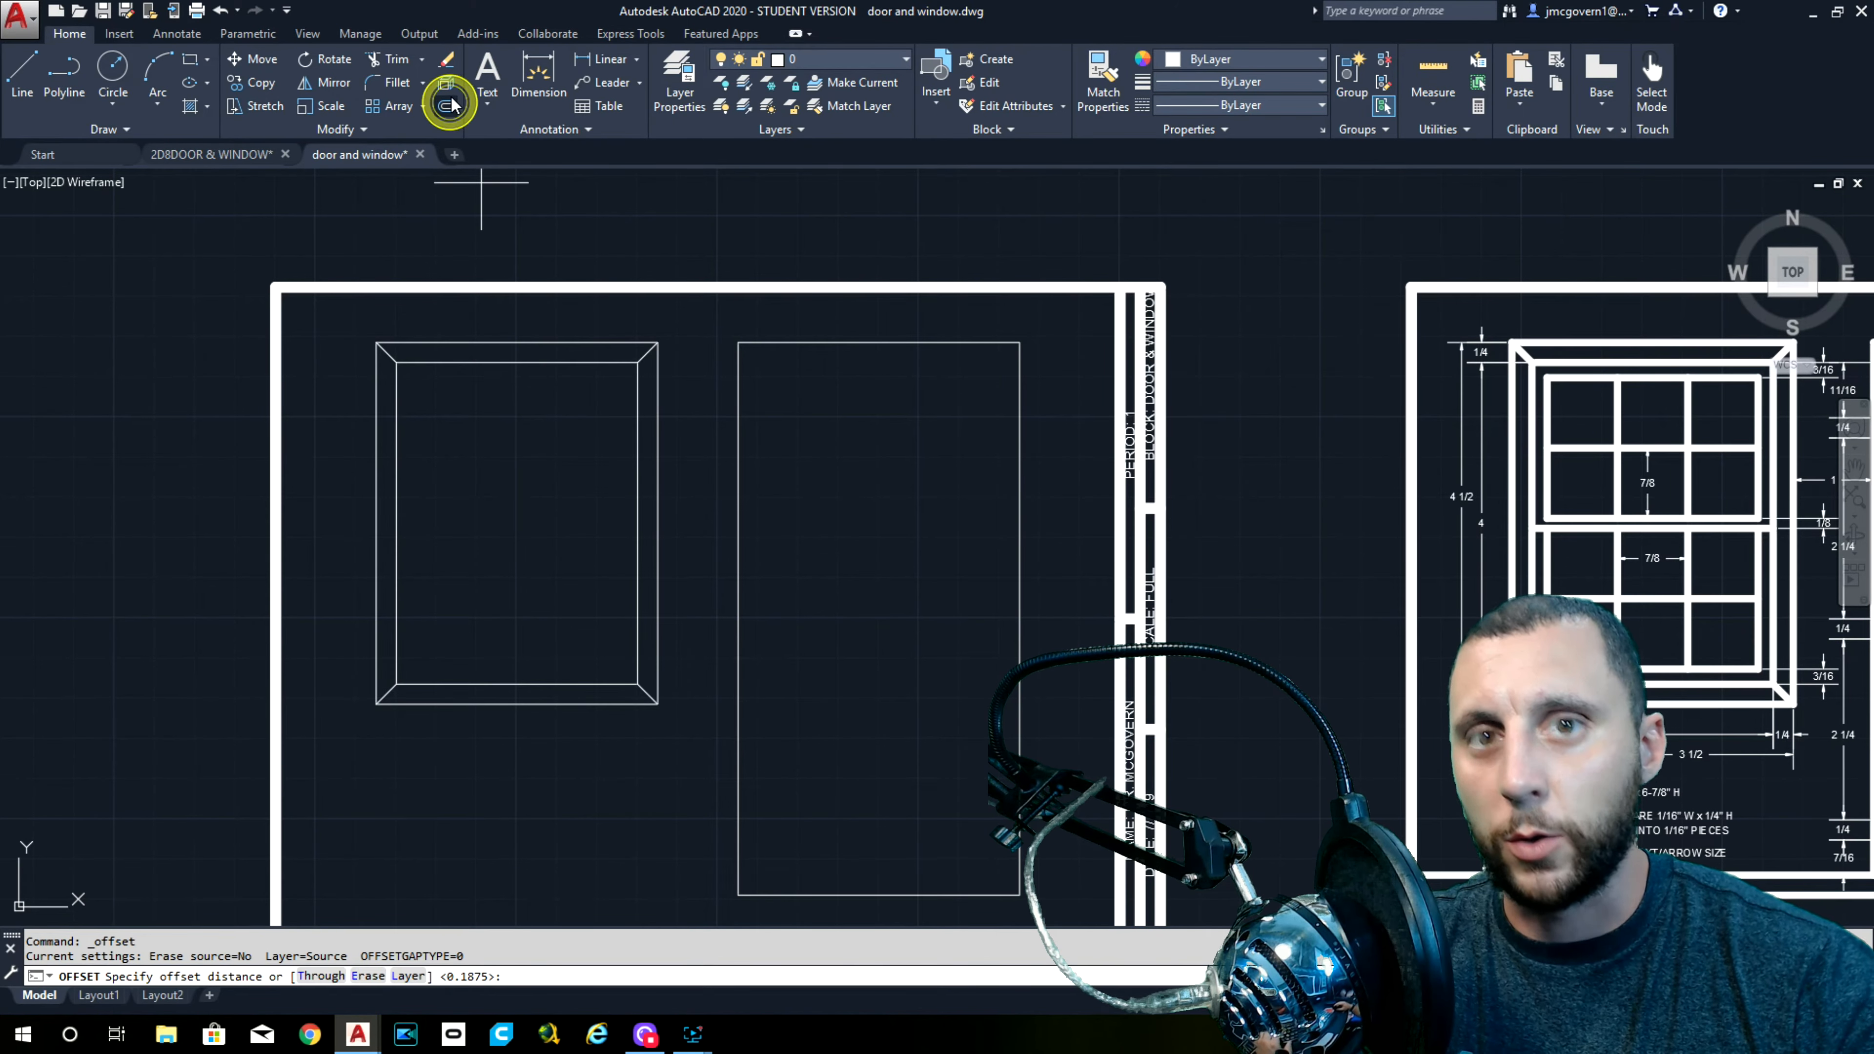
{"action": "key", "text": "Return"}
{"action": "left_click", "coordinate": [493, 362]}
{"action": "left_click", "coordinate": [507, 452]}
{"action": "key", "text": "Escape"}
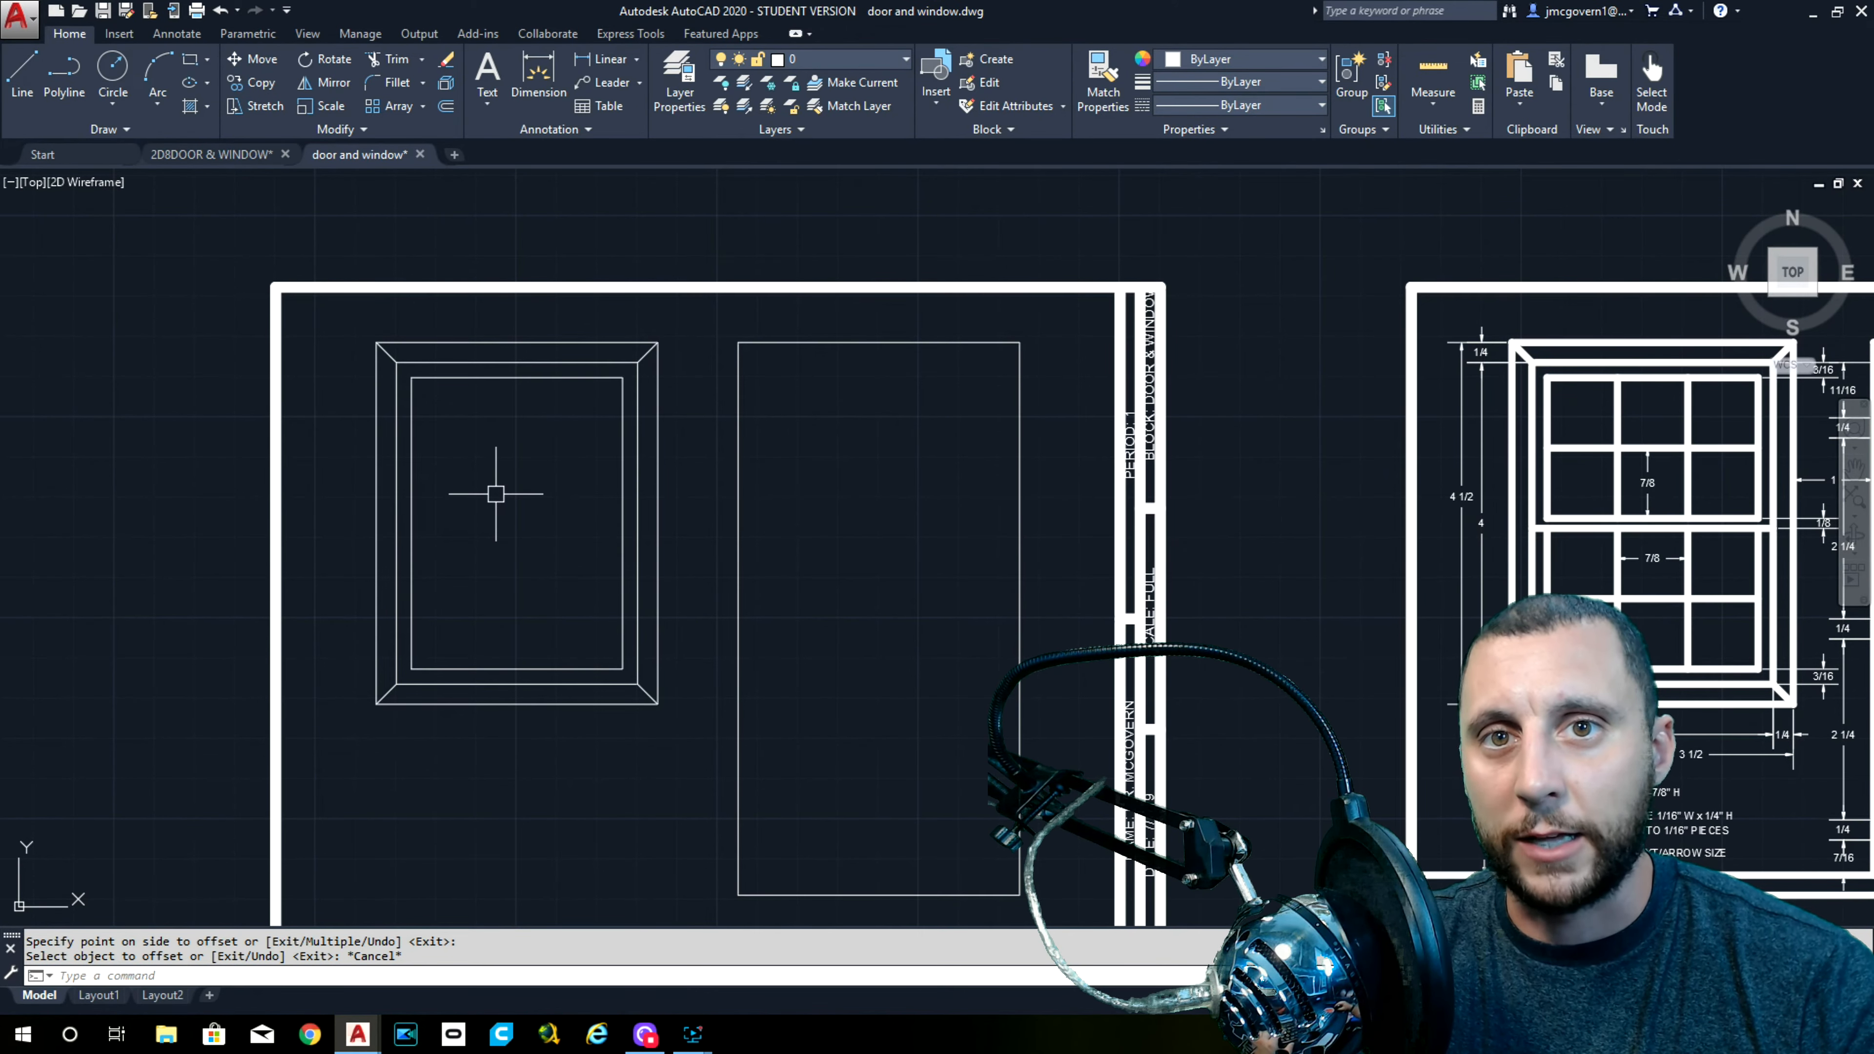
Explode the window's new innermost rectangle into separate lines
{"action": "left_click", "coordinate": [532, 379]}
{"action": "type", "text": "EXPLODE"}
{"action": "key", "text": "Return"}
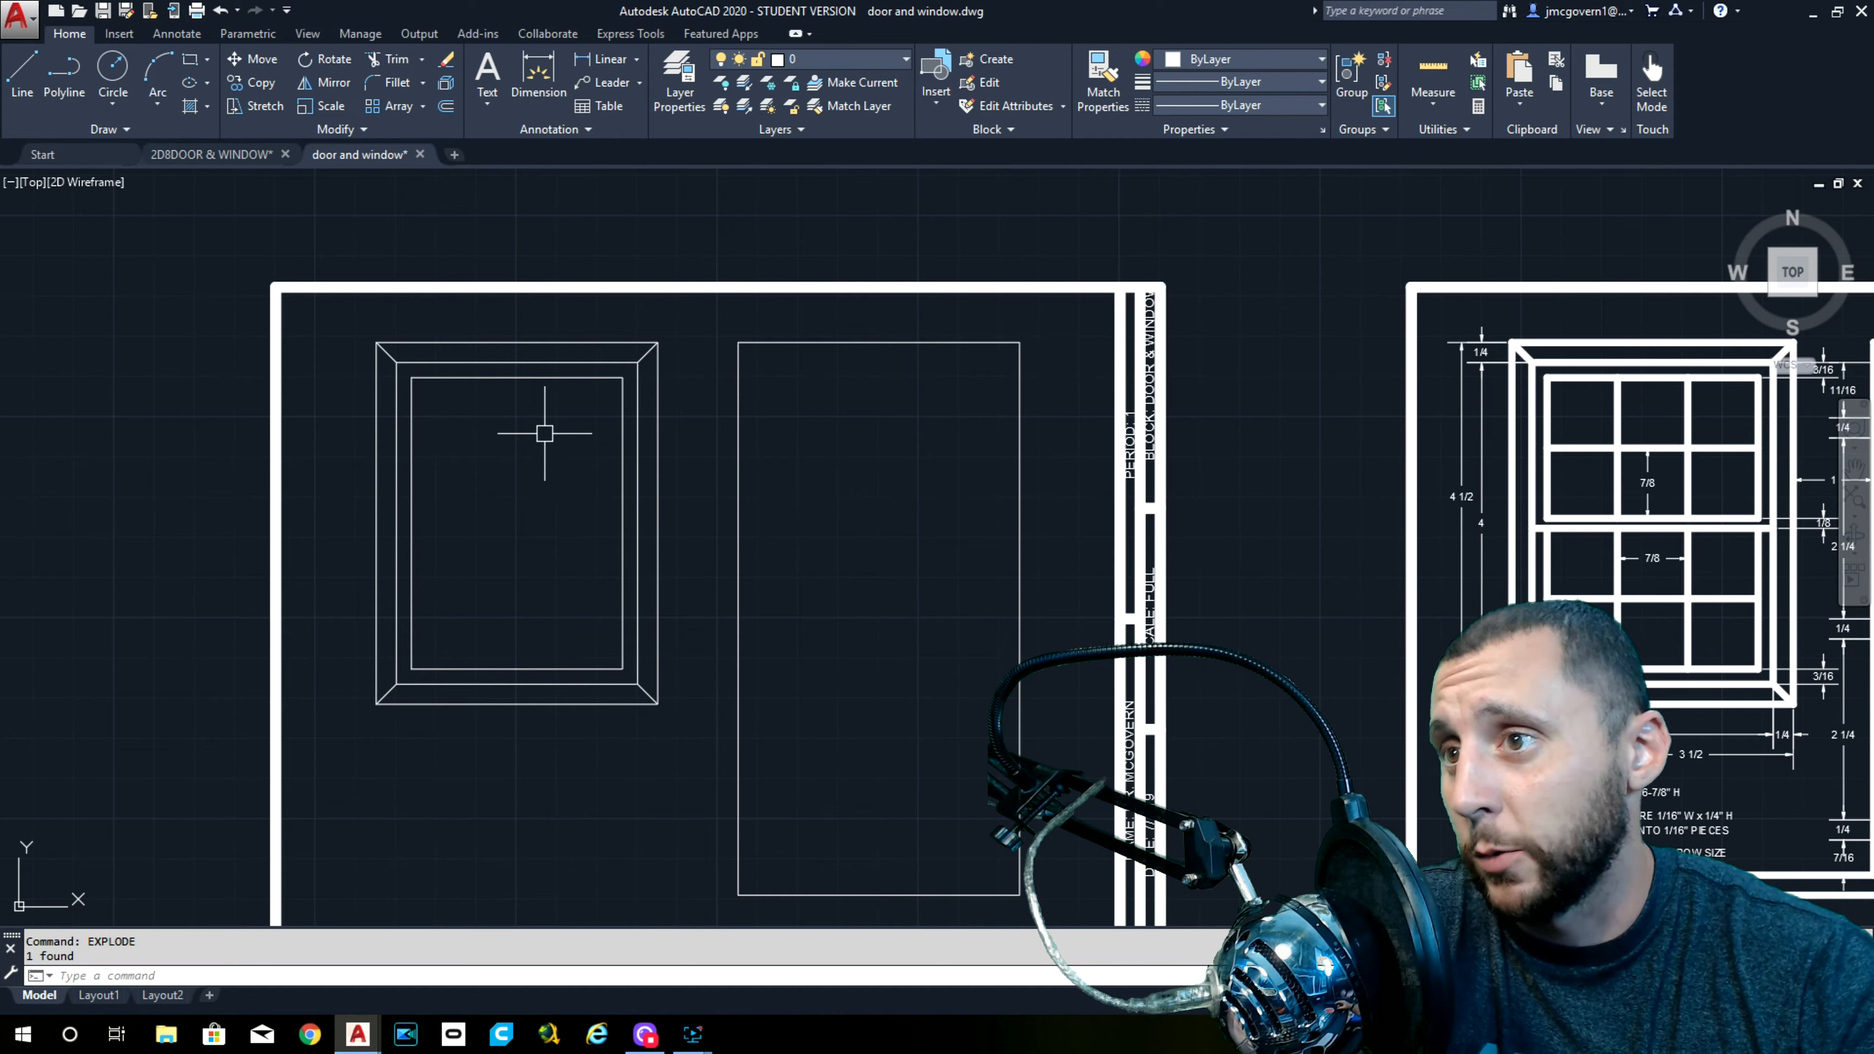
Offset the innermost rectangle's top edge downward and bottom edge upward by 7/8, twice each, for the horizontal pane lines
{"action": "left_click", "coordinate": [447, 105]}
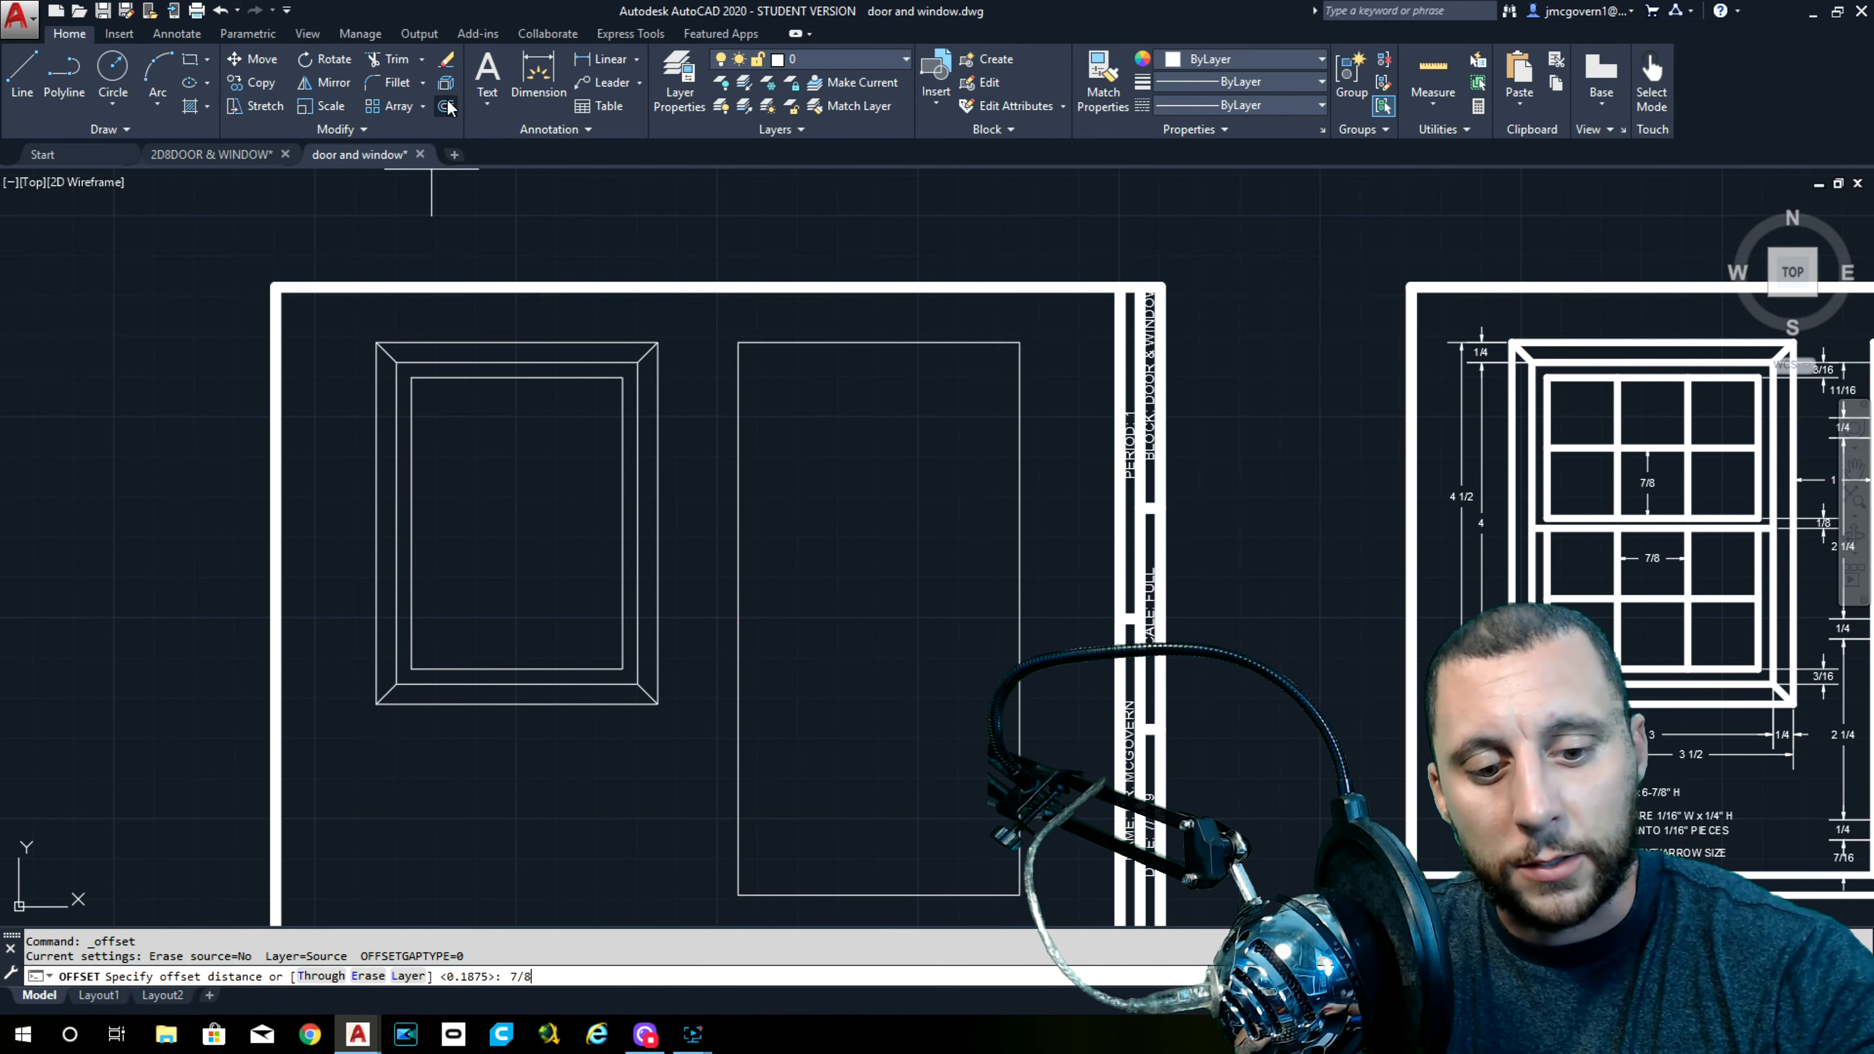
{"action": "key", "text": "Return"}
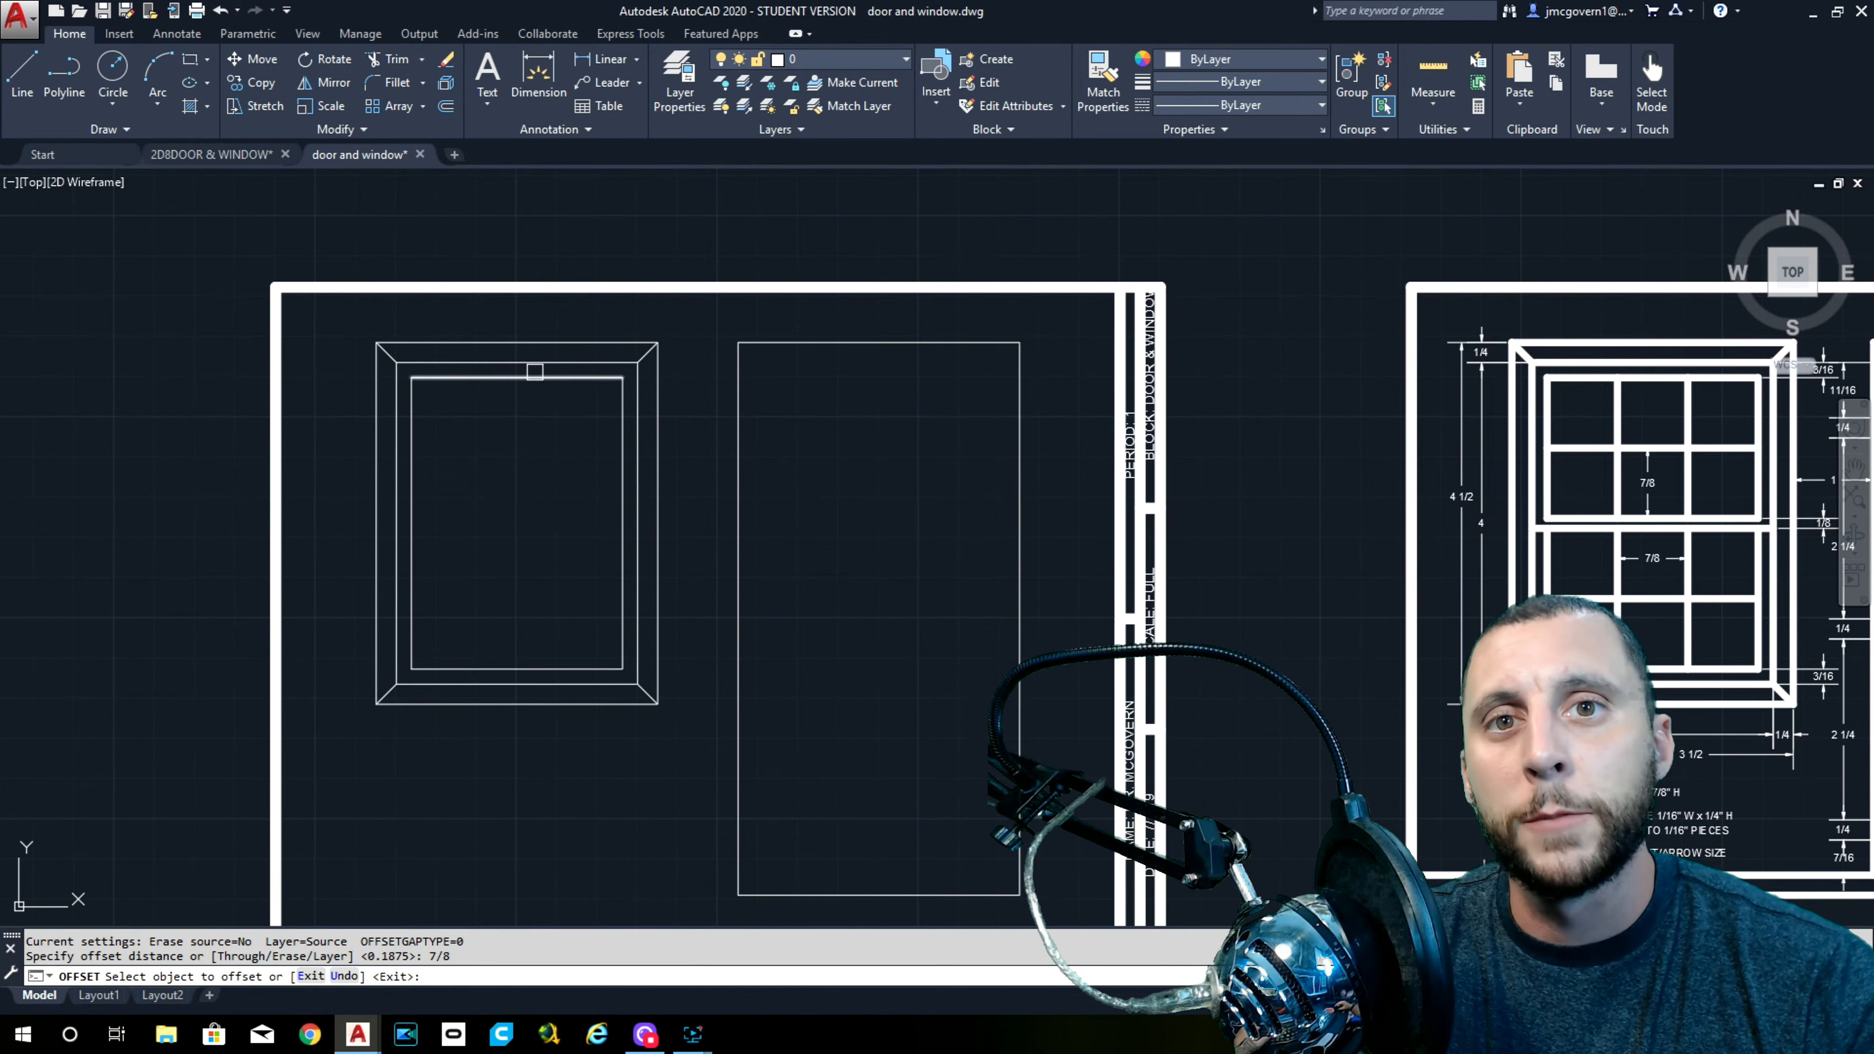
{"action": "left_click", "coordinate": [534, 377]}
{"action": "left_click", "coordinate": [539, 436]}
{"action": "left_click", "coordinate": [536, 448]}
{"action": "left_click", "coordinate": [539, 519]}
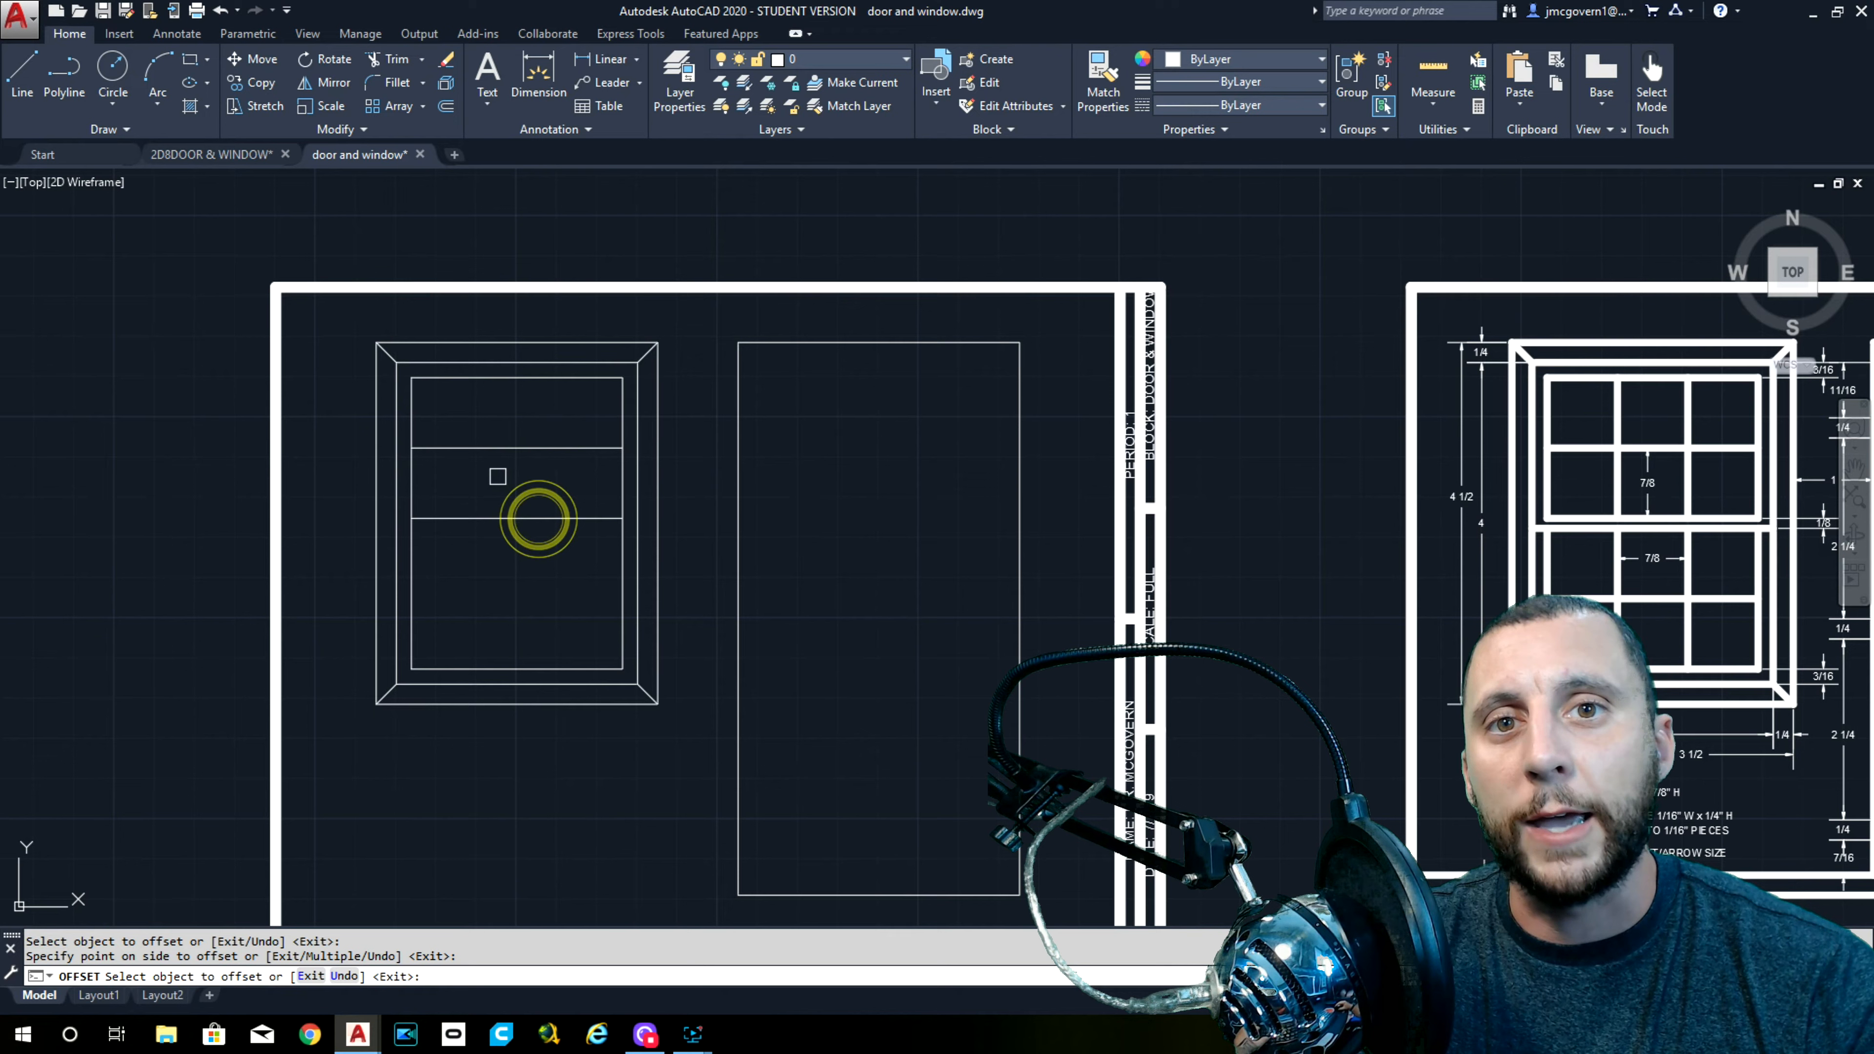
{"action": "left_click", "coordinate": [529, 670]}
{"action": "left_click", "coordinate": [536, 620]}
{"action": "left_click", "coordinate": [515, 599]}
{"action": "left_click", "coordinate": [507, 565]}
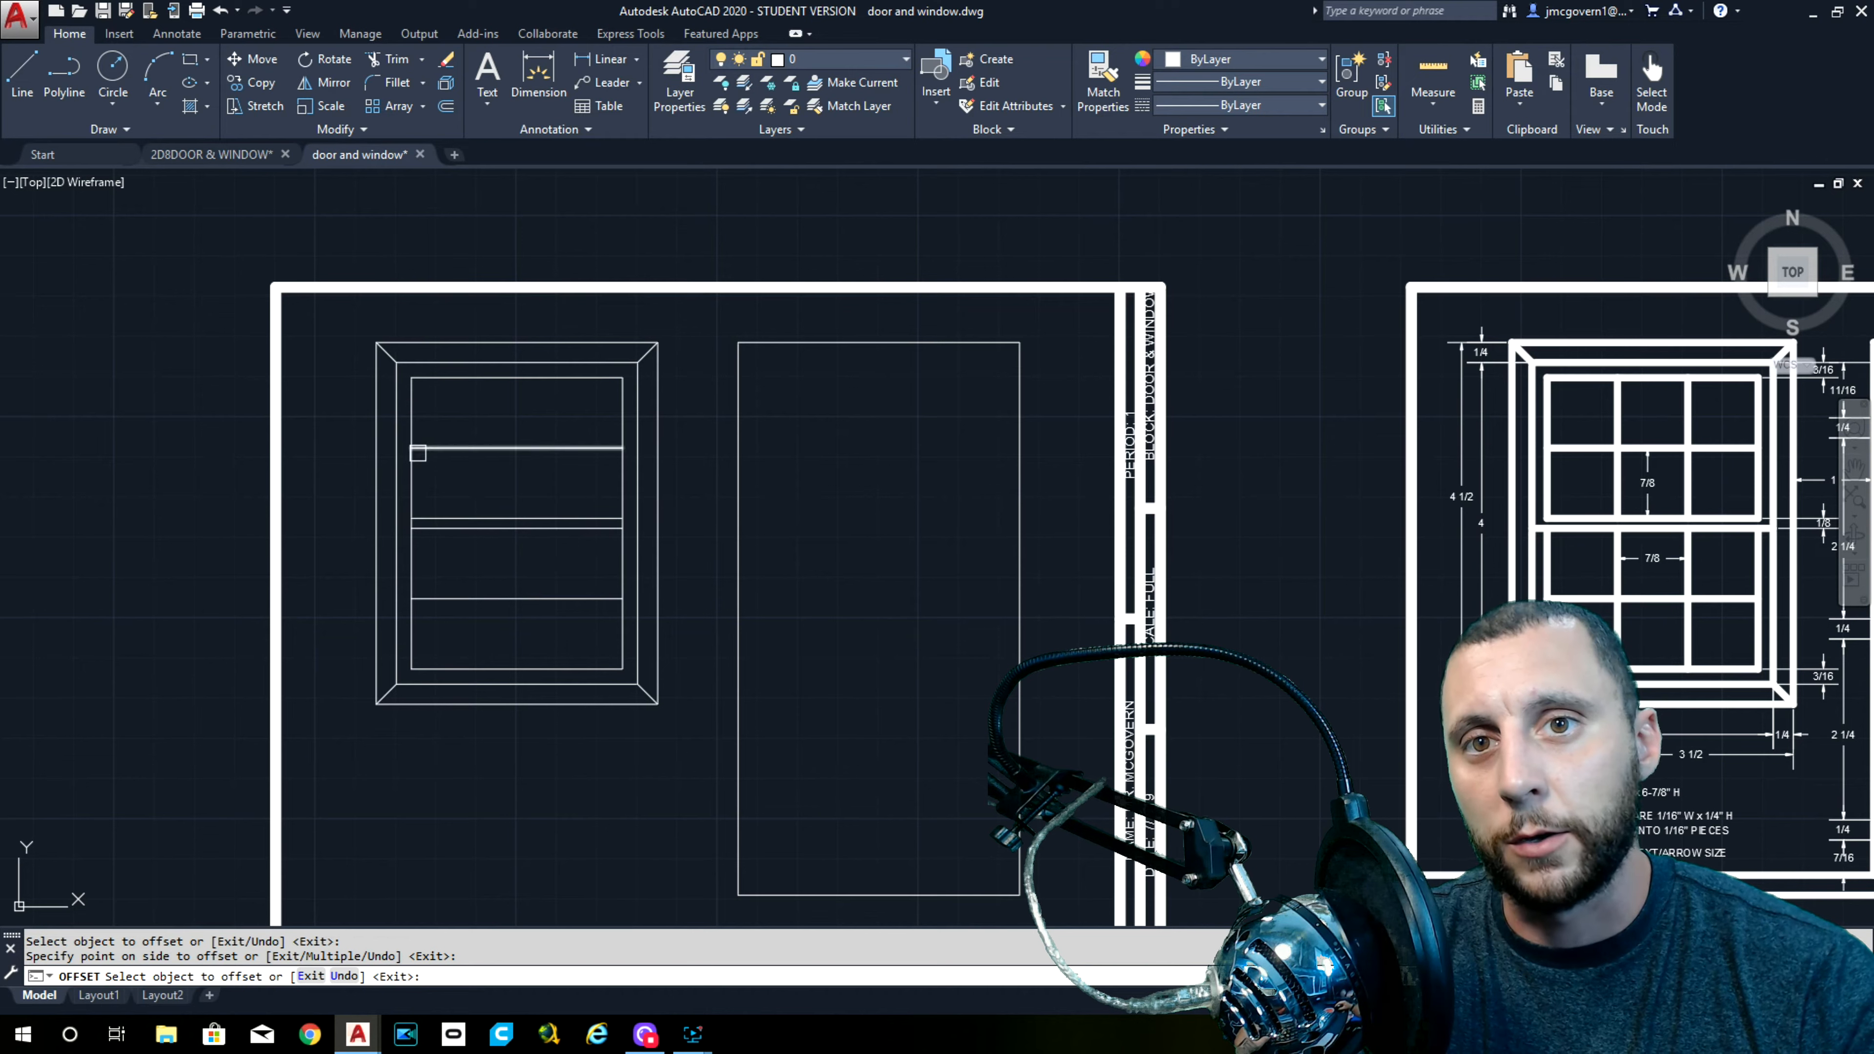
Offset the innermost rectangle's left and right edges inward by 7/8 for the vertical pane lines
{"action": "left_click", "coordinate": [415, 472]}
{"action": "left_click", "coordinate": [486, 478]}
{"action": "left_click", "coordinate": [626, 471]}
{"action": "left_click", "coordinate": [553, 472]}
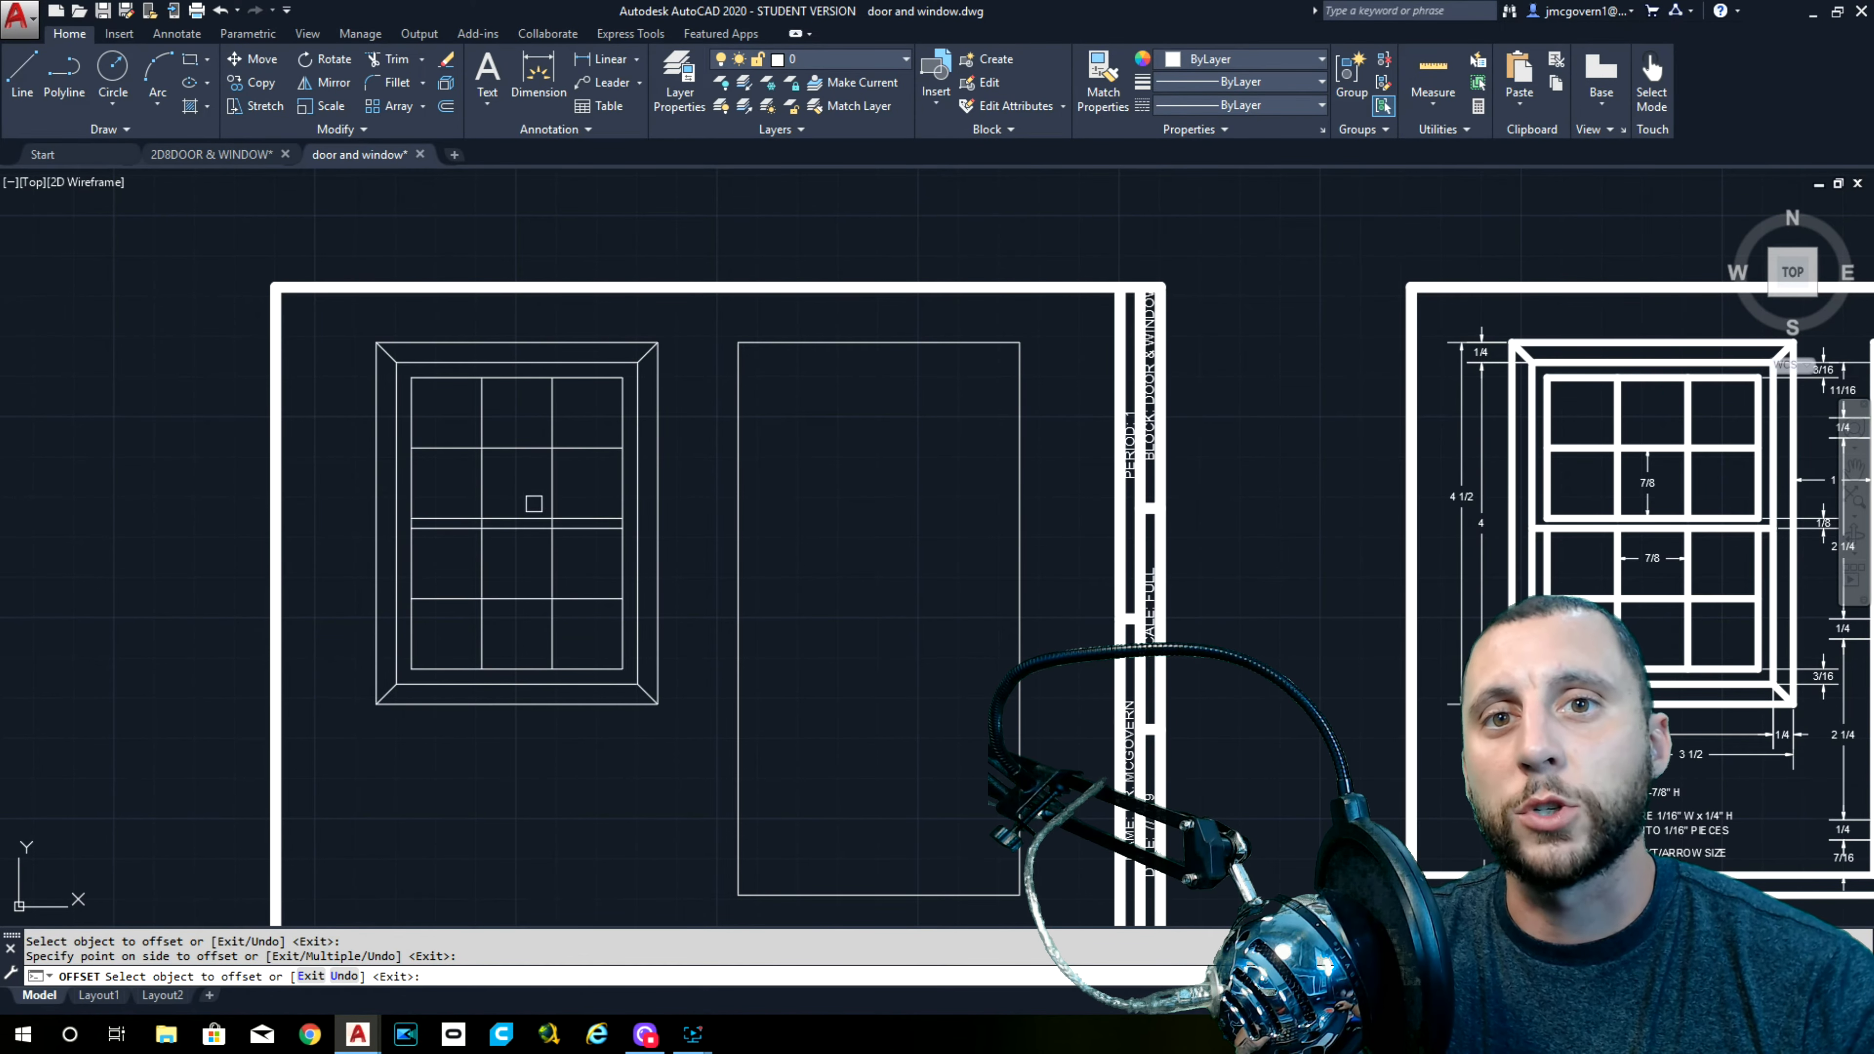
{"action": "key", "text": "Escape"}
Trim the two vertical pane lines out of the narrow gap between the window's two middle horizontal lines
{"action": "scroll", "coordinate": [528, 444], "scroll_direction": "up", "scroll_amount": 5}
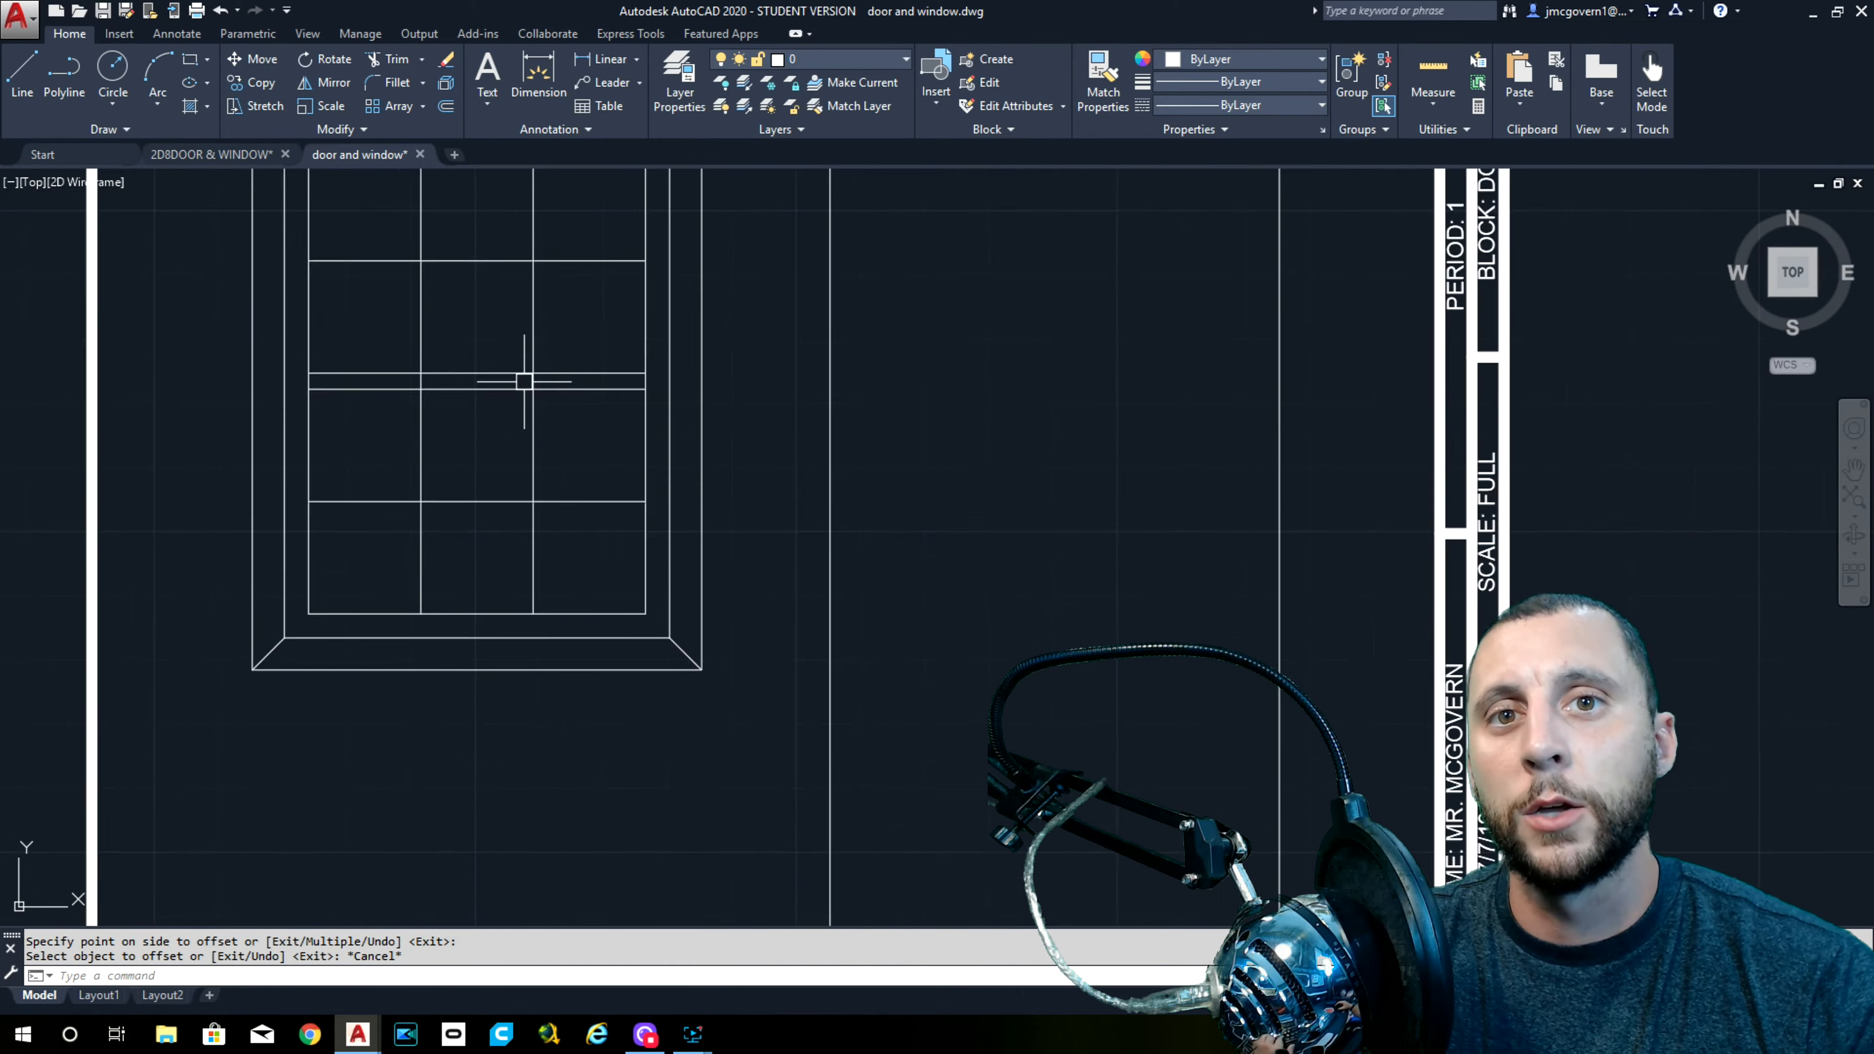
{"action": "type", "text": "T"}
{"action": "key", "text": "Return"}
{"action": "left_click", "coordinate": [577, 367]}
{"action": "left_click", "coordinate": [240, 375]}
{"action": "scroll", "coordinate": [296, 376], "scroll_direction": "down", "scroll_amount": 4}
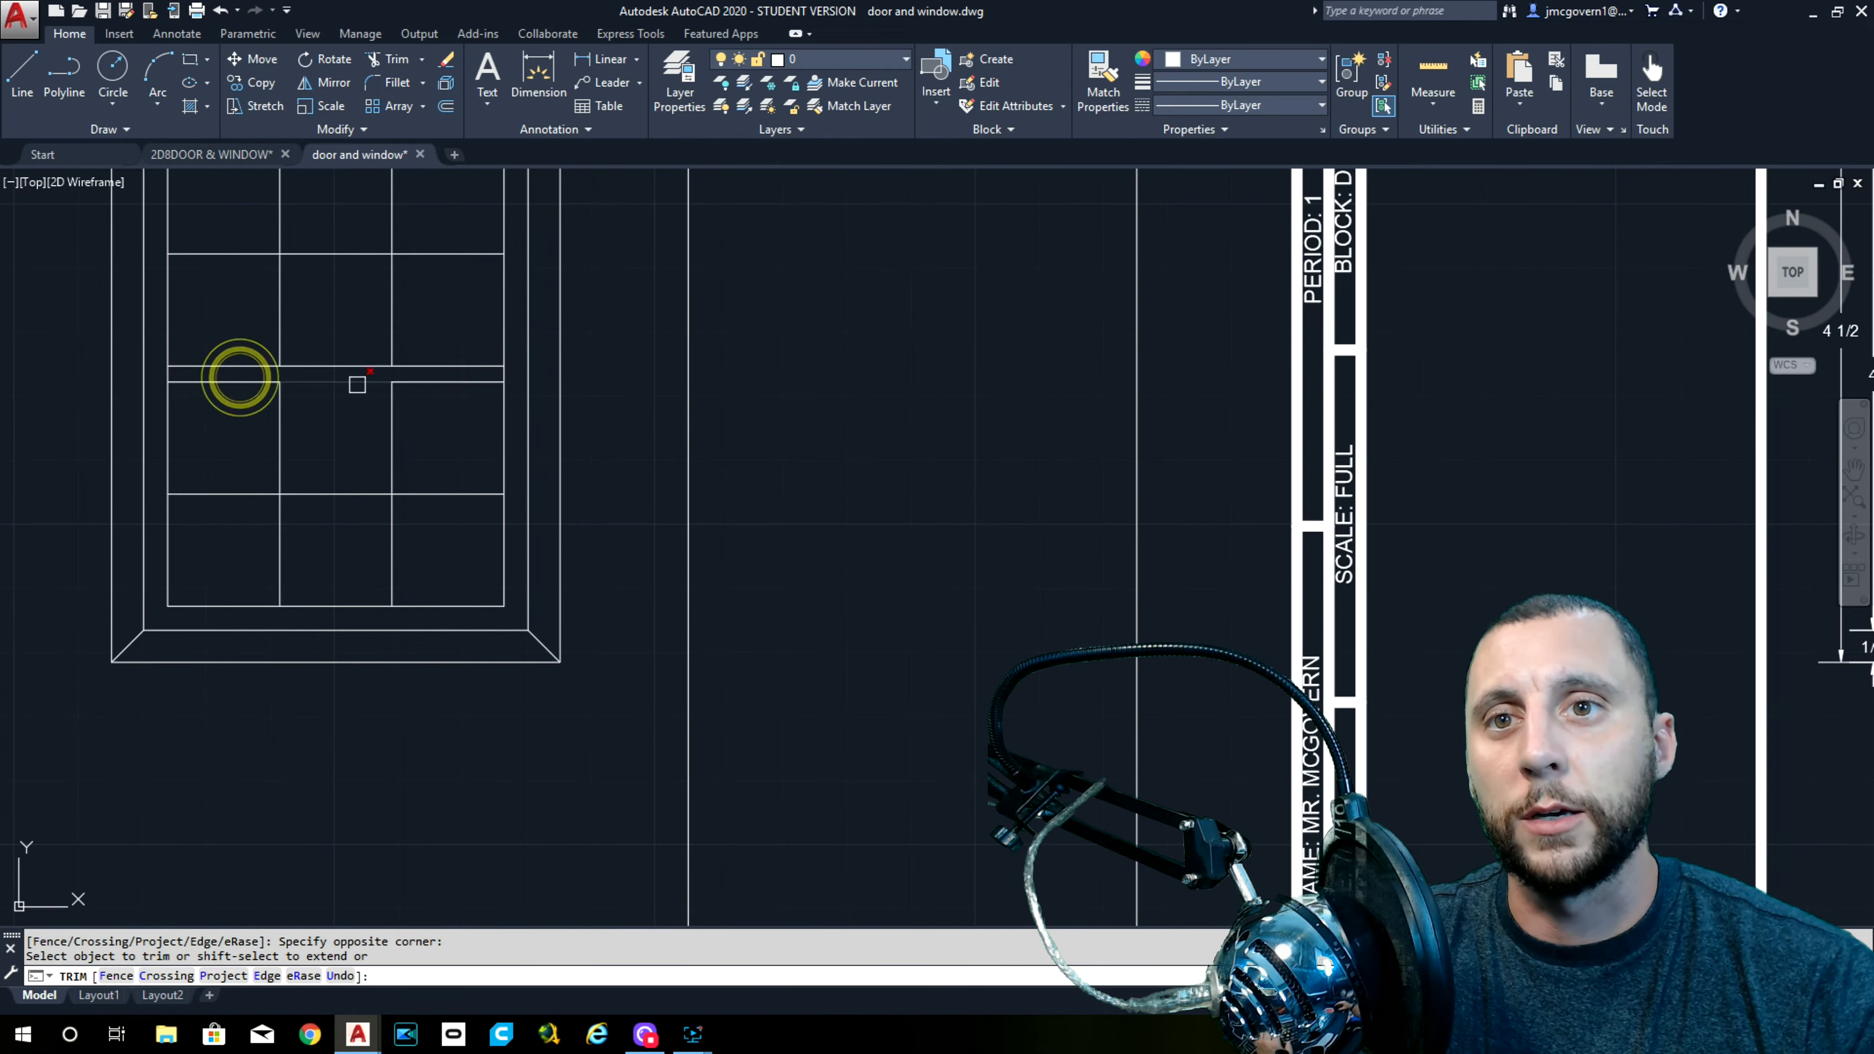
{"action": "key", "text": "Escape"}
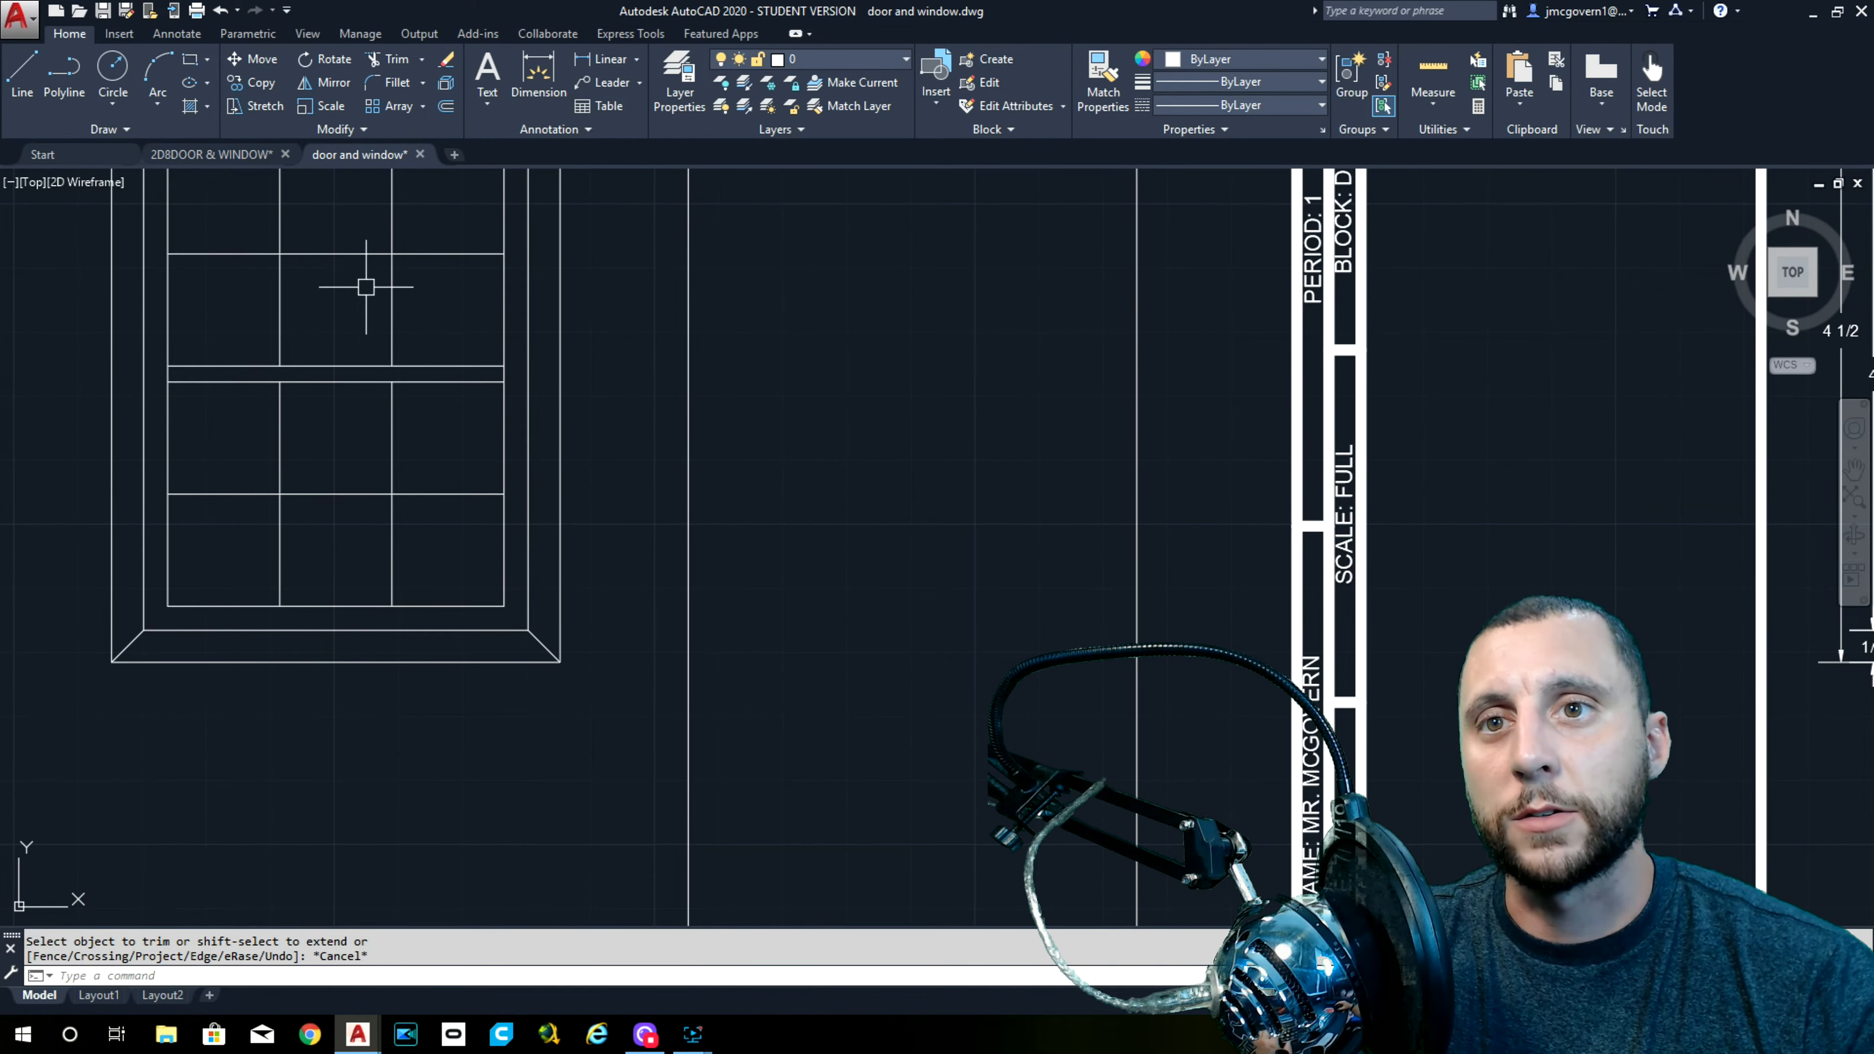
Examine how the middle rail lines meet the window frame in the reference drawing
{"action": "scroll", "coordinate": [355, 287], "scroll_direction": "down", "scroll_amount": 5}
{"action": "middle_click_drag", "start_coordinate": [1106, 362], "coordinate": [745, 412]}
{"action": "scroll", "coordinate": [743, 409], "scroll_direction": "up", "scroll_amount": 7}
{"action": "scroll", "coordinate": [685, 377], "scroll_direction": "up", "scroll_amount": 2}
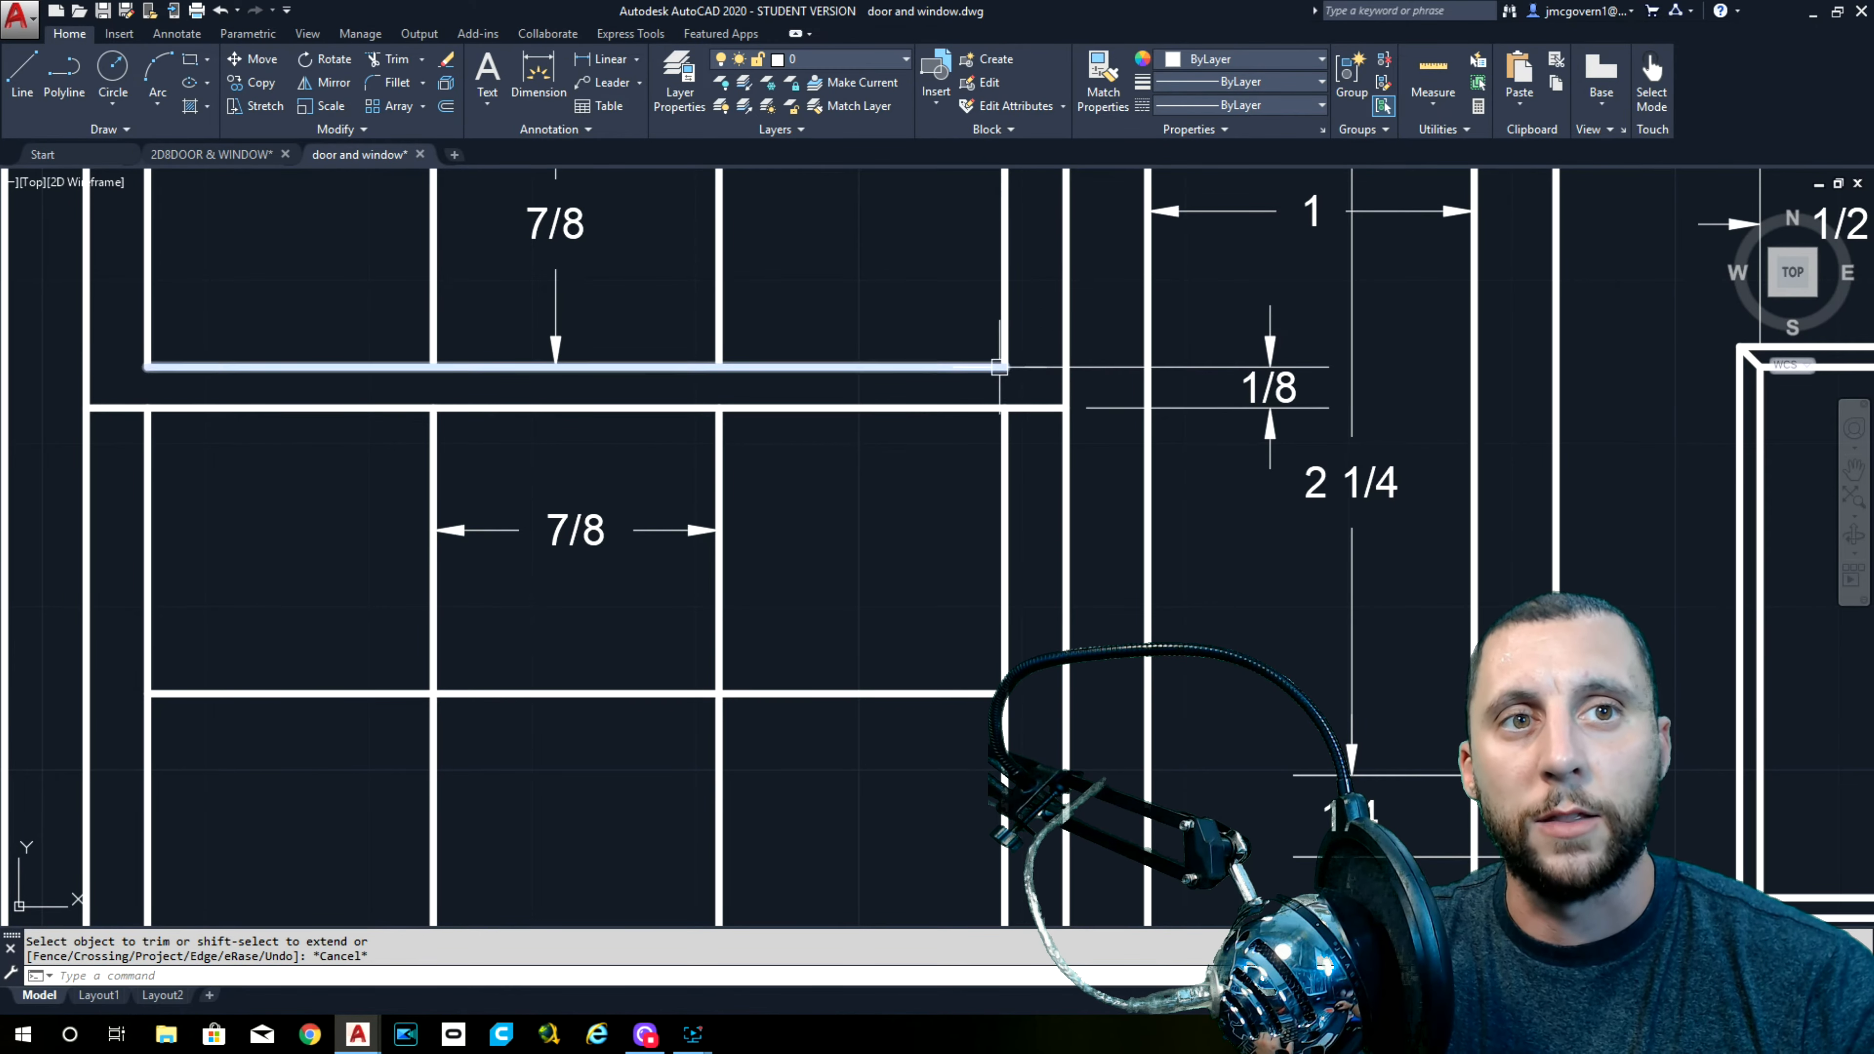
{"action": "scroll", "coordinate": [1043, 343], "scroll_direction": "down", "scroll_amount": 2}
{"action": "middle_click_drag", "start_coordinate": [689, 374], "coordinate": [1571, 349]}
{"action": "middle_click_drag", "start_coordinate": [724, 411], "coordinate": [1536, 411]}
{"action": "scroll", "coordinate": [631, 337], "scroll_direction": "up", "scroll_amount": 4}
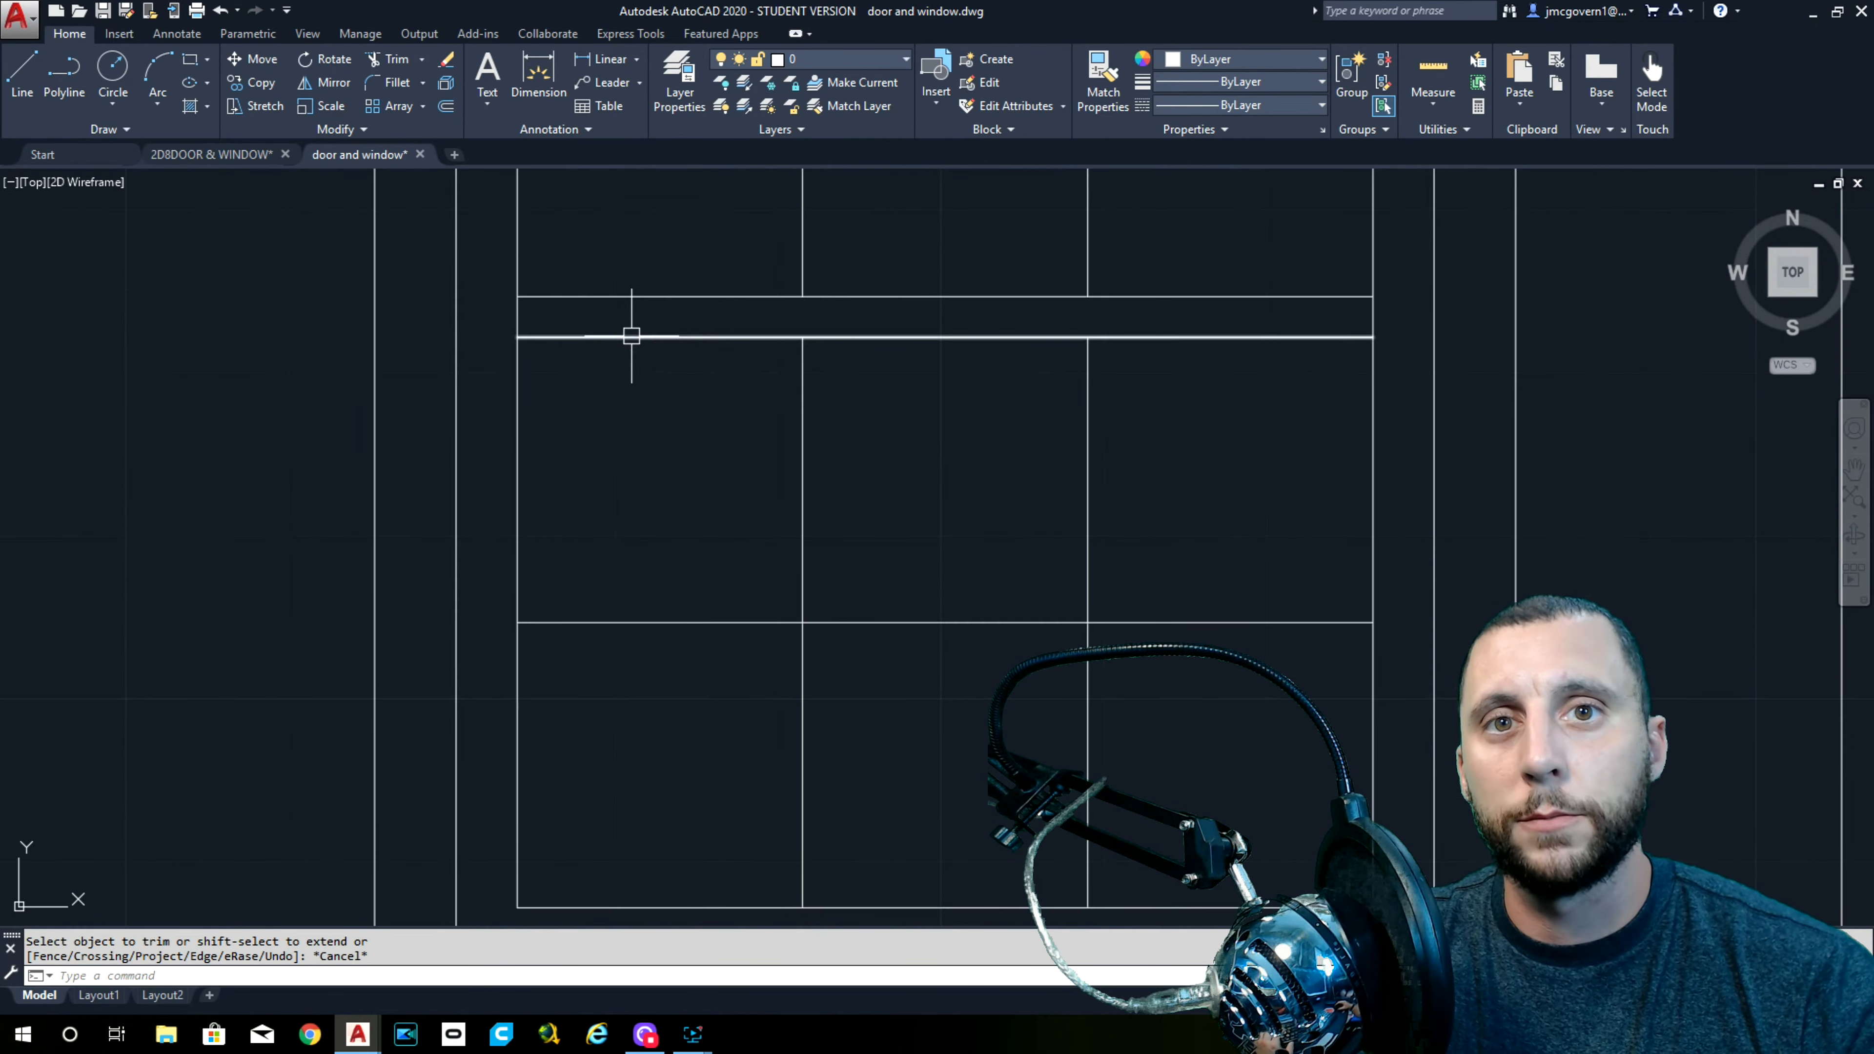
Stretch both ends of the lower middle rail line out to the sides of the inner window frame
{"action": "left_click", "coordinate": [632, 337]}
{"action": "left_click", "coordinate": [517, 337]}
{"action": "left_click", "coordinate": [457, 337]}
{"action": "key", "text": "Escape"}
{"action": "left_click", "coordinate": [1322, 315]}
{"action": "left_click", "coordinate": [1279, 377]}
{"action": "left_click", "coordinate": [1373, 337]}
{"action": "left_click", "coordinate": [1432, 336]}
{"action": "key", "text": "Escape"}
Trim the pane outline's side edges between the two middle rail lines
{"action": "type", "text": "TR"}
{"action": "key", "text": "Return"}
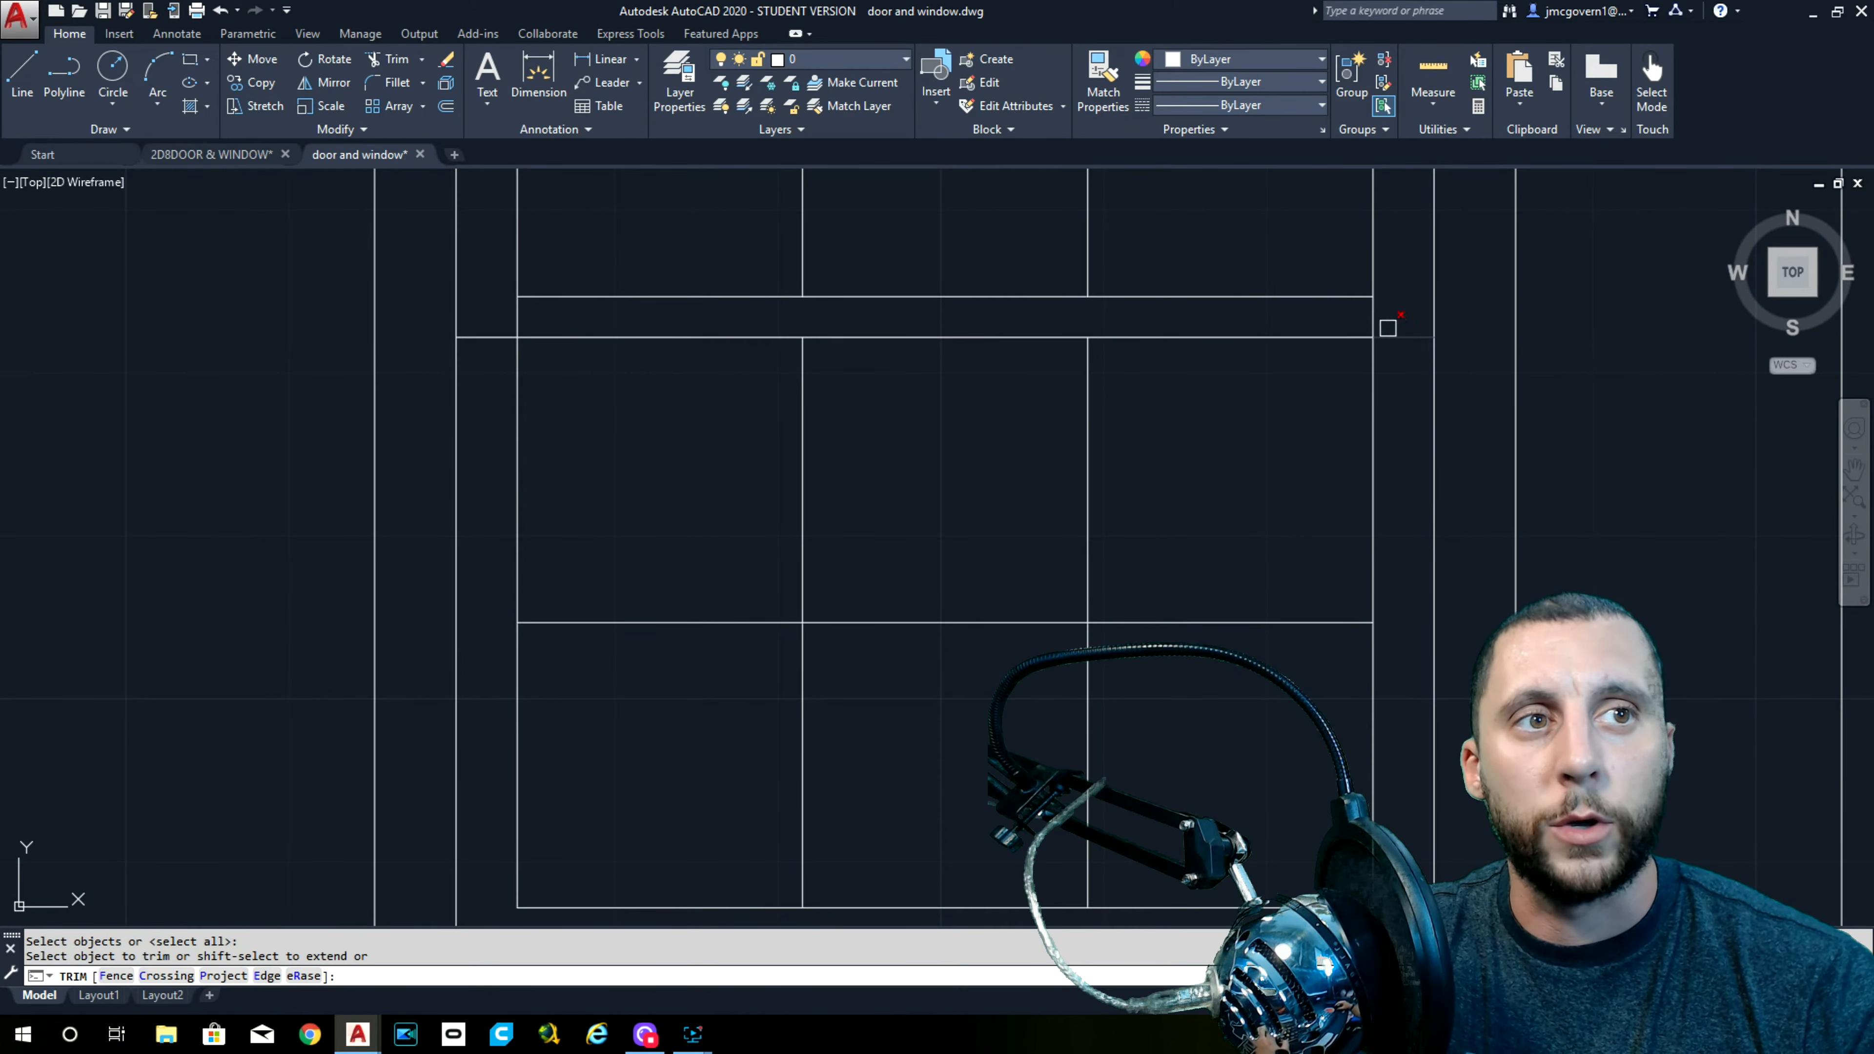
{"action": "left_click", "coordinate": [1375, 316]}
{"action": "scroll", "coordinate": [705, 334], "scroll_direction": "down", "scroll_amount": 5}
{"action": "key", "text": "Escape"}
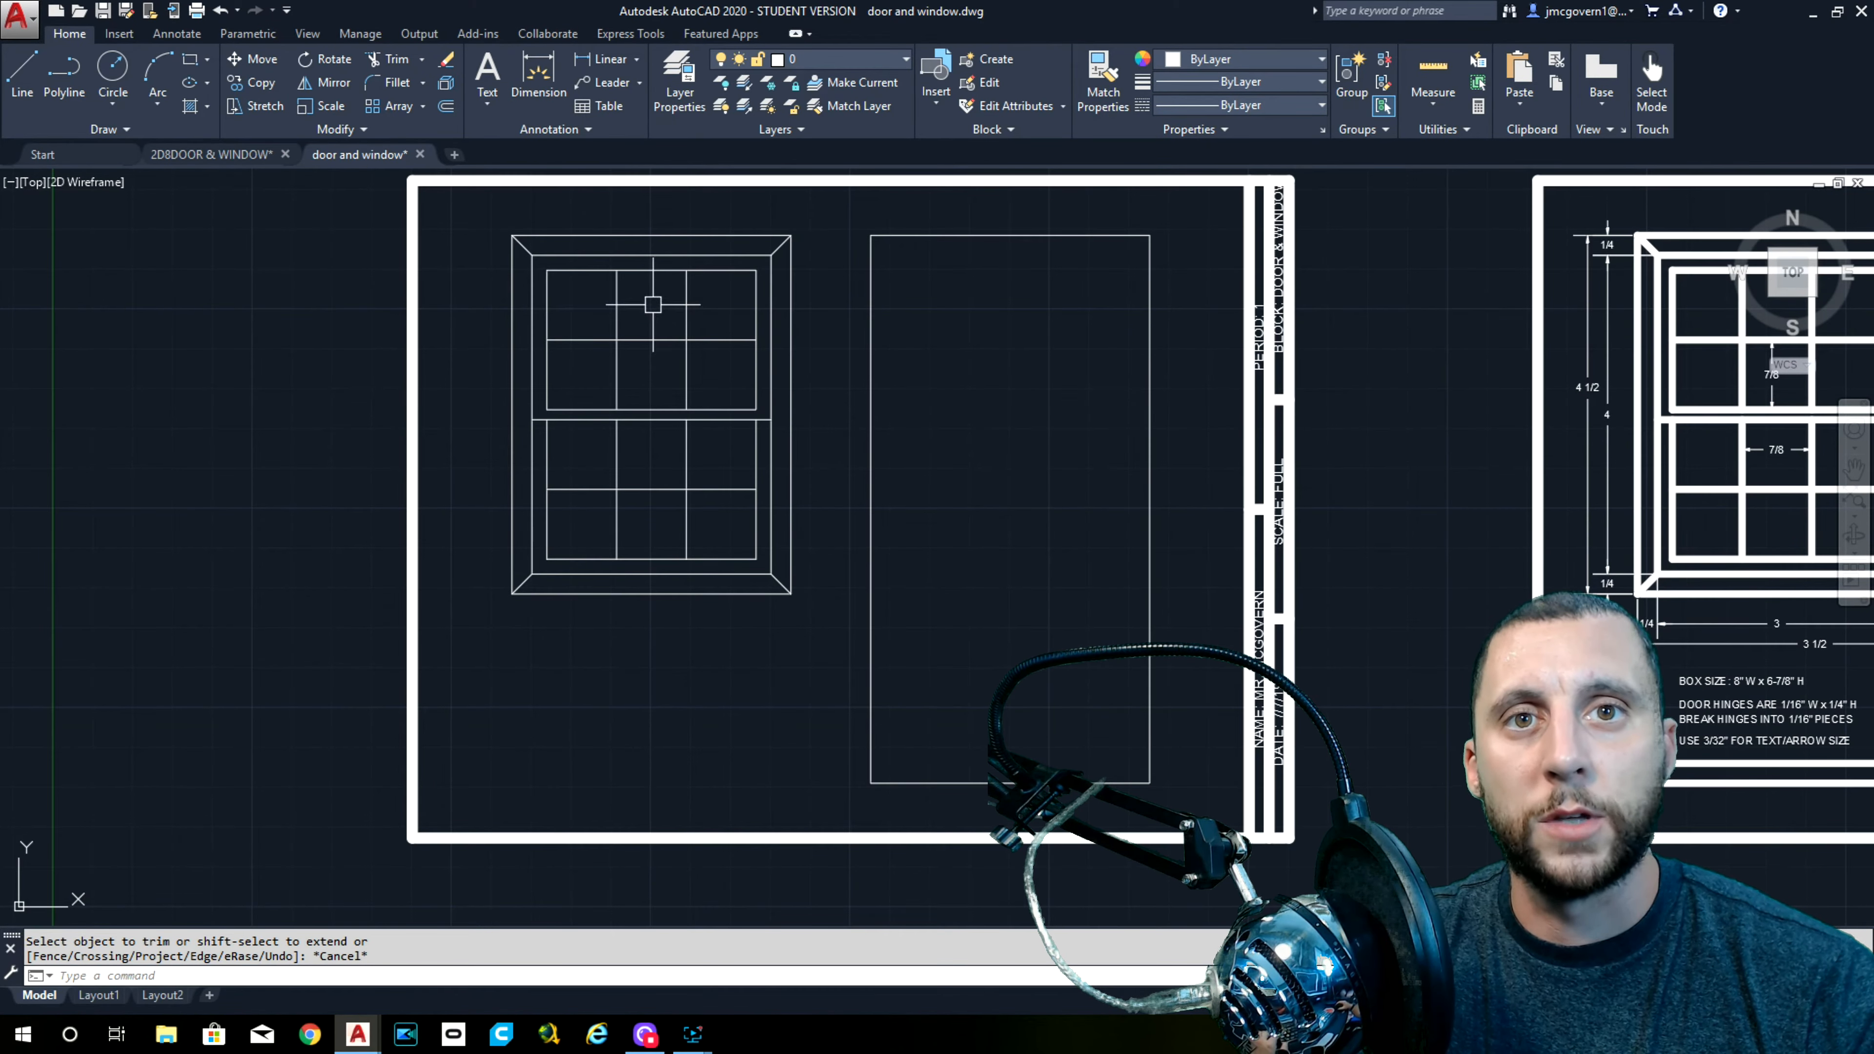
Set the lineweight of the whole window to 0.70 mm
{"action": "left_click", "coordinate": [494, 207]}
{"action": "left_click", "coordinate": [820, 611]}
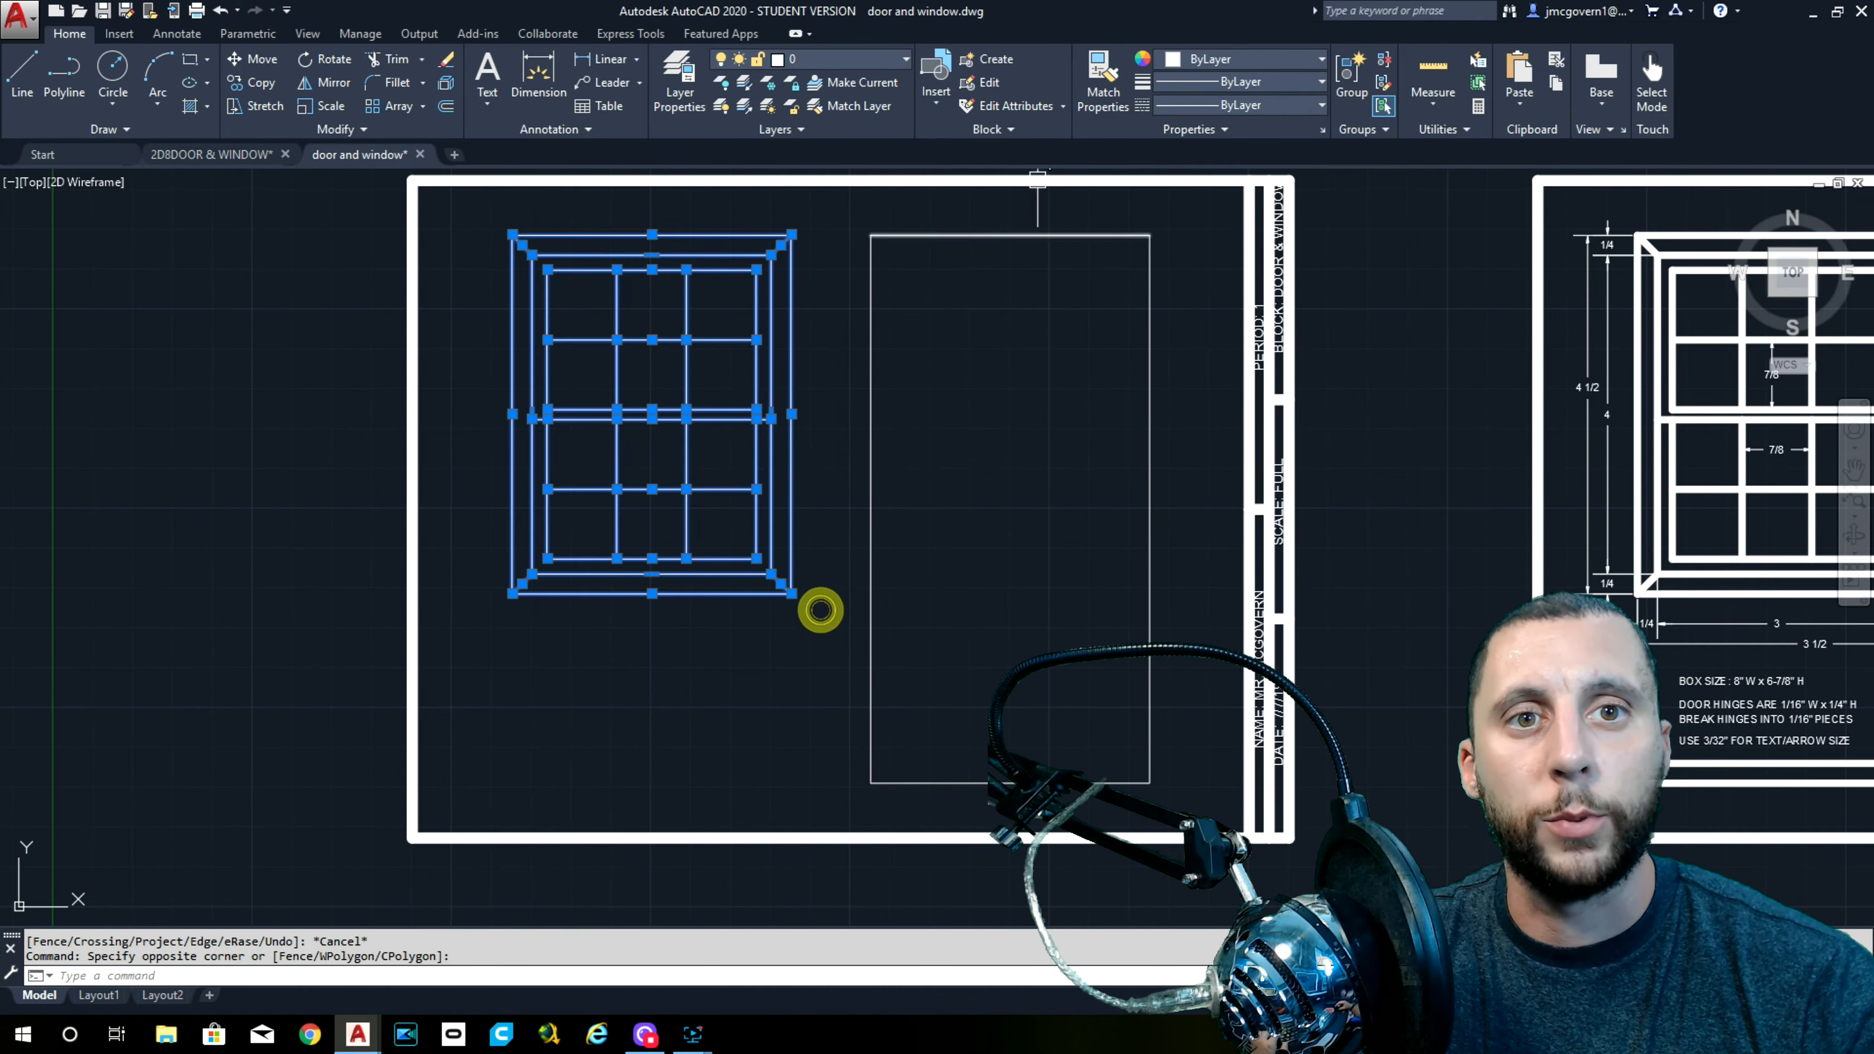
{"action": "left_click", "coordinate": [1259, 104]}
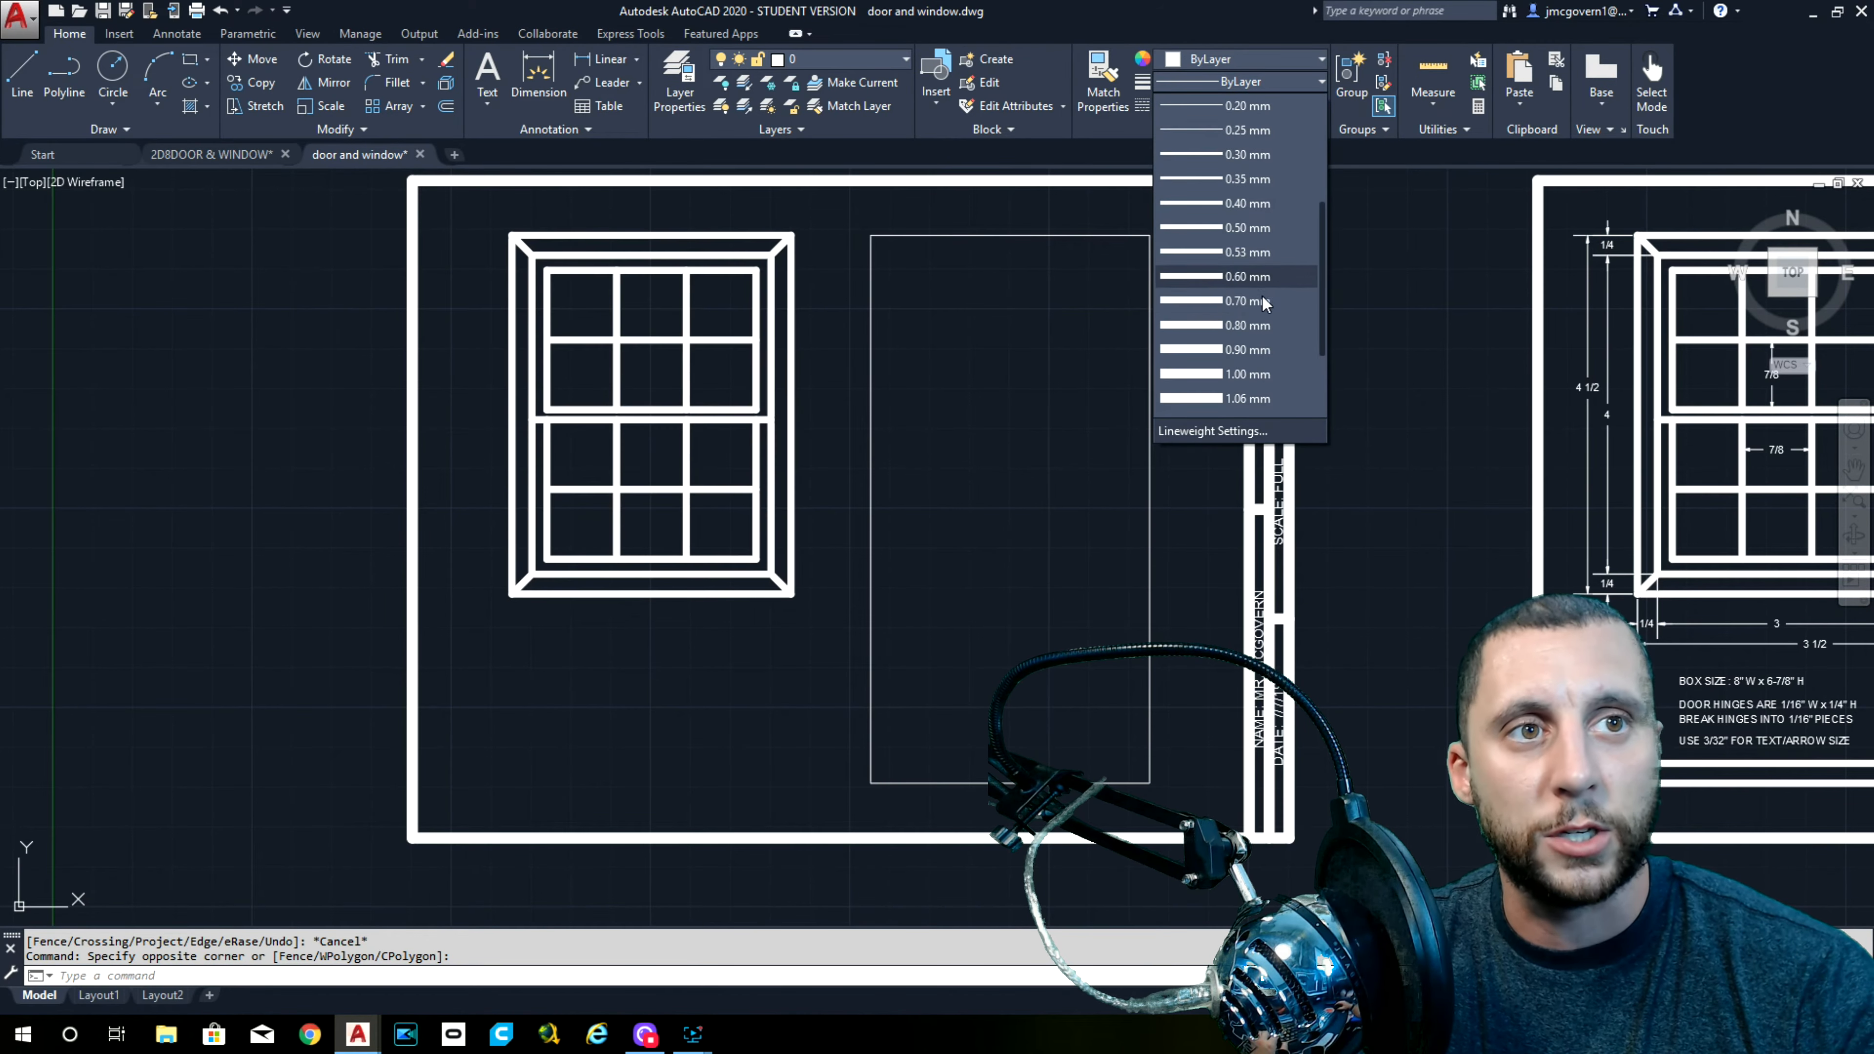
{"action": "left_click", "coordinate": [1247, 301]}
{"action": "key", "text": "Escape"}
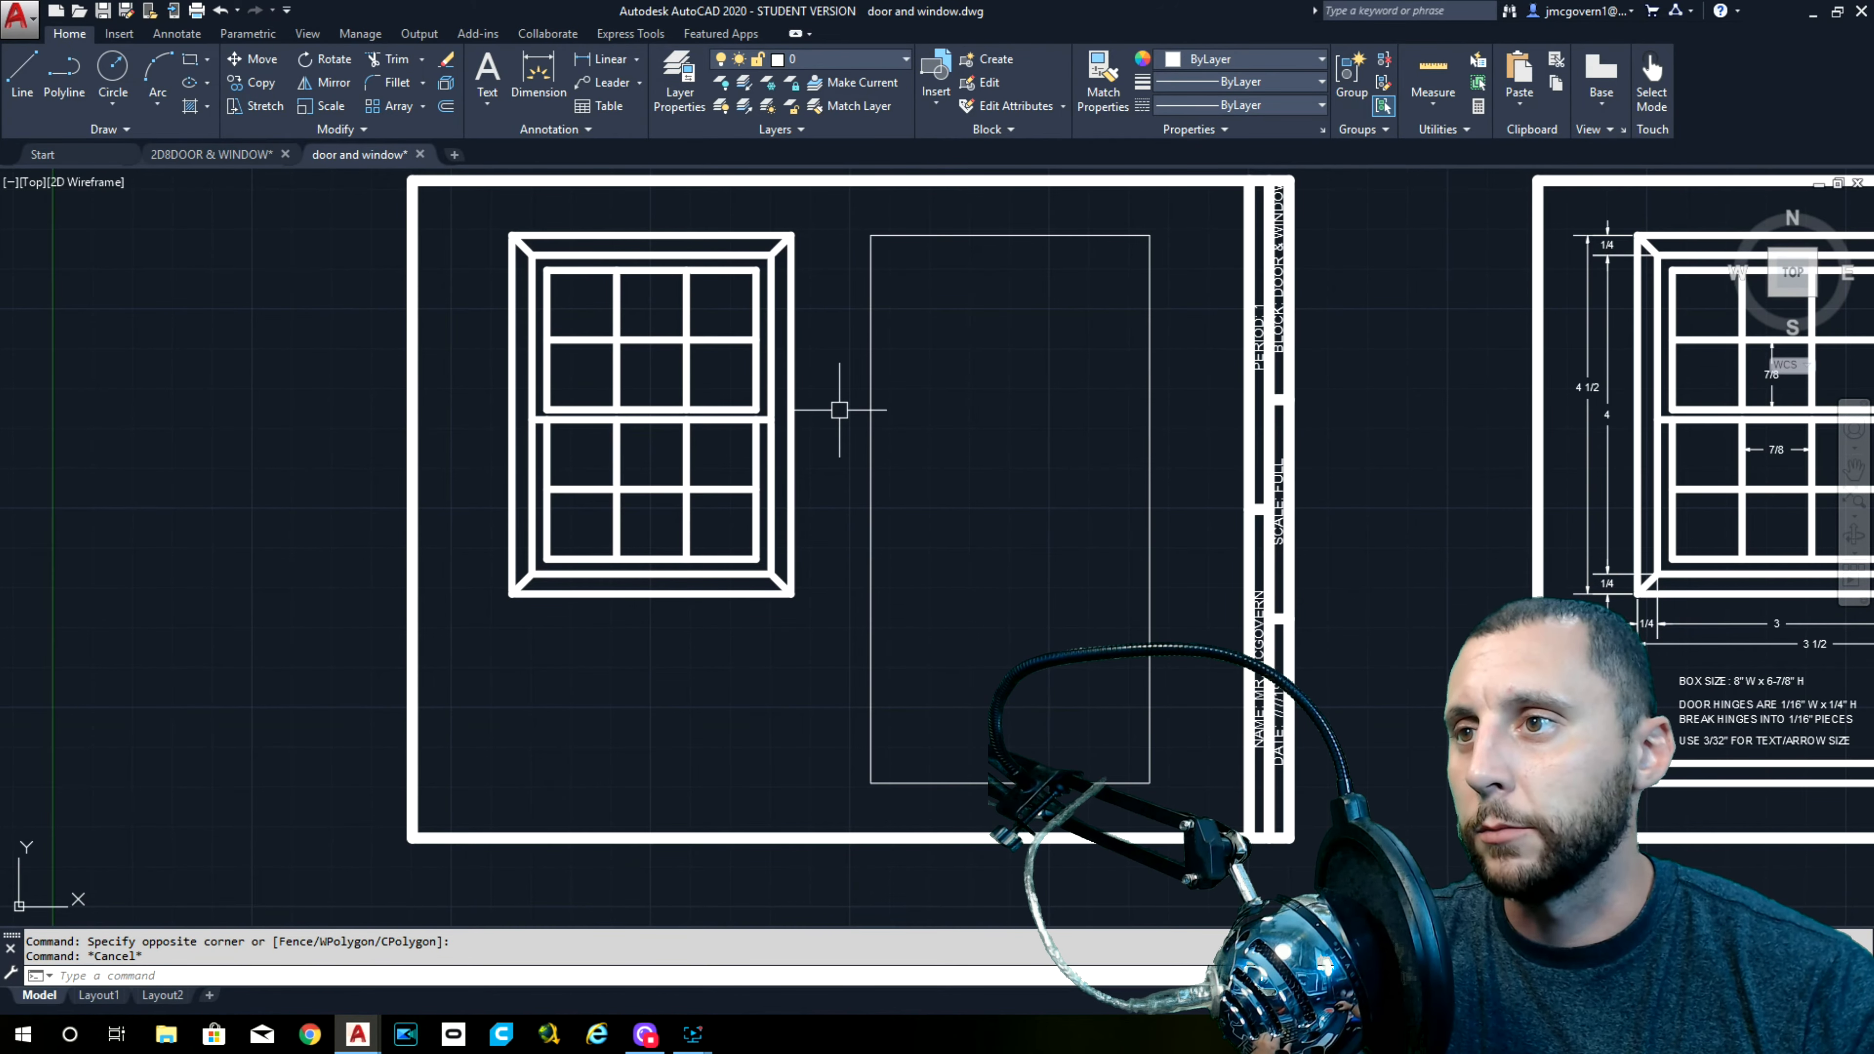
Offset the door outline's top, left and right edges inward by 1/4
{"action": "middle_click_drag", "start_coordinate": [958, 427], "coordinate": [685, 415]}
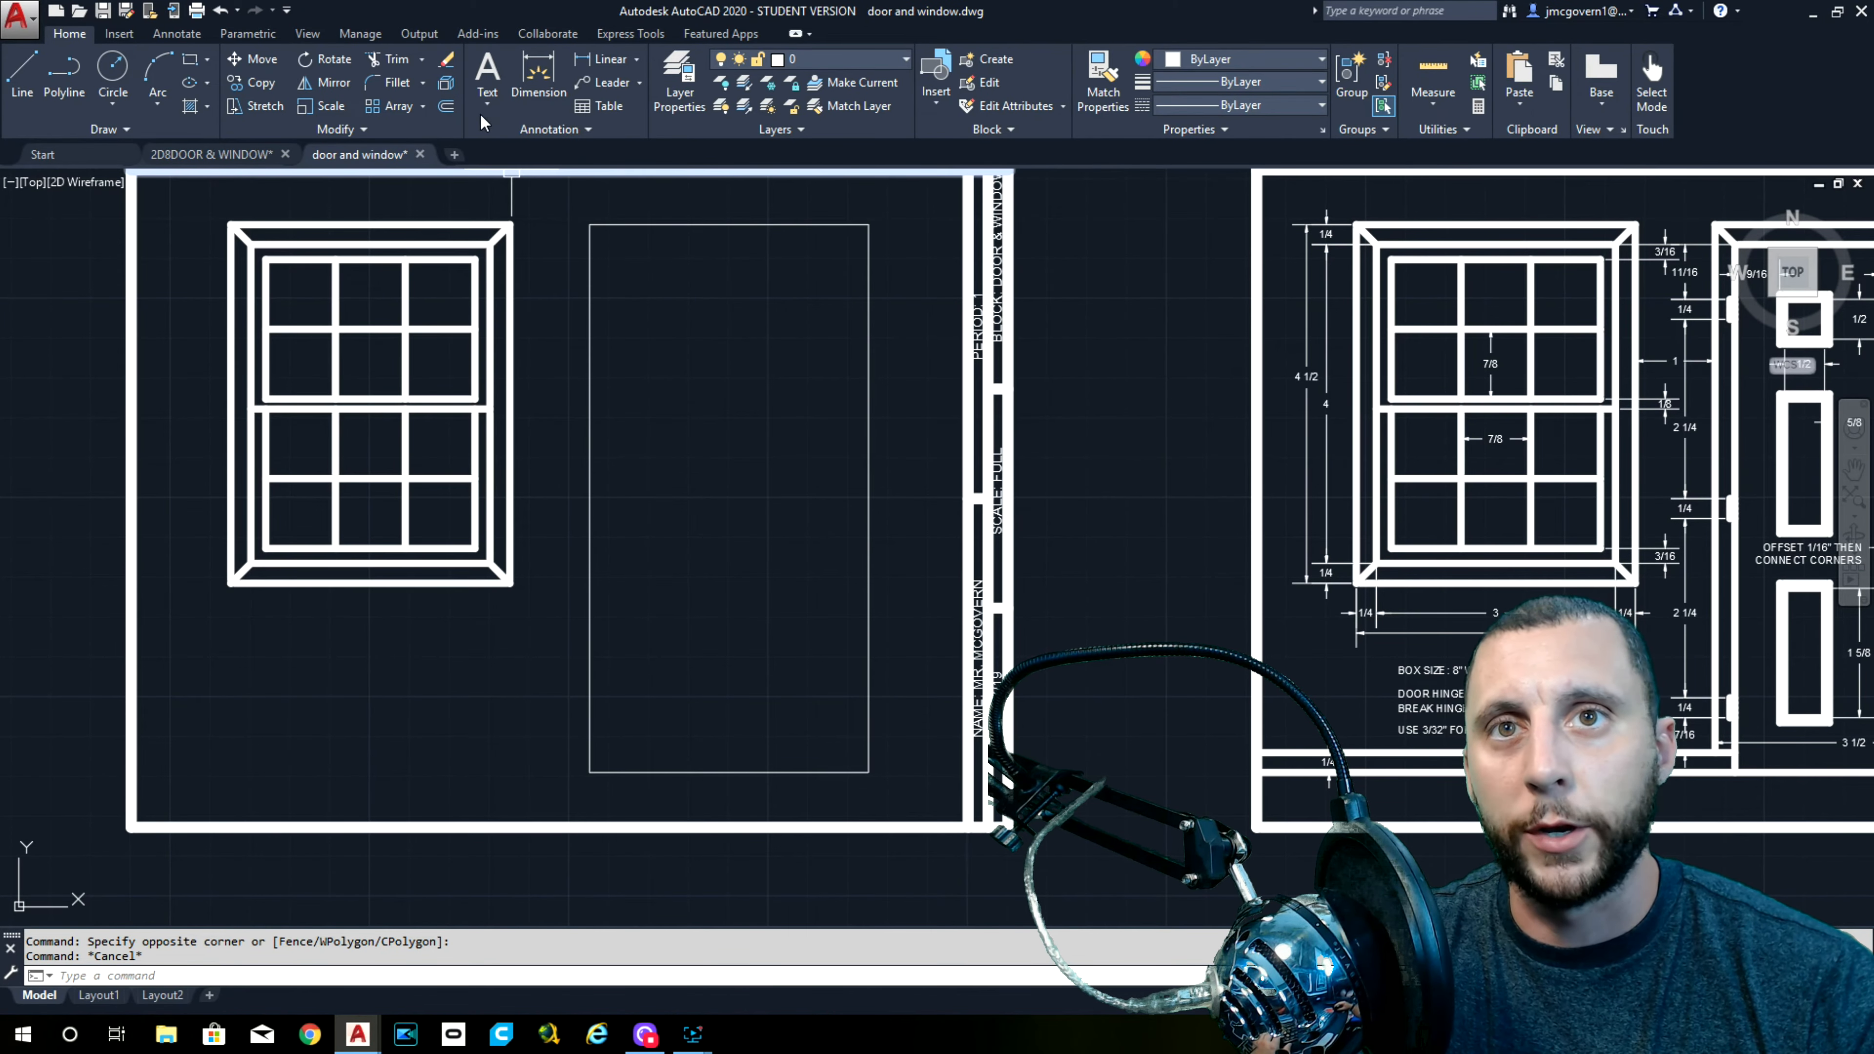
{"action": "left_click", "coordinate": [447, 107]}
{"action": "type", "text": "1"}
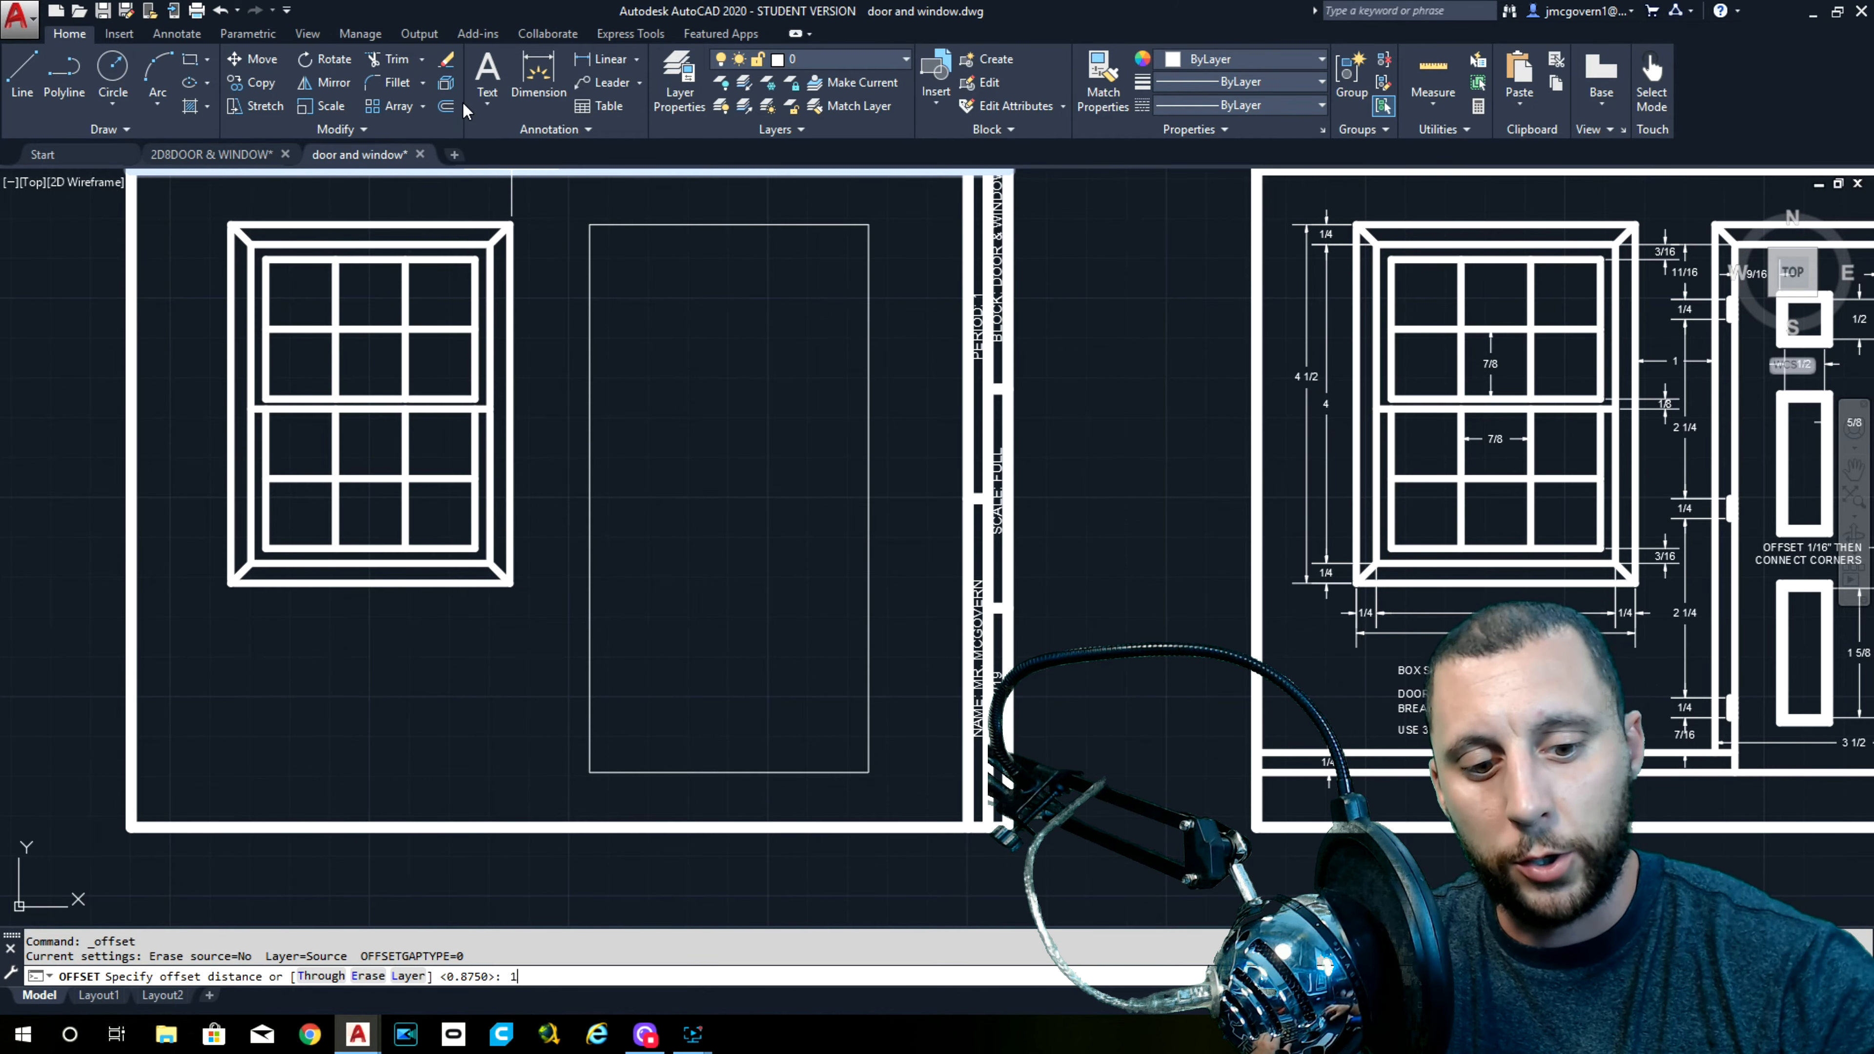
{"action": "type", "text": "/4"}
{"action": "key", "text": "Return"}
{"action": "left_click", "coordinate": [713, 224]}
{"action": "left_click", "coordinate": [715, 311]}
{"action": "left_click", "coordinate": [590, 303]}
{"action": "left_click", "coordinate": [648, 308]}
{"action": "left_click", "coordinate": [867, 341]}
{"action": "left_click", "coordinate": [810, 343]}
{"action": "key", "text": "Escape"}
Trim the overlapping ends of the inner door frame lines at the two top corners
{"action": "type", "text": "tr"}
{"action": "key", "text": "Return"}
{"action": "key", "text": "Return"}
{"action": "scroll", "coordinate": [623, 229], "scroll_direction": "up", "scroll_amount": 3}
{"action": "left_click", "coordinate": [613, 232]}
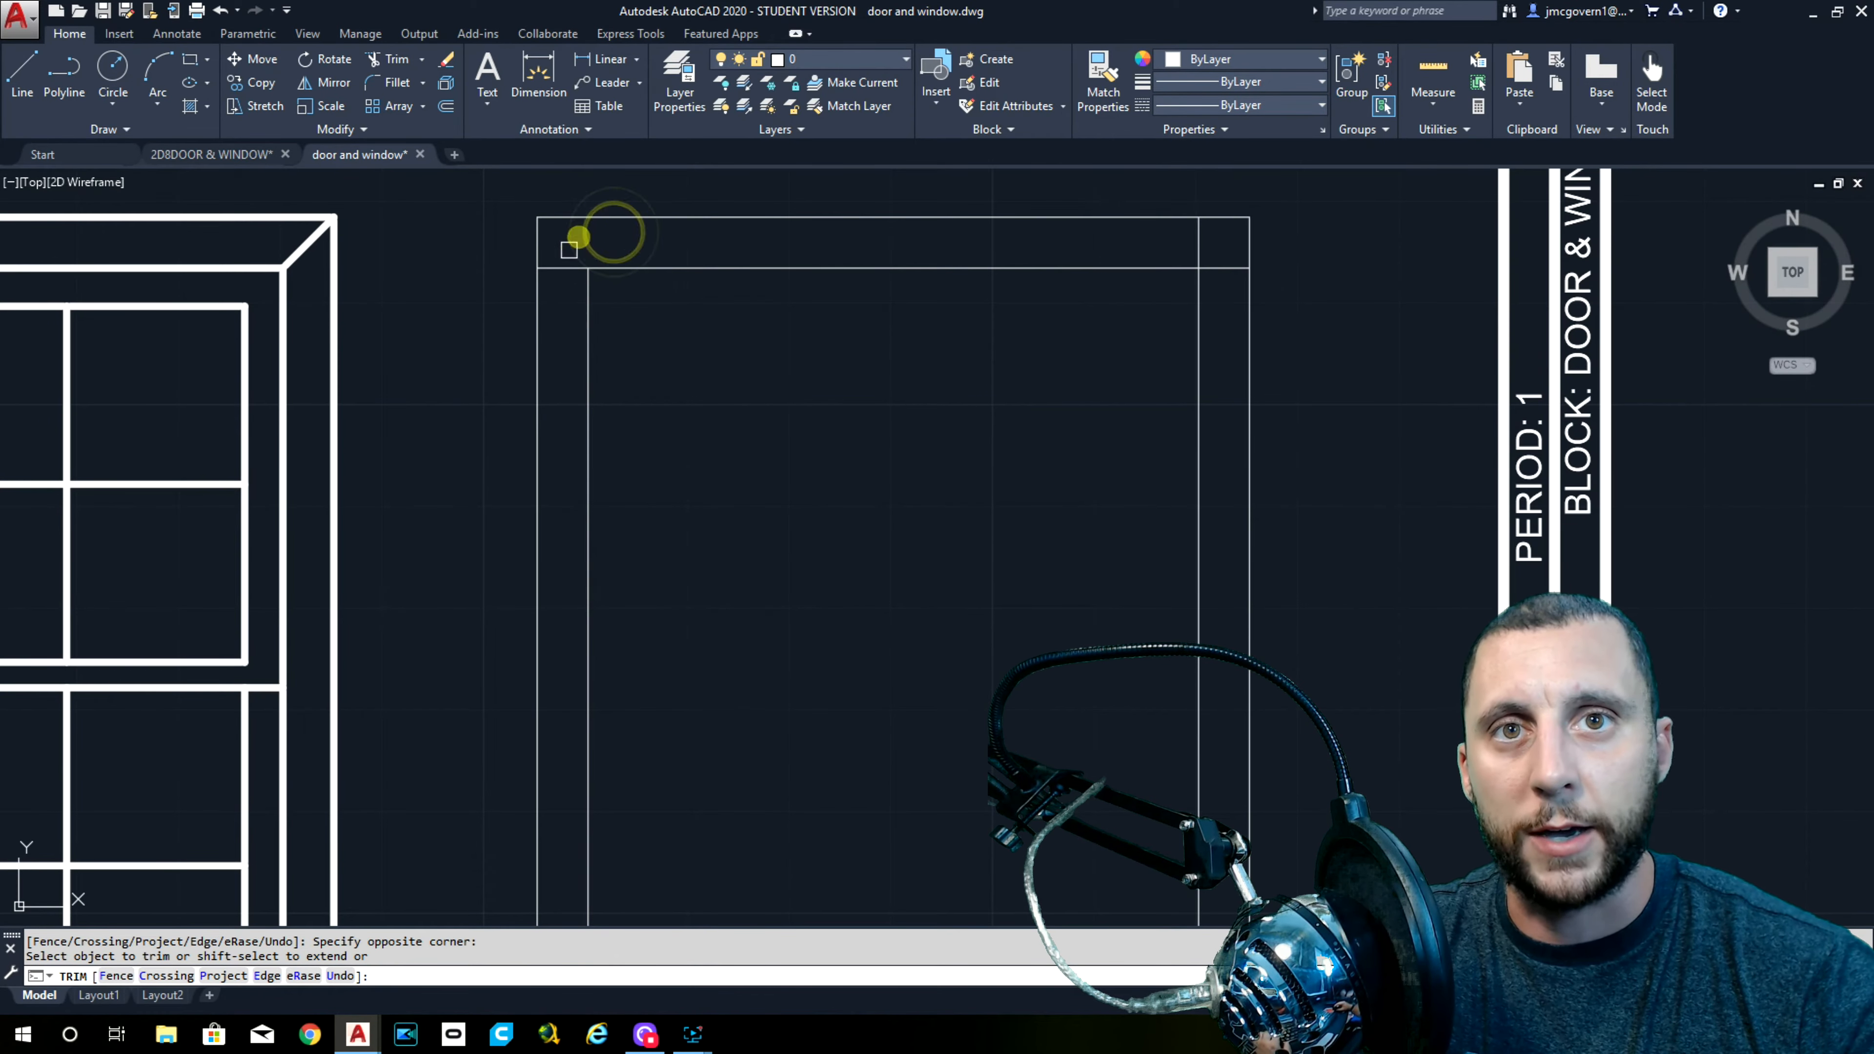
{"action": "left_click", "coordinate": [568, 280]}
{"action": "left_click", "coordinate": [1217, 232]}
{"action": "left_click", "coordinate": [1231, 275]}
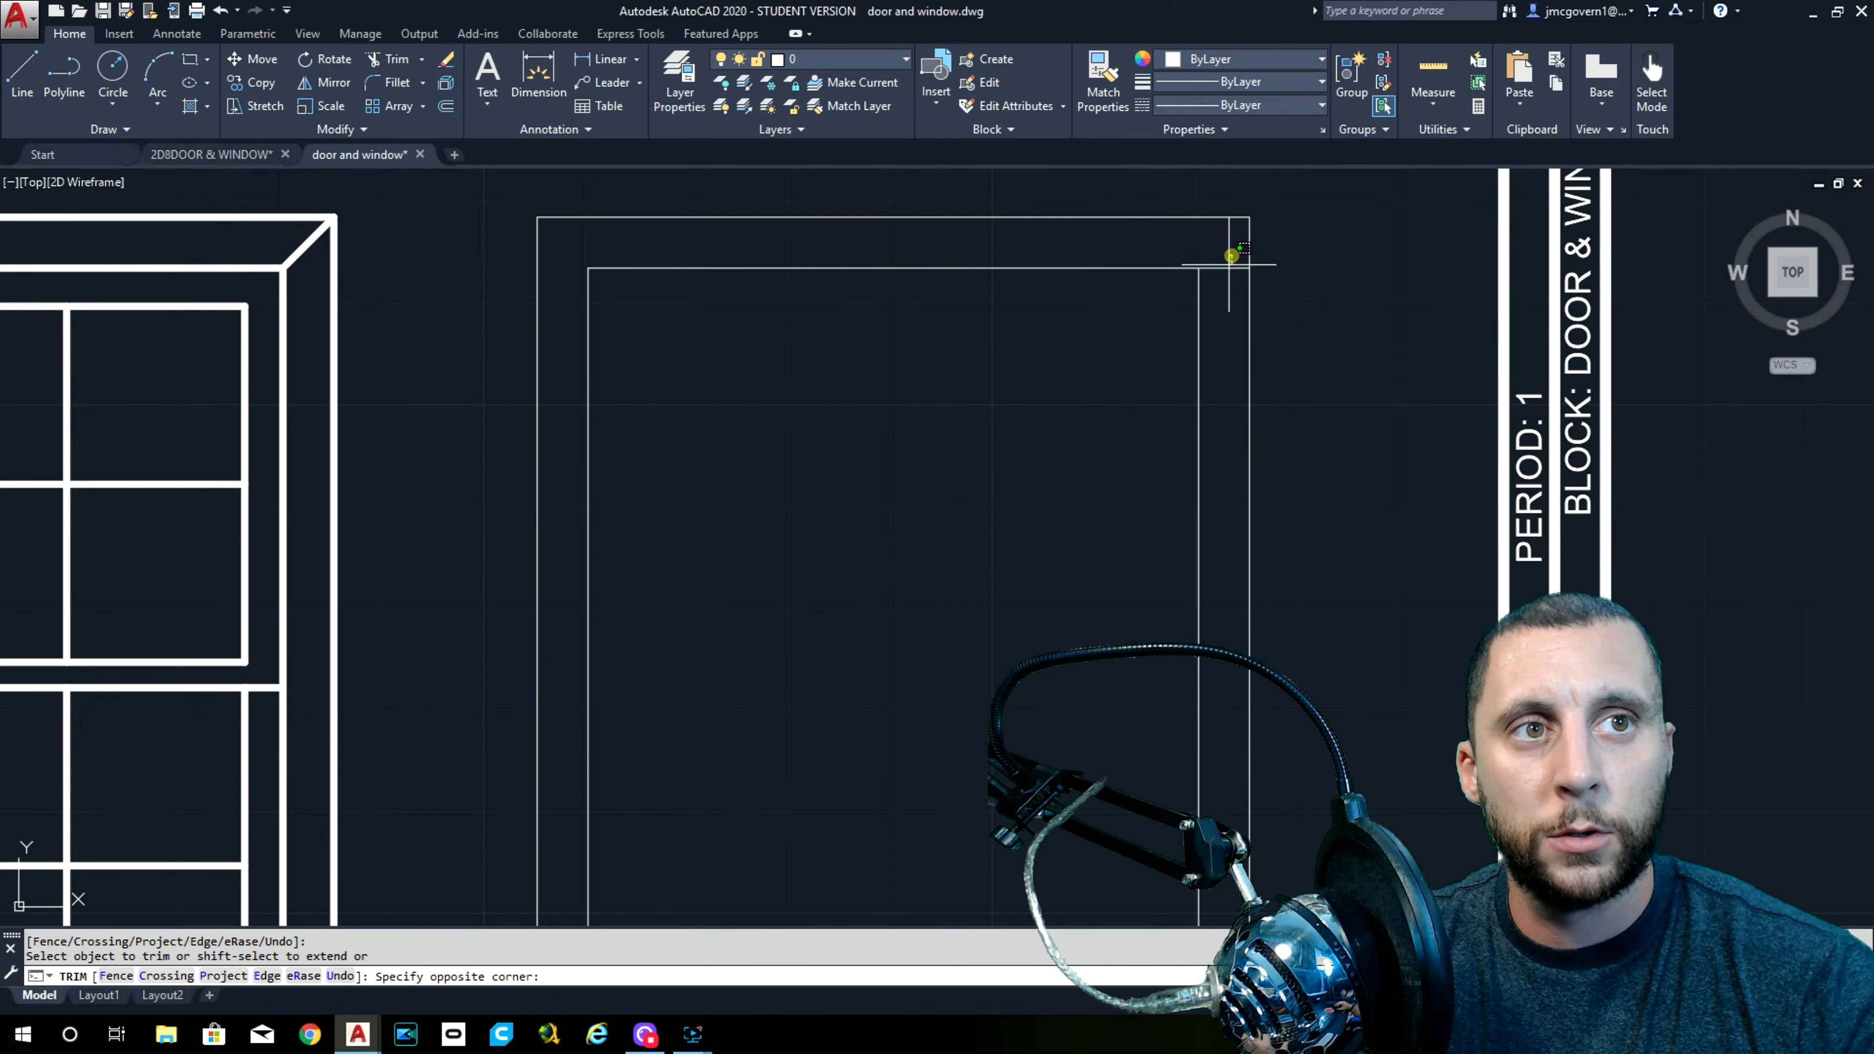
{"action": "left_click", "coordinate": [1227, 275]}
{"action": "key", "text": "Escape"}
Connect the inner and outer corners at the door frame's top right and top left with diagonal lines
{"action": "type", "text": "l"}
{"action": "key", "text": "Return"}
{"action": "left_click", "coordinate": [1198, 268]}
{"action": "left_click", "coordinate": [1245, 224]}
{"action": "key", "text": "space"}
{"action": "key", "text": "space"}
{"action": "left_click", "coordinate": [583, 266]}
{"action": "left_click", "coordinate": [545, 223]}
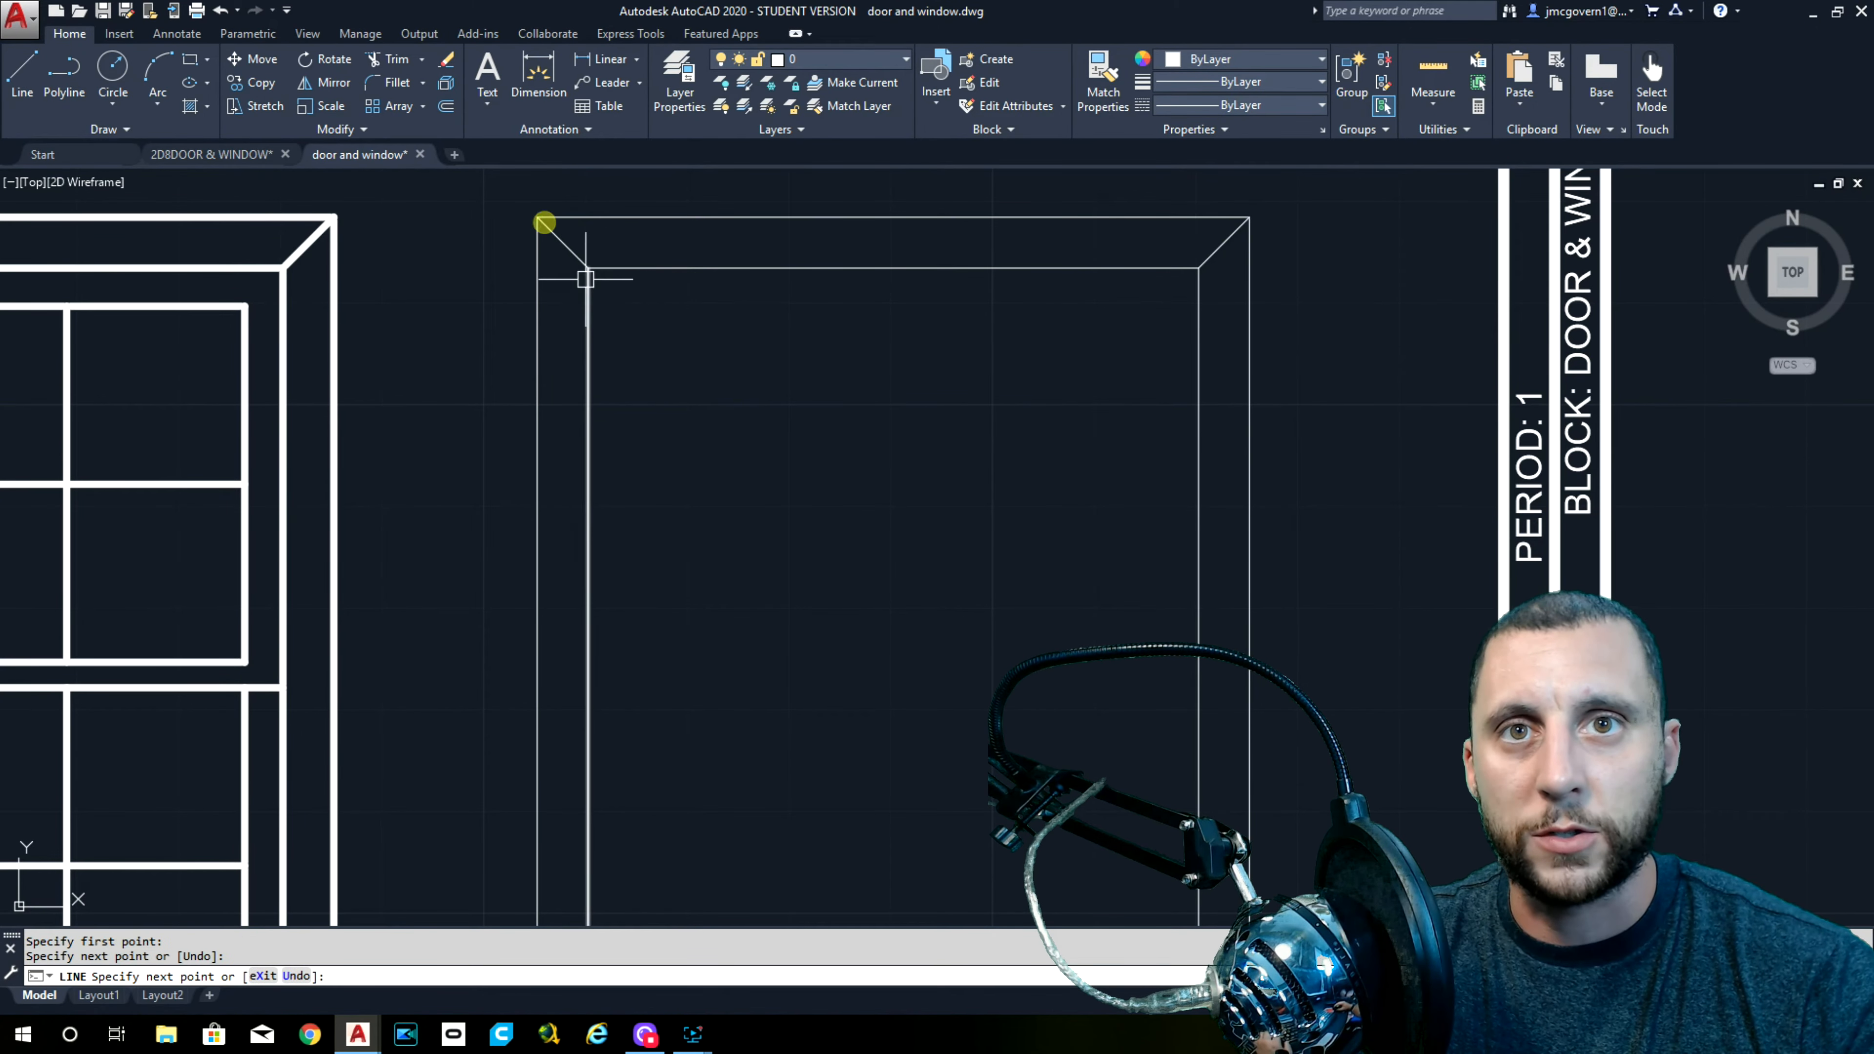
{"action": "key", "text": "space"}
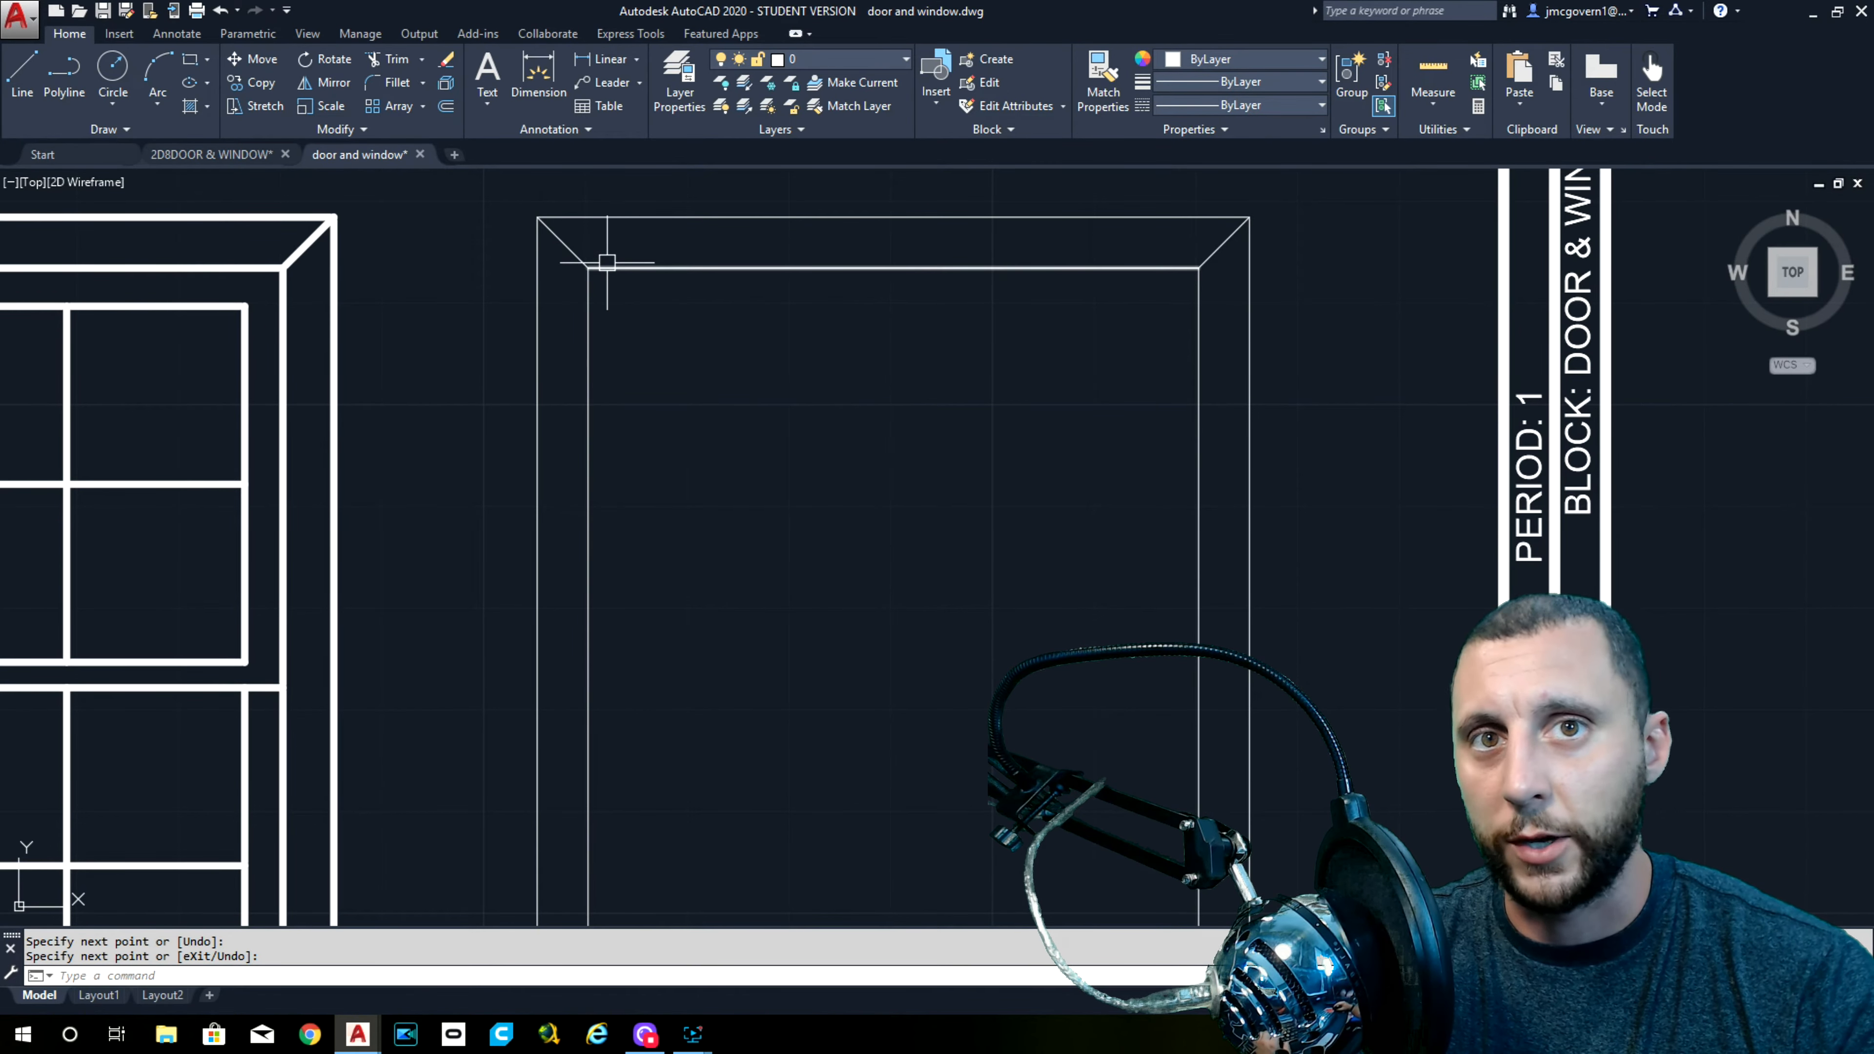
Examine the widths and spacing of the door panels in the reference drawing
{"action": "scroll", "coordinate": [625, 266], "scroll_direction": "down", "scroll_amount": 3}
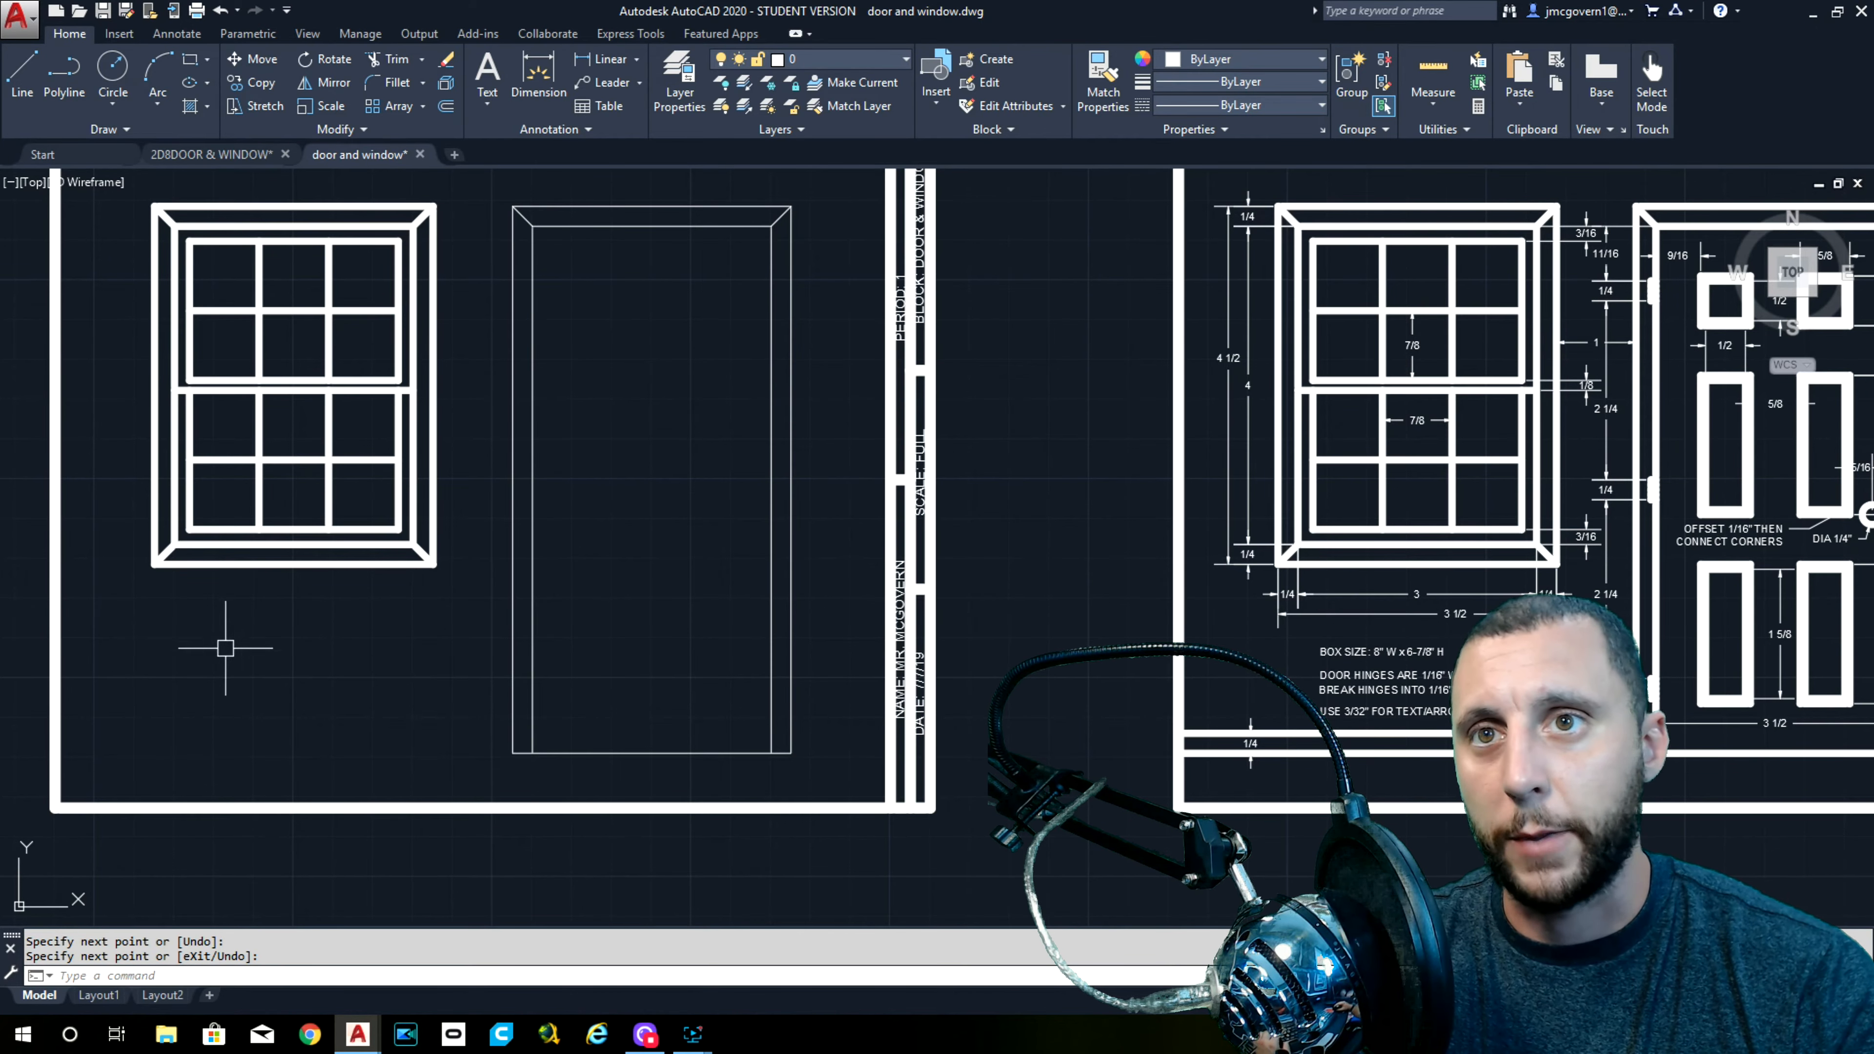
{"action": "middle_click_drag", "start_coordinate": [643, 519], "coordinate": [565, 538]}
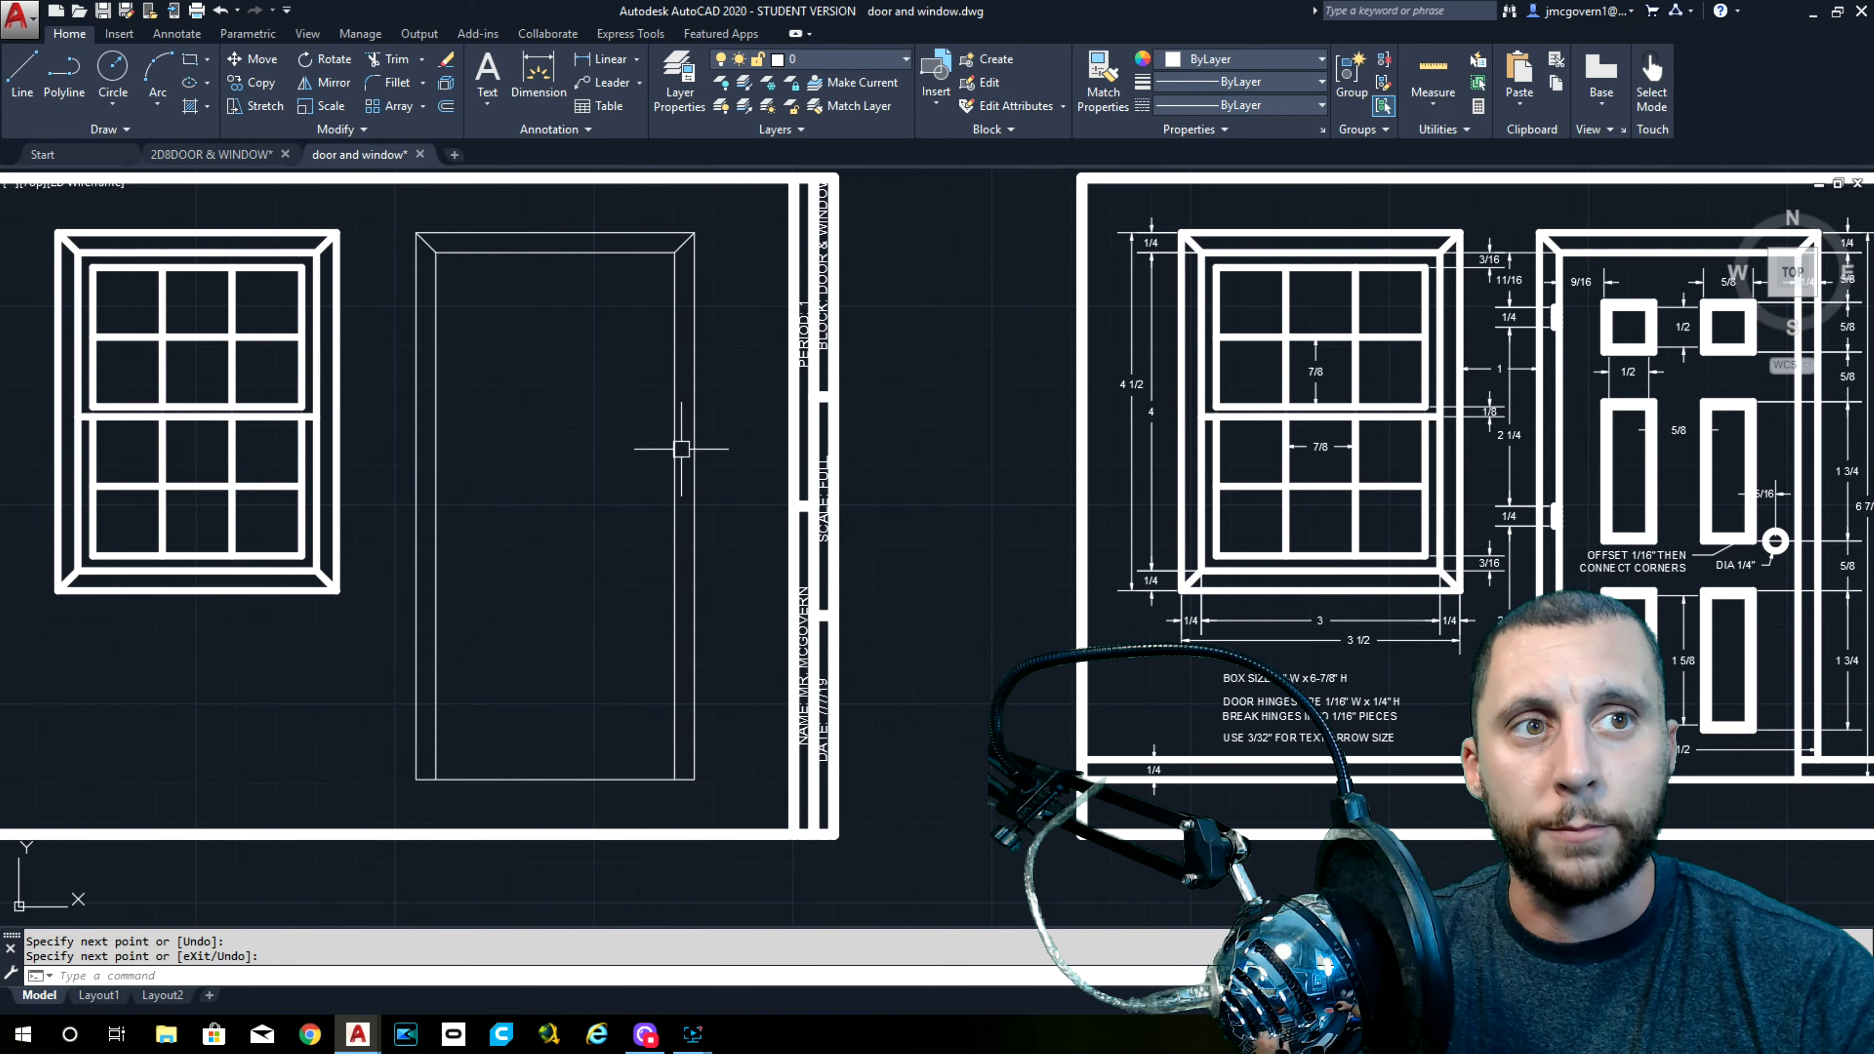
{"action": "middle_click_drag", "start_coordinate": [871, 565], "coordinate": [719, 543]}
{"action": "middle_click_drag", "start_coordinate": [1594, 347], "coordinate": [1144, 353]}
{"action": "scroll", "coordinate": [1233, 287], "scroll_direction": "up", "scroll_amount": 3}
{"action": "middle_click_drag", "start_coordinate": [1159, 284], "coordinate": [844, 314]}
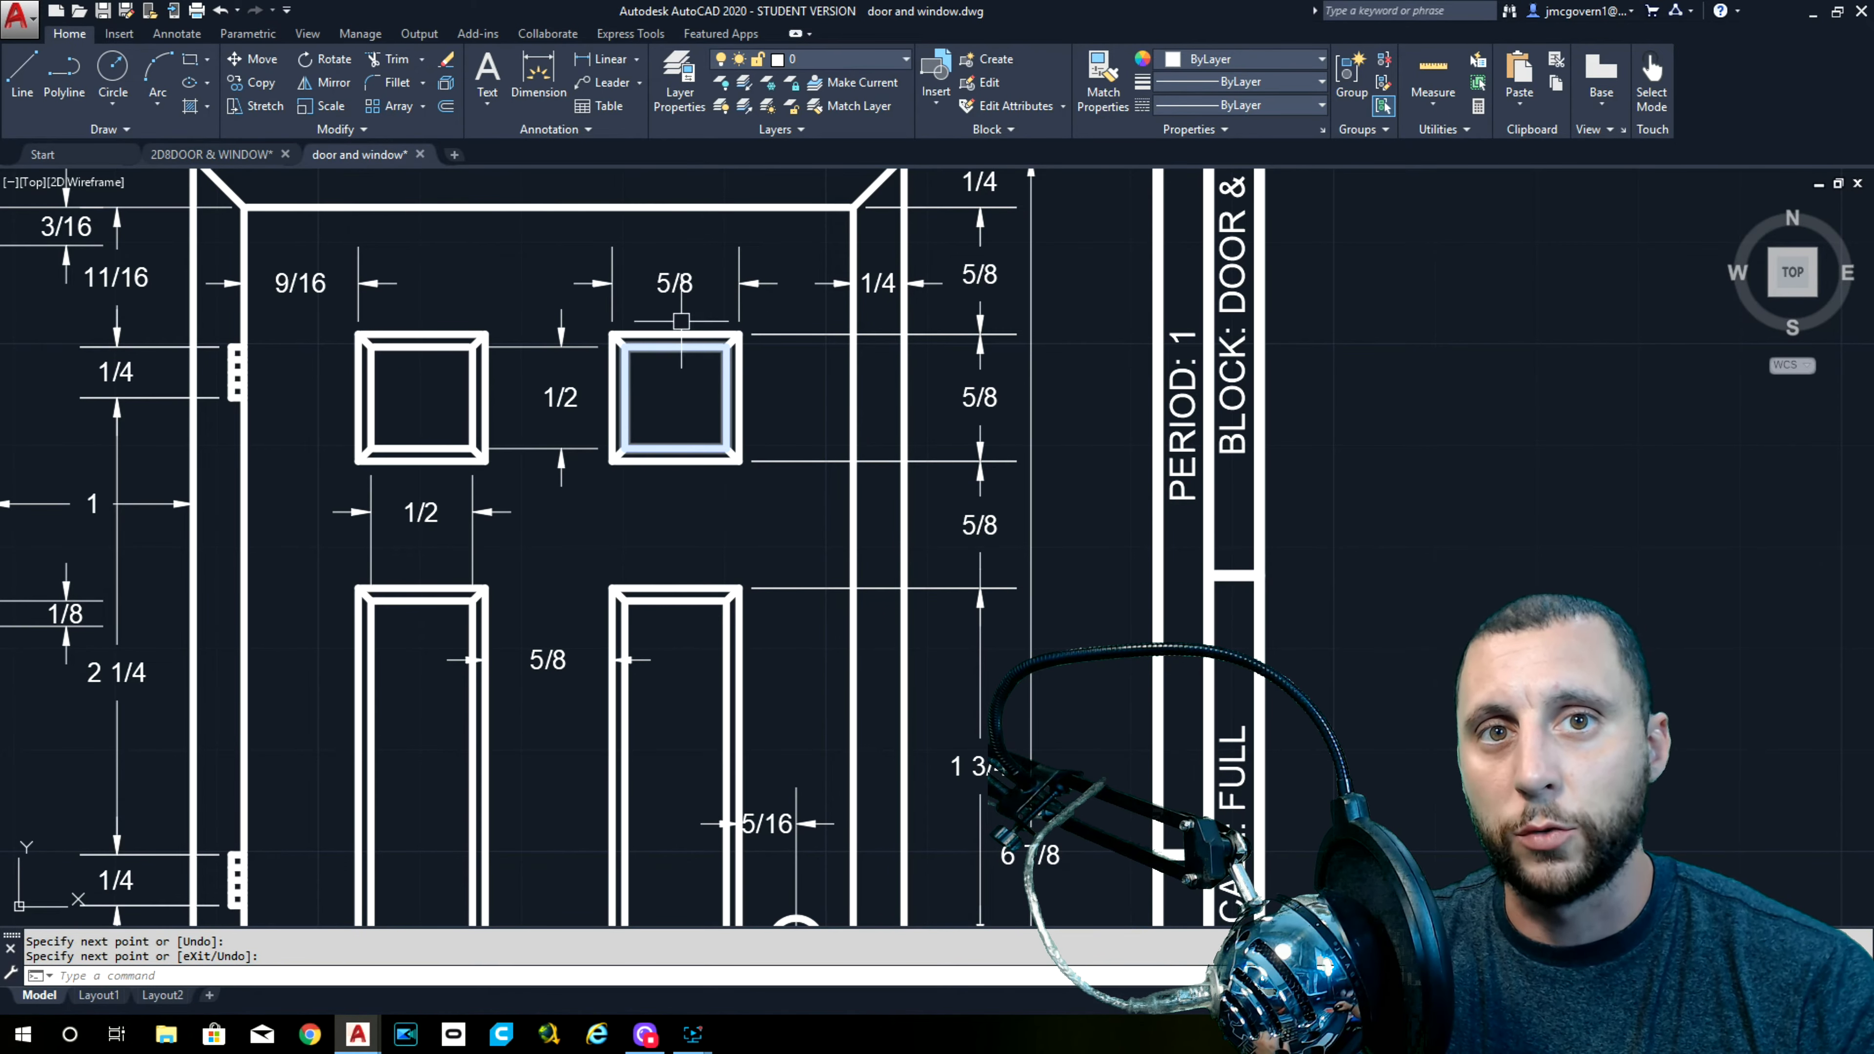
{"action": "middle_click_drag", "start_coordinate": [608, 485], "coordinate": [565, 279]}
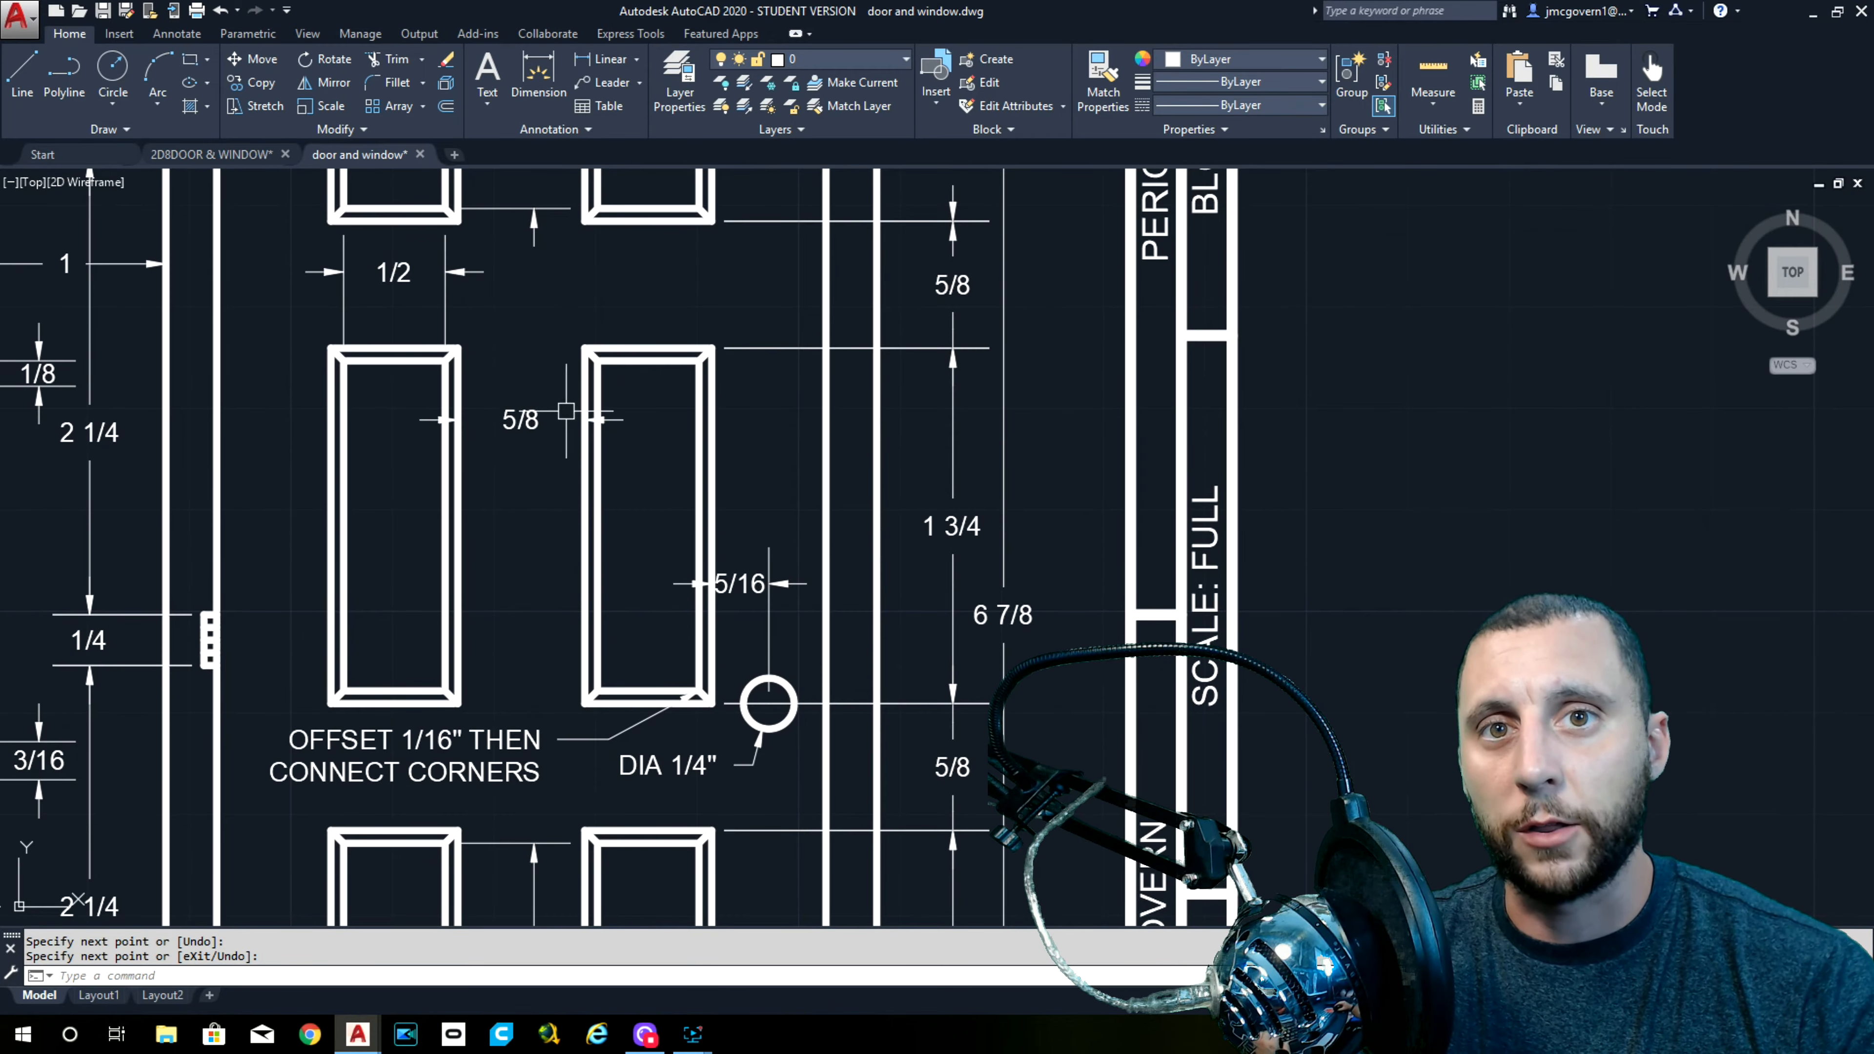
{"action": "scroll", "coordinate": [566, 412], "scroll_direction": "down", "scroll_amount": 5}
{"action": "middle_click_drag", "start_coordinate": [133, 306], "coordinate": [473, 306]}
{"action": "scroll", "coordinate": [477, 328], "scroll_direction": "up", "scroll_amount": 2}
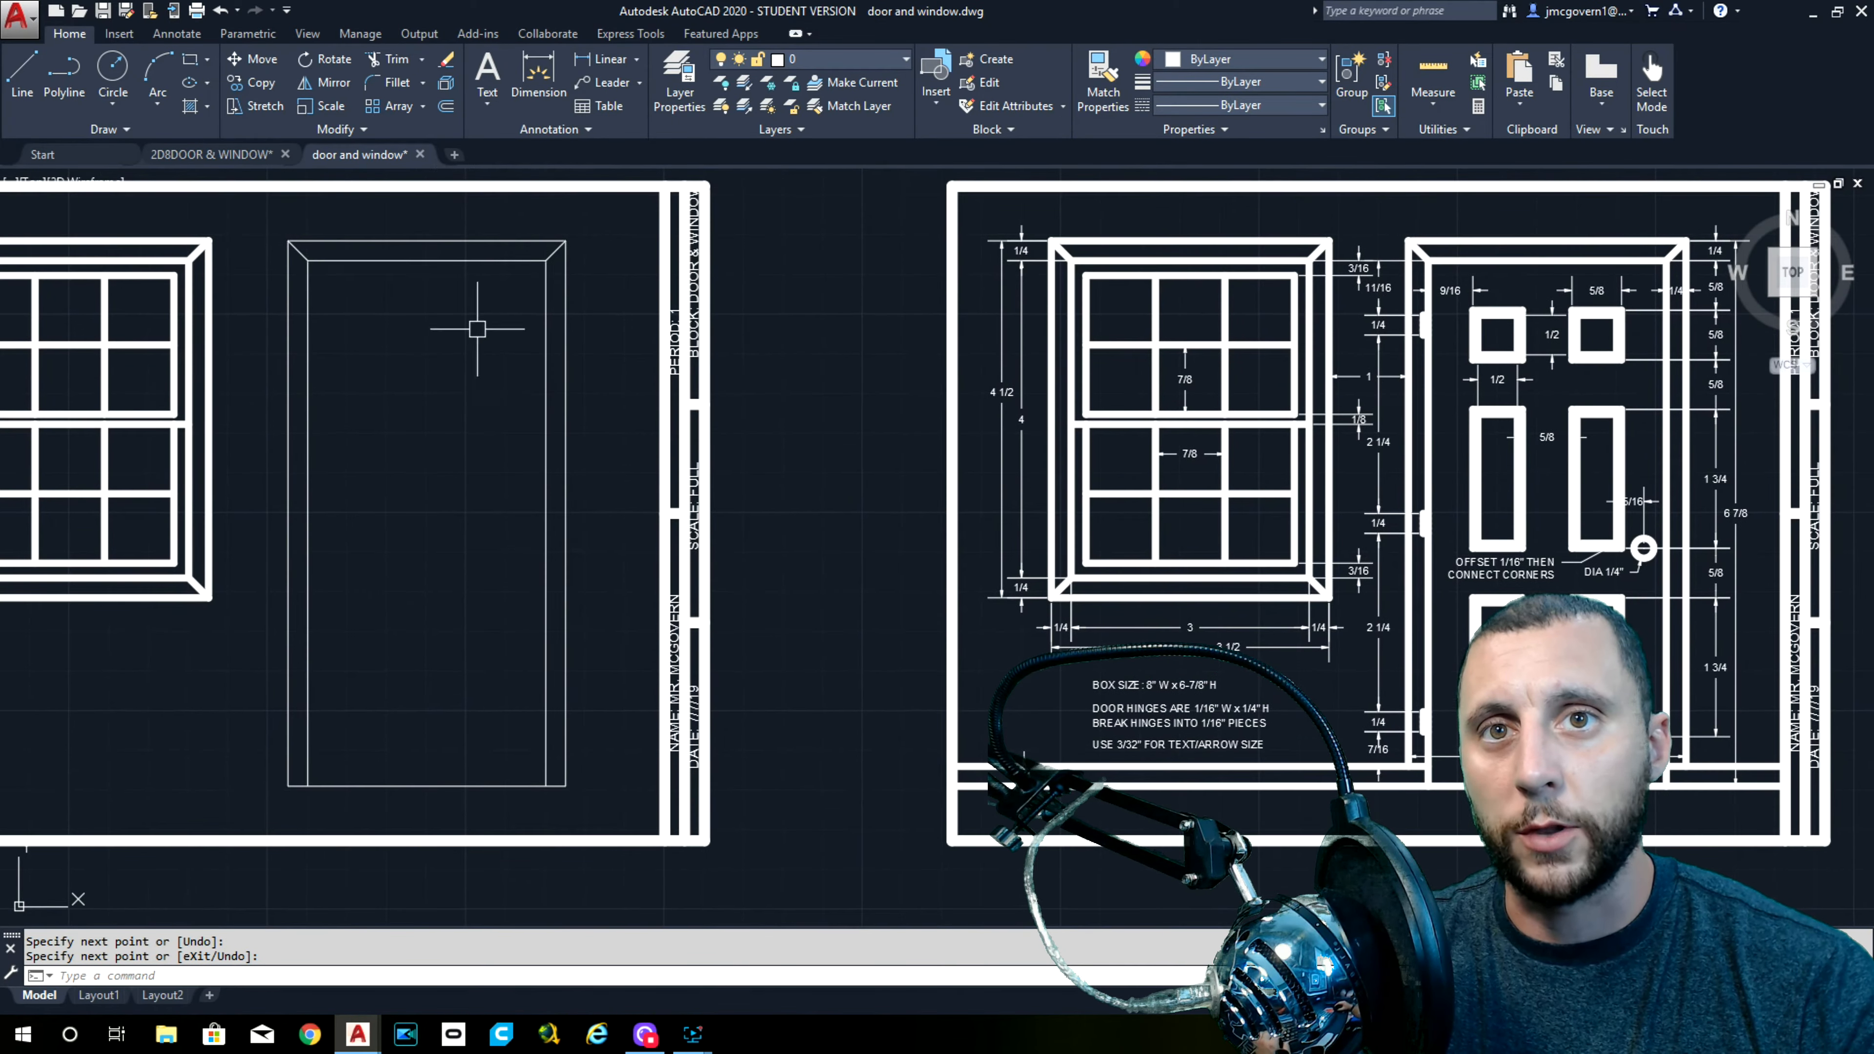
Offset the door's inner left and right frame lines inward by 9/16
{"action": "left_click", "coordinate": [447, 107]}
{"action": "type", "text": "9/16"}
{"action": "key", "text": "Return"}
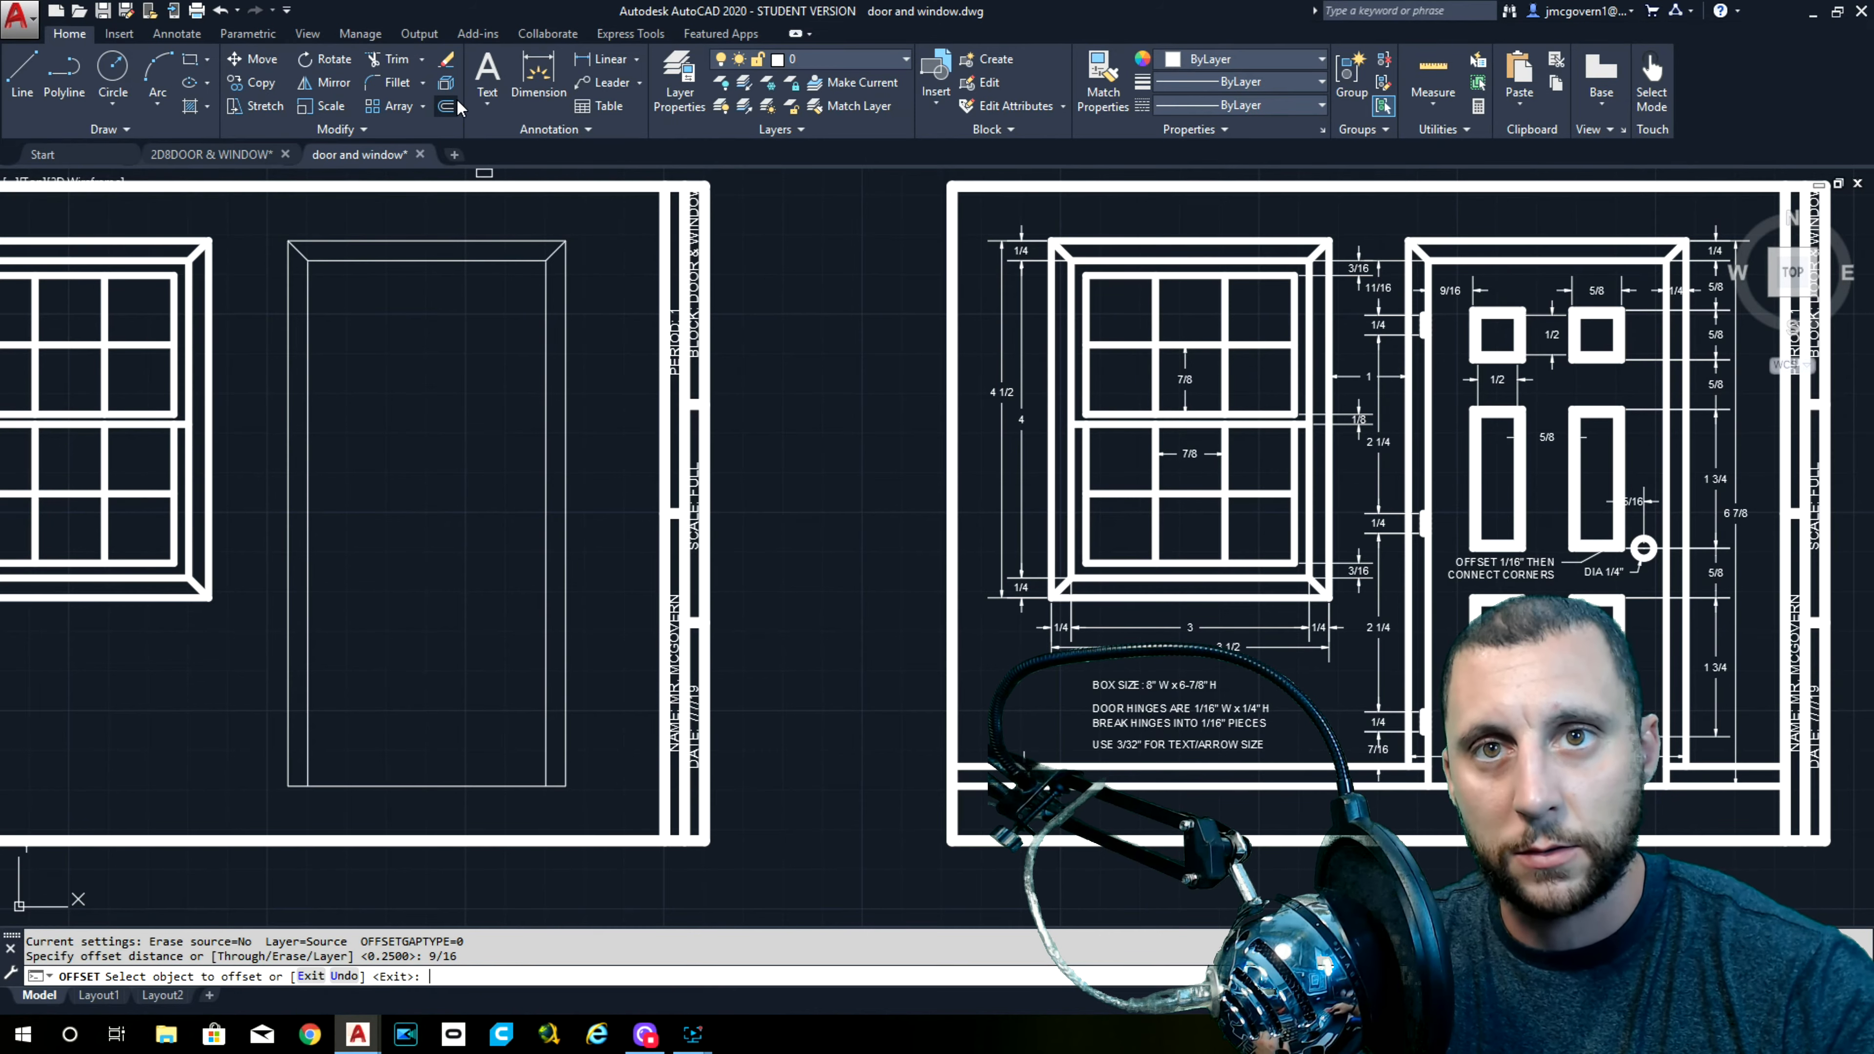
{"action": "left_click", "coordinate": [309, 302]}
{"action": "left_click", "coordinate": [378, 301]}
{"action": "left_click", "coordinate": [542, 310]}
{"action": "left_click", "coordinate": [490, 320]}
Offset the left vertical panel line rightward by 5/8 twice in succession, and the right one inward by 5/8
{"action": "key", "text": "Return"}
{"action": "key", "text": "Return"}
{"action": "type", "text": "5/8"}
{"action": "key", "text": "Return"}
{"action": "left_click", "coordinate": [354, 365]}
{"action": "left_click", "coordinate": [422, 360]}
{"action": "left_click", "coordinate": [402, 354]}
{"action": "left_click", "coordinate": [461, 351]}
{"action": "left_click", "coordinate": [501, 345]}
{"action": "left_click", "coordinate": [470, 348]}
{"action": "key", "text": "Escape"}
Examine the vertical dimensions of the door panels along the right side of the reference drawing
{"action": "scroll", "coordinate": [460, 416], "scroll_direction": "down", "scroll_amount": 1}
{"action": "middle_click_drag", "start_coordinate": [610, 434], "coordinate": [376, 402]}
{"action": "middle_click_drag", "start_coordinate": [735, 393], "coordinate": [423, 388]}
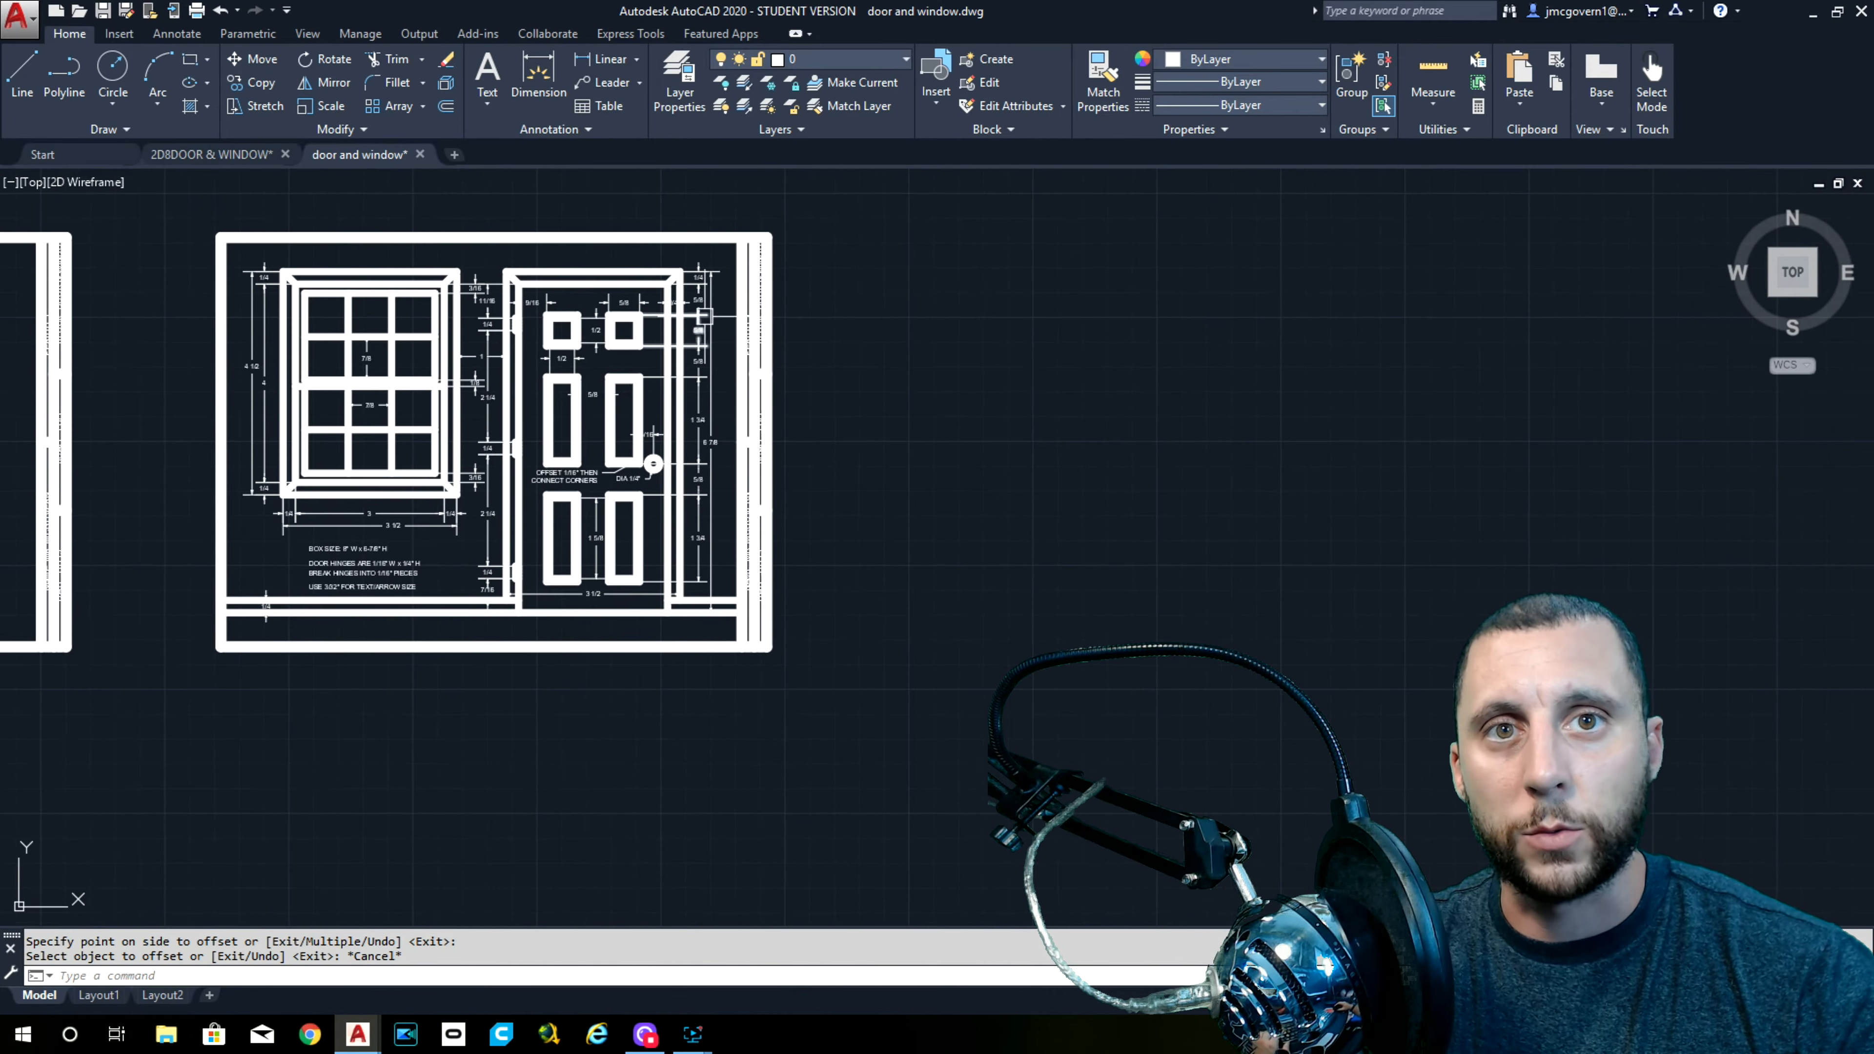
{"action": "scroll", "coordinate": [708, 310], "scroll_direction": "up", "scroll_amount": 5}
{"action": "middle_click_drag", "start_coordinate": [719, 296], "coordinate": [517, 406]}
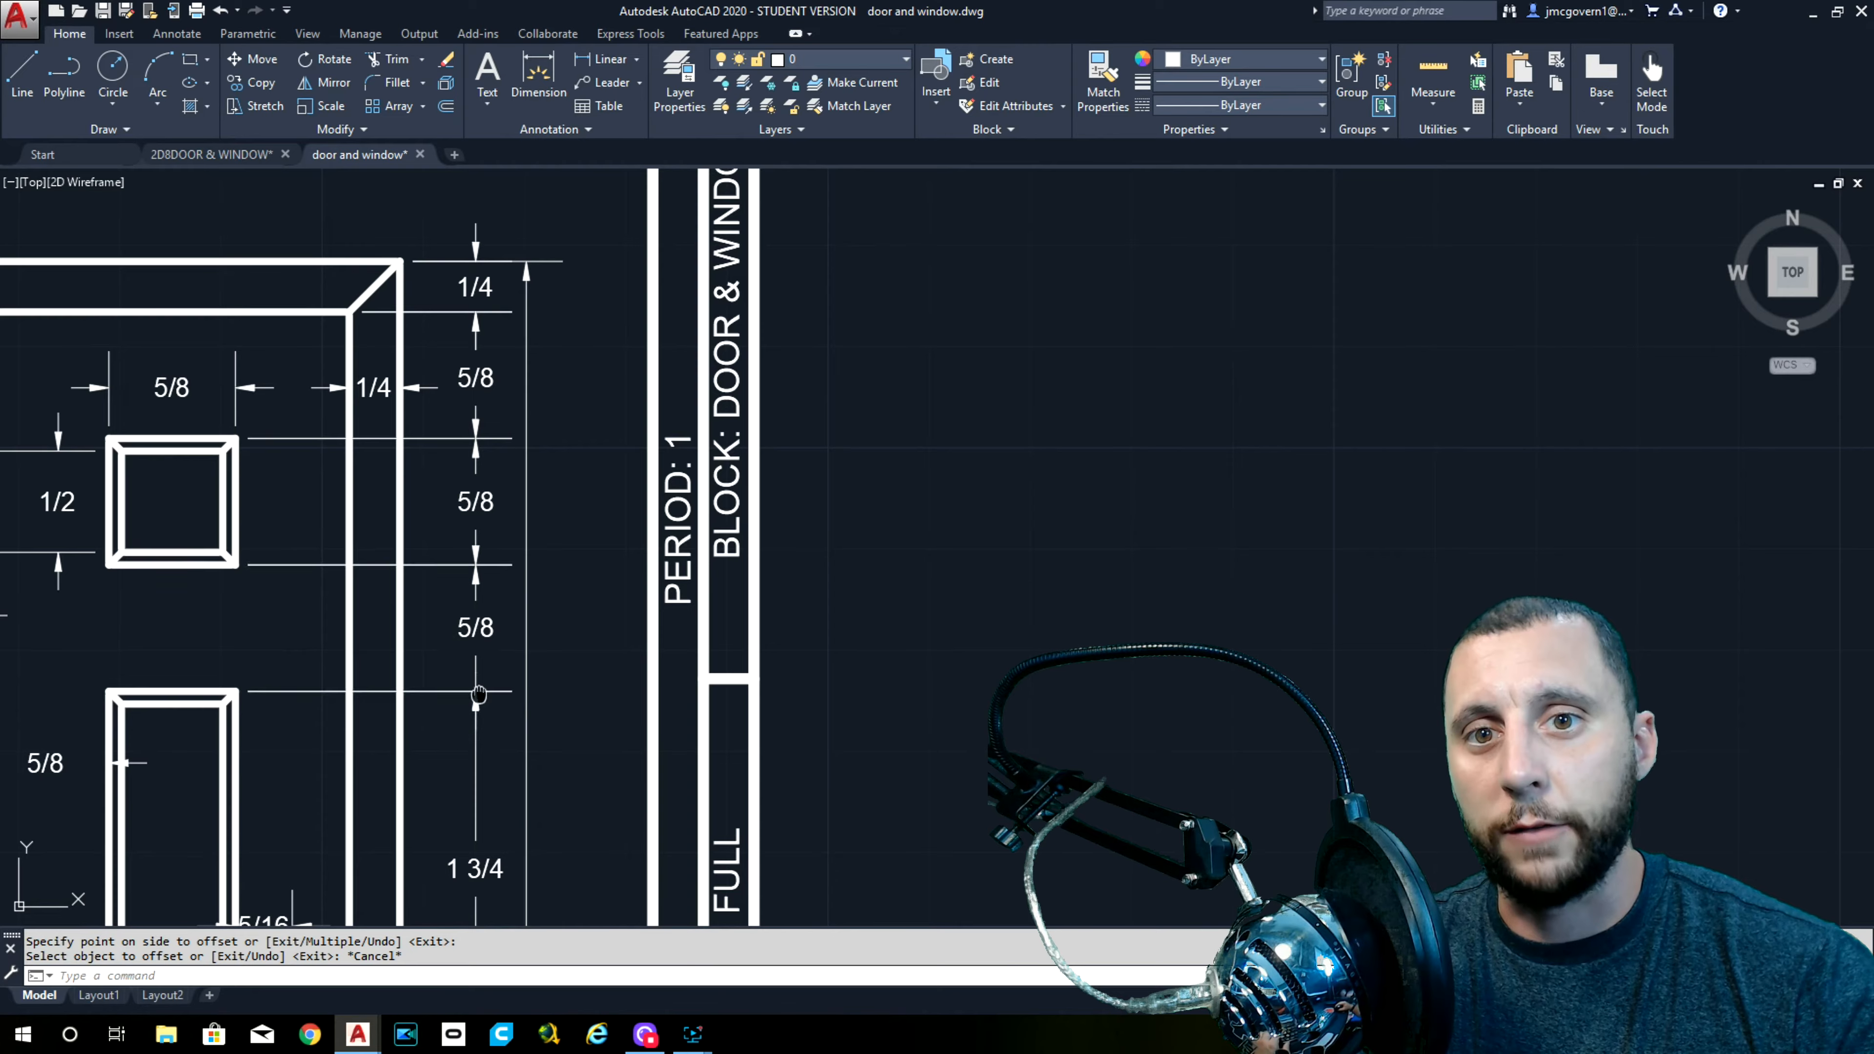
{"action": "middle_click_drag", "start_coordinate": [464, 738], "coordinate": [467, 317]}
{"action": "middle_click_drag", "start_coordinate": [487, 720], "coordinate": [480, 439]}
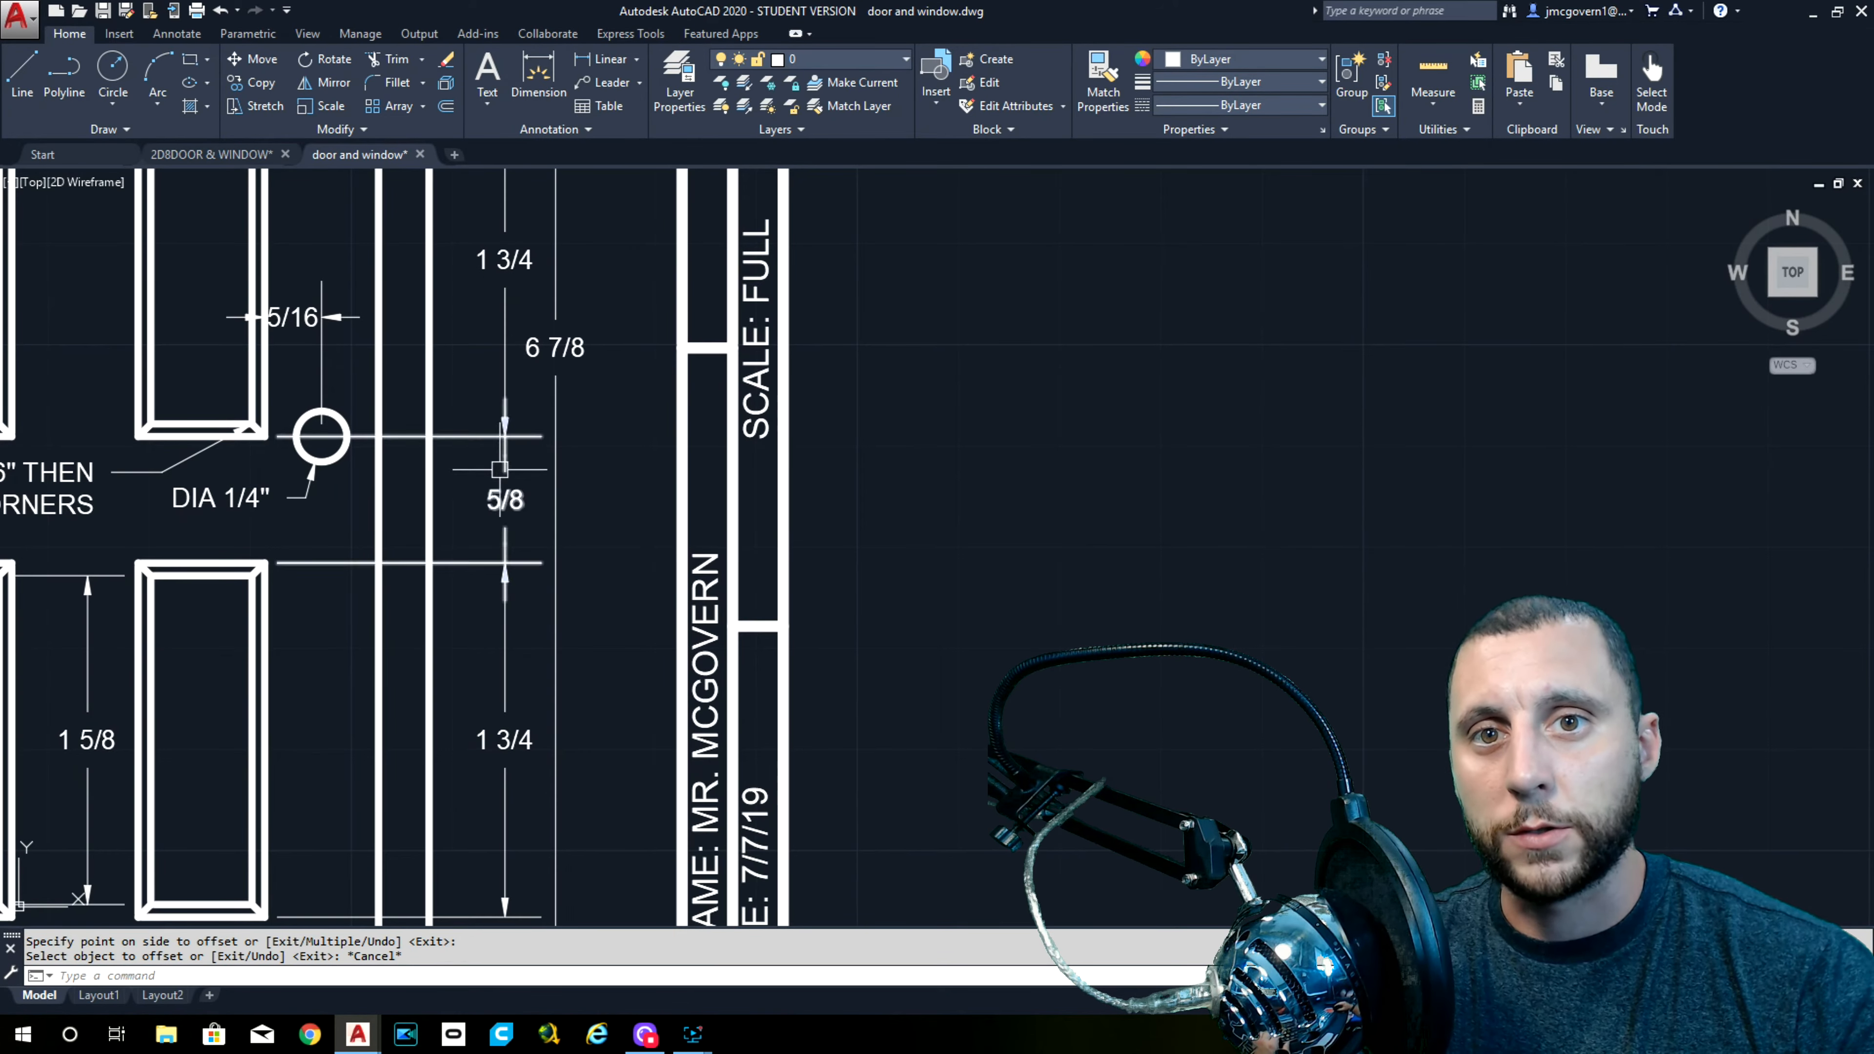
{"action": "middle_click_drag", "start_coordinate": [496, 916], "coordinate": [499, 686]}
{"action": "scroll", "coordinate": [499, 685], "scroll_direction": "down", "scroll_amount": 8}
{"action": "scroll", "coordinate": [525, 378], "scroll_direction": "up", "scroll_amount": 6}
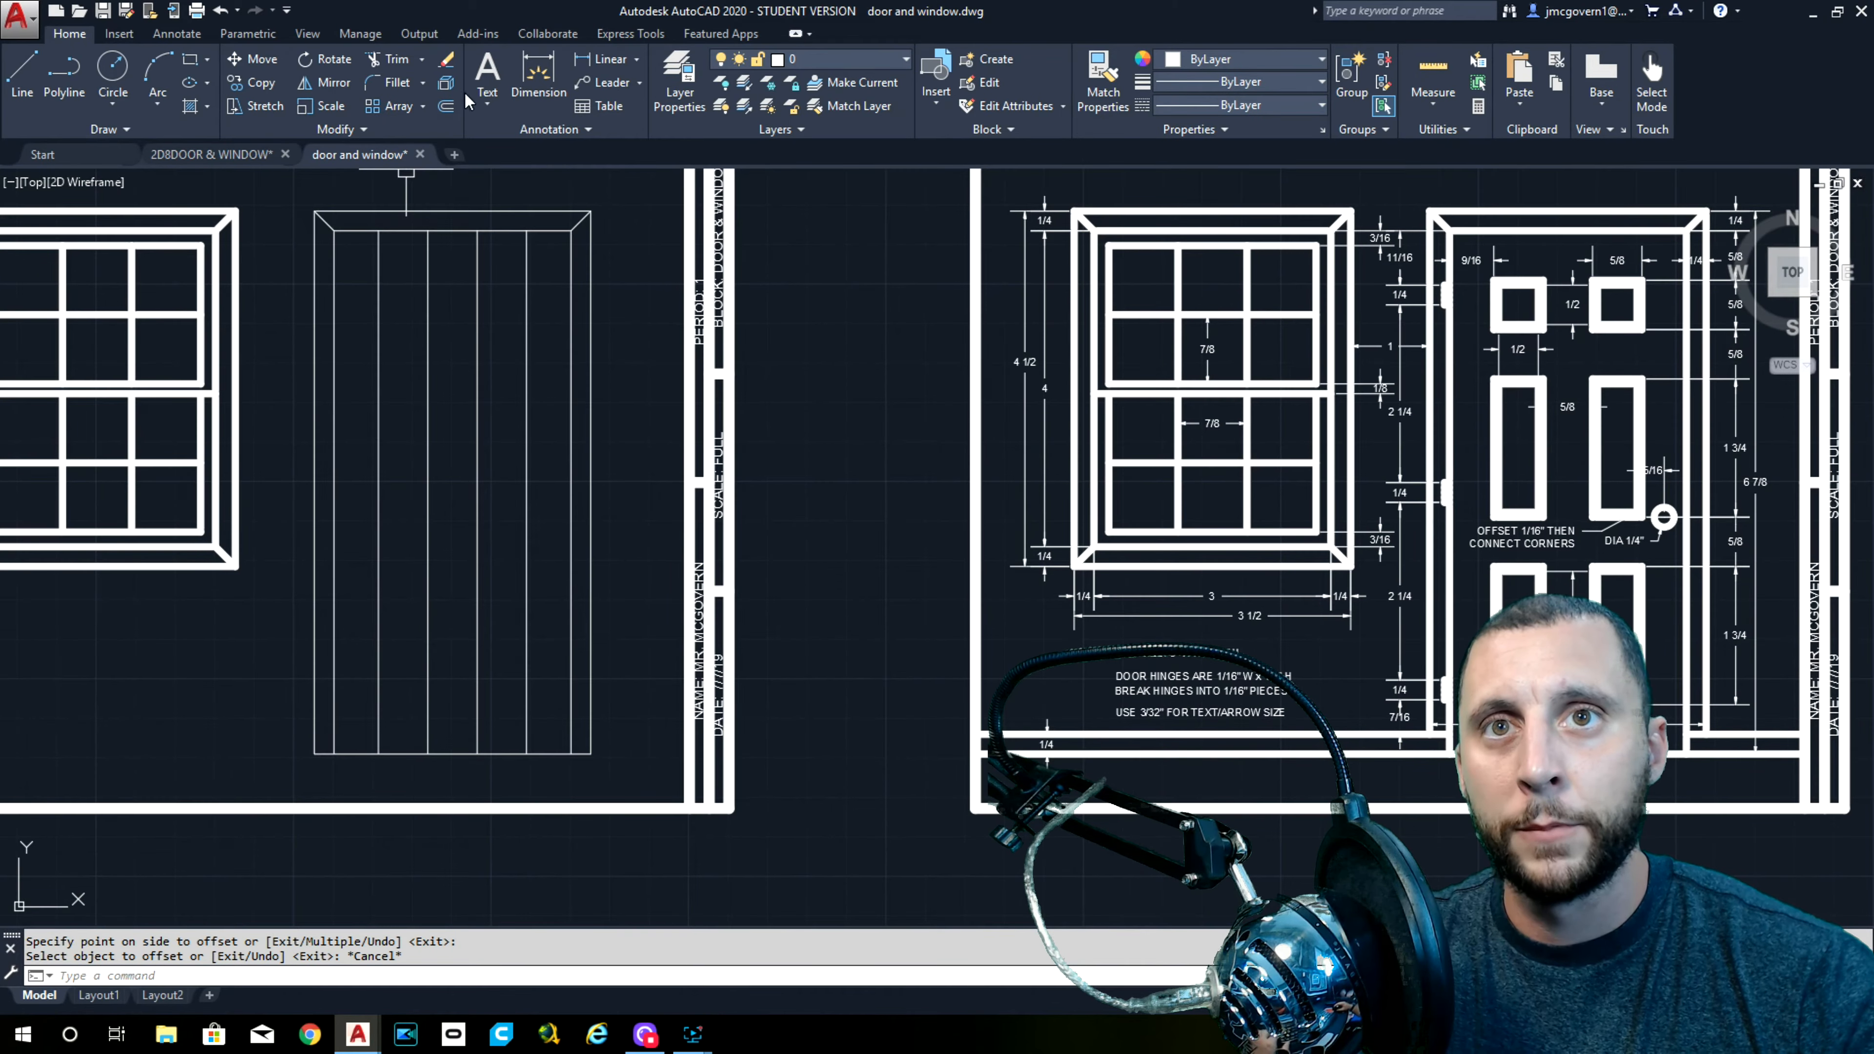
Offset the door's inner top frame line downward by 5/8 three times in succession
{"action": "left_click", "coordinate": [445, 106]}
{"action": "type", "text": "5"}
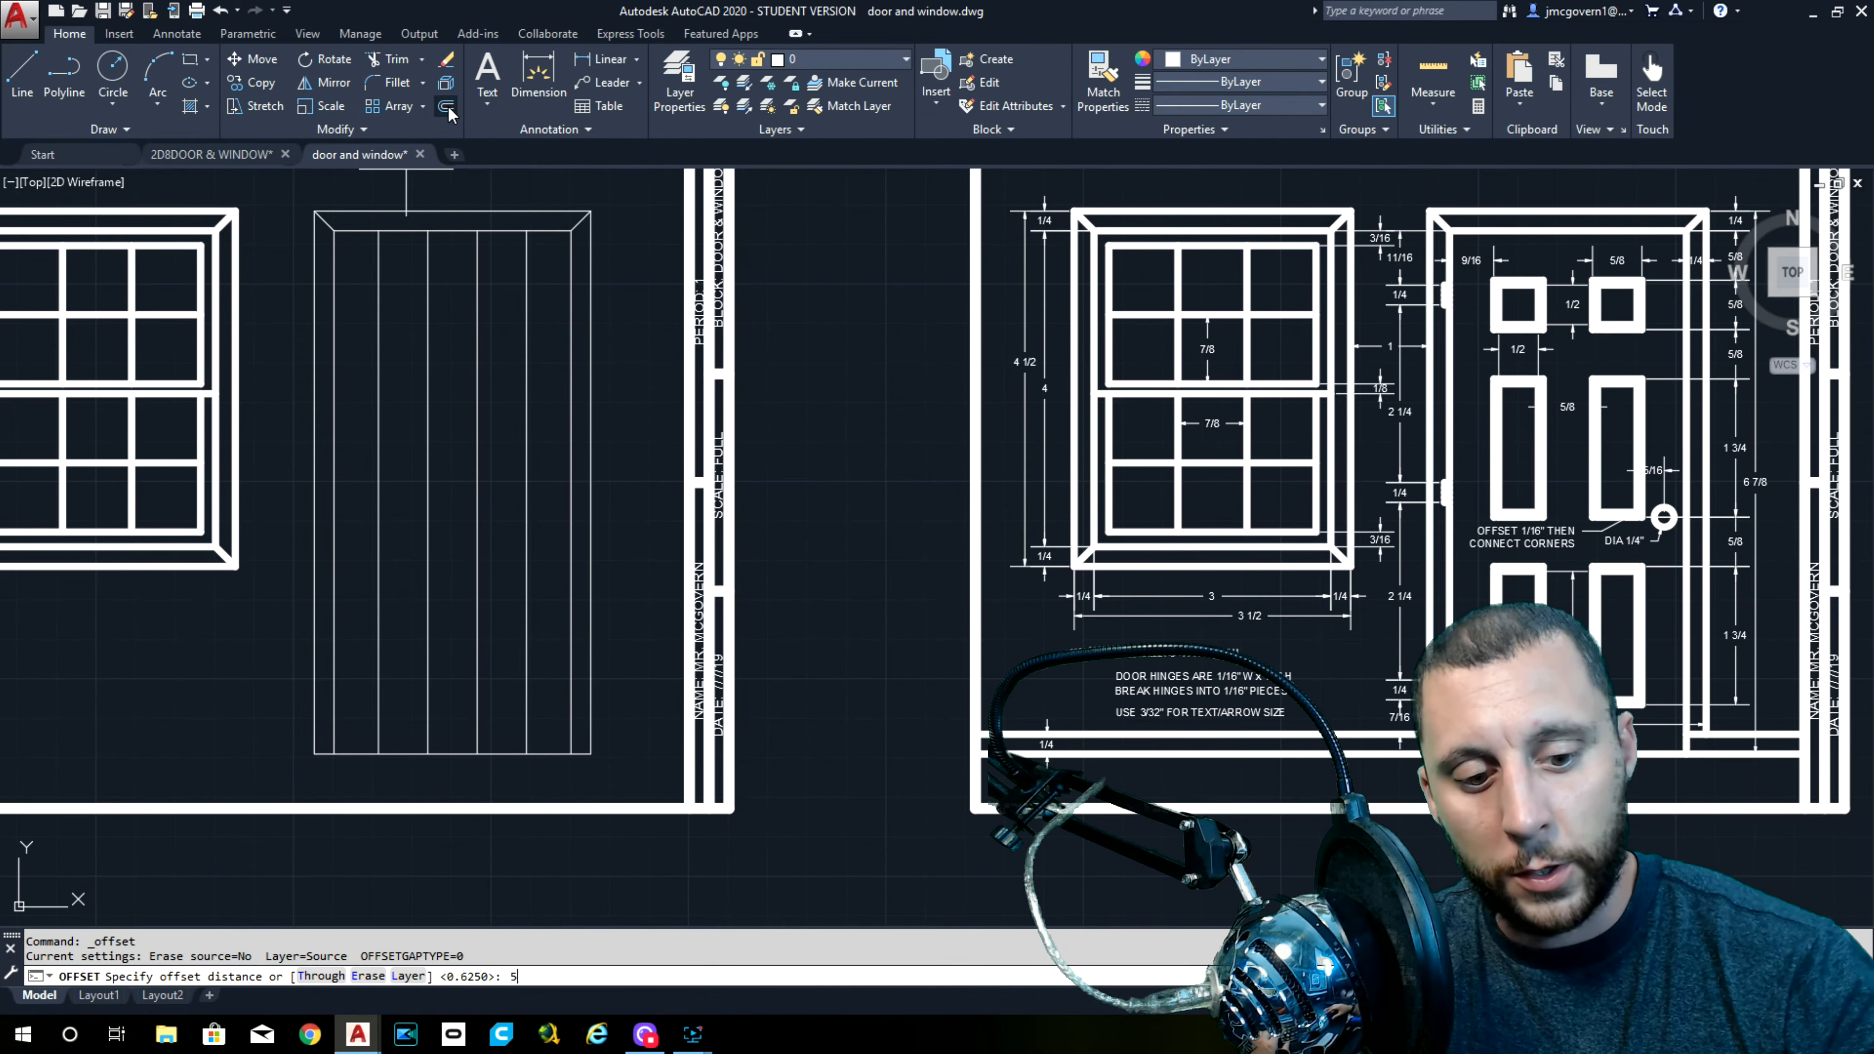
{"action": "type", "text": "/8"}
{"action": "key", "text": "Return"}
{"action": "left_click", "coordinate": [470, 232]}
{"action": "left_click", "coordinate": [469, 285]}
{"action": "left_click", "coordinate": [453, 231]}
{"action": "left_click", "coordinate": [463, 302]}
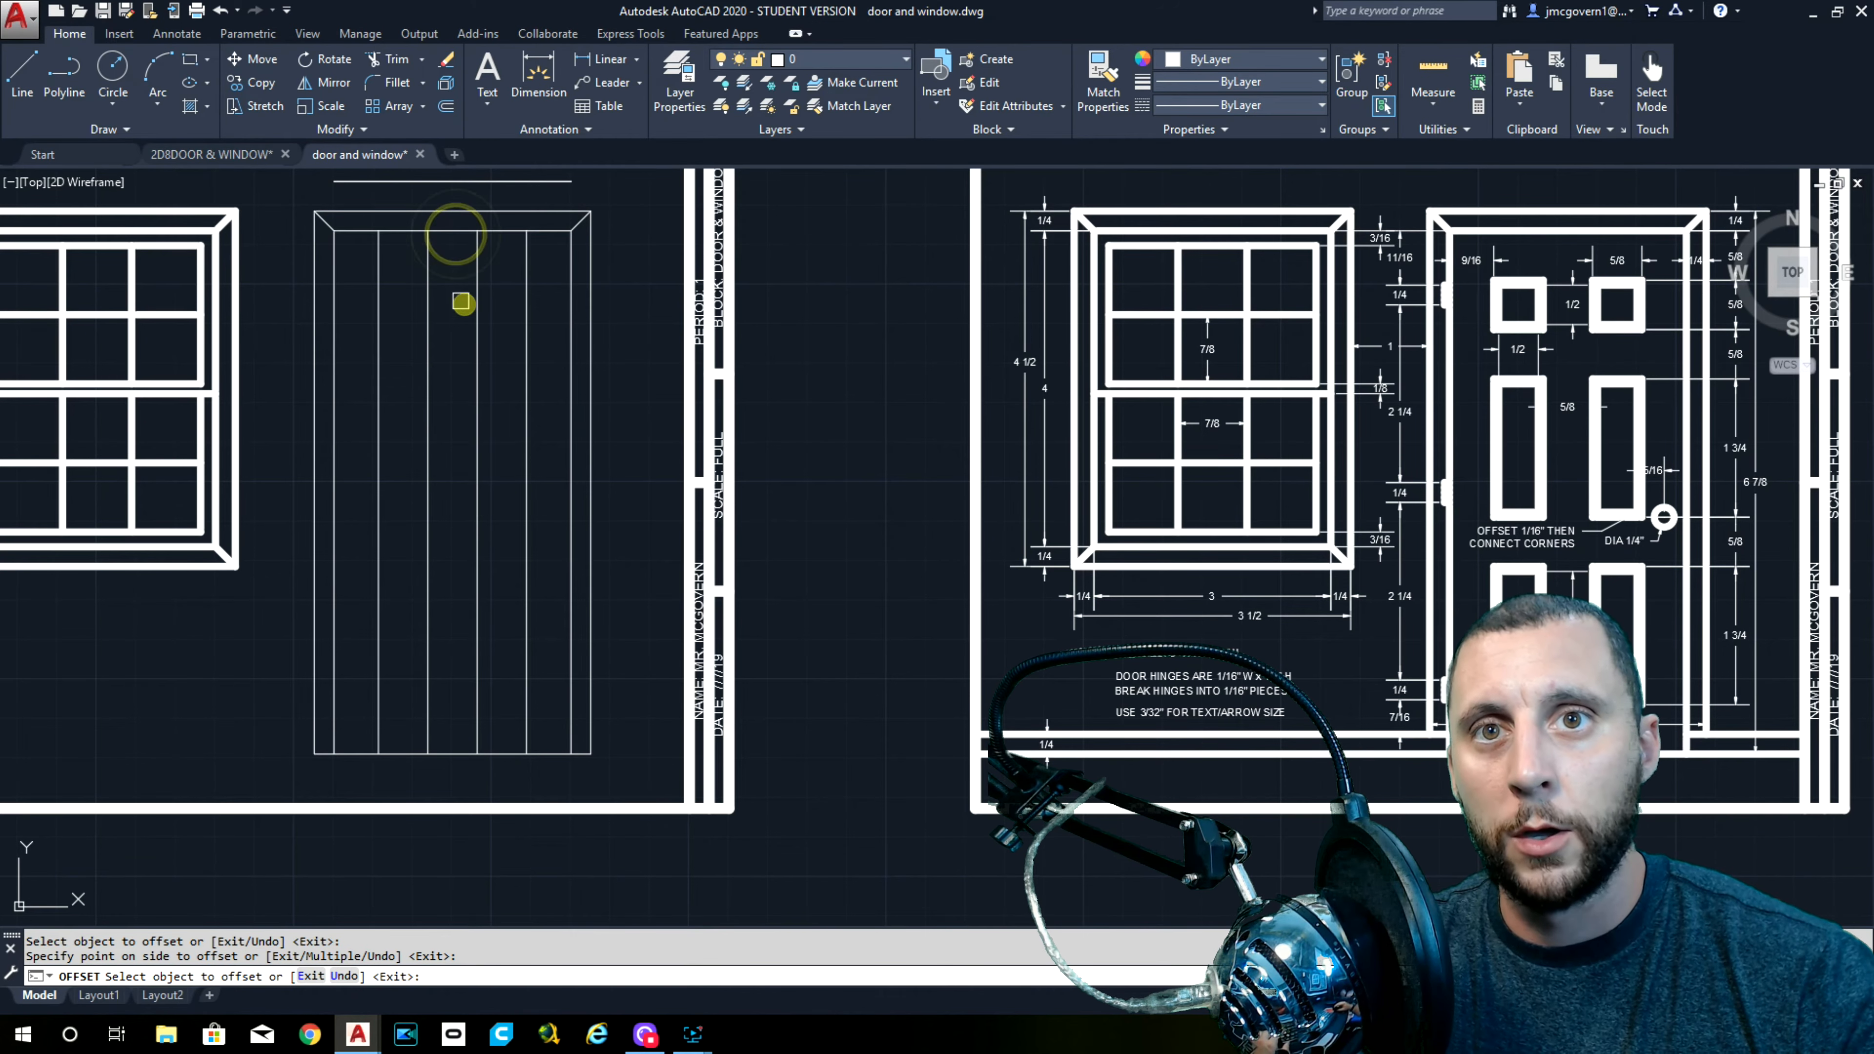
{"action": "left_click", "coordinate": [451, 235]}
{"action": "left_click", "coordinate": [452, 389]}
{"action": "left_click", "coordinate": [458, 281]}
{"action": "left_click", "coordinate": [451, 376]}
{"action": "left_click", "coordinate": [448, 329]}
{"action": "left_click", "coordinate": [454, 428]}
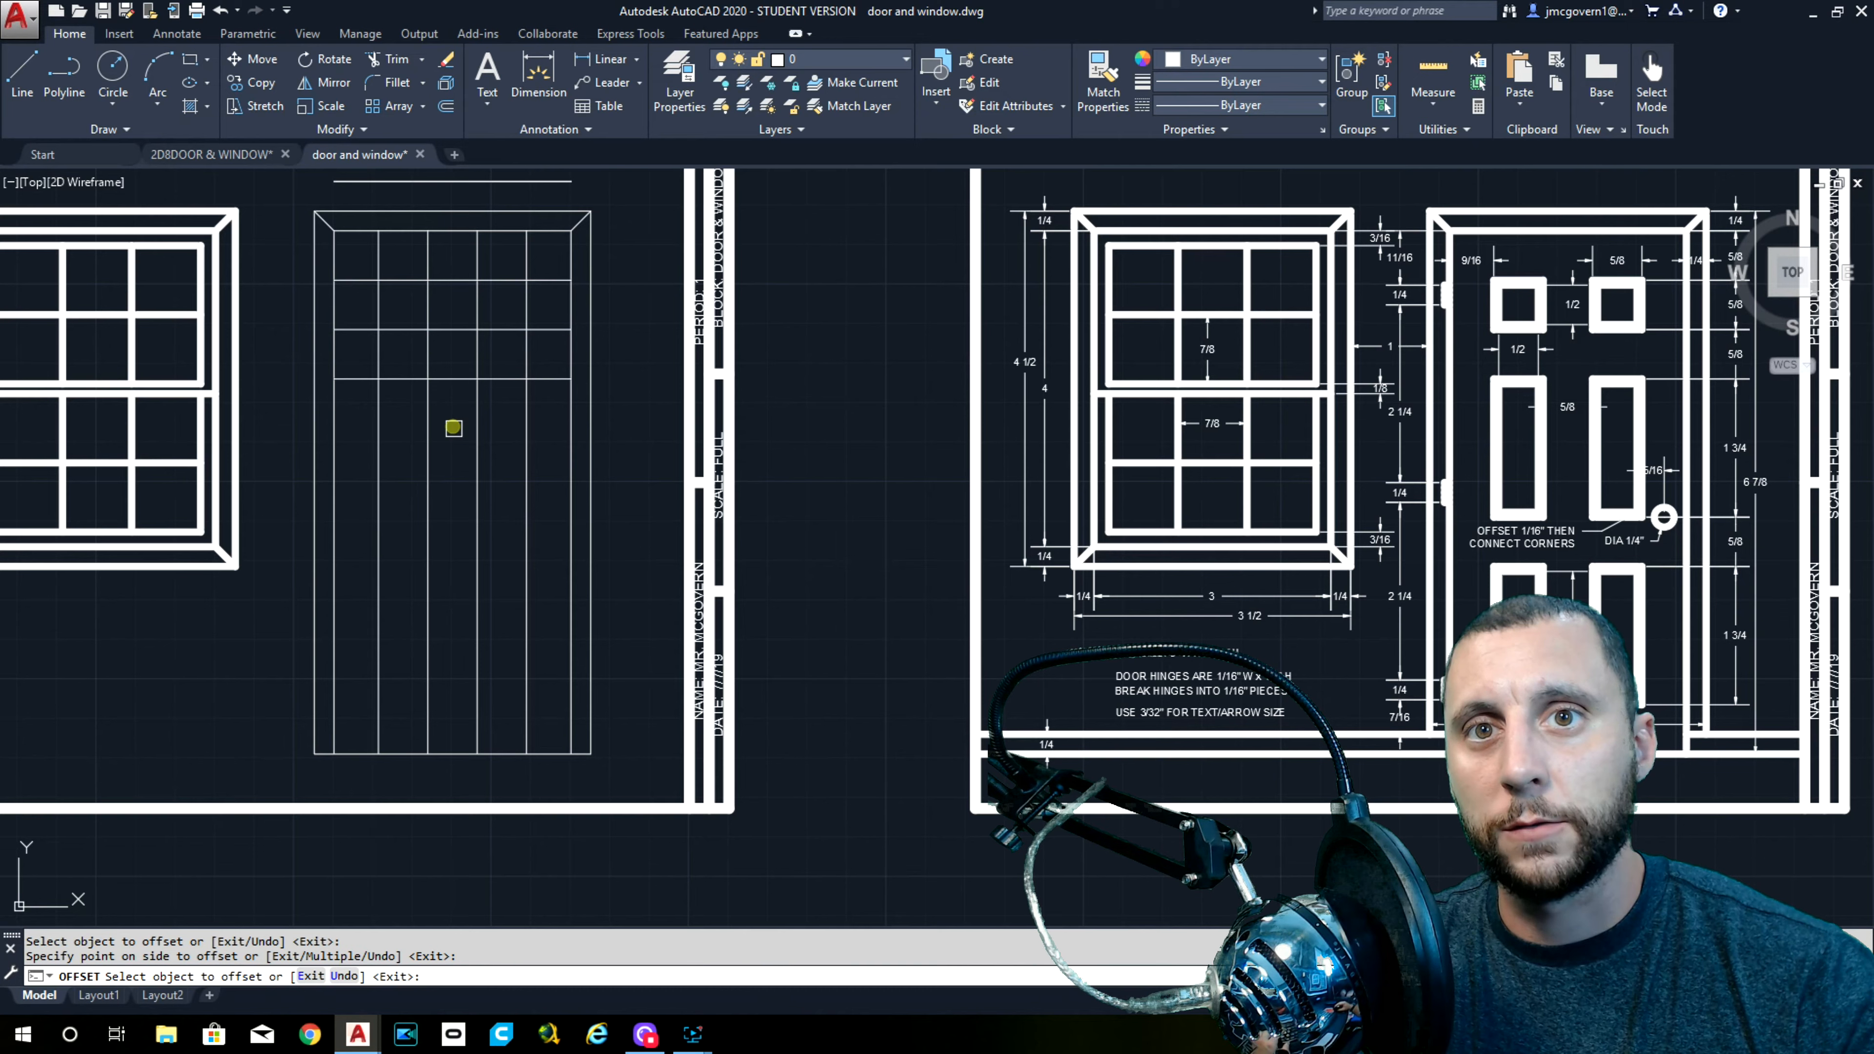
Offset the lowest of the new horizontal panel lines downward by 1-3/4 to close the middle panels
{"action": "key", "text": "Return"}
{"action": "key", "text": "Return"}
{"action": "type", "text": "1"}
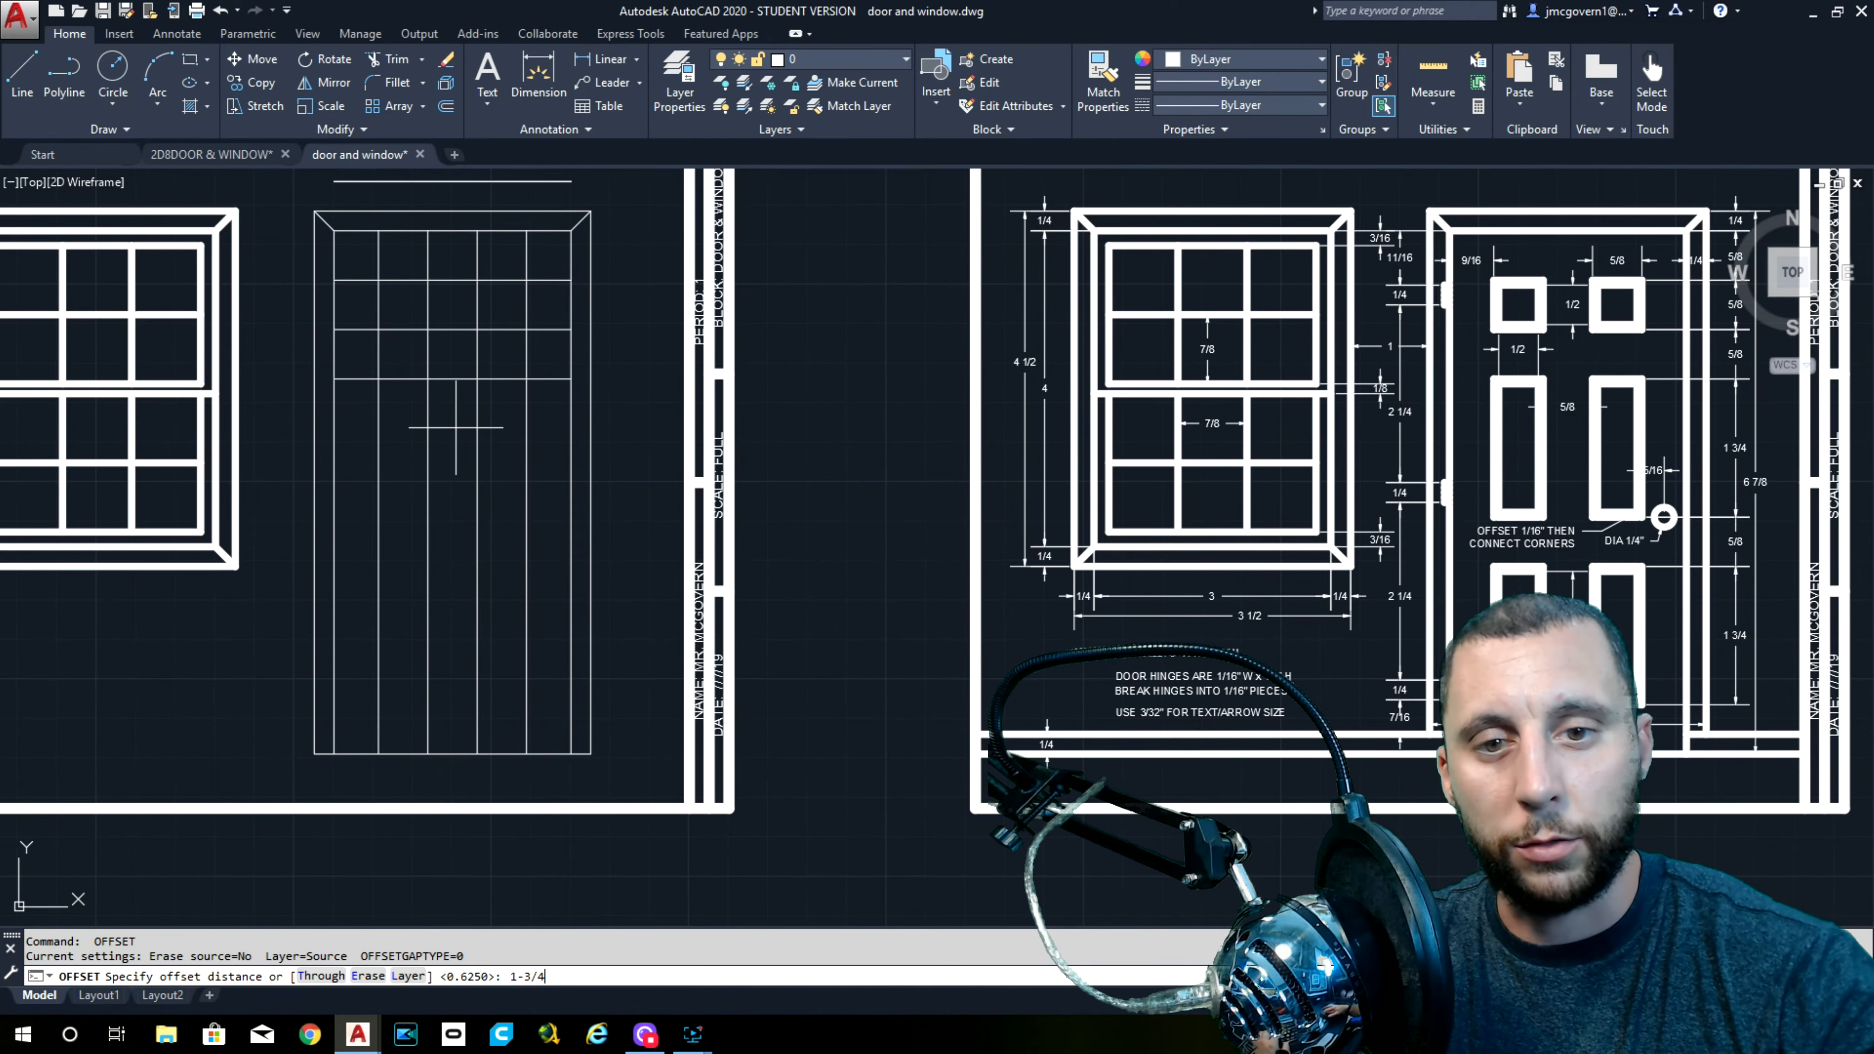
{"action": "type", "text": "-3/4"}
{"action": "key", "text": "Return"}
{"action": "left_click", "coordinate": [452, 378]}
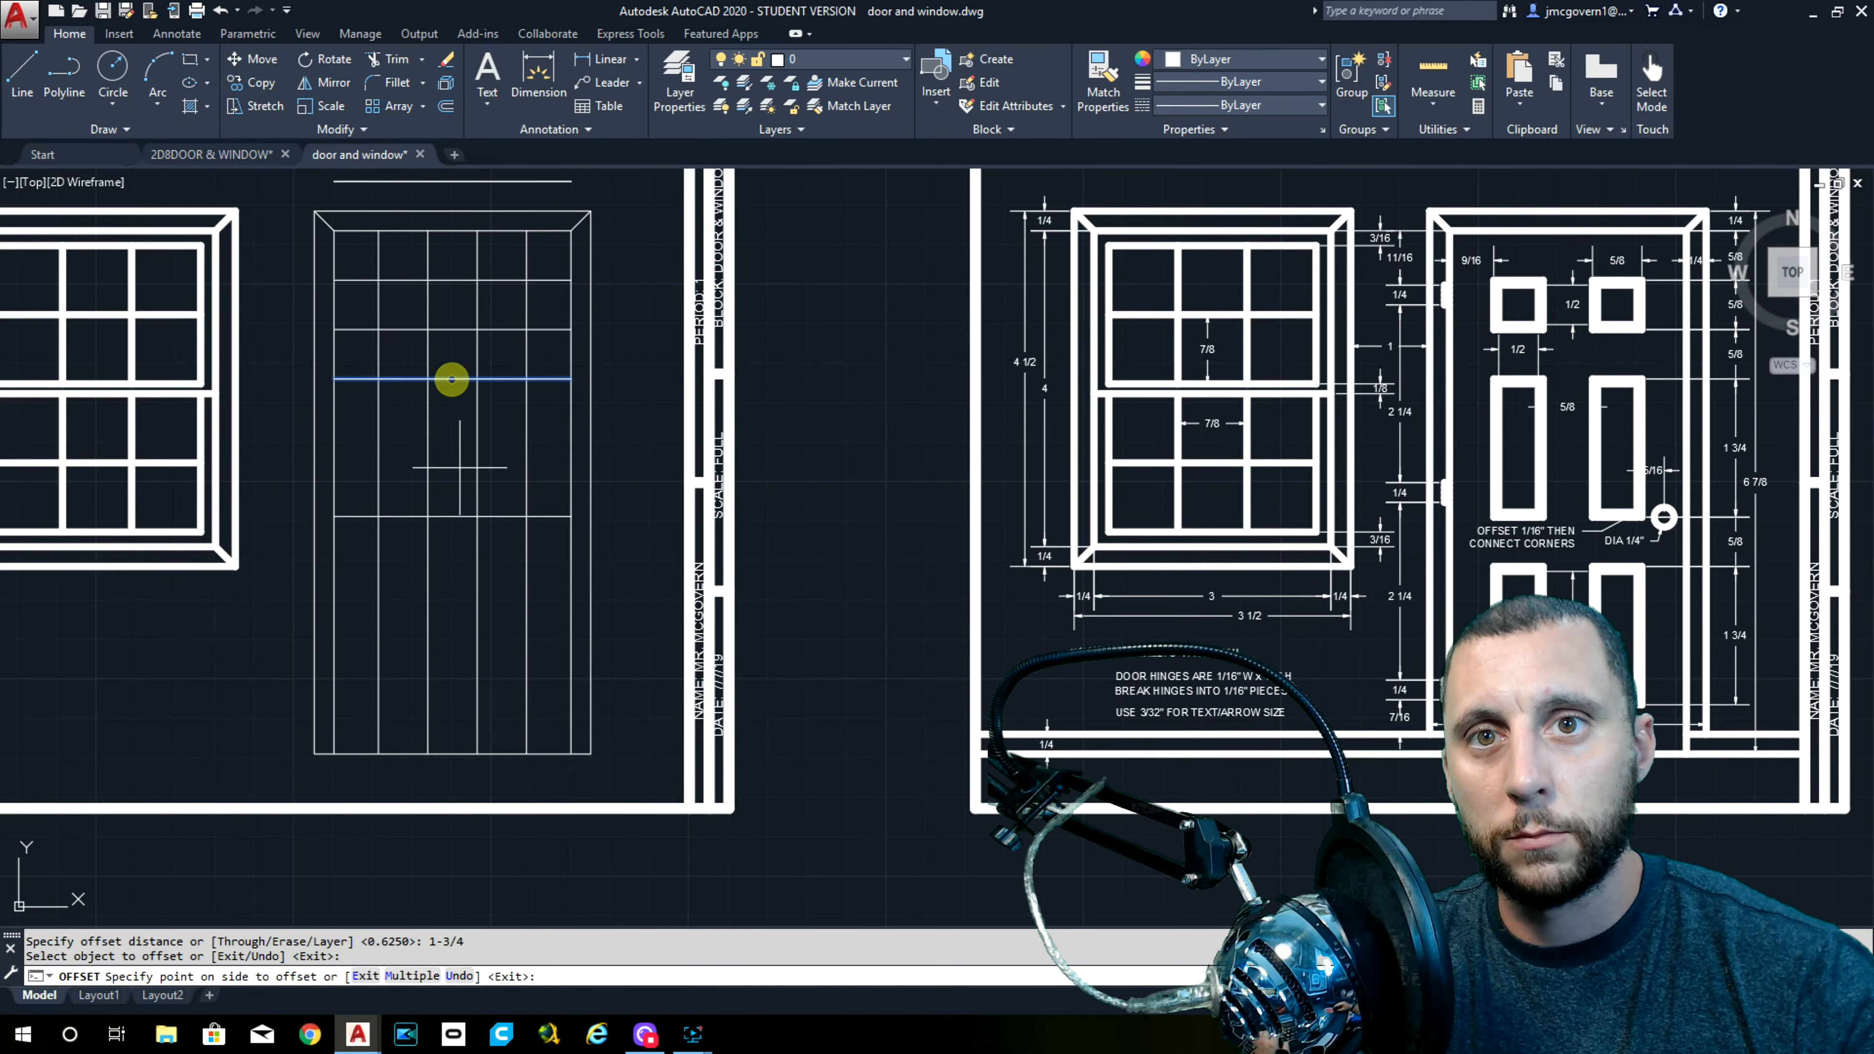
{"action": "left_click", "coordinate": [452, 585]}
Offset the middle panels' bottom line downward by 5/8 to start the lower panels
{"action": "key", "text": "Return"}
{"action": "key", "text": "Return"}
{"action": "type", "text": "5/"}
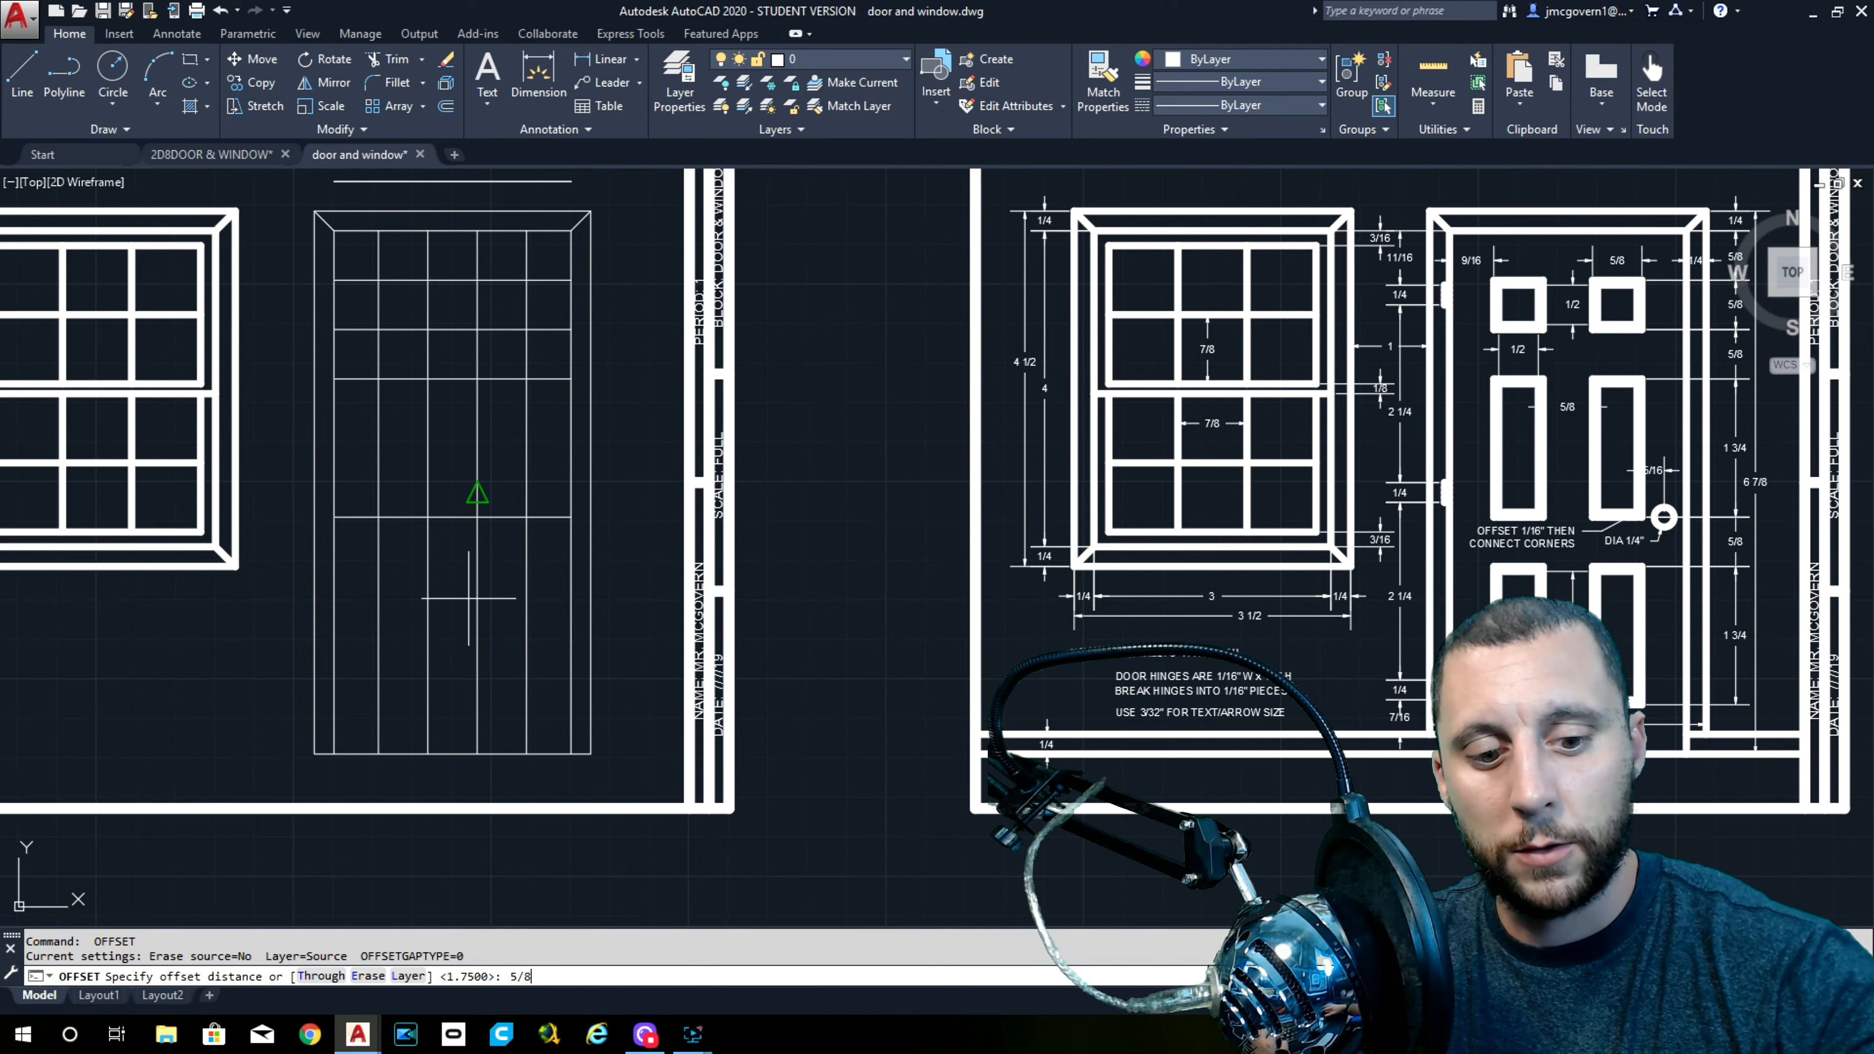
{"action": "type", "text": "8"}
{"action": "key", "text": "Return"}
{"action": "left_click", "coordinate": [445, 518]}
{"action": "left_click", "coordinate": [450, 628]}
Offset the lower panels' top line downward by 1-3/4 to close the lower panels
{"action": "key", "text": "Return"}
{"action": "key", "text": "Return"}
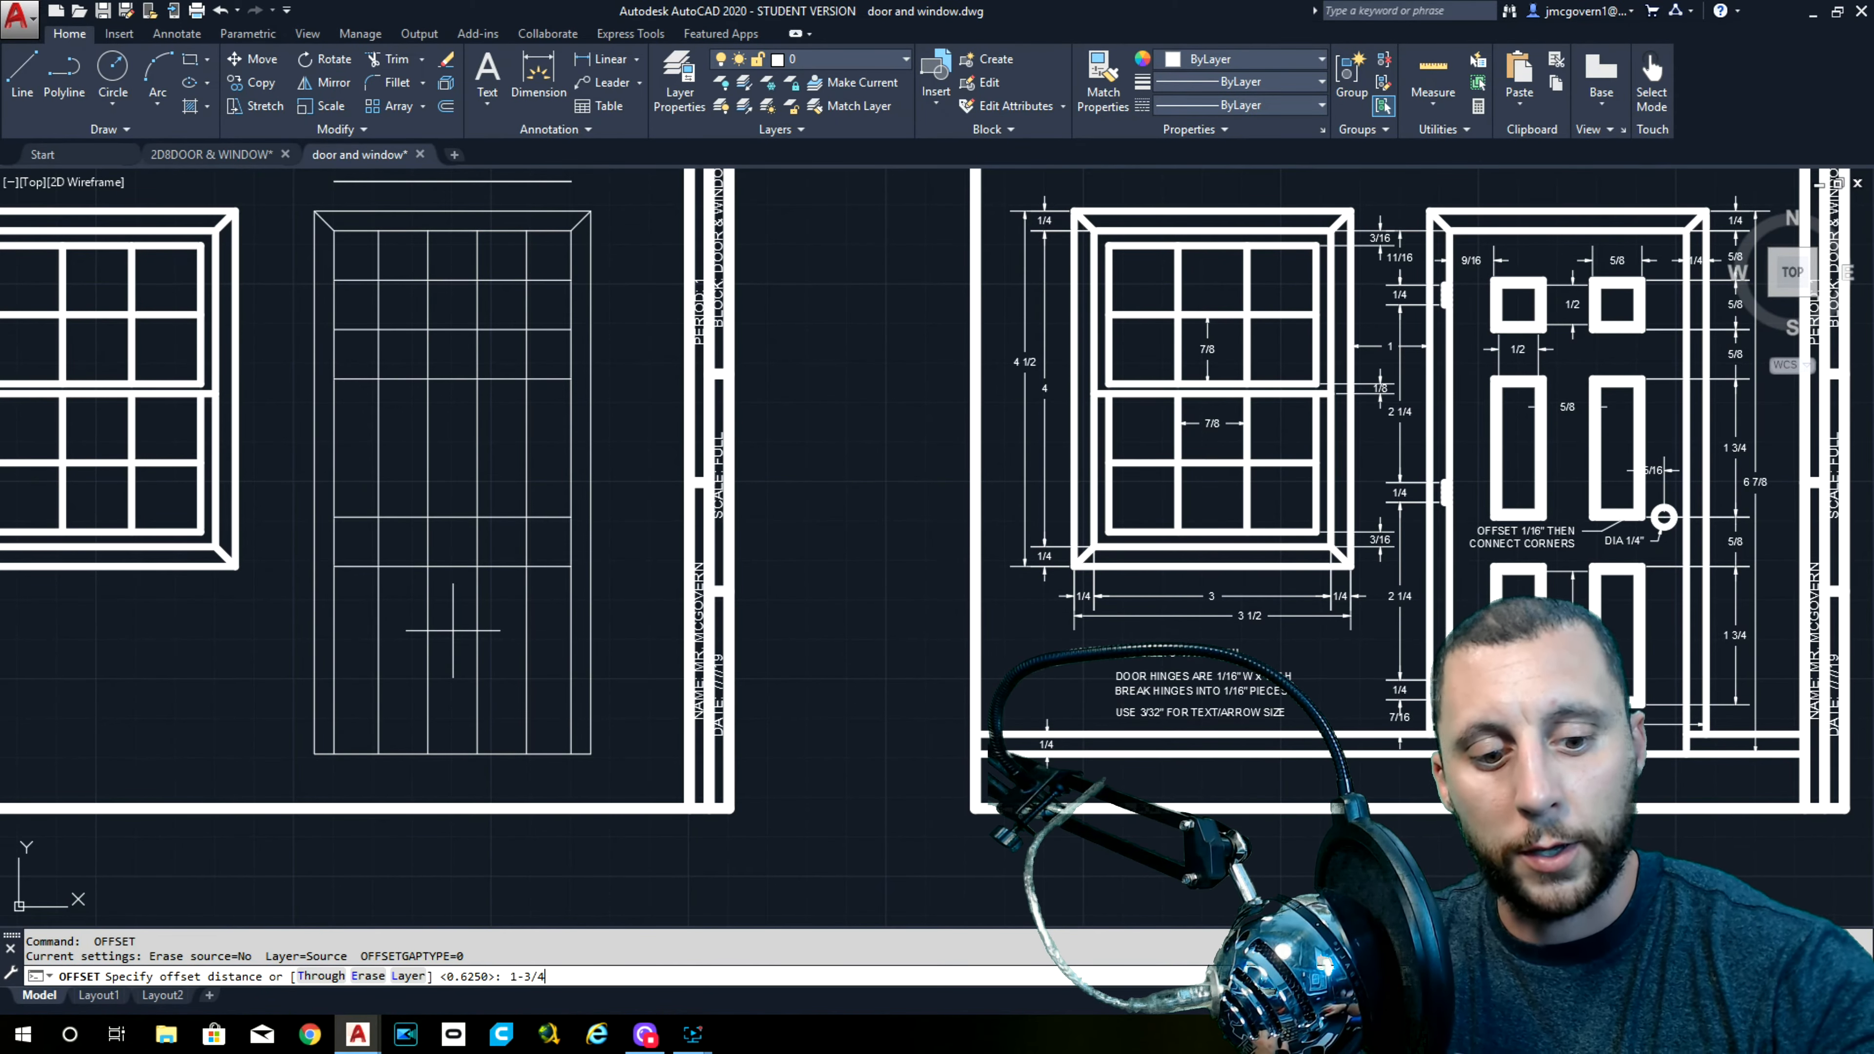
{"action": "key", "text": "Return"}
{"action": "left_click", "coordinate": [449, 568]}
{"action": "left_click", "coordinate": [473, 323]}
{"action": "key", "text": "Escape"}
Erase the stray horizontal lines above the door frame
{"action": "scroll", "coordinate": [473, 323], "scroll_direction": "up", "scroll_amount": 2}
{"action": "middle_click_drag", "start_coordinate": [473, 323], "coordinate": [440, 355]}
{"action": "scroll", "coordinate": [440, 356], "scroll_direction": "down", "scroll_amount": 2}
{"action": "left_click", "coordinate": [480, 225]}
{"action": "left_click", "coordinate": [427, 251]}
{"action": "key", "text": "Delete"}
Trim all line extensions outside the door's panel grid along its top, left, bottom and right sides
{"action": "scroll", "coordinate": [414, 310], "scroll_direction": "up", "scroll_amount": 2}
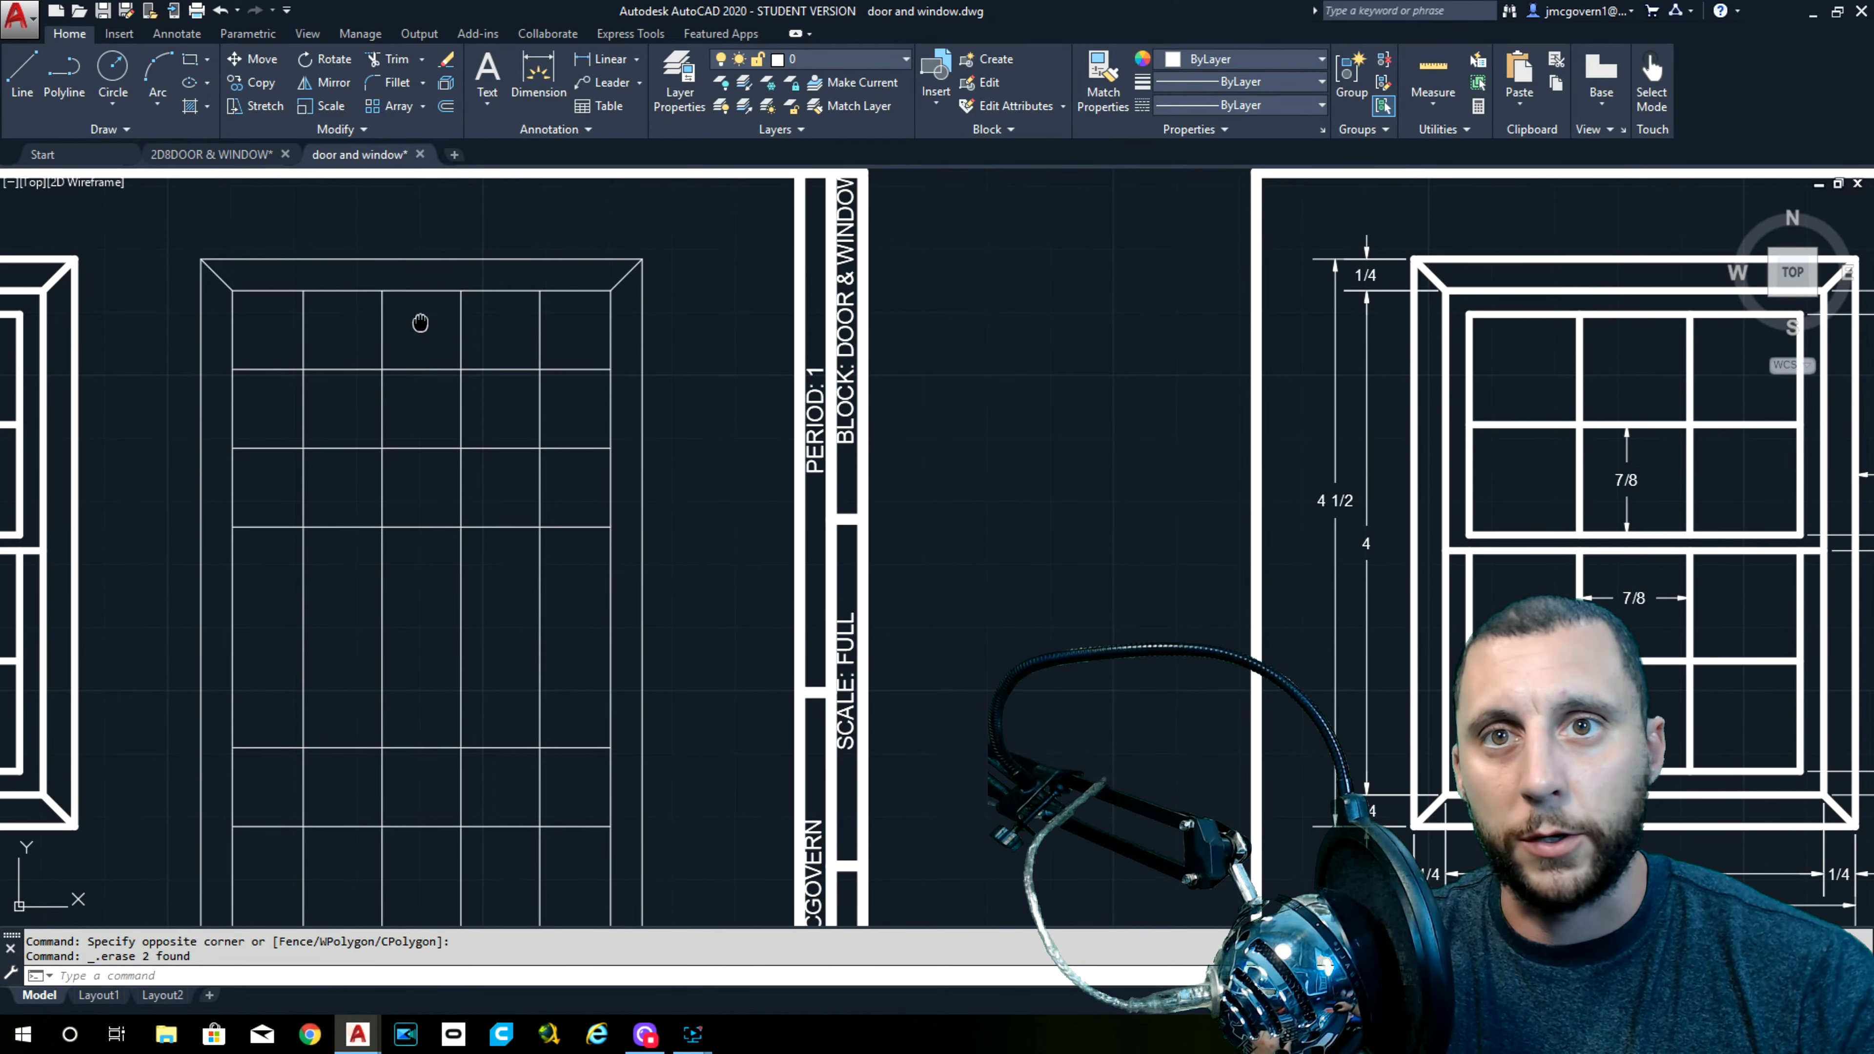
{"action": "middle_click_drag", "start_coordinate": [420, 322], "coordinate": [426, 281]}
{"action": "type", "text": "tr"}
{"action": "key", "text": "Return"}
{"action": "left_click", "coordinate": [591, 275]}
{"action": "left_click", "coordinate": [274, 288]}
{"action": "left_click", "coordinate": [280, 287]}
{"action": "scroll", "coordinate": [279, 310], "scroll_direction": "down", "scroll_amount": 3}
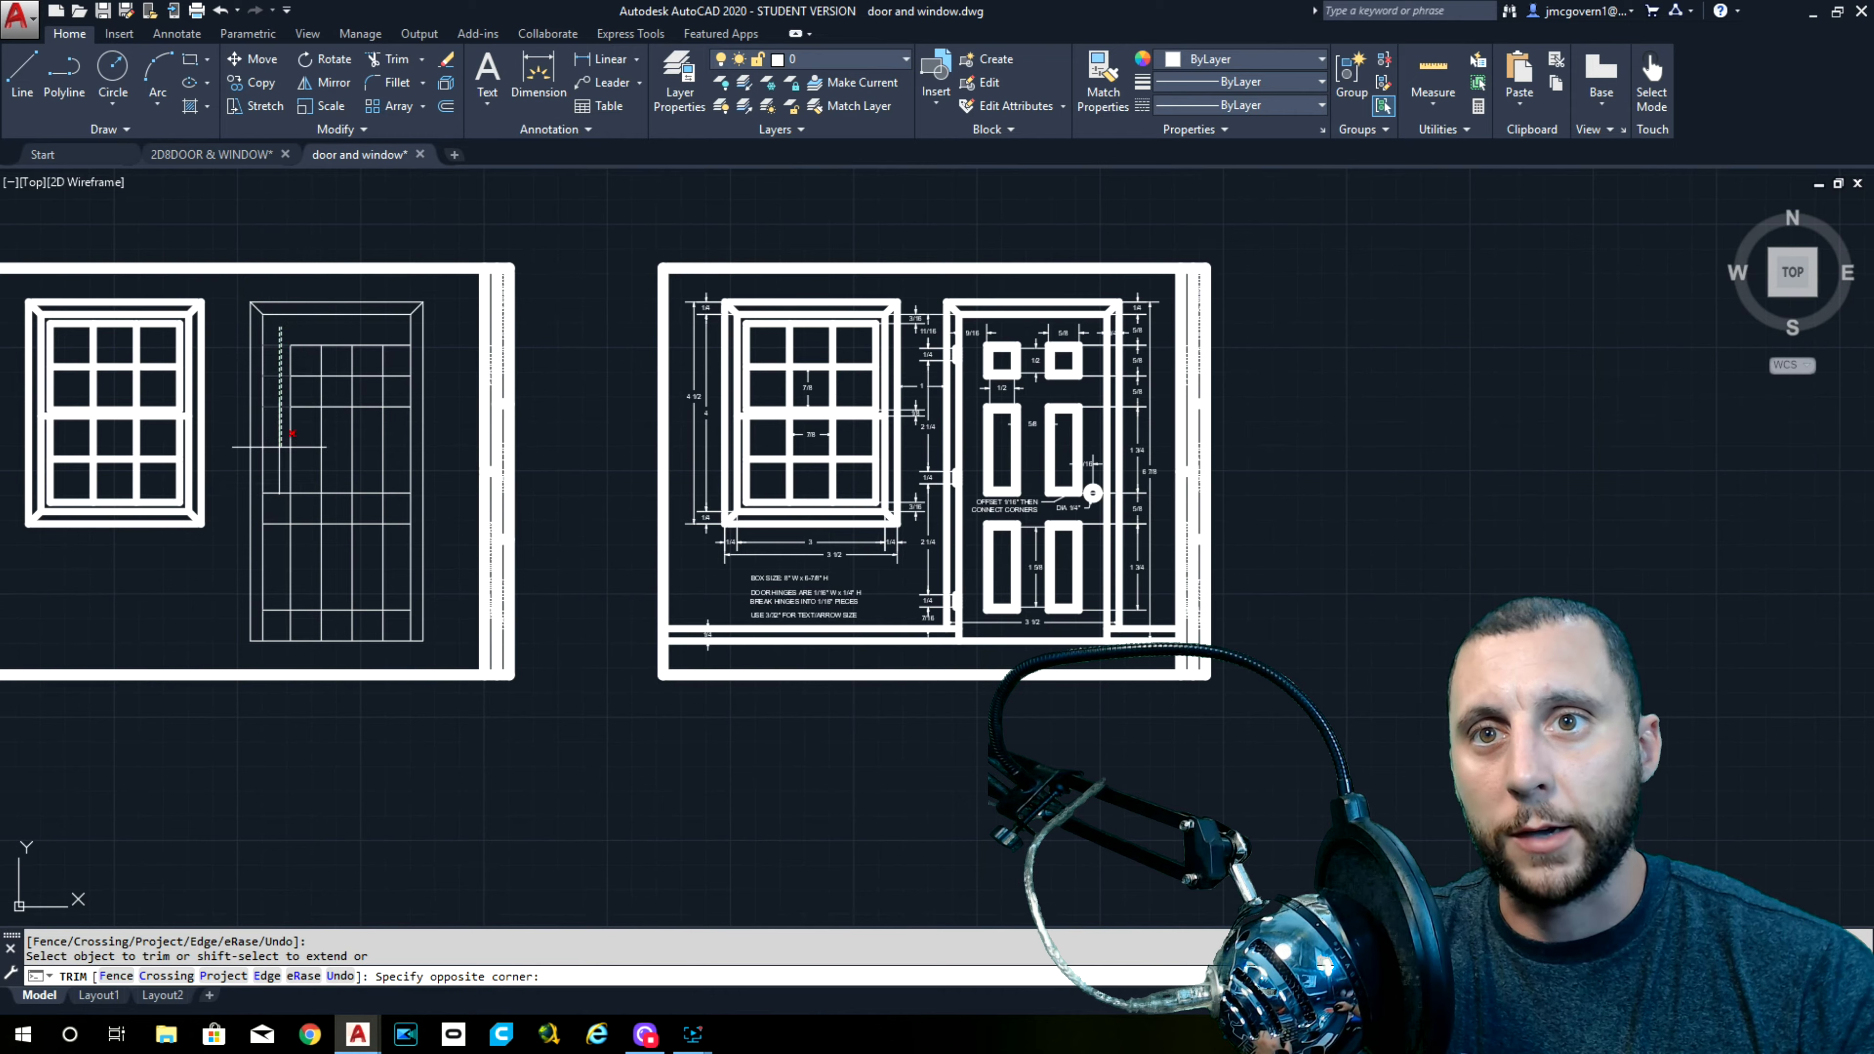
{"action": "left_click", "coordinate": [272, 620]}
{"action": "scroll", "coordinate": [404, 625], "scroll_direction": "up", "scroll_amount": 2}
{"action": "left_click", "coordinate": [393, 619]}
{"action": "left_click", "coordinate": [211, 624]}
{"action": "left_click", "coordinate": [399, 612]}
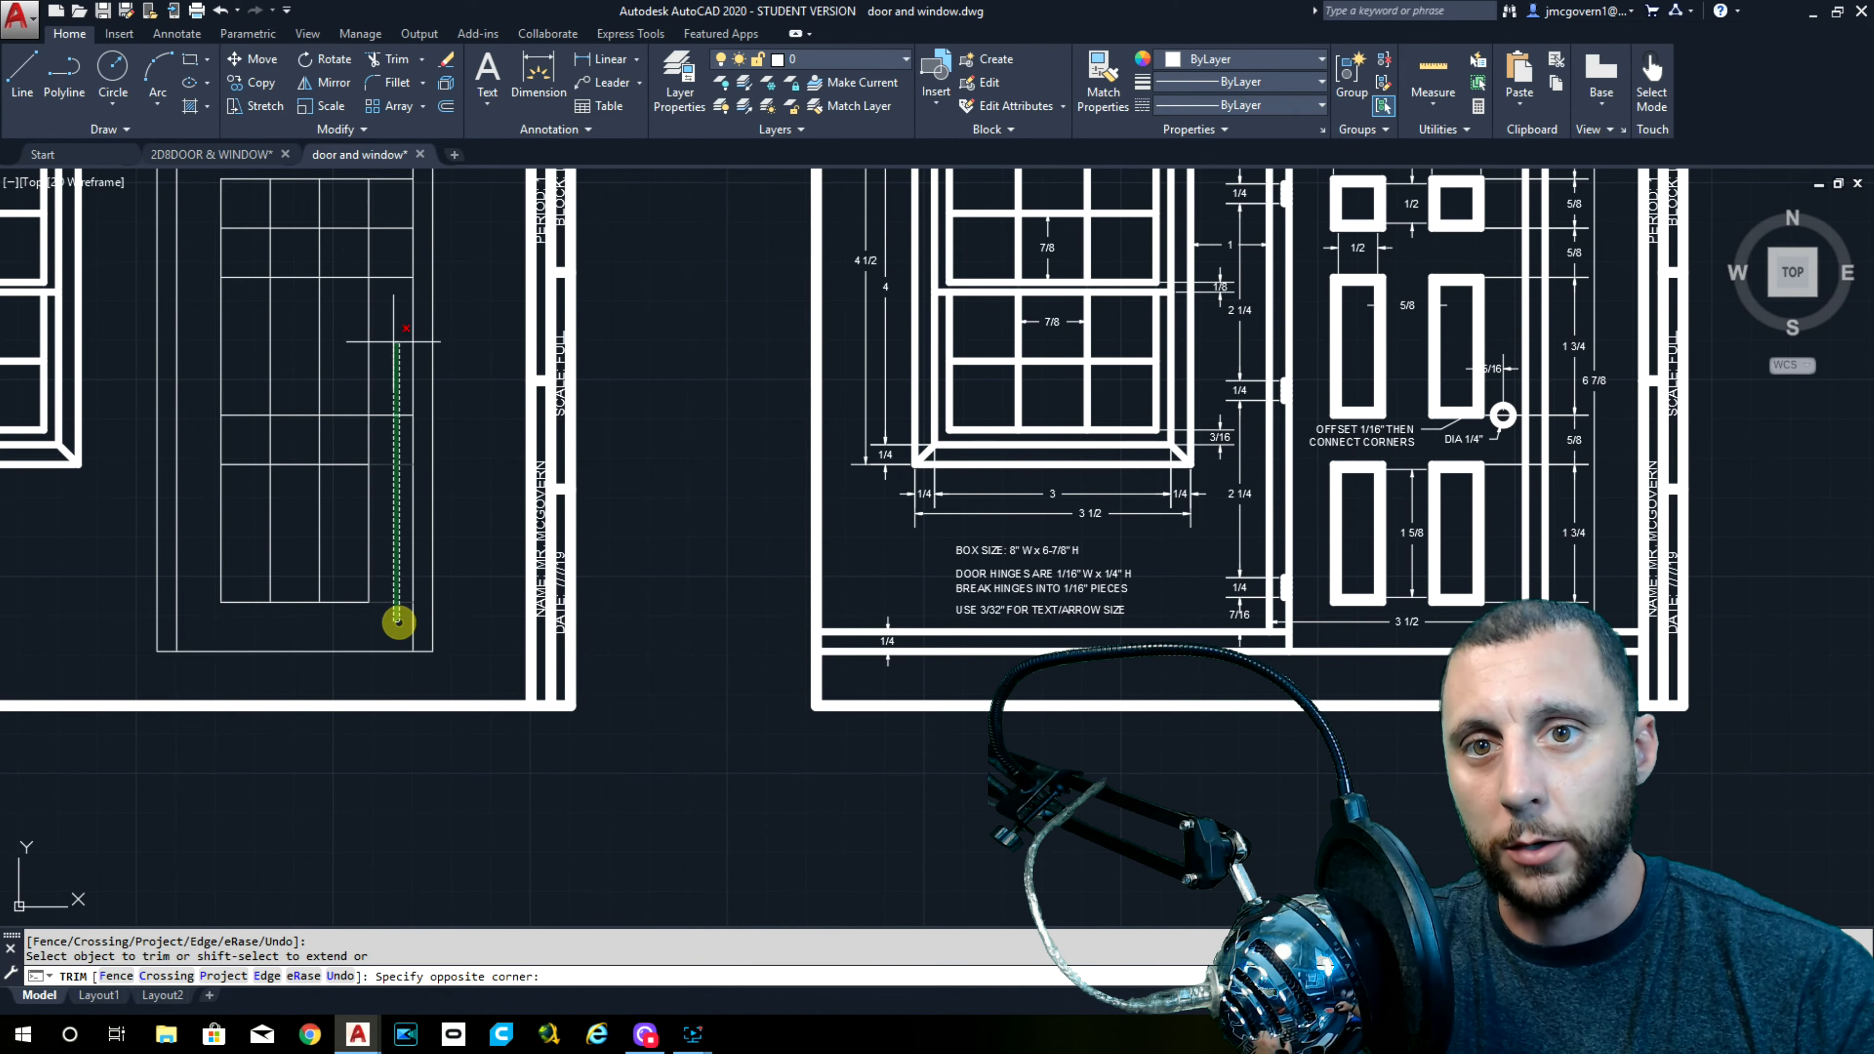
{"action": "middle_click_drag", "start_coordinate": [388, 177], "coordinate": [372, 213]}
{"action": "left_click", "coordinate": [375, 188]}
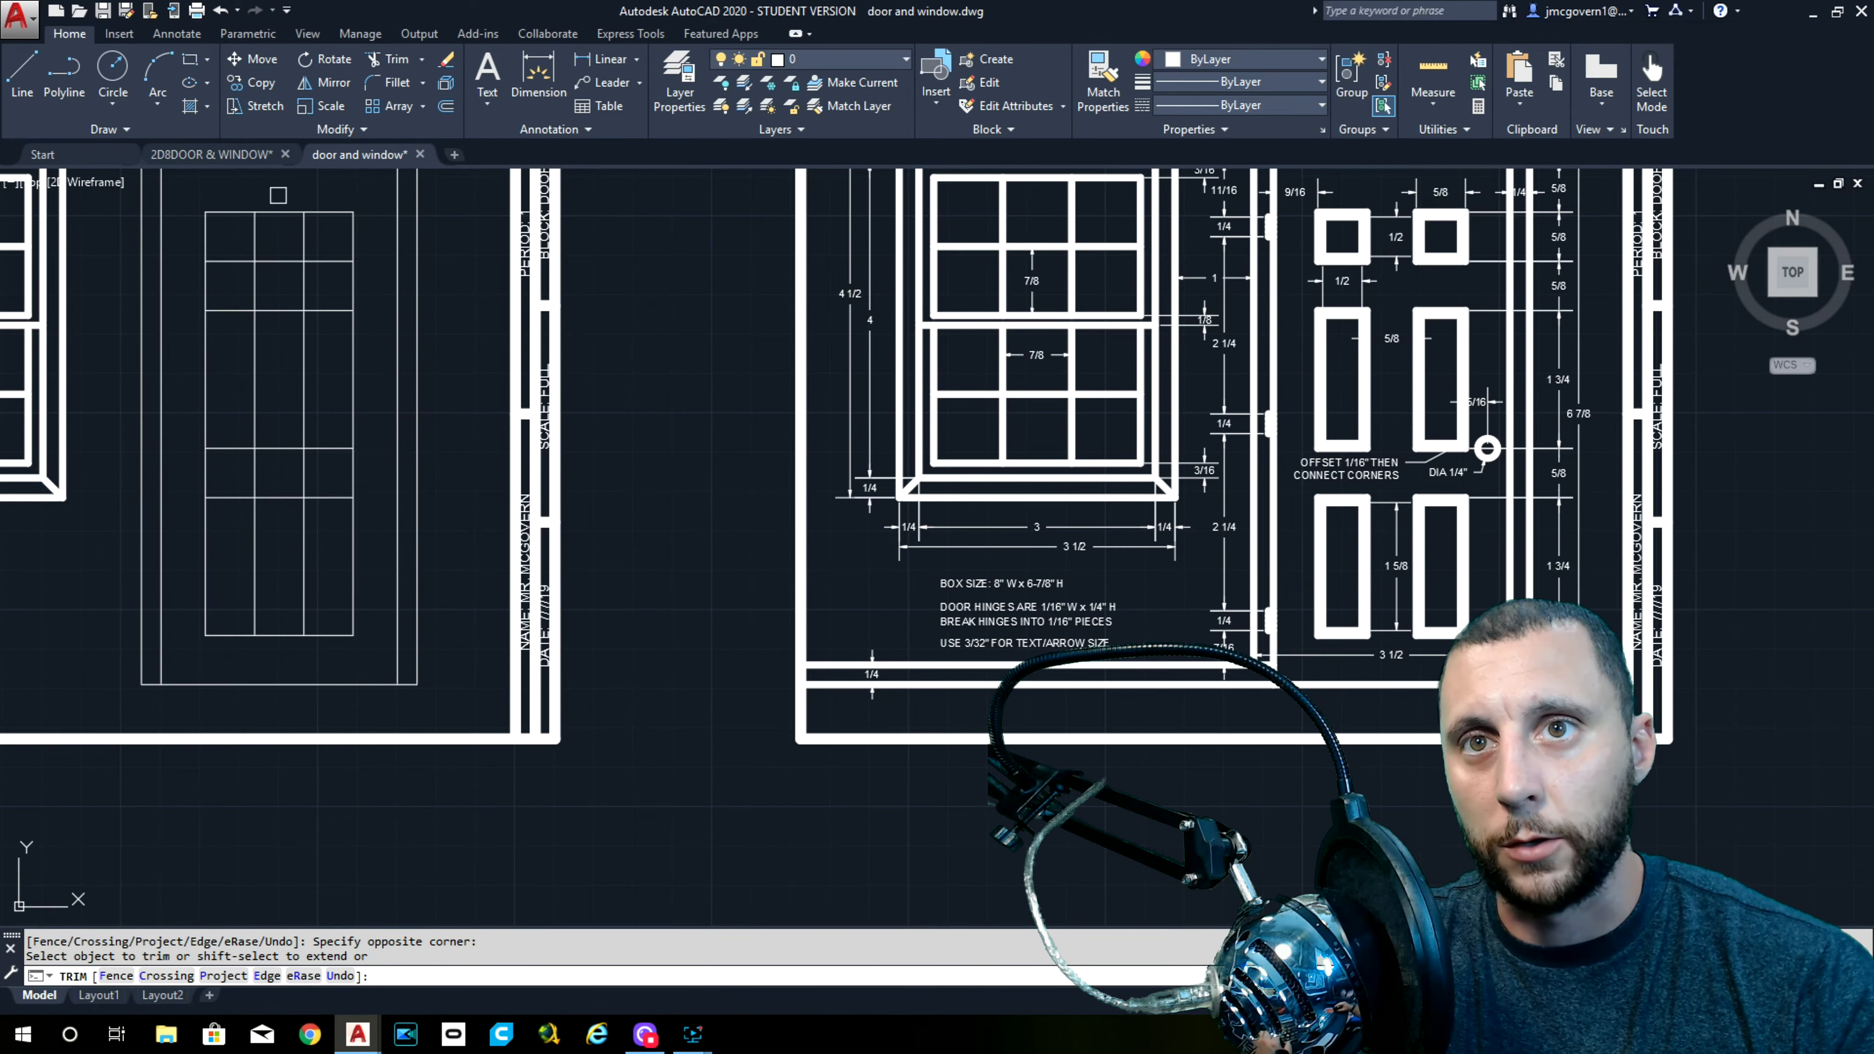
Trim the horizontal lines between the two panel columns and the vertical lines in the gaps between panel rows
{"action": "left_click", "coordinate": [278, 190]}
{"action": "left_click", "coordinate": [275, 649]}
{"action": "left_click", "coordinate": [381, 461]}
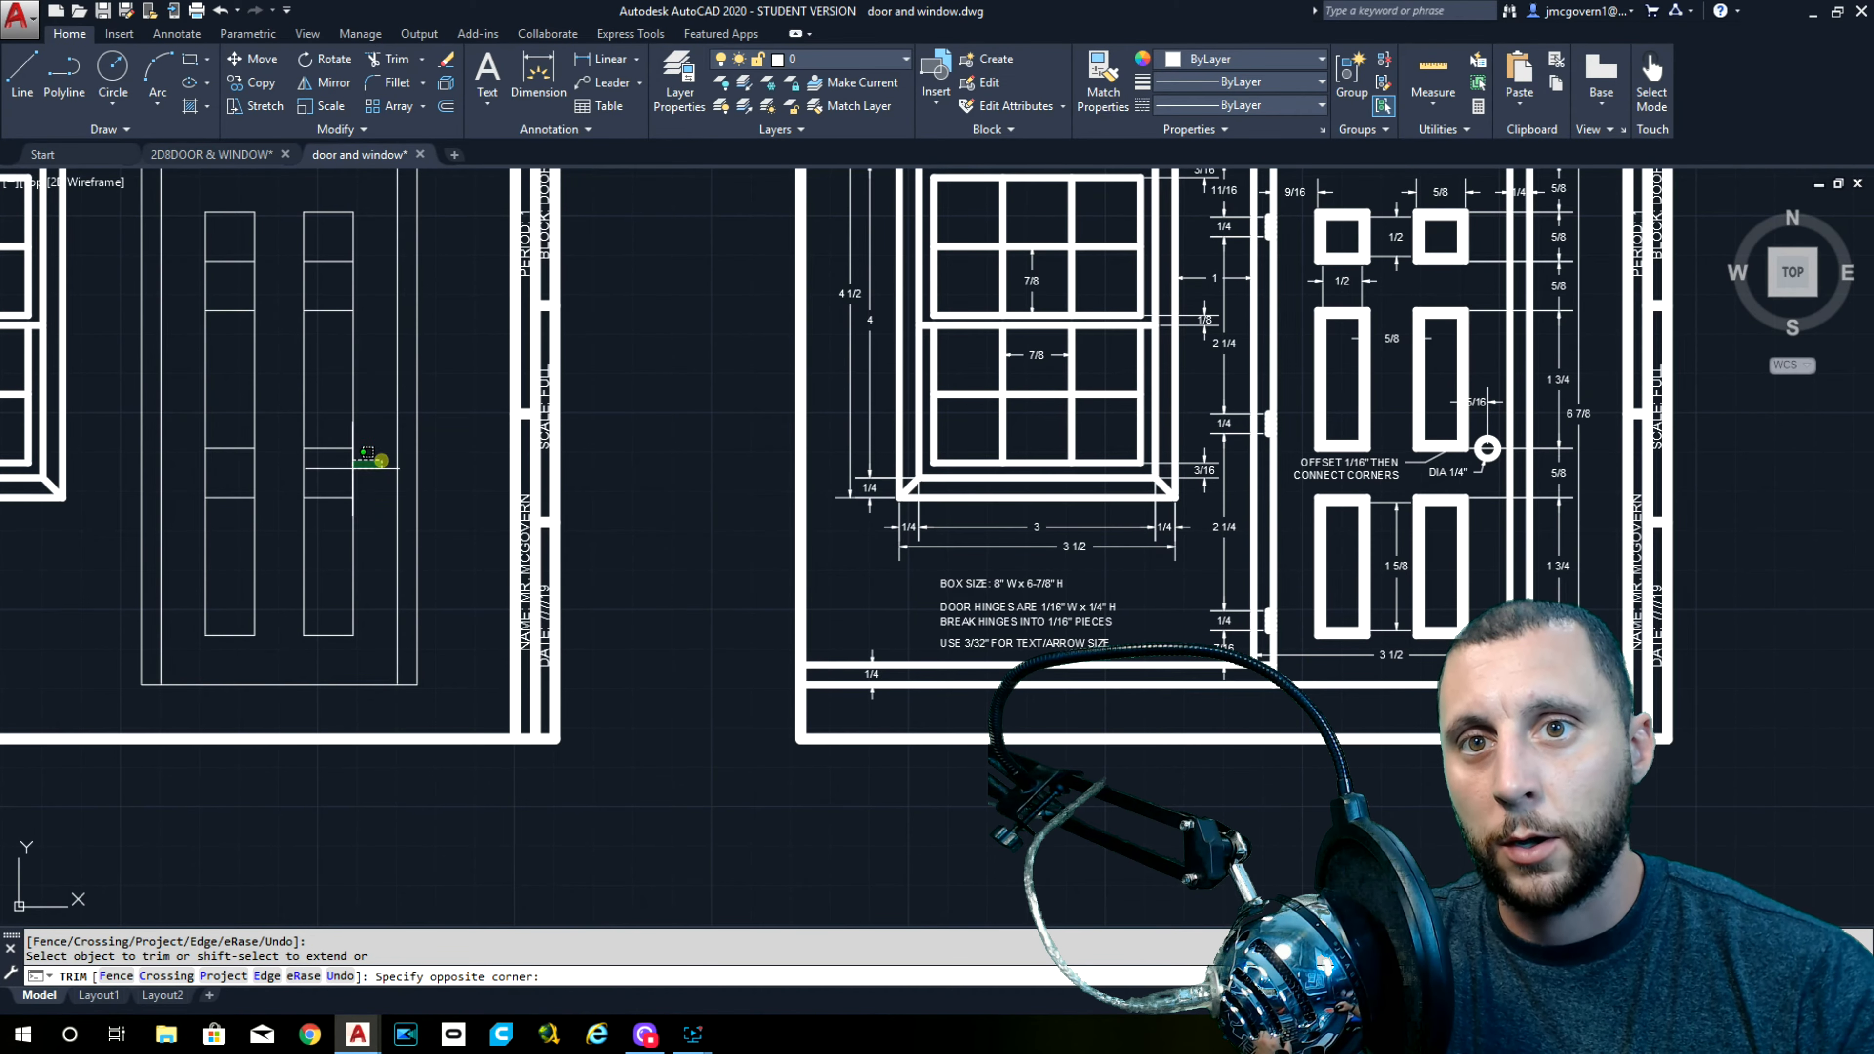
{"action": "left_click", "coordinate": [186, 473]}
{"action": "left_click", "coordinate": [365, 276]}
{"action": "left_click", "coordinate": [191, 282]}
{"action": "key", "text": "Escape"}
Join the edges of all six door panels into closed polylines, one per panel, after checking the reference panel detail
{"action": "middle_click_drag", "start_coordinate": [369, 369], "coordinate": [424, 387]}
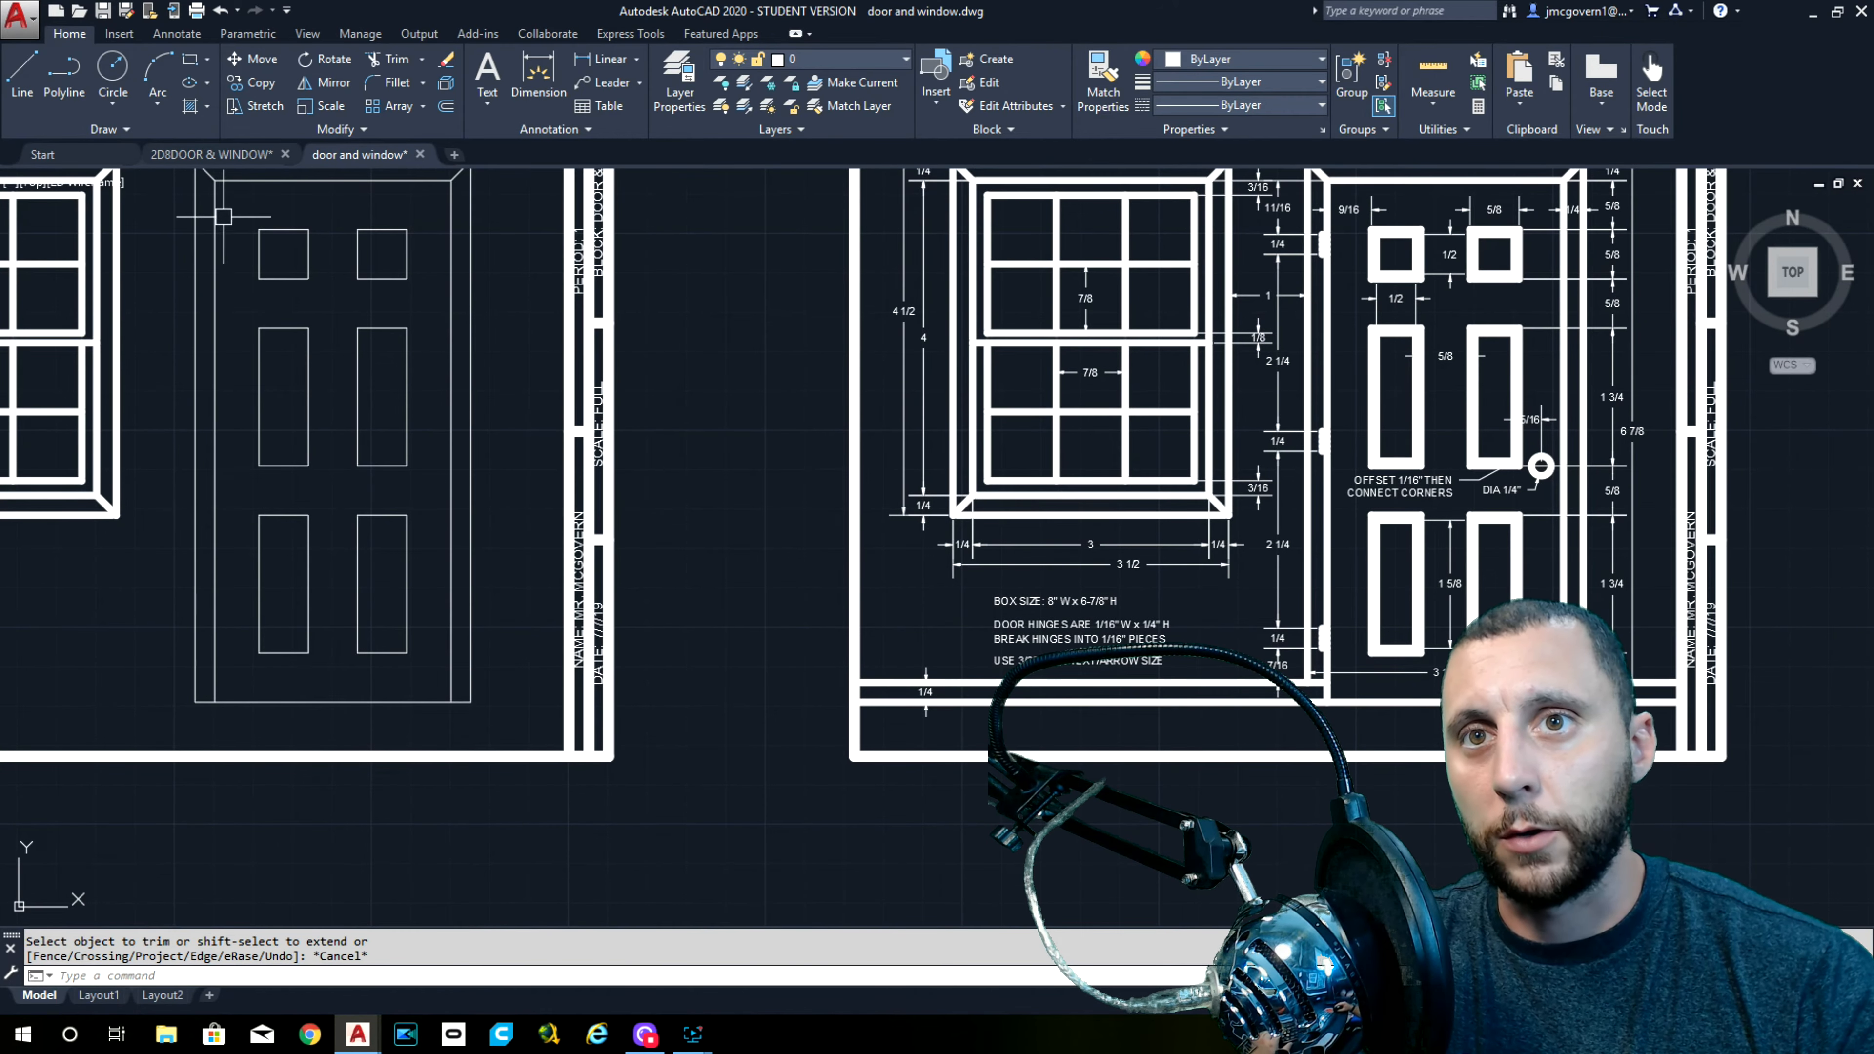
{"action": "middle_click_drag", "start_coordinate": [1454, 255], "coordinate": [391, 325]}
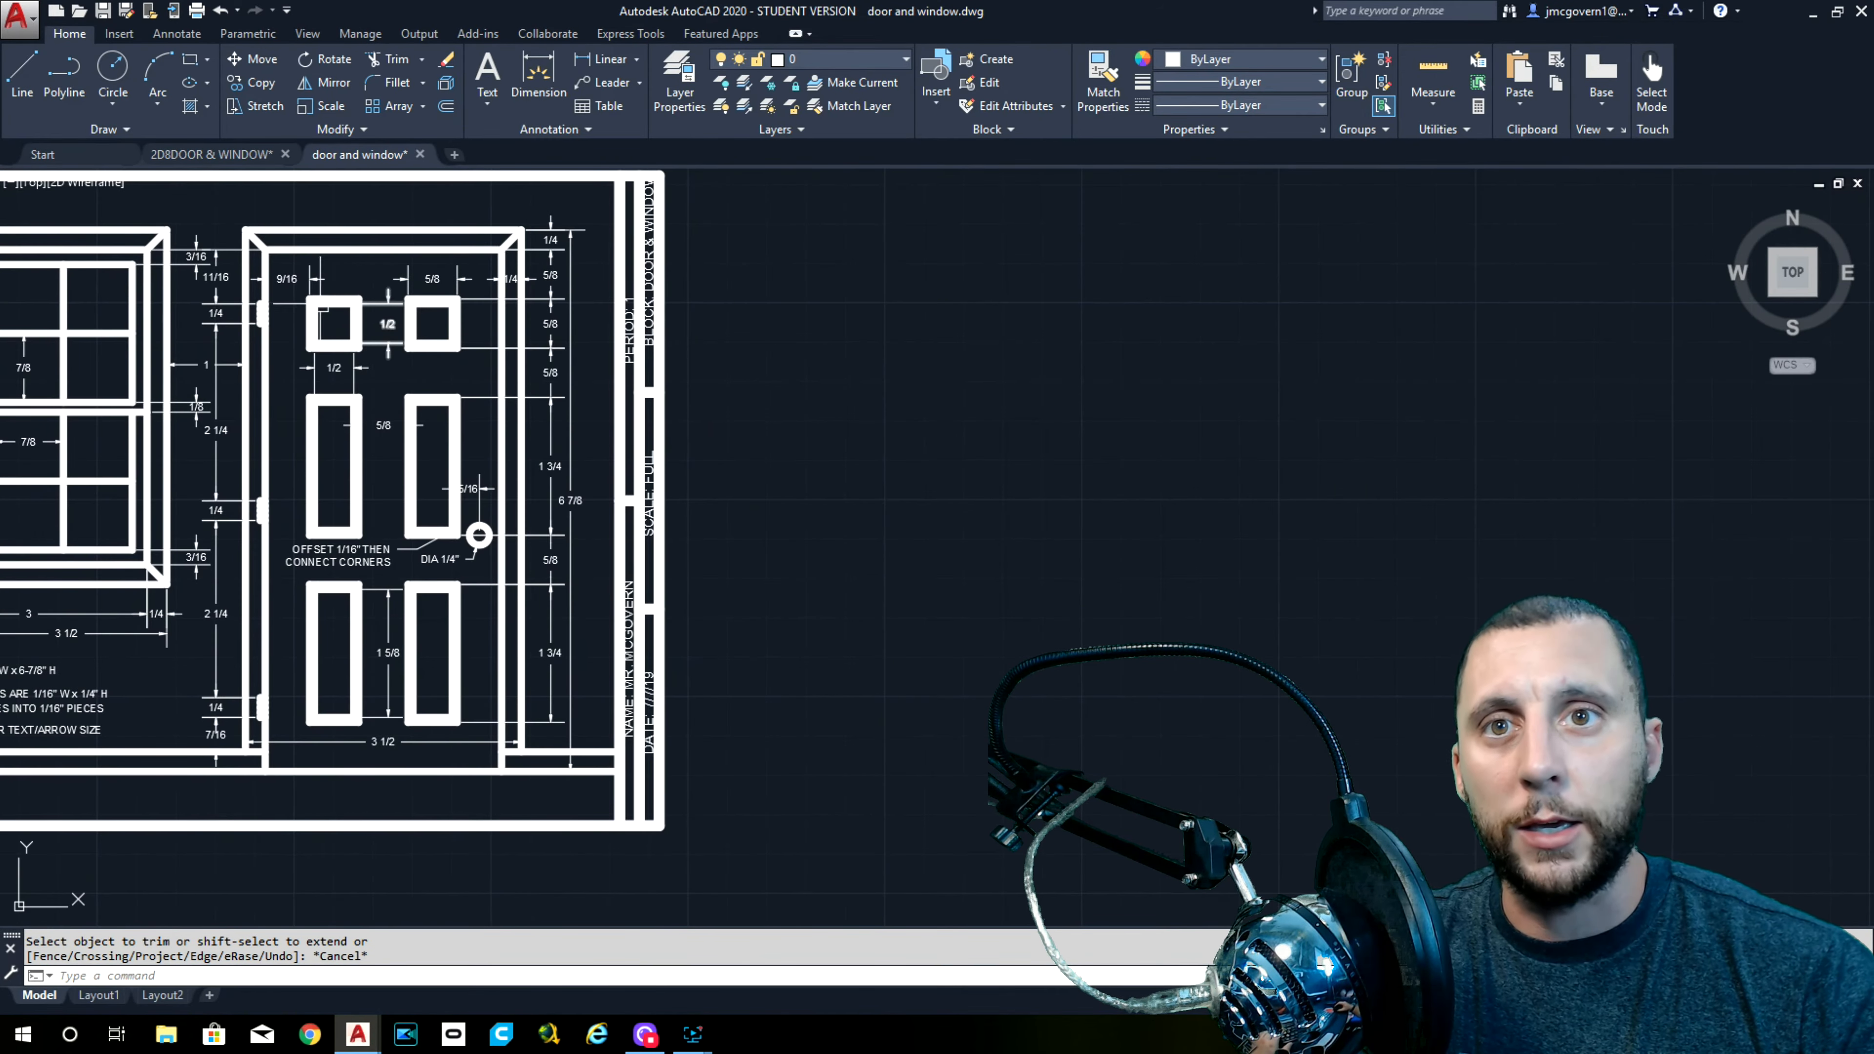
{"action": "scroll", "coordinate": [322, 310], "scroll_direction": "up", "scroll_amount": 8}
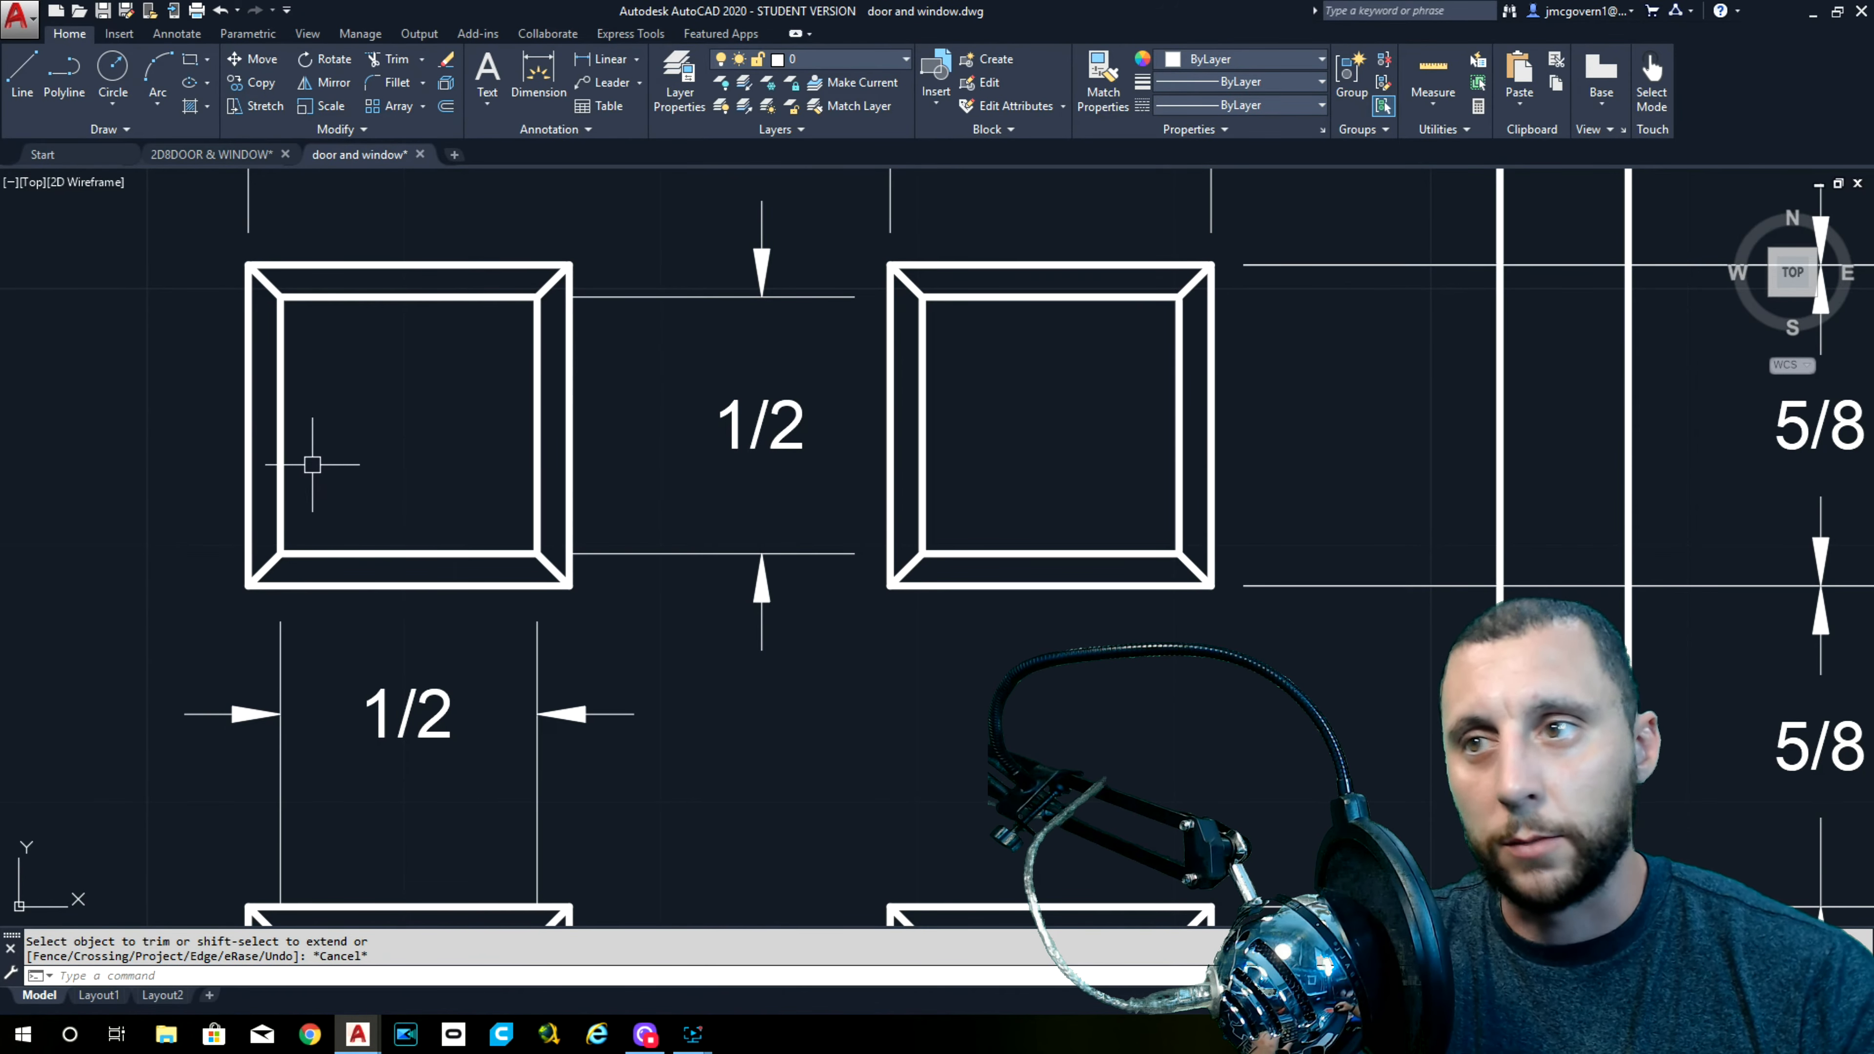
{"action": "scroll", "coordinate": [664, 587], "scroll_direction": "down", "scroll_amount": 8}
{"action": "middle_click_drag", "start_coordinate": [529, 609], "coordinate": [878, 389]}
{"action": "middle_click_drag", "start_coordinate": [271, 415], "coordinate": [812, 364]}
{"action": "left_click", "coordinate": [375, 237]}
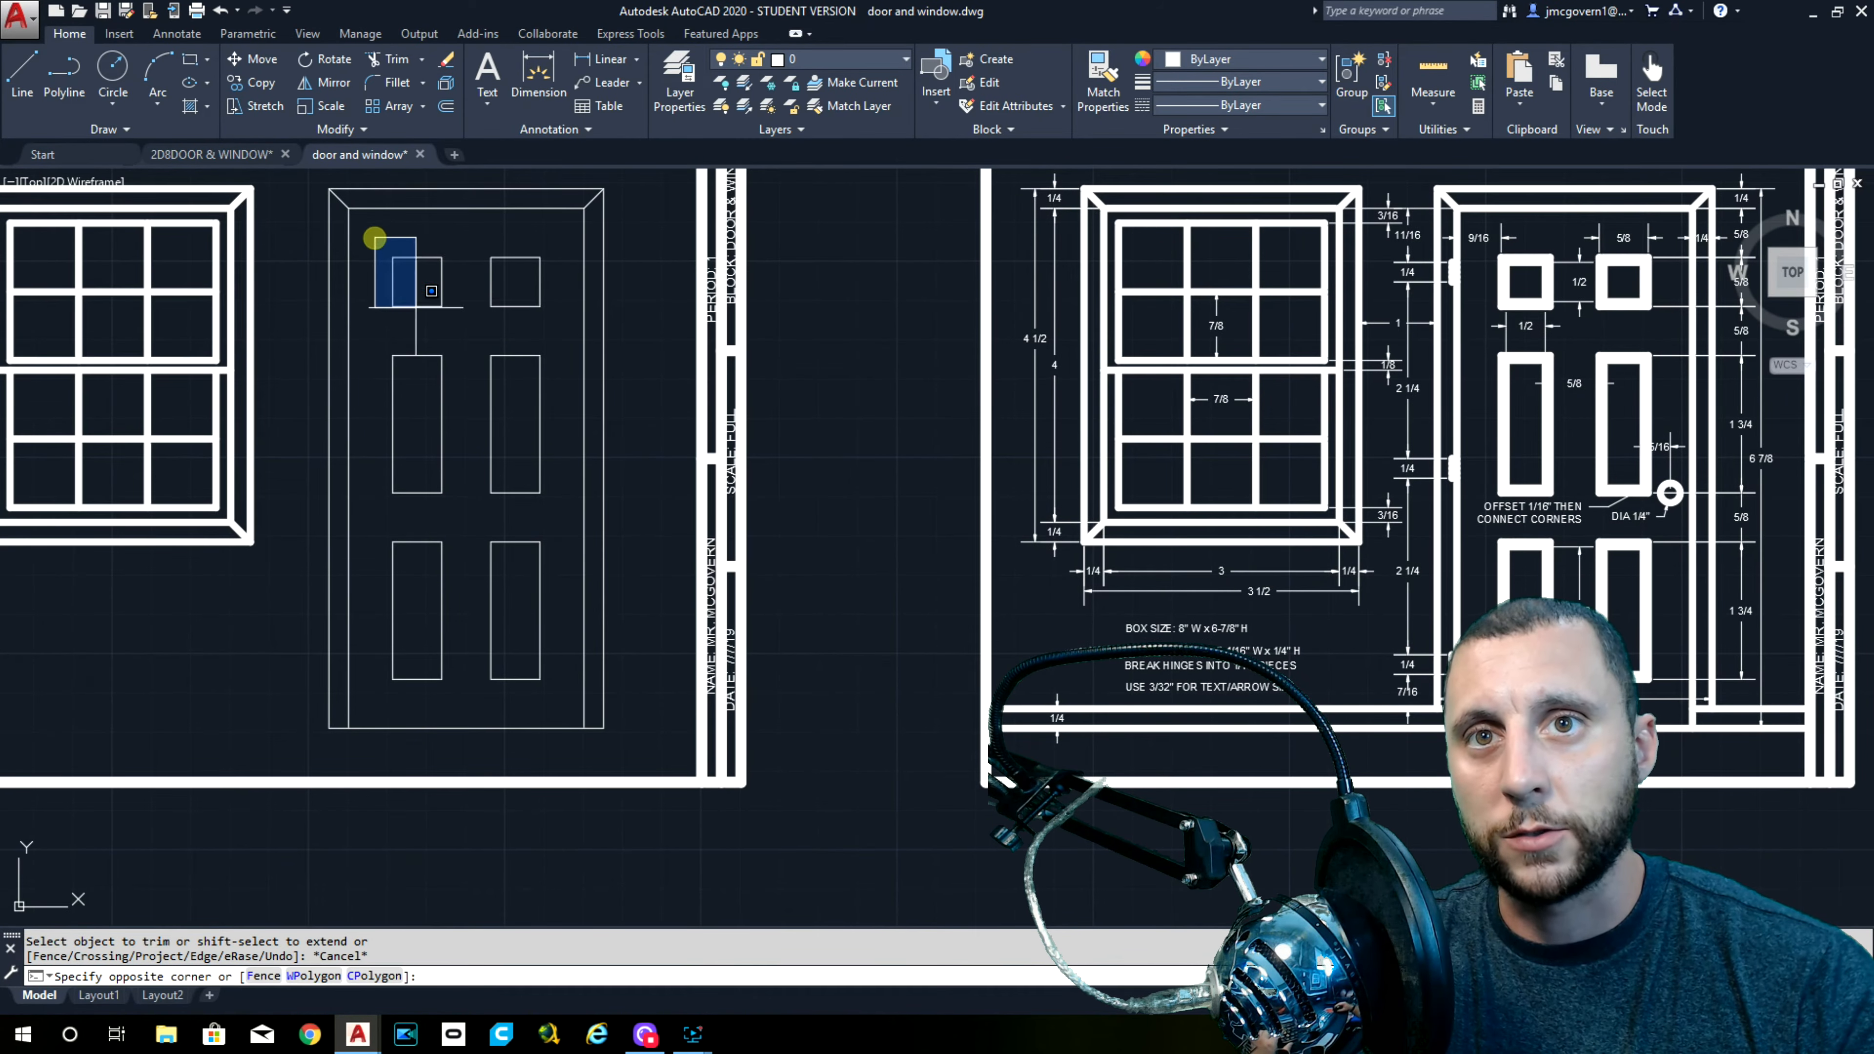
{"action": "left_click", "coordinate": [560, 700]}
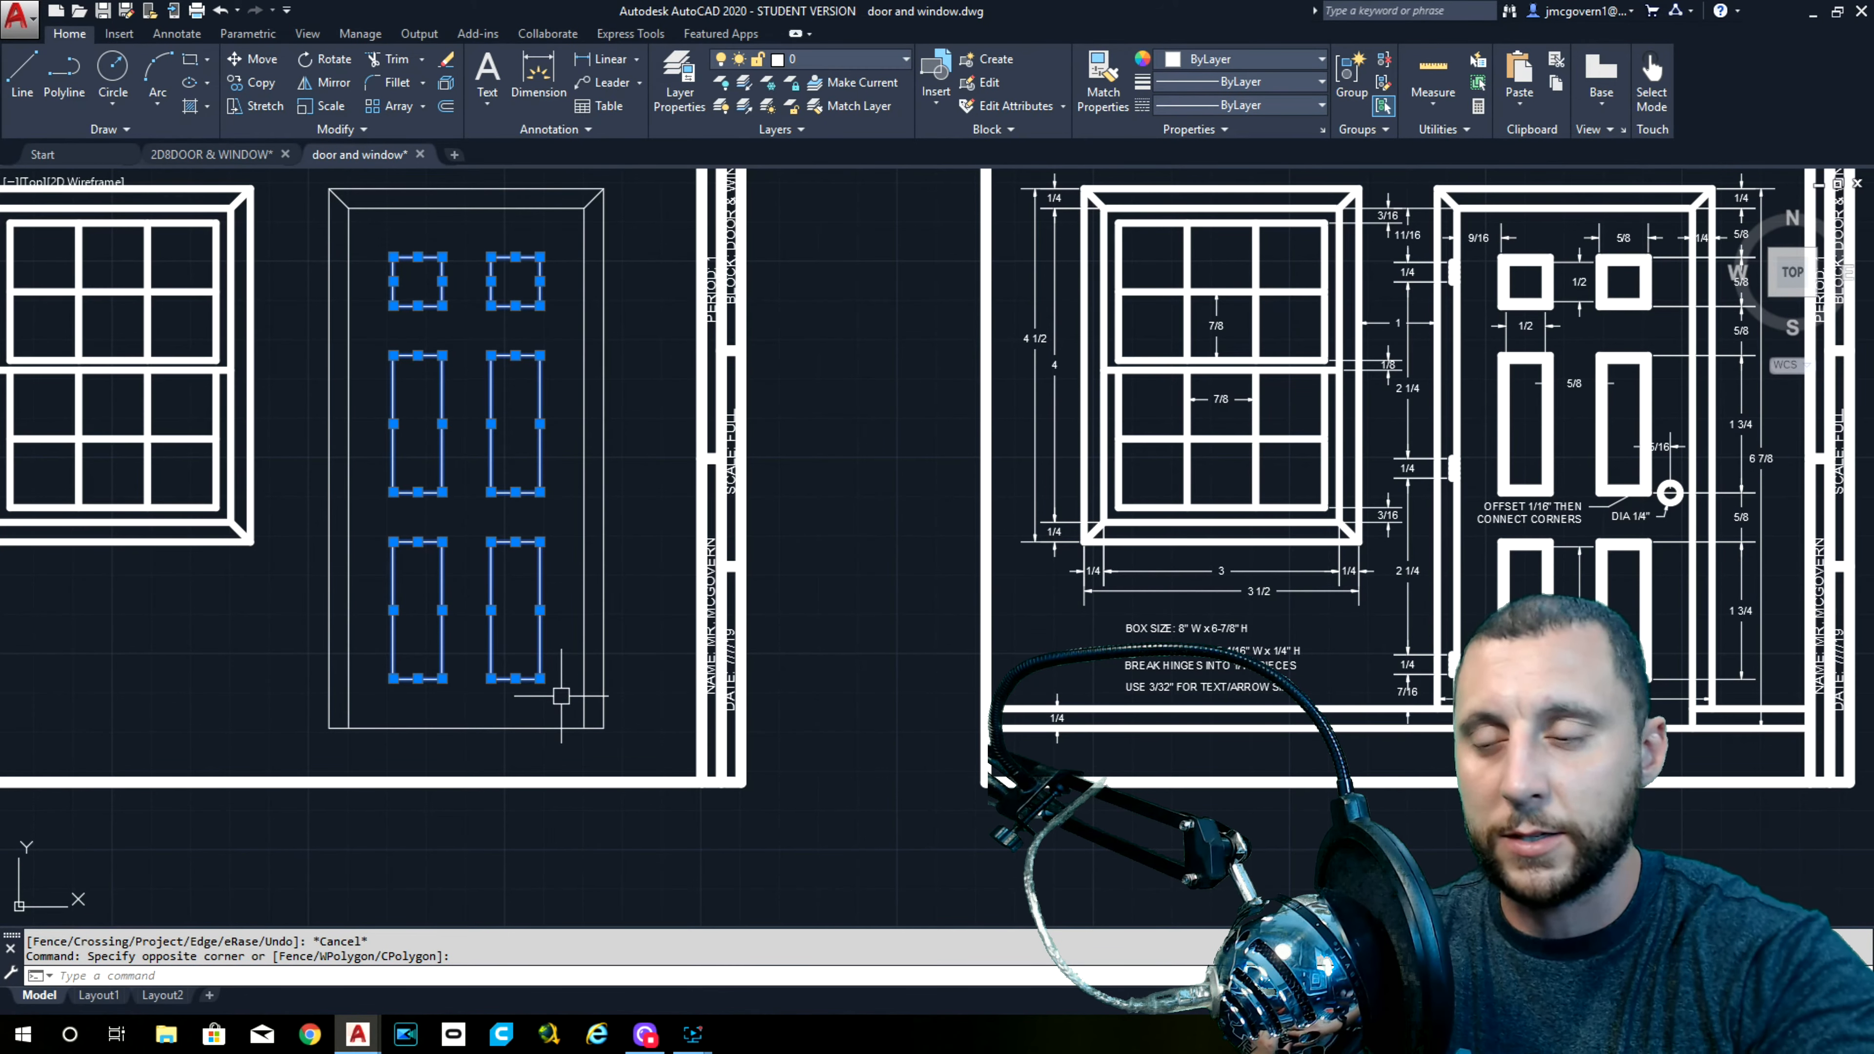
{"action": "key", "text": "Return"}
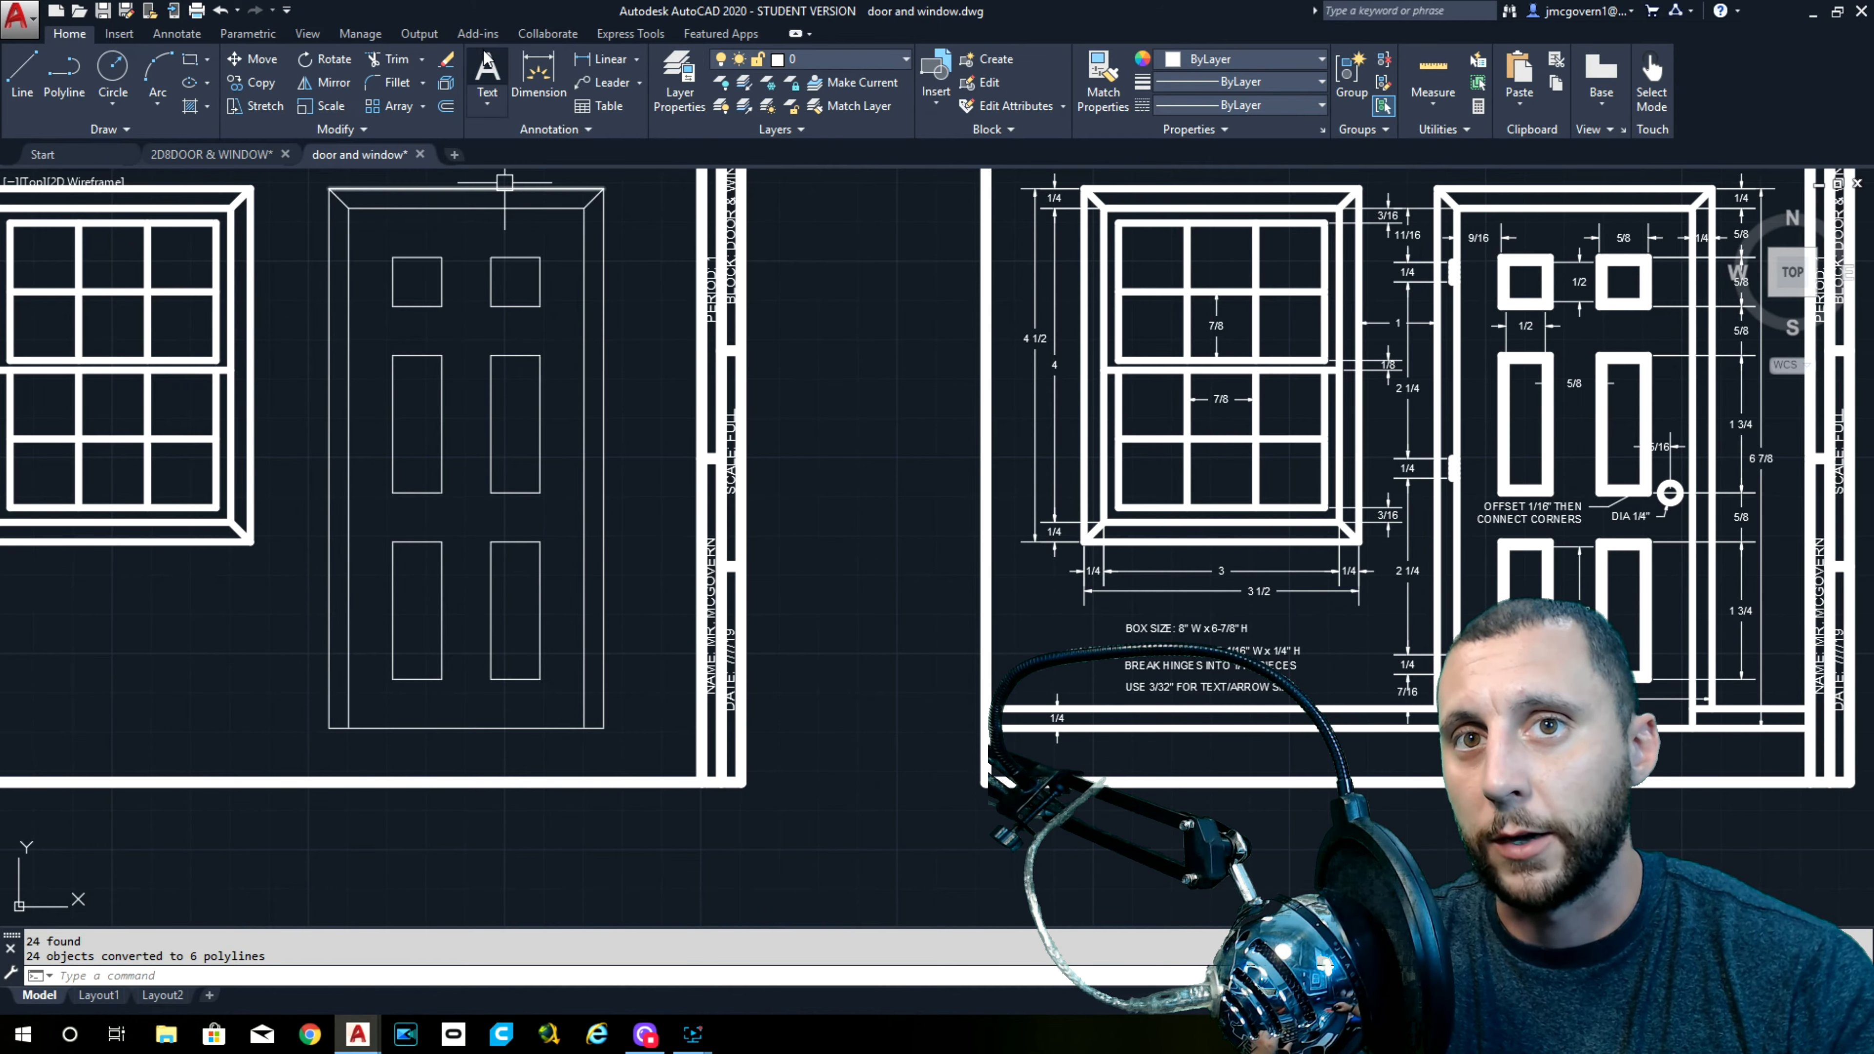
Offset the outlines of the two square top panels inward by 1/16
{"action": "left_click", "coordinate": [446, 107]}
{"action": "type", "text": "1/16"}
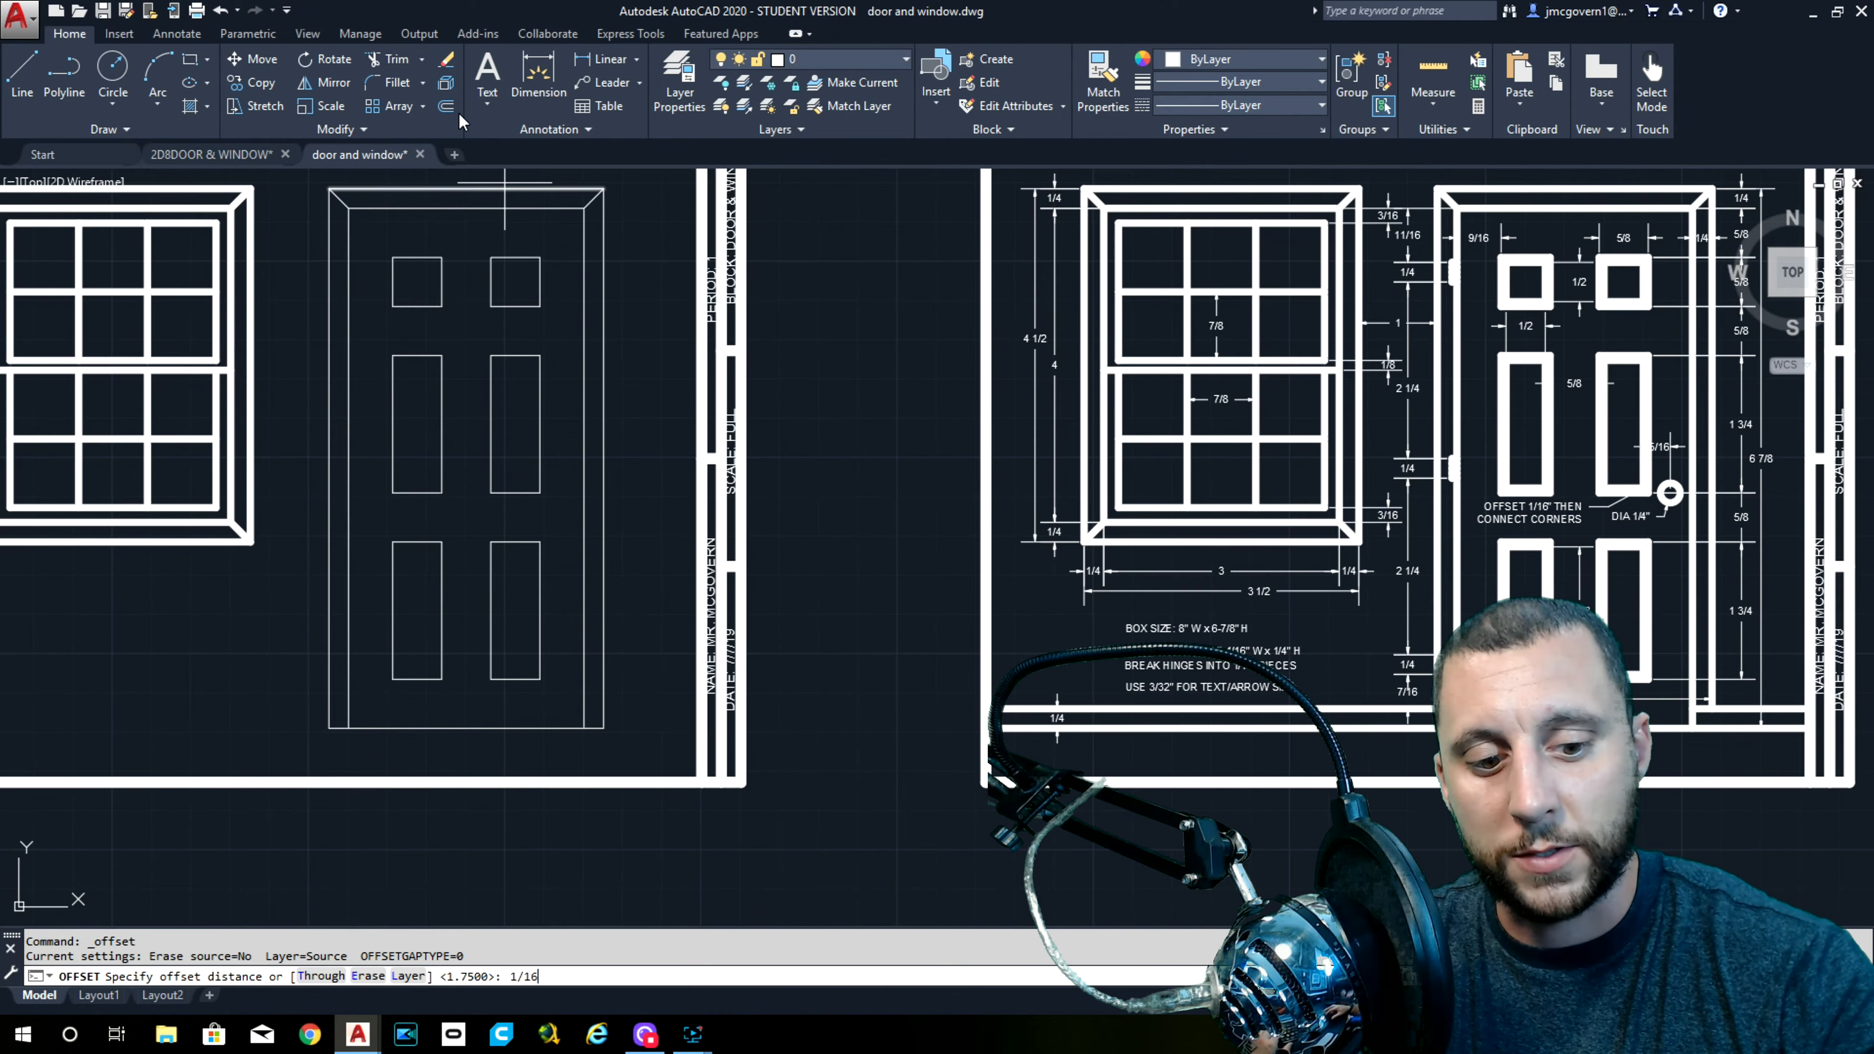
{"action": "key", "text": "Return"}
{"action": "scroll", "coordinate": [426, 257], "scroll_direction": "up", "scroll_amount": 6}
{"action": "left_click", "coordinate": [399, 224]}
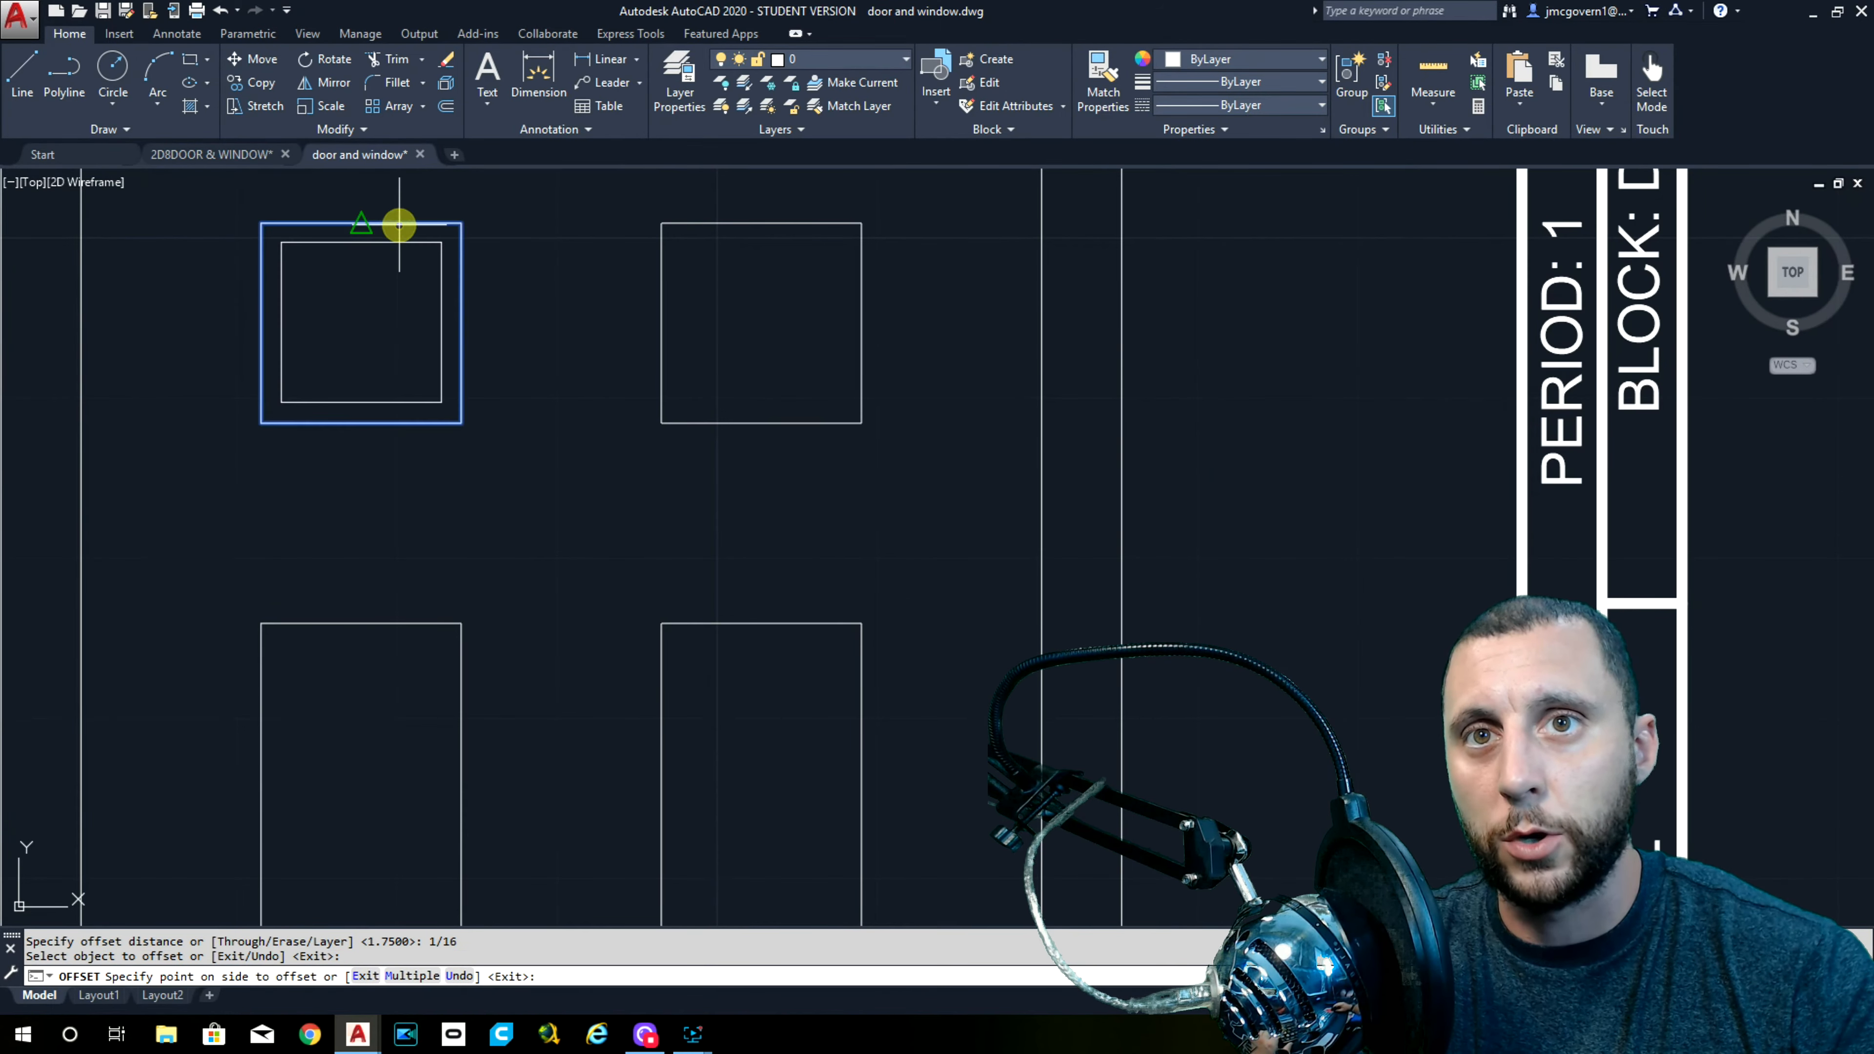
{"action": "left_click", "coordinate": [390, 330]}
{"action": "left_click", "coordinate": [732, 229]}
{"action": "left_click", "coordinate": [757, 298]}
Offset the outlines of the four tall middle and lower panels inward by the same 1/16
{"action": "left_click", "coordinate": [766, 628]}
{"action": "left_click", "coordinate": [772, 701]}
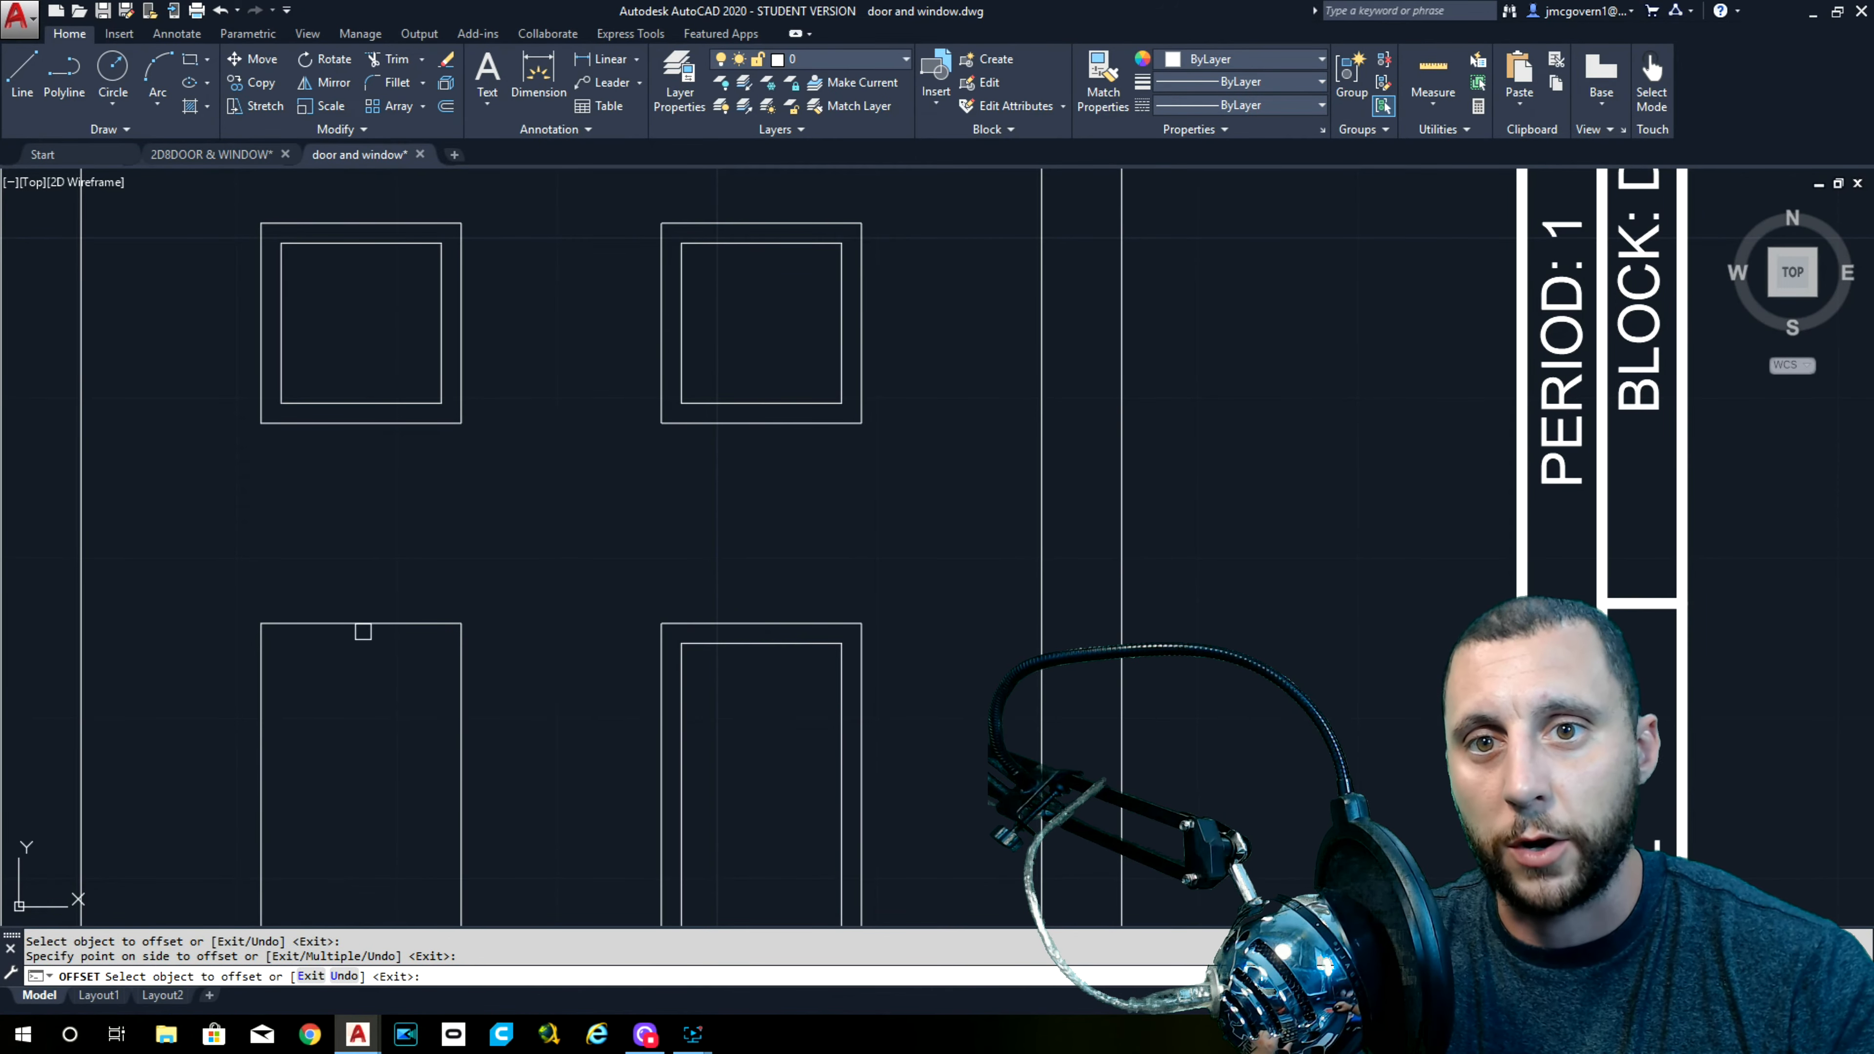
{"action": "left_click", "coordinate": [360, 625]}
{"action": "left_click", "coordinate": [368, 678]}
{"action": "scroll", "coordinate": [368, 678], "scroll_direction": "down", "scroll_amount": 4}
{"action": "scroll", "coordinate": [400, 629], "scroll_direction": "up", "scroll_amount": 3}
{"action": "left_click", "coordinate": [363, 583]}
{"action": "left_click", "coordinate": [368, 649]}
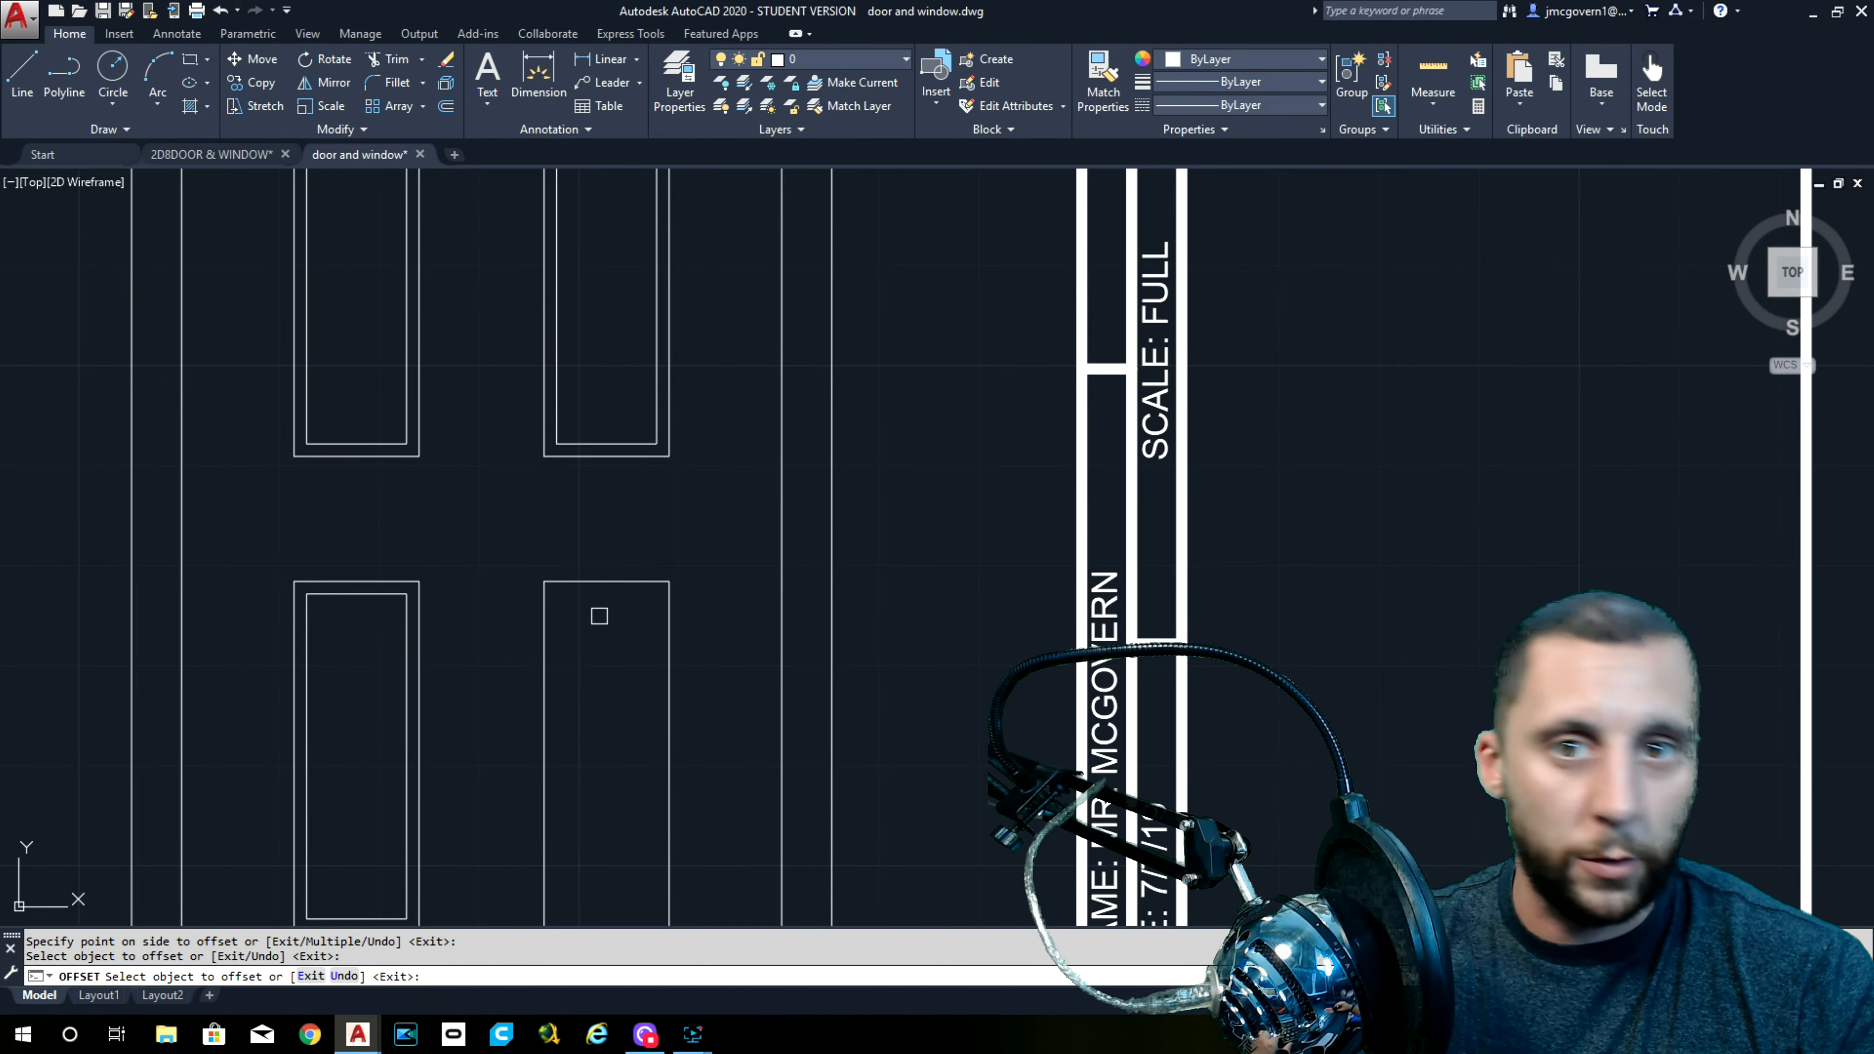
{"action": "left_click", "coordinate": [607, 585]}
{"action": "left_click", "coordinate": [627, 663]}
{"action": "key", "text": "Escape"}
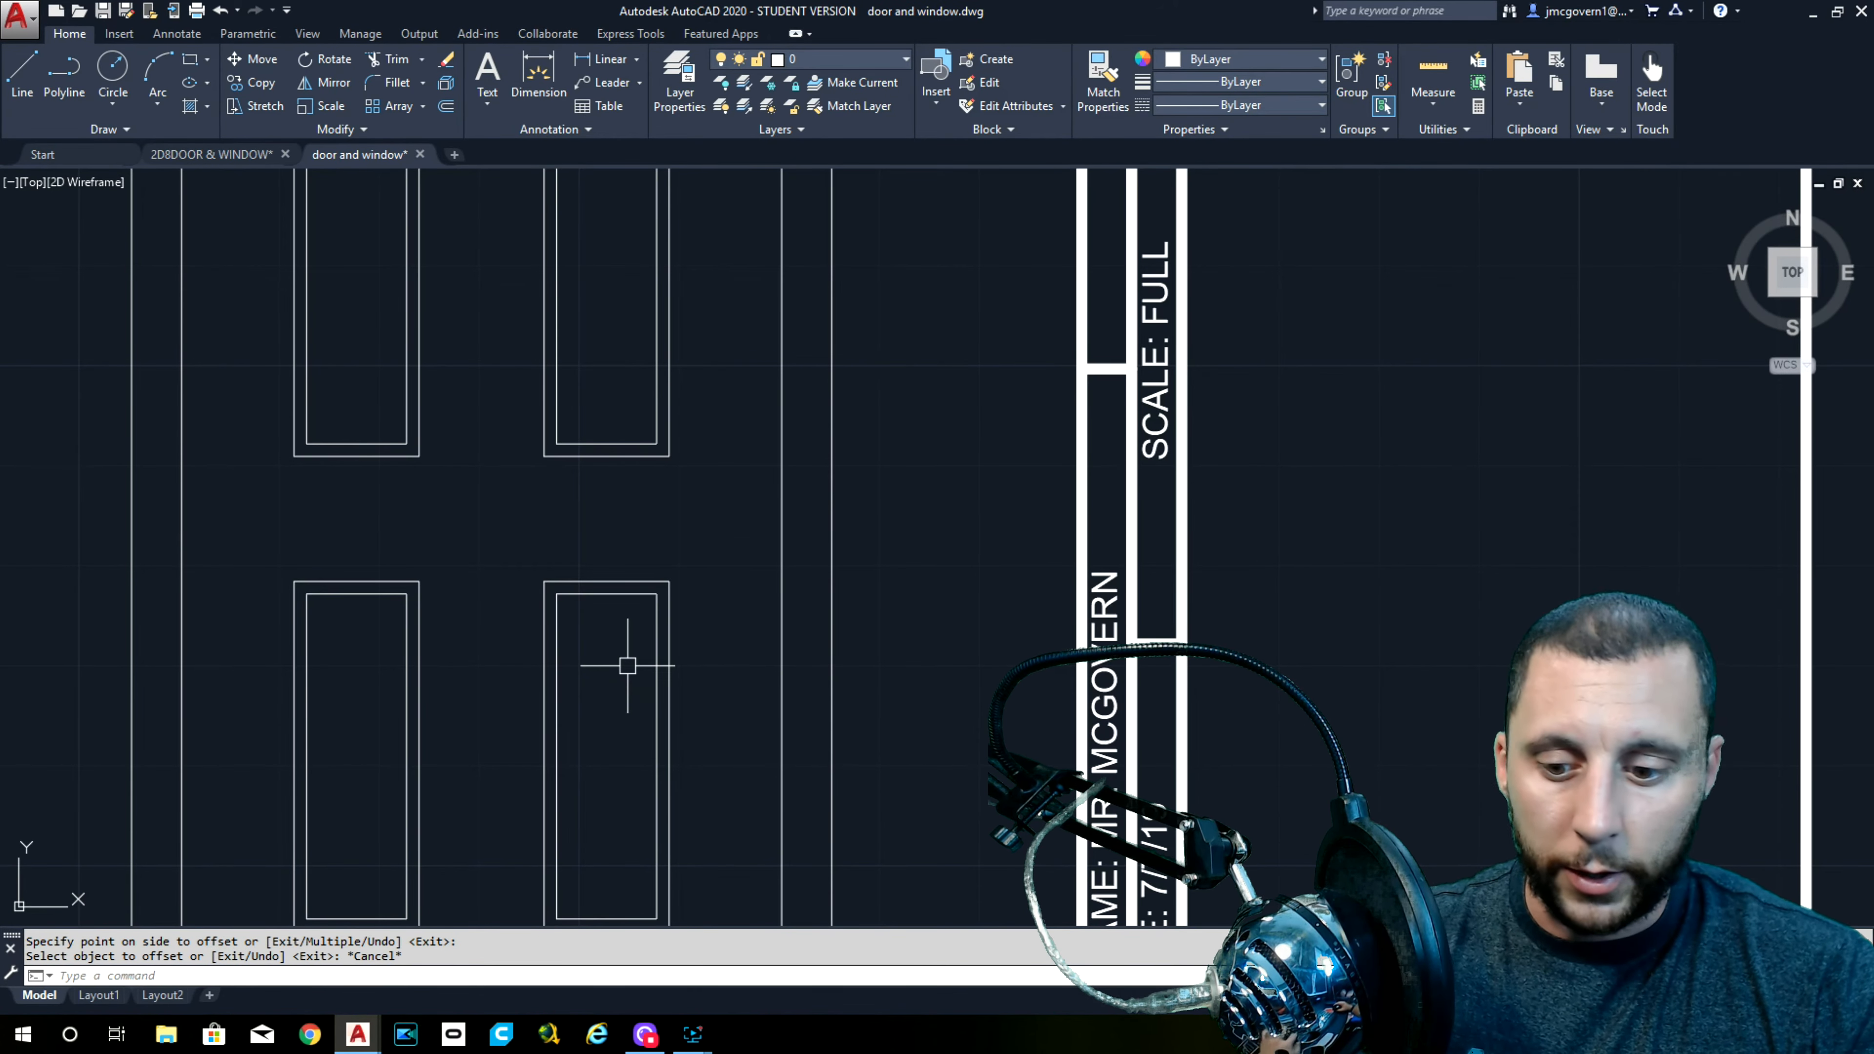
Draw diagonal lines joining the inner and outer outlines at both top corners of the lower right panel
{"action": "type", "text": "l"}
{"action": "key", "text": "Return"}
{"action": "scroll", "coordinate": [628, 639], "scroll_direction": "up", "scroll_amount": 2}
{"action": "left_click", "coordinate": [684, 555]}
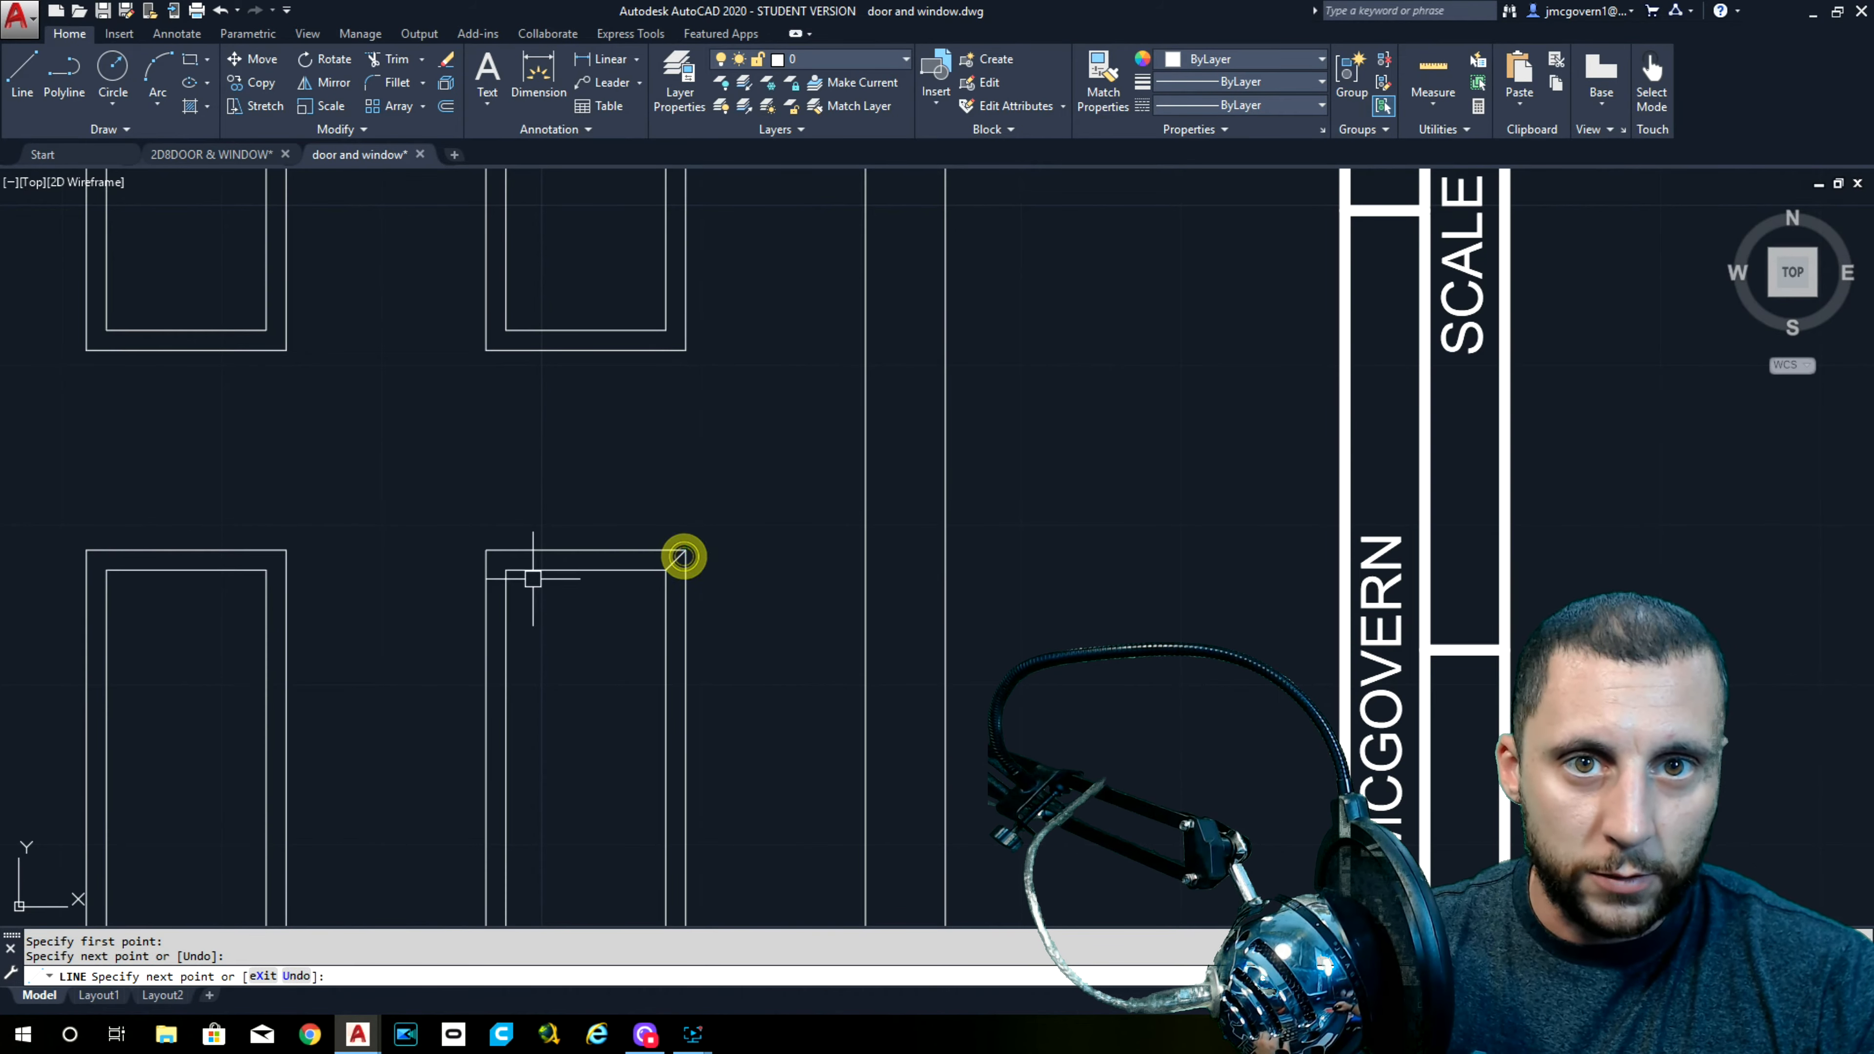
{"action": "key", "text": "Return"}
{"action": "middle_click_drag", "start_coordinate": [473, 582], "coordinate": [193, 603]}
{"action": "key", "text": "Return"}
{"action": "left_click", "coordinate": [220, 596]}
{"action": "left_click", "coordinate": [202, 571]}
{"action": "key", "text": "Return"}
Copy the two top corner diagonals from the lower right panel onto the top corners of the other five panels
{"action": "left_click_drag", "start_coordinate": [182, 547], "coordinate": [453, 623]}
{"action": "type", "text": "copy"}
{"action": "key", "text": "Return"}
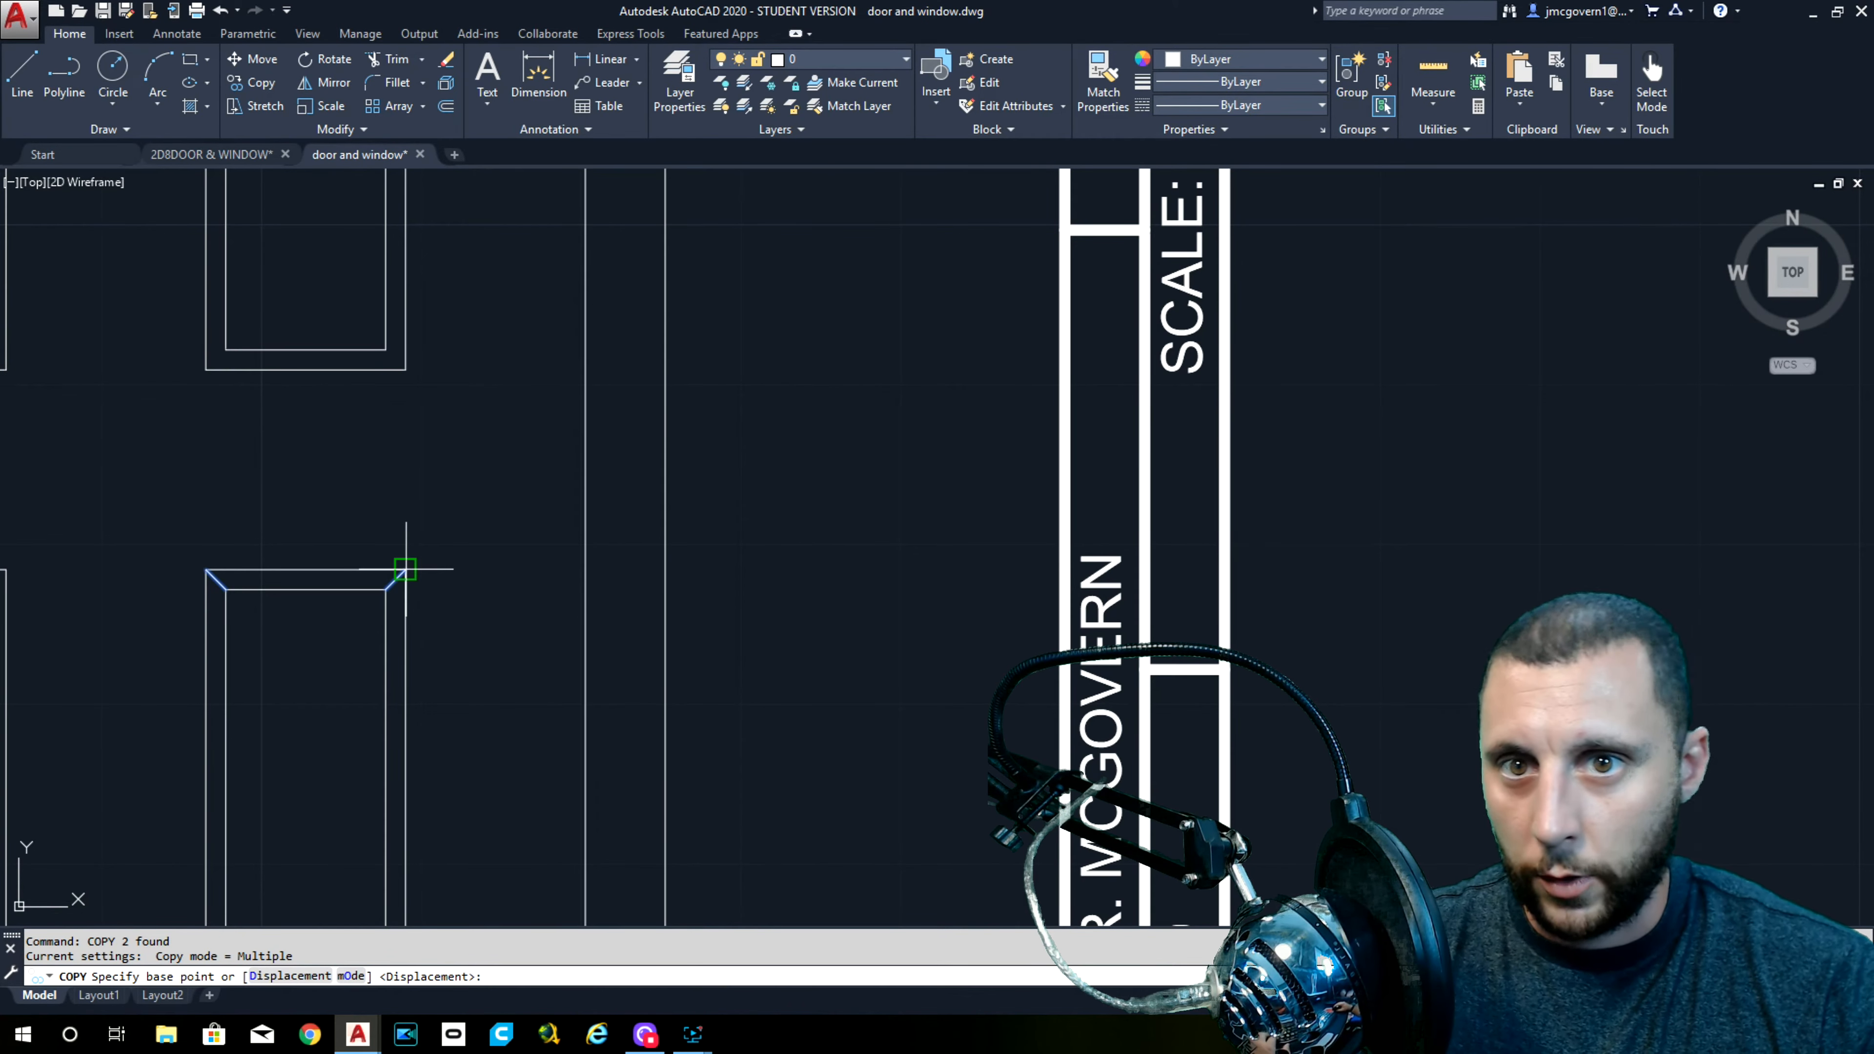
{"action": "left_click", "coordinate": [405, 569]}
{"action": "scroll", "coordinate": [405, 569], "scroll_direction": "down", "scroll_amount": 3}
{"action": "middle_click_drag", "start_coordinate": [405, 569], "coordinate": [397, 786]}
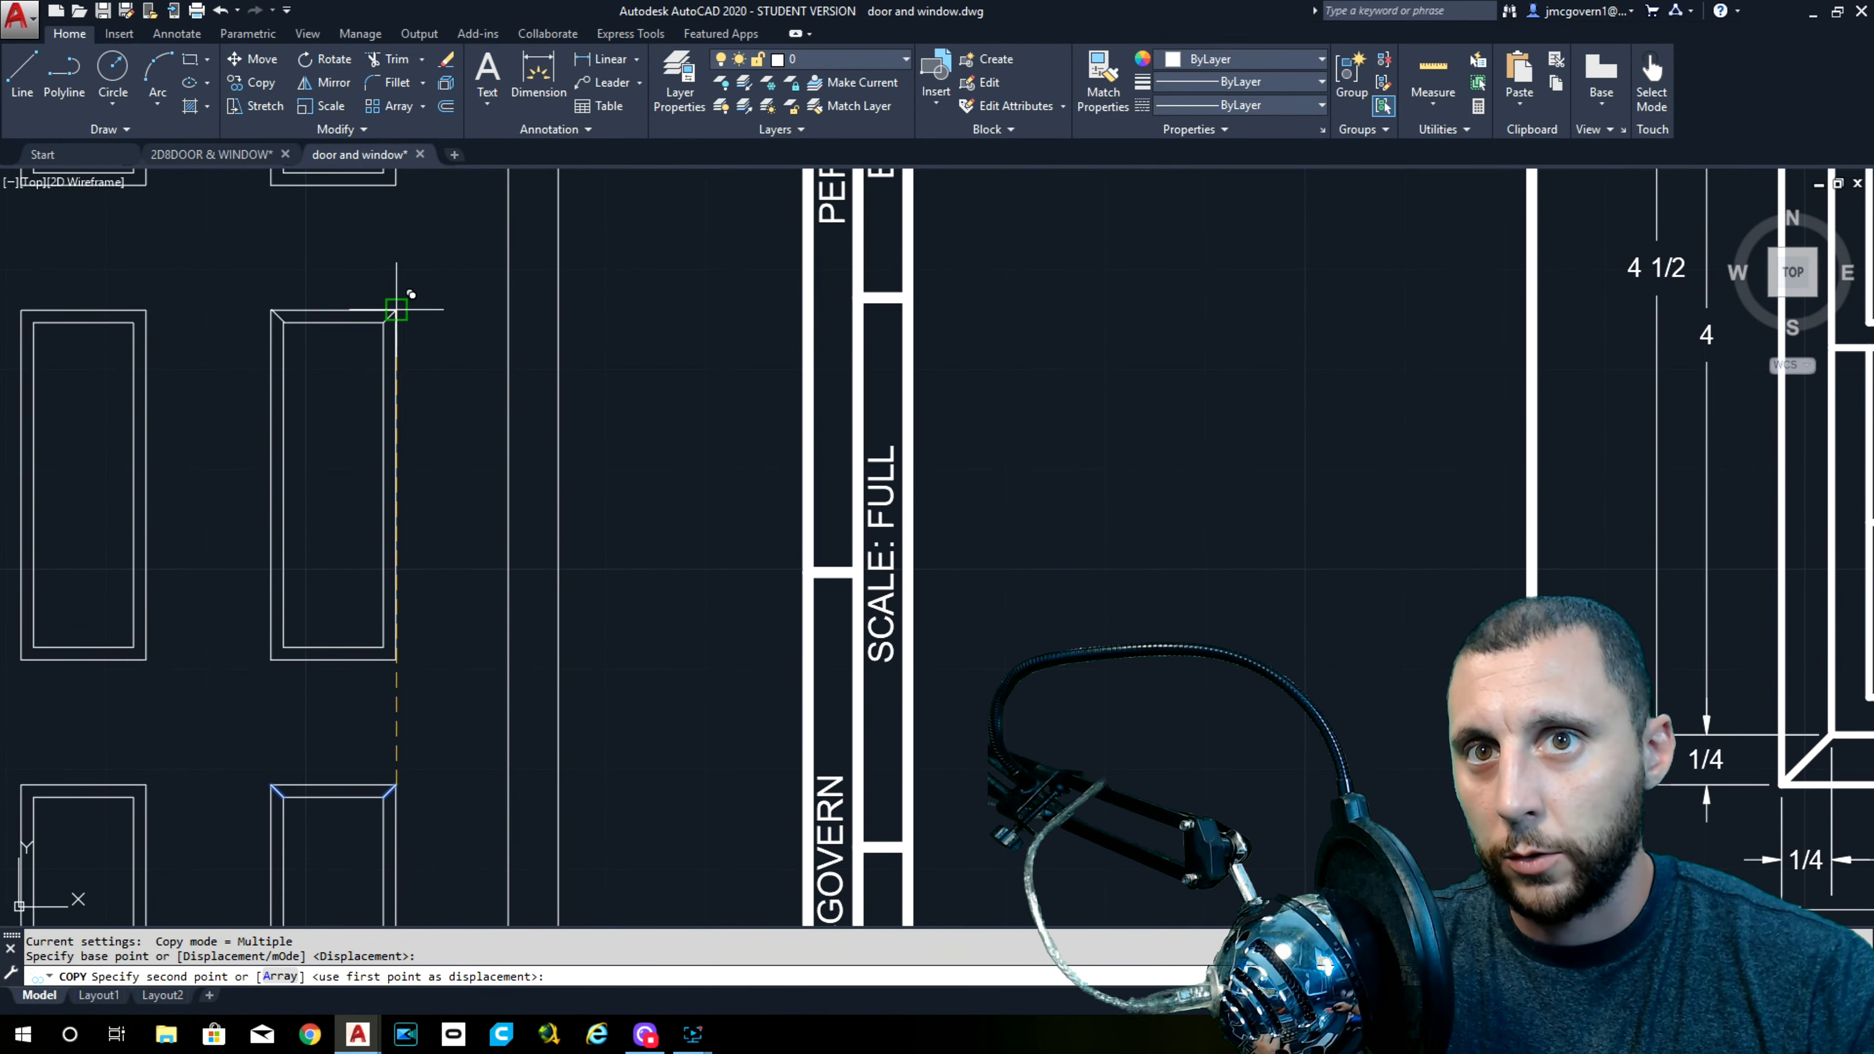
{"action": "left_click", "coordinate": [147, 310]}
{"action": "middle_click_drag", "start_coordinate": [160, 595], "coordinate": [325, 459]}
{"action": "left_click", "coordinate": [310, 647]}
{"action": "middle_click_drag", "start_coordinate": [341, 184], "coordinate": [345, 583]}
{"action": "left_click", "coordinate": [314, 382]}
{"action": "key", "text": "Escape"}
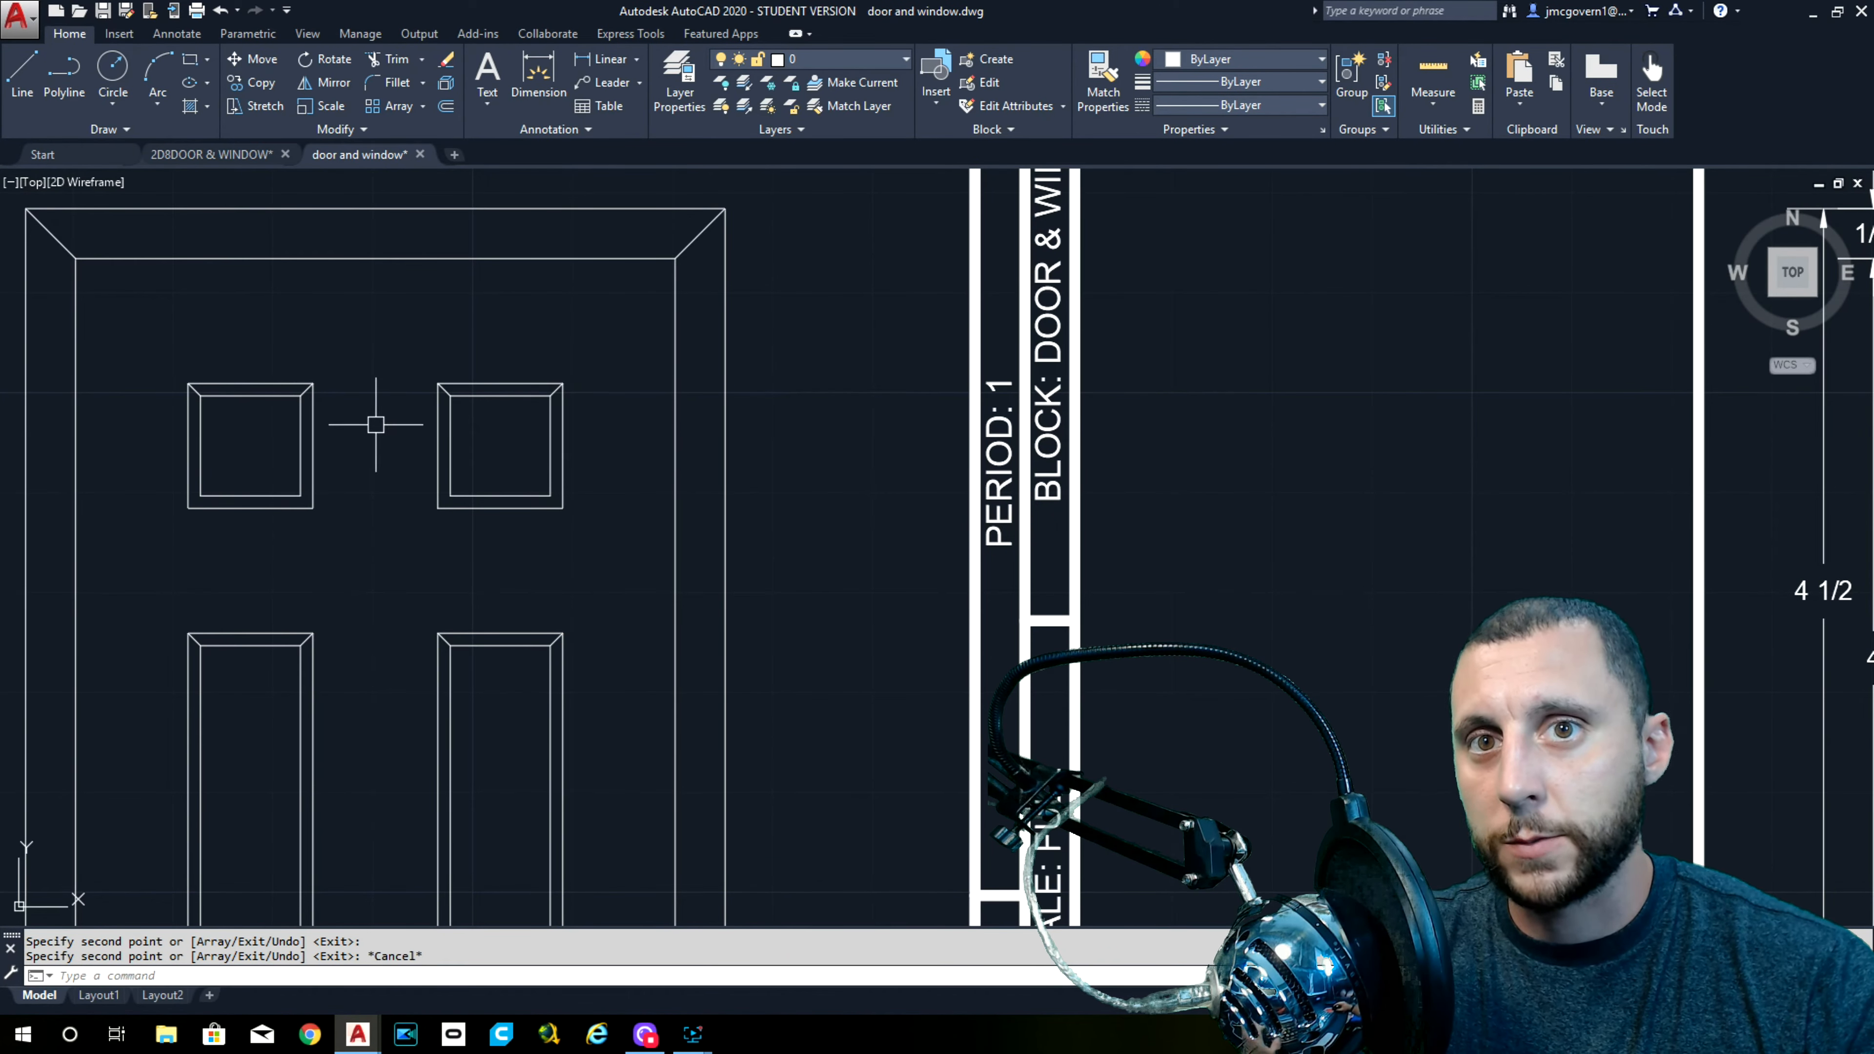
Draw diagonal lines joining the inner and outer outlines at both bottom corners of the top left panel
{"action": "scroll", "coordinate": [200, 451], "scroll_direction": "up", "scroll_amount": 3}
{"action": "type", "text": "l"}
{"action": "key", "text": "Return"}
{"action": "scroll", "coordinate": [197, 461], "scroll_direction": "up", "scroll_amount": 2}
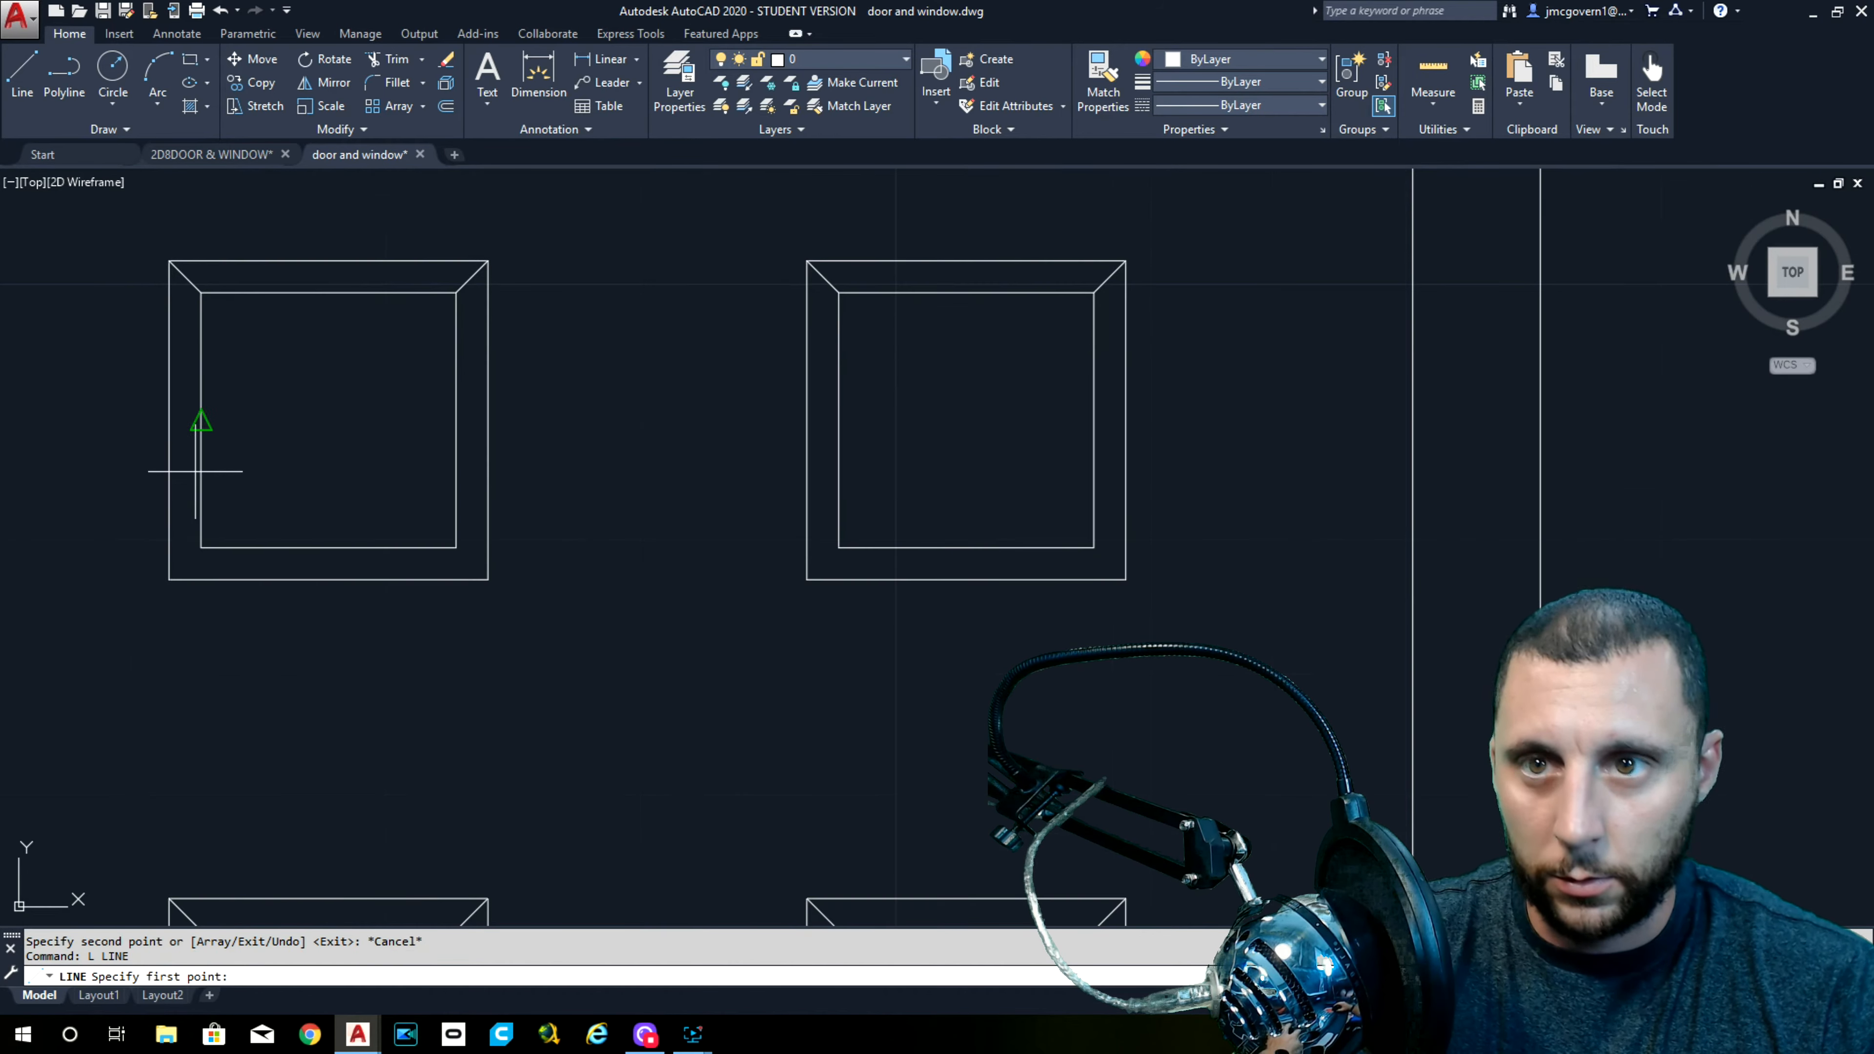
{"action": "left_click", "coordinate": [201, 547]}
{"action": "left_click", "coordinate": [173, 576]}
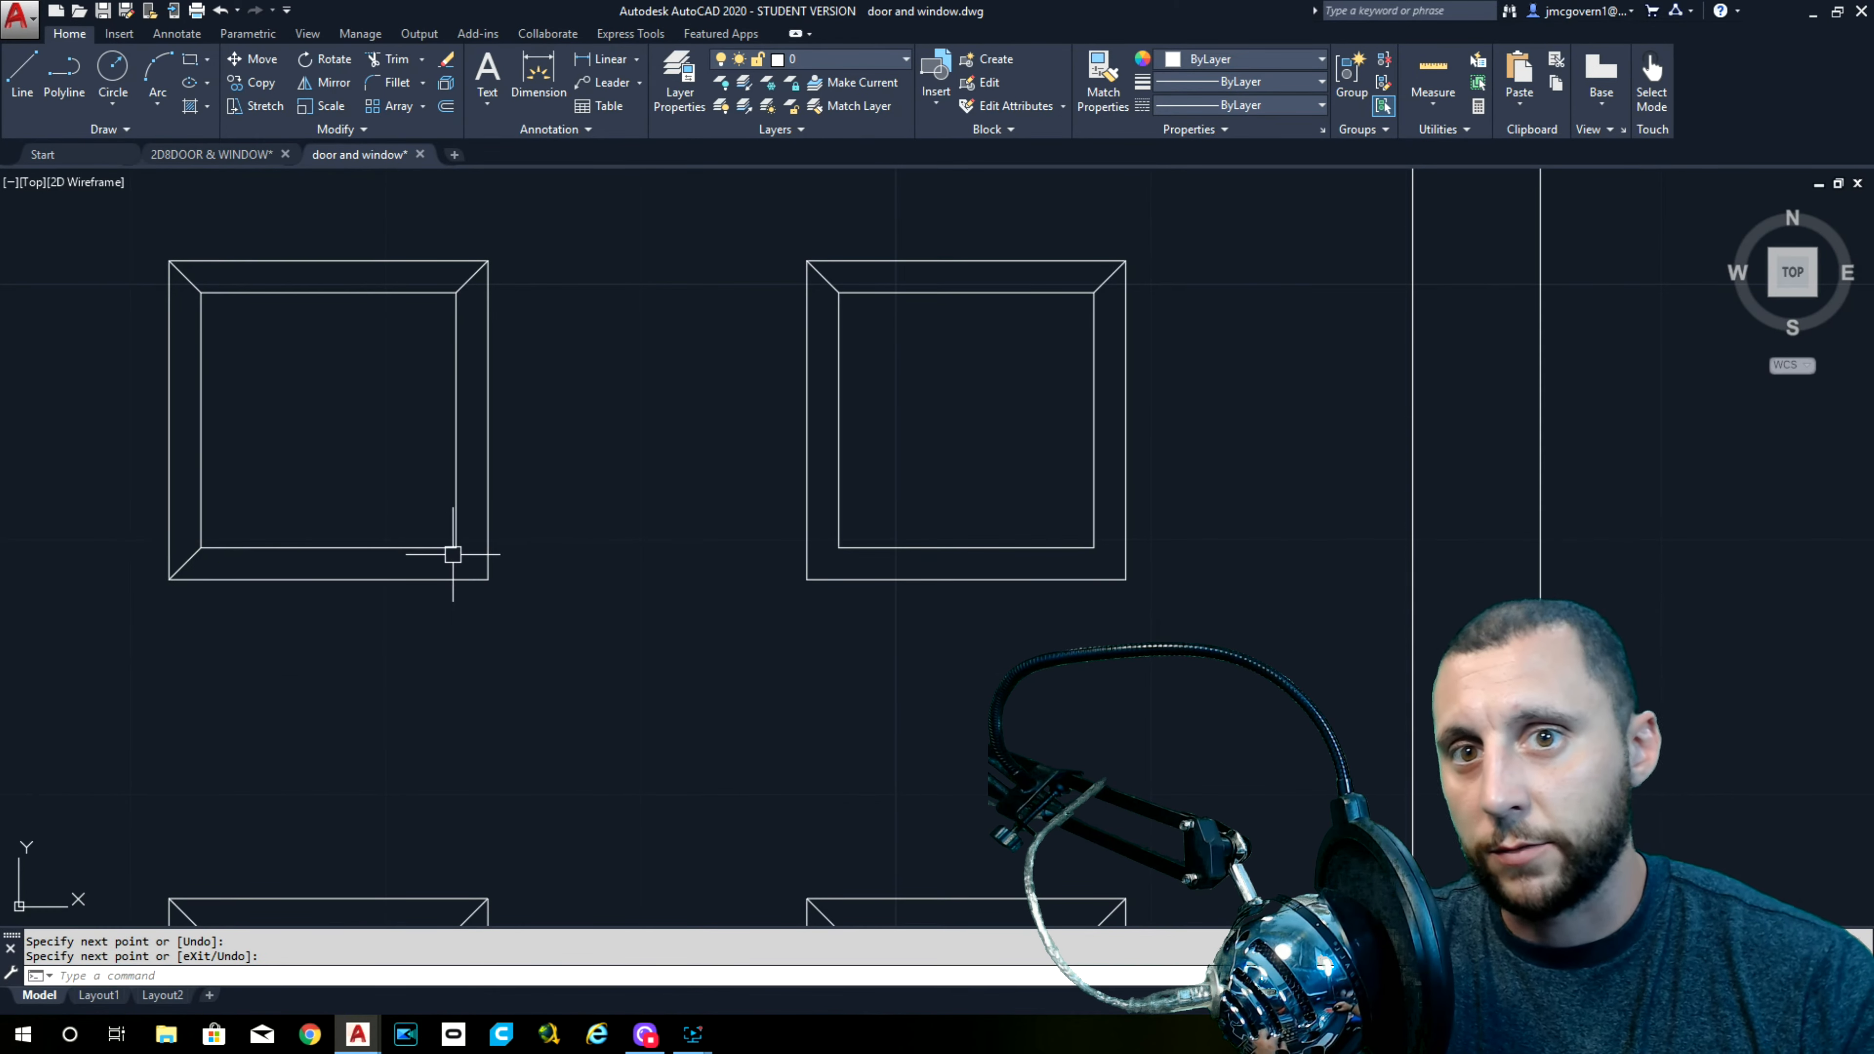
{"action": "key", "text": "Return"}
{"action": "key", "text": "Return"}
{"action": "left_click", "coordinate": [455, 547]}
{"action": "left_click", "coordinate": [487, 579]}
{"action": "key", "text": "Return"}
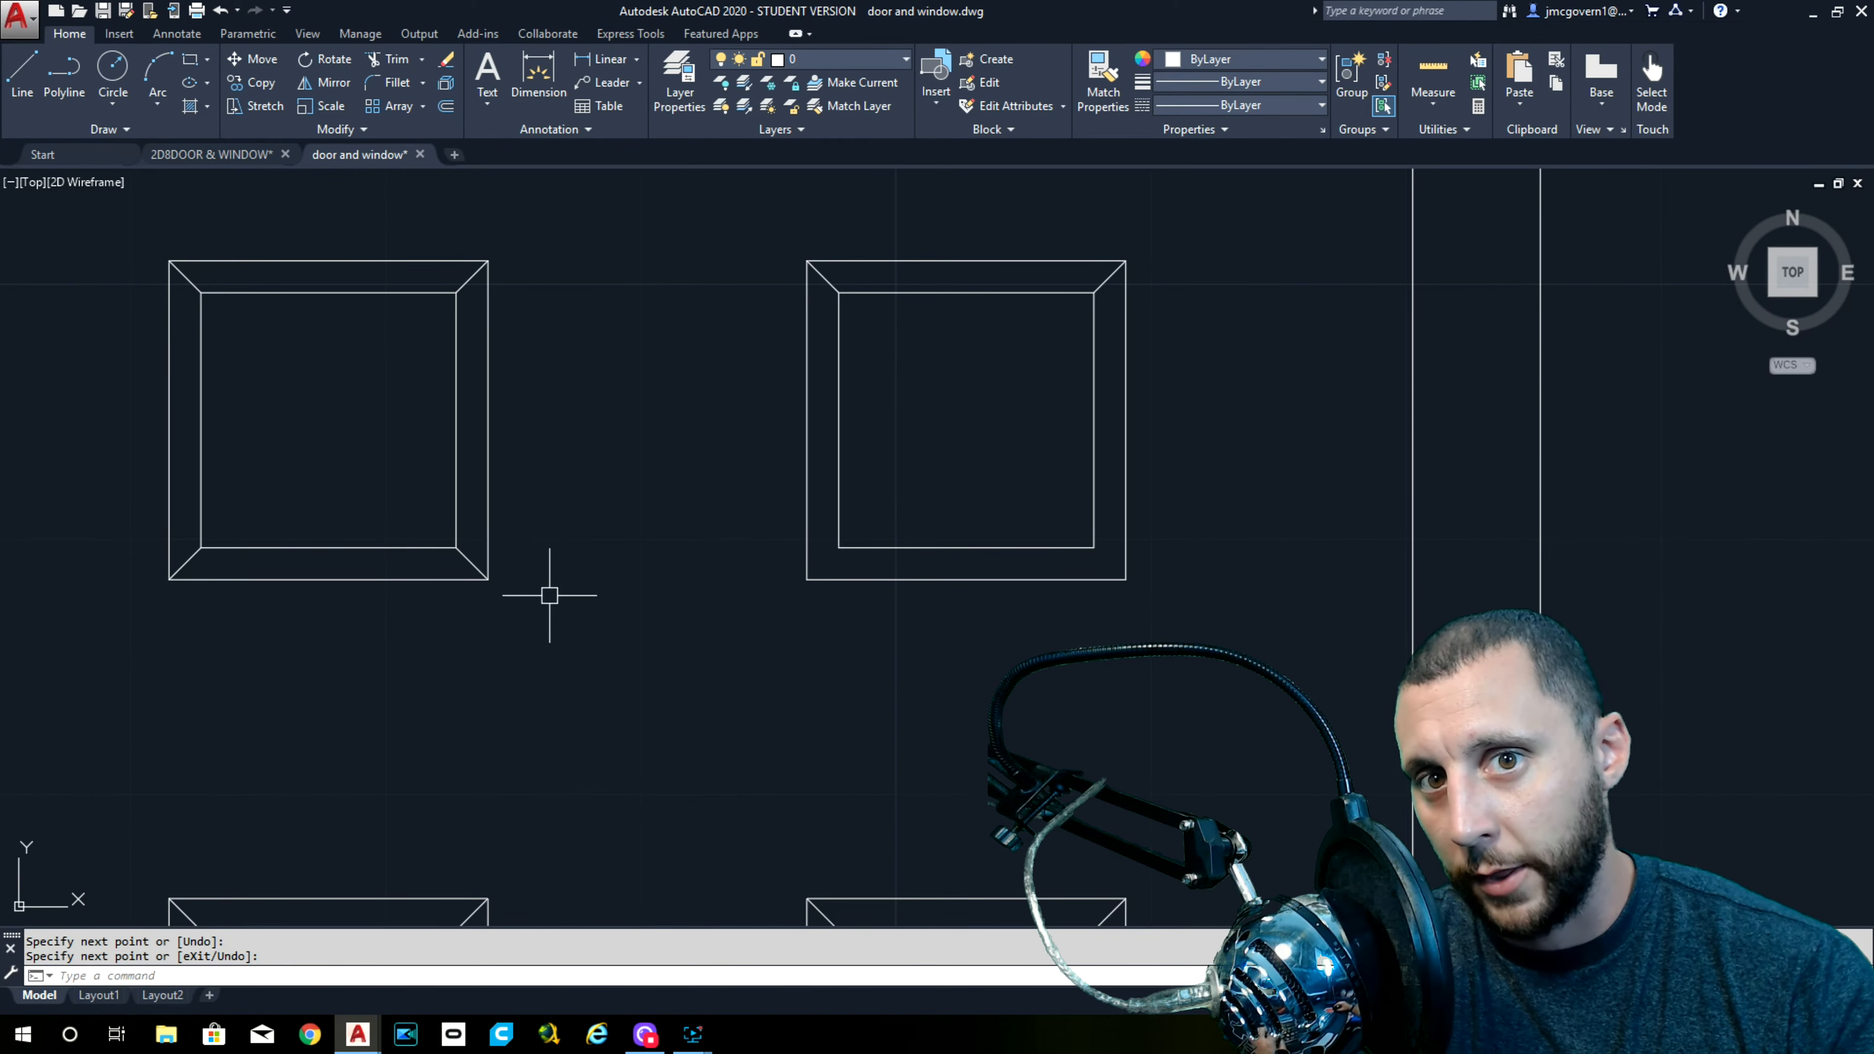
Copy the two bottom corner diagonals from the top left panel onto the bottom corners of the other door panels
{"action": "left_click", "coordinate": [473, 562]}
{"action": "left_click", "coordinate": [186, 558]}
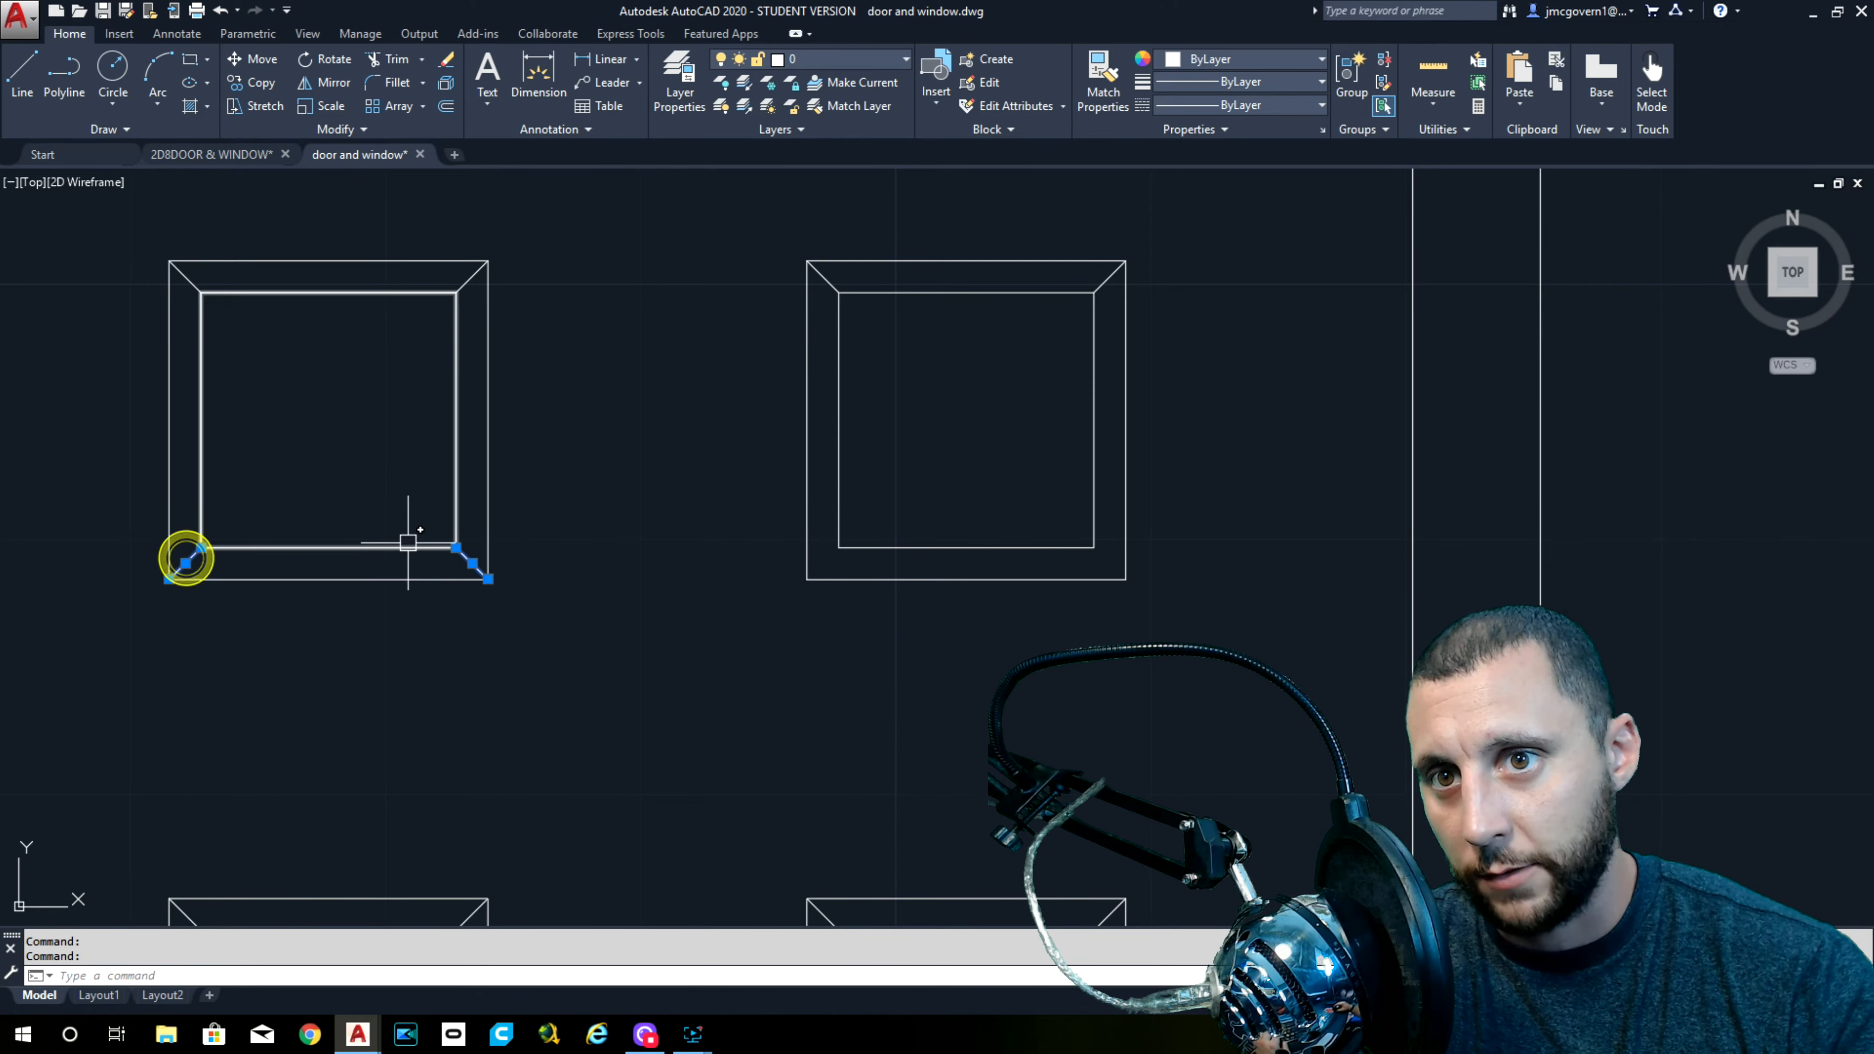
{"action": "type", "text": "COPY"}
{"action": "key", "text": "Return"}
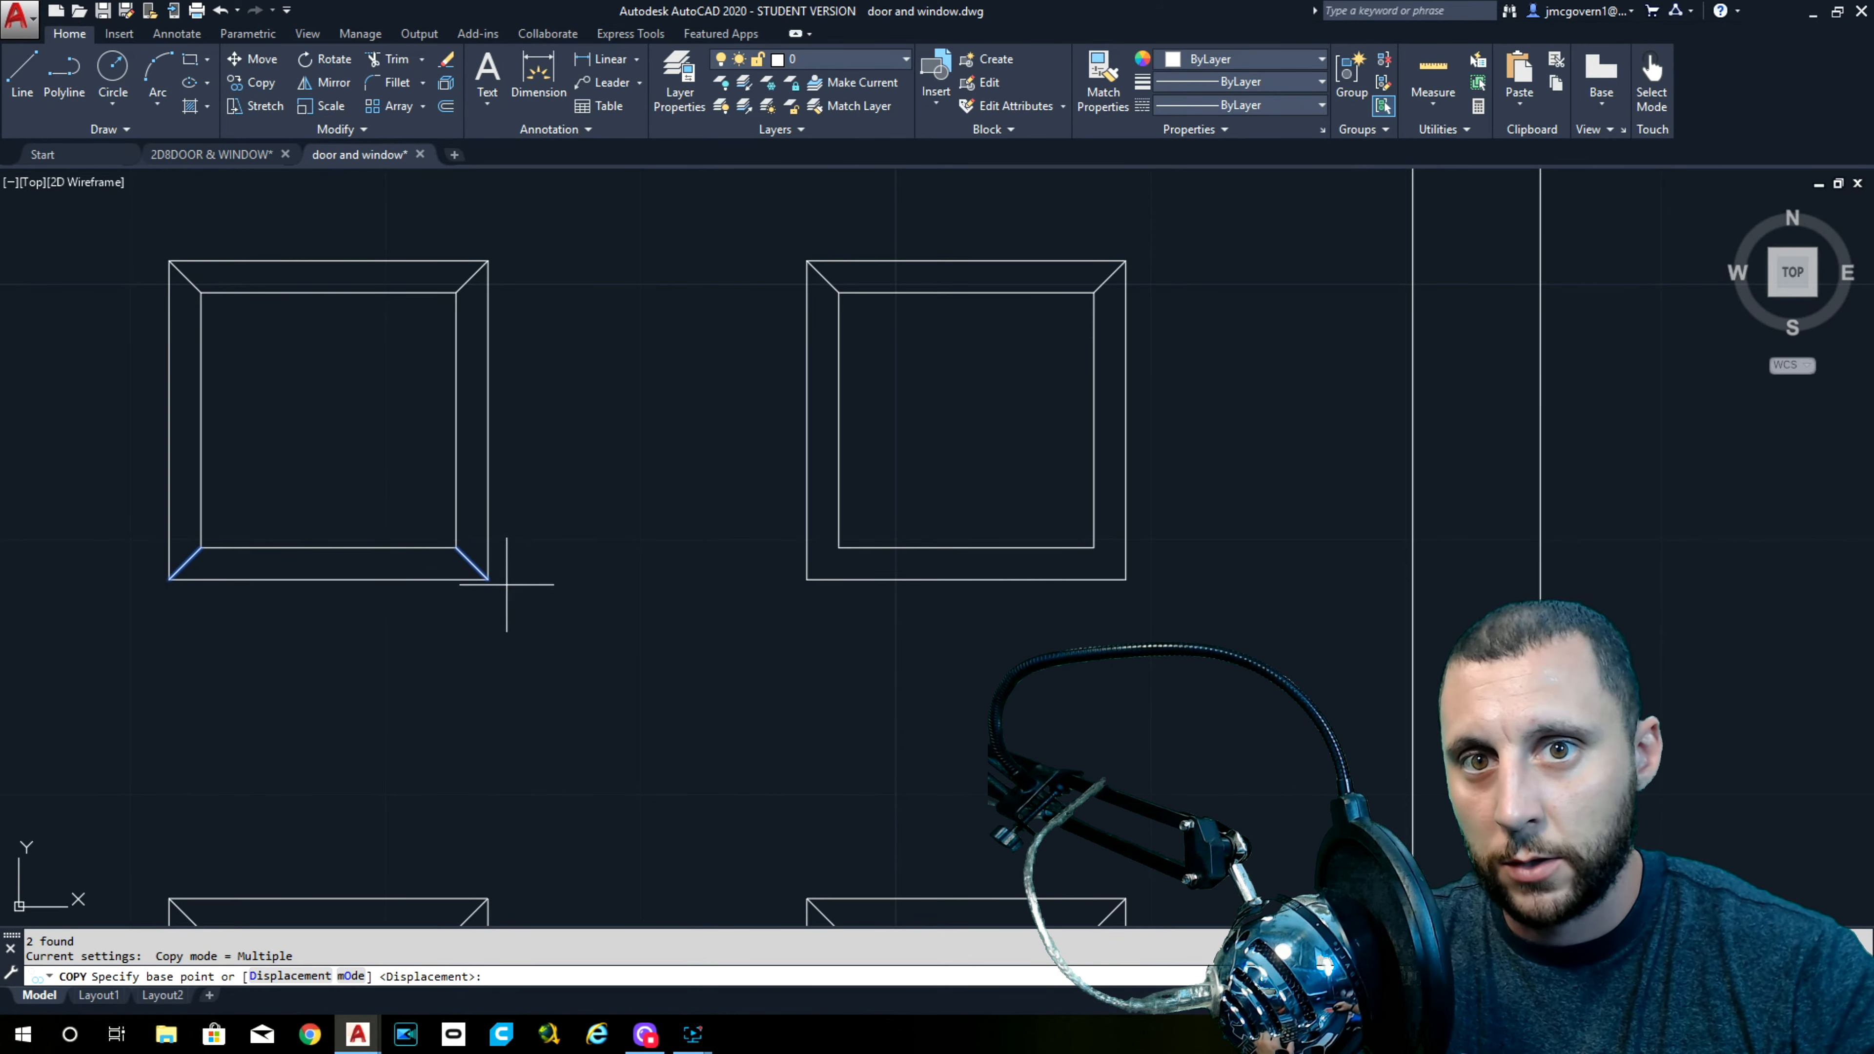
{"action": "left_click", "coordinate": [488, 578]}
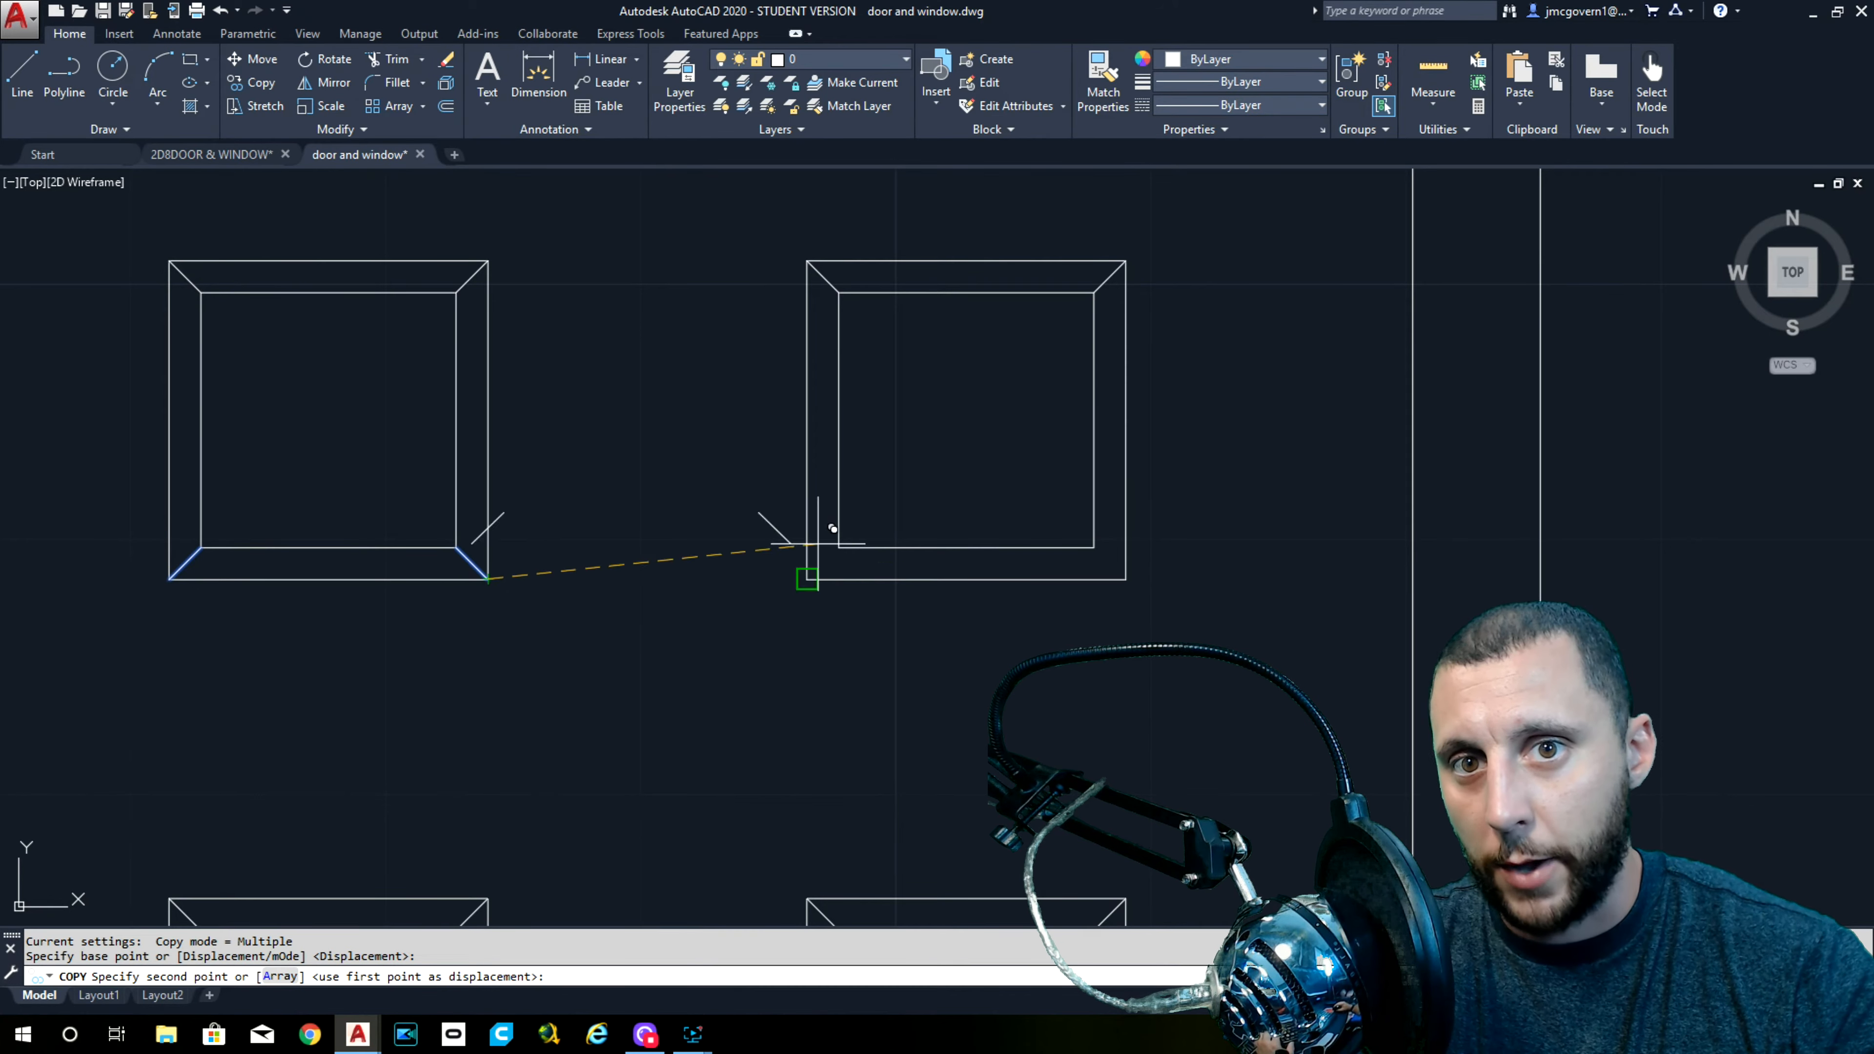
{"action": "left_click", "coordinate": [1127, 579]}
{"action": "scroll", "coordinate": [1025, 469], "scroll_direction": "down", "scroll_amount": 4}
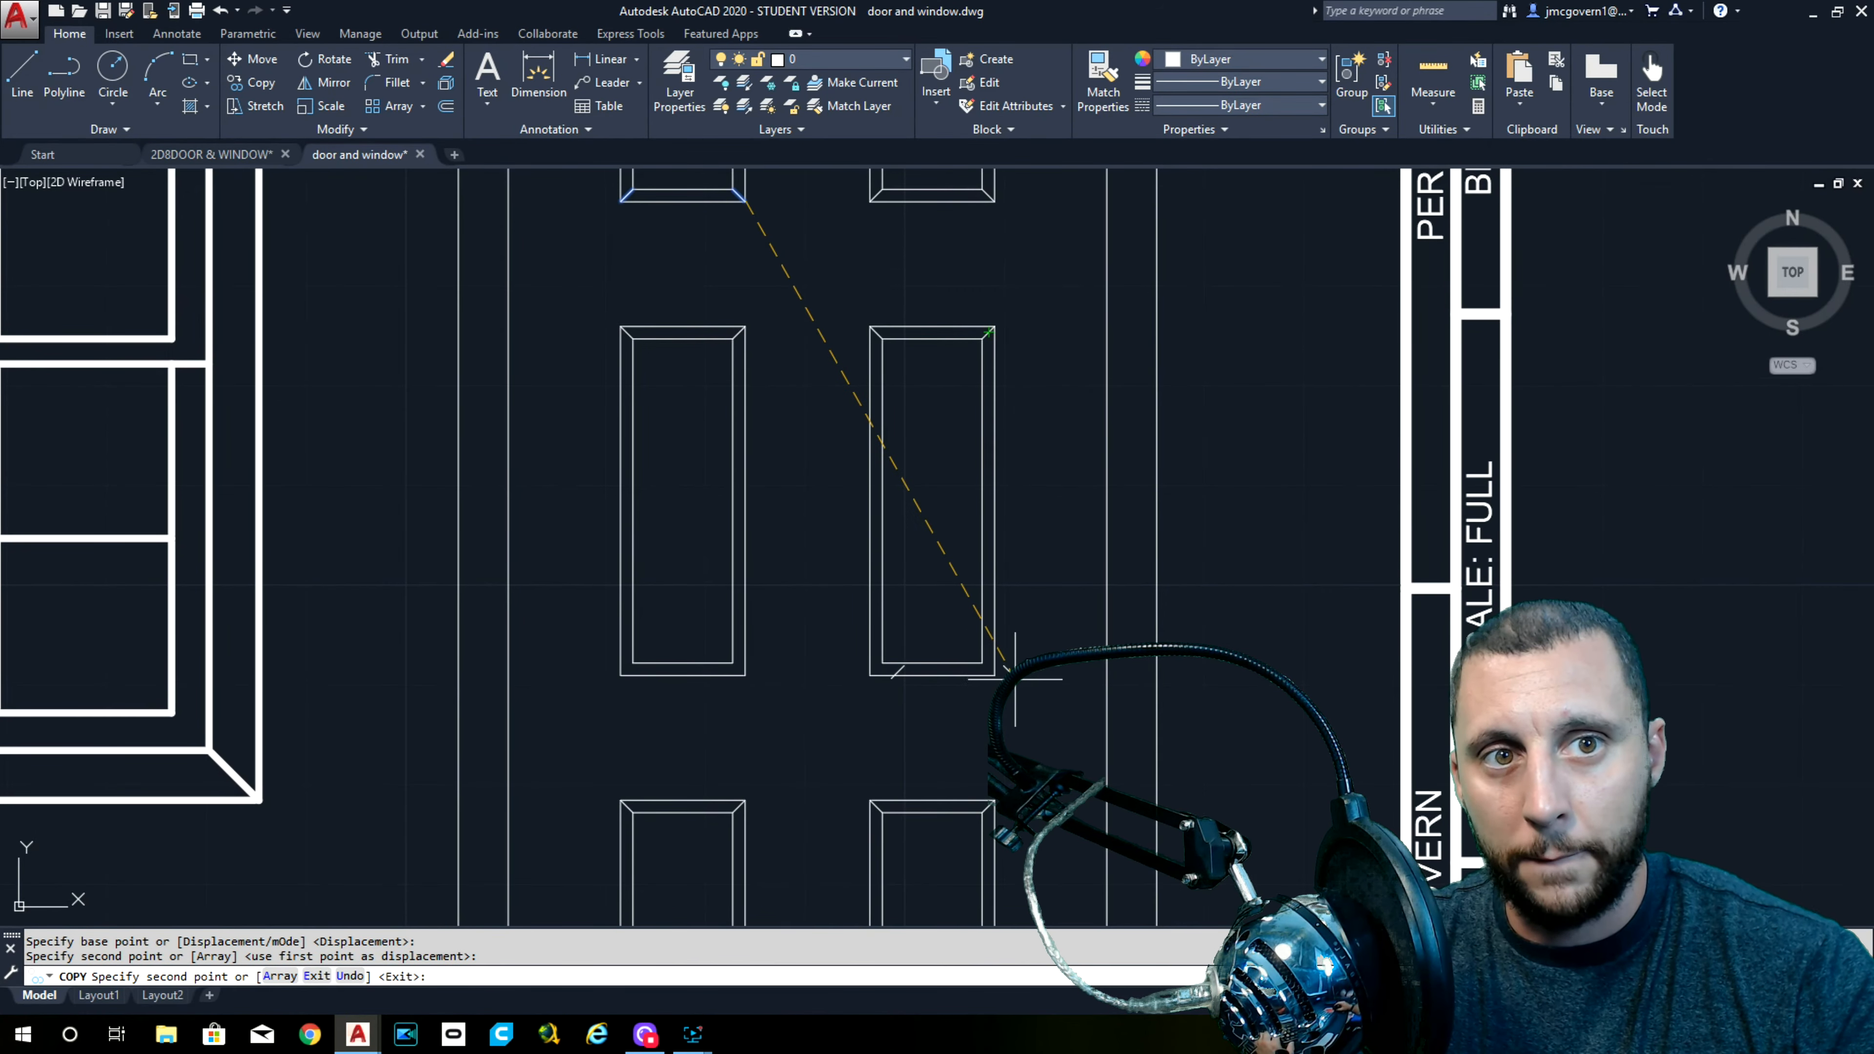
{"action": "left_click", "coordinate": [994, 673]}
{"action": "left_click", "coordinate": [744, 673]}
{"action": "middle_click_drag", "start_coordinate": [744, 673], "coordinate": [793, 811]}
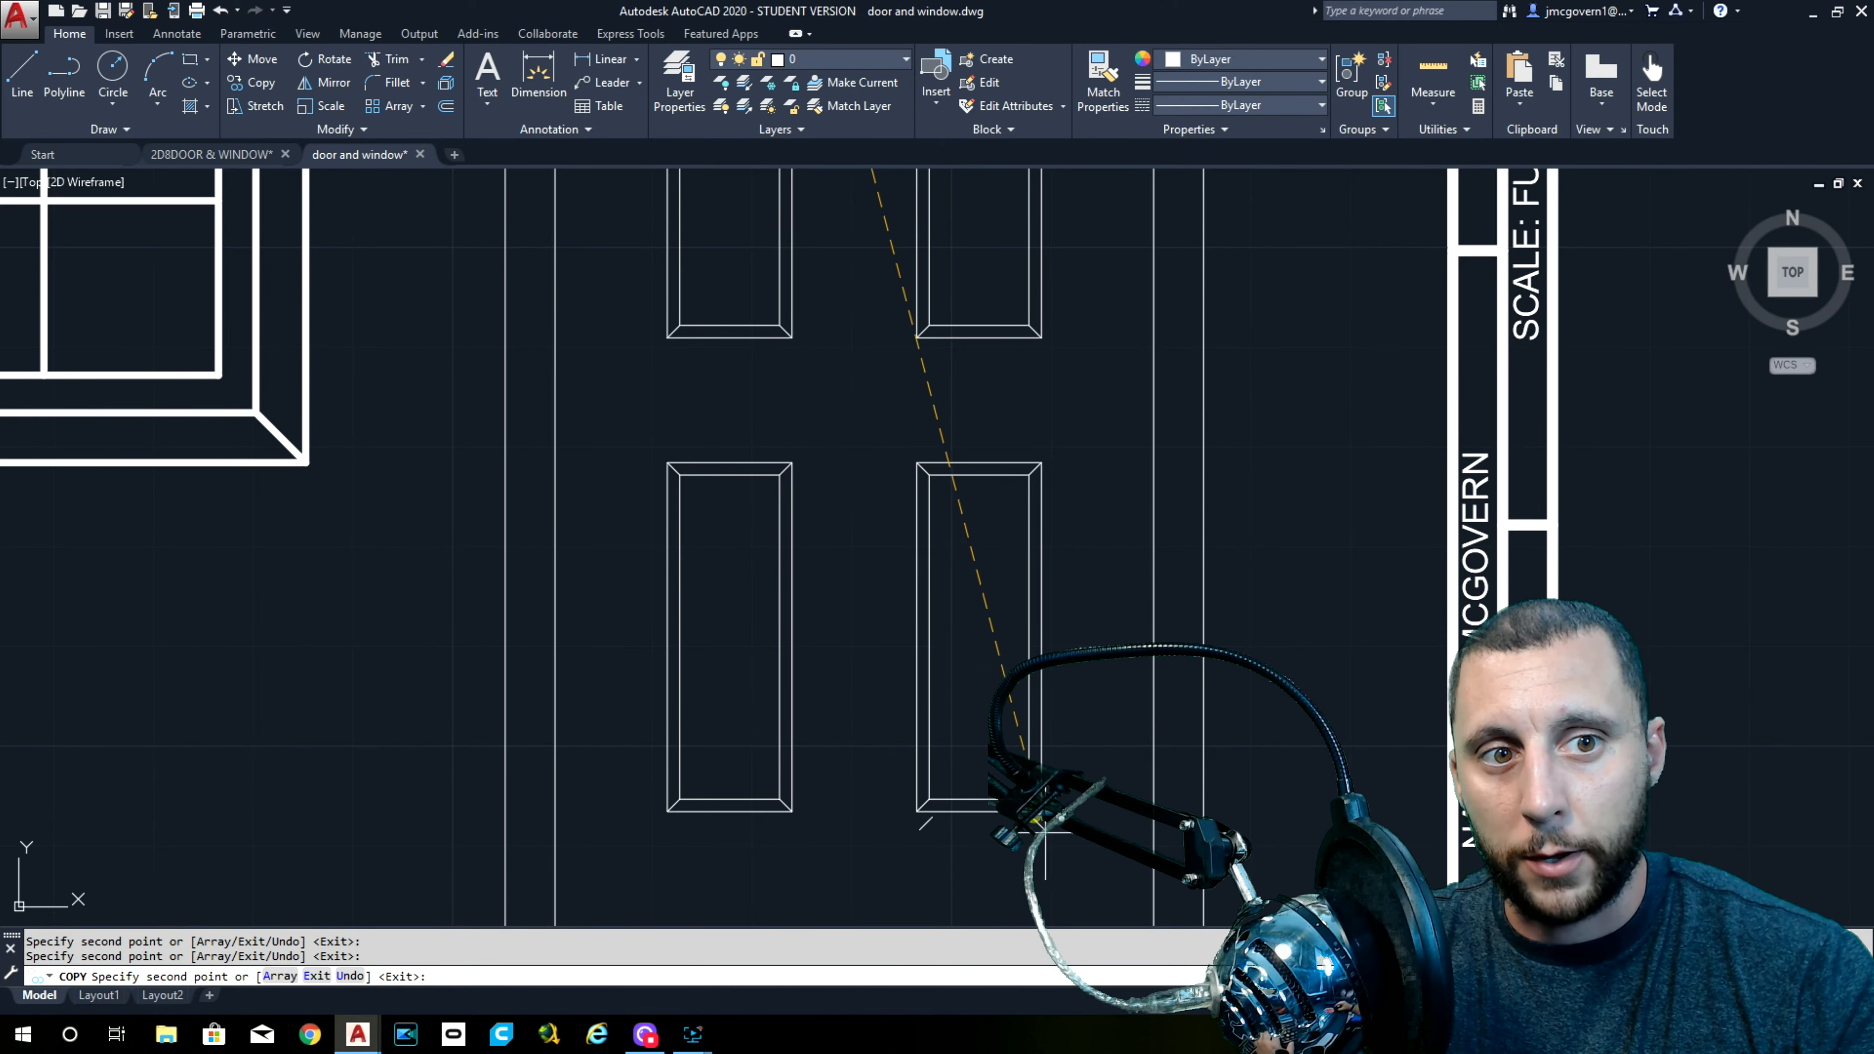
{"action": "key", "text": "Escape"}
Erase the lower right panel's bottom corner diagonals and mirror its top diagonals about the panel's horizontal midline, keeping the originals
{"action": "left_click", "coordinate": [862, 760]}
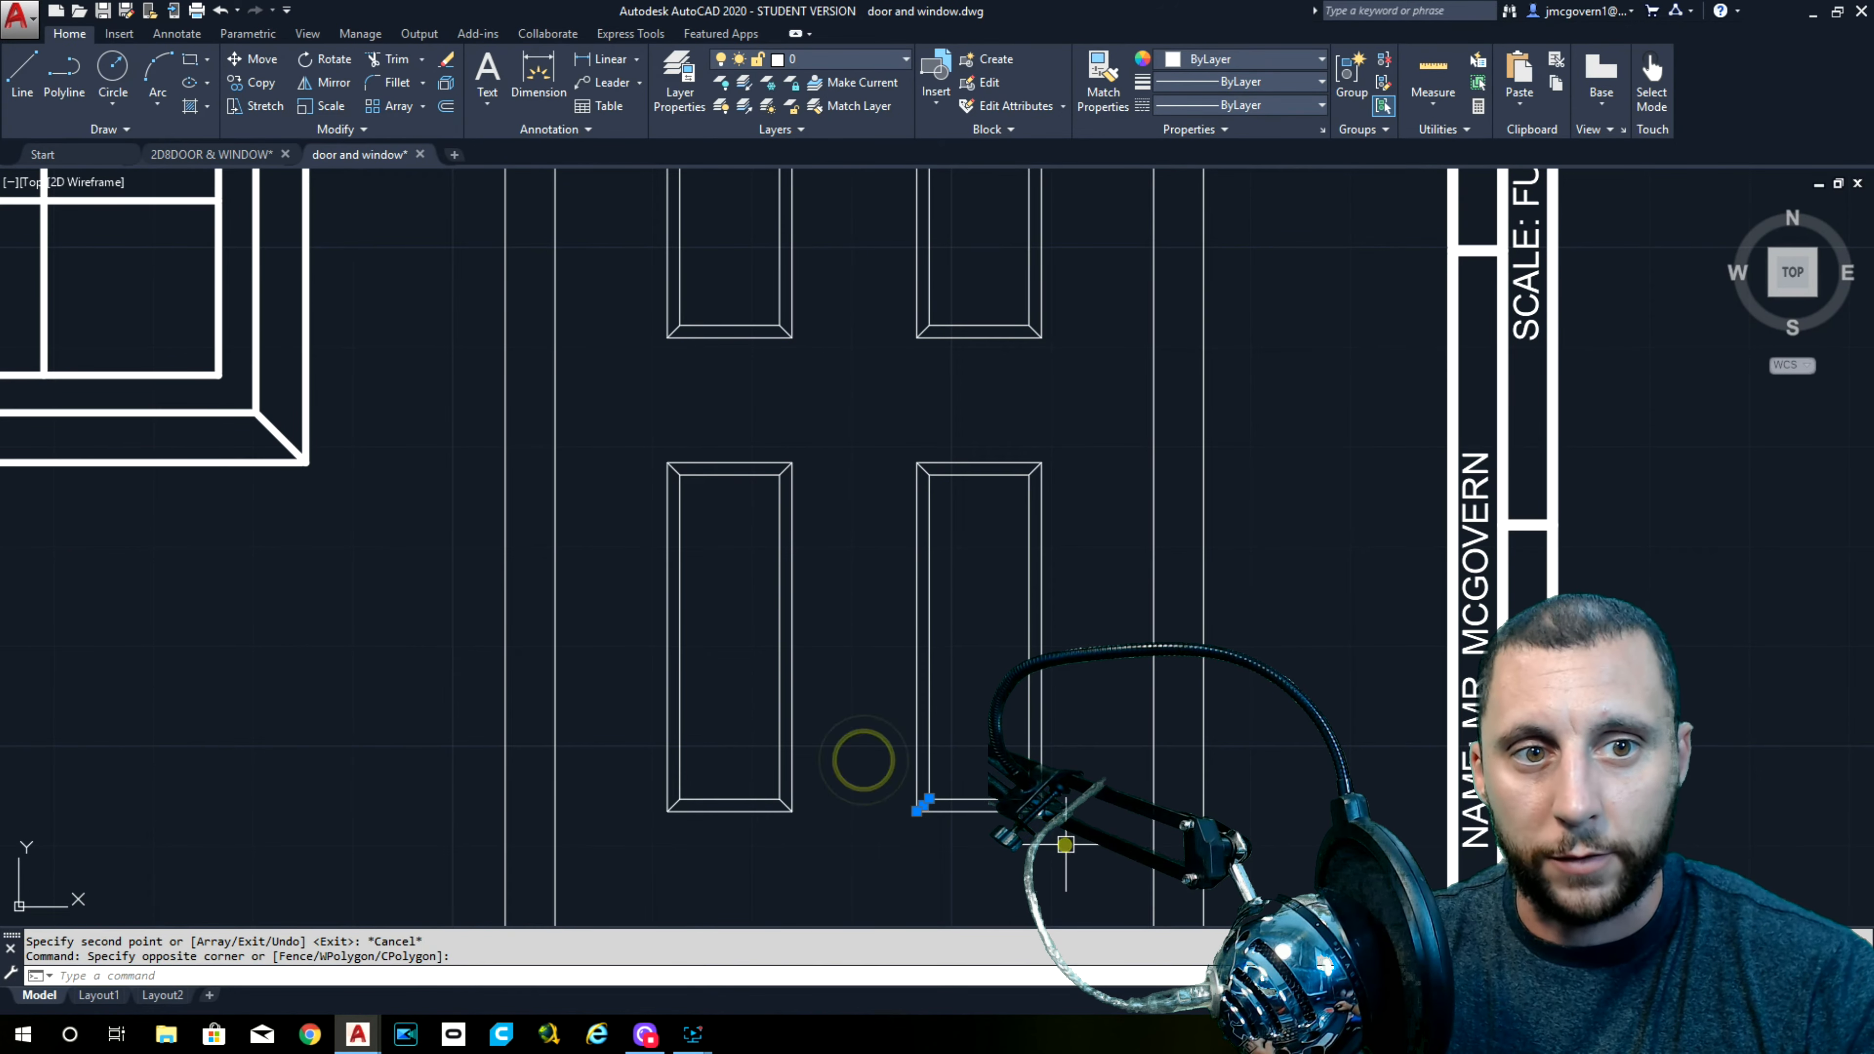
{"action": "key", "text": "Delete"}
{"action": "left_click", "coordinate": [889, 428]}
{"action": "left_click", "coordinate": [1068, 495]}
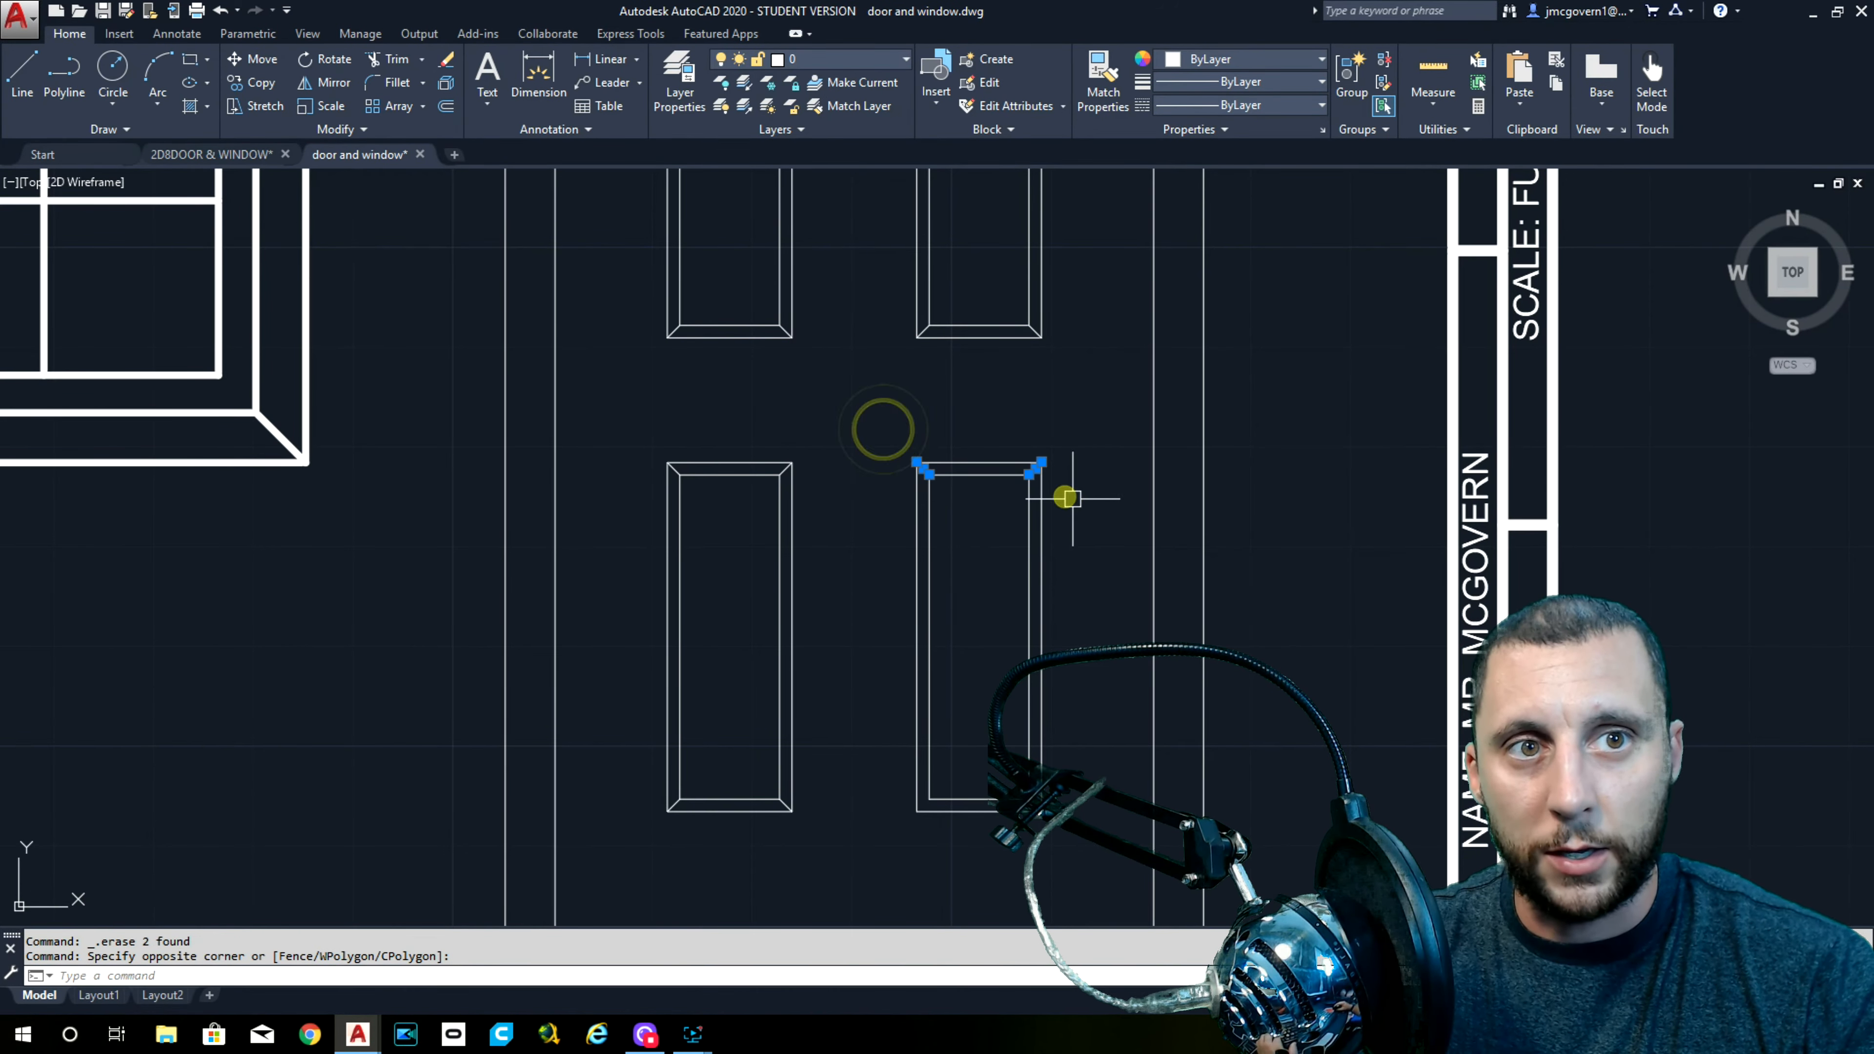
{"action": "type", "text": "MIR"}
{"action": "key", "text": "Return"}
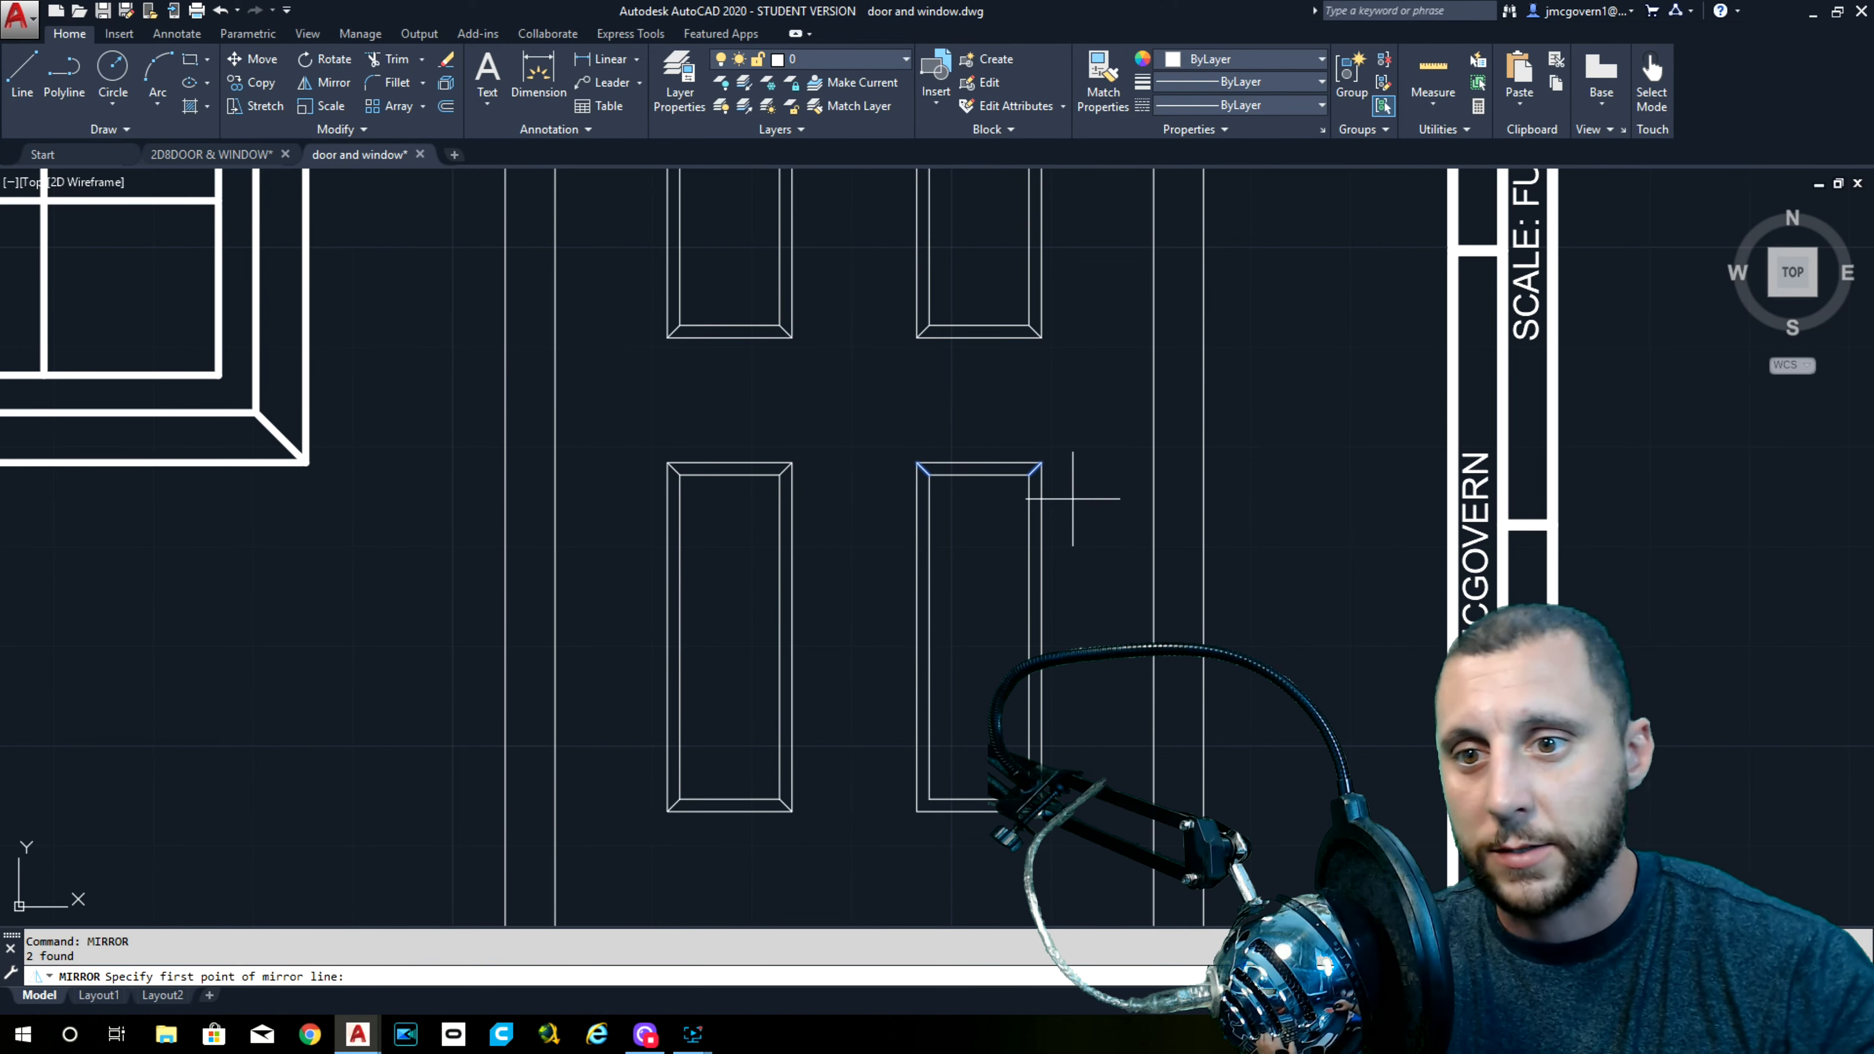
{"action": "left_click", "coordinate": [1030, 637]}
{"action": "left_click", "coordinate": [937, 643]}
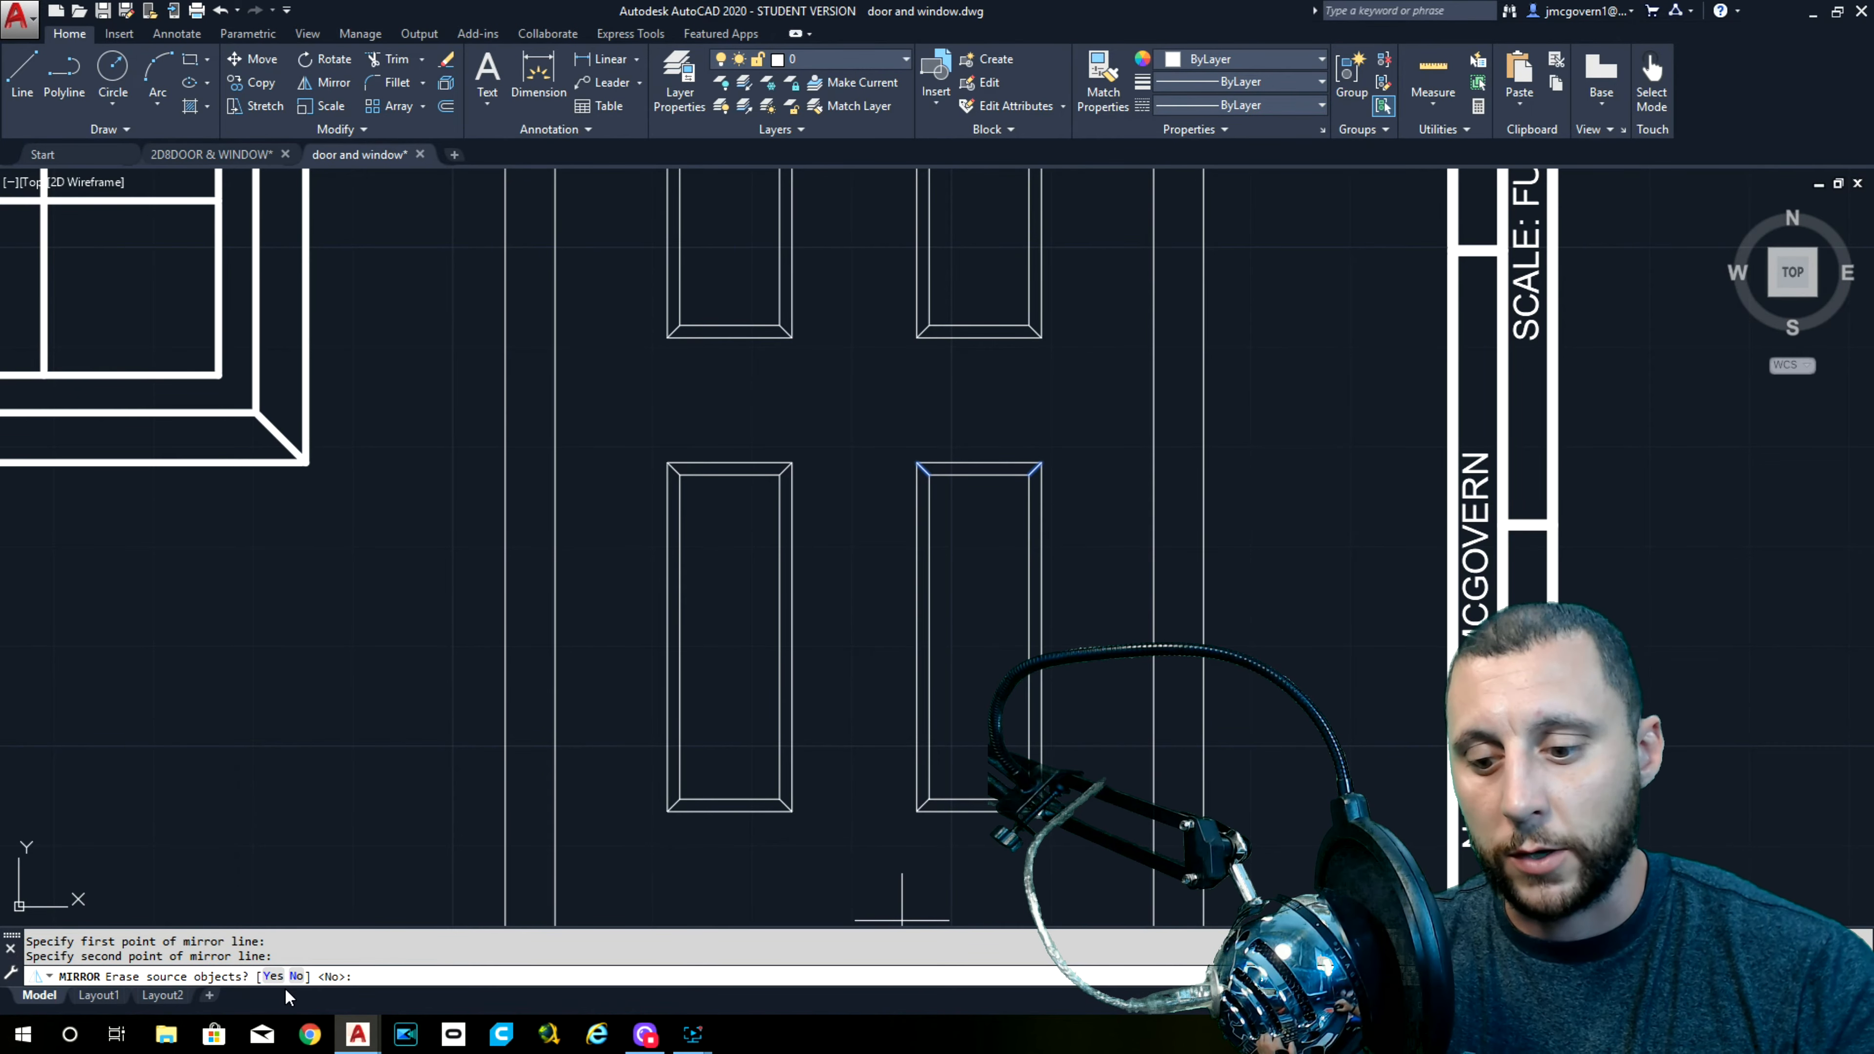
{"action": "key", "text": "Return"}
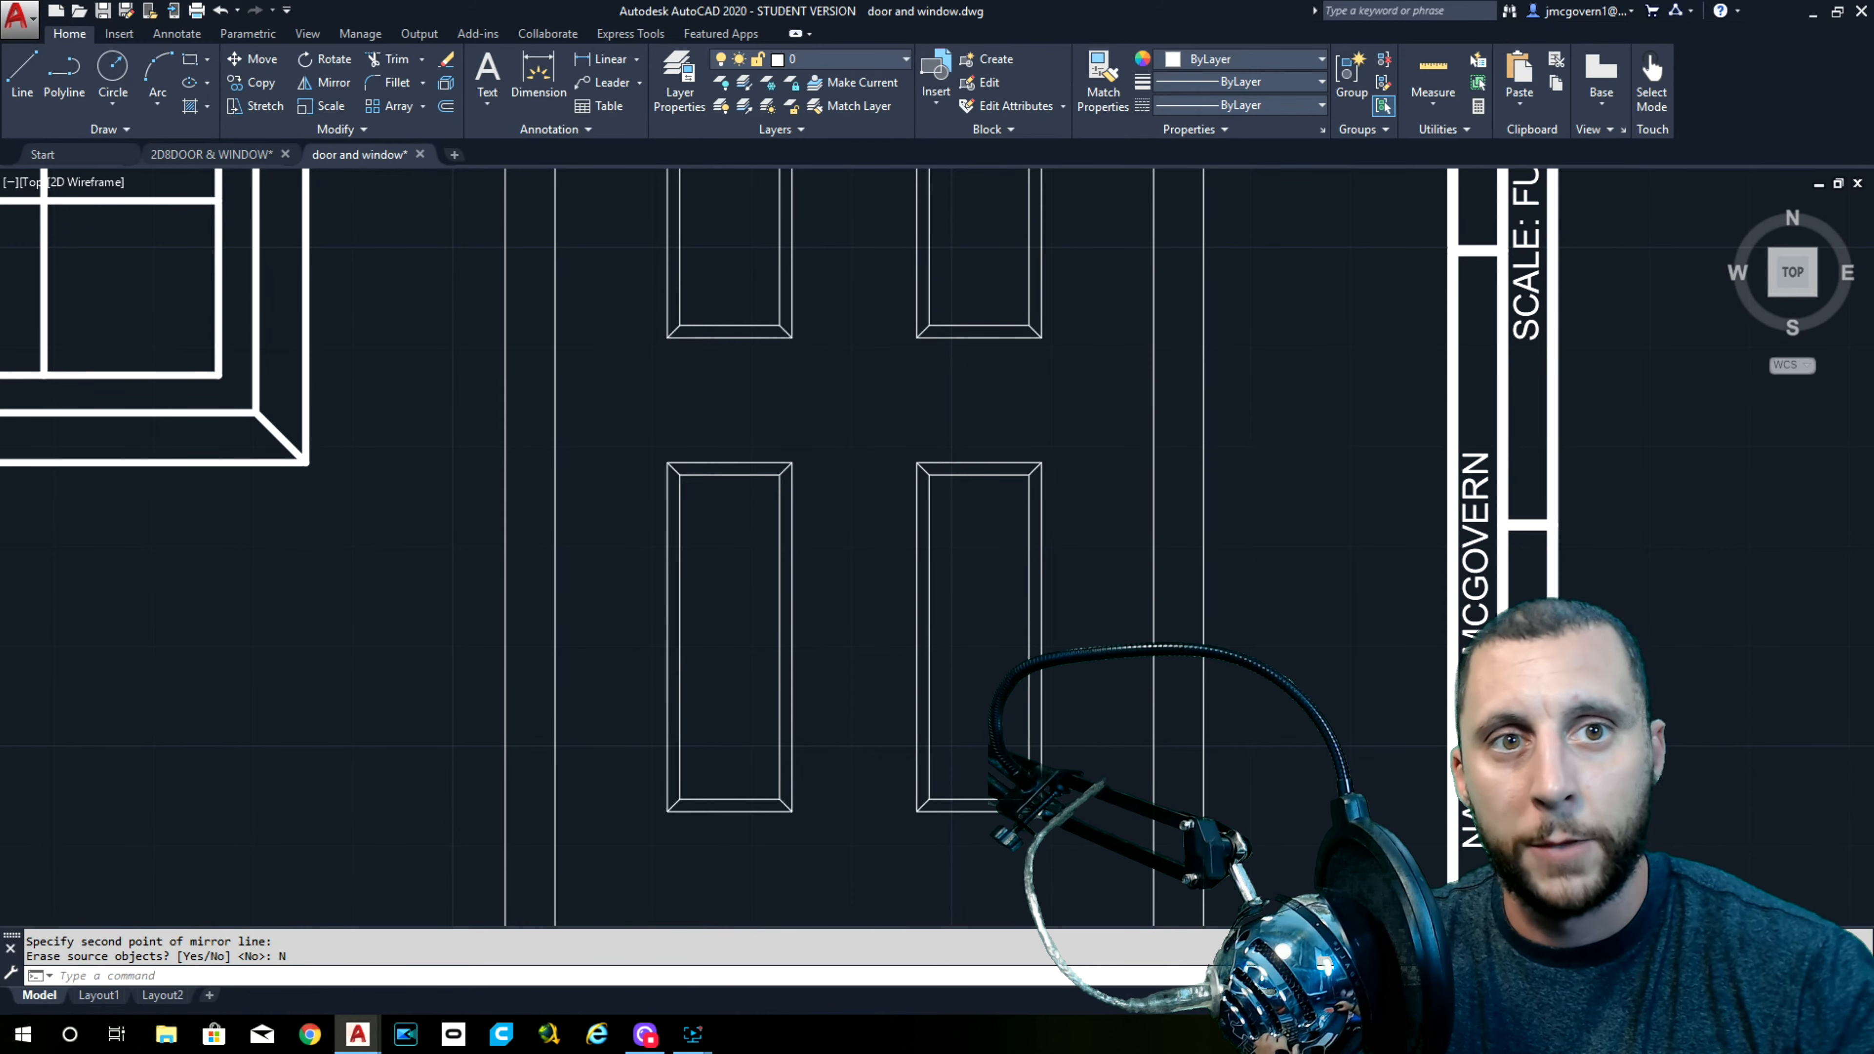
Draw a horizontal construction line from the middle right panel's bottom right corner out past the door's right edge
{"action": "scroll", "coordinate": [640, 647], "scroll_direction": "down", "scroll_amount": 5}
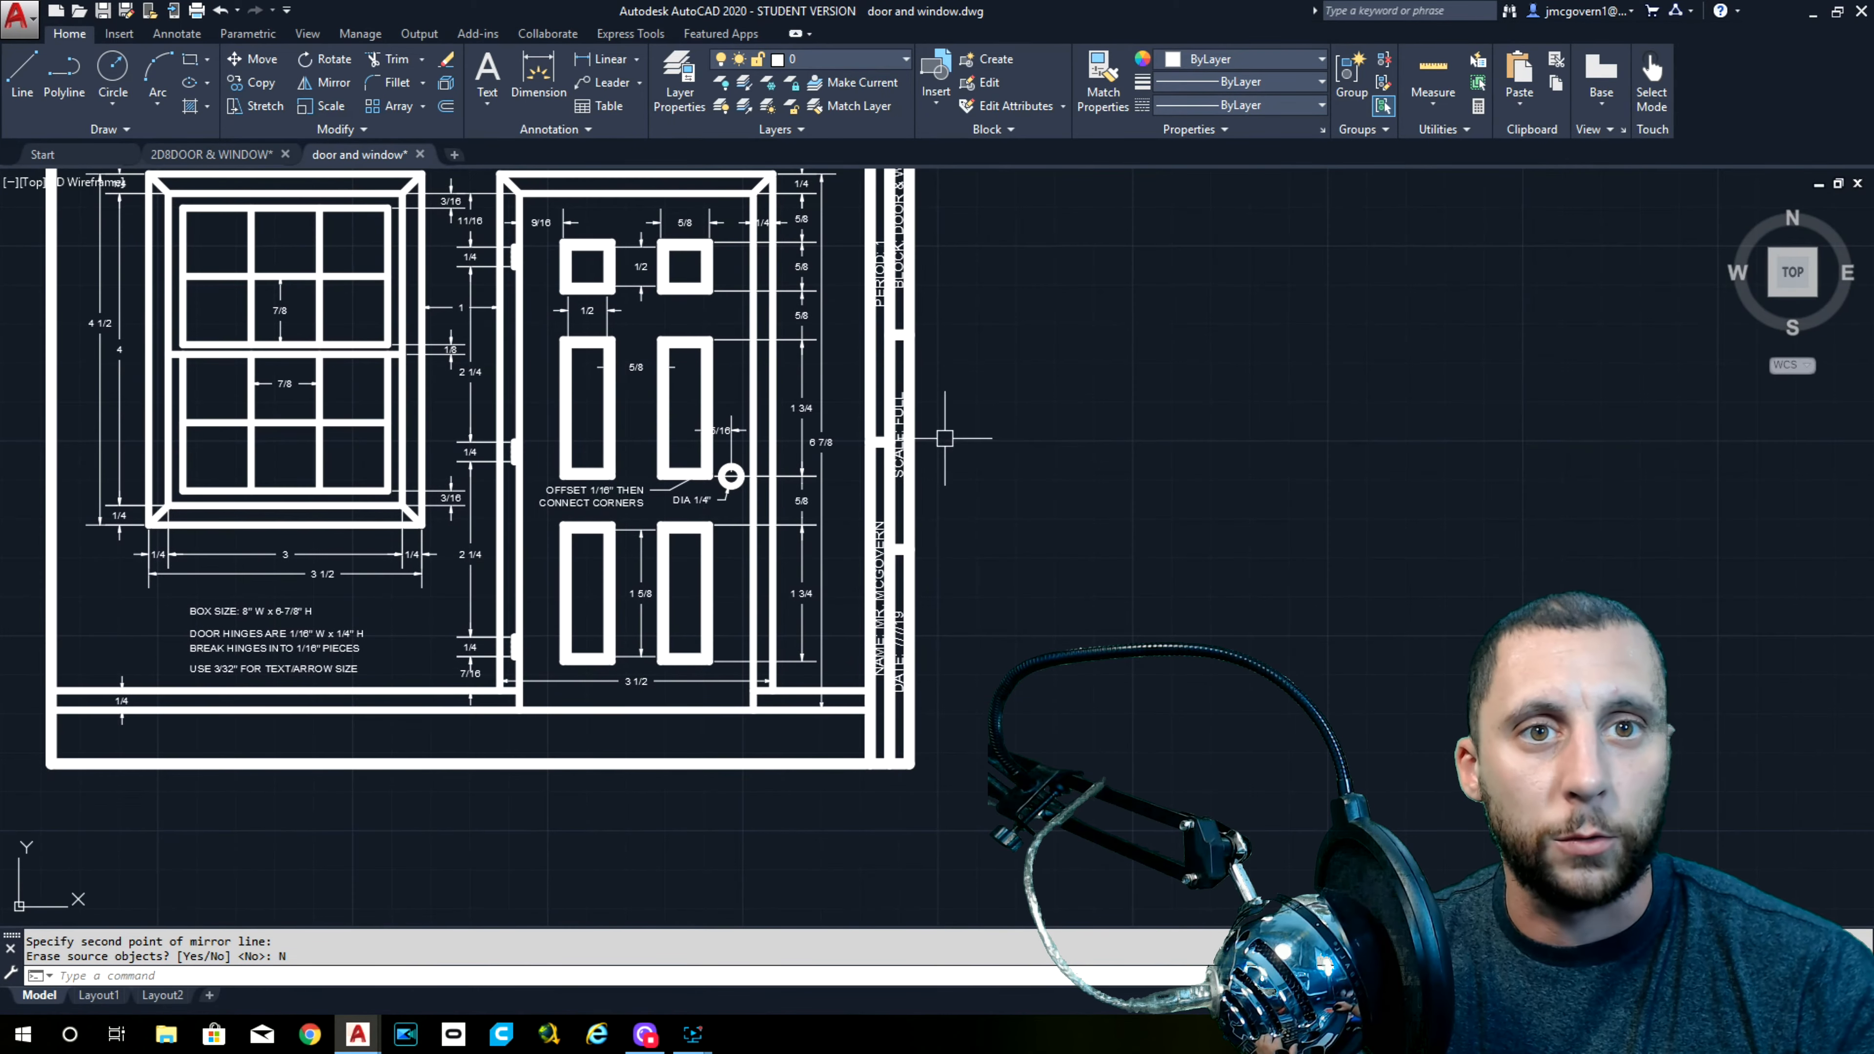
{"action": "scroll", "coordinate": [731, 477], "scroll_direction": "up", "scroll_amount": 7}
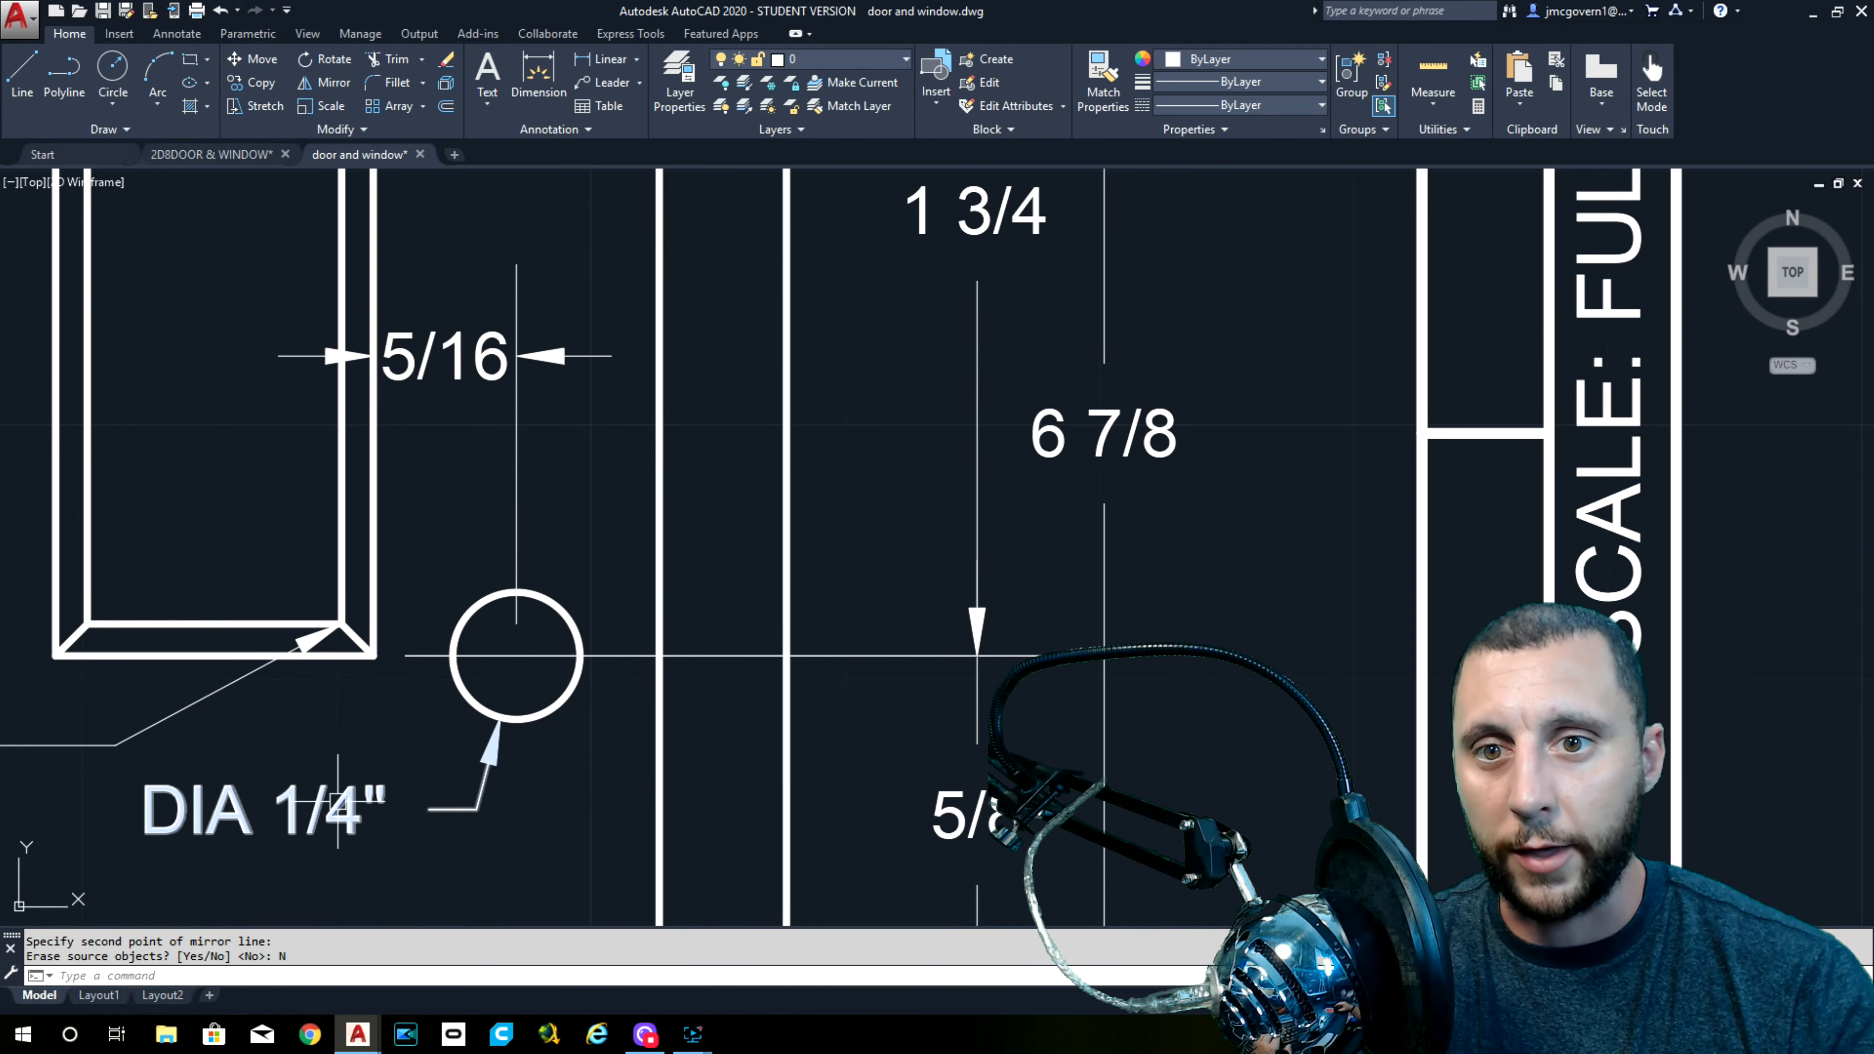
{"action": "scroll", "coordinate": [583, 669], "scroll_direction": "down", "scroll_amount": 6}
{"action": "middle_click_drag", "start_coordinate": [222, 739], "coordinate": [734, 567]}
{"action": "scroll", "coordinate": [669, 386], "scroll_direction": "up", "scroll_amount": 6}
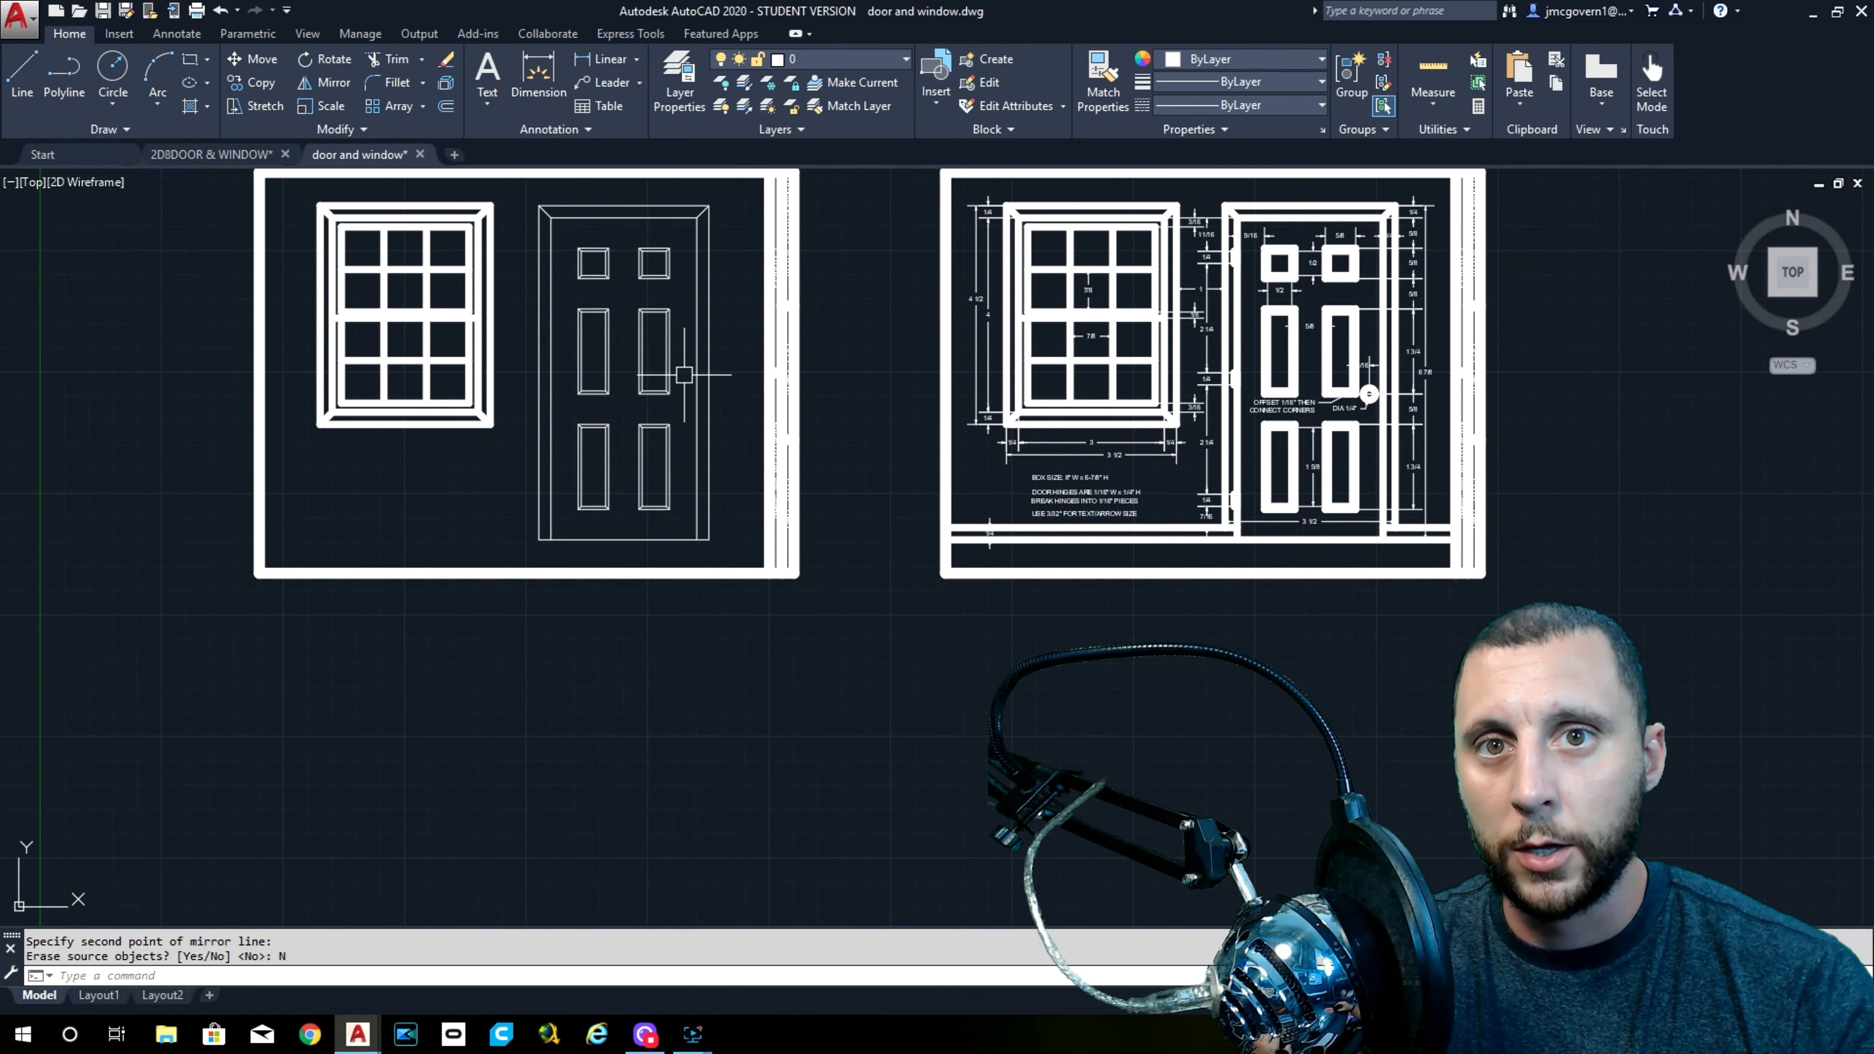
{"action": "left_click", "coordinate": [22, 72]}
{"action": "left_click", "coordinate": [432, 435]}
{"action": "left_click", "coordinate": [825, 435]}
{"action": "key", "text": "Escape"}
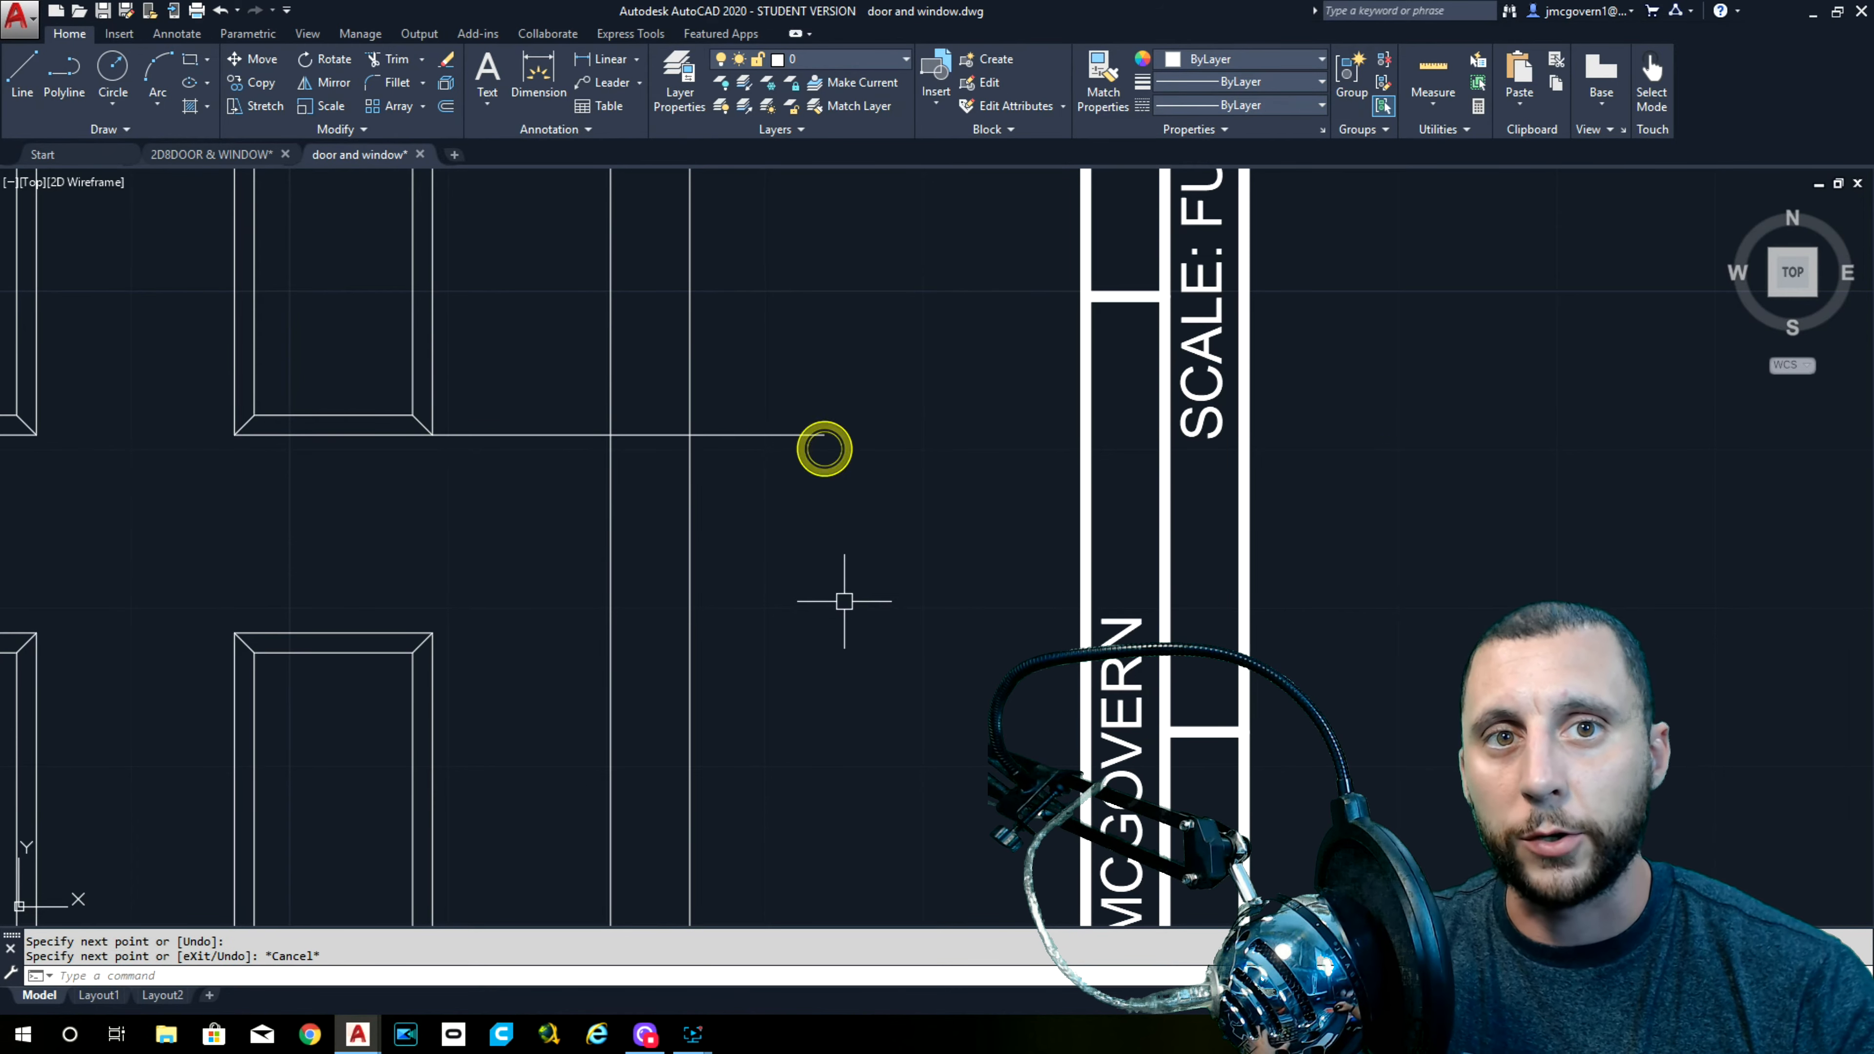
Offset the middle right panel's outer outline outward by 5/16
{"action": "left_click", "coordinate": [446, 106]}
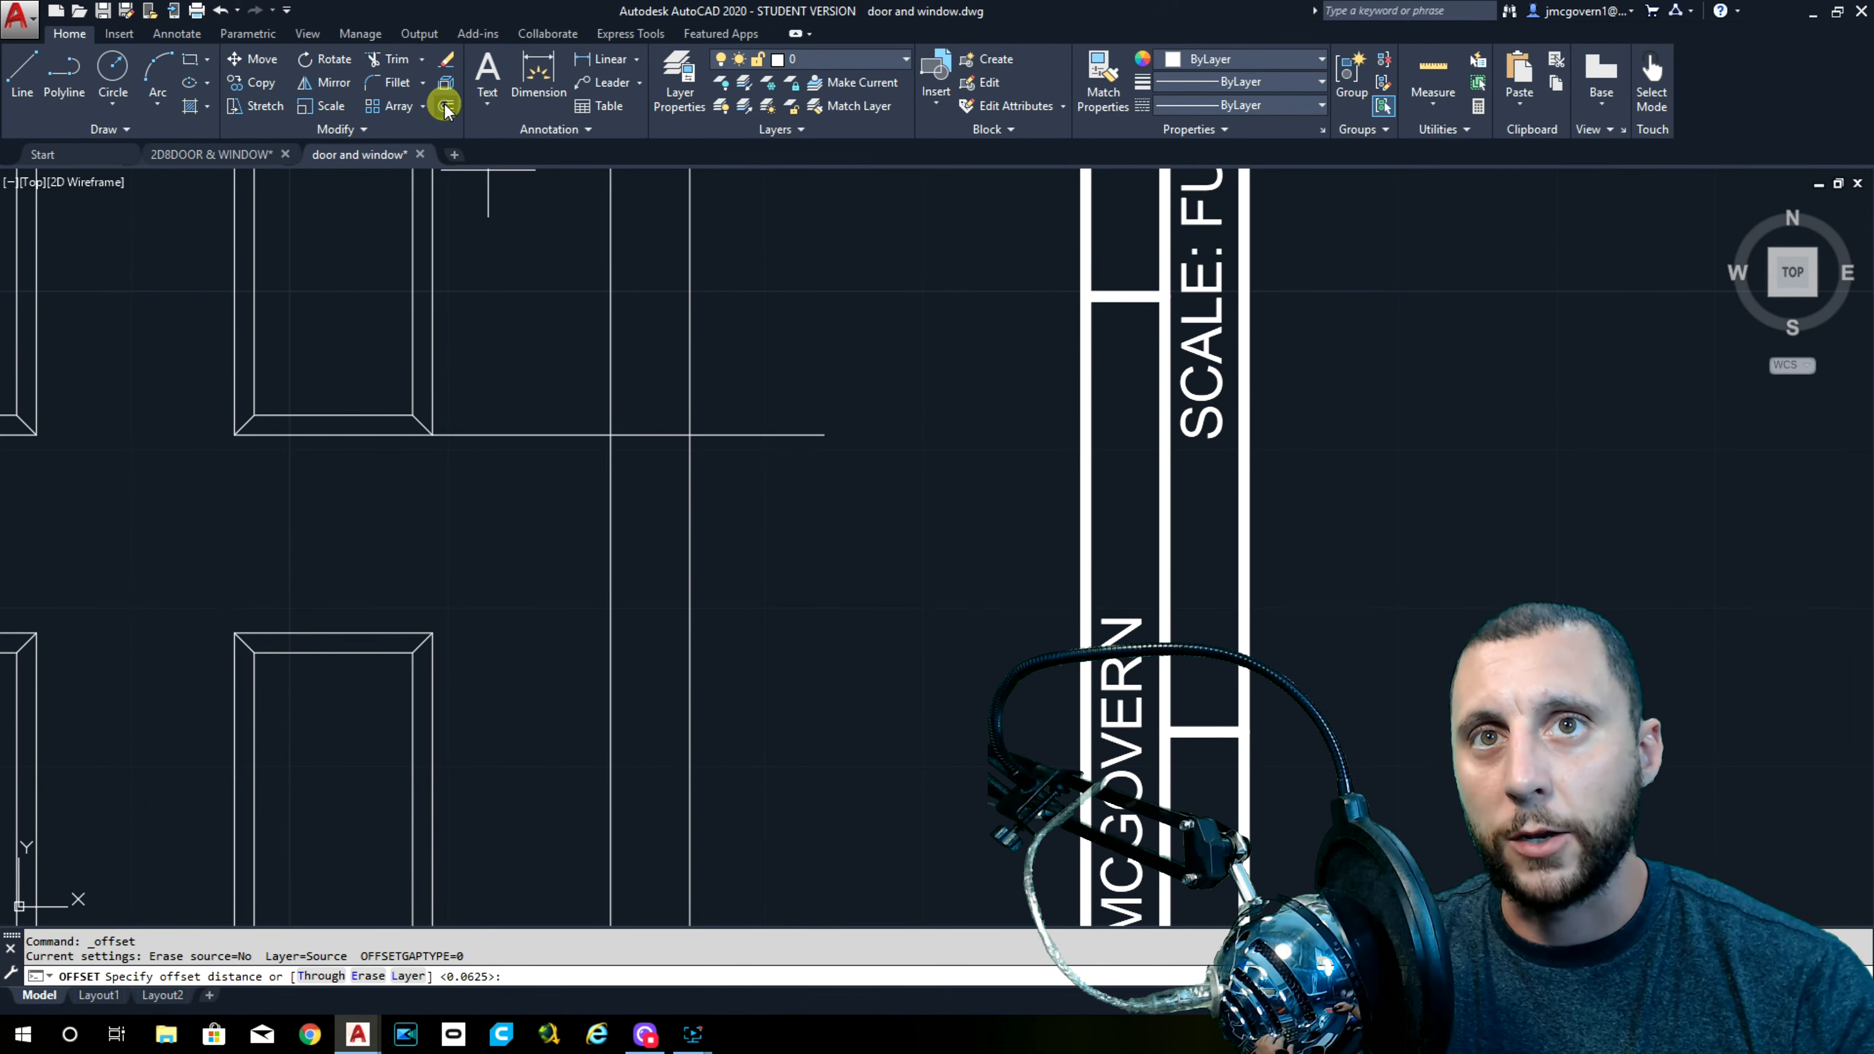
{"action": "type", "text": "5/16"}
{"action": "key", "text": "Return"}
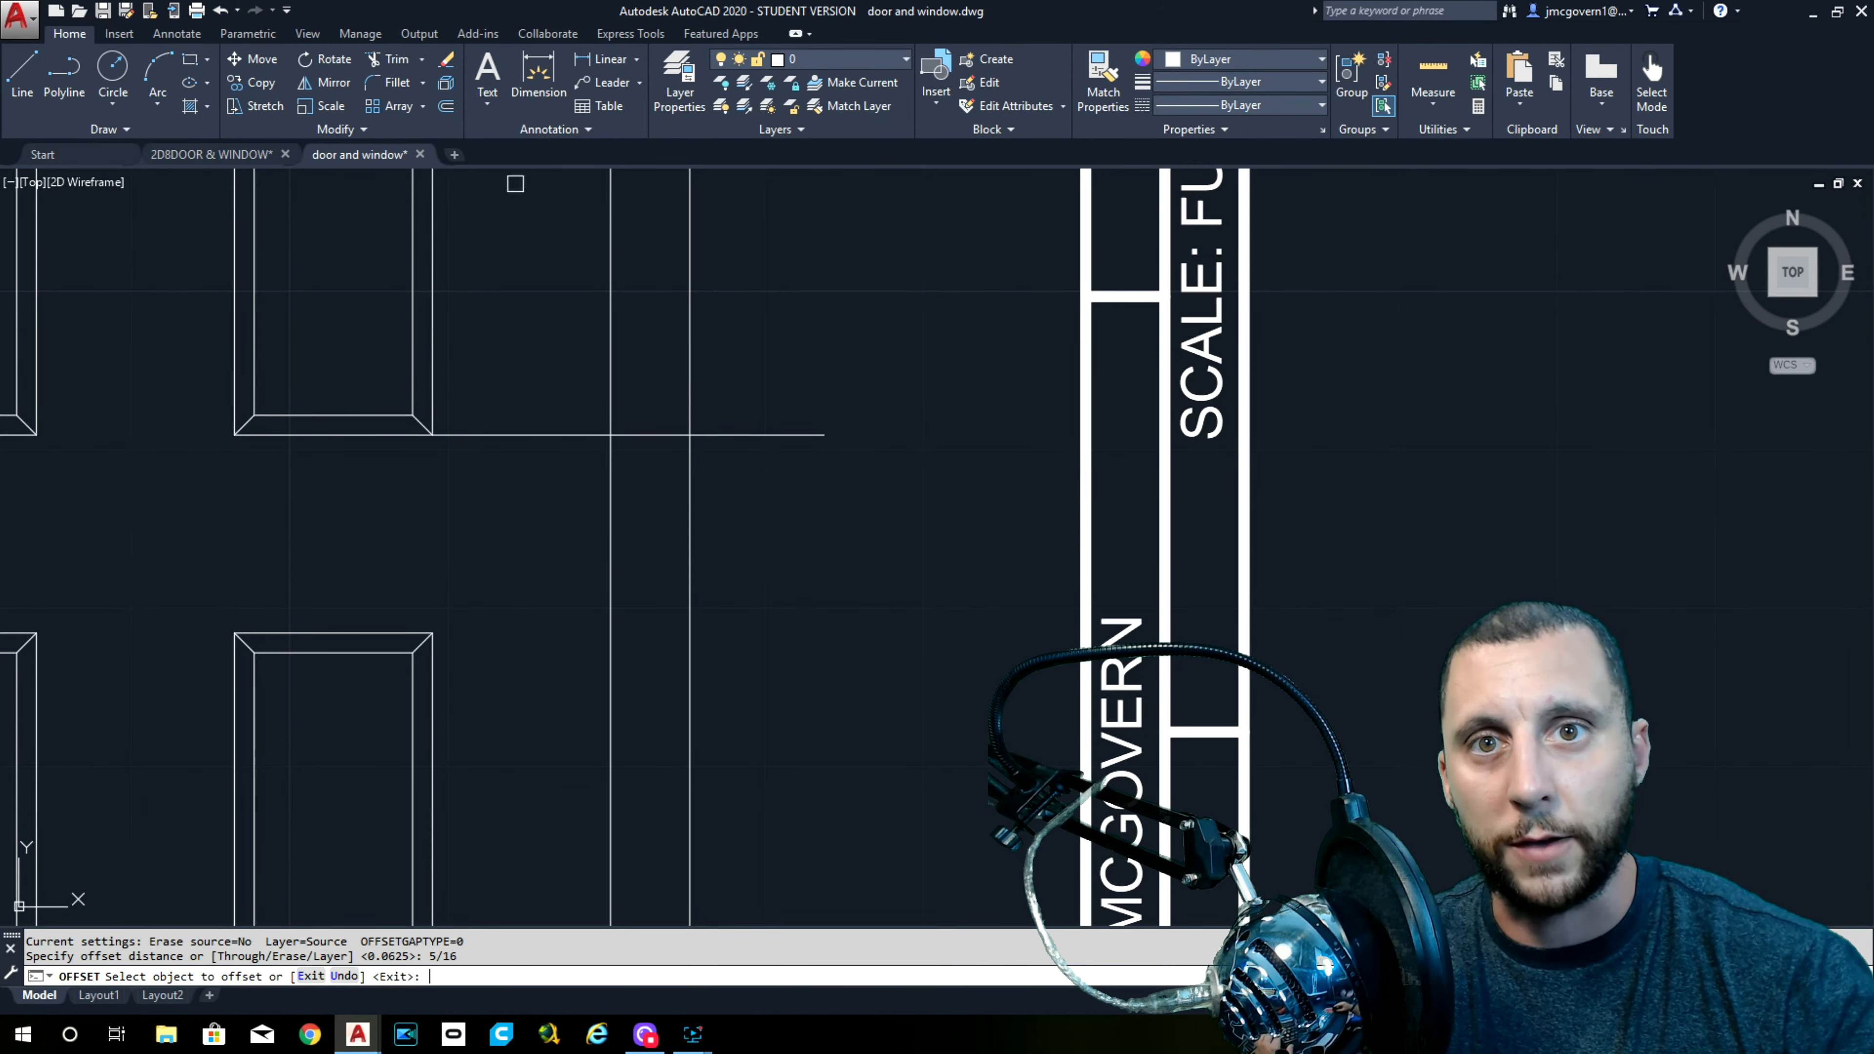
{"action": "left_click", "coordinate": [433, 357]}
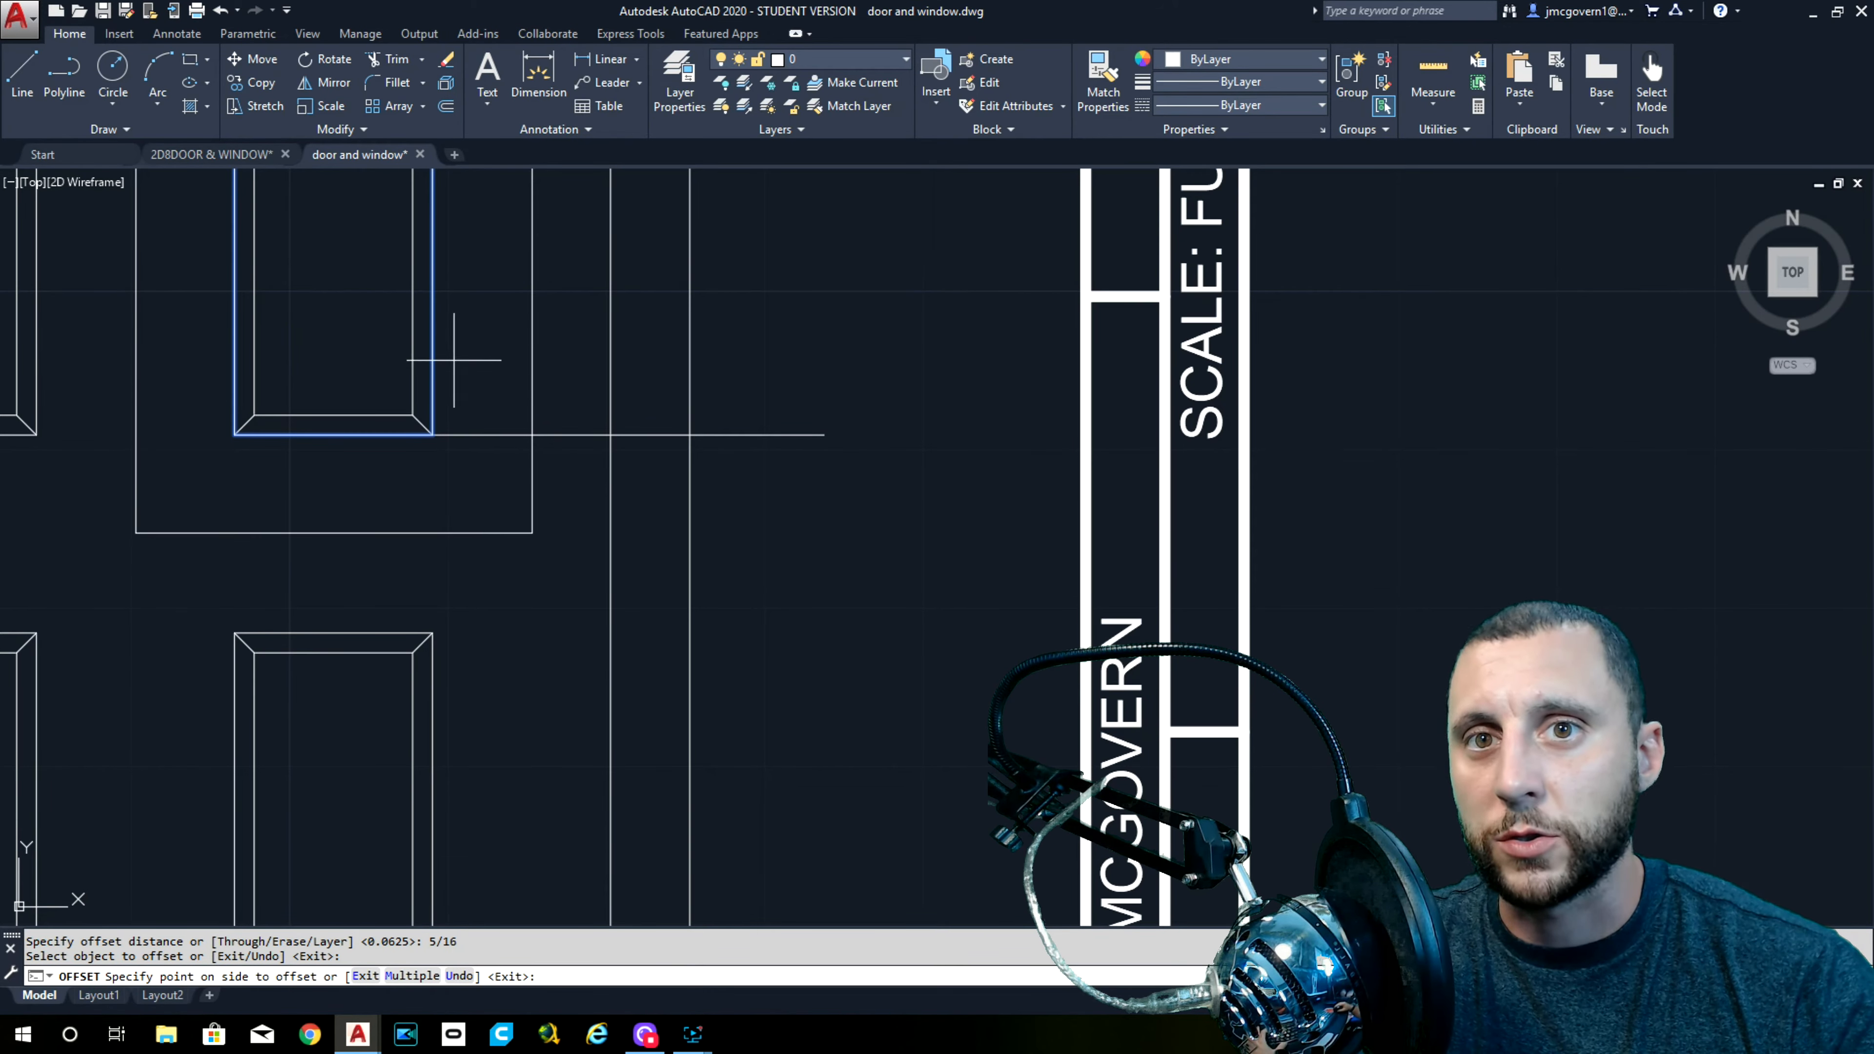
{"action": "left_click", "coordinate": [536, 359]}
{"action": "key", "text": "Escape"}
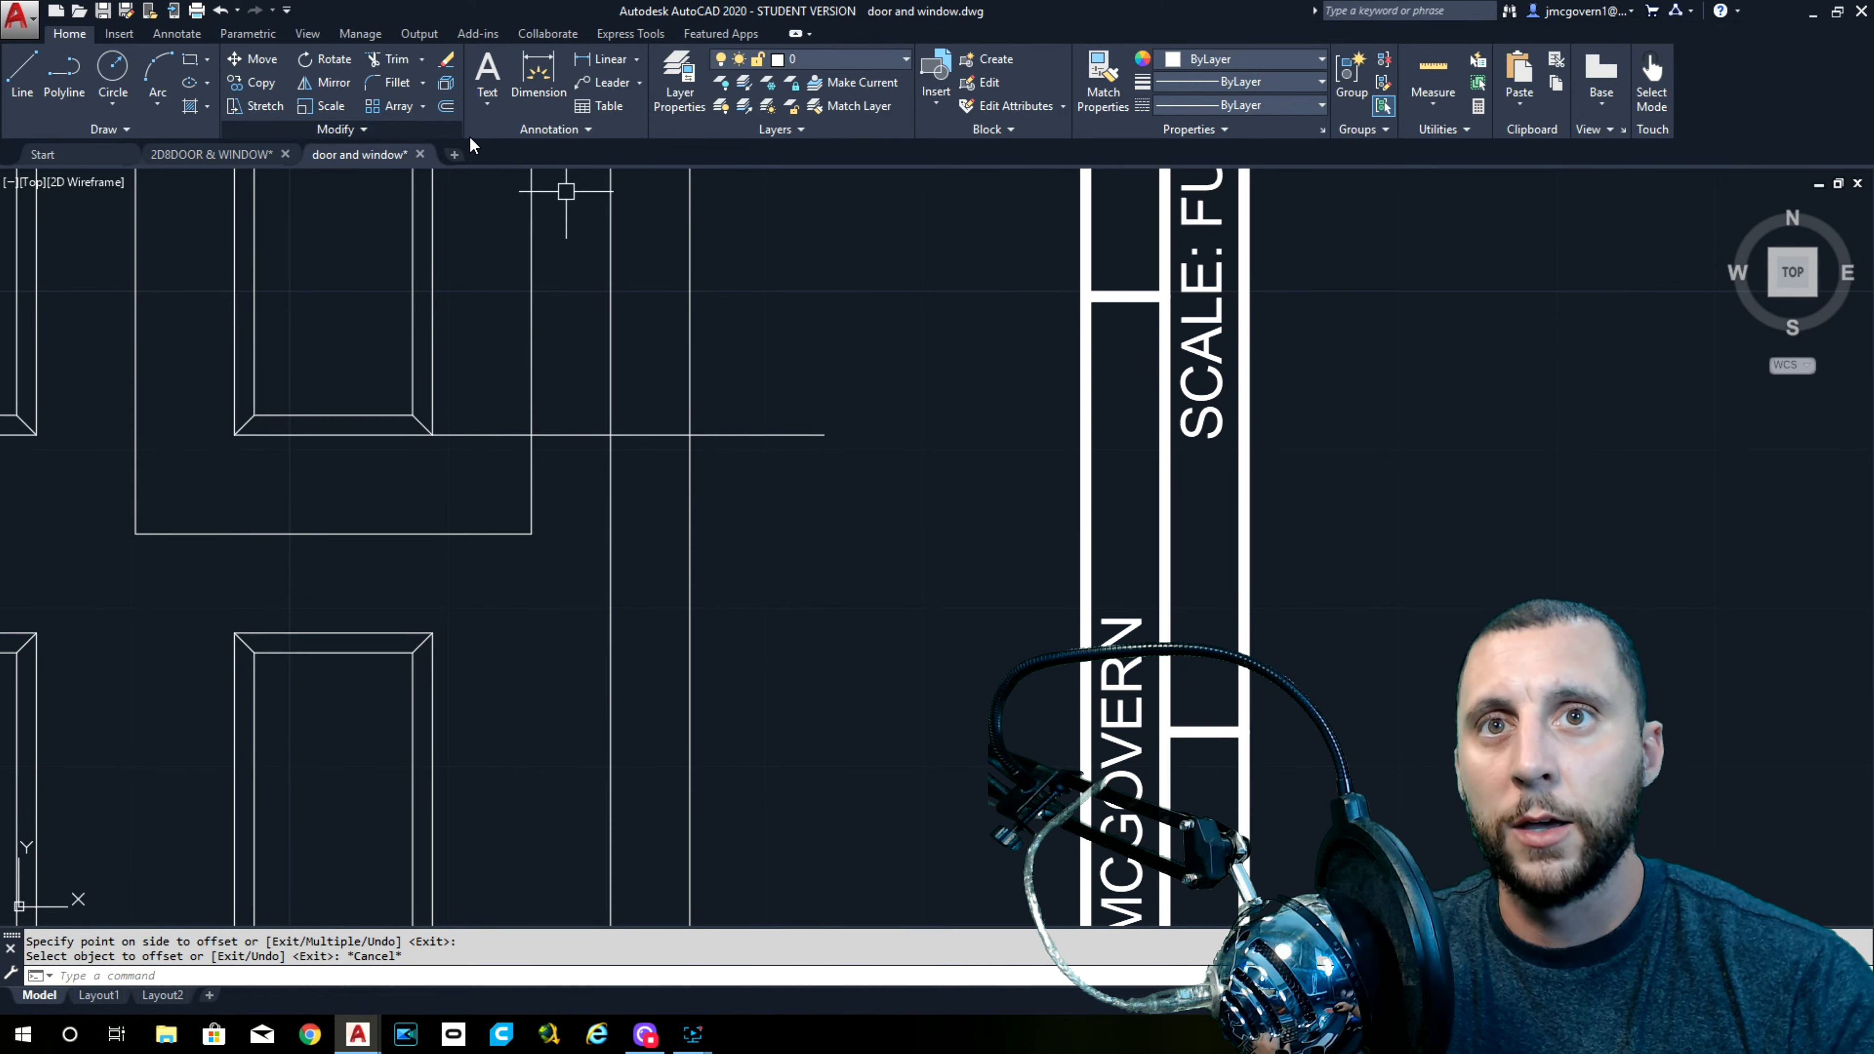
Examine the doorknob's position and diameter dimensions on the reference drawing
{"action": "scroll", "coordinate": [805, 369], "scroll_direction": "down", "scroll_amount": 5}
{"action": "middle_click_drag", "start_coordinate": [1293, 440], "coordinate": [246, 496]}
{"action": "scroll", "coordinate": [779, 395], "scroll_direction": "up", "scroll_amount": 1}
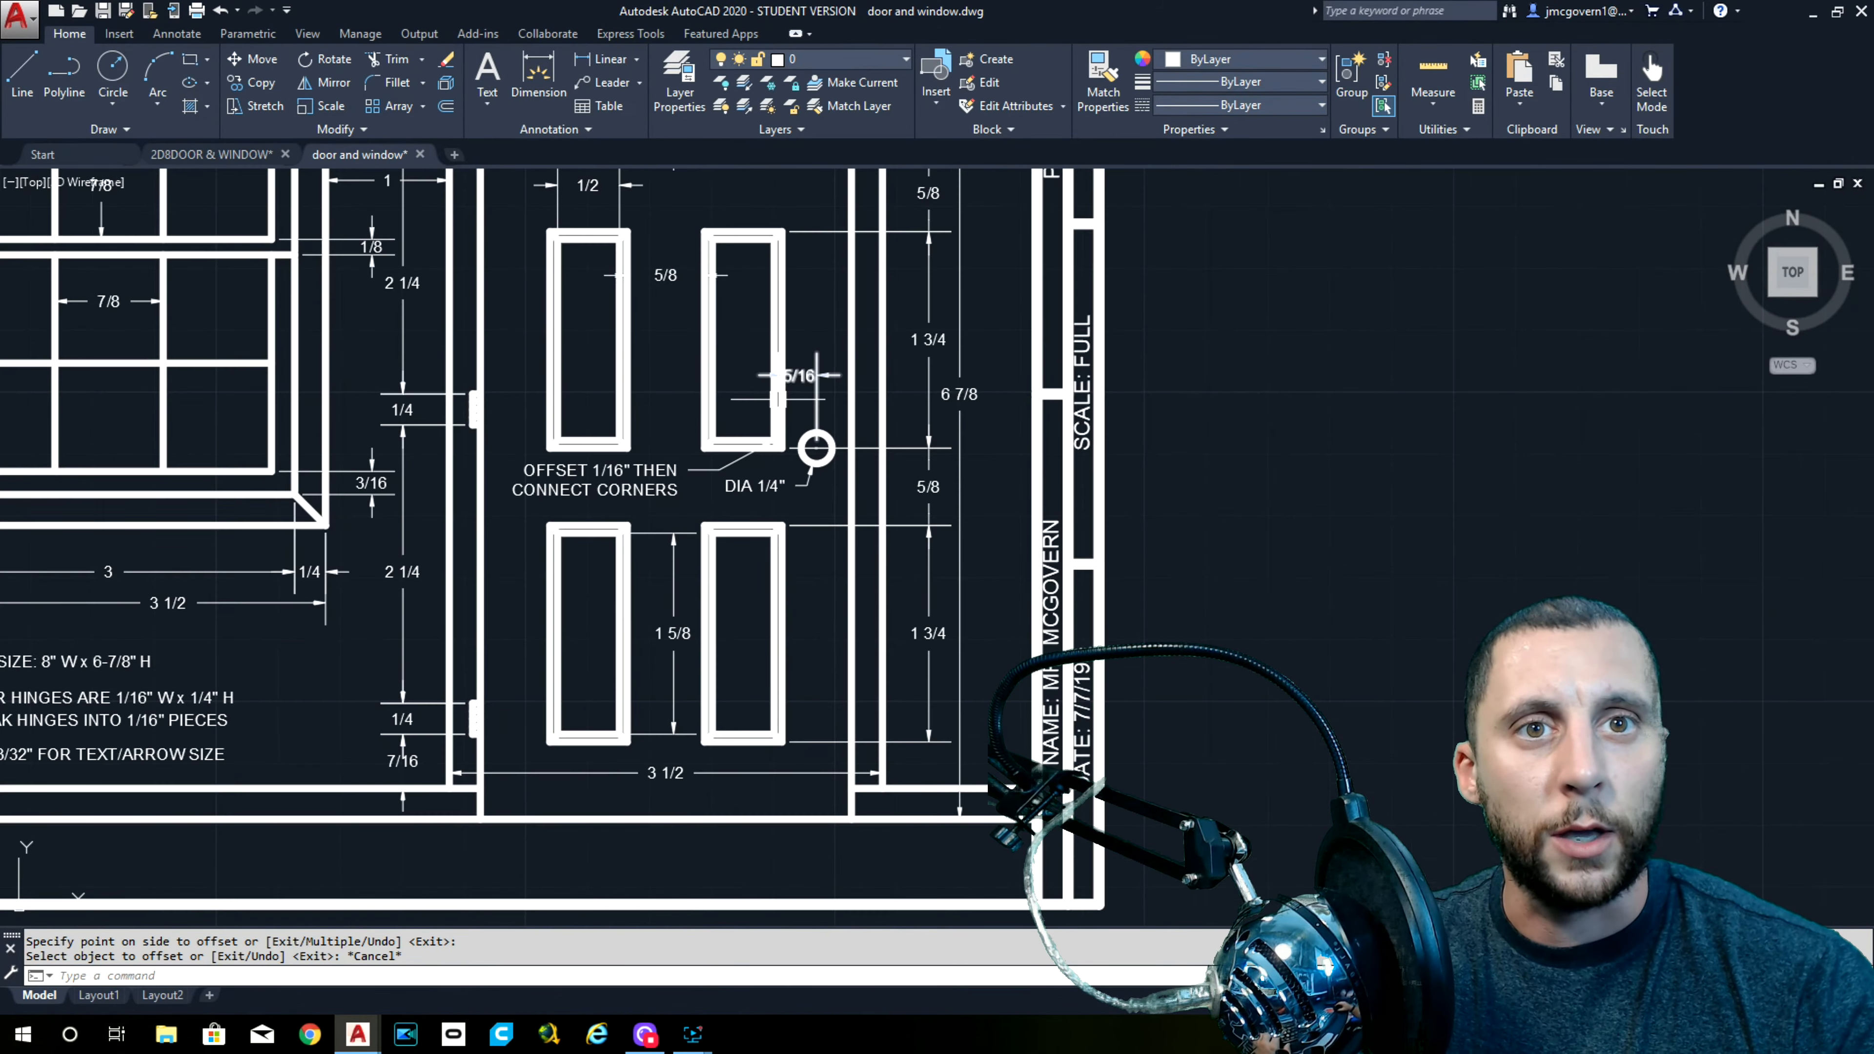
{"action": "scroll", "coordinate": [780, 395], "scroll_direction": "down", "scroll_amount": 2}
{"action": "middle_click_drag", "start_coordinate": [322, 440], "coordinate": [1033, 447]}
{"action": "scroll", "coordinate": [839, 415], "scroll_direction": "up", "scroll_amount": 5}
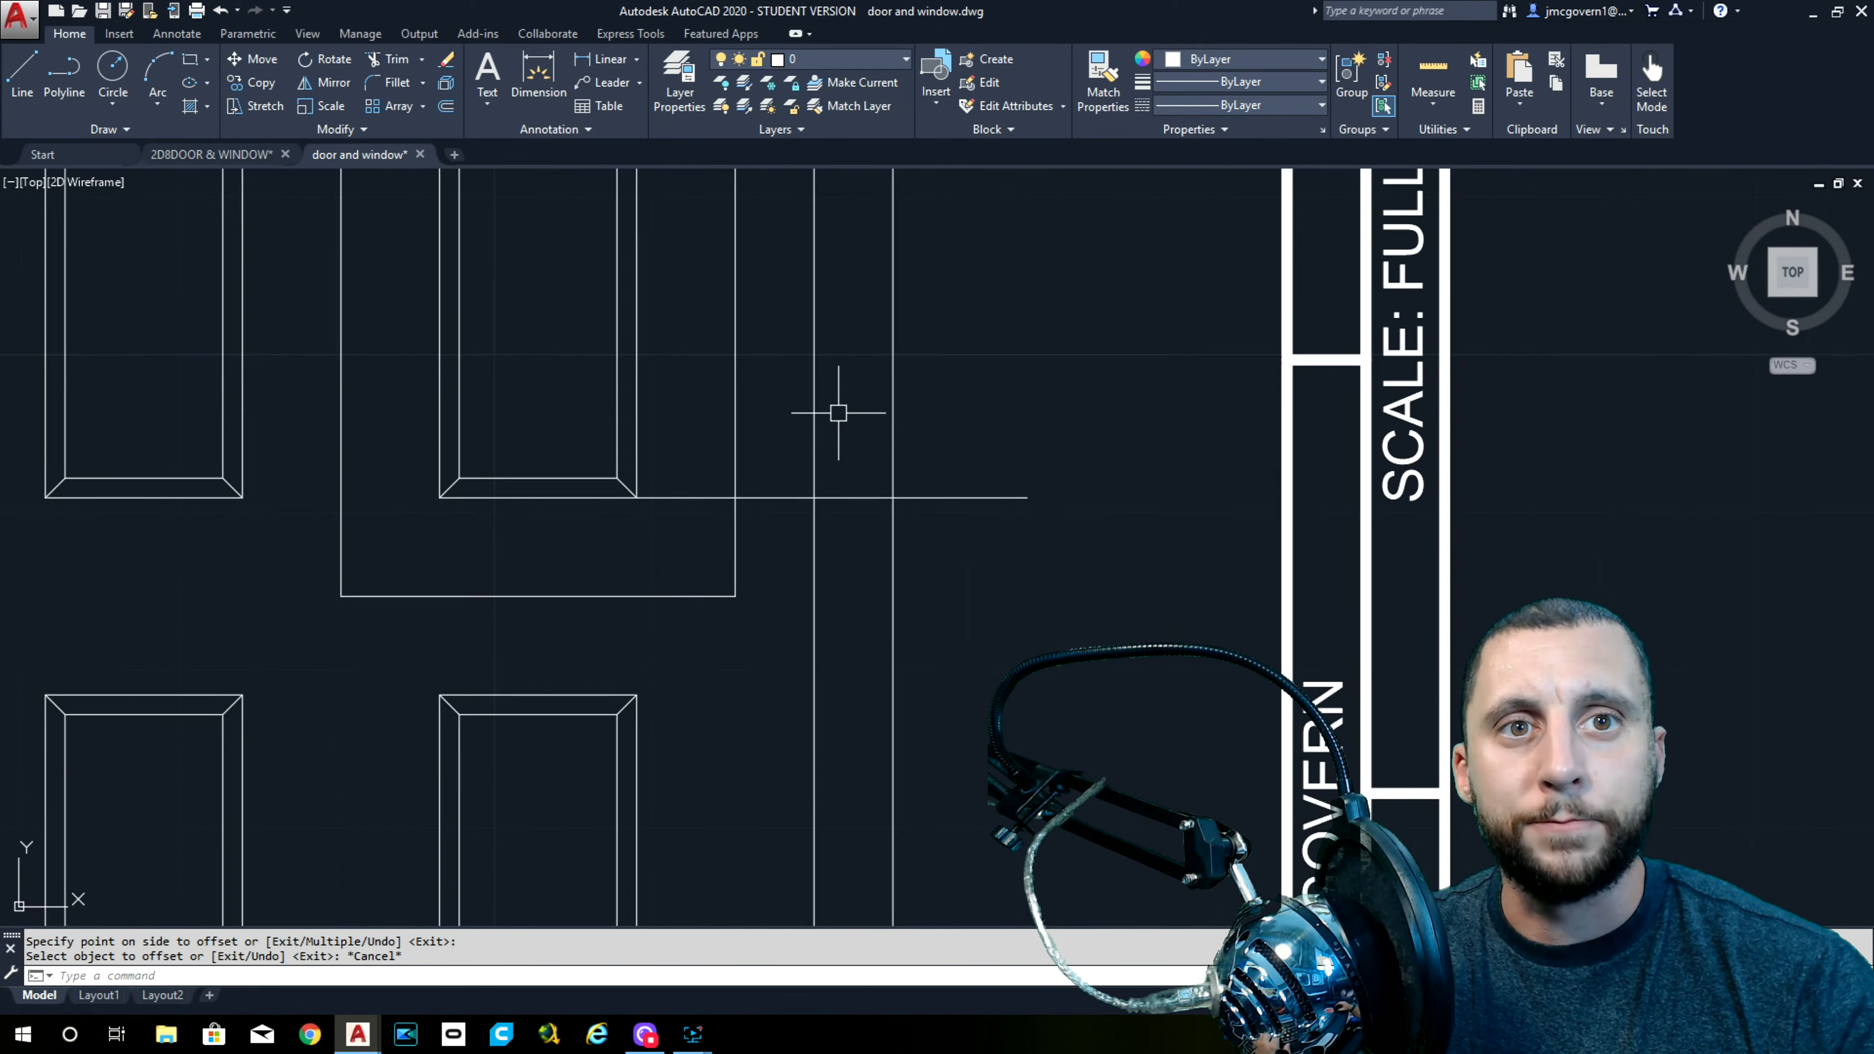
{"action": "middle_click_drag", "start_coordinate": [740, 485], "coordinate": [638, 450]}
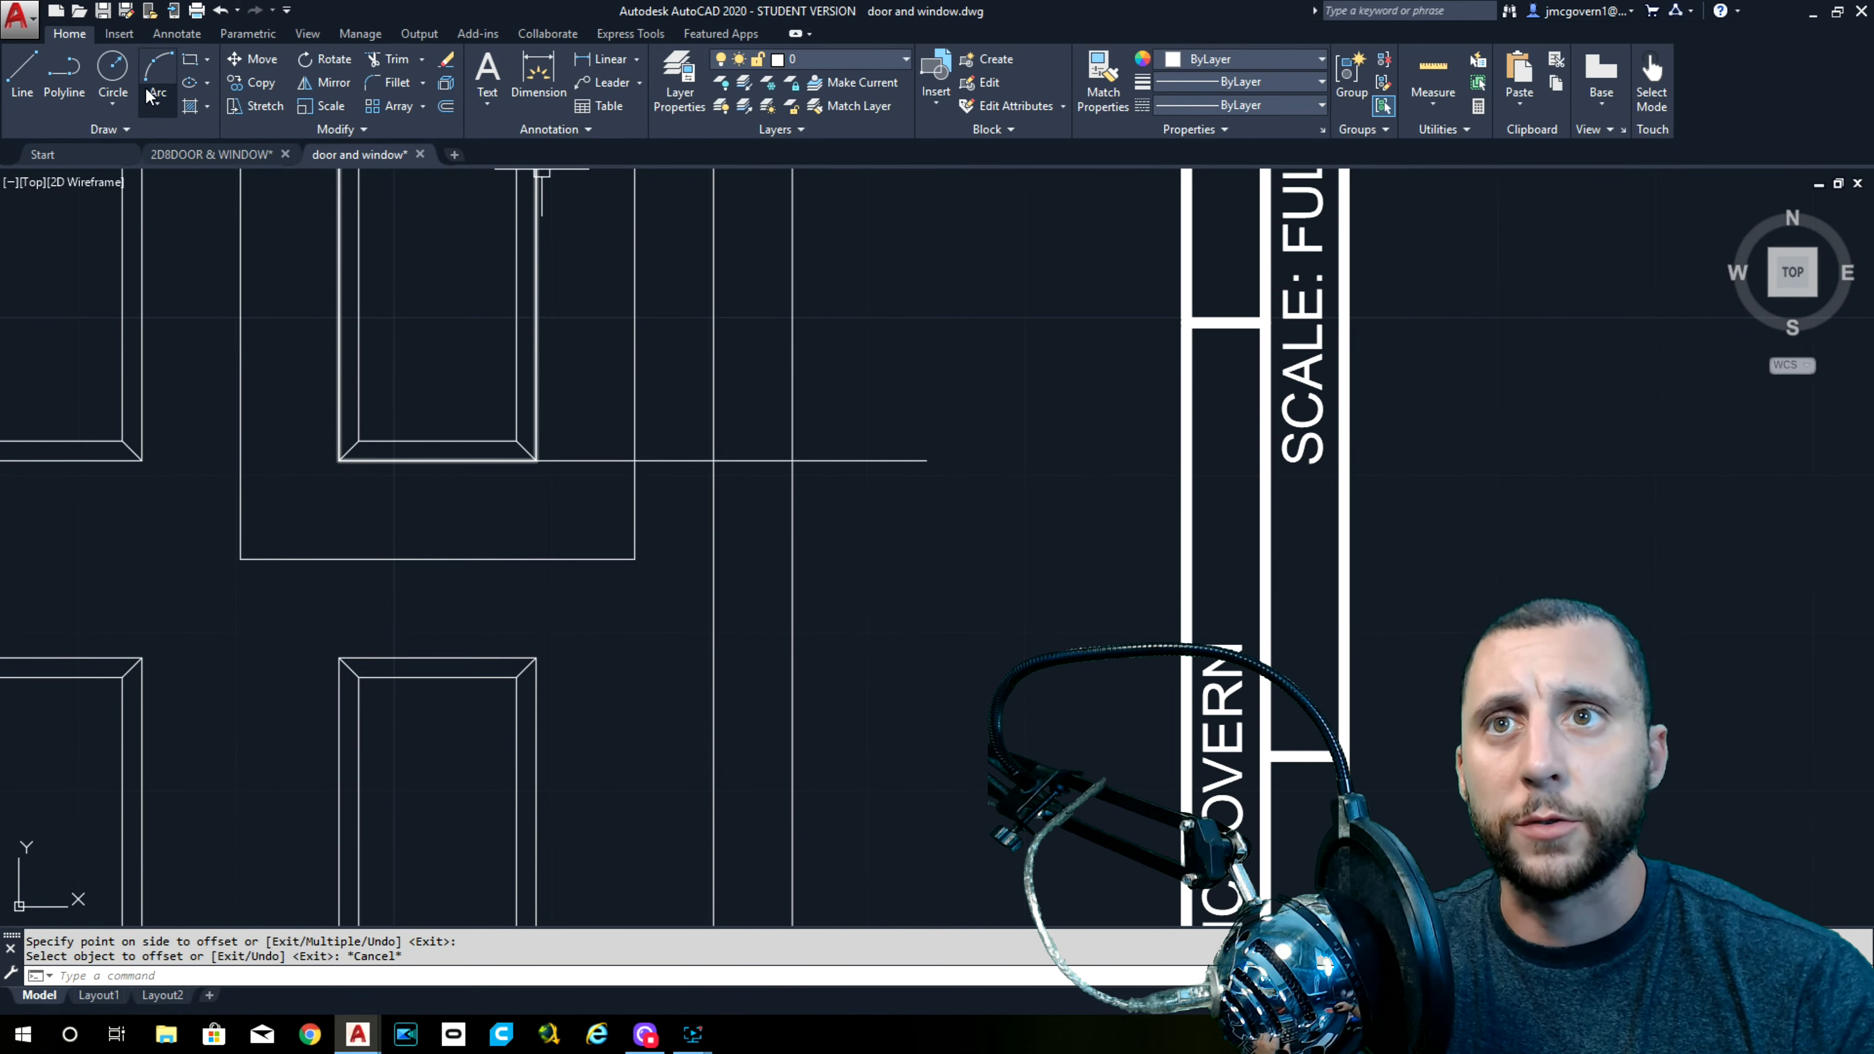
{"action": "left_click", "coordinate": [118, 99]}
{"action": "left_click", "coordinate": [170, 177]}
{"action": "type", "text": "1/4"}
{"action": "key", "text": "Return"}
{"action": "key", "text": "Escape"}
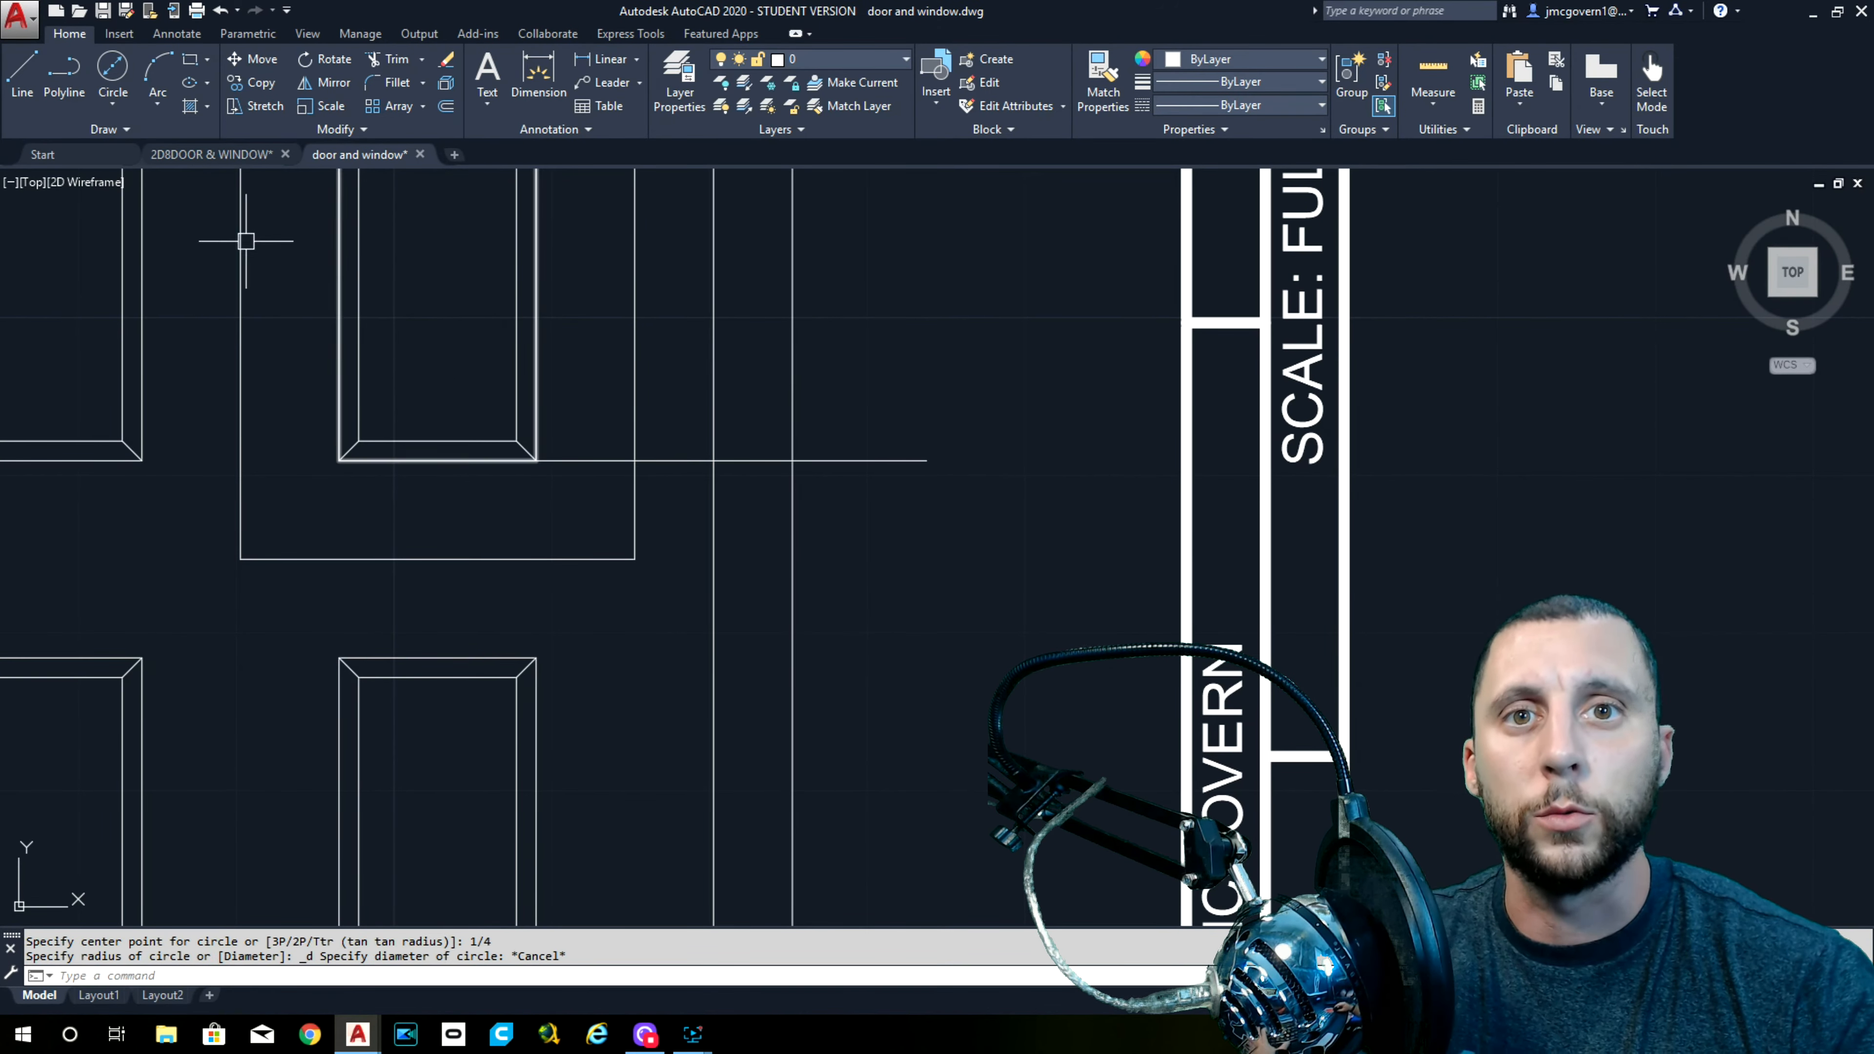
Draw a 1/4 diameter doorknob circle centred where the construction line crosses the offset panel outline
{"action": "left_click", "coordinate": [114, 111]}
{"action": "left_click", "coordinate": [148, 181]}
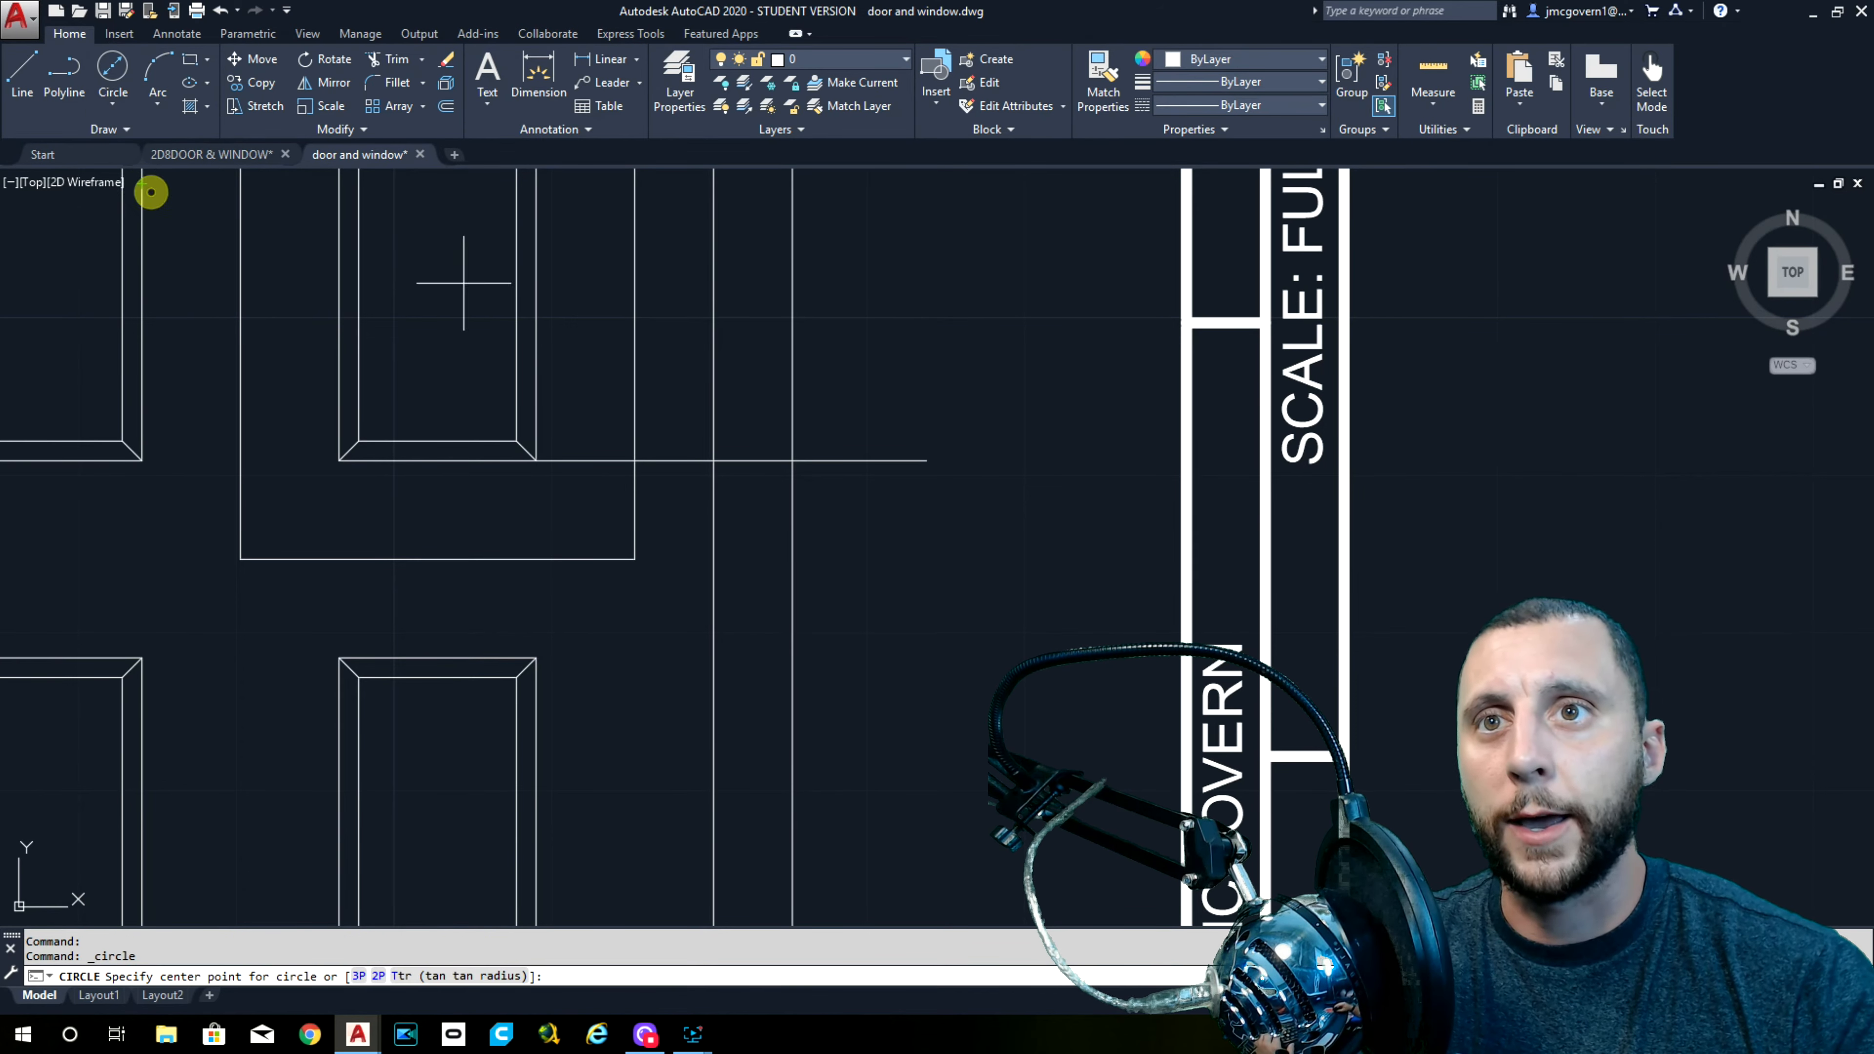
{"action": "left_click", "coordinate": [635, 460]}
{"action": "type", "text": "1/4"}
{"action": "key", "text": "Return"}
Erase the horizontal construction line and the offset panel outline around the doorknob
{"action": "left_click", "coordinate": [930, 428]}
{"action": "left_click", "coordinate": [867, 497]}
{"action": "left_click", "coordinate": [669, 284]}
{"action": "left_click", "coordinate": [614, 322]}
{"action": "key", "text": "Delete"}
{"action": "scroll", "coordinate": [615, 323], "scroll_direction": "down", "scroll_amount": 3}
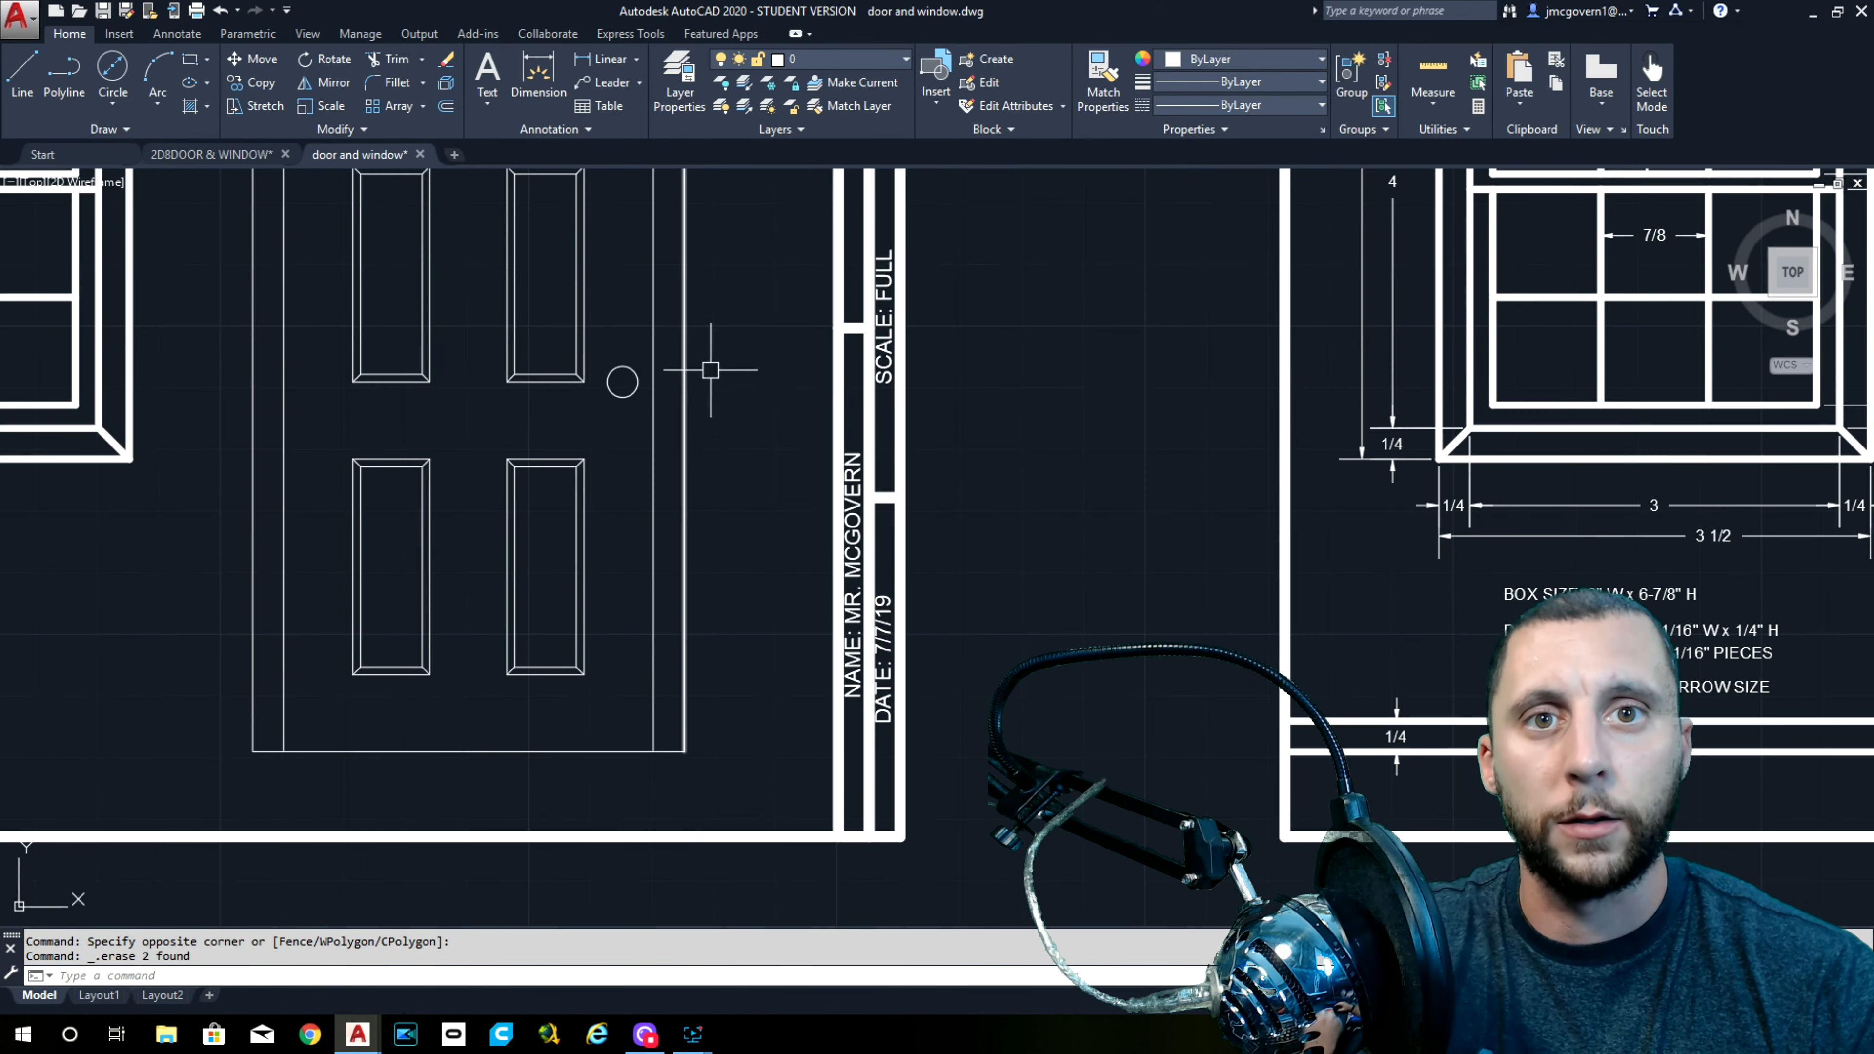
Stretch the door's bottom line at both ends to reach the sheet's left border and the title block
{"action": "scroll", "coordinate": [854, 441], "scroll_direction": "down", "scroll_amount": 3}
{"action": "mouse_move", "coordinate": [854, 444]}
{"action": "middle_mouse_down"}
{"action": "mouse_move", "coordinate": [838, 568]}
{"action": "mouse_move", "coordinate": [898, 481]}
{"action": "mouse_move", "coordinate": [577, 452]}
{"action": "middle_mouse_up"}
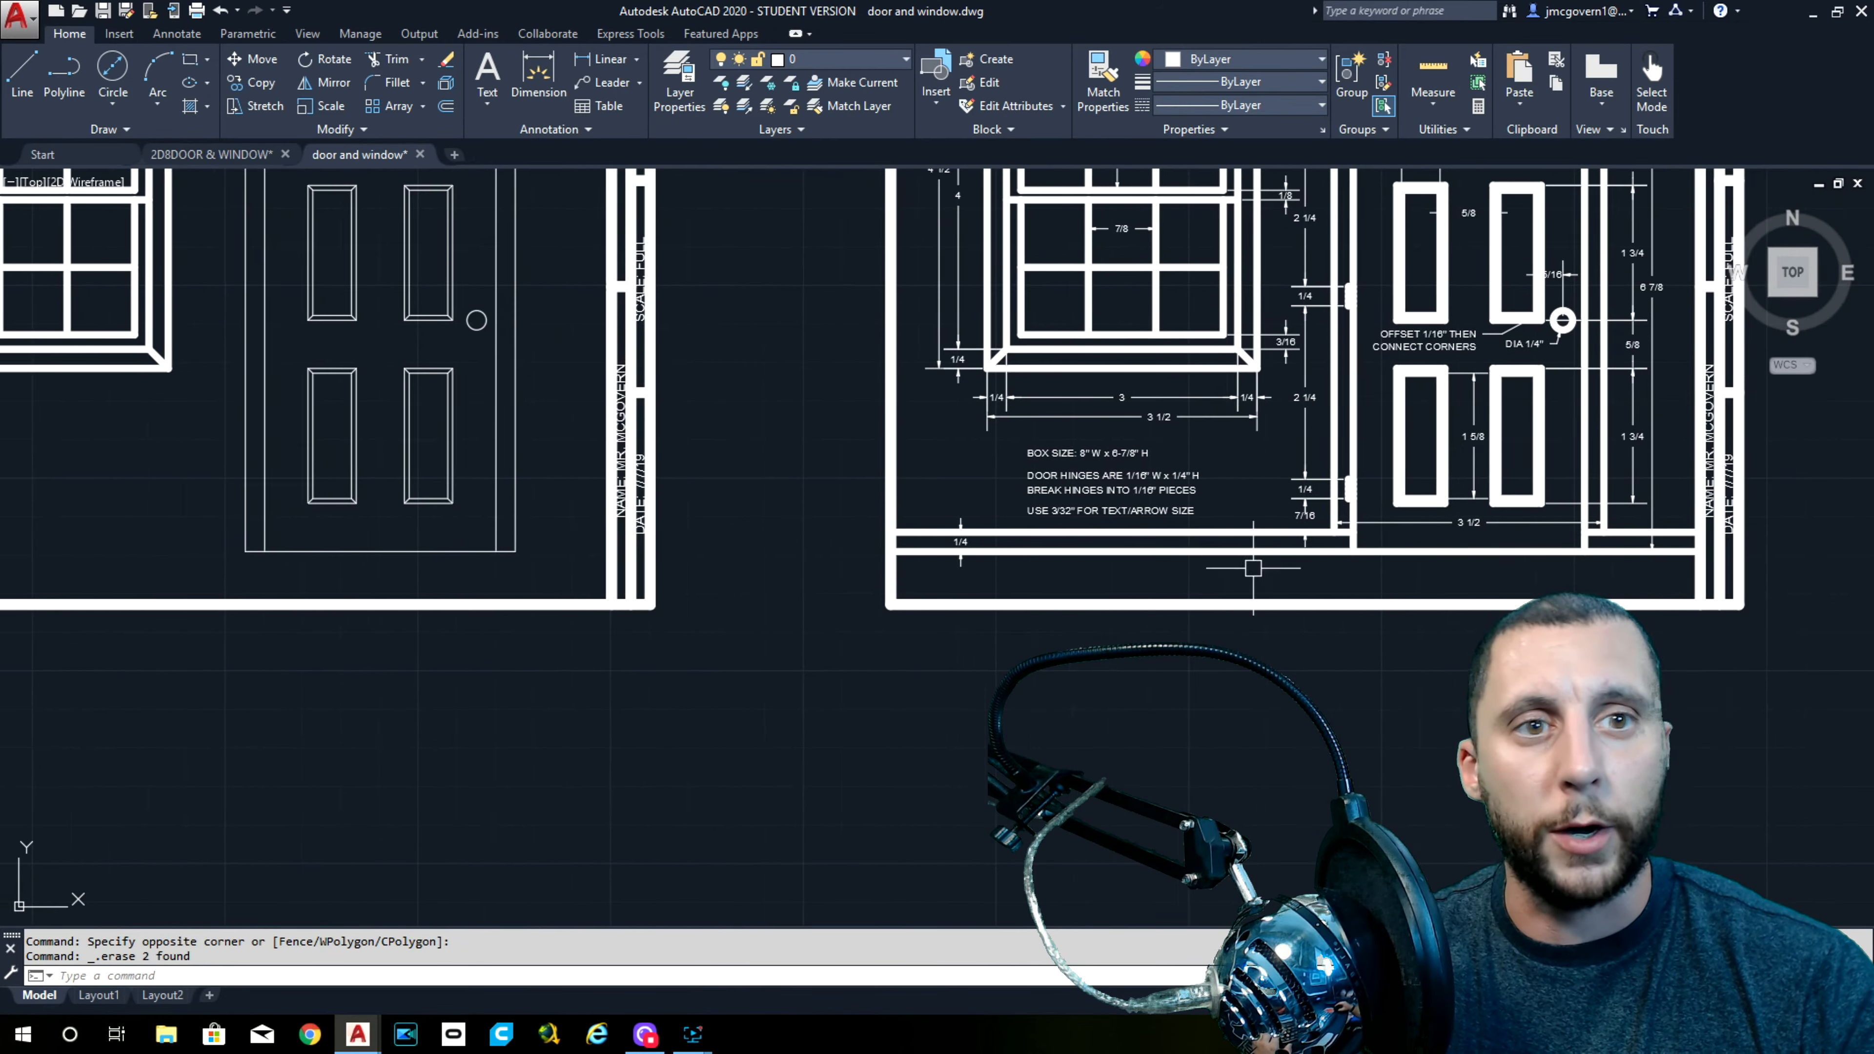
{"action": "middle_click_drag", "start_coordinate": [1483, 569], "coordinate": [1218, 567]}
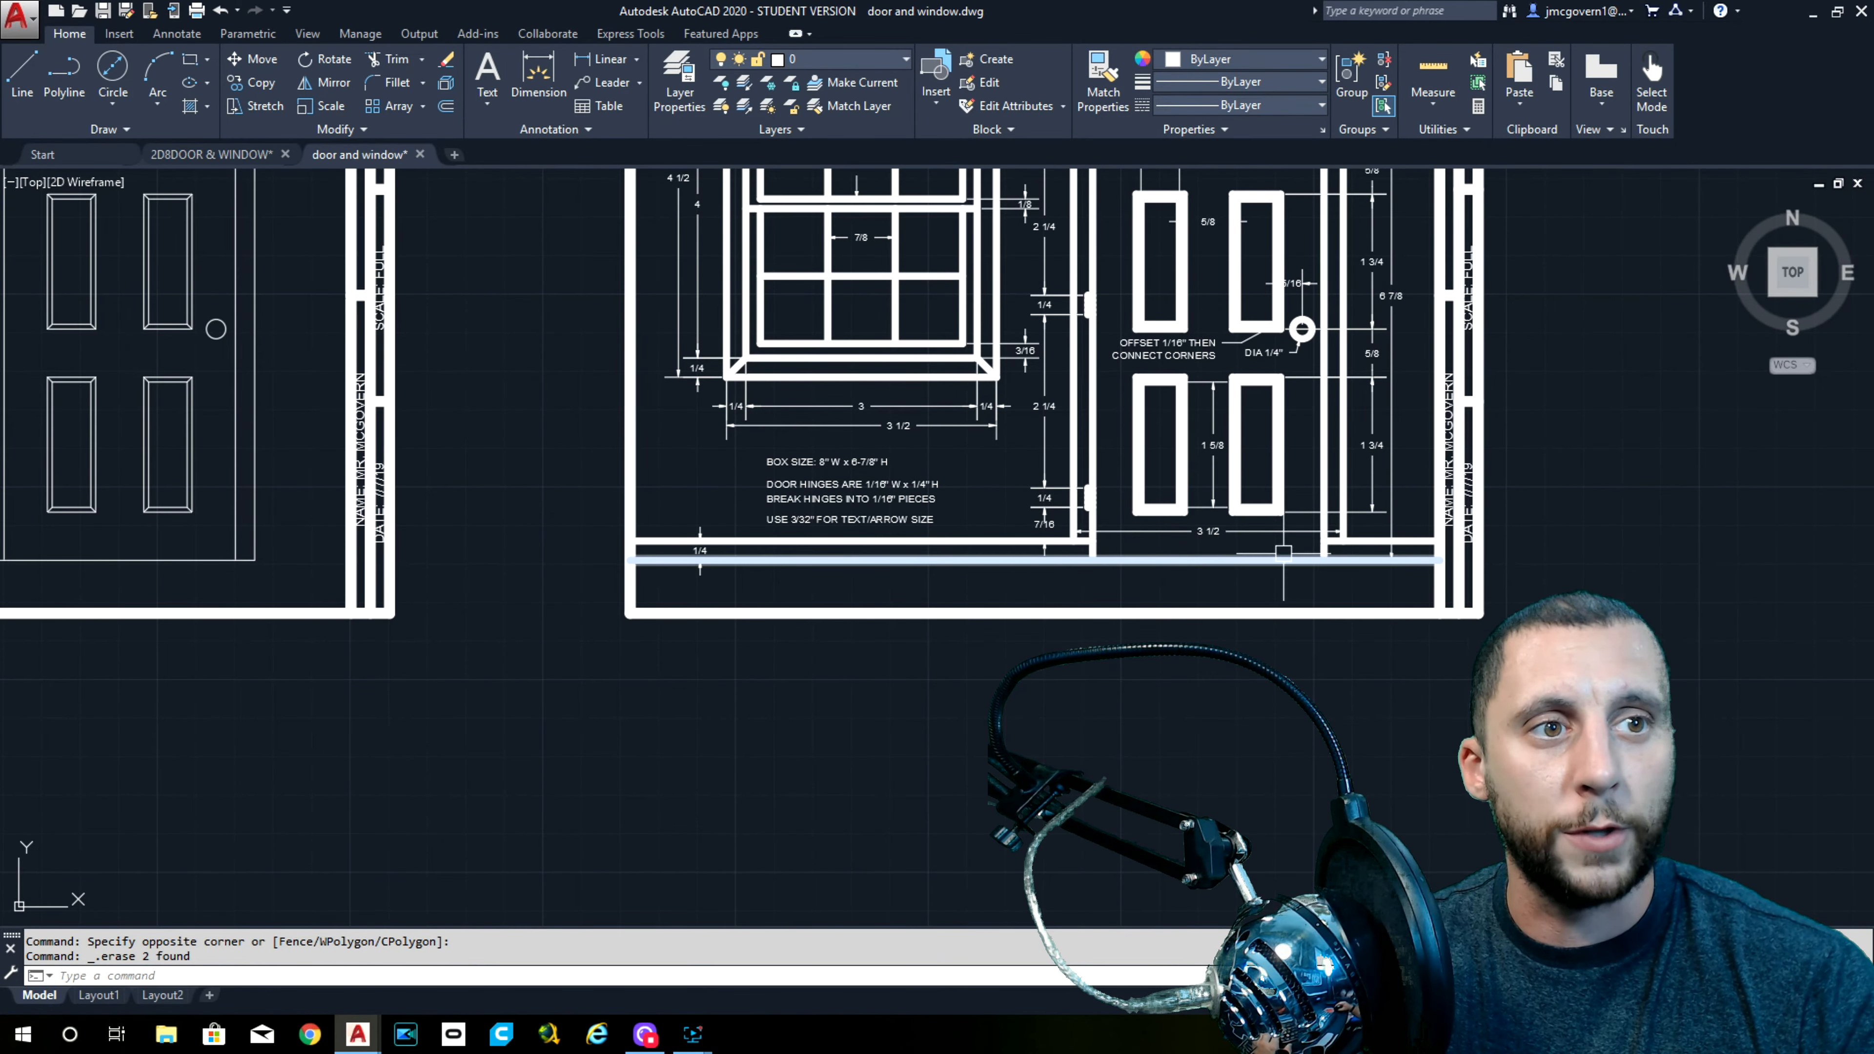
{"action": "middle_click_drag", "start_coordinate": [565, 545], "coordinate": [1096, 520]}
{"action": "left_click", "coordinate": [731, 525]}
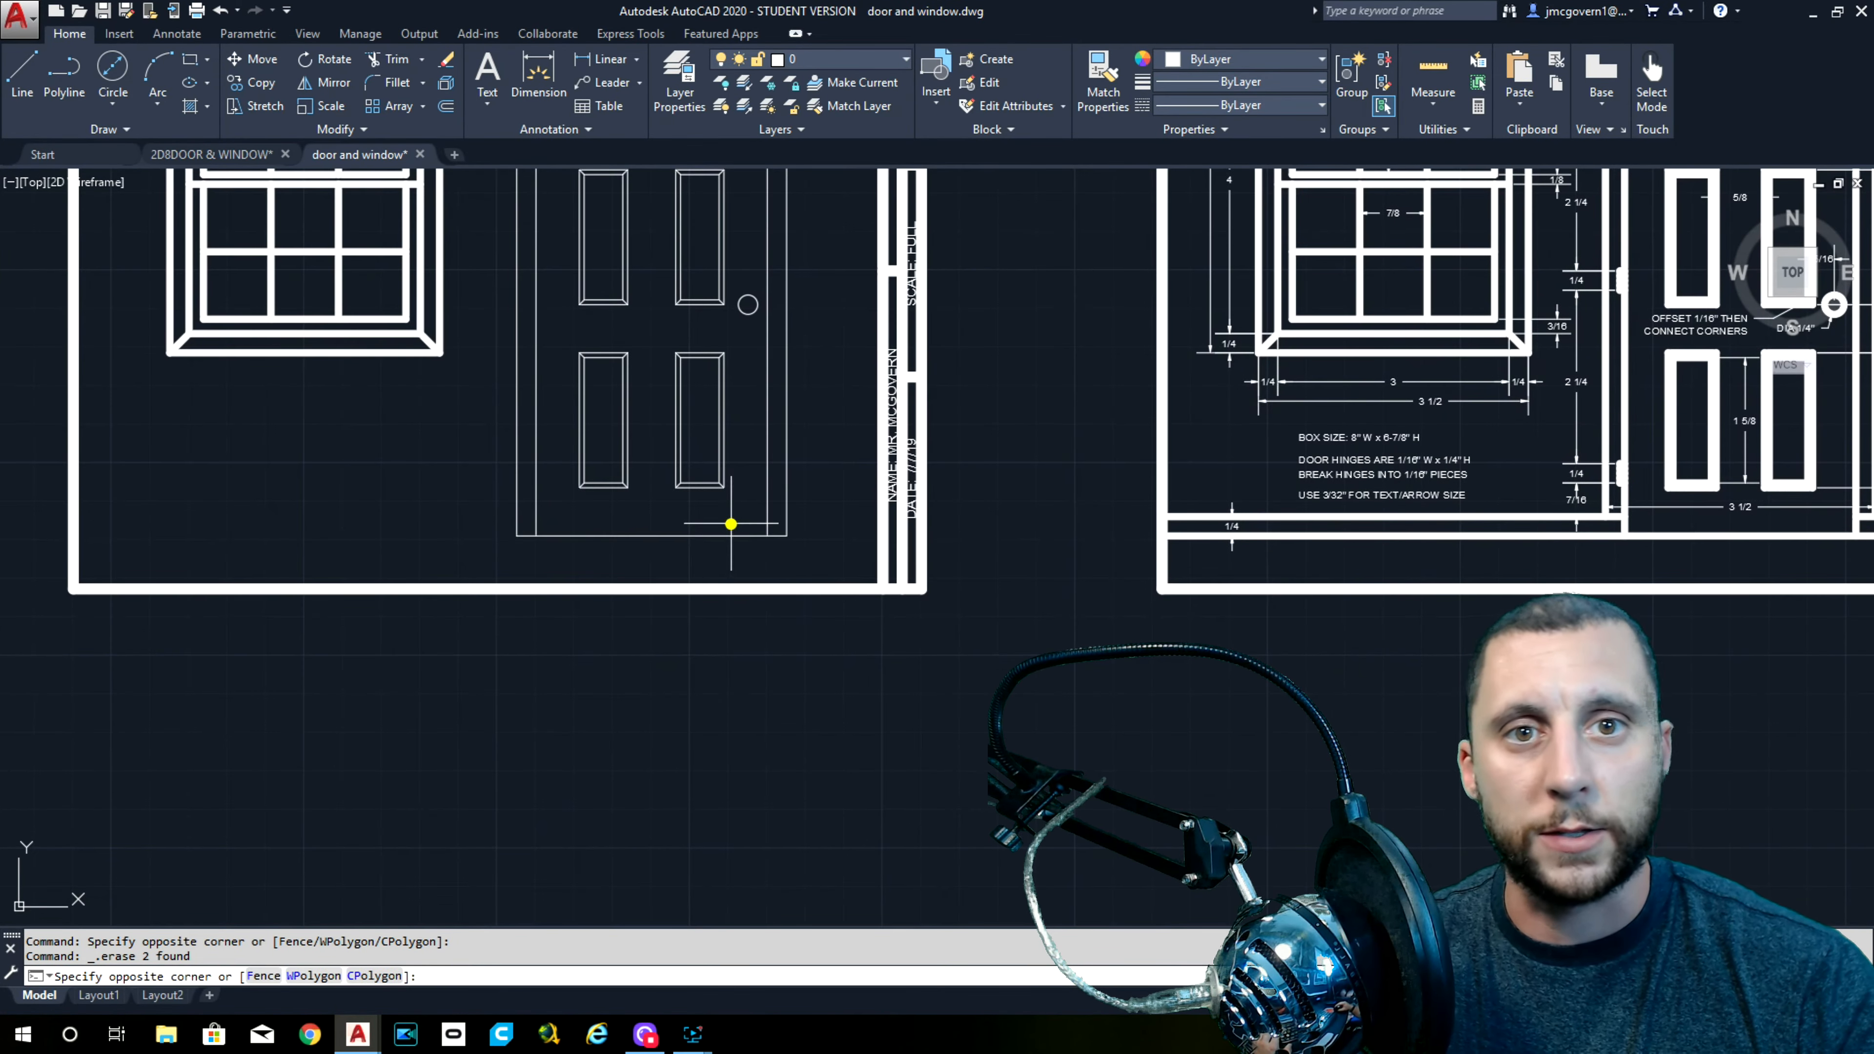
{"action": "left_click", "coordinate": [690, 545]}
{"action": "left_click", "coordinate": [787, 535]}
{"action": "key", "text": "Escape"}
{"action": "middle_click_drag", "start_coordinate": [858, 531], "coordinate": [1251, 396]}
{"action": "left_click", "coordinate": [912, 399]}
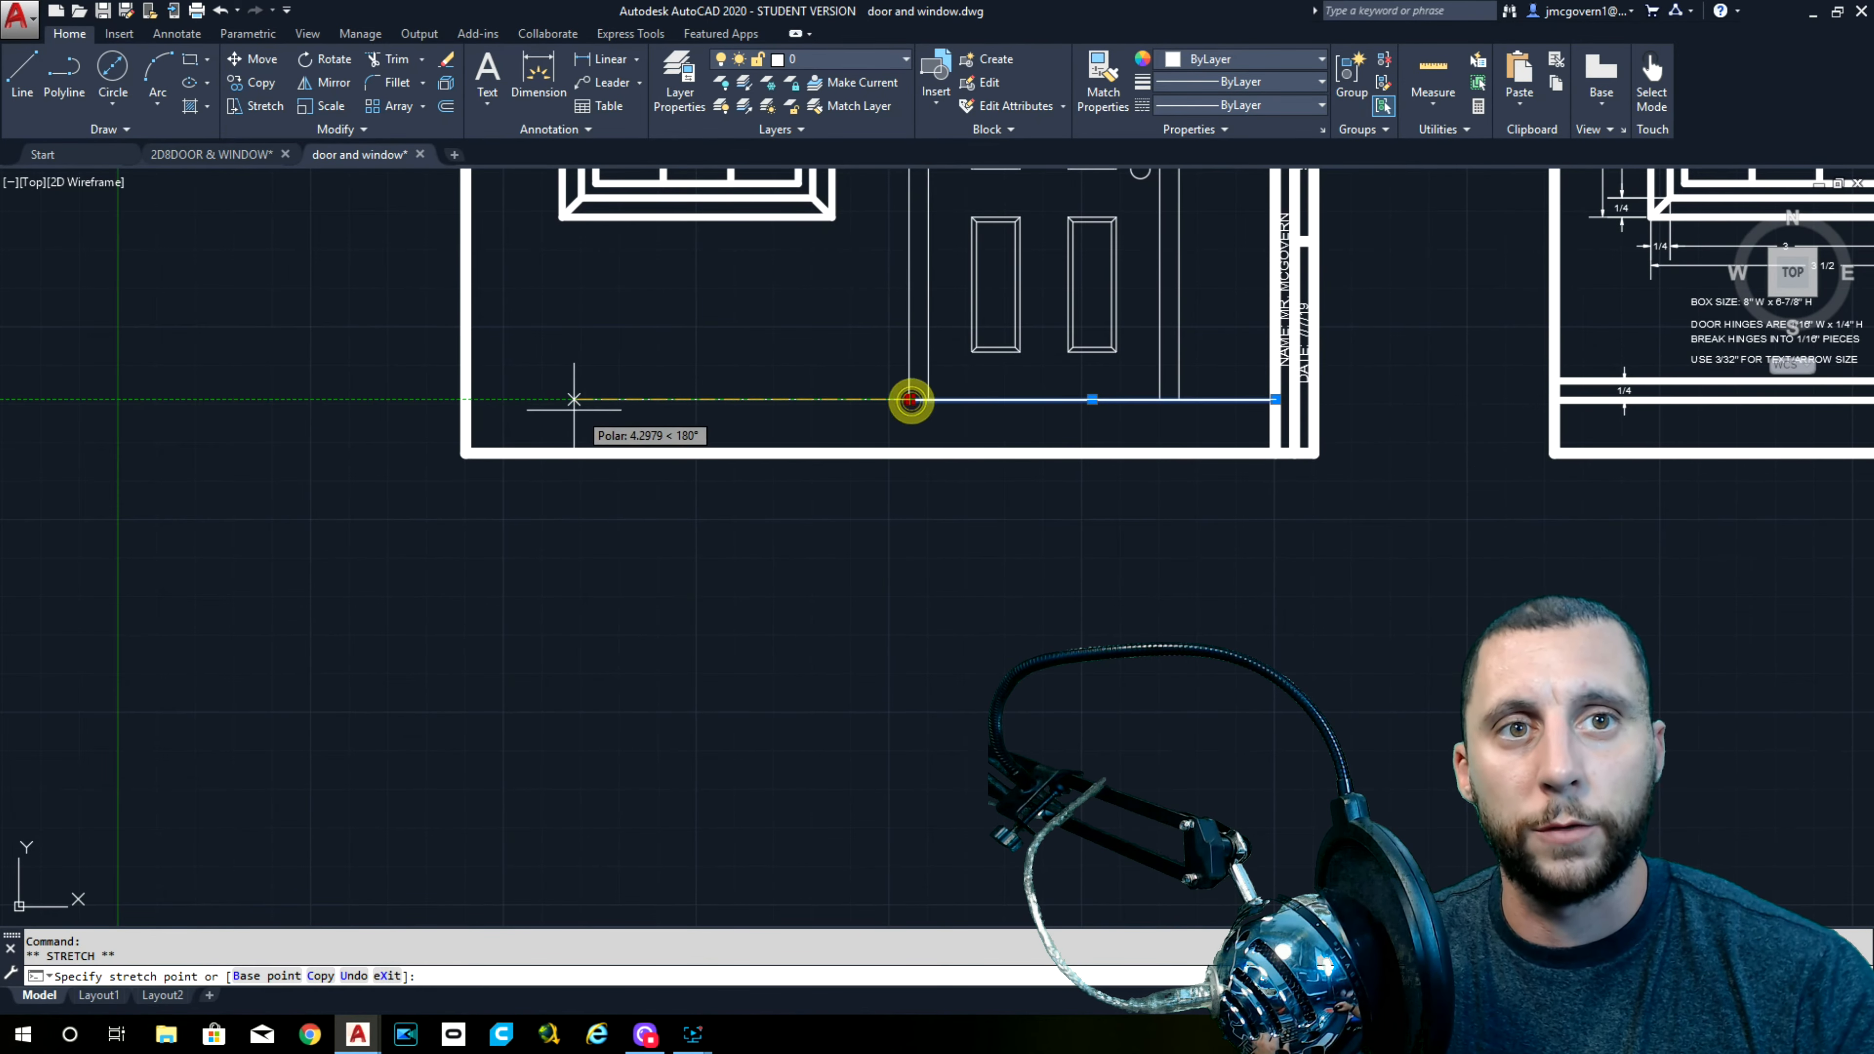
{"action": "key", "text": "Escape"}
{"action": "key", "text": "Escape"}
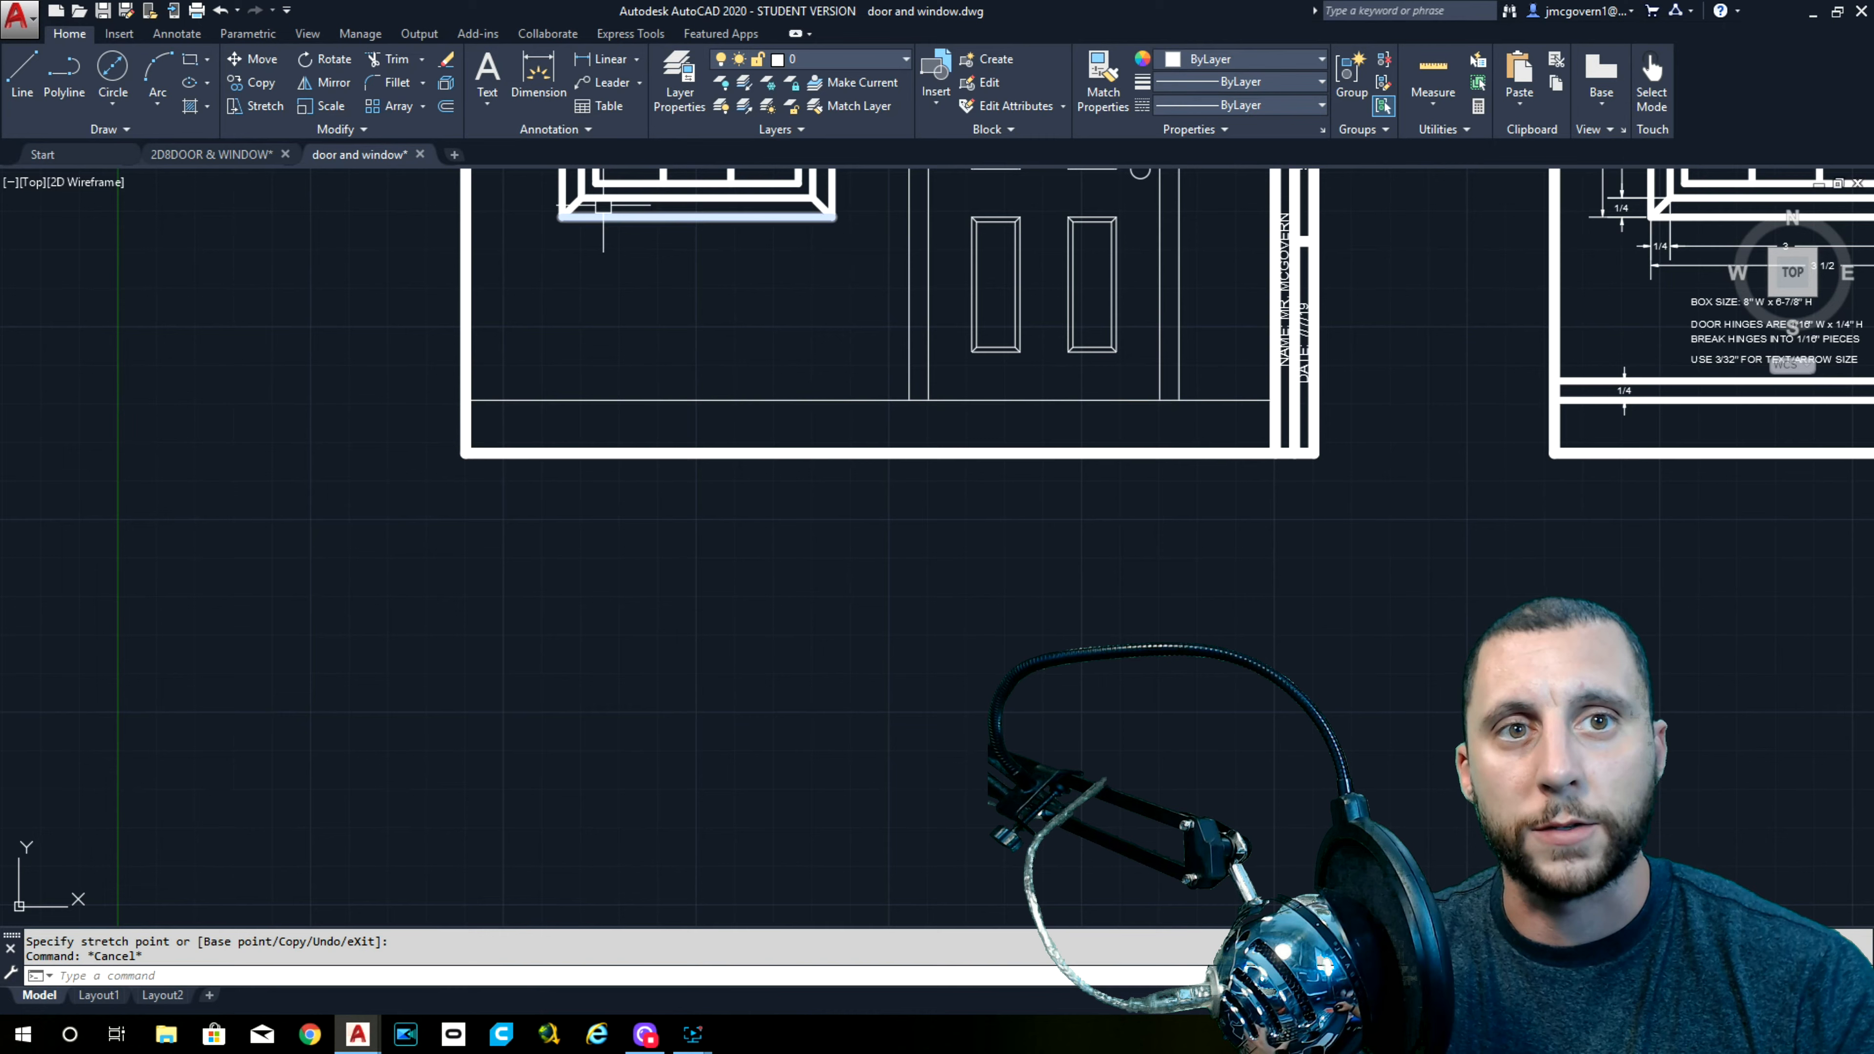
Offset the extended floor line upward by 1/4 to form the baseboard's top edge
{"action": "left_click", "coordinate": [445, 107]}
{"action": "type", "text": "1/4"}
{"action": "key", "text": "Return"}
{"action": "left_click", "coordinate": [638, 449]}
{"action": "left_click", "coordinate": [640, 401]}
{"action": "key", "text": "Escape"}
{"action": "middle_click_drag", "start_coordinate": [1074, 427], "coordinate": [423, 464]}
{"action": "middle_click_drag", "start_coordinate": [297, 424], "coordinate": [165, 454]}
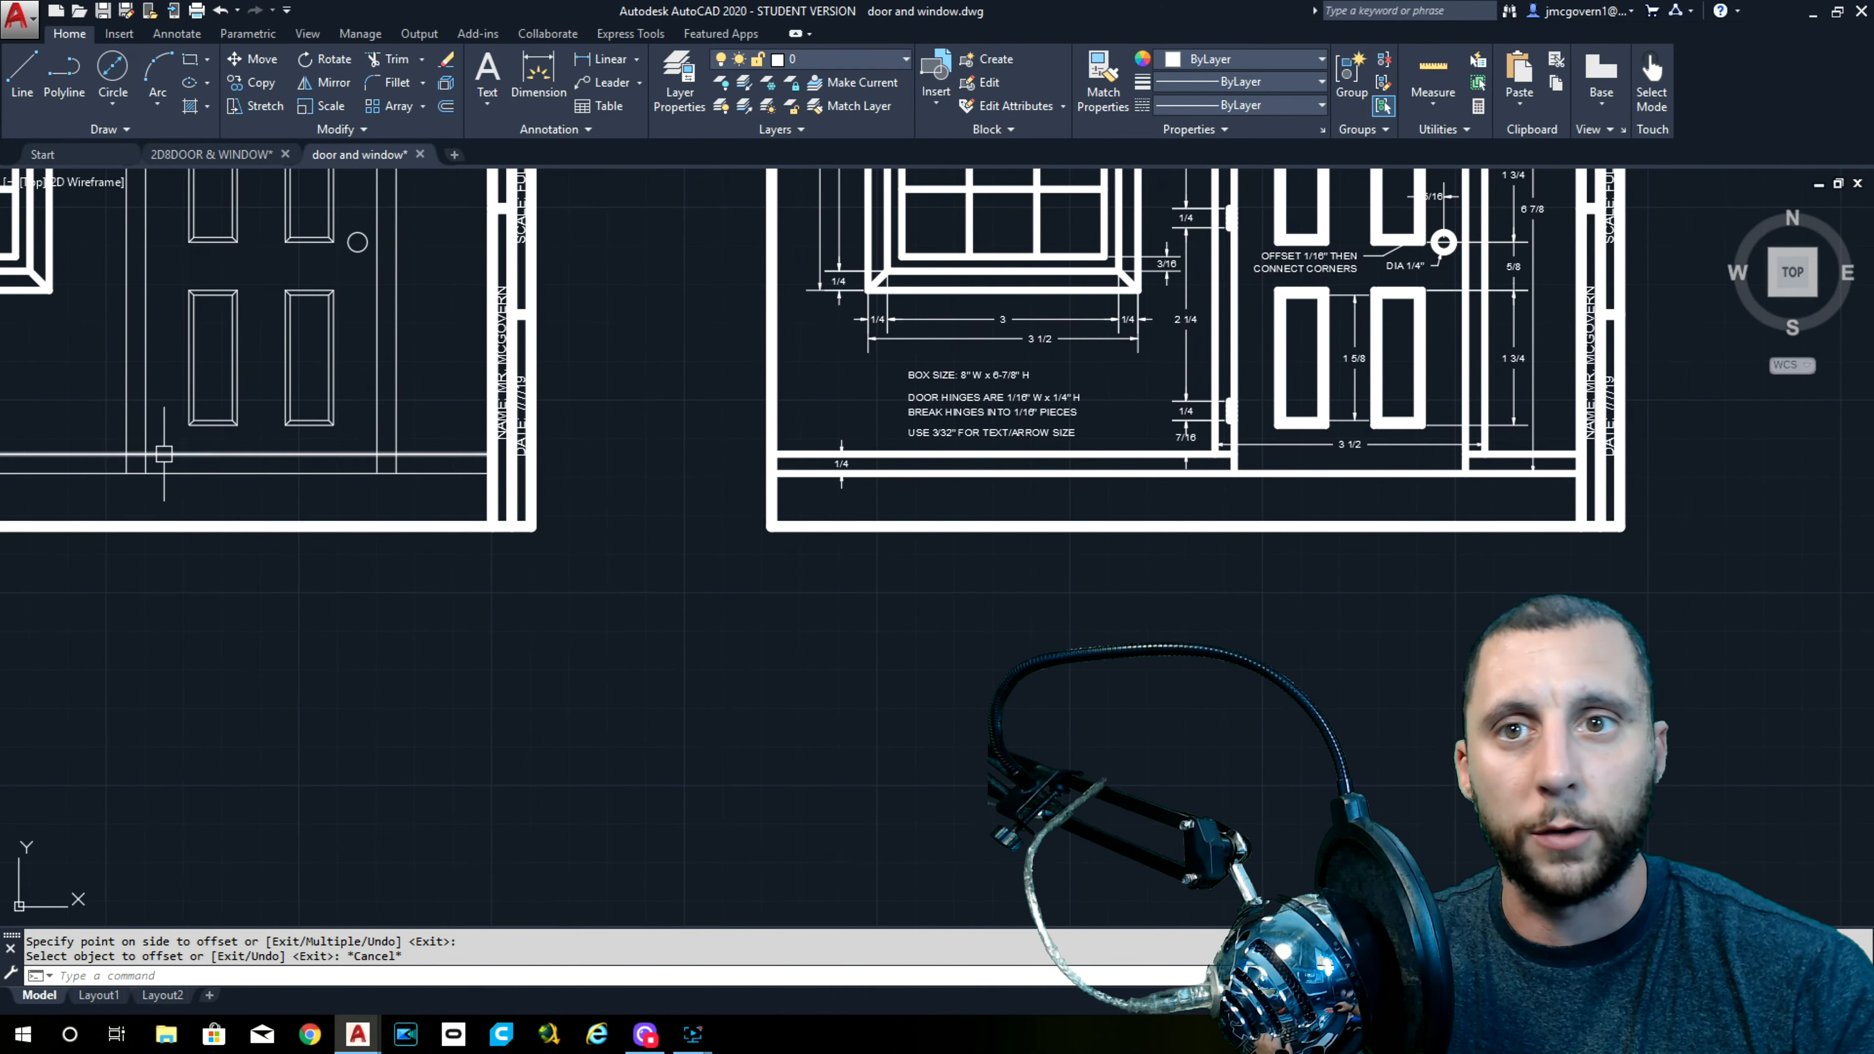
Trim the baseboard's top line out of the door opening and both door-frame strips
{"action": "type", "text": "tr"}
{"action": "key", "text": "Return"}
{"action": "key", "text": "Return"}
{"action": "left_click", "coordinate": [233, 457]}
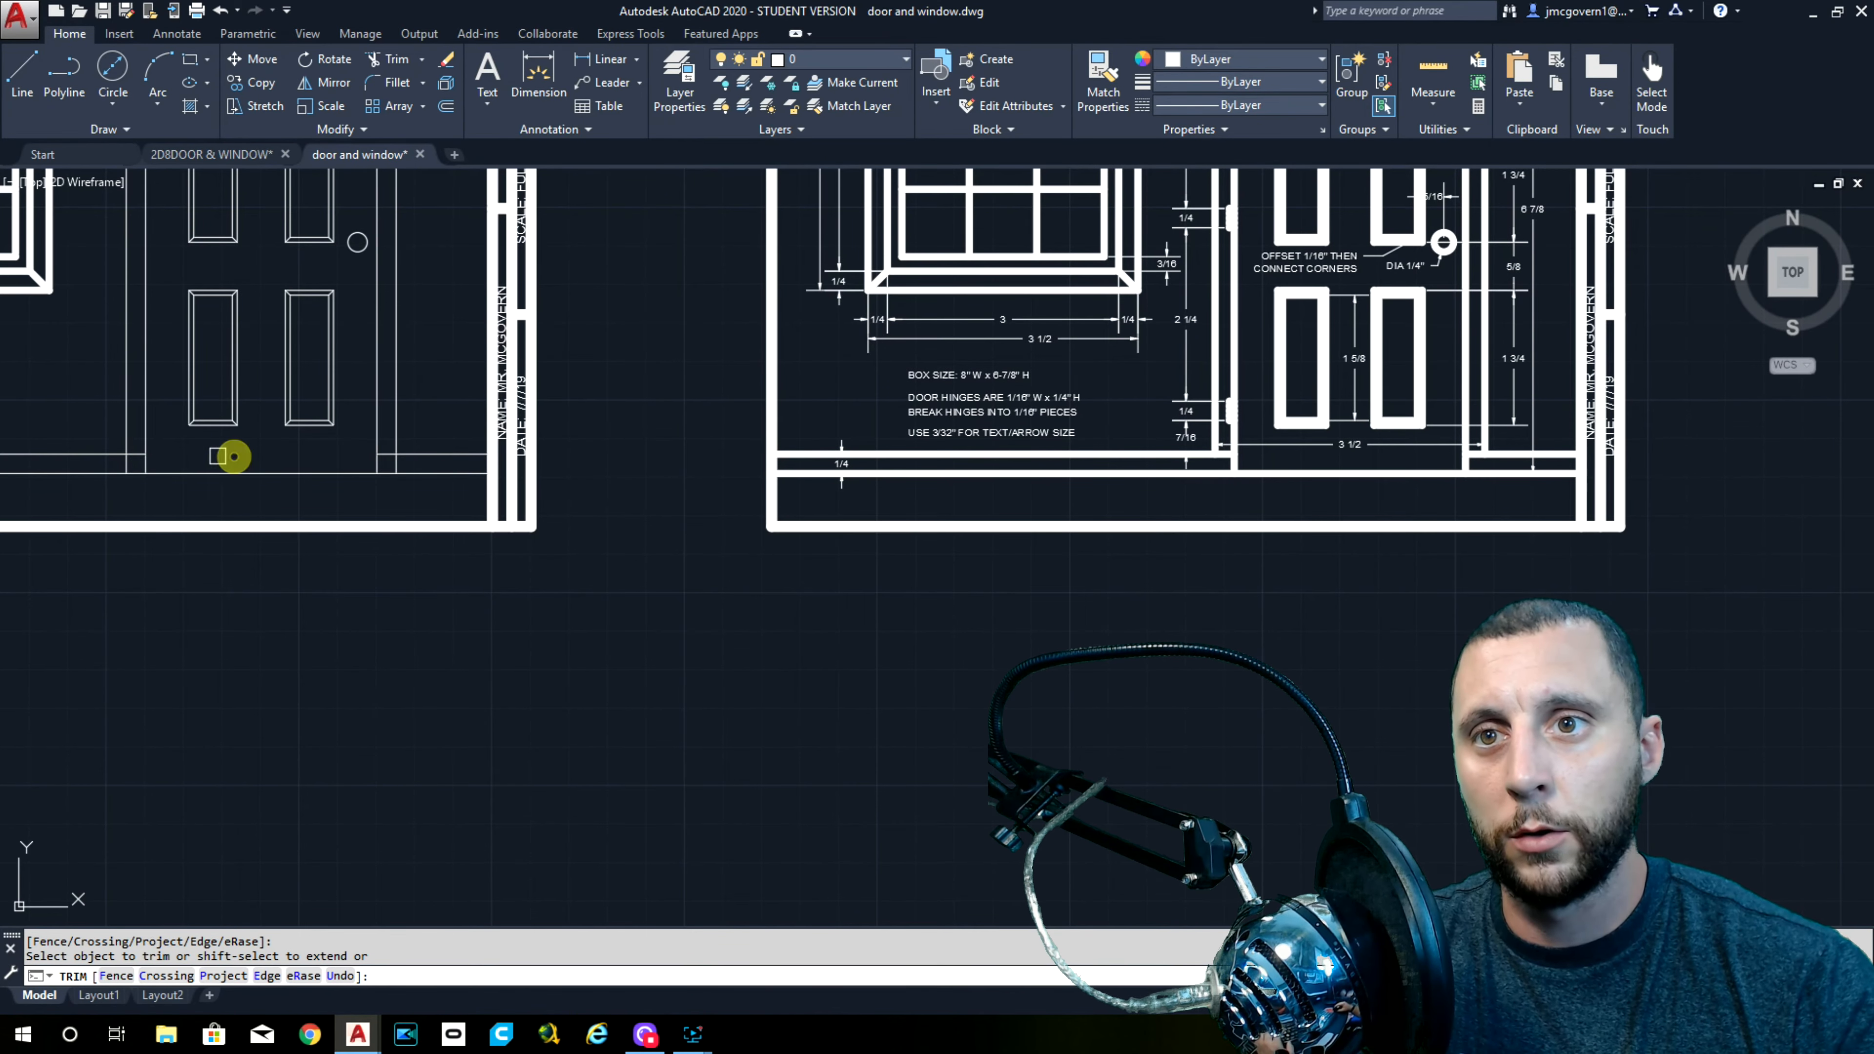
{"action": "scroll", "coordinate": [146, 452], "scroll_direction": "up", "scroll_amount": 4}
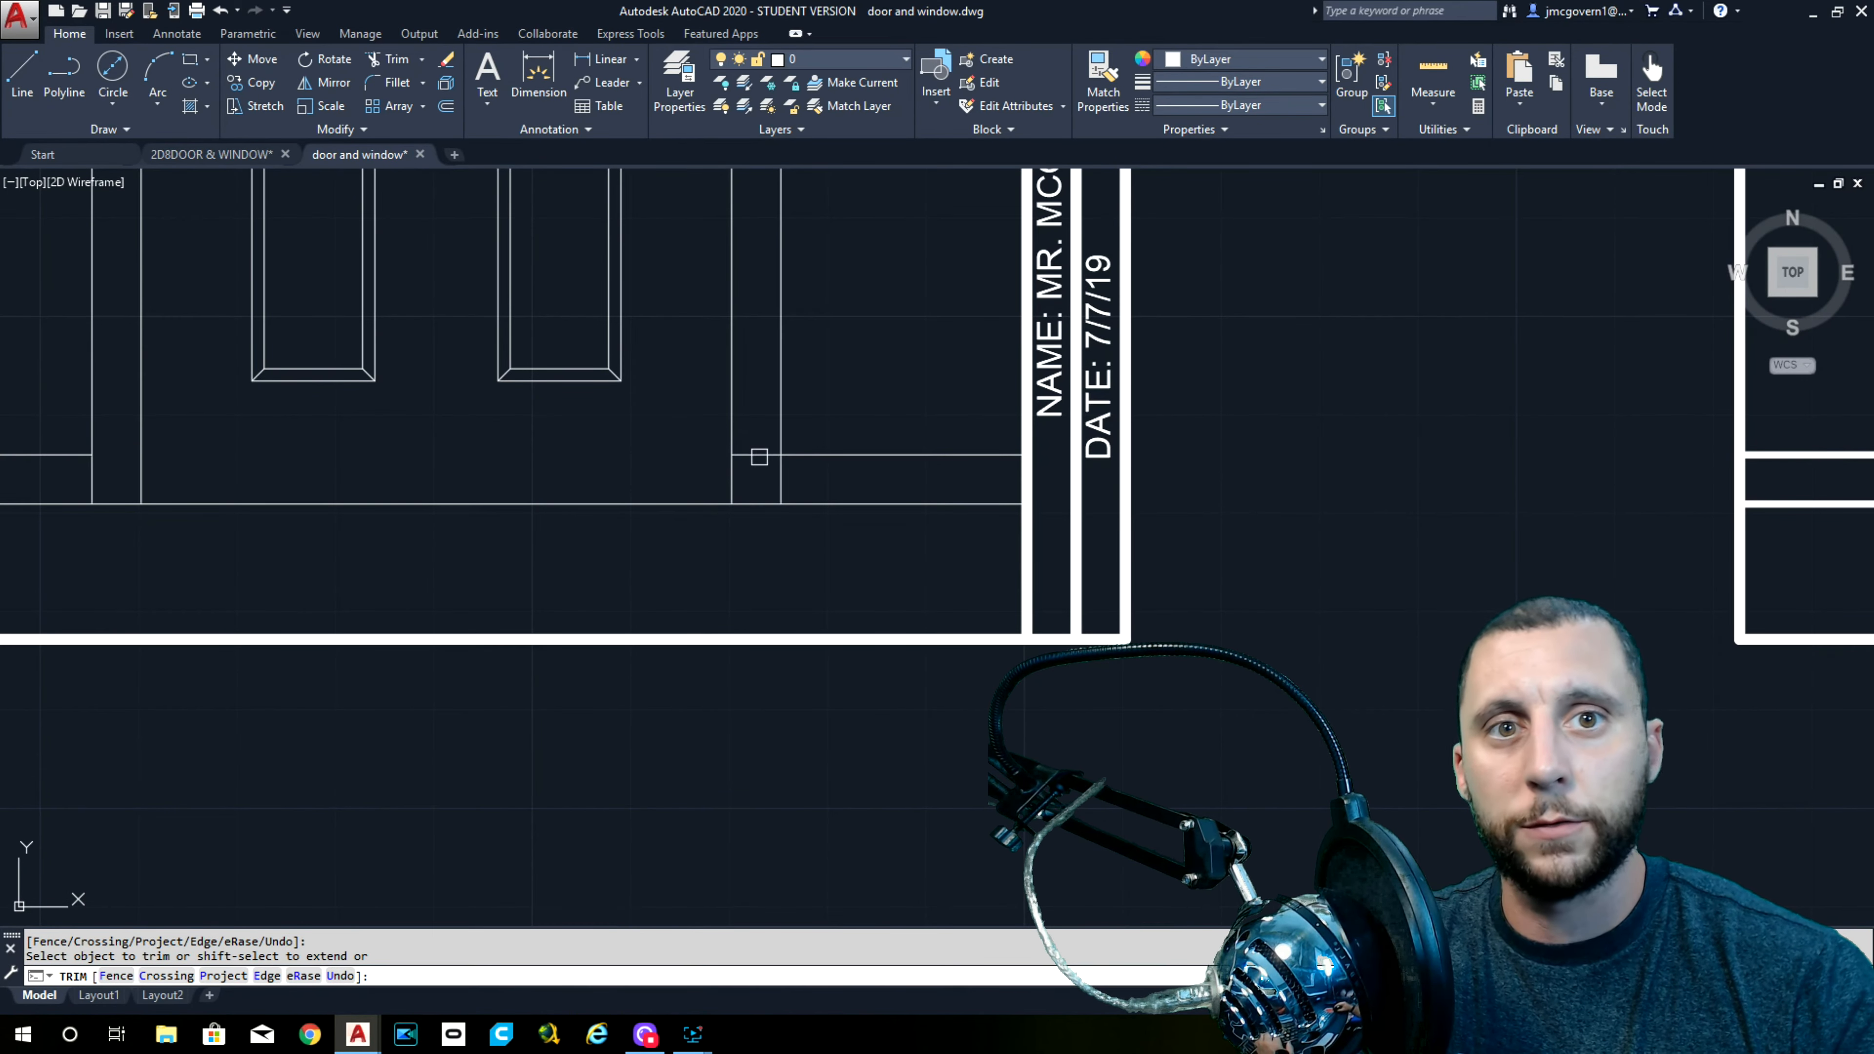
{"action": "left_click", "coordinate": [802, 446]}
{"action": "scroll", "coordinate": [849, 502], "scroll_direction": "down", "scroll_amount": 3}
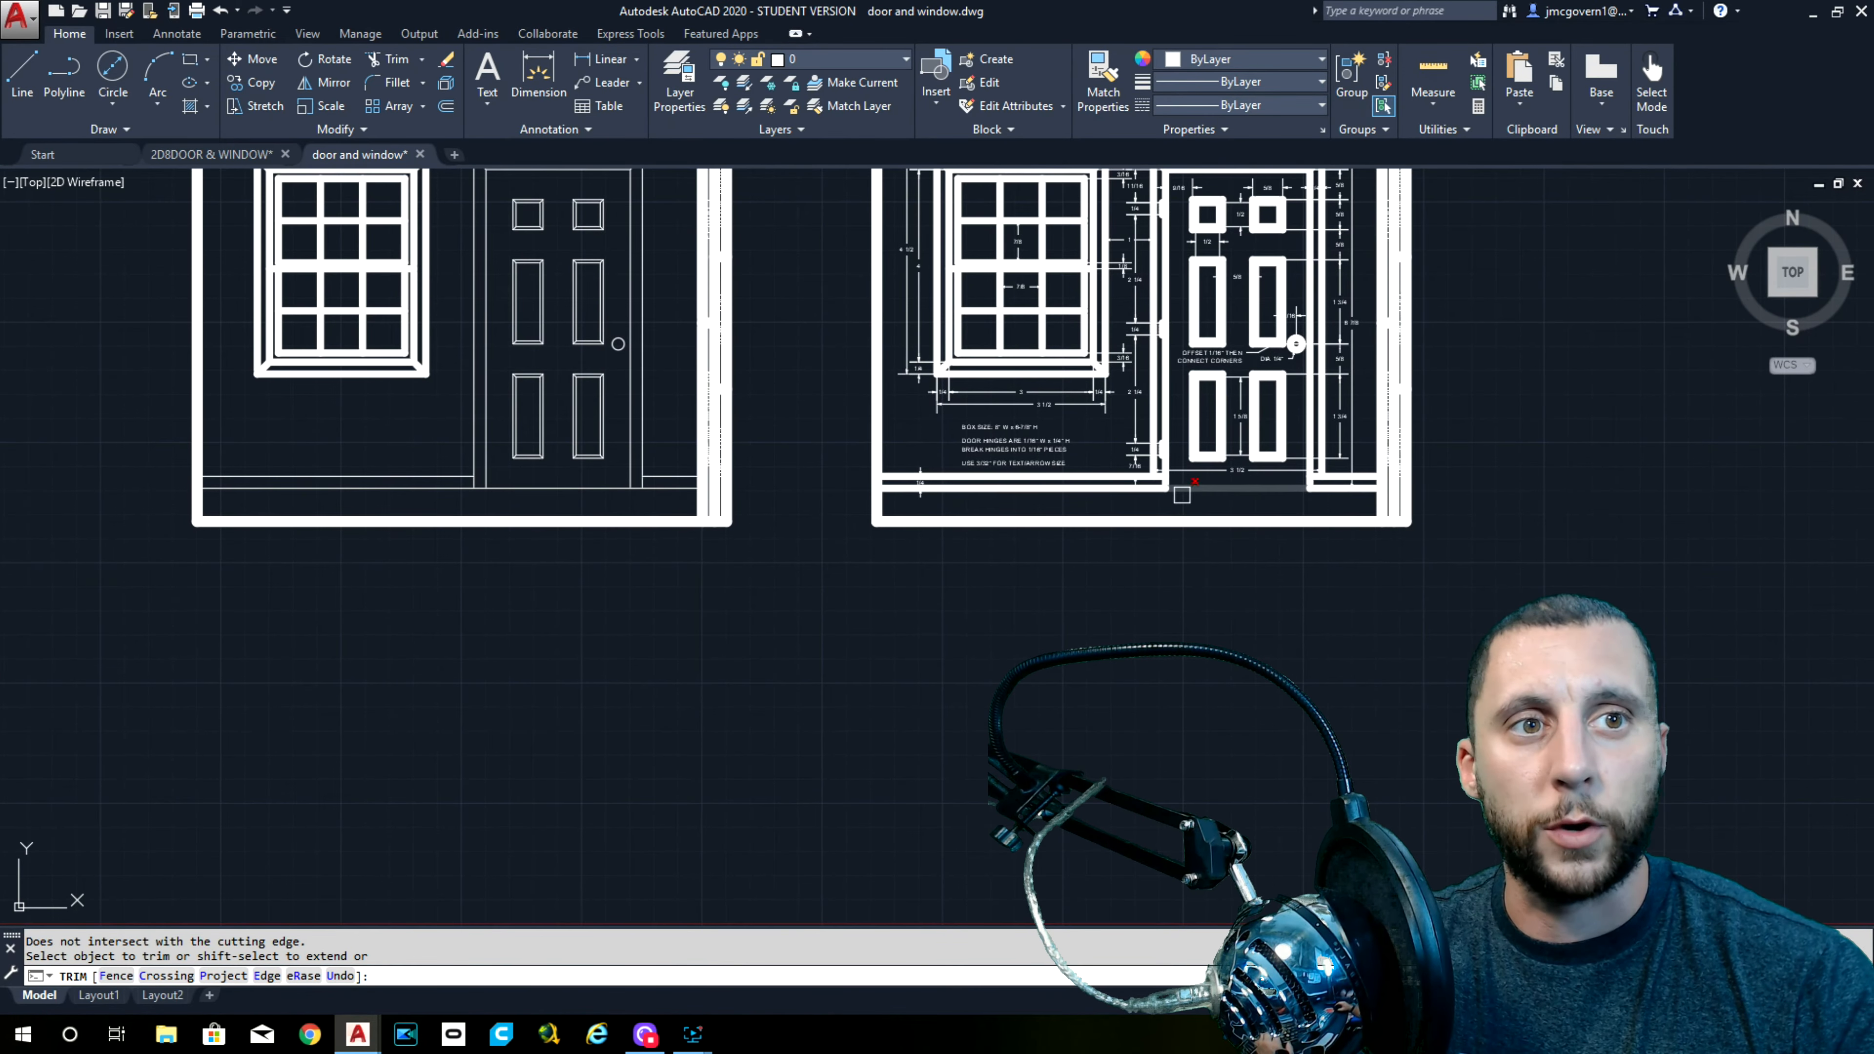
Trim the left outer door-frame line below the baseboard's top edge and stretch that edge to the inner frame line
{"action": "scroll", "coordinate": [1189, 494], "scroll_direction": "up", "scroll_amount": 5}
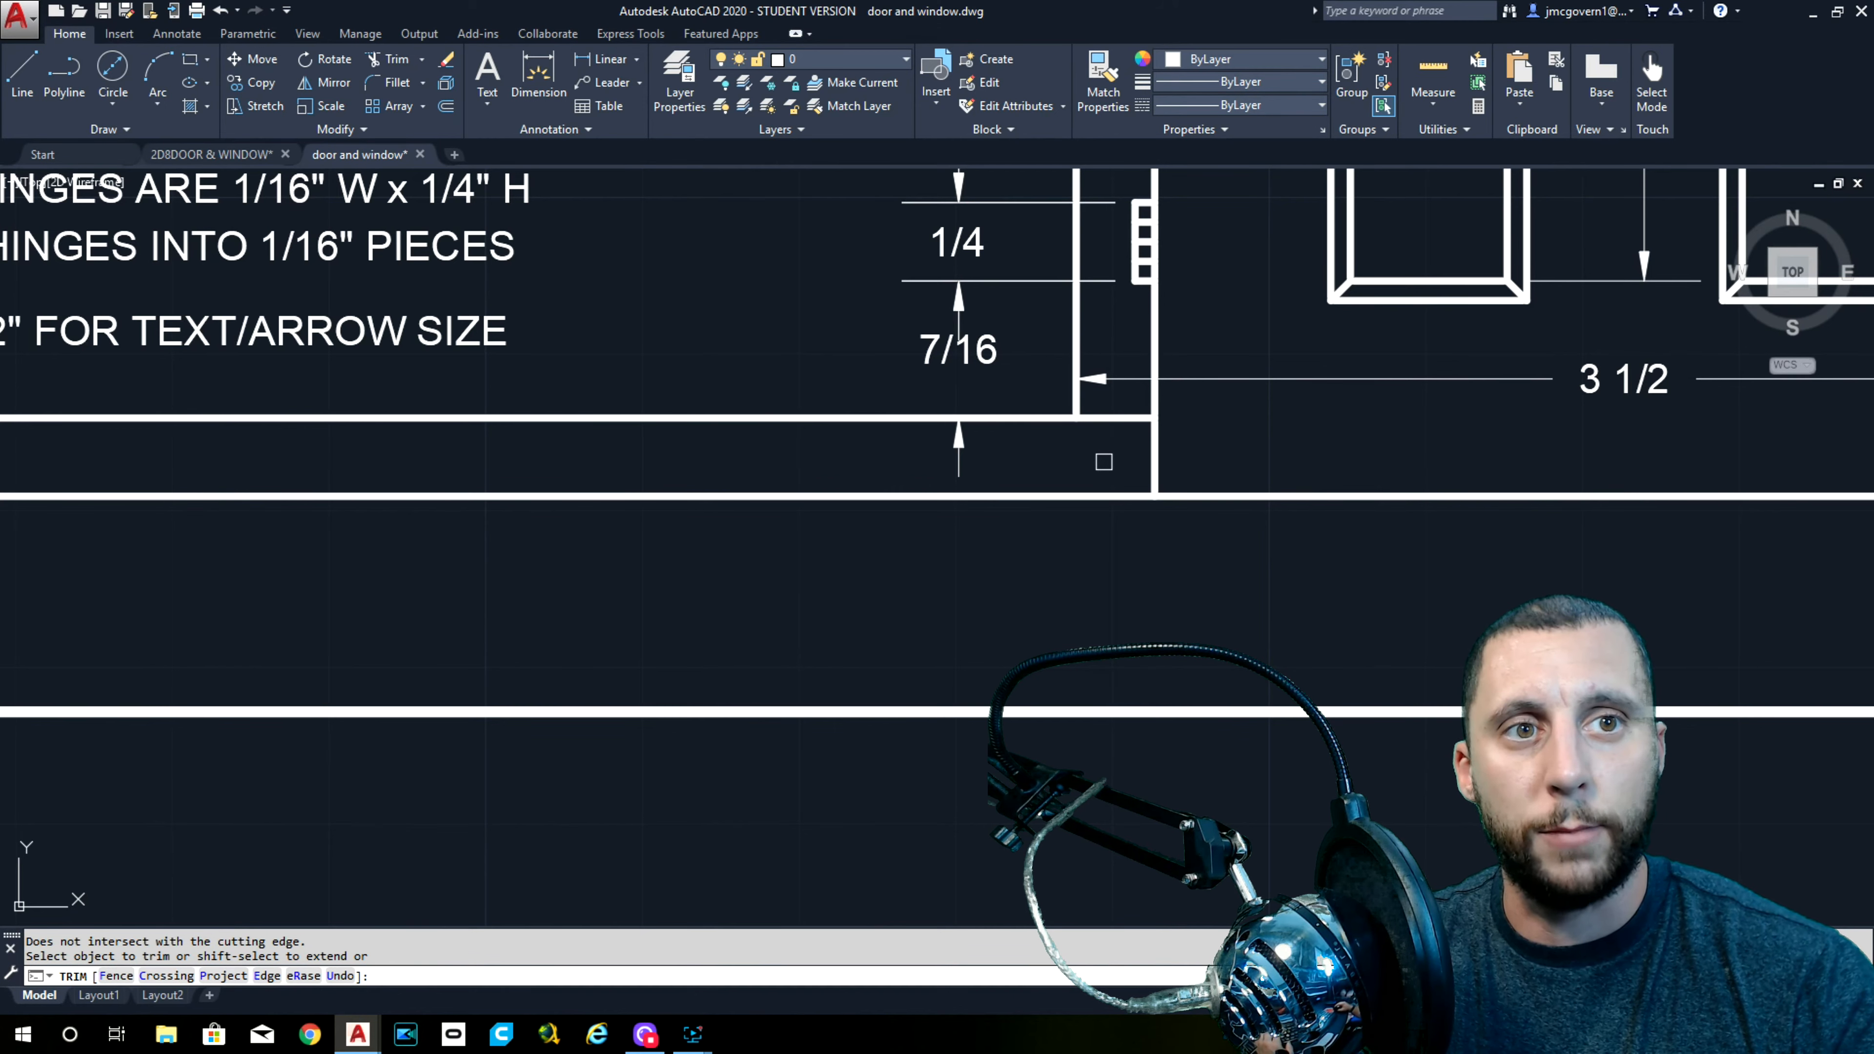
{"action": "scroll", "coordinate": [1127, 378], "scroll_direction": "down", "scroll_amount": 5}
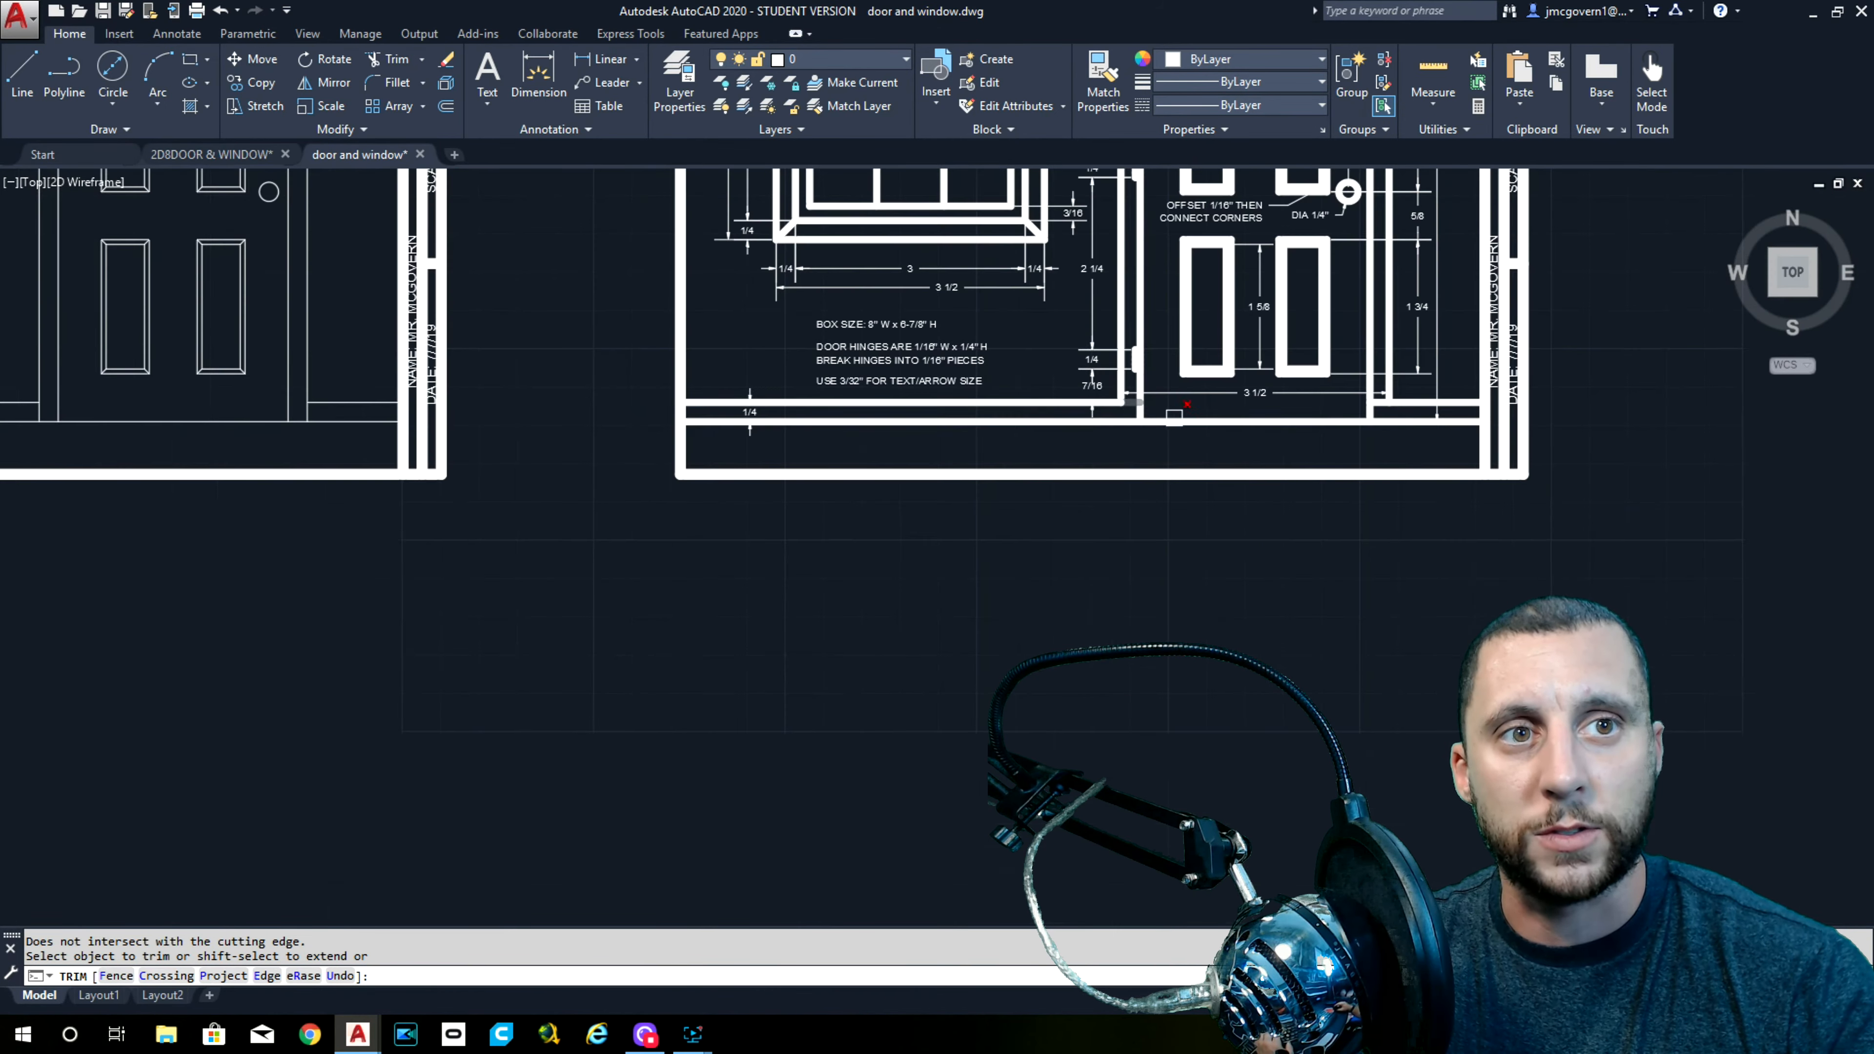
{"action": "scroll", "coordinate": [561, 436], "scroll_direction": "up", "scroll_amount": 3}
{"action": "key", "text": "Escape"}
{"action": "left_click", "coordinate": [544, 414]}
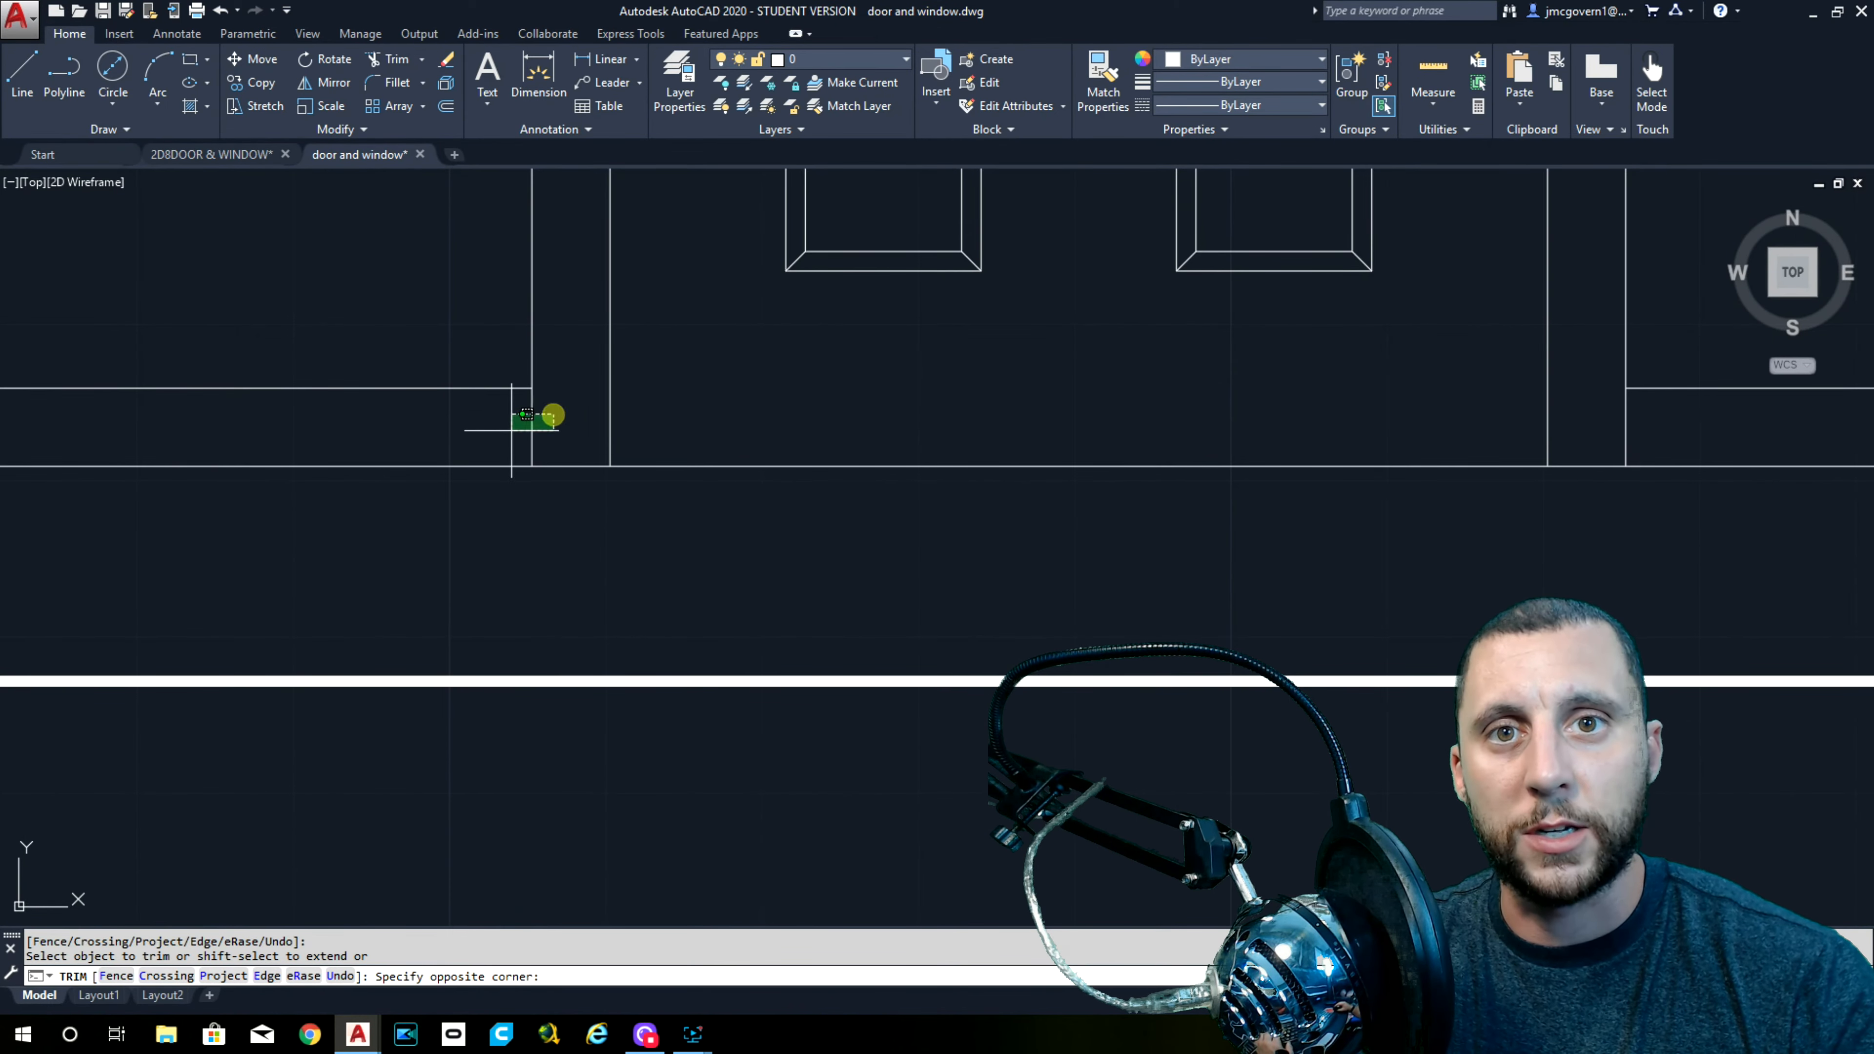
{"action": "left_click", "coordinate": [487, 378]}
{"action": "left_click", "coordinate": [532, 387]}
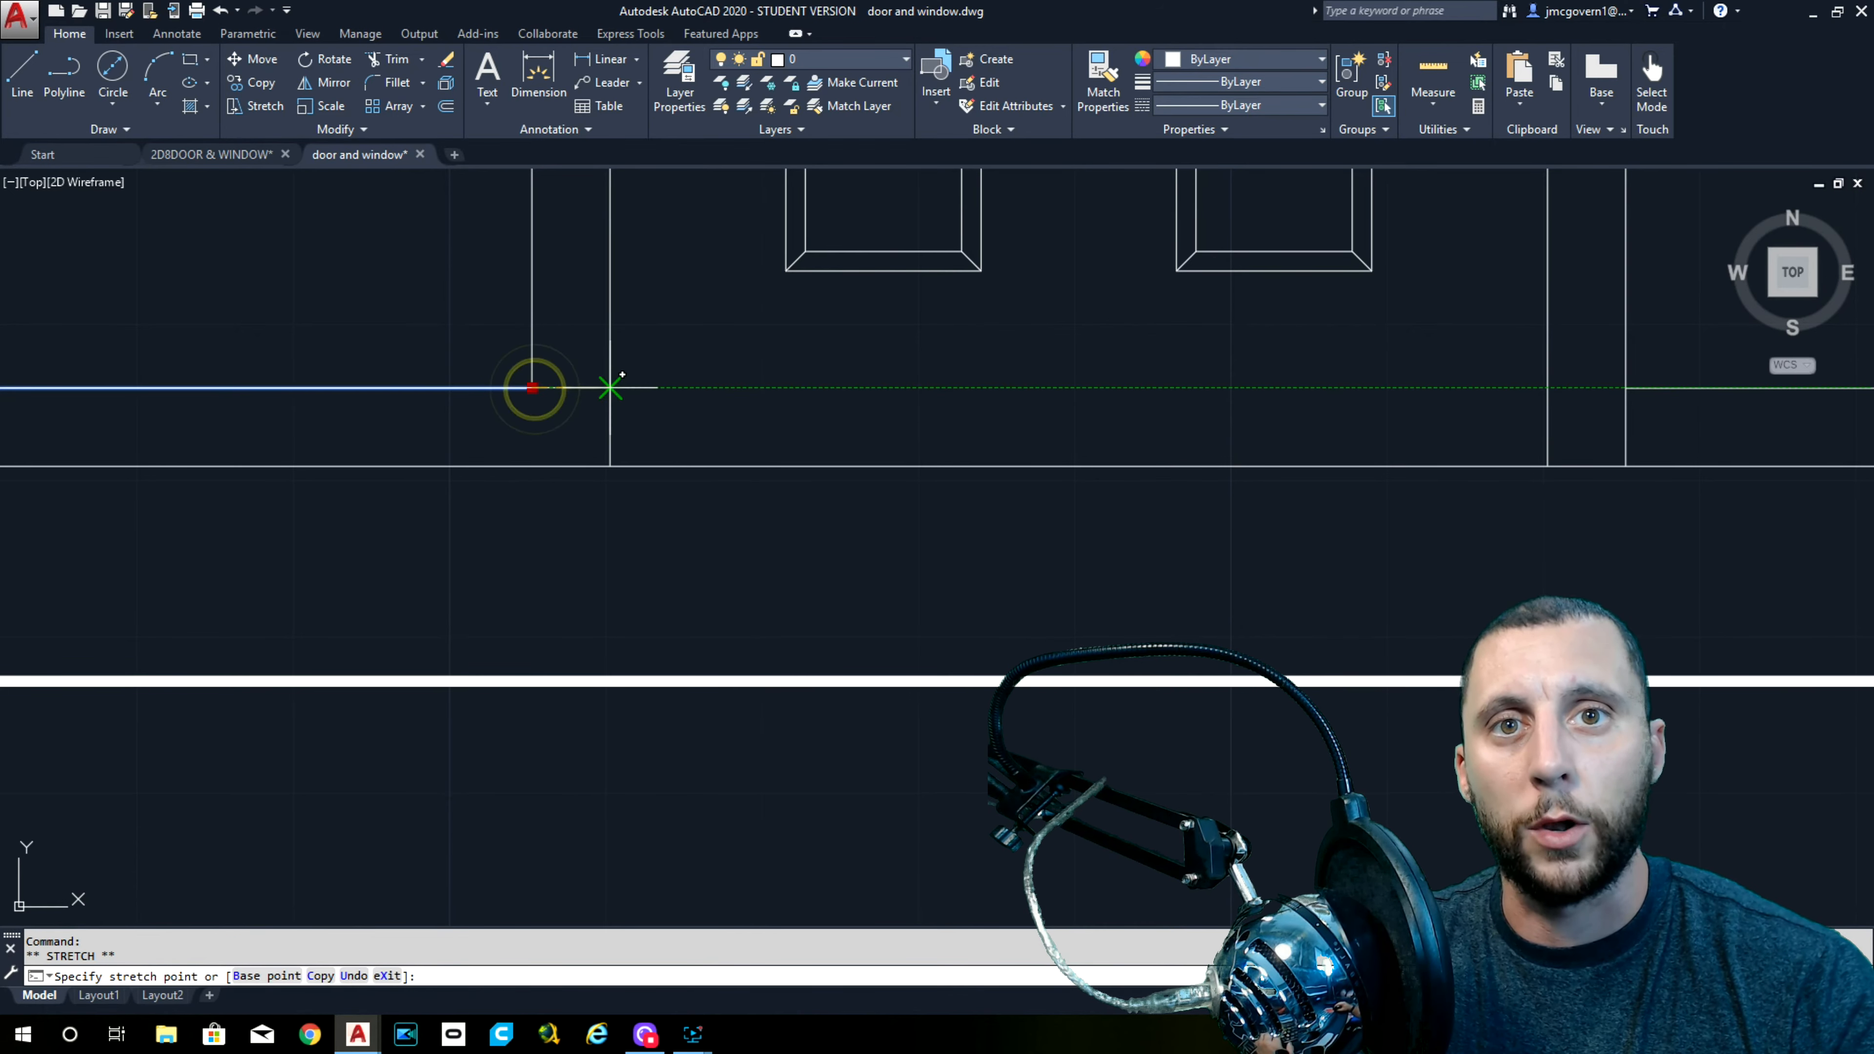
{"action": "left_click", "coordinate": [609, 387]}
{"action": "key", "text": "Escape"}
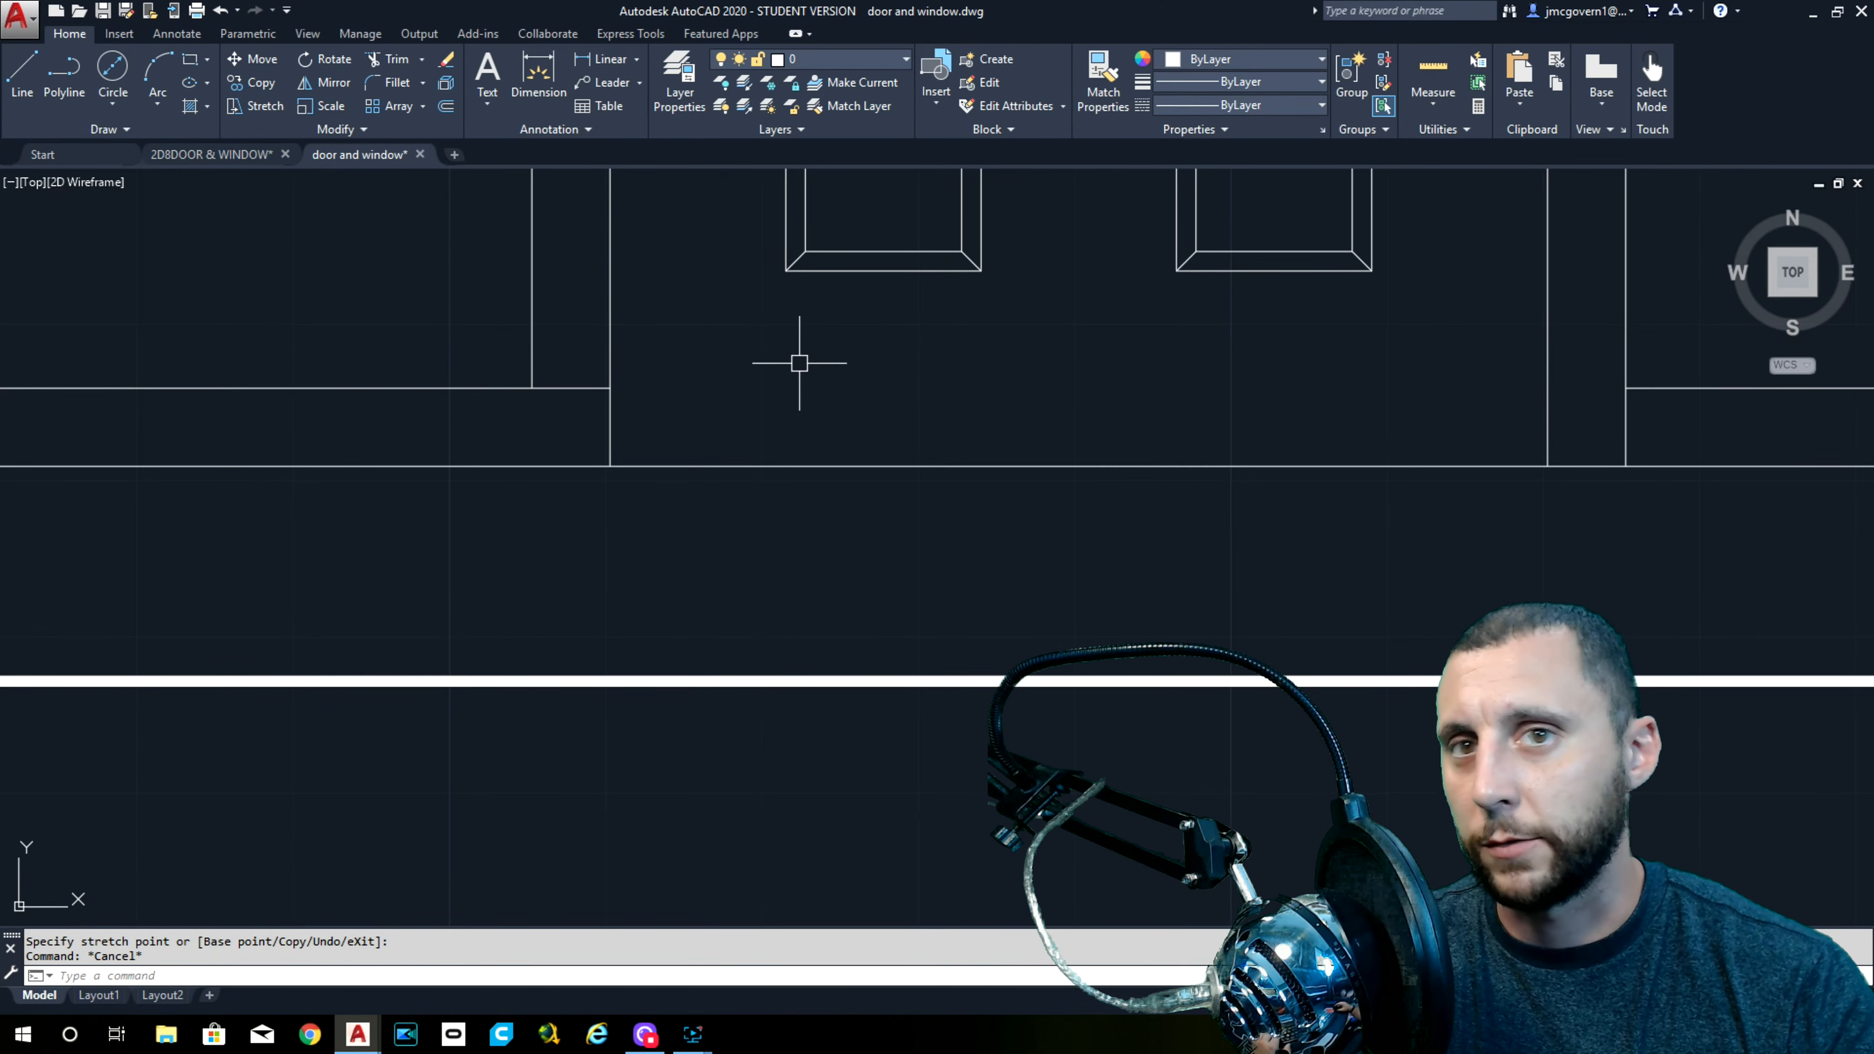
Trim the right outer door-frame line below the baseboard's top edge and stretch that edge to the inner frame line
{"action": "scroll", "coordinate": [799, 362], "scroll_direction": "down", "scroll_amount": 3}
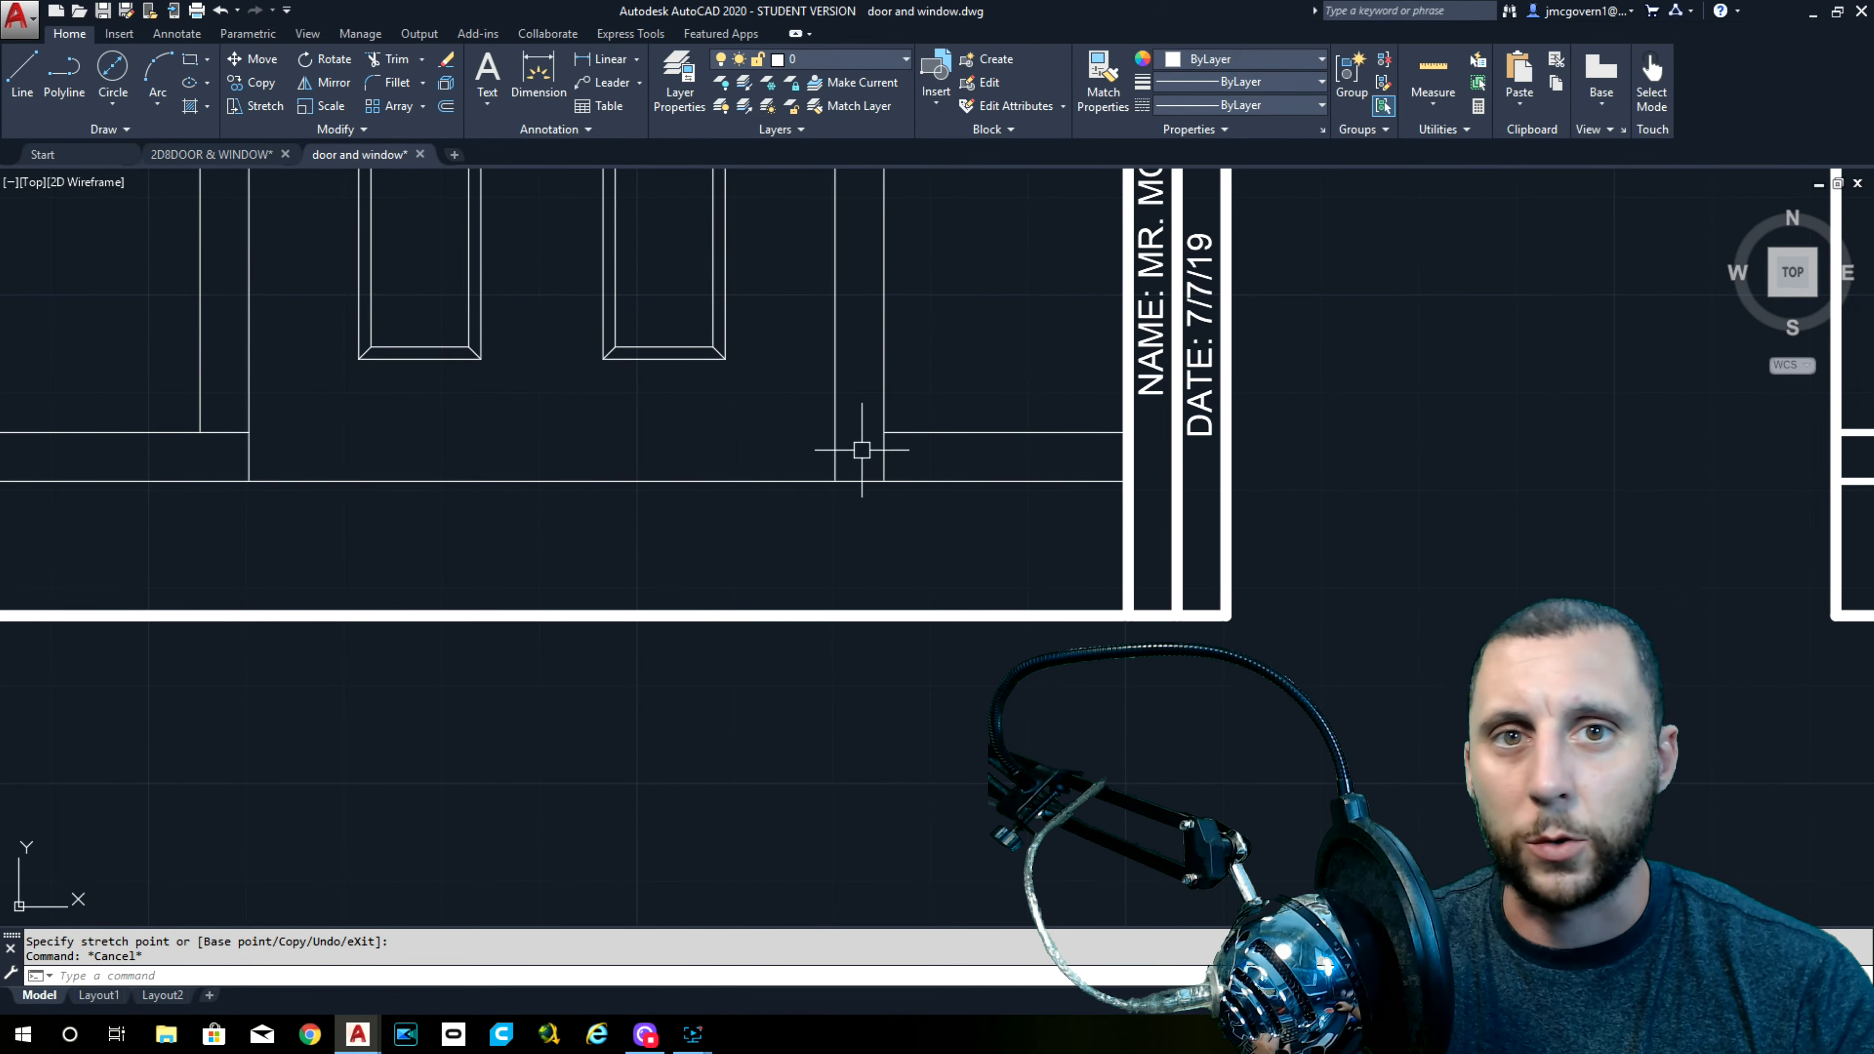
{"action": "scroll", "coordinate": [860, 449], "scroll_direction": "up", "scroll_amount": 2}
{"action": "type", "text": "tr"}
{"action": "key", "text": "Return"}
{"action": "left_click", "coordinate": [919, 444]}
{"action": "left_click", "coordinate": [862, 460]}
{"action": "key", "text": "Escape"}
{"action": "left_click", "coordinate": [984, 372]}
{"action": "left_click", "coordinate": [942, 448]}
{"action": "left_click", "coordinate": [891, 419]}
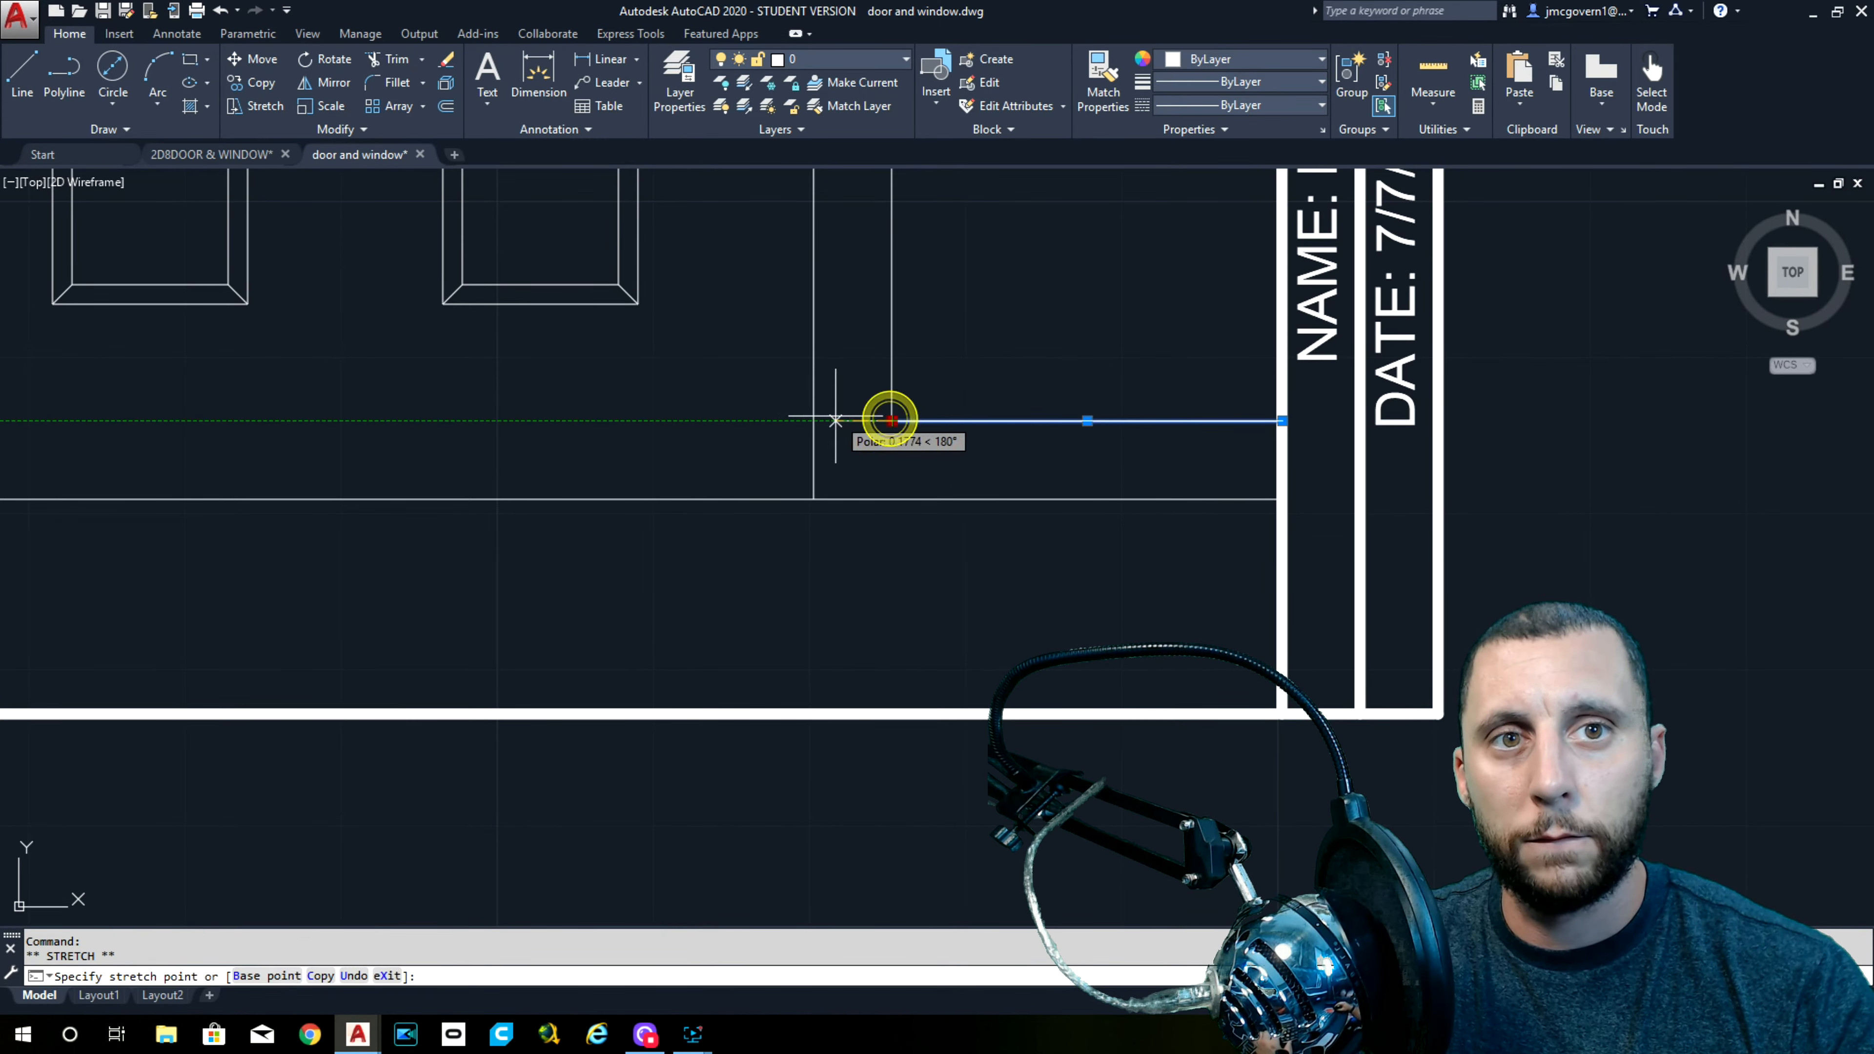
{"action": "key", "text": "Escape"}
Set the lineweight of all door, doorknob and baseboard lines to 0.70 mm
{"action": "scroll", "coordinate": [820, 419], "scroll_direction": "down", "scroll_amount": 3}
{"action": "left_click", "coordinate": [909, 473]}
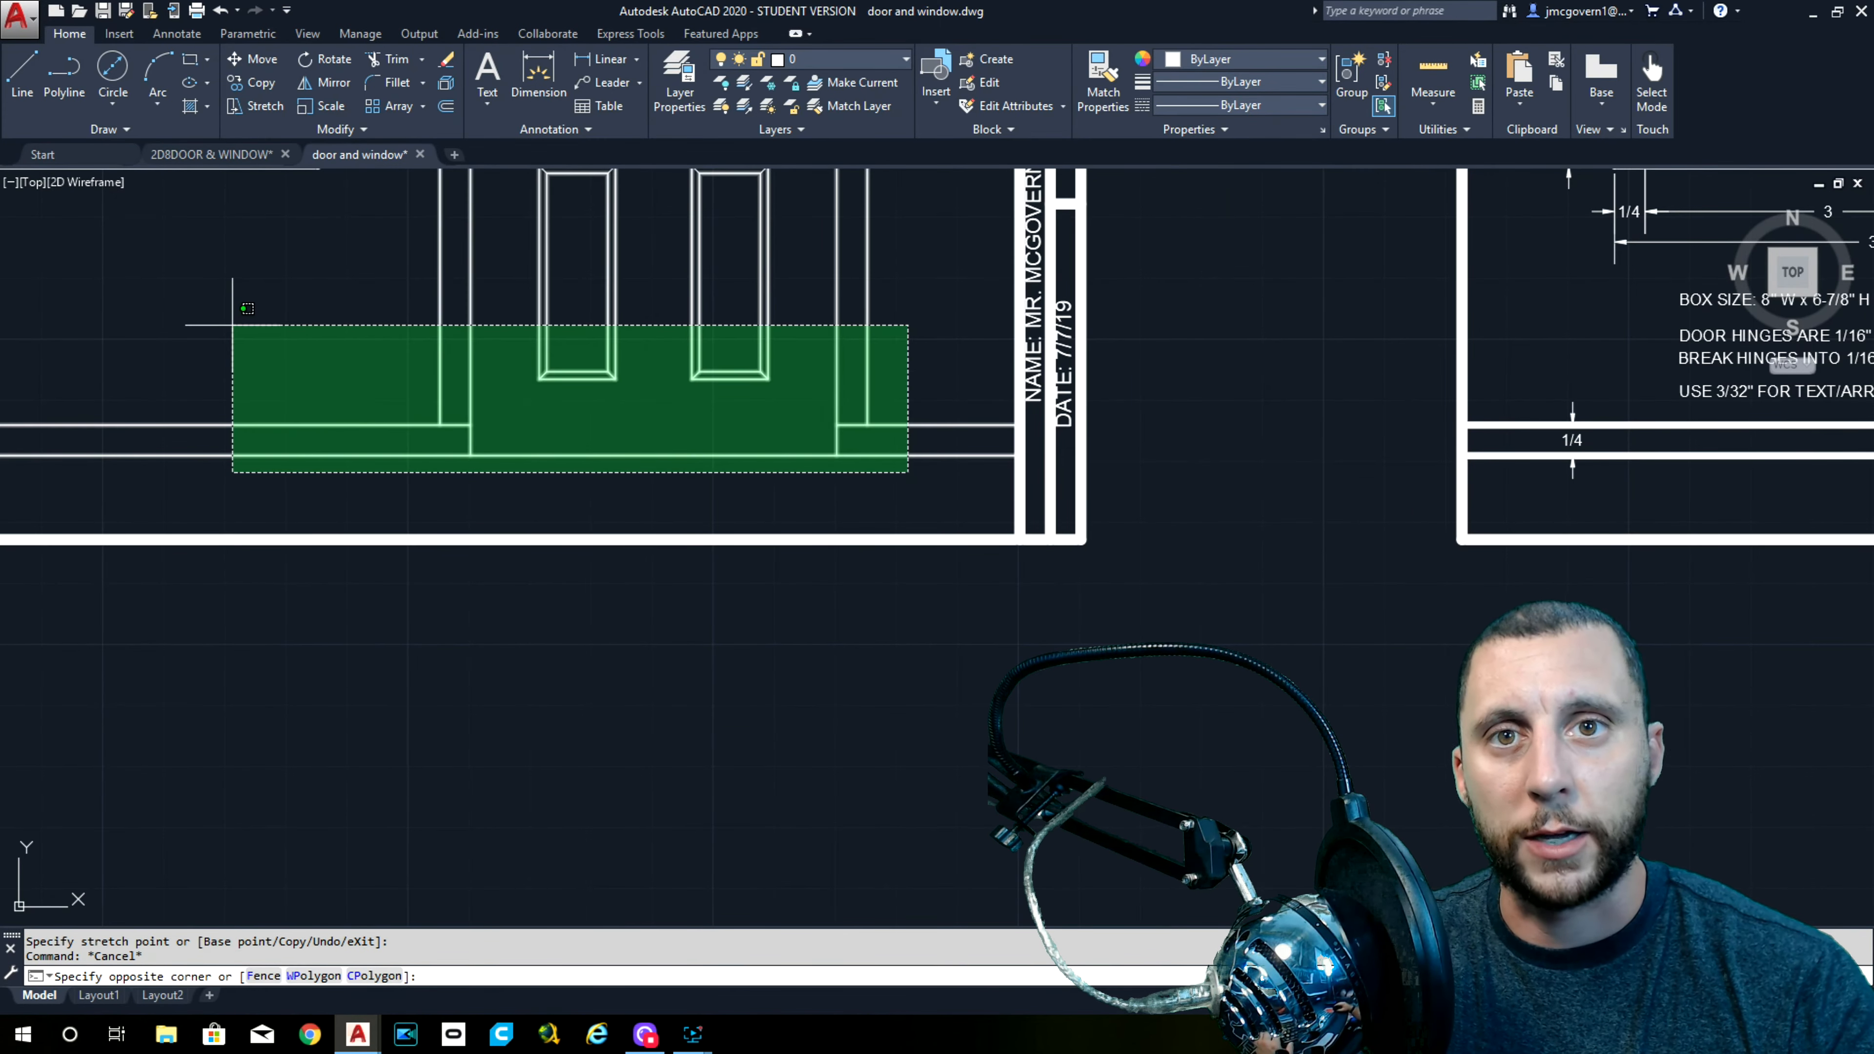
{"action": "left_click", "coordinate": [233, 325]}
{"action": "scroll", "coordinate": [293, 318], "scroll_direction": "down", "scroll_amount": 3}
{"action": "left_click", "coordinate": [688, 177]}
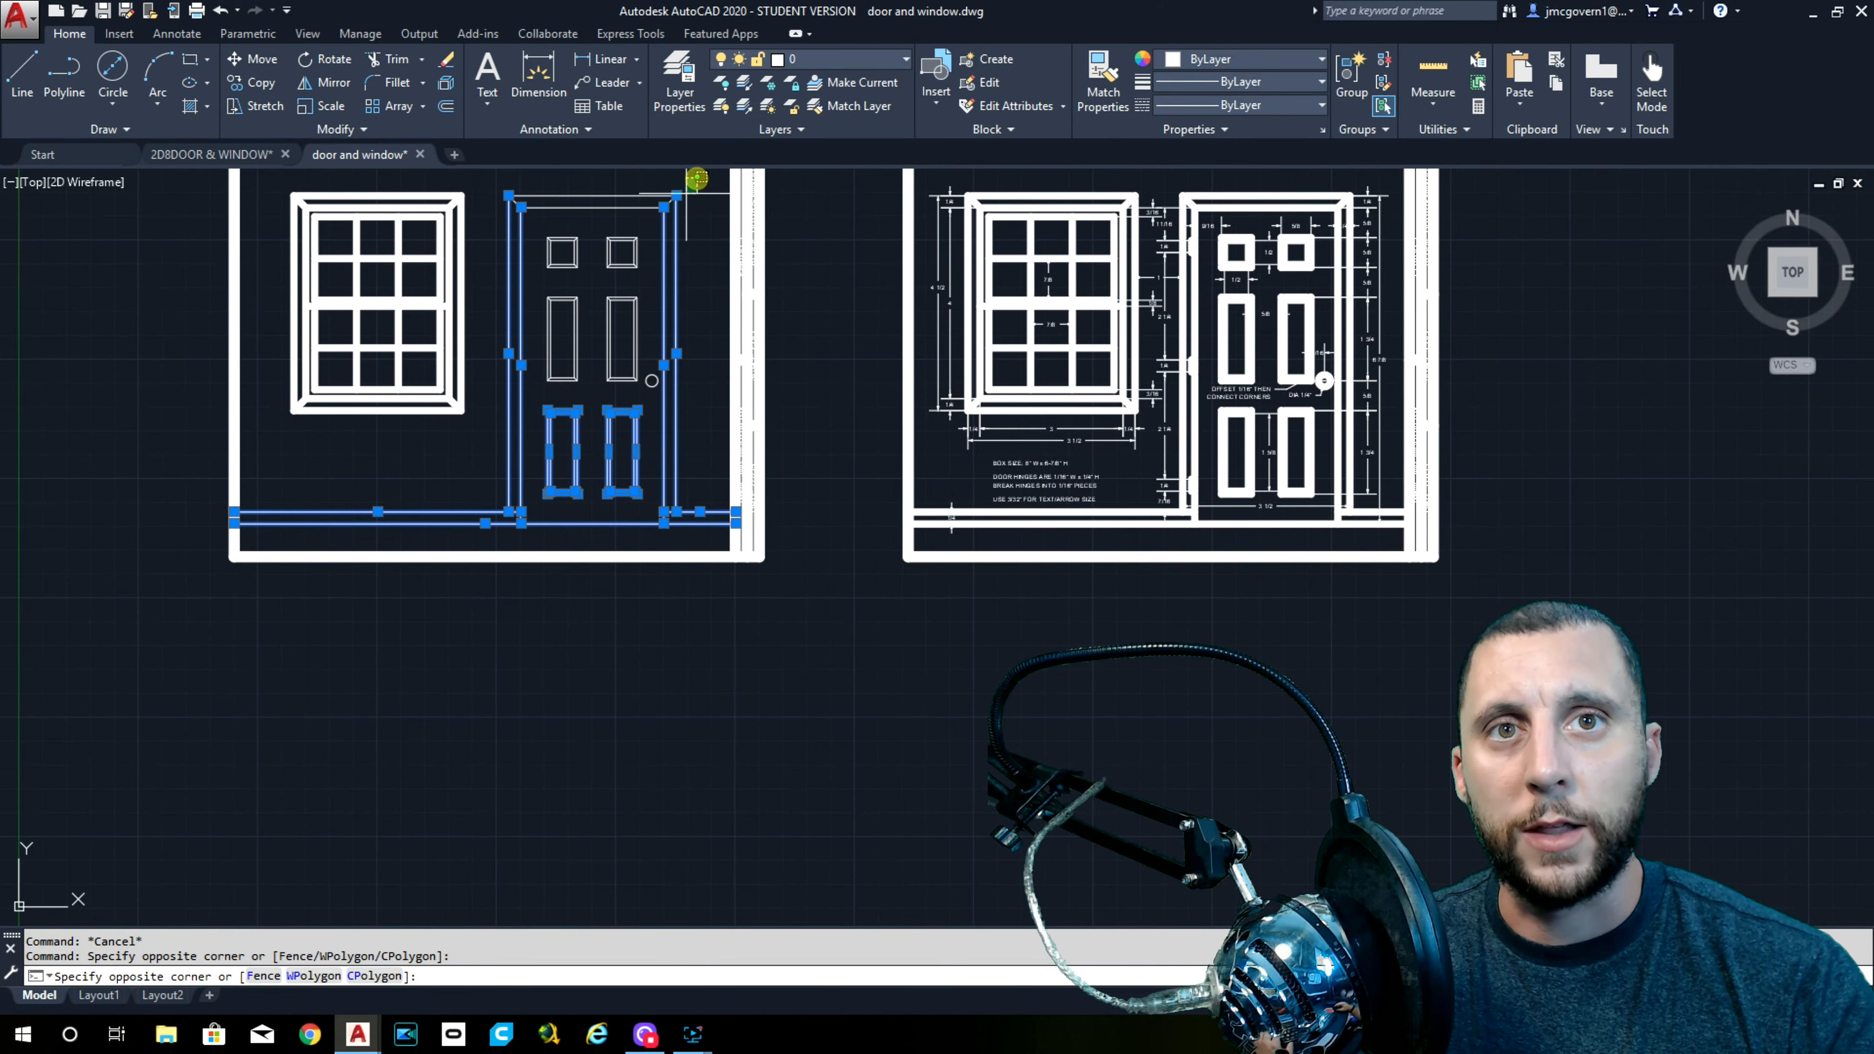
{"action": "left_click", "coordinate": [480, 486]}
{"action": "middle_click_drag", "start_coordinate": [587, 327], "coordinate": [551, 390]}
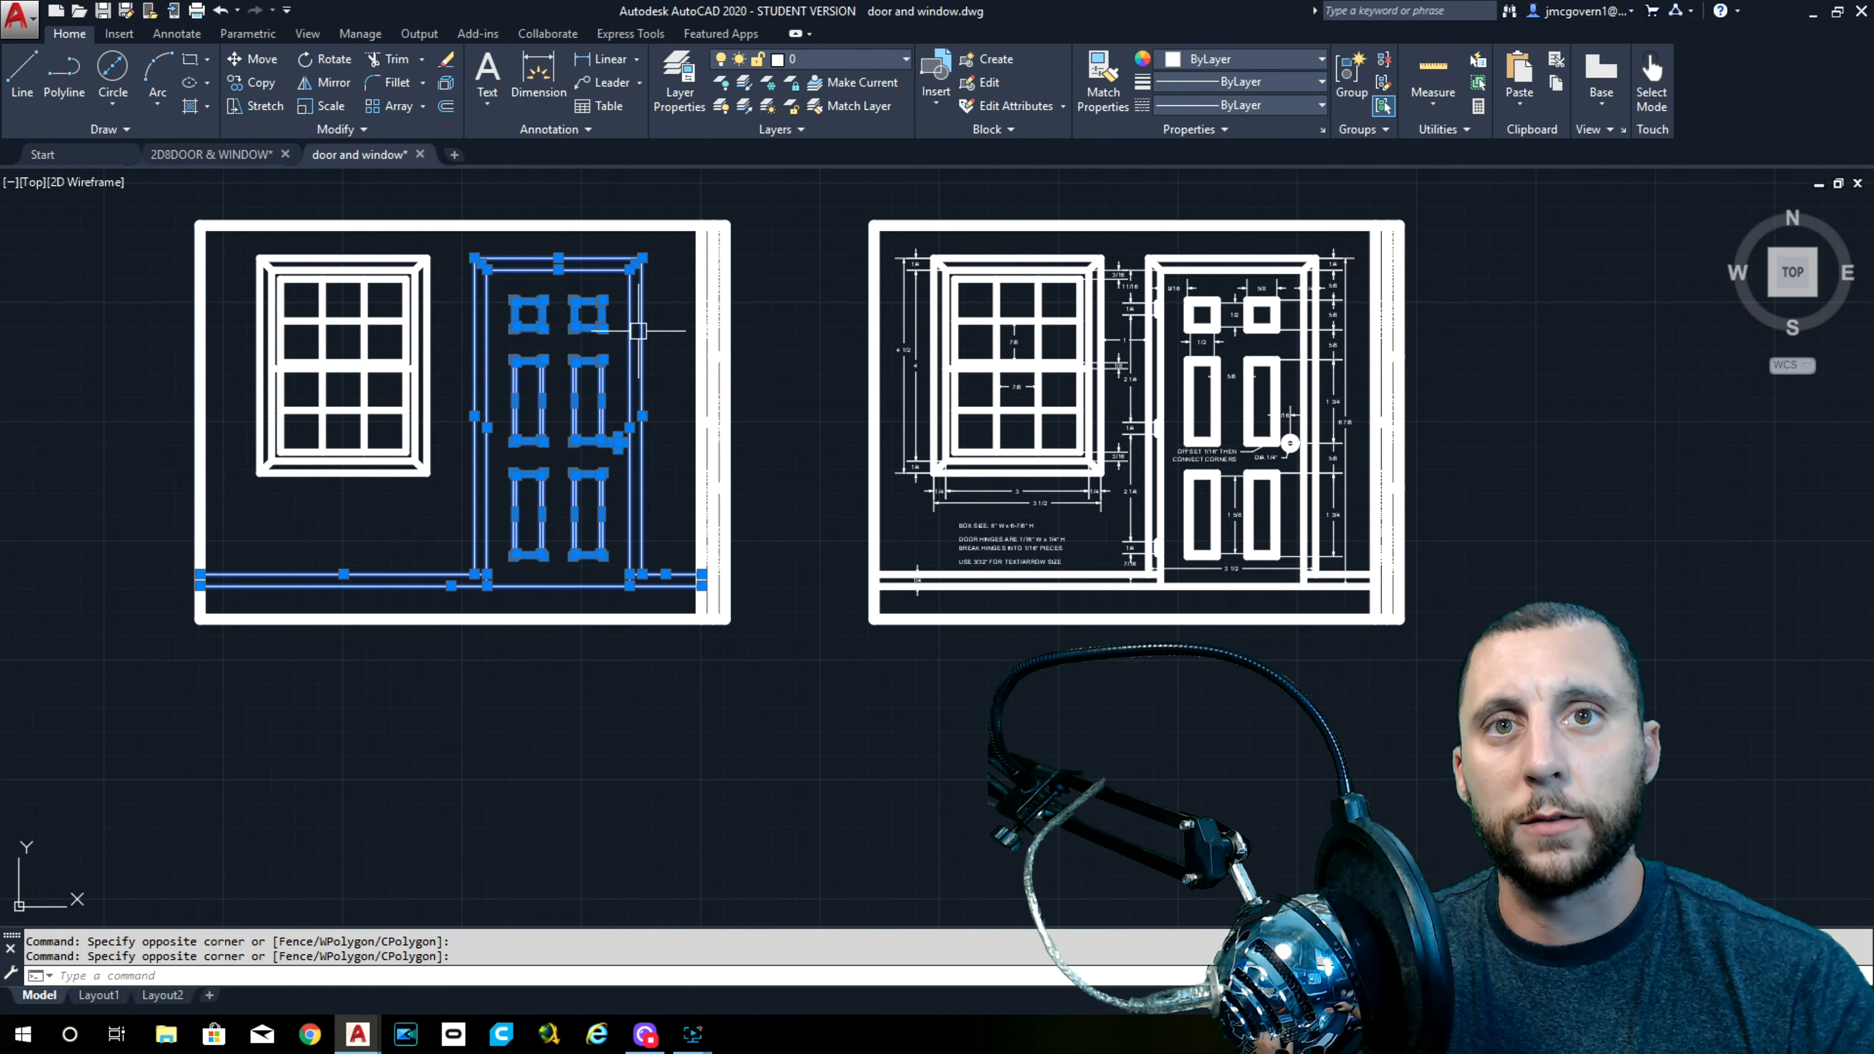
{"action": "left_click", "coordinate": [1229, 81]}
{"action": "scroll", "coordinate": [1258, 253], "scroll_direction": "down", "scroll_amount": 3}
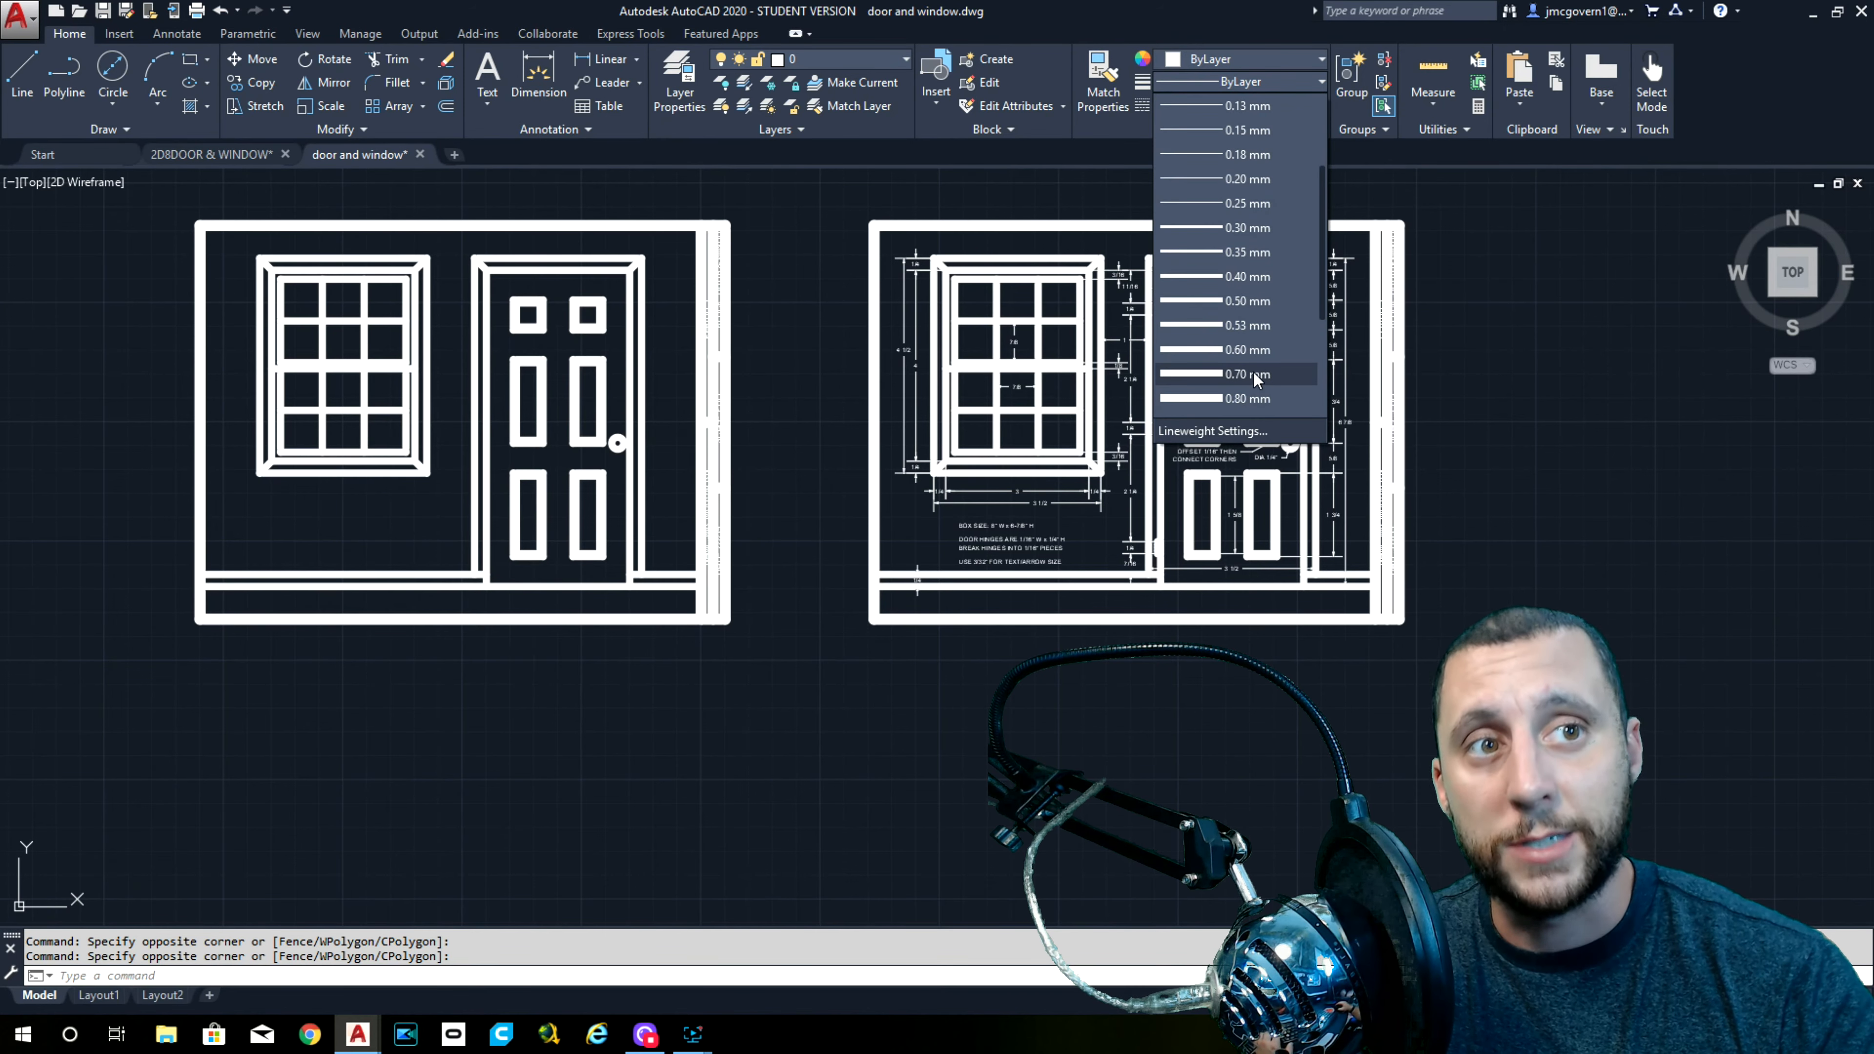
{"action": "left_click", "coordinate": [1257, 376]}
{"action": "key", "text": "Escape"}
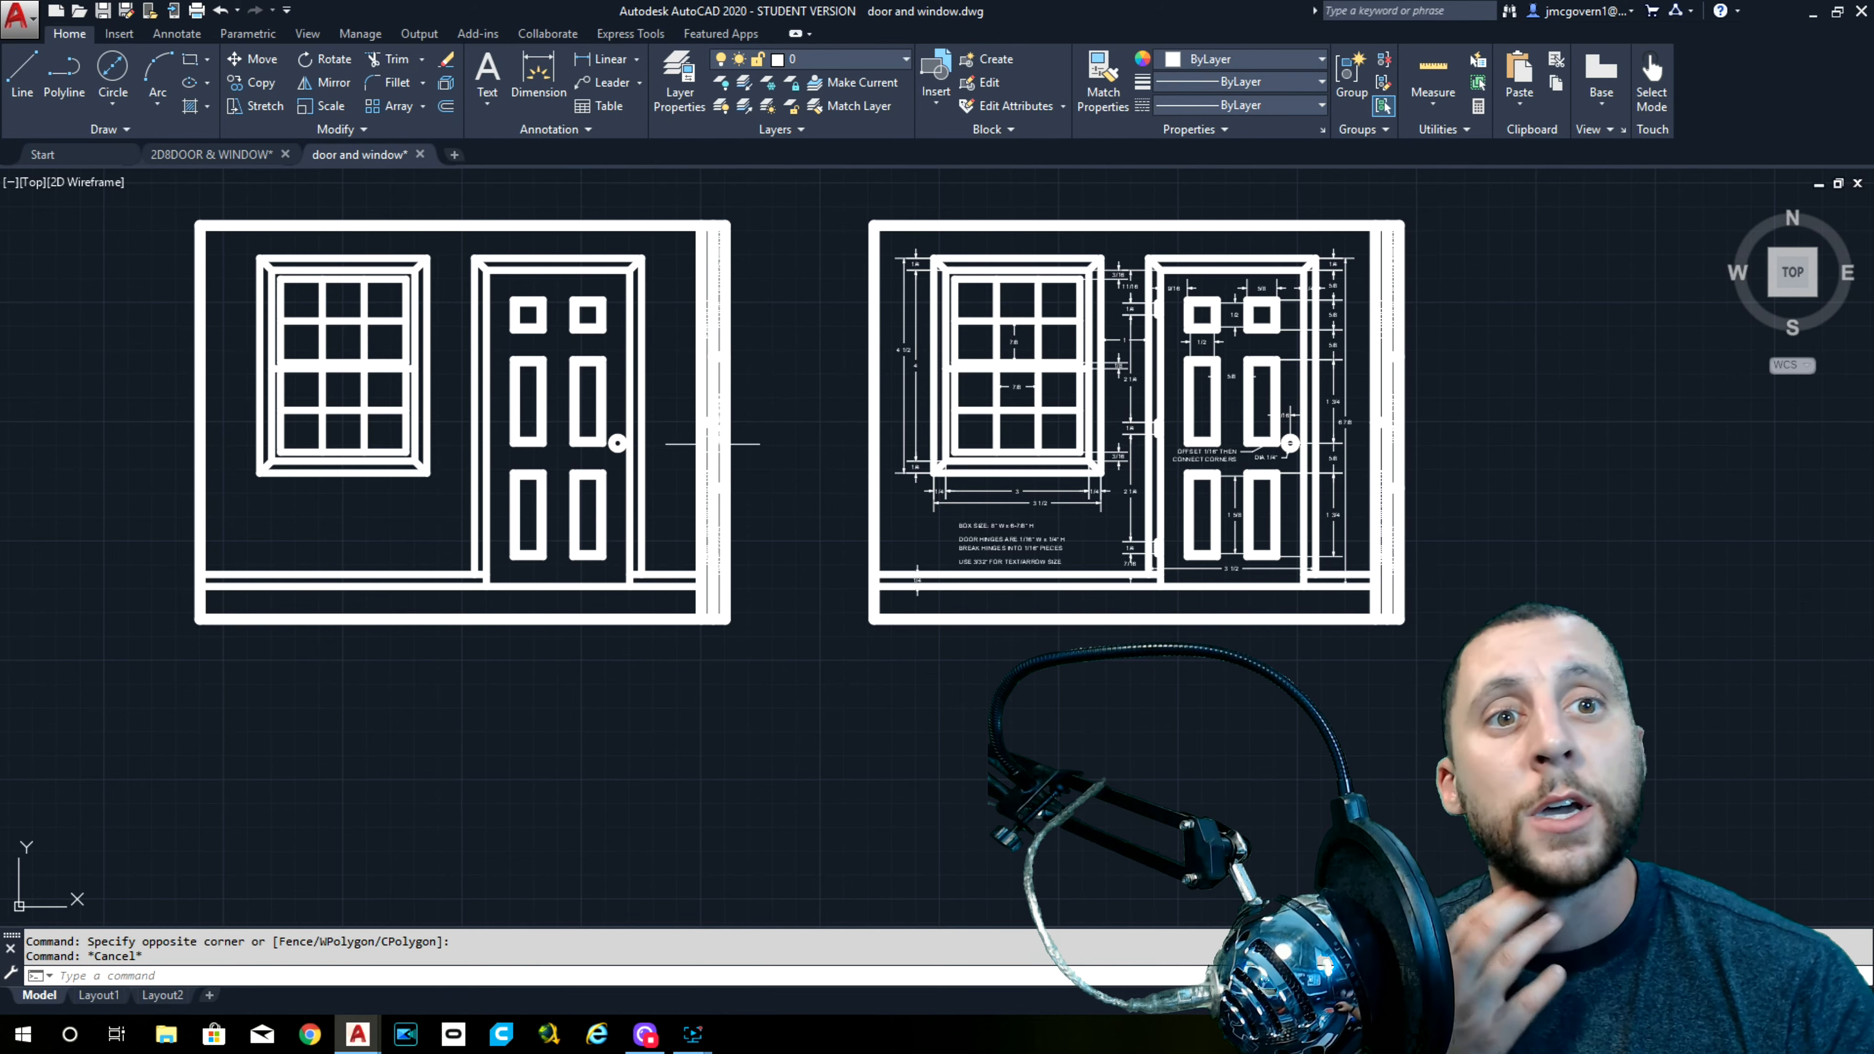
Offset the window's bottom edge downward by 3/8 as a guide line for dimensions
{"action": "scroll", "coordinate": [317, 489], "scroll_direction": "up", "scroll_amount": 5}
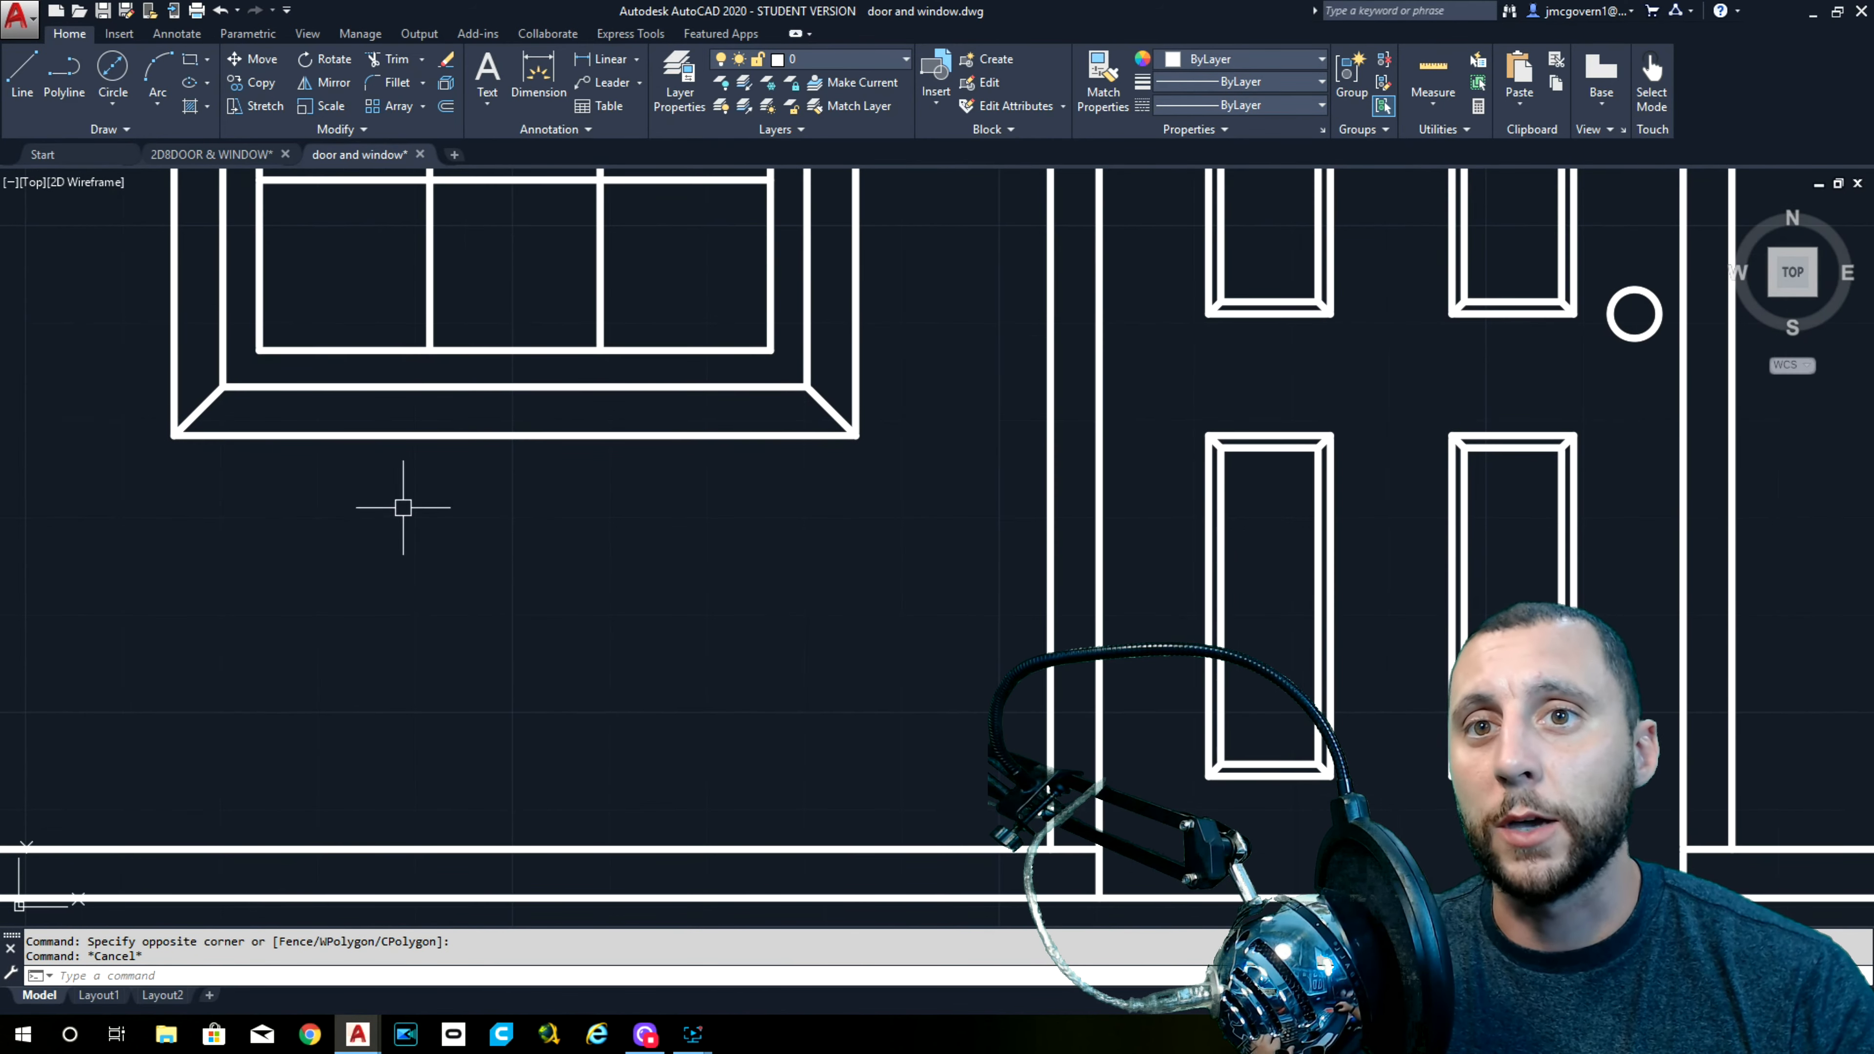
{"action": "left_click", "coordinate": [446, 107]}
{"action": "type", "text": "3/8"}
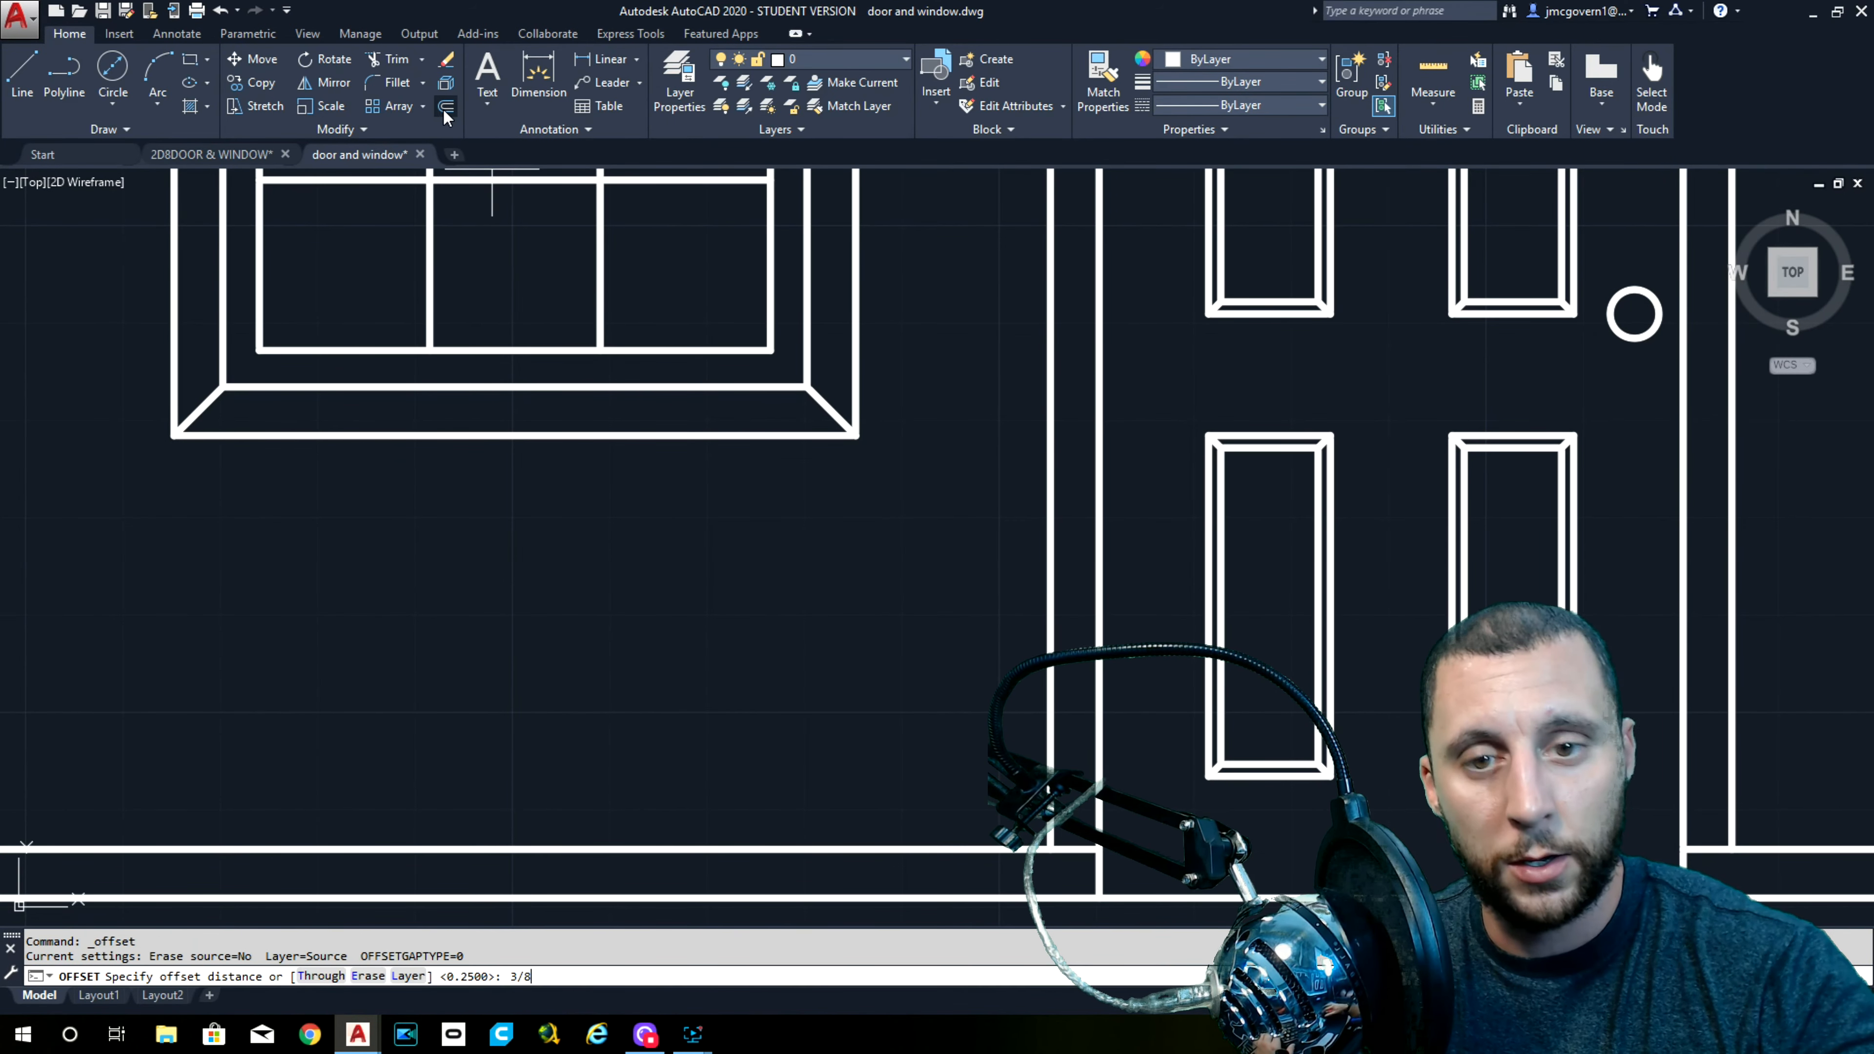
{"action": "key", "text": "Return"}
{"action": "left_click", "coordinate": [556, 435]}
{"action": "left_click", "coordinate": [562, 543]}
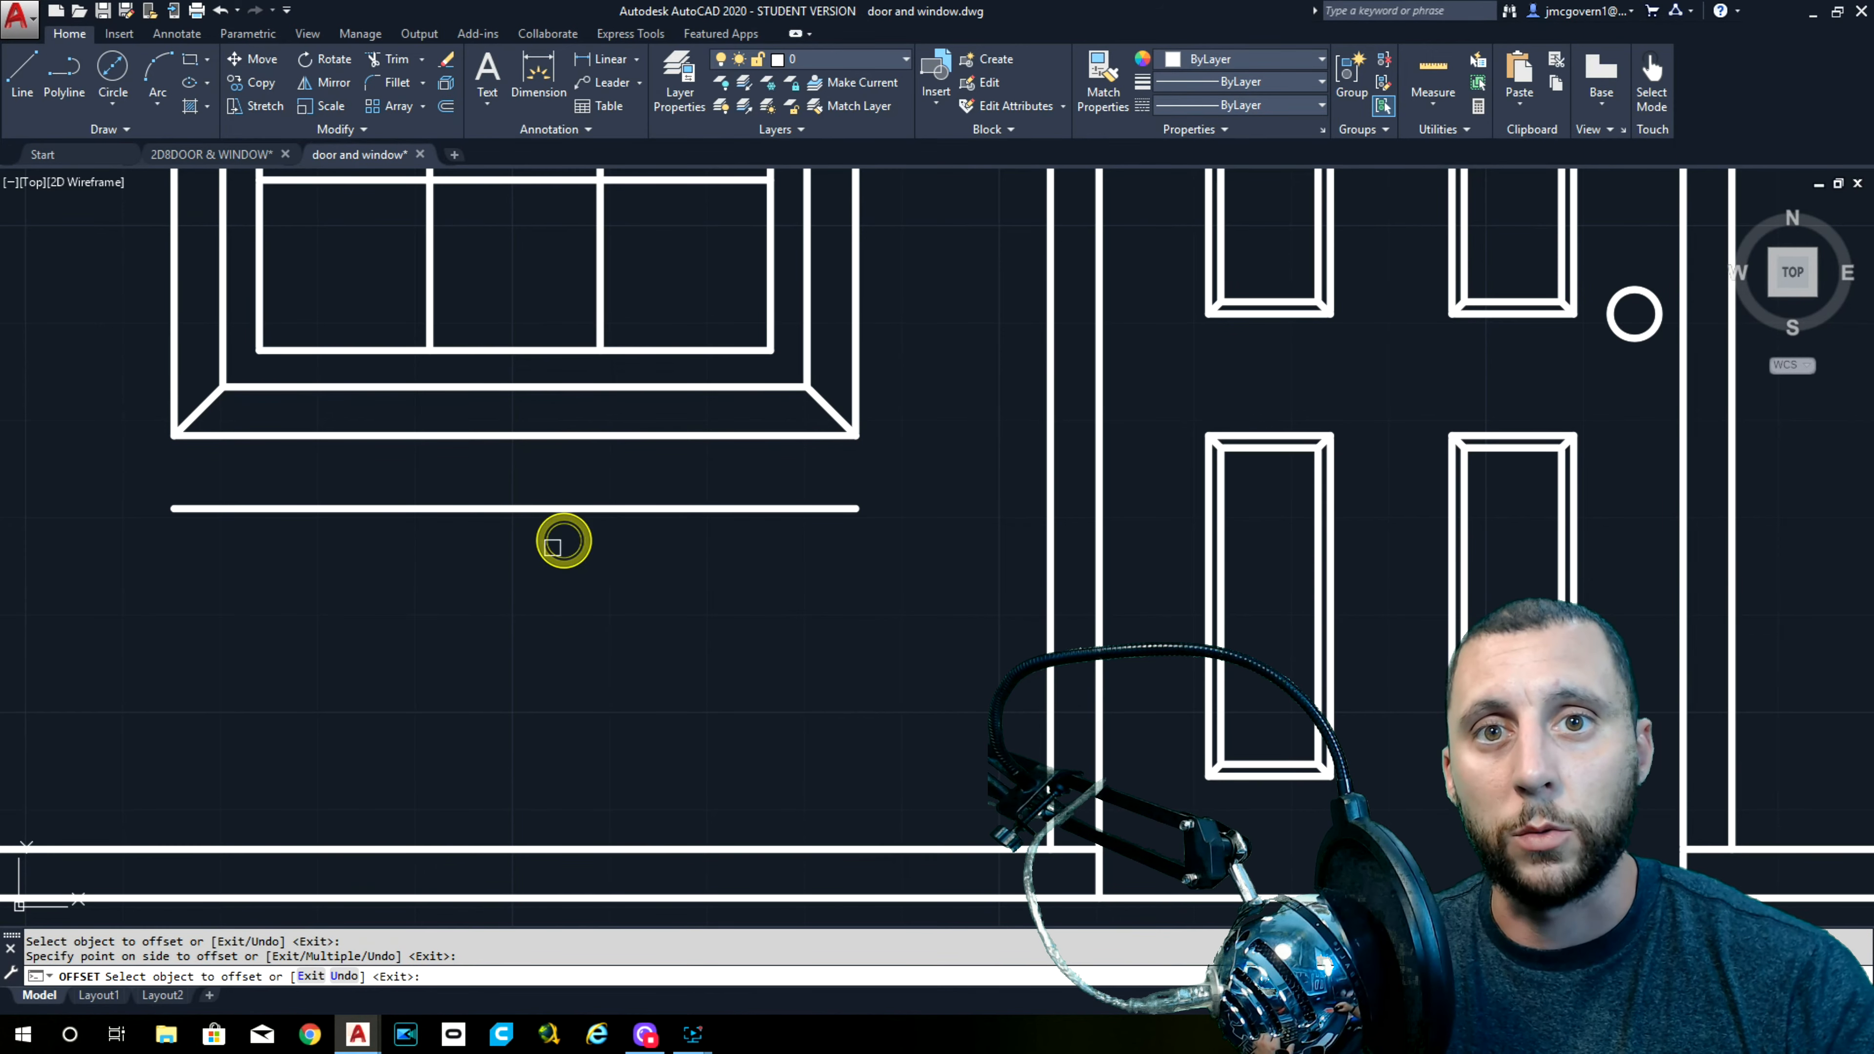
Offset the guide line below the window downward by 1/4 as a second dimension guide
{"action": "key", "text": "Return"}
{"action": "key", "text": "Return"}
{"action": "type", "text": "1/4"}
{"action": "key", "text": "Return"}
{"action": "left_click", "coordinate": [340, 509]}
{"action": "left_click", "coordinate": [350, 575]}
{"action": "key", "text": "Escape"}
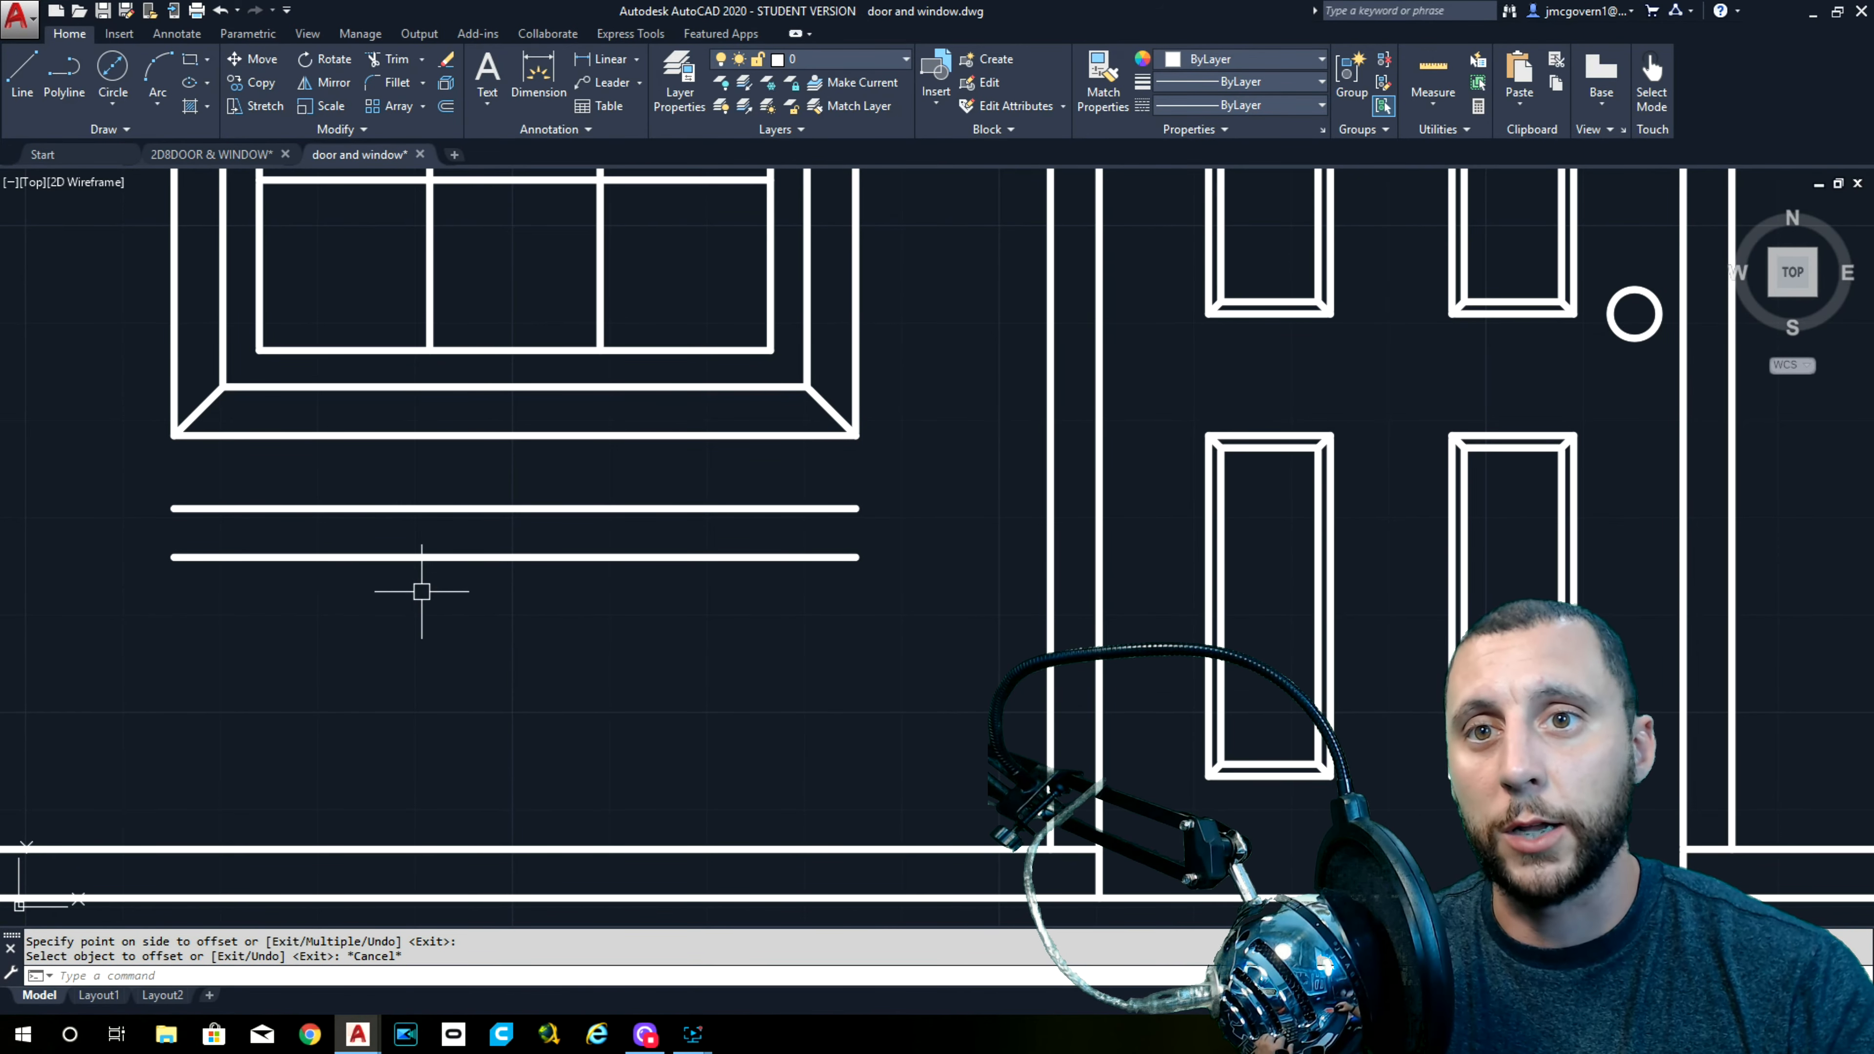
Add linear dimensions for the left window-frame width and the inner window width on the upper guide line
{"action": "left_click", "coordinate": [607, 59]}
{"action": "left_click", "coordinate": [175, 435]}
{"action": "left_click", "coordinate": [223, 386]}
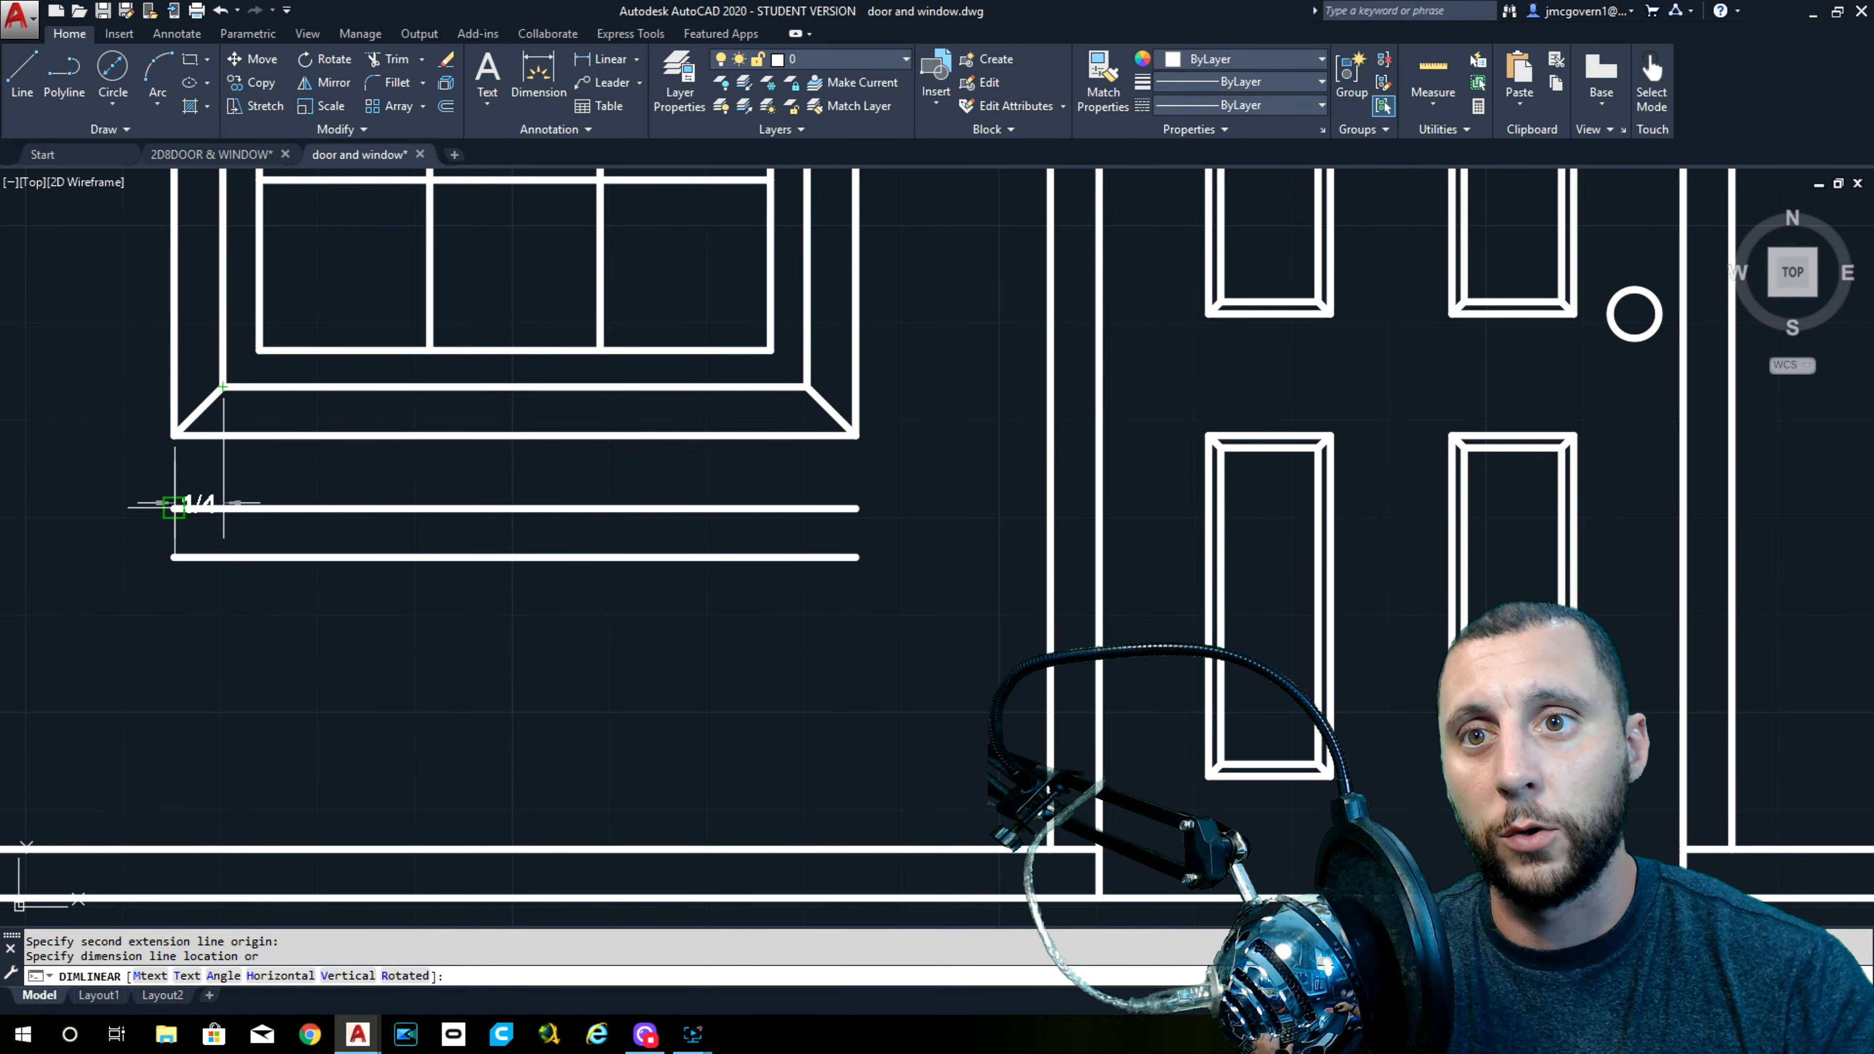
{"action": "left_click", "coordinate": [175, 508]}
{"action": "key", "text": "Return"}
{"action": "left_click", "coordinate": [222, 386]}
{"action": "left_click", "coordinate": [807, 386]}
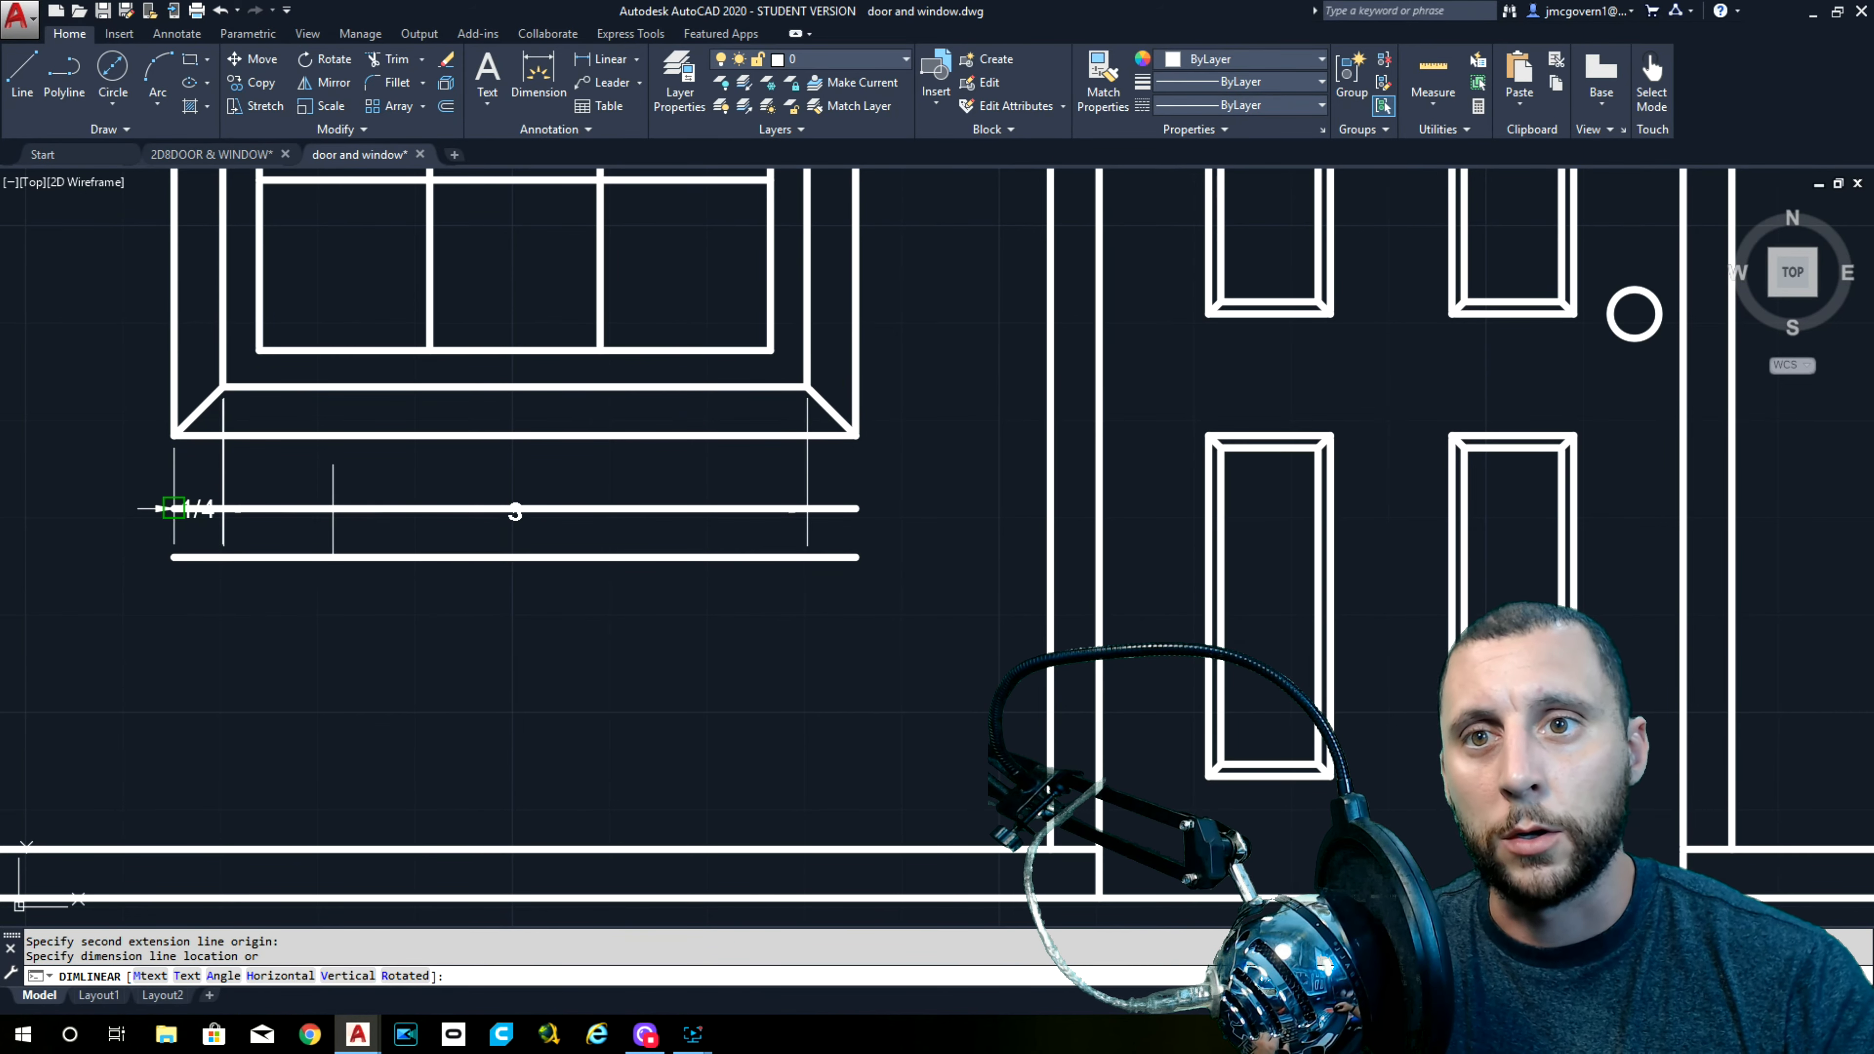
{"action": "left_click", "coordinate": [267, 508]}
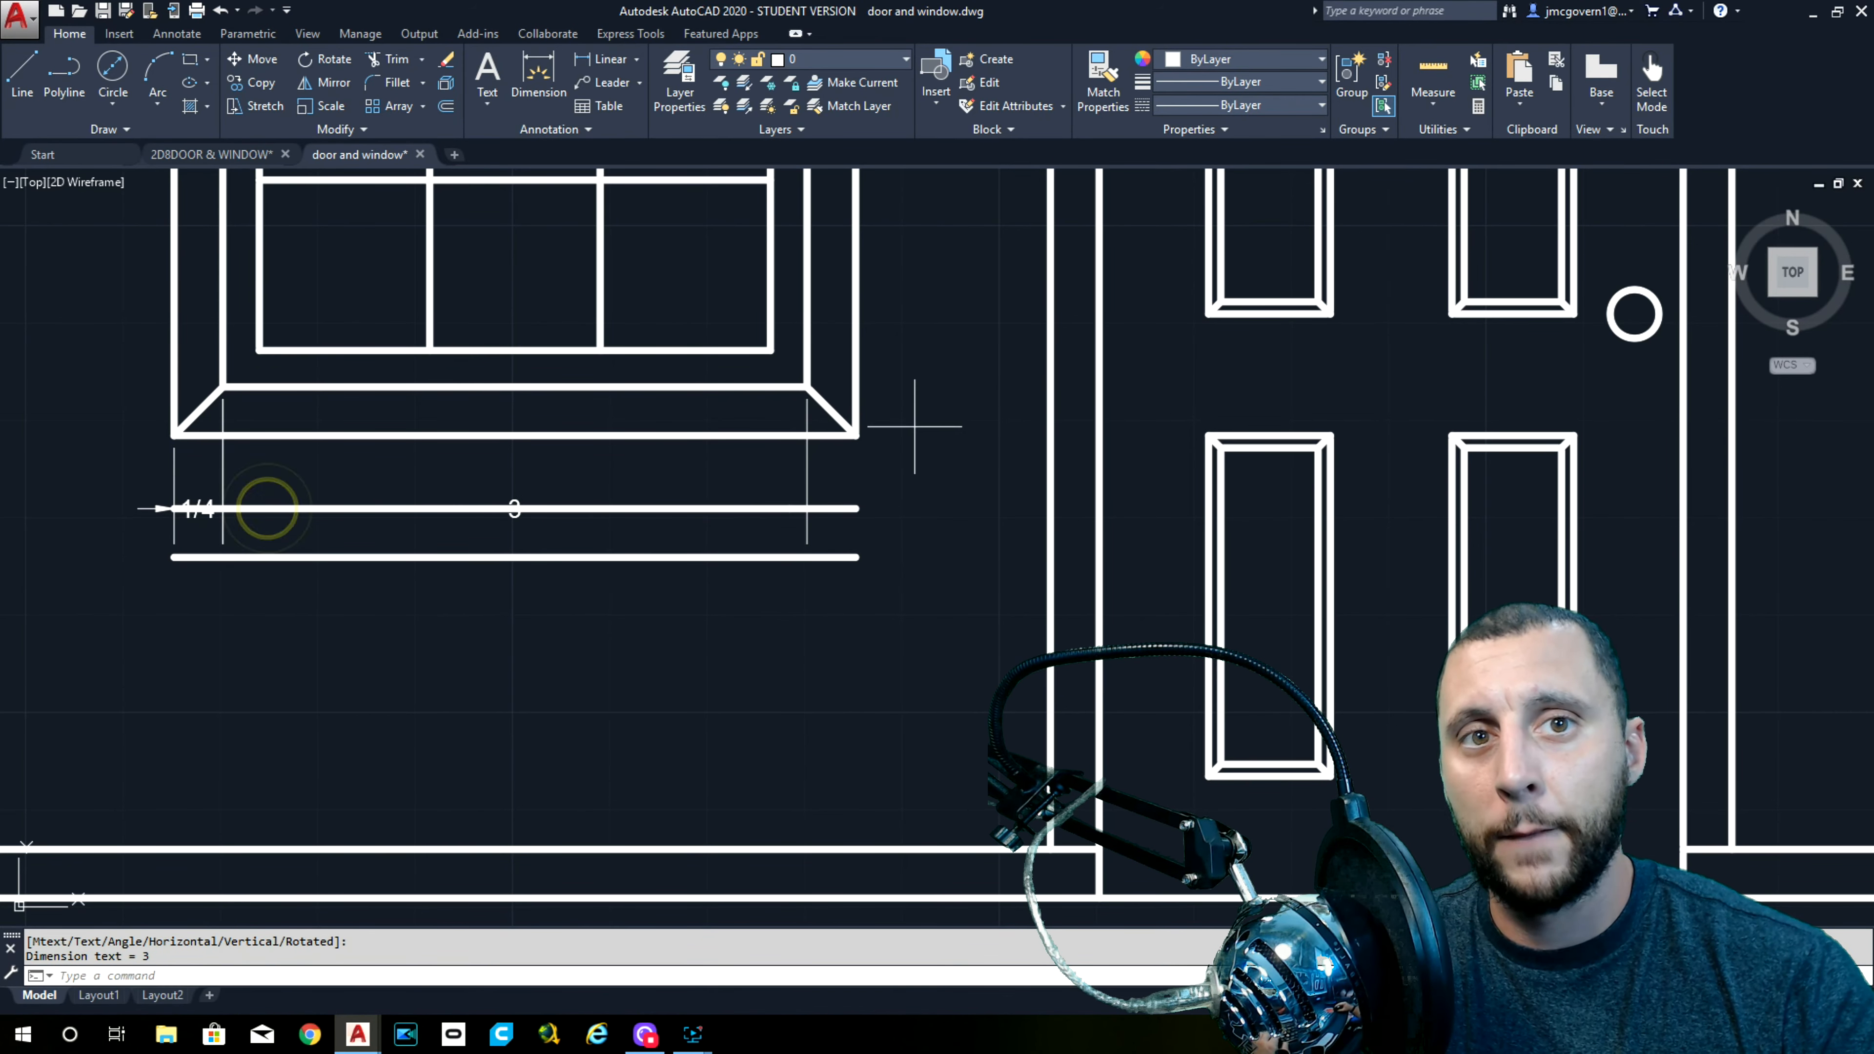
{"action": "key", "text": "Return"}
{"action": "left_click", "coordinate": [807, 386]}
{"action": "left_click", "coordinate": [856, 435]}
{"action": "left_click", "coordinate": [858, 505]}
{"action": "left_click", "coordinate": [877, 386]}
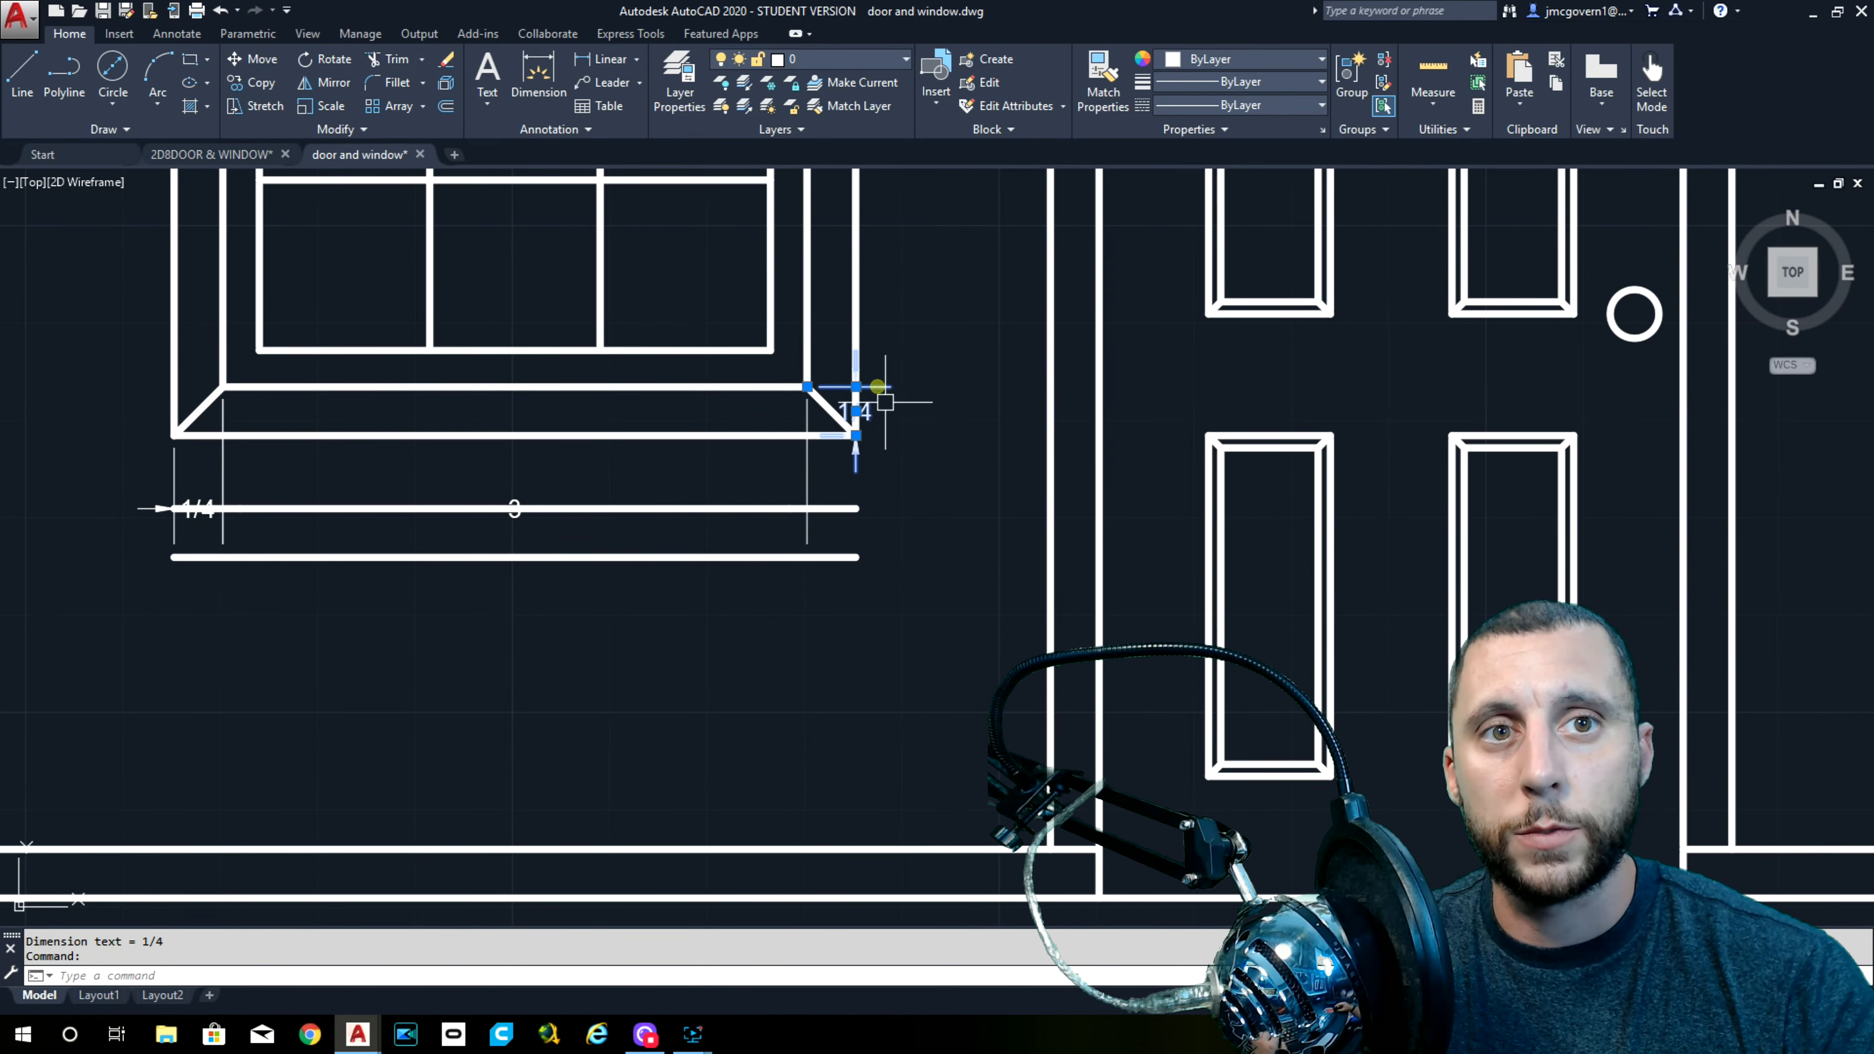
{"action": "key", "text": "Delete"}
Add a linear dimension for the right window-frame width on the upper guide line
{"action": "left_click", "coordinate": [604, 58]}
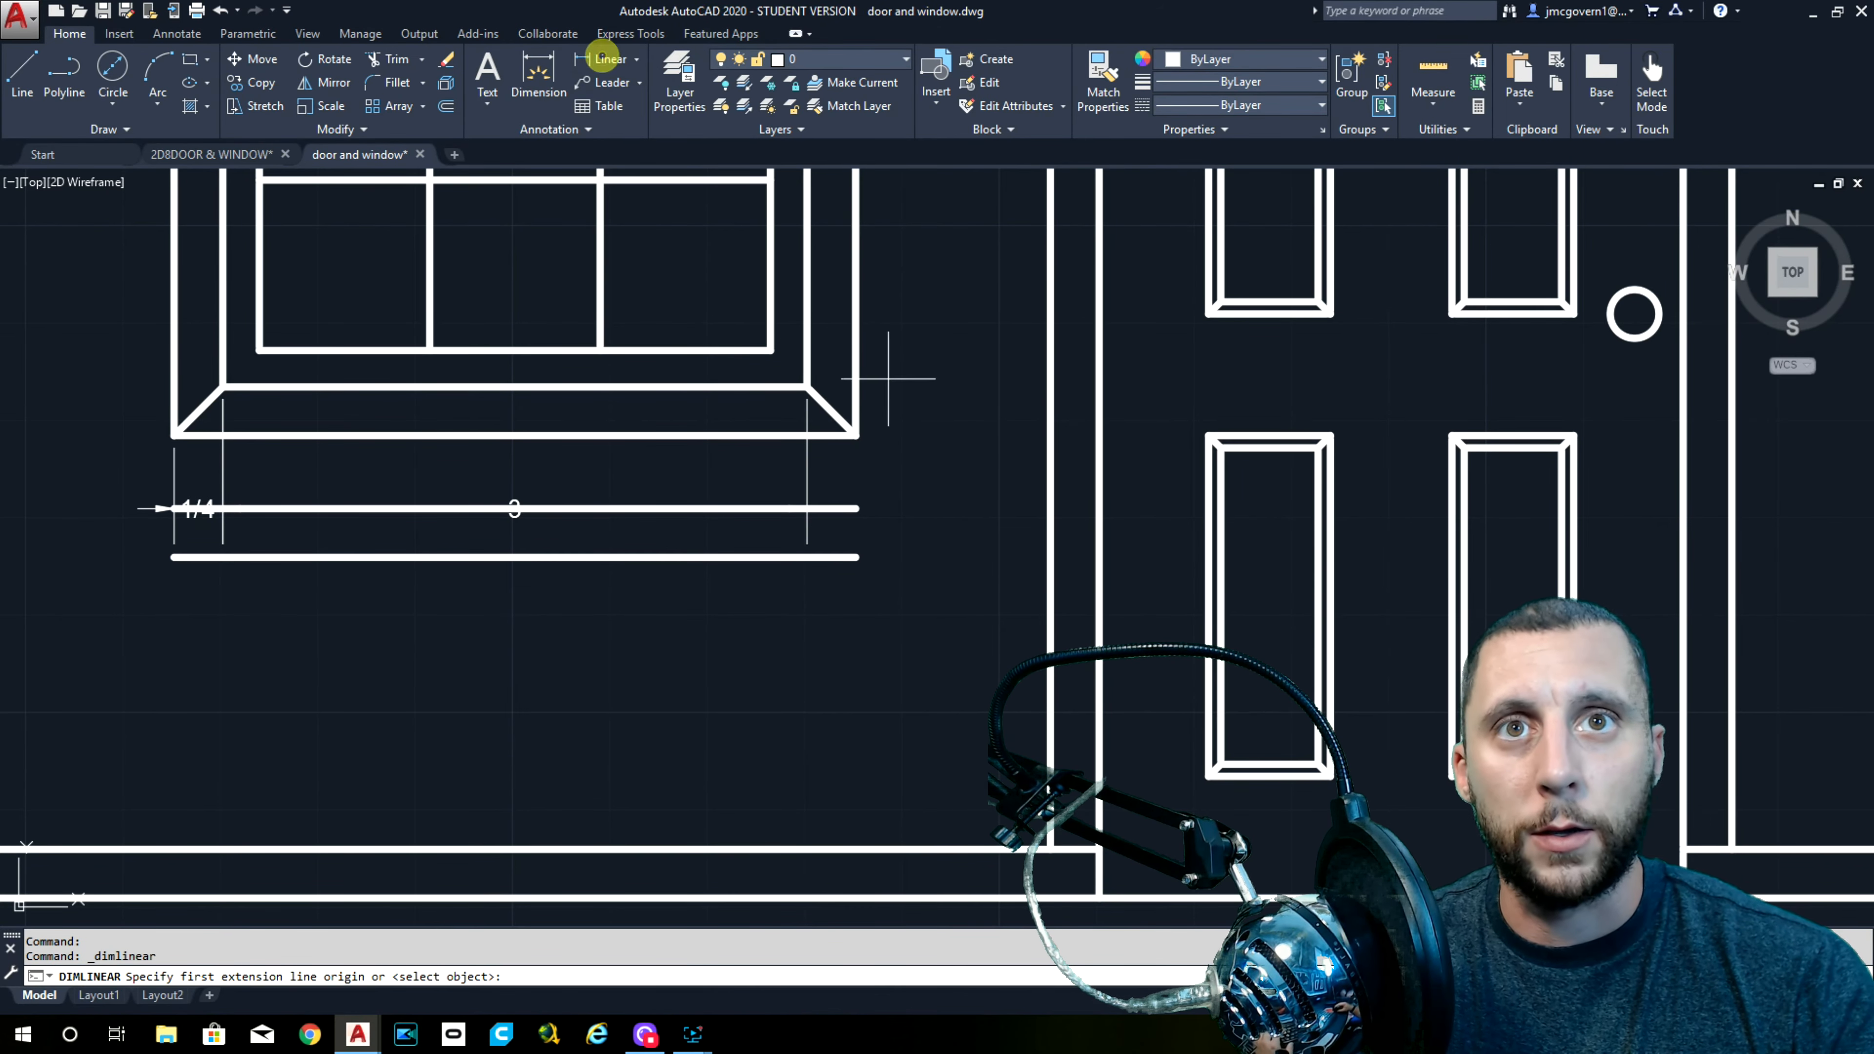
{"action": "left_click", "coordinate": [853, 434]}
{"action": "left_click", "coordinate": [806, 386]}
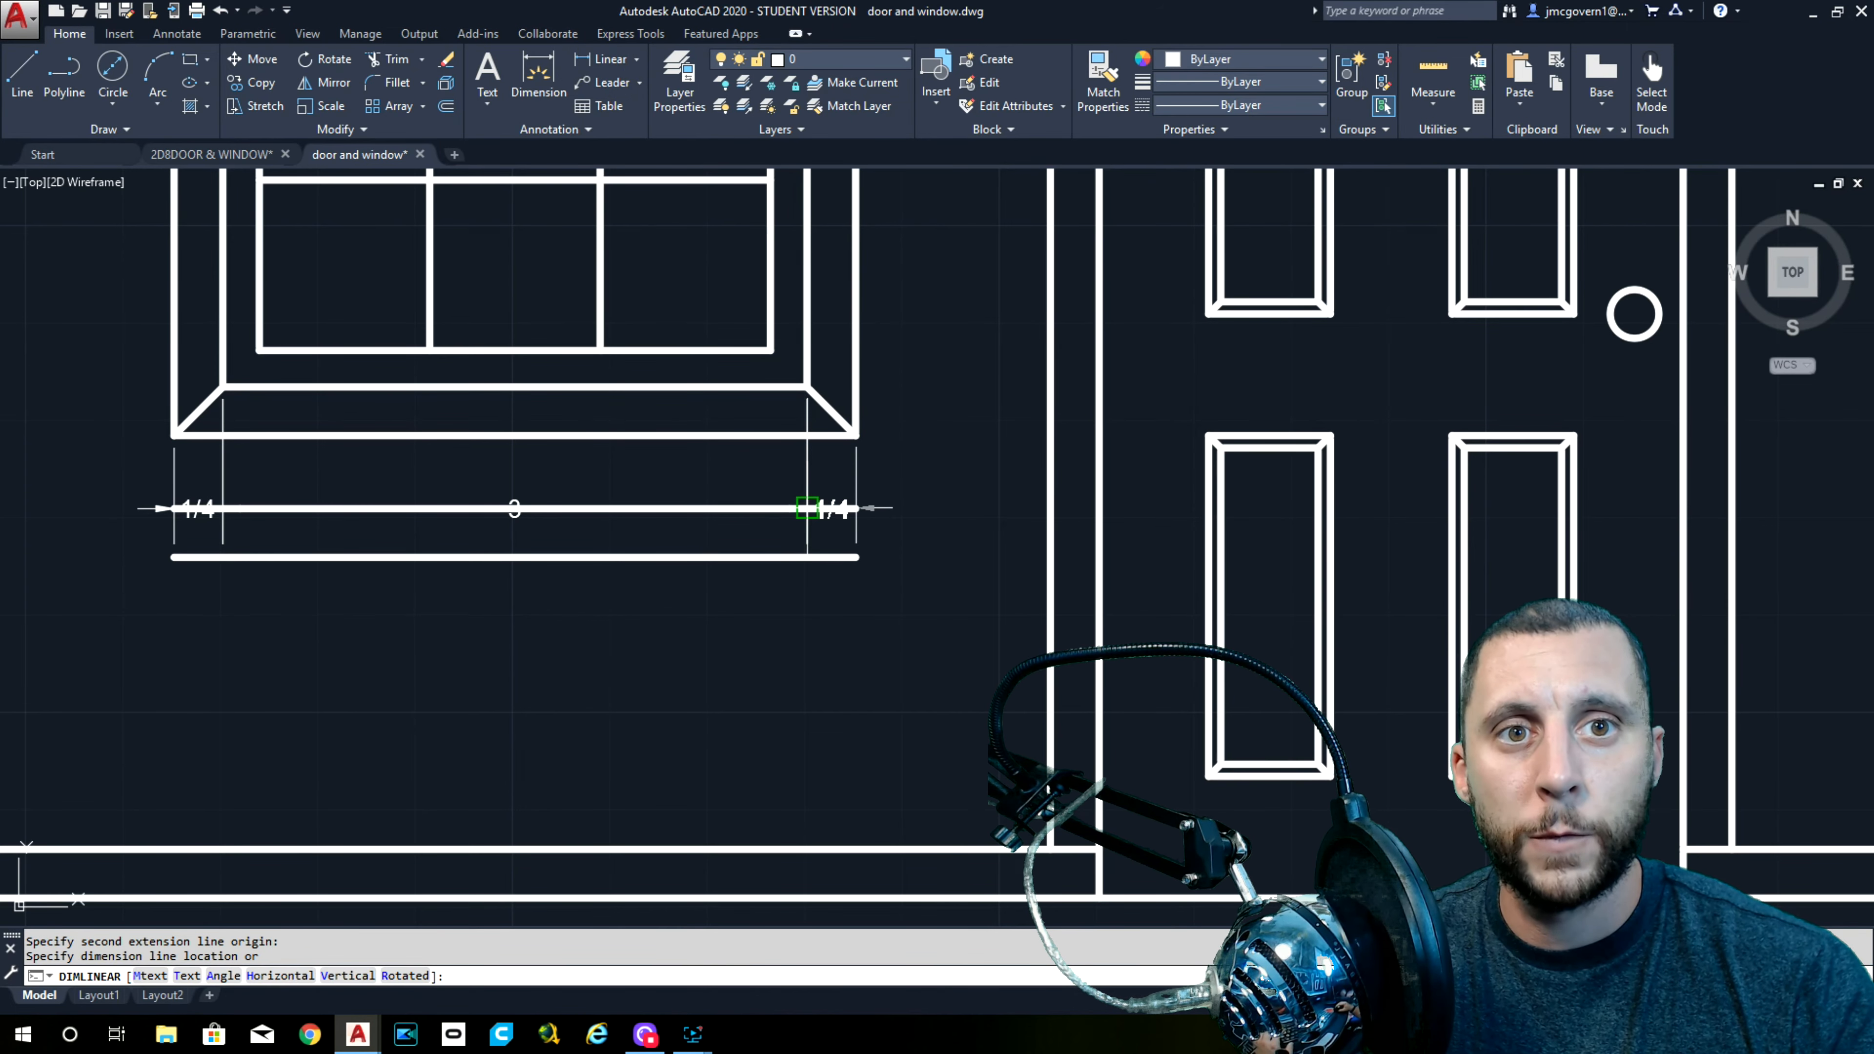
{"action": "left_click", "coordinate": [799, 509]}
Add a linear dimension for the window's overall width on the lower guide line
{"action": "key", "text": "Return"}
{"action": "left_click", "coordinate": [856, 434]}
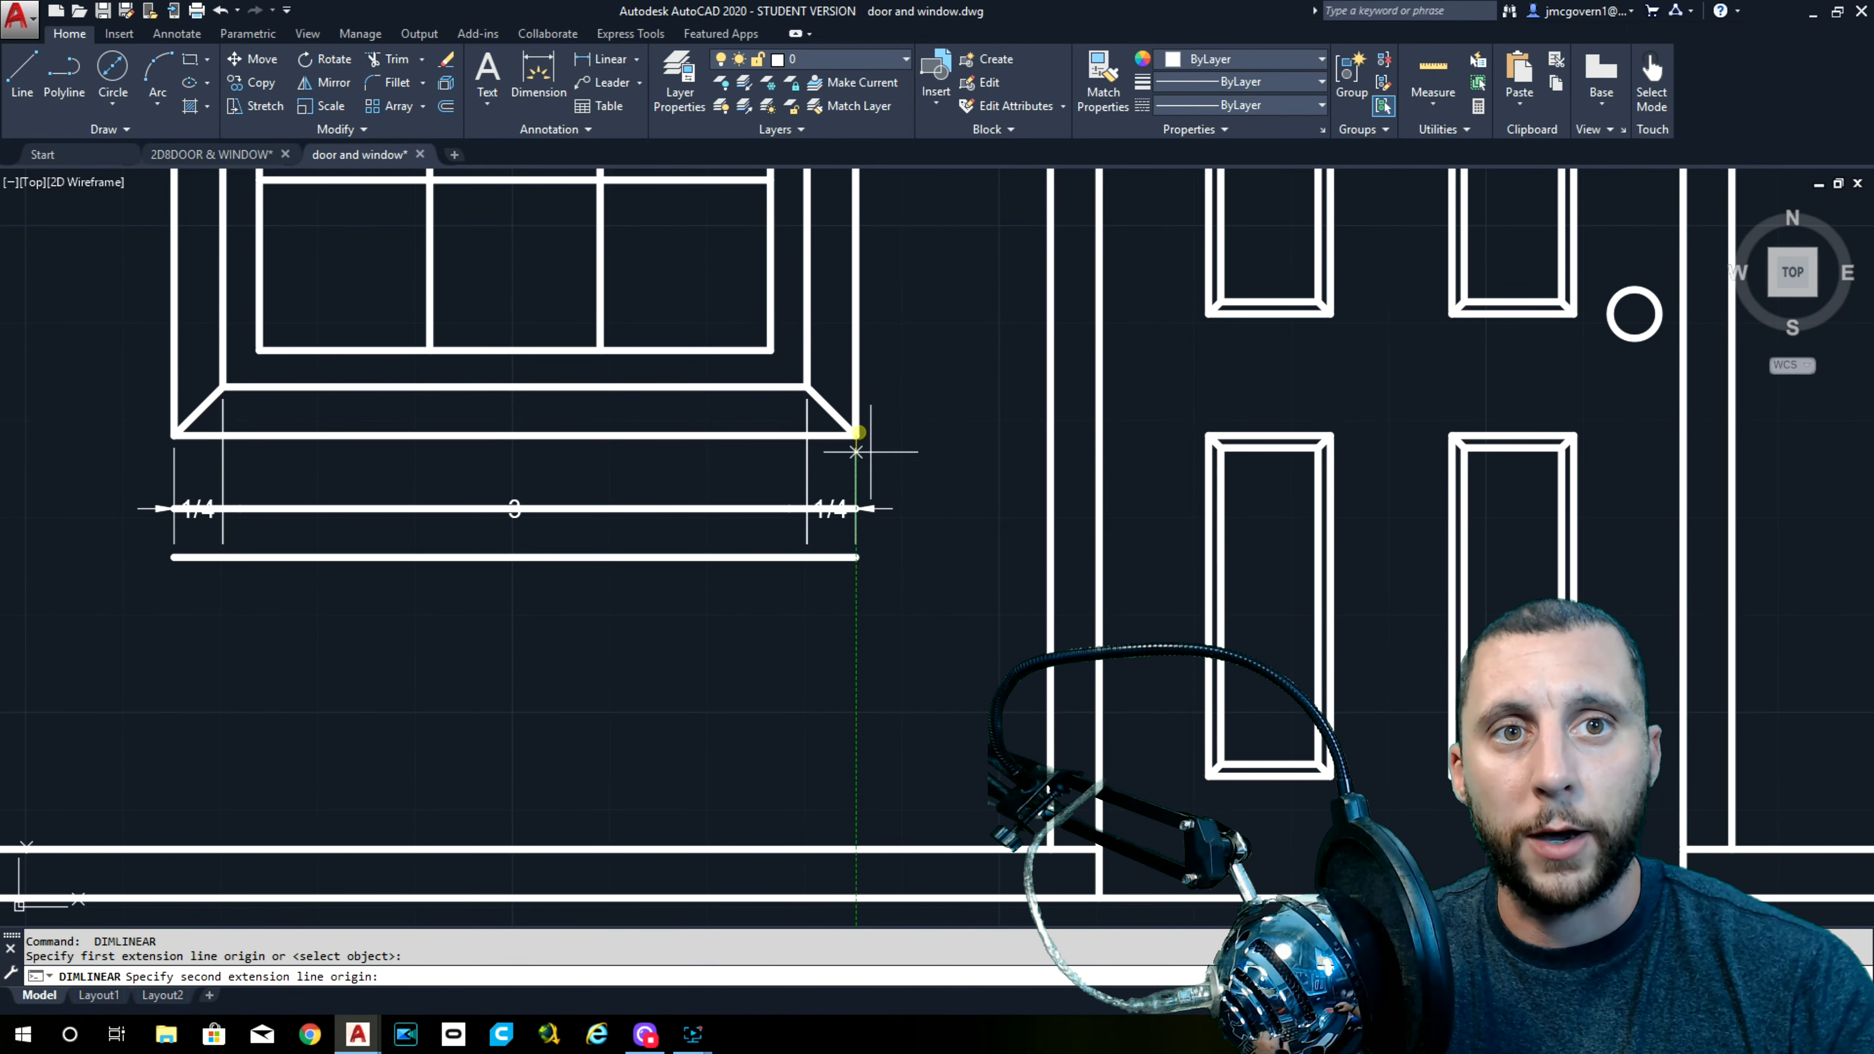
{"action": "left_click", "coordinate": [175, 434]}
{"action": "left_click", "coordinate": [171, 559]}
{"action": "key", "text": "Escape"}
Erase the two guide lines beneath the window, keeping the dimensions
{"action": "left_click", "coordinate": [151, 493]}
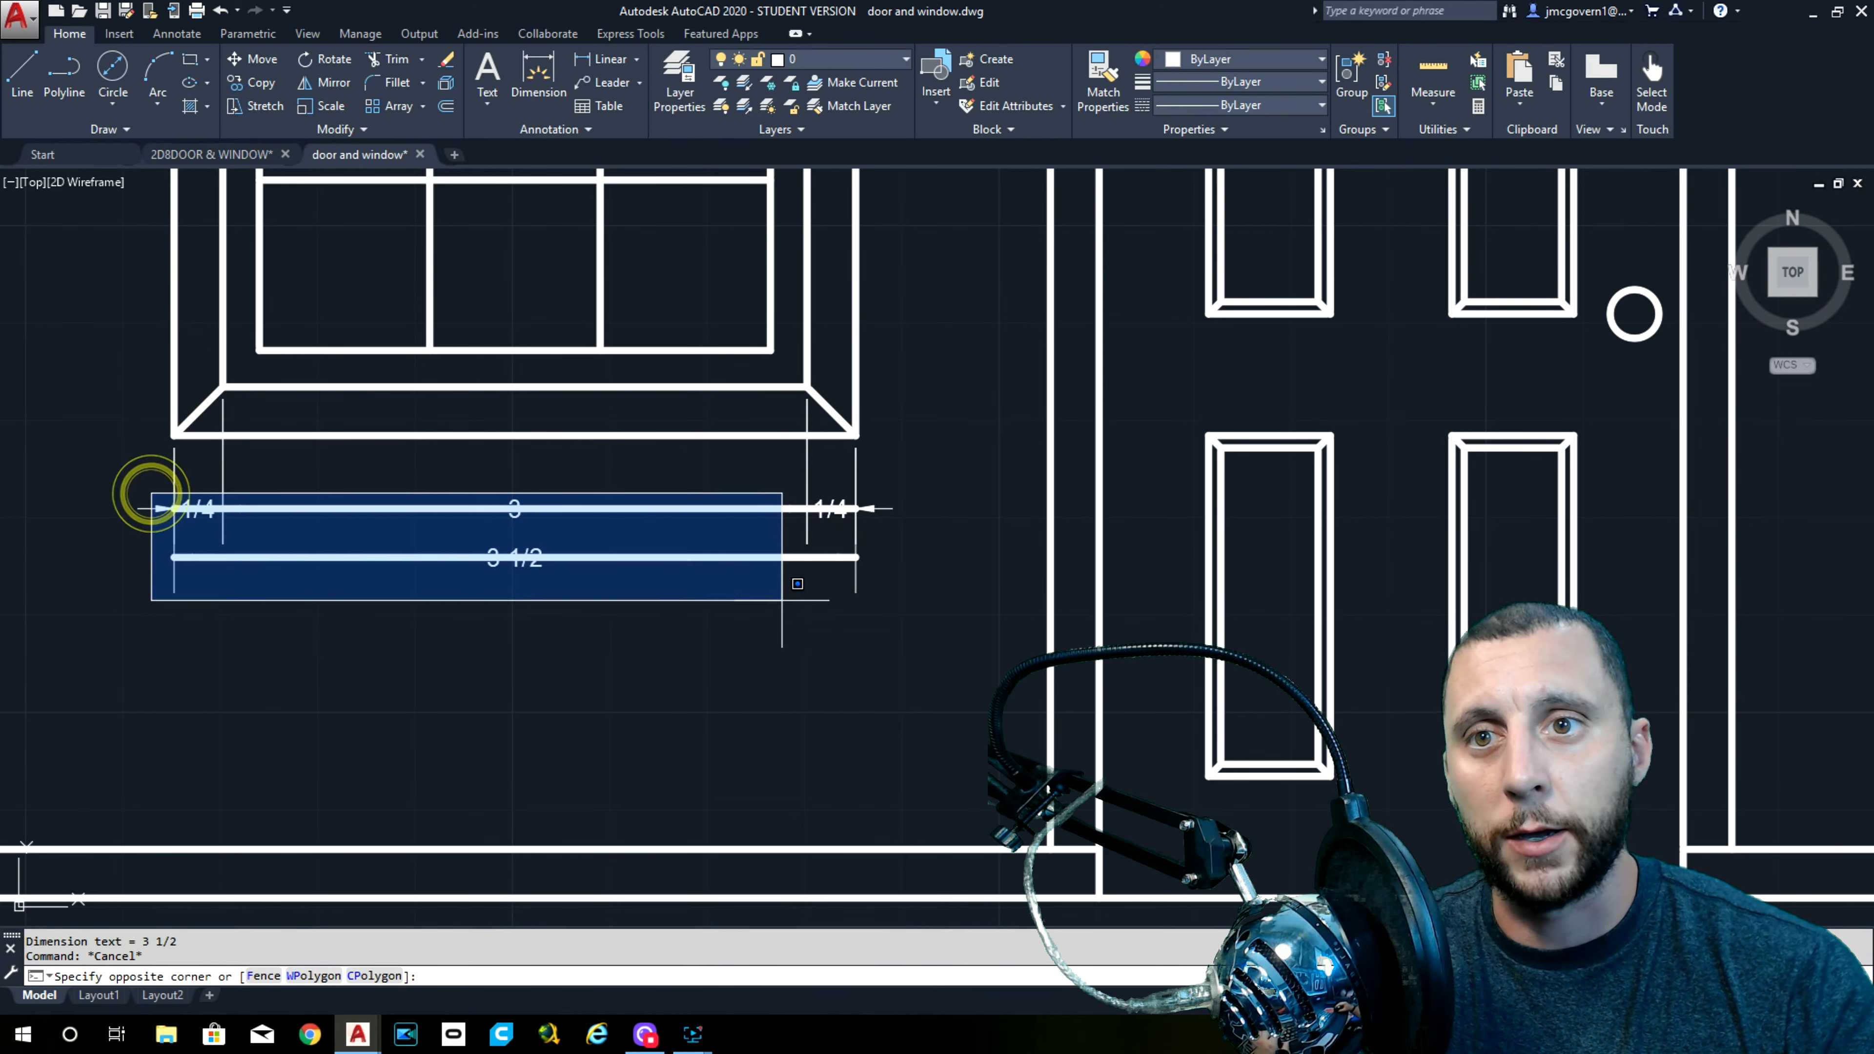
{"action": "left_click", "coordinate": [877, 590]}
{"action": "key", "text": "Delete"}
Flip the left arrowhead of the right window-frame width dimension to the inside of its extension lines
{"action": "scroll", "coordinate": [826, 510], "scroll_direction": "up", "scroll_amount": 5}
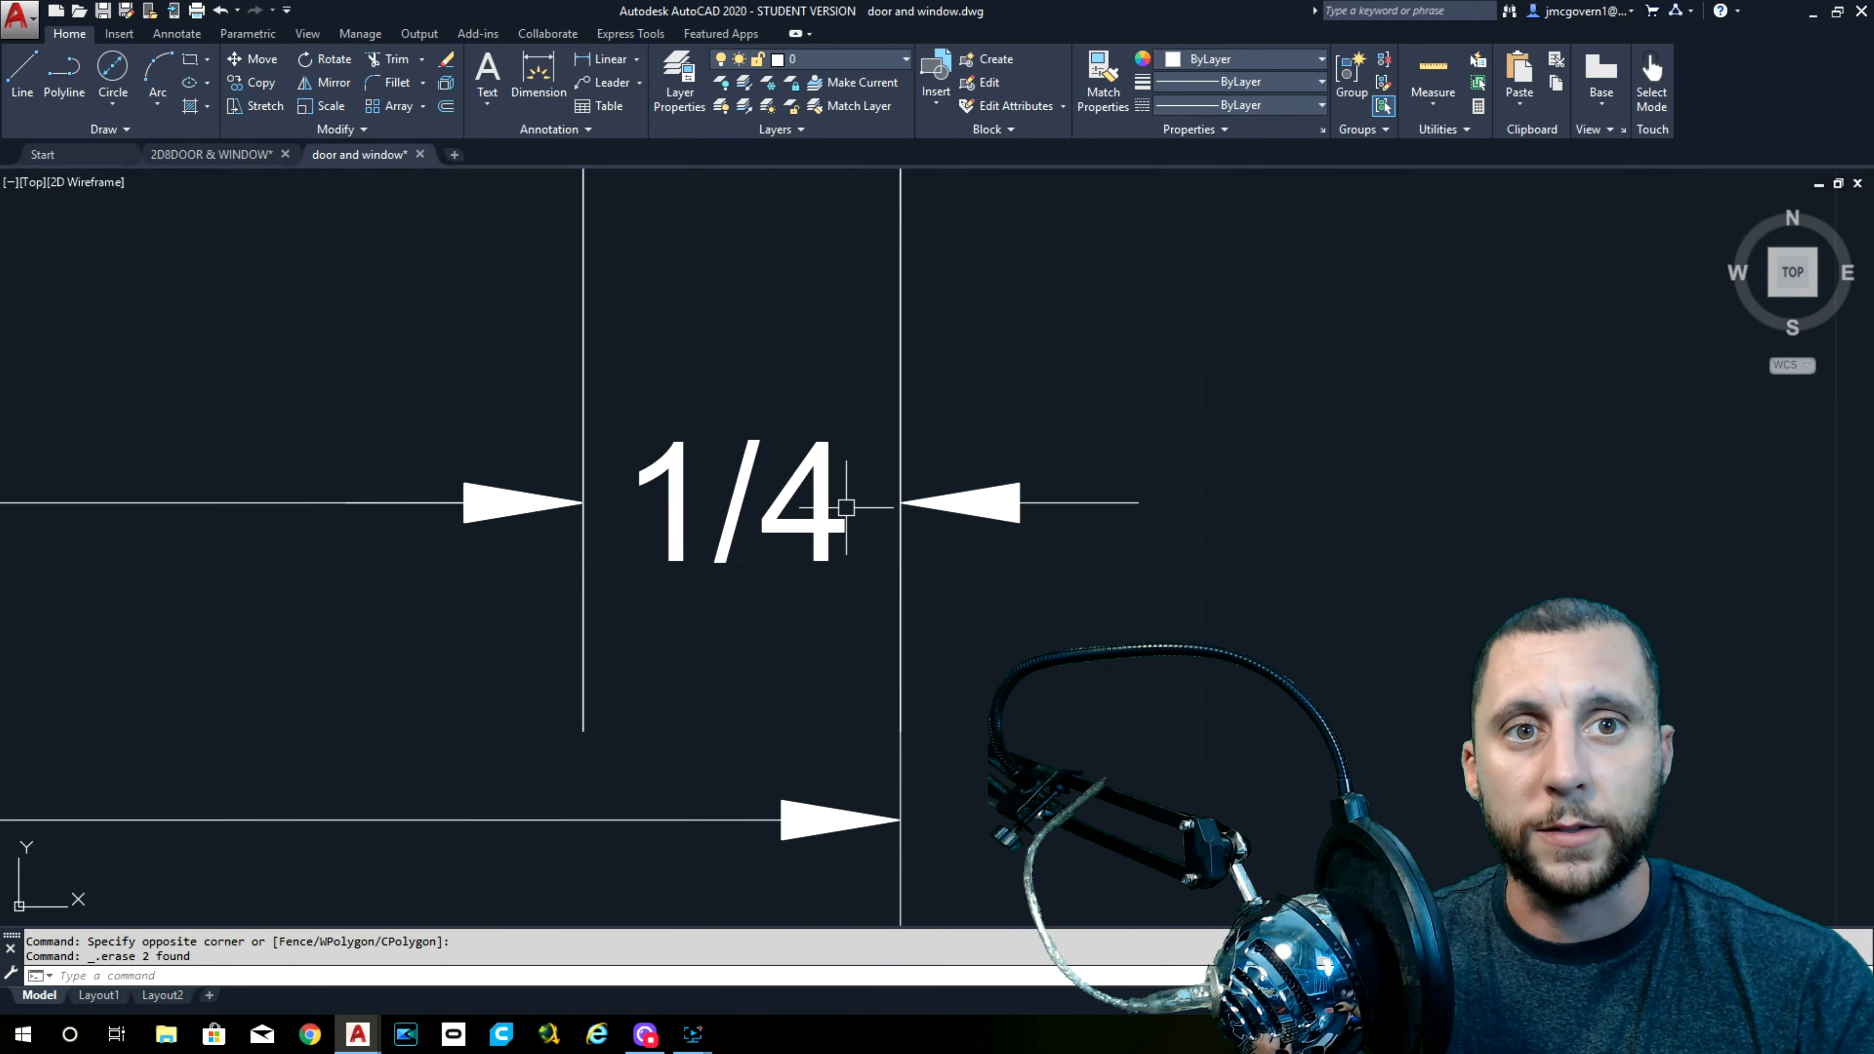
{"action": "left_click", "coordinate": [657, 450]}
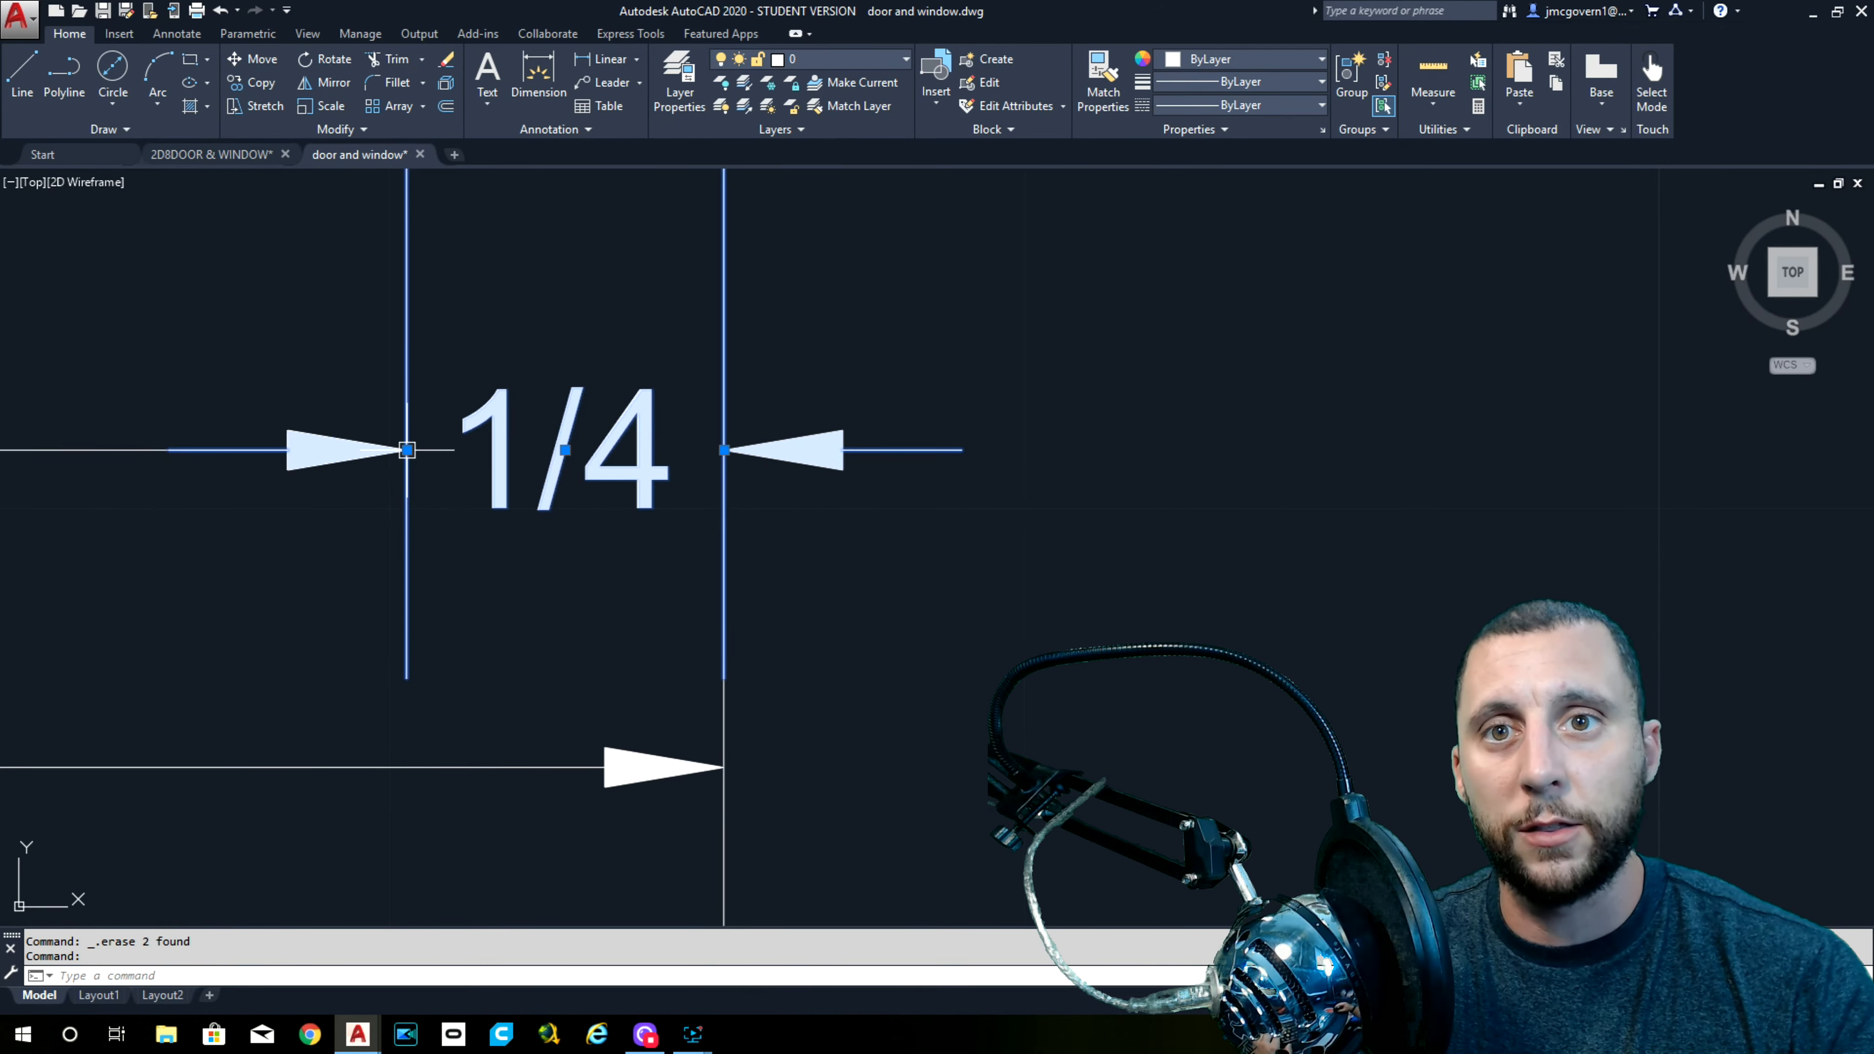
{"action": "mouse_move", "coordinate": [407, 452]}
{"action": "left_click", "coordinate": [472, 571]}
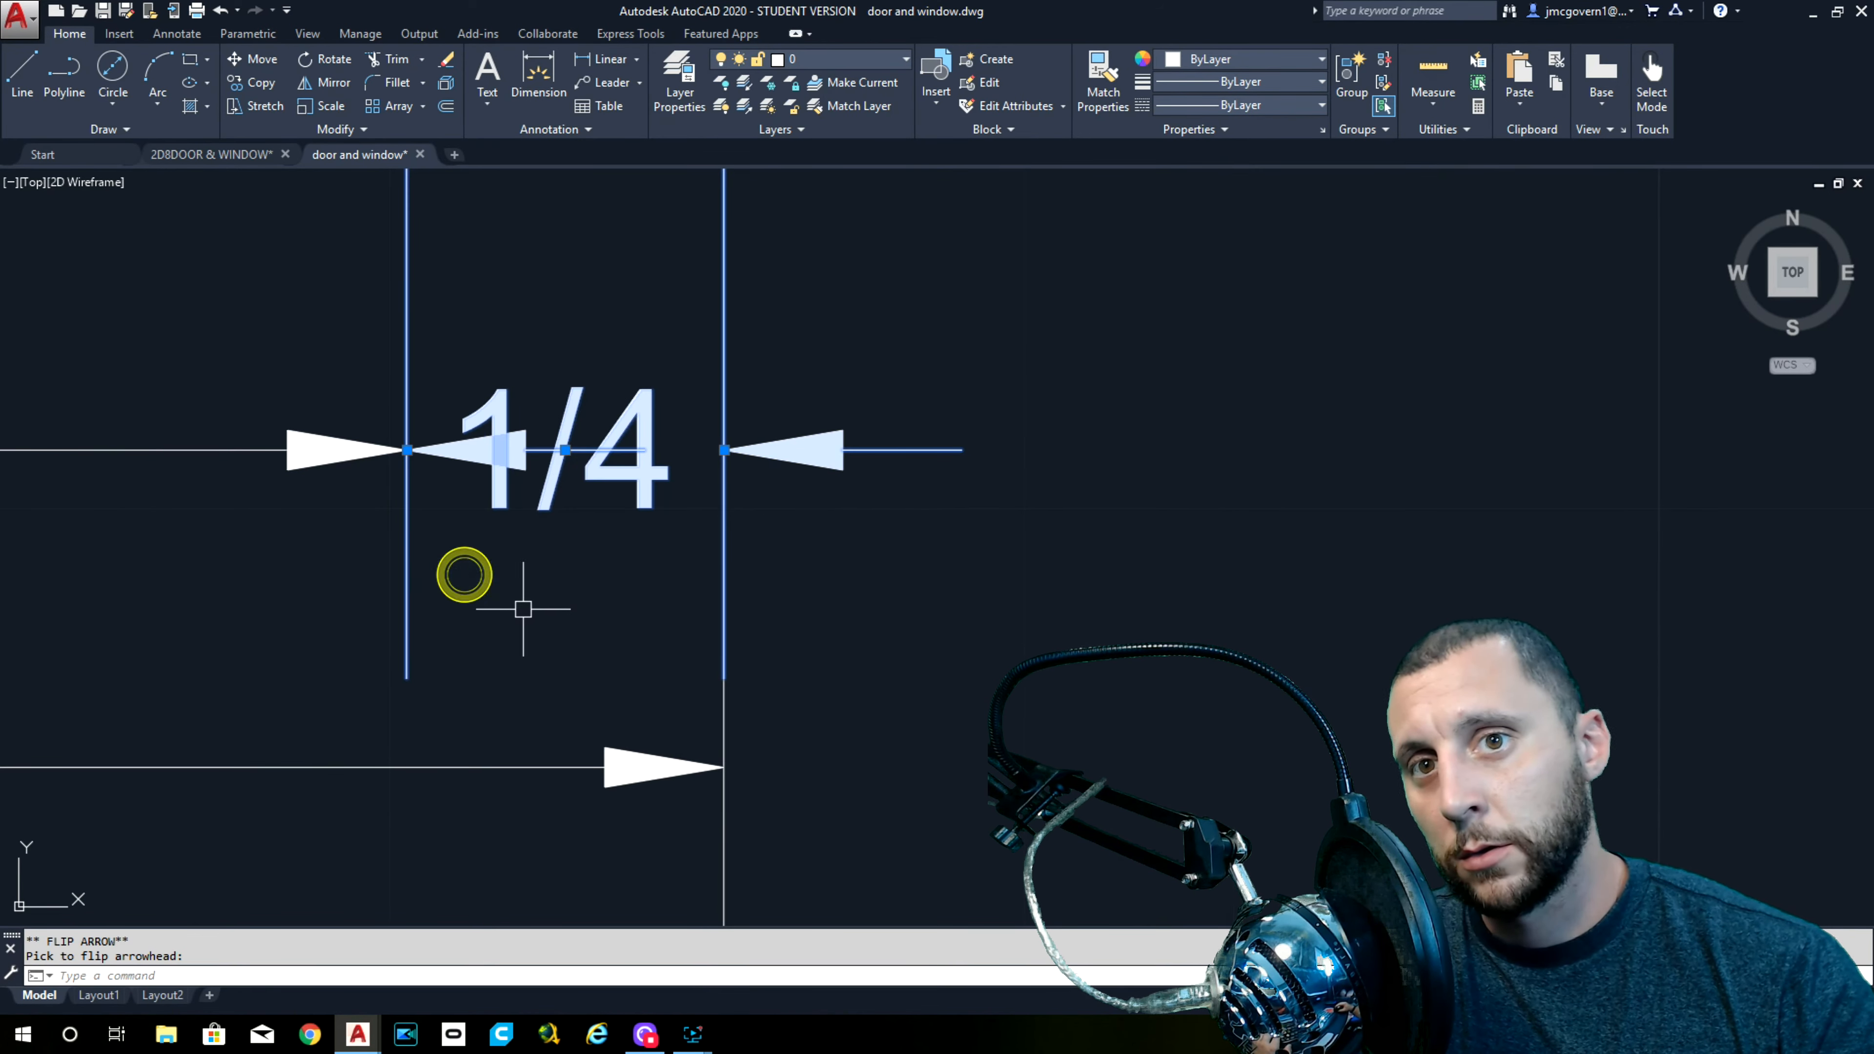
{"action": "scroll", "coordinate": [524, 606], "scroll_direction": "down", "scroll_amount": 2}
{"action": "middle_click_drag", "start_coordinate": [523, 607], "coordinate": [511, 504]}
{"action": "key", "text": "Escape"}
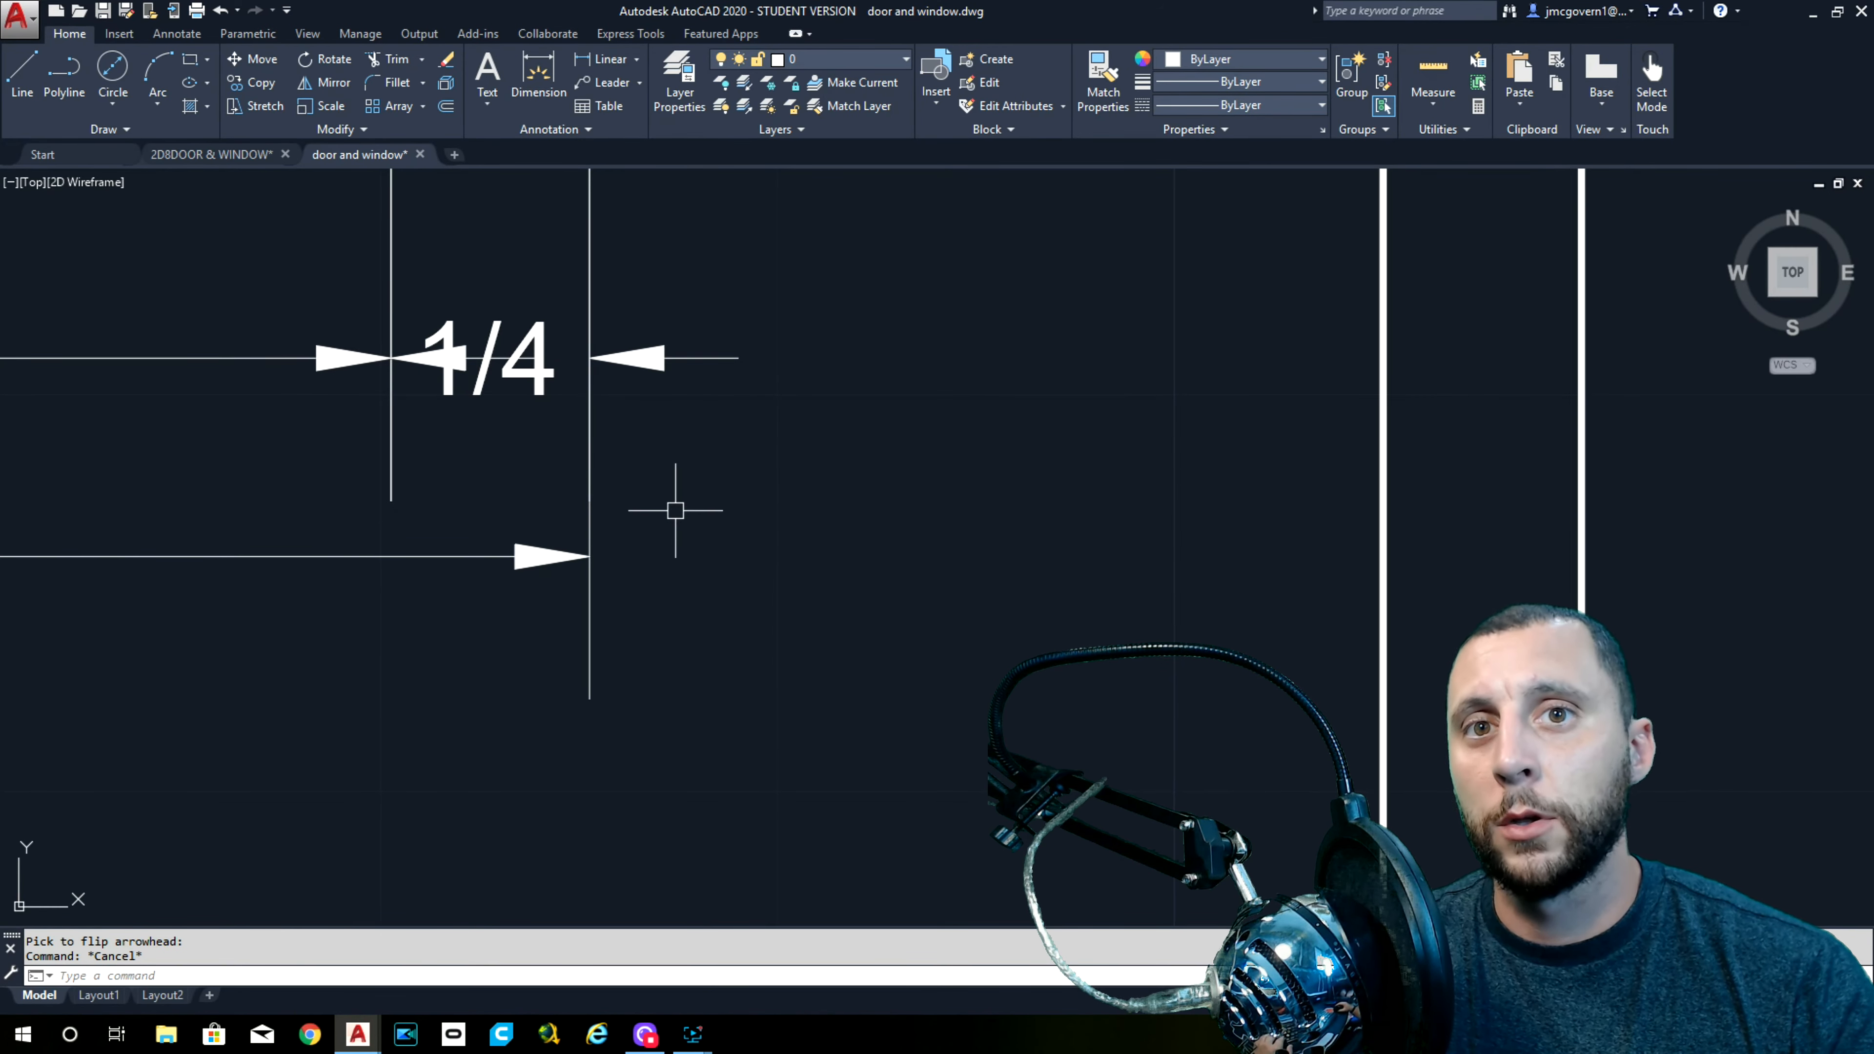
Examine the hinge and door dimensions on the reference sheet, from the top hinge to the bottom hinge
{"action": "scroll", "coordinate": [657, 493], "scroll_direction": "down", "scroll_amount": 10}
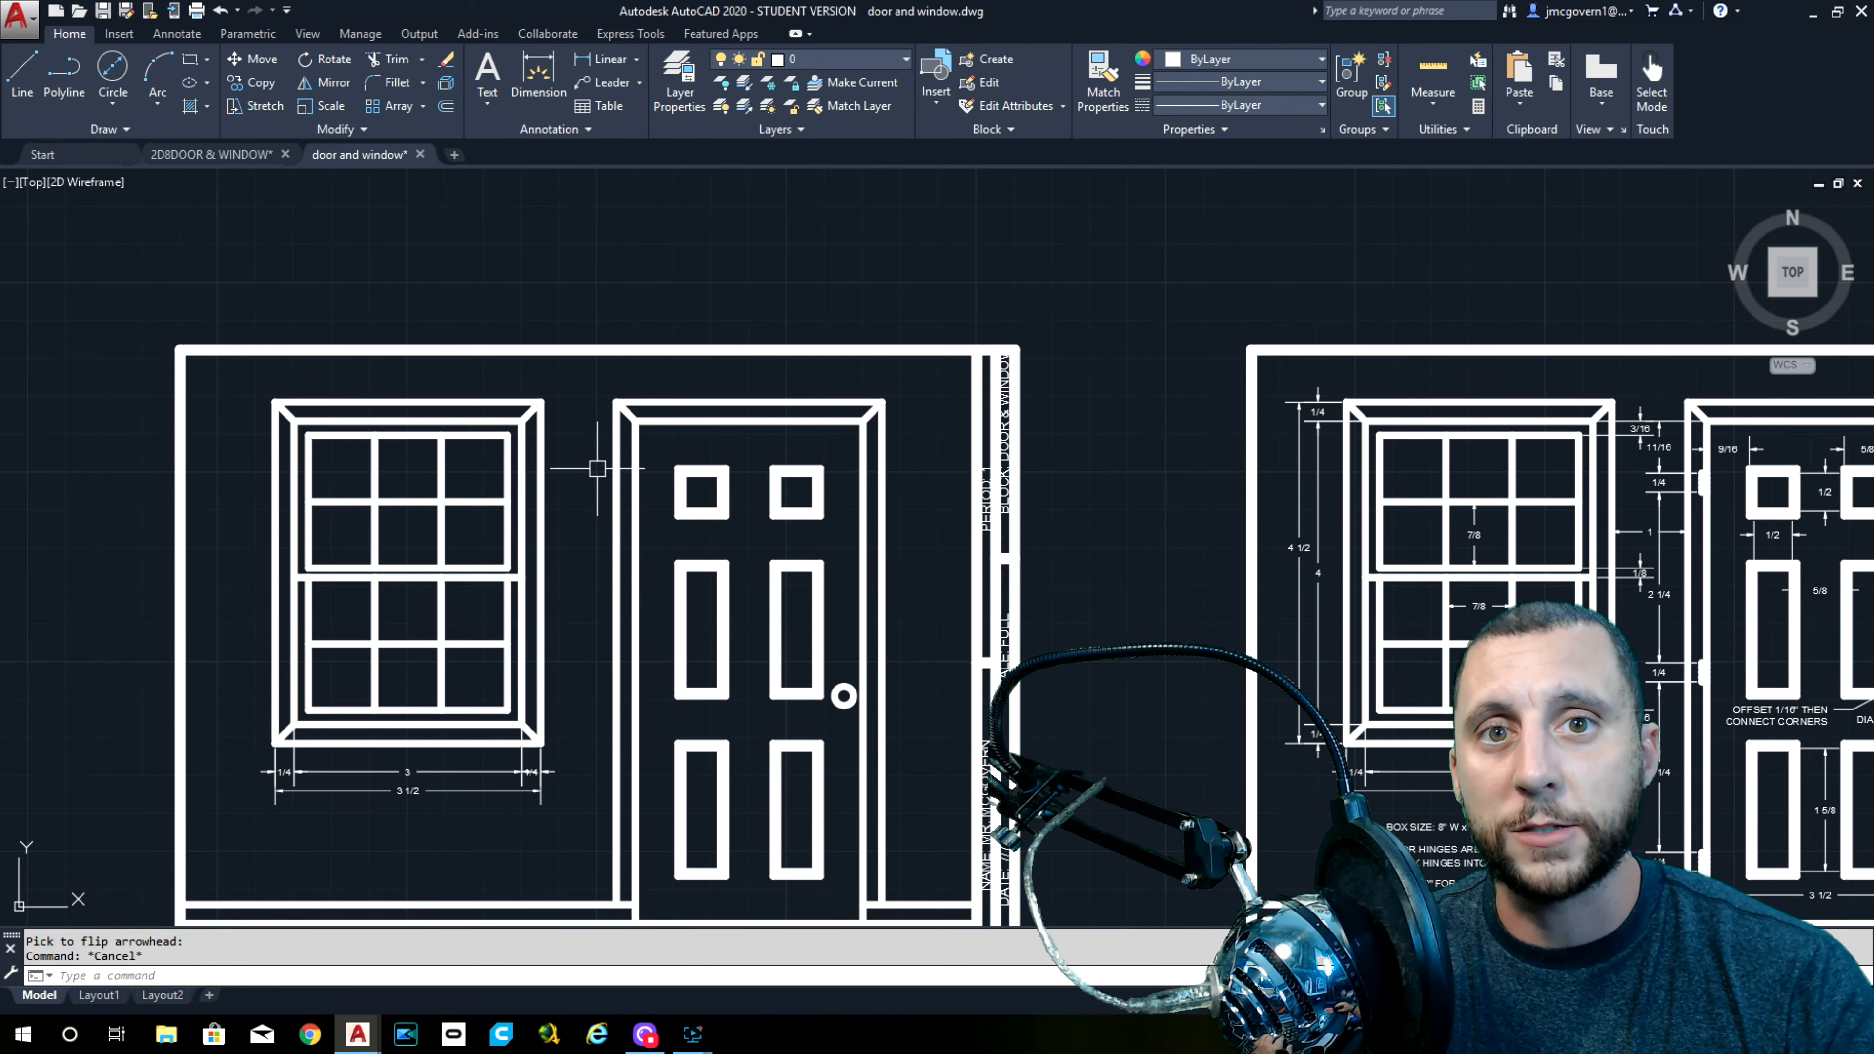
{"action": "scroll", "coordinate": [1698, 441], "scroll_direction": "up", "scroll_amount": 6}
{"action": "middle_click_drag", "start_coordinate": [1634, 476], "coordinate": [809, 435]}
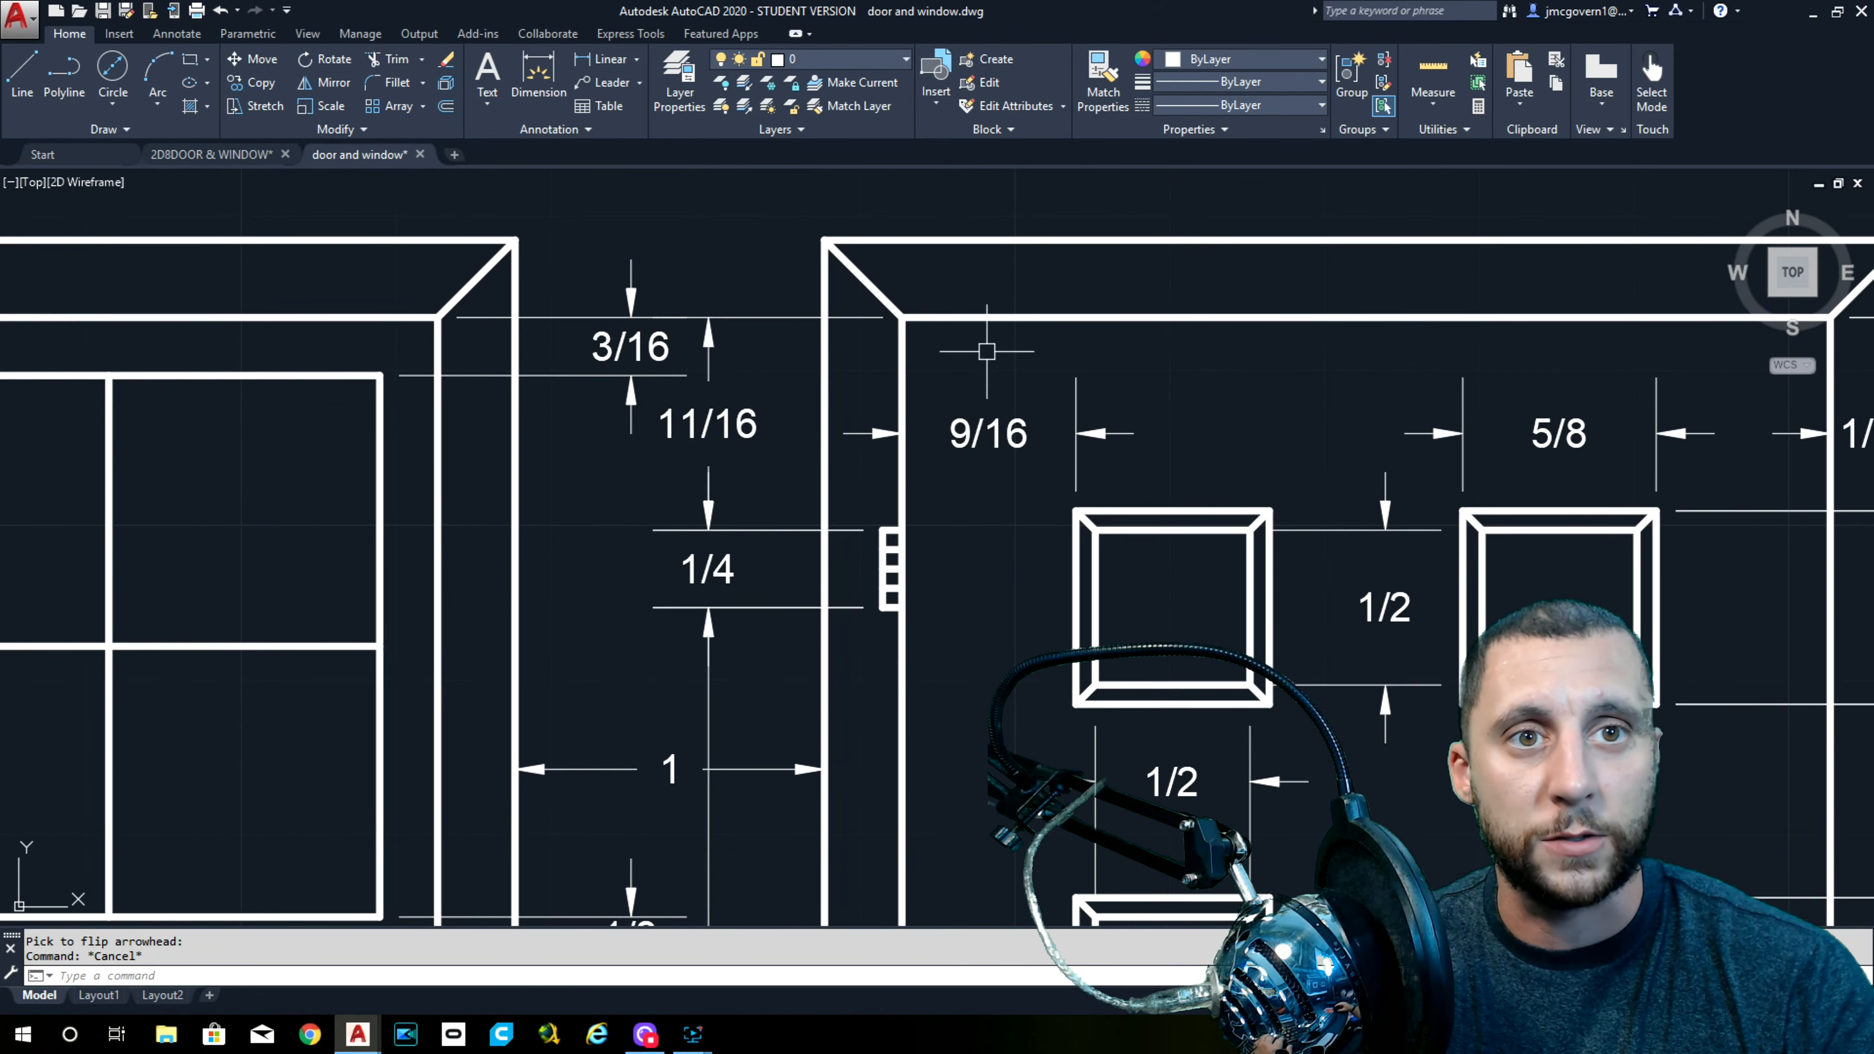
{"action": "middle_click_drag", "start_coordinate": [973, 624], "coordinate": [695, 538]}
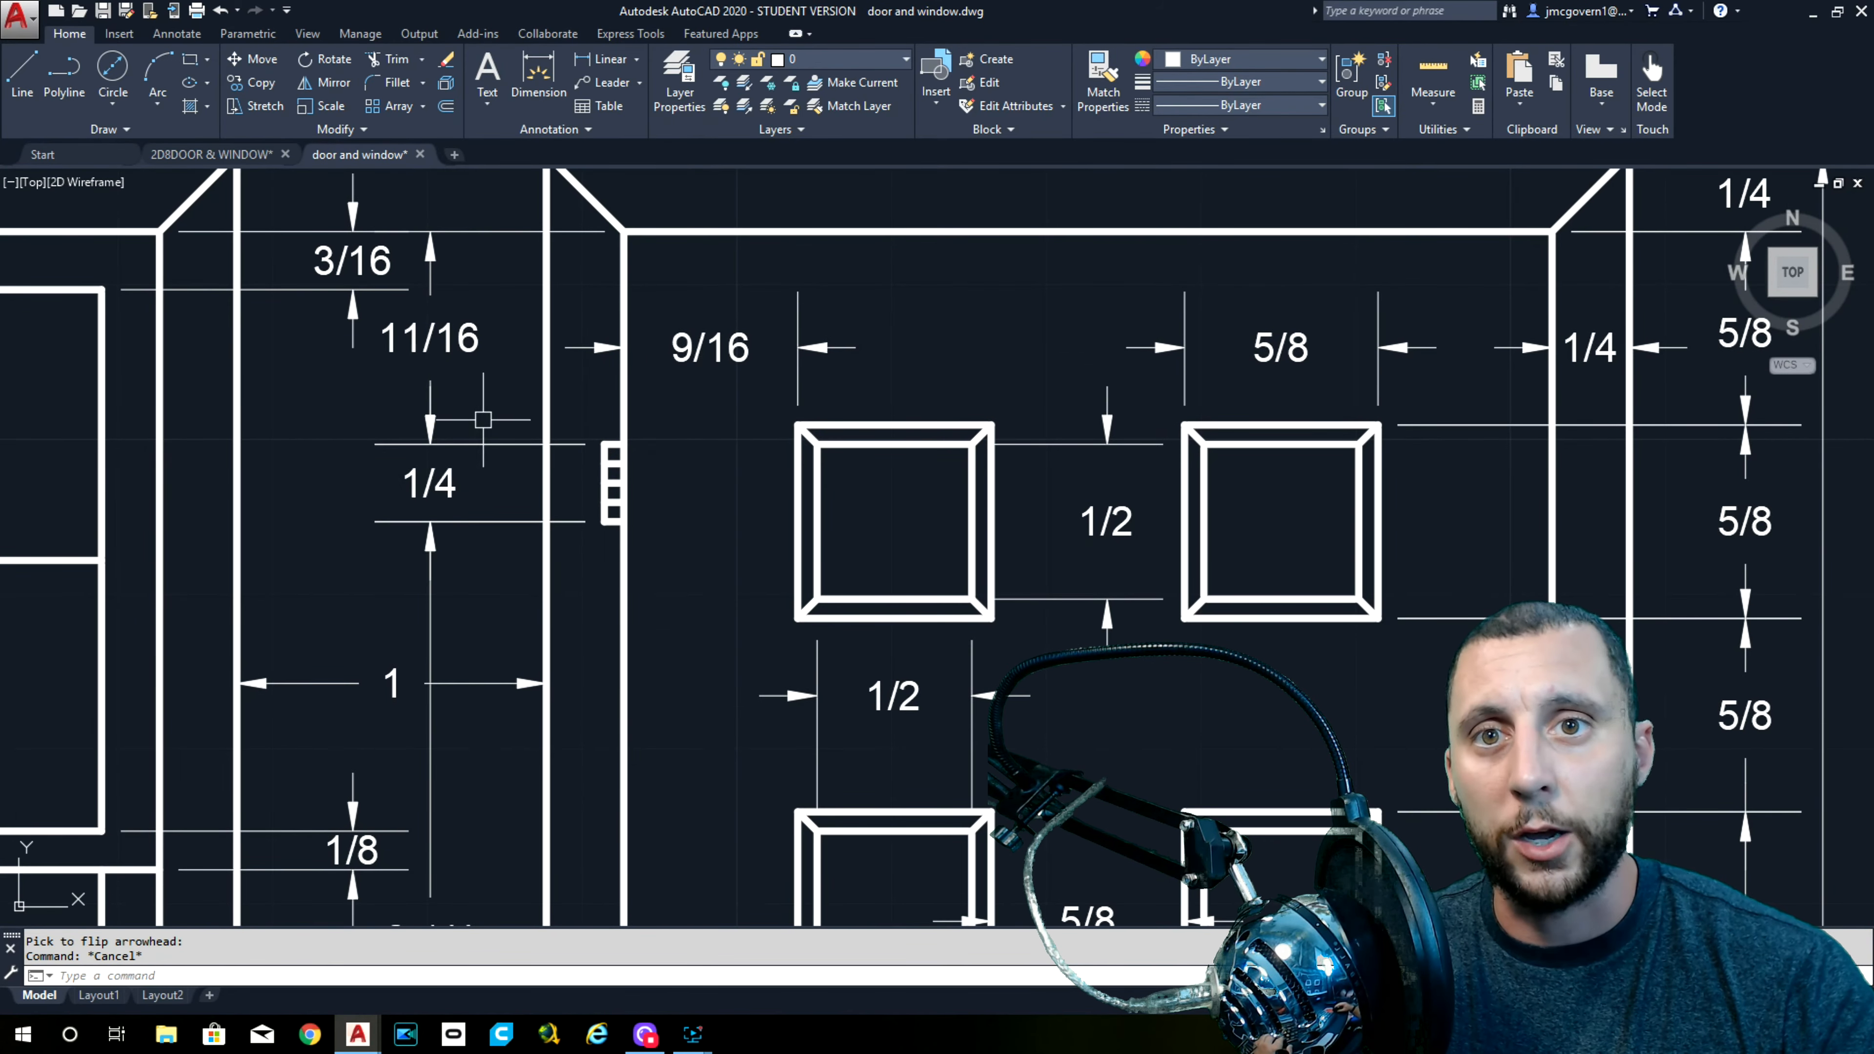
{"action": "scroll", "coordinate": [564, 418], "scroll_direction": "down", "scroll_amount": 8}
{"action": "scroll", "coordinate": [923, 535], "scroll_direction": "up", "scroll_amount": 10}
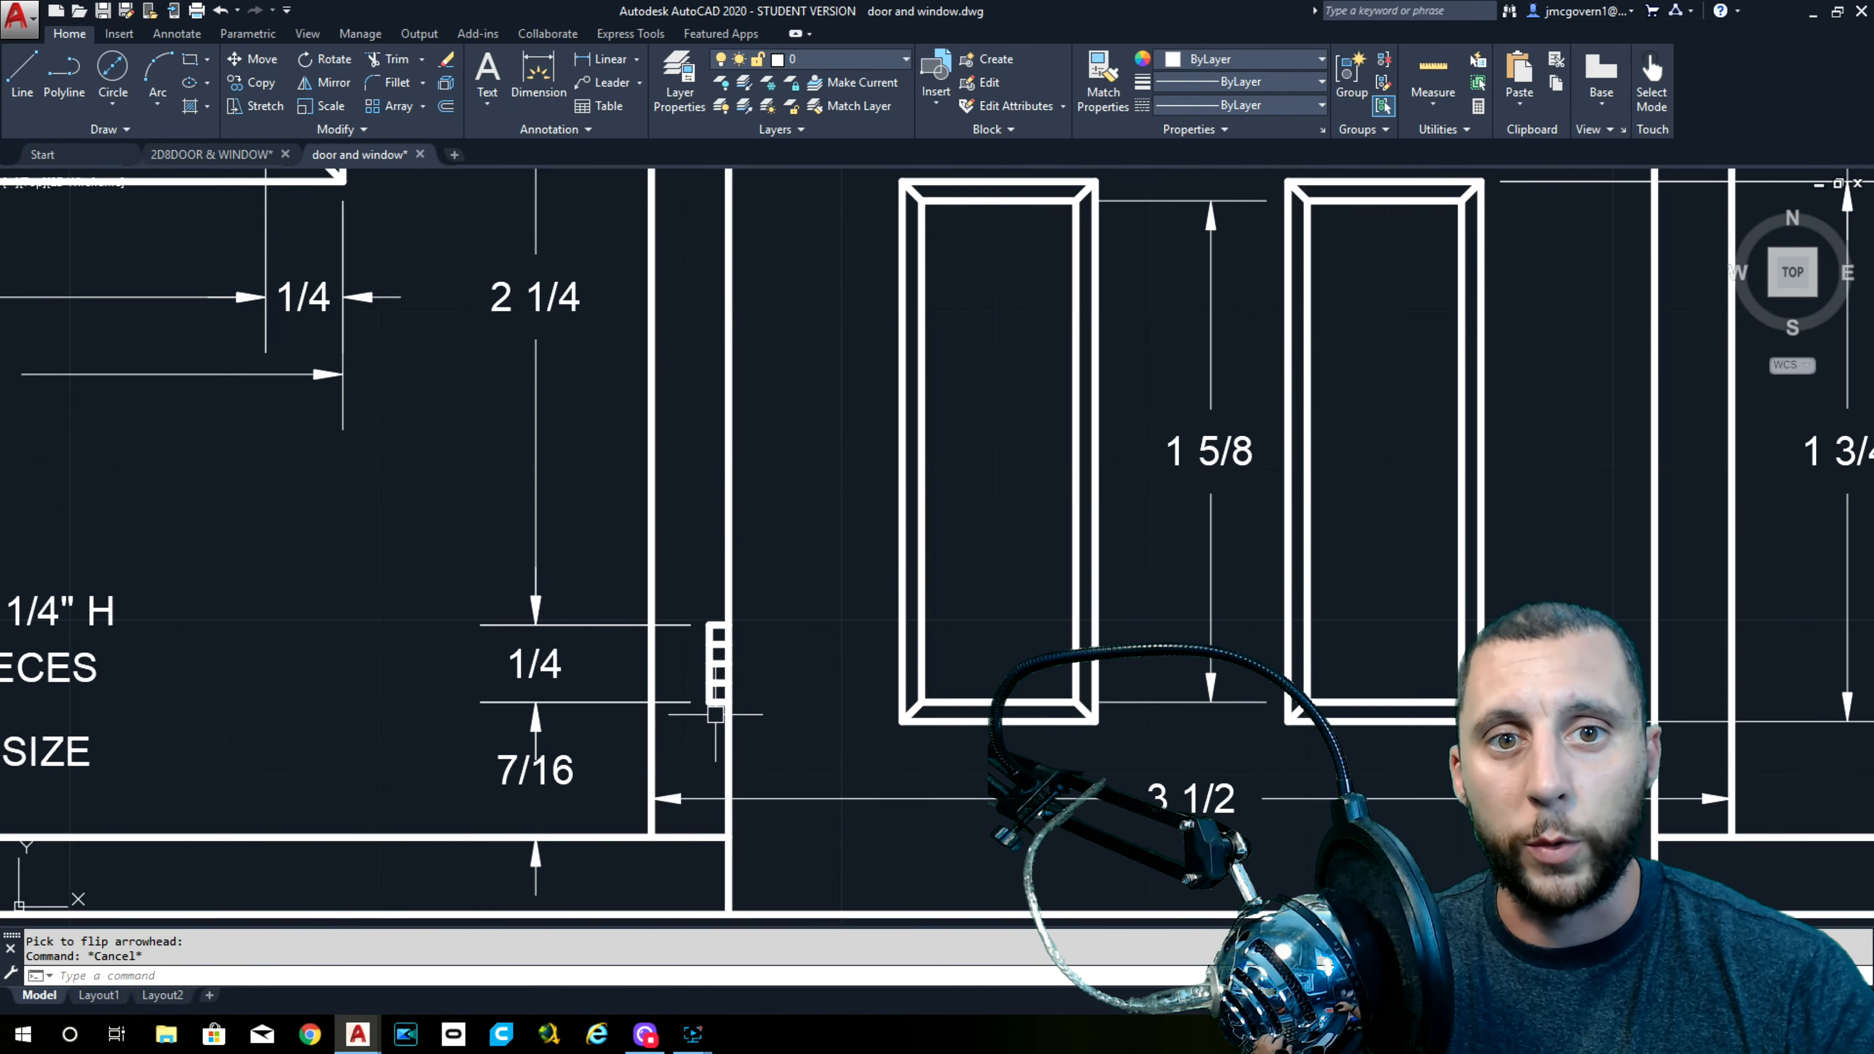
Flip the left arrowhead of the 1/4 dimension at the window frame's lower right corner to the outside of its extension lines
{"action": "scroll", "coordinate": [764, 682], "scroll_direction": "down", "scroll_amount": 5}
{"action": "middle_click_drag", "start_coordinate": [453, 683], "coordinate": [1164, 618]}
{"action": "middle_click_drag", "start_coordinate": [602, 609], "coordinate": [1449, 585]}
{"action": "middle_click_drag", "start_coordinate": [800, 615], "coordinate": [1100, 588]}
{"action": "scroll", "coordinate": [756, 424], "scroll_direction": "up", "scroll_amount": 12}
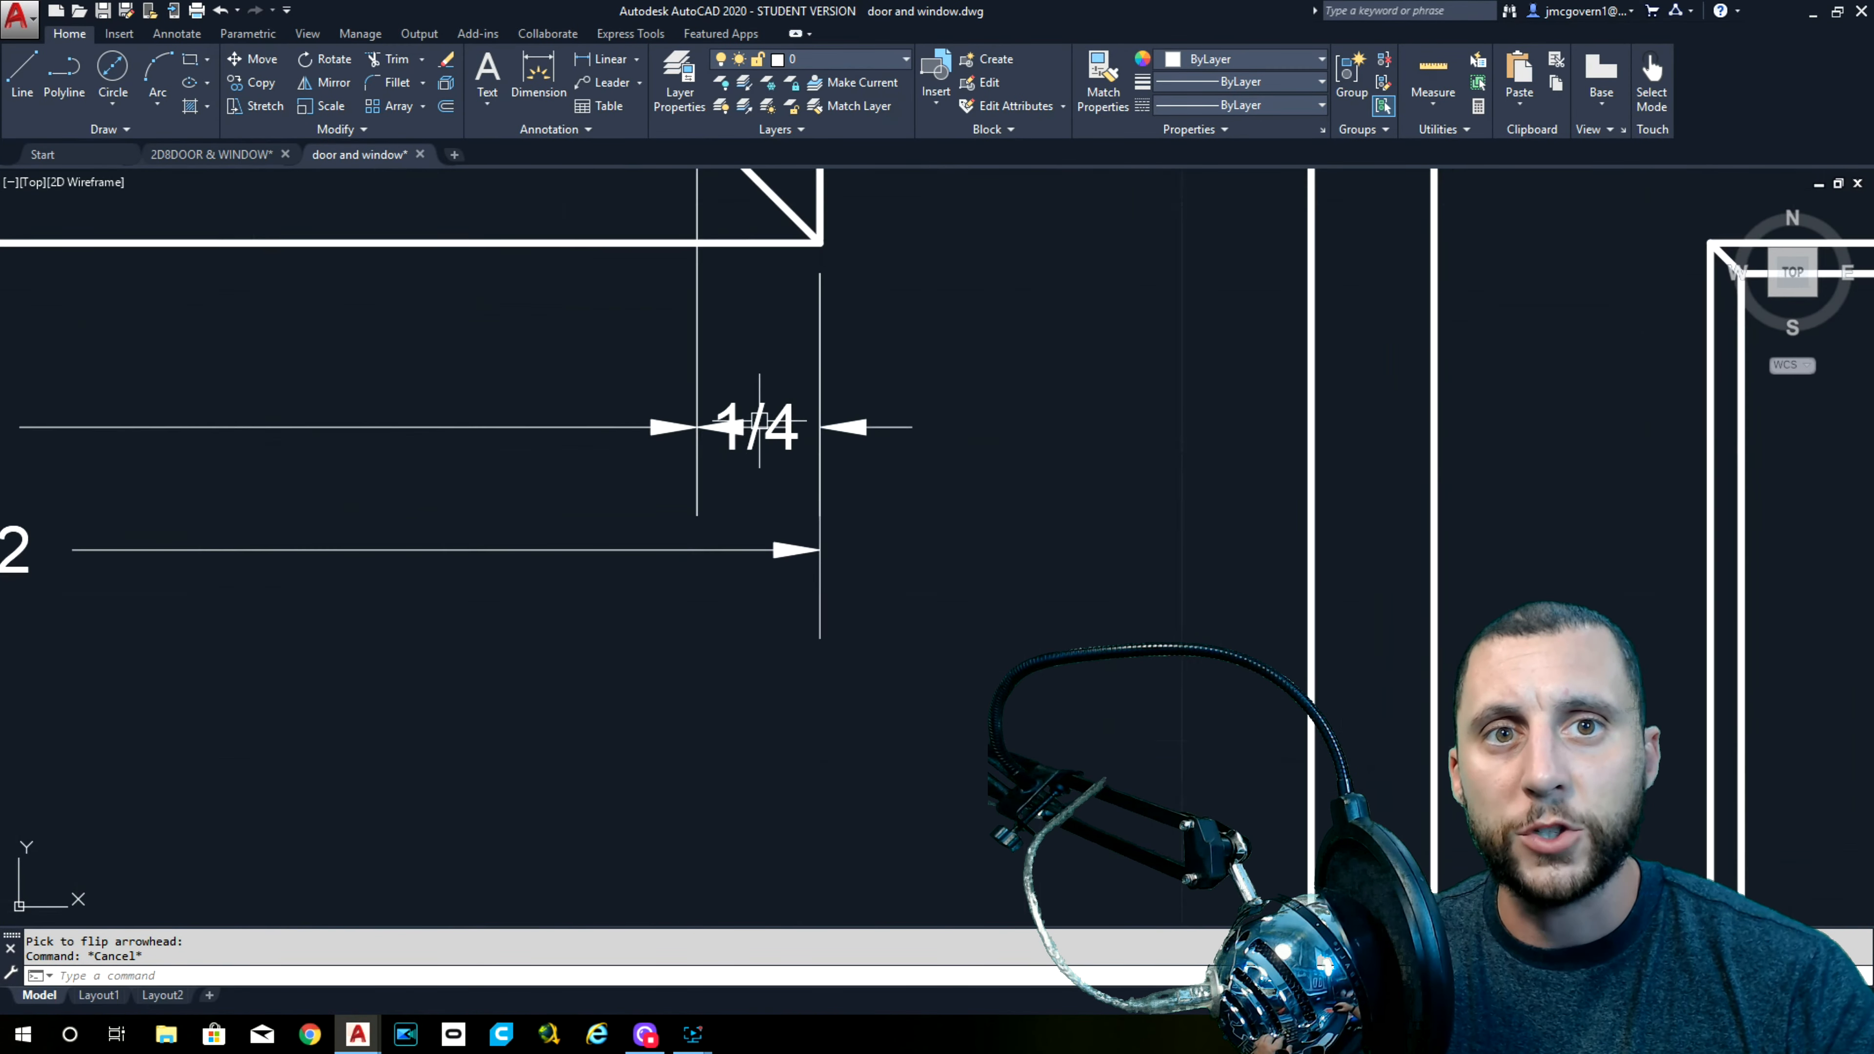
{"action": "middle_click_drag", "start_coordinate": [755, 423], "coordinate": [547, 395]}
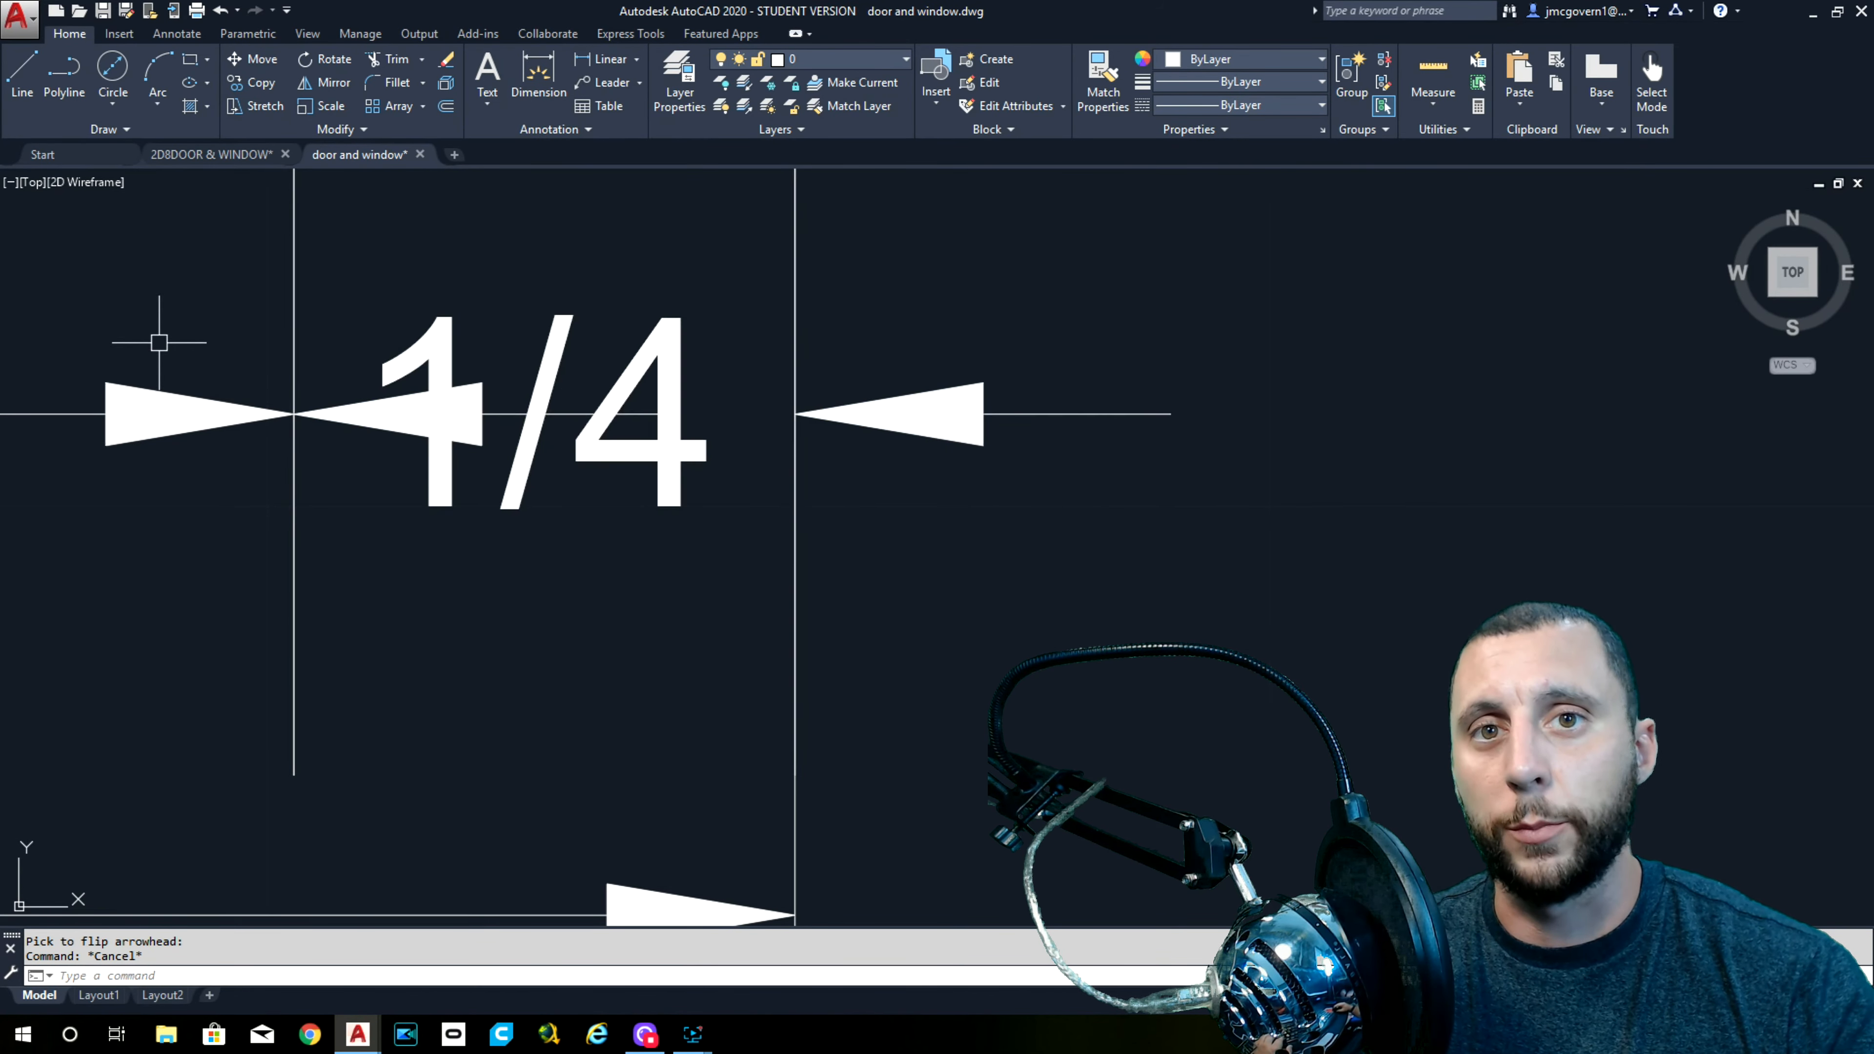
{"action": "left_click", "coordinate": [559, 337]}
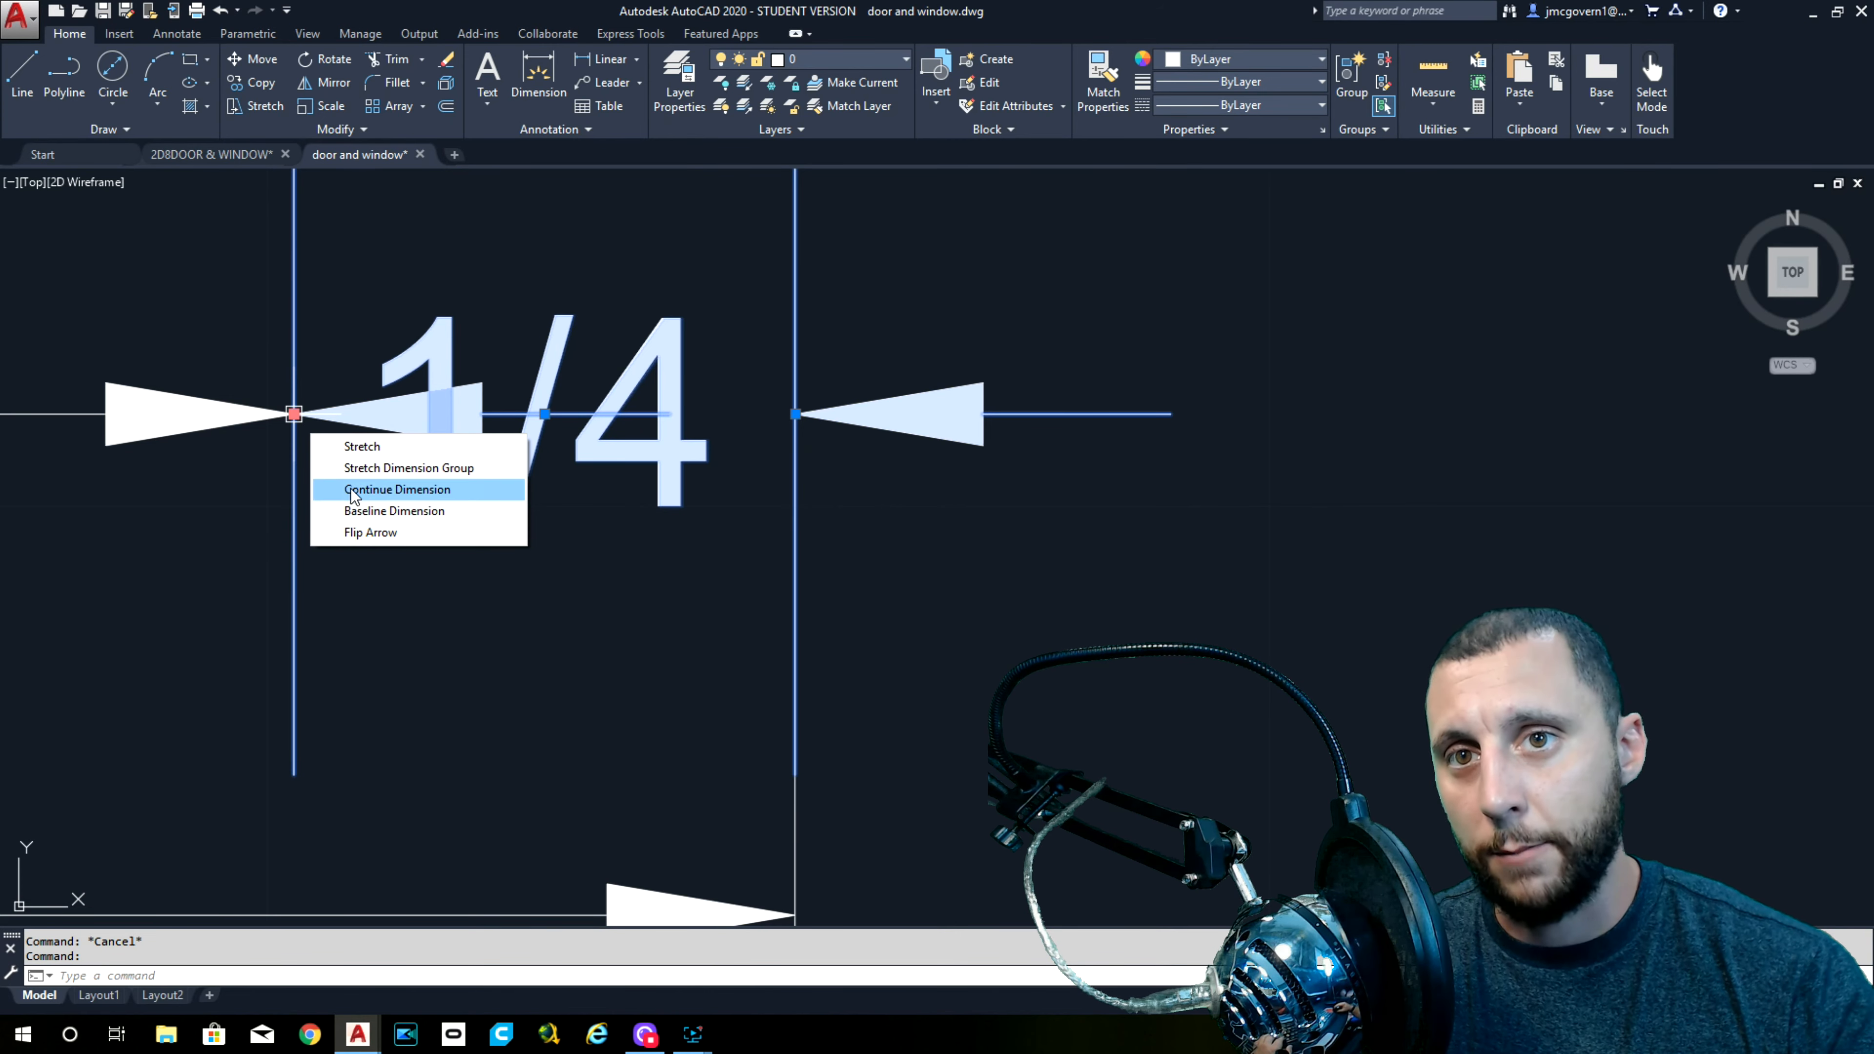
{"action": "left_click", "coordinate": [367, 532]}
{"action": "scroll", "coordinate": [452, 641], "scroll_direction": "down", "scroll_amount": 5}
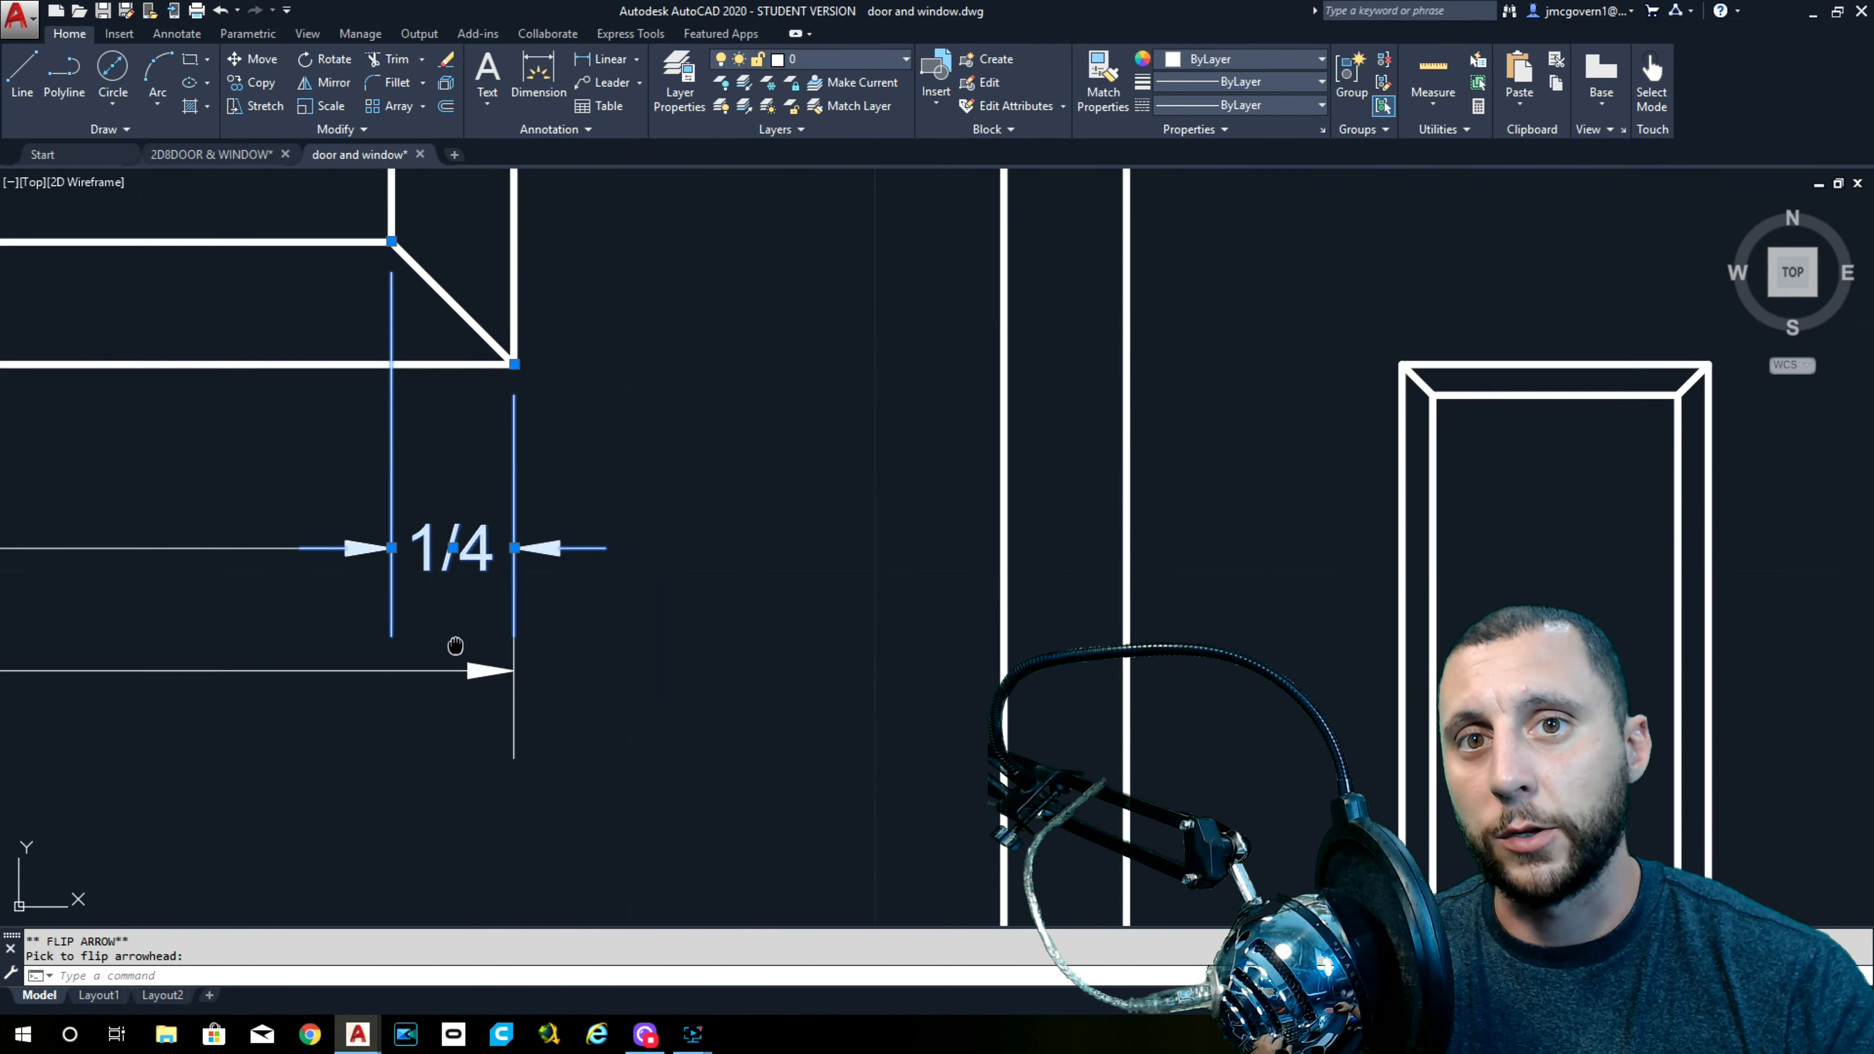
{"action": "mouse_move", "coordinate": [479, 512]}
{"action": "middle_mouse_down"}
{"action": "mouse_move", "coordinate": [649, 481]}
{"action": "mouse_move", "coordinate": [736, 494]}
{"action": "middle_mouse_up"}
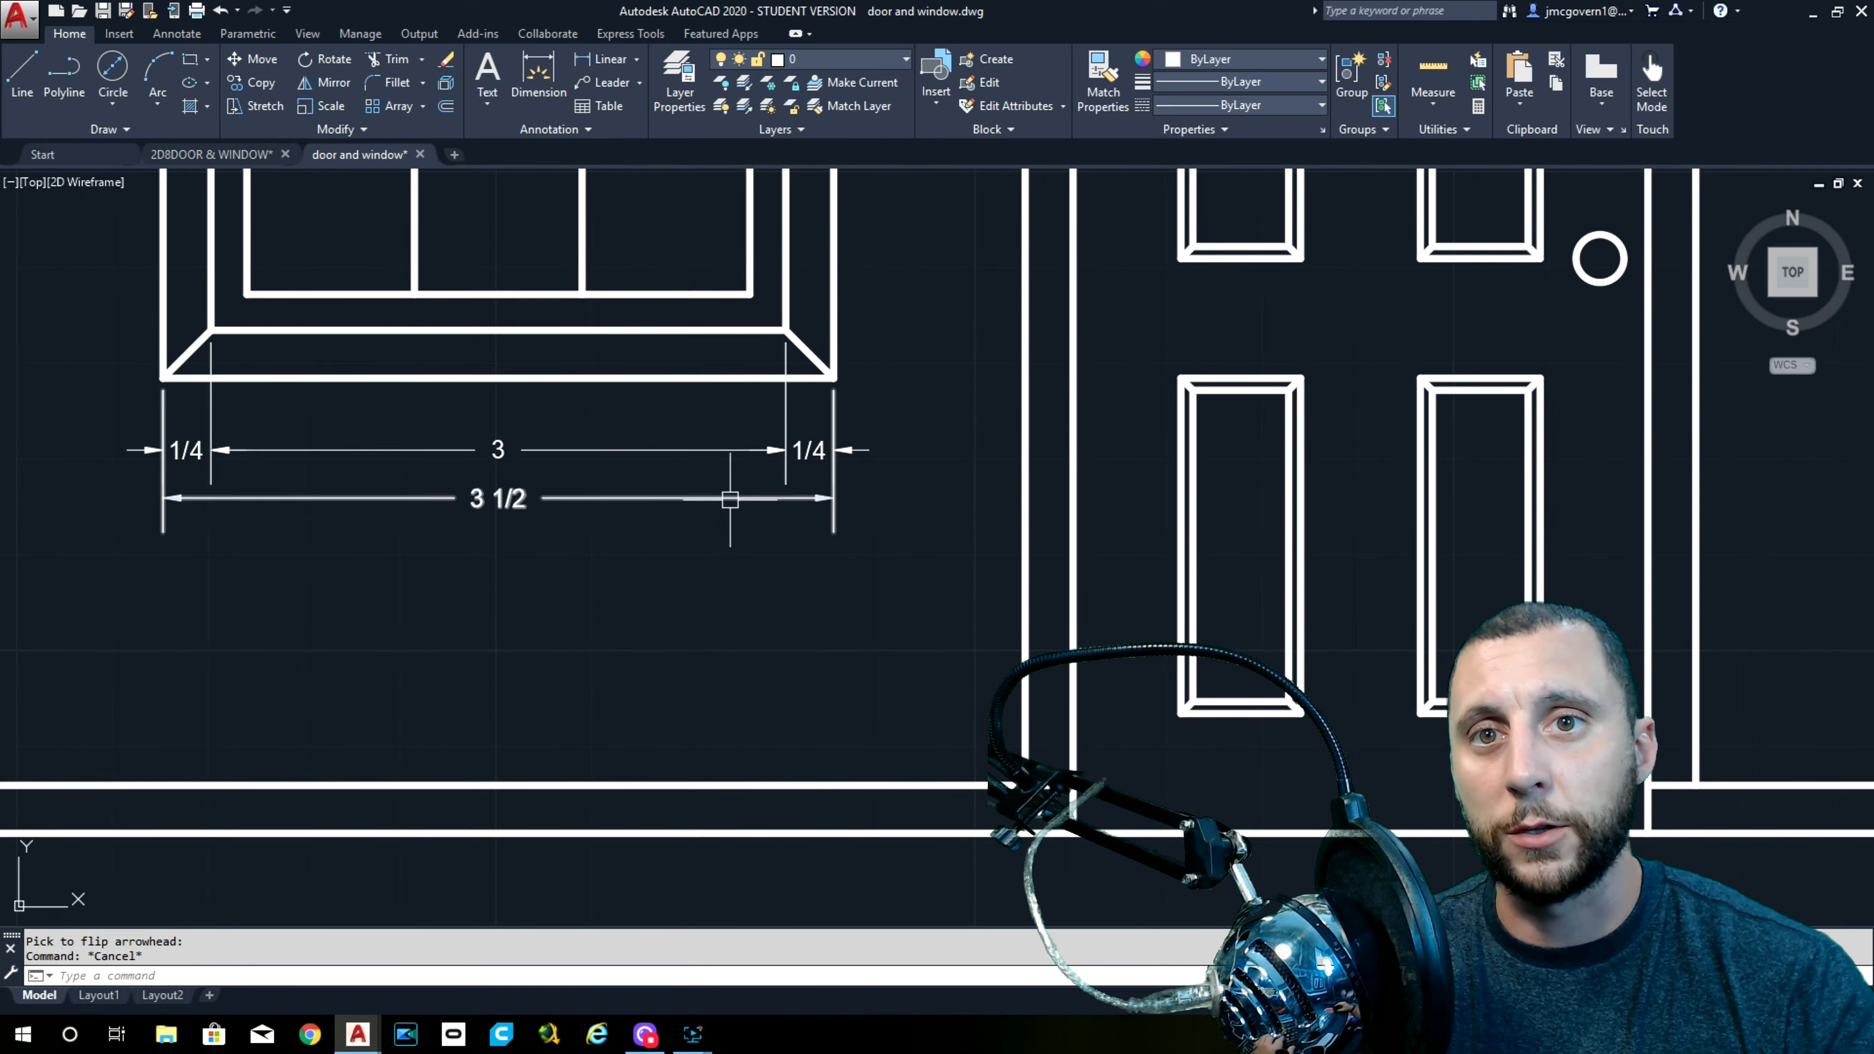
Shift the text of the window's 3-inch inner width dimension to the right so it is staggered from the overall width text
{"action": "scroll", "coordinate": [523, 469], "scroll_direction": "up", "scroll_amount": 4}
{"action": "middle_click_drag", "start_coordinate": [504, 468], "coordinate": [319, 412]}
{"action": "left_click", "coordinate": [322, 405]}
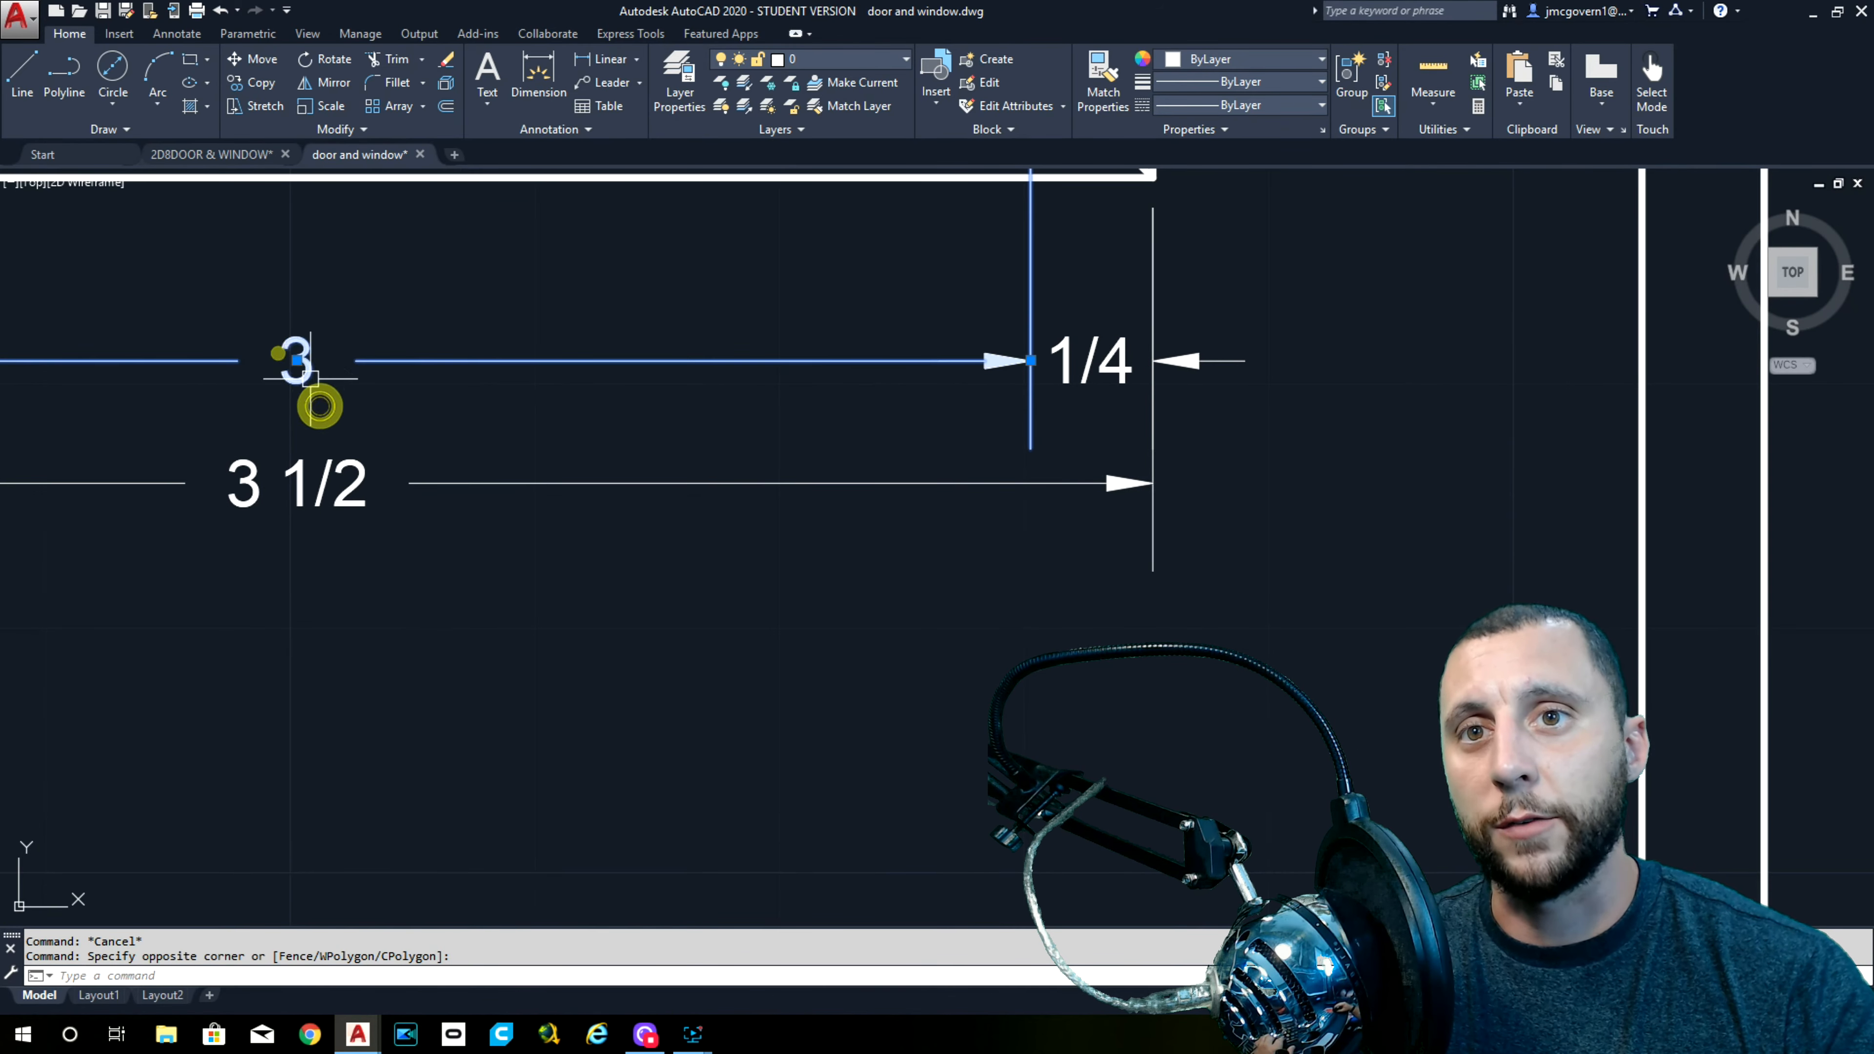
{"action": "left_click", "coordinate": [297, 361]}
{"action": "left_click", "coordinate": [464, 377]}
{"action": "key", "text": "Escape"}
{"action": "scroll", "coordinate": [364, 447], "scroll_direction": "down", "scroll_amount": 3}
{"action": "scroll", "coordinate": [364, 447], "scroll_direction": "down", "scroll_amount": 2}
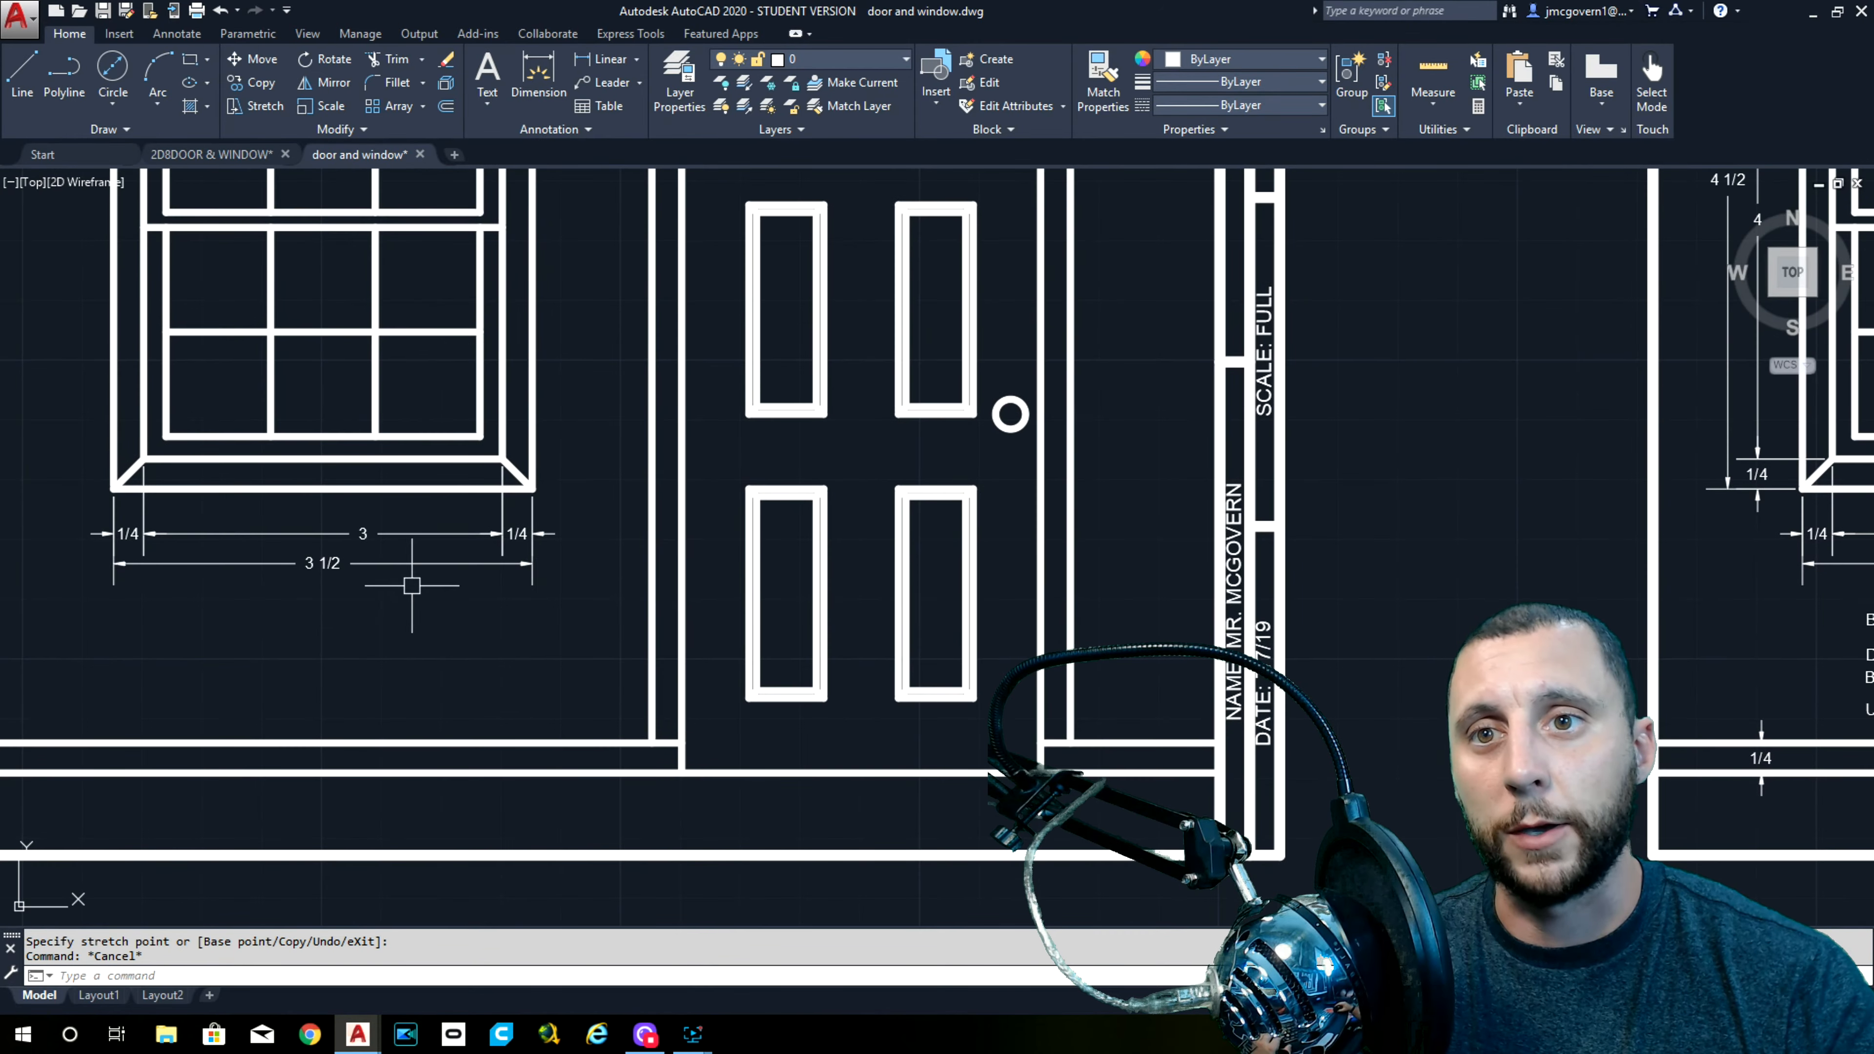
Examine the size and vertical spacing of the three door hinges on the reference sheet, along with the hinge notes
{"action": "scroll", "coordinate": [409, 585], "scroll_direction": "down", "scroll_amount": 4}
{"action": "middle_click_drag", "start_coordinate": [572, 585], "coordinate": [506, 492]}
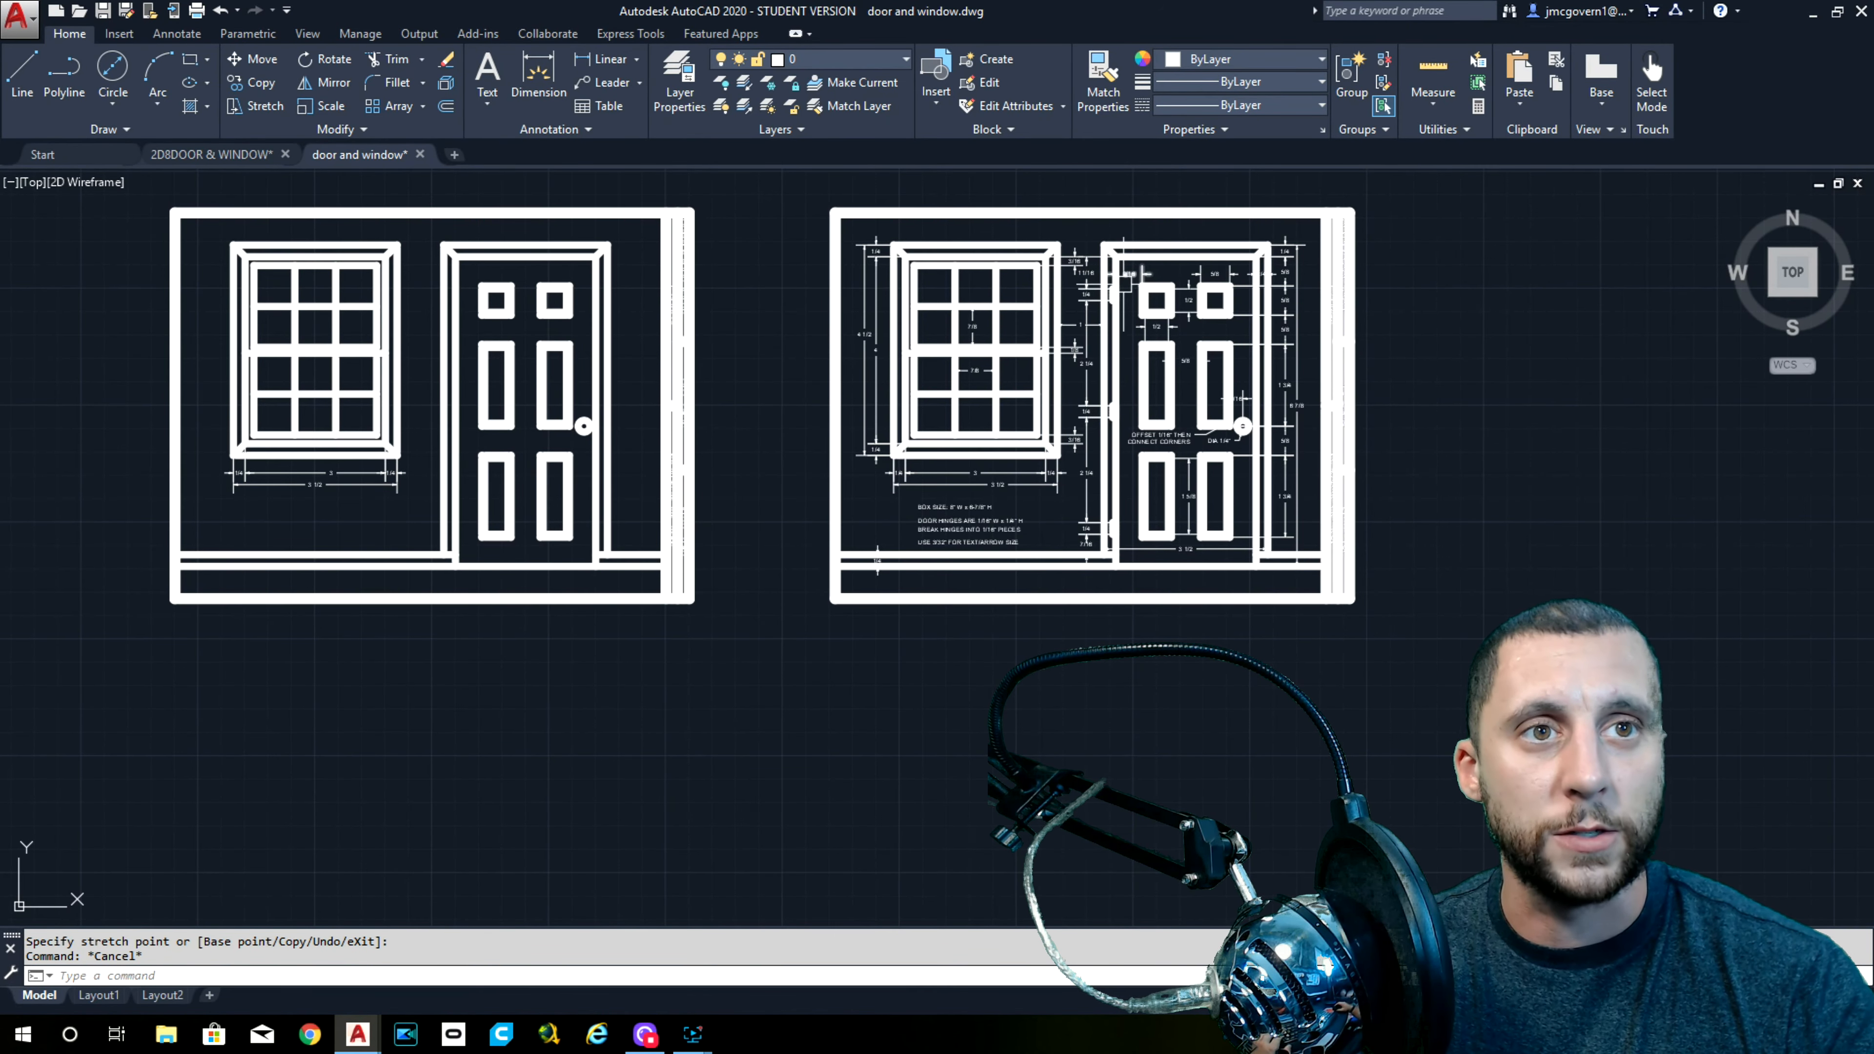
{"action": "scroll", "coordinate": [1126, 284], "scroll_direction": "up", "scroll_amount": 7}
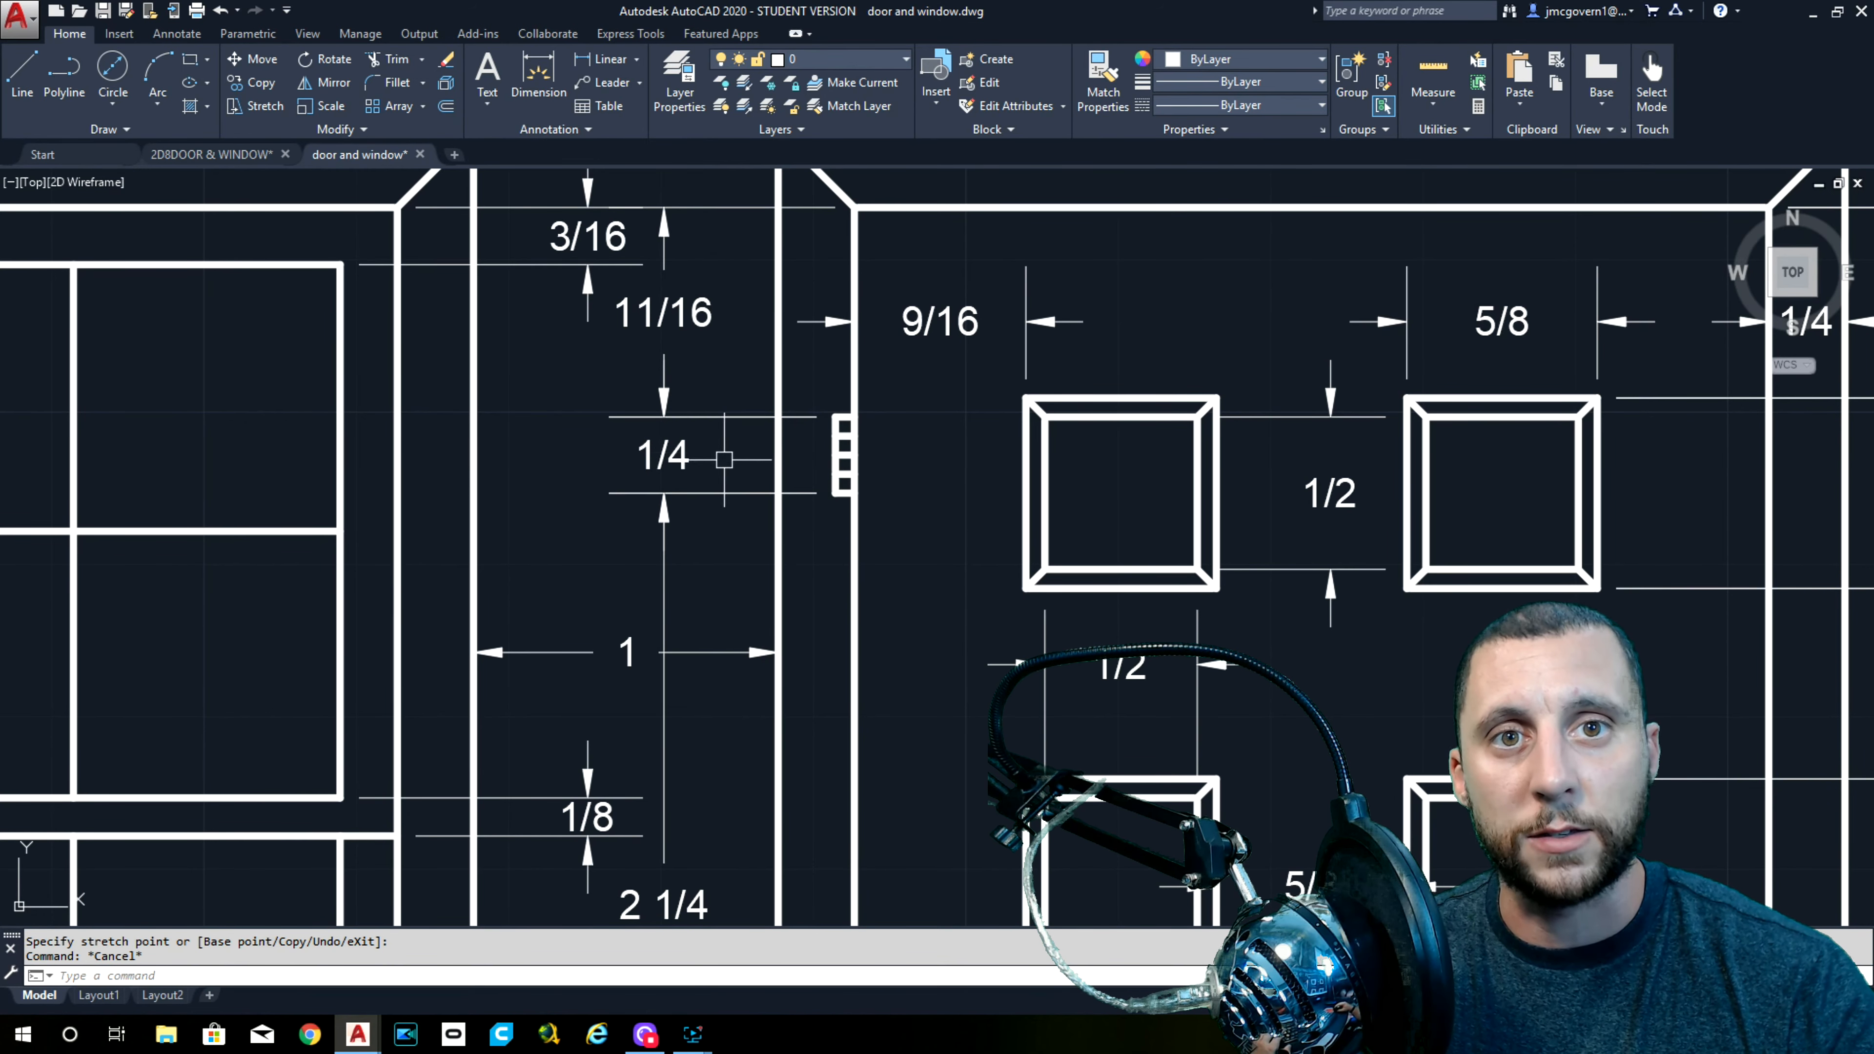
{"action": "middle_click_drag", "start_coordinate": [702, 452], "coordinate": [646, 198]}
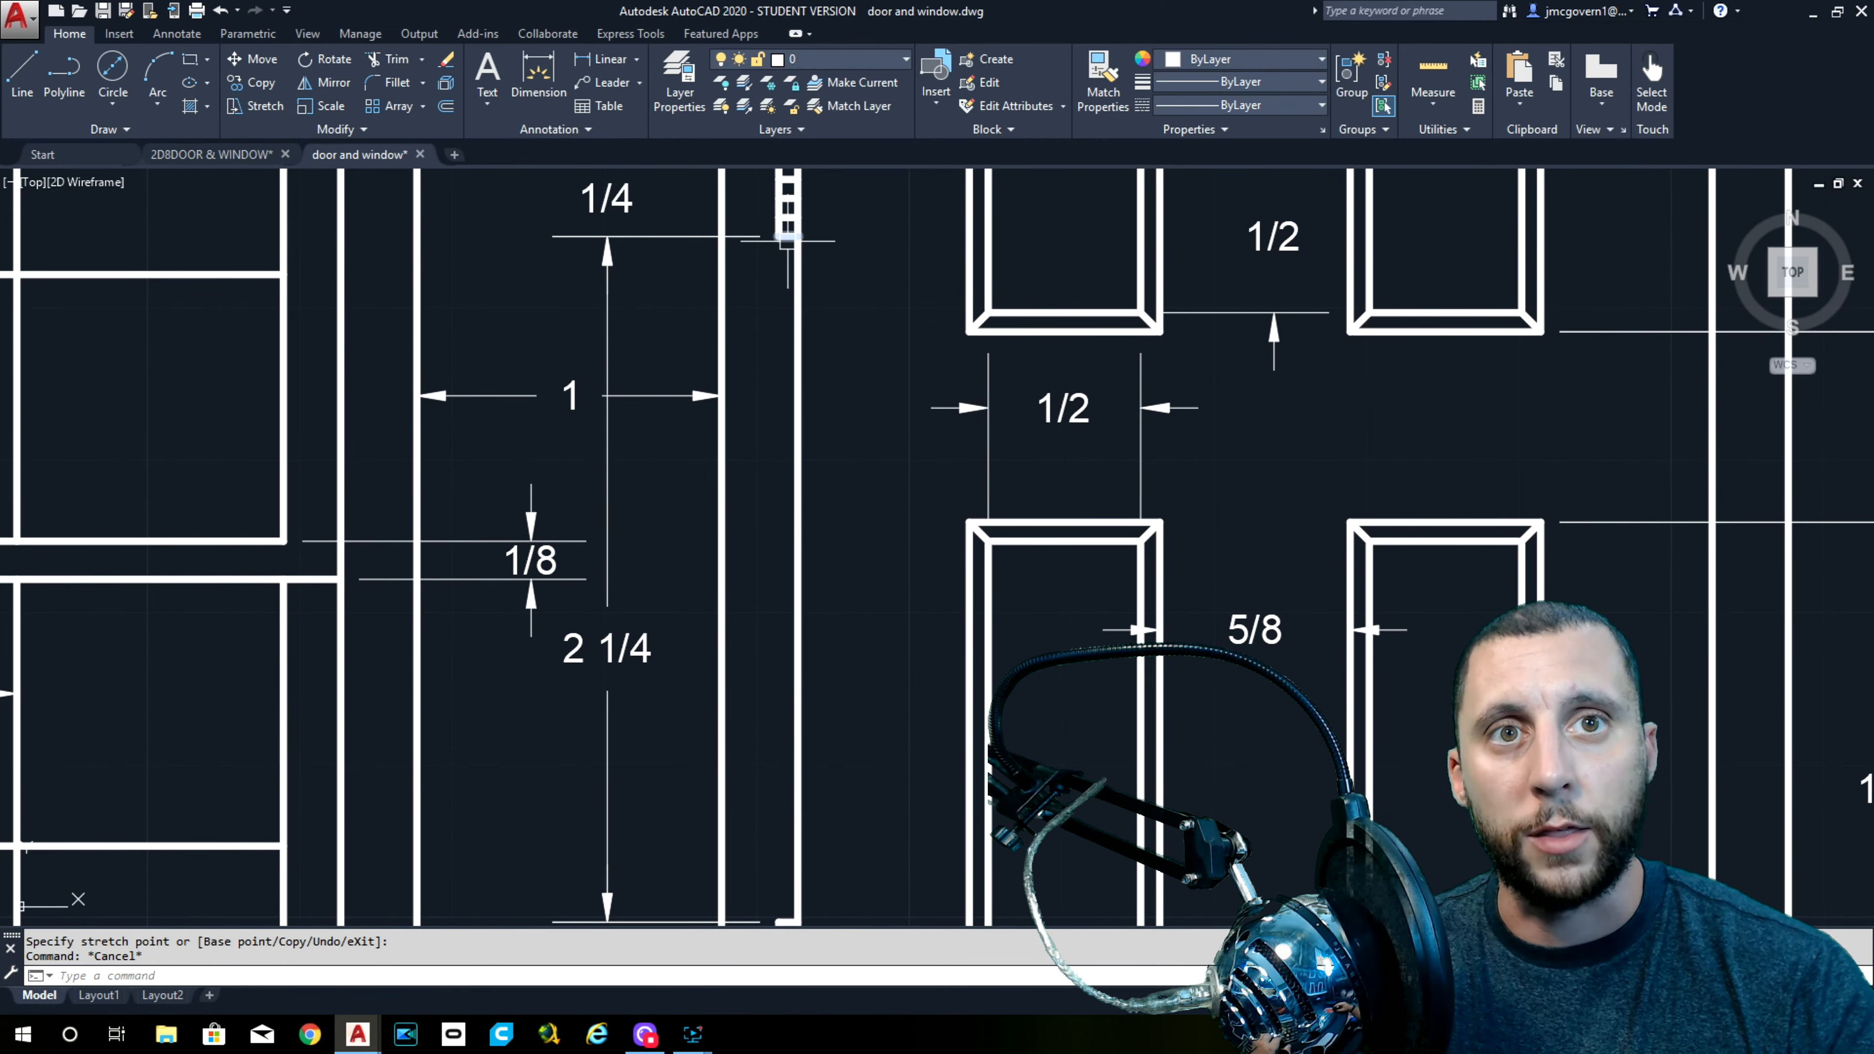
{"action": "middle_click_drag", "start_coordinate": [761, 361], "coordinate": [744, 44]}
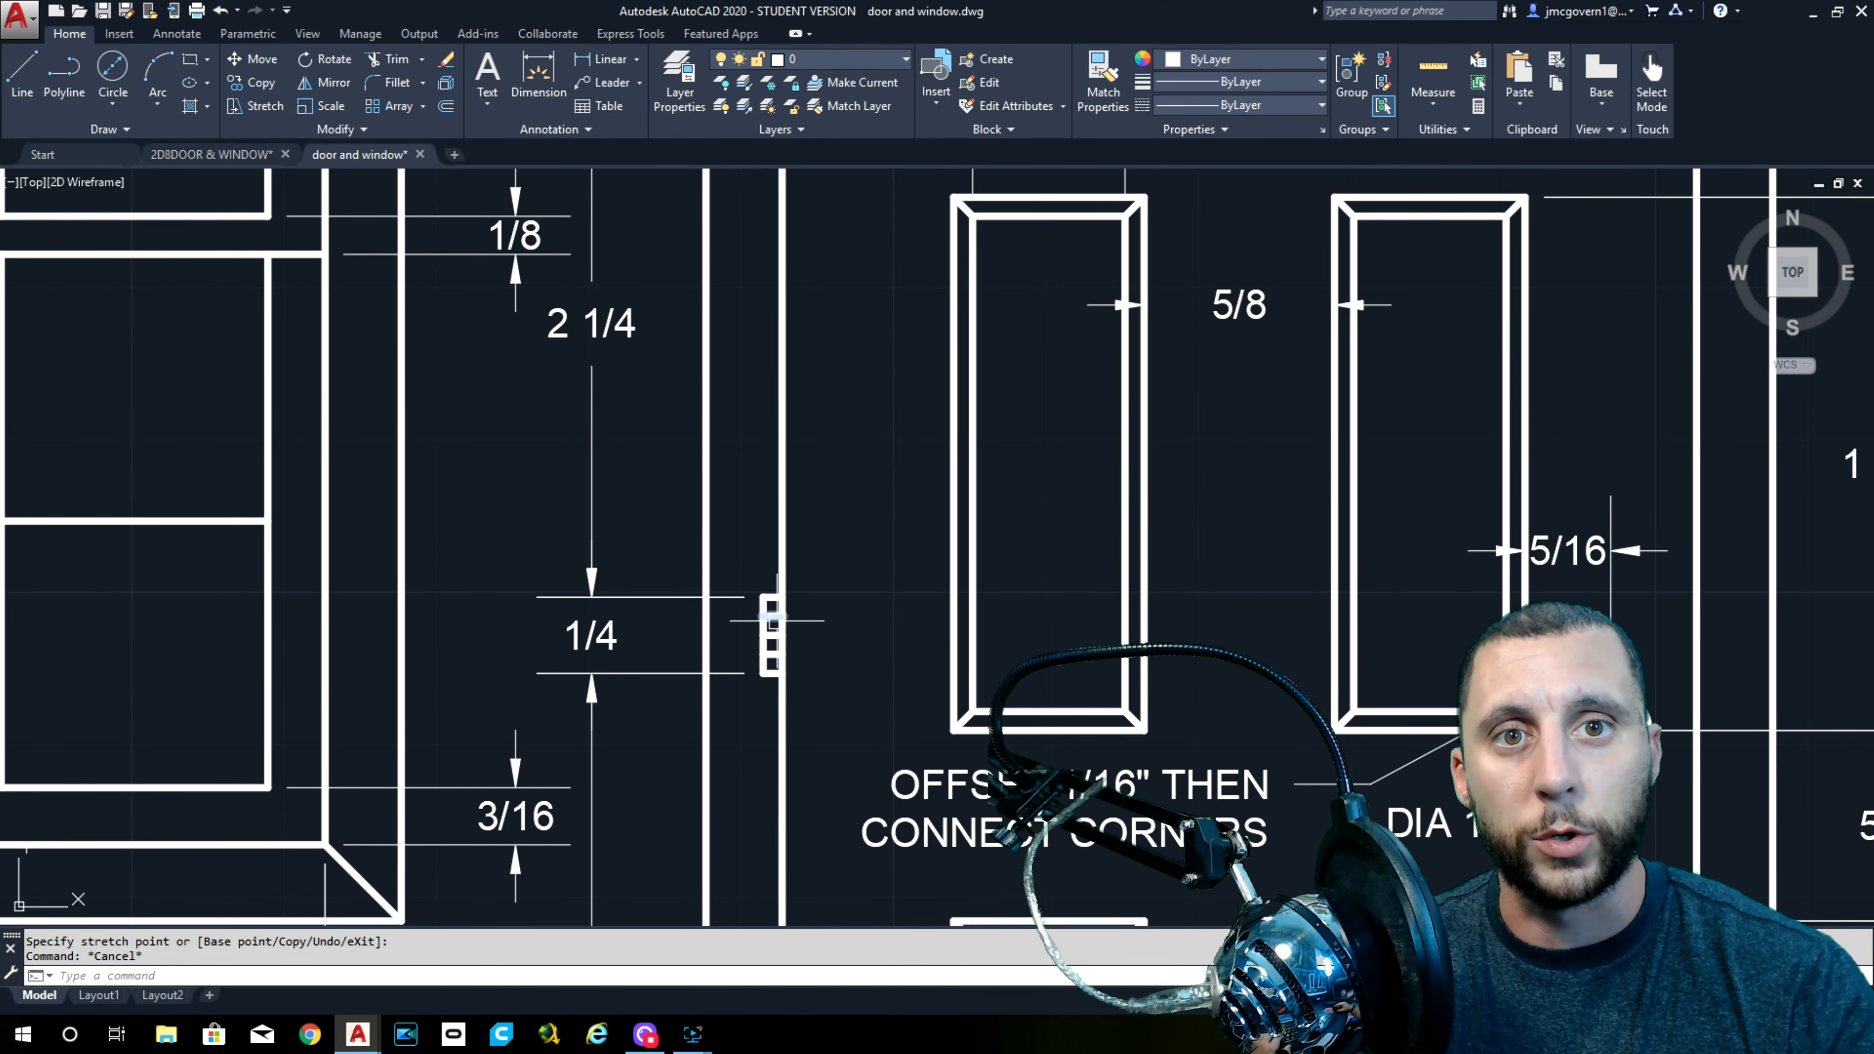
{"action": "scroll", "coordinate": [764, 736], "scroll_direction": "down", "scroll_amount": 4}
{"action": "middle_click_drag", "start_coordinate": [768, 741], "coordinate": [774, 578]}
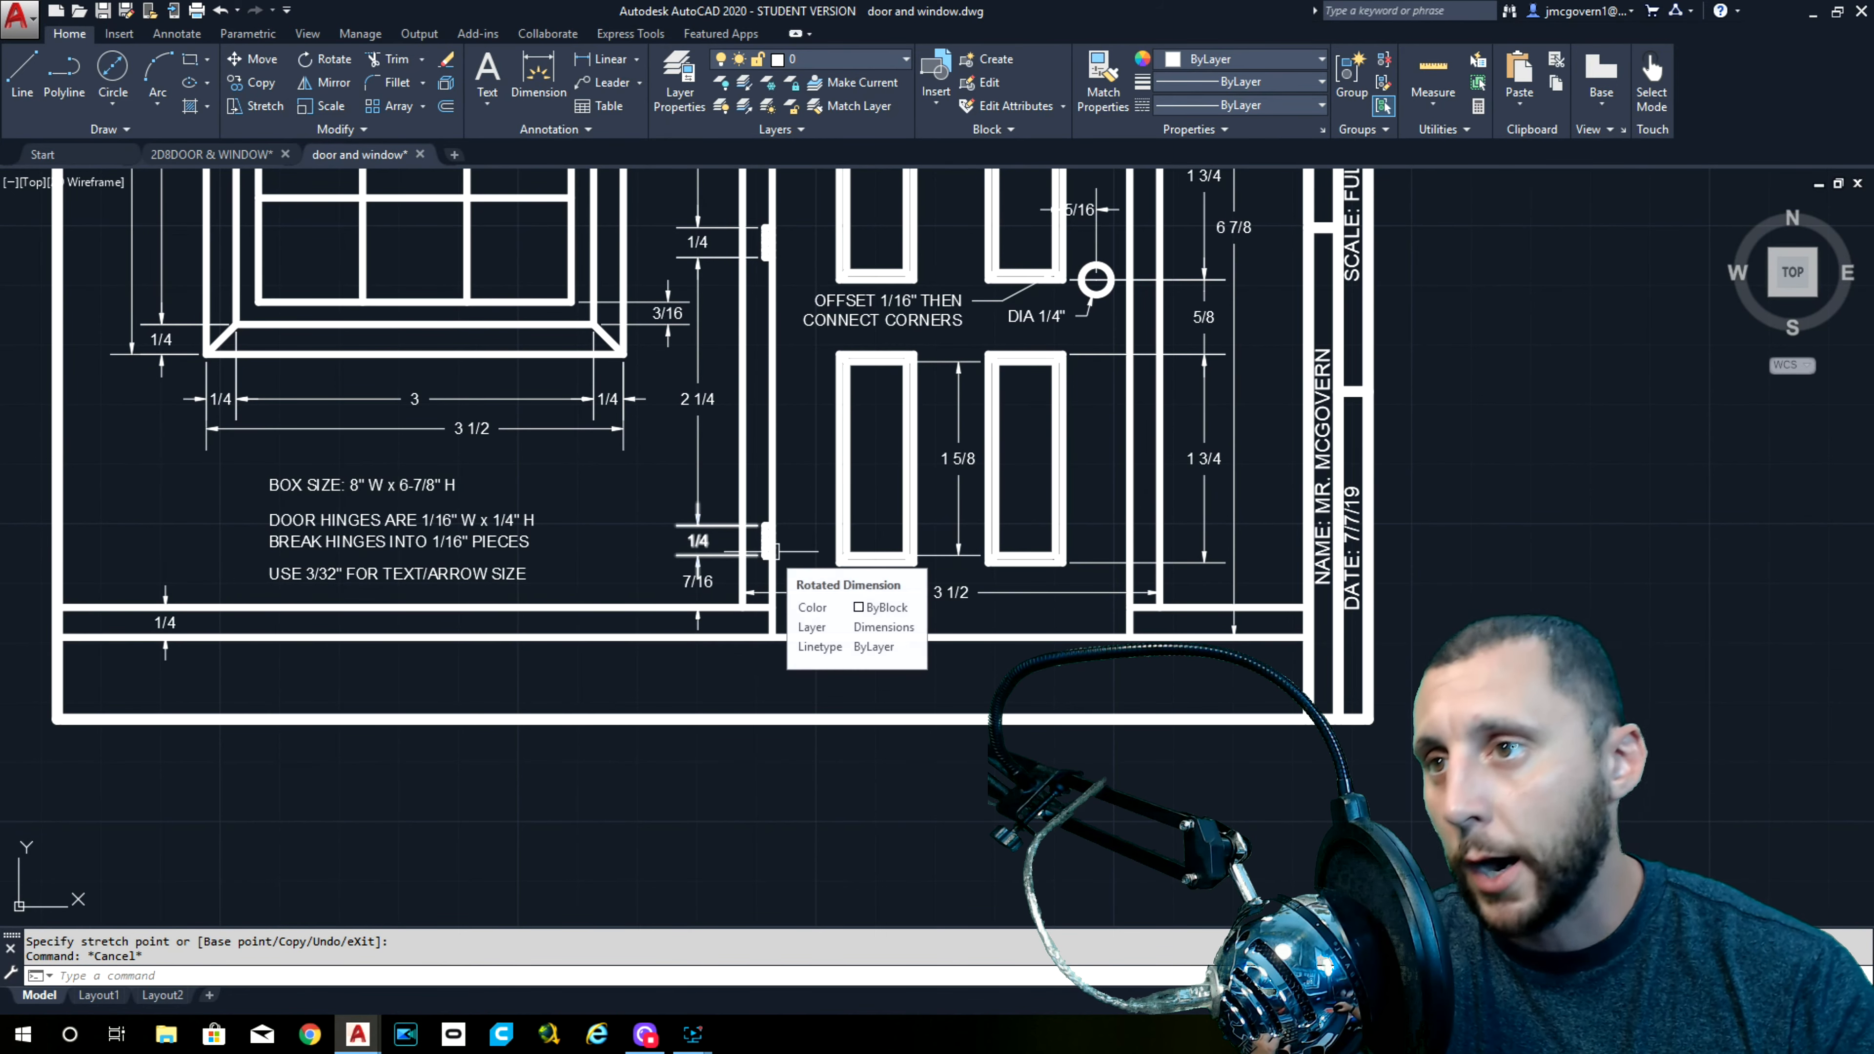
{"action": "scroll", "coordinate": [771, 550], "scroll_direction": "down", "scroll_amount": 3}
{"action": "middle_click_drag", "start_coordinate": [771, 550], "coordinate": [1228, 563]}
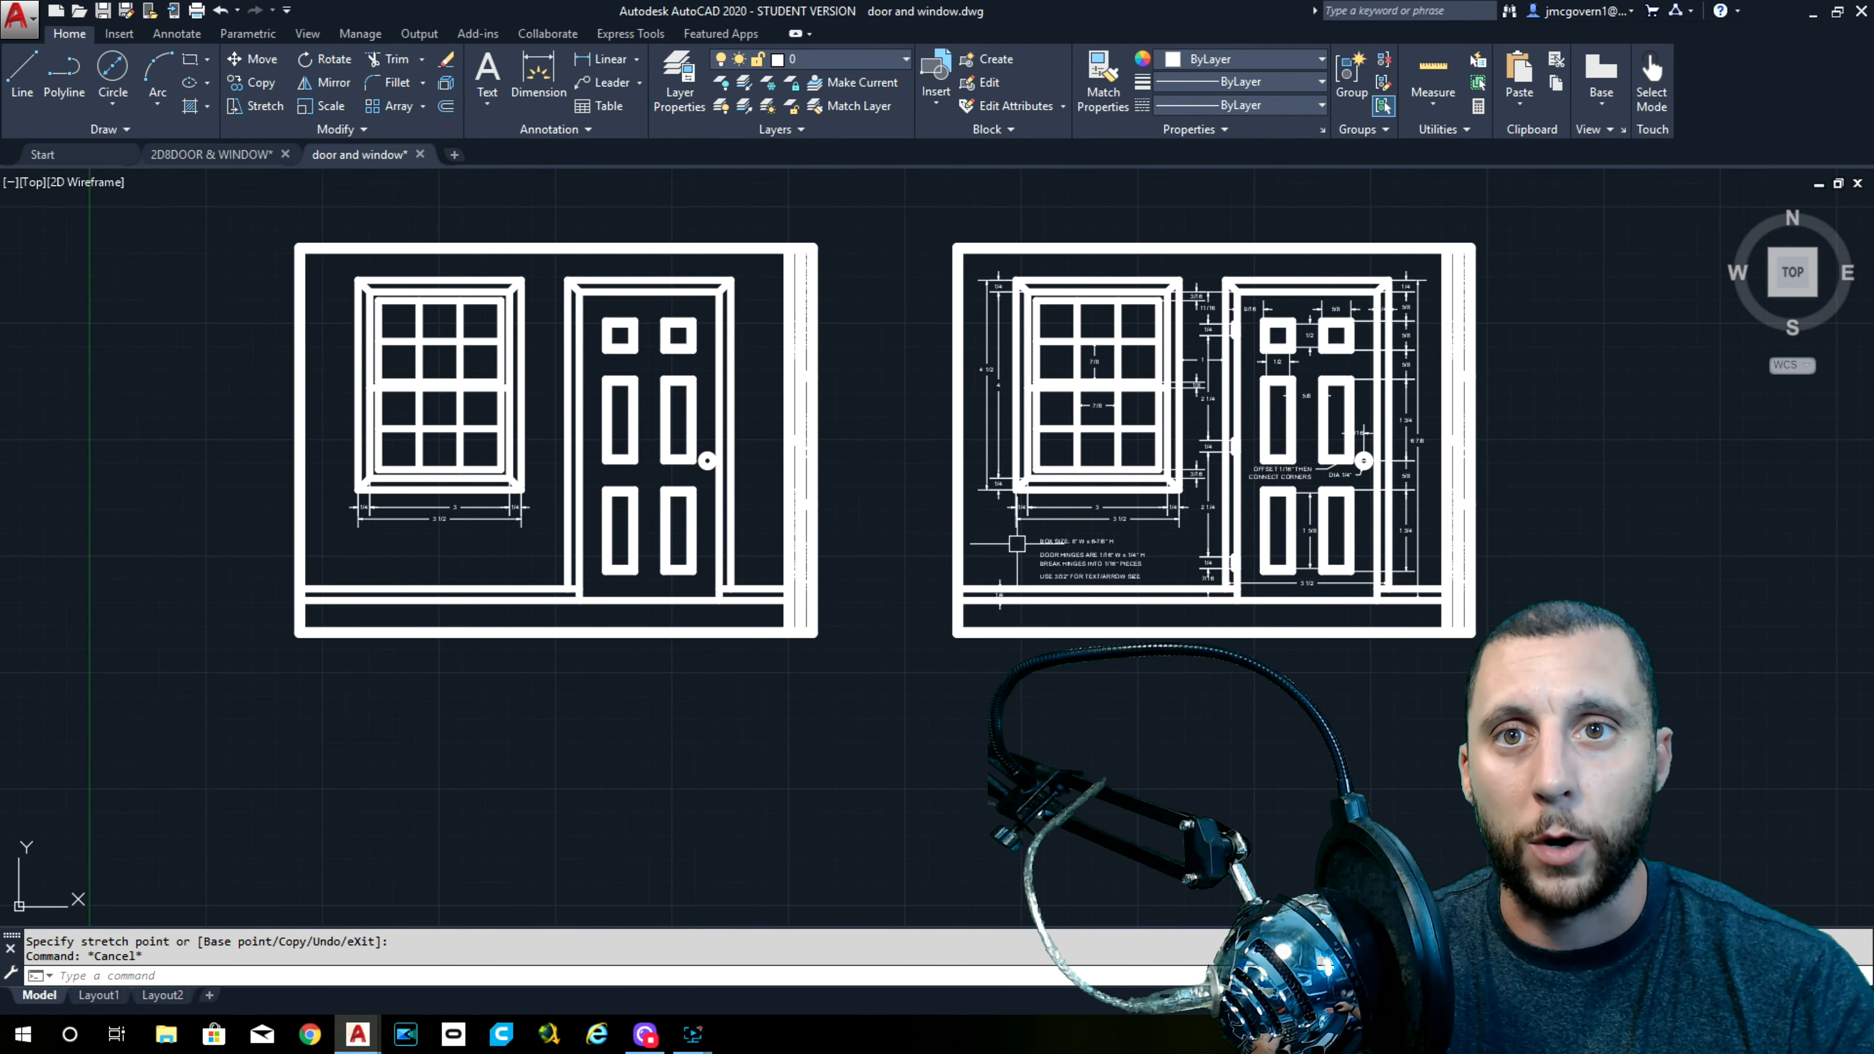
Offset the inner top line of the door frame 11/16 downward to locate the top hinge
{"action": "scroll", "coordinate": [546, 275], "scroll_direction": "up", "scroll_amount": 8}
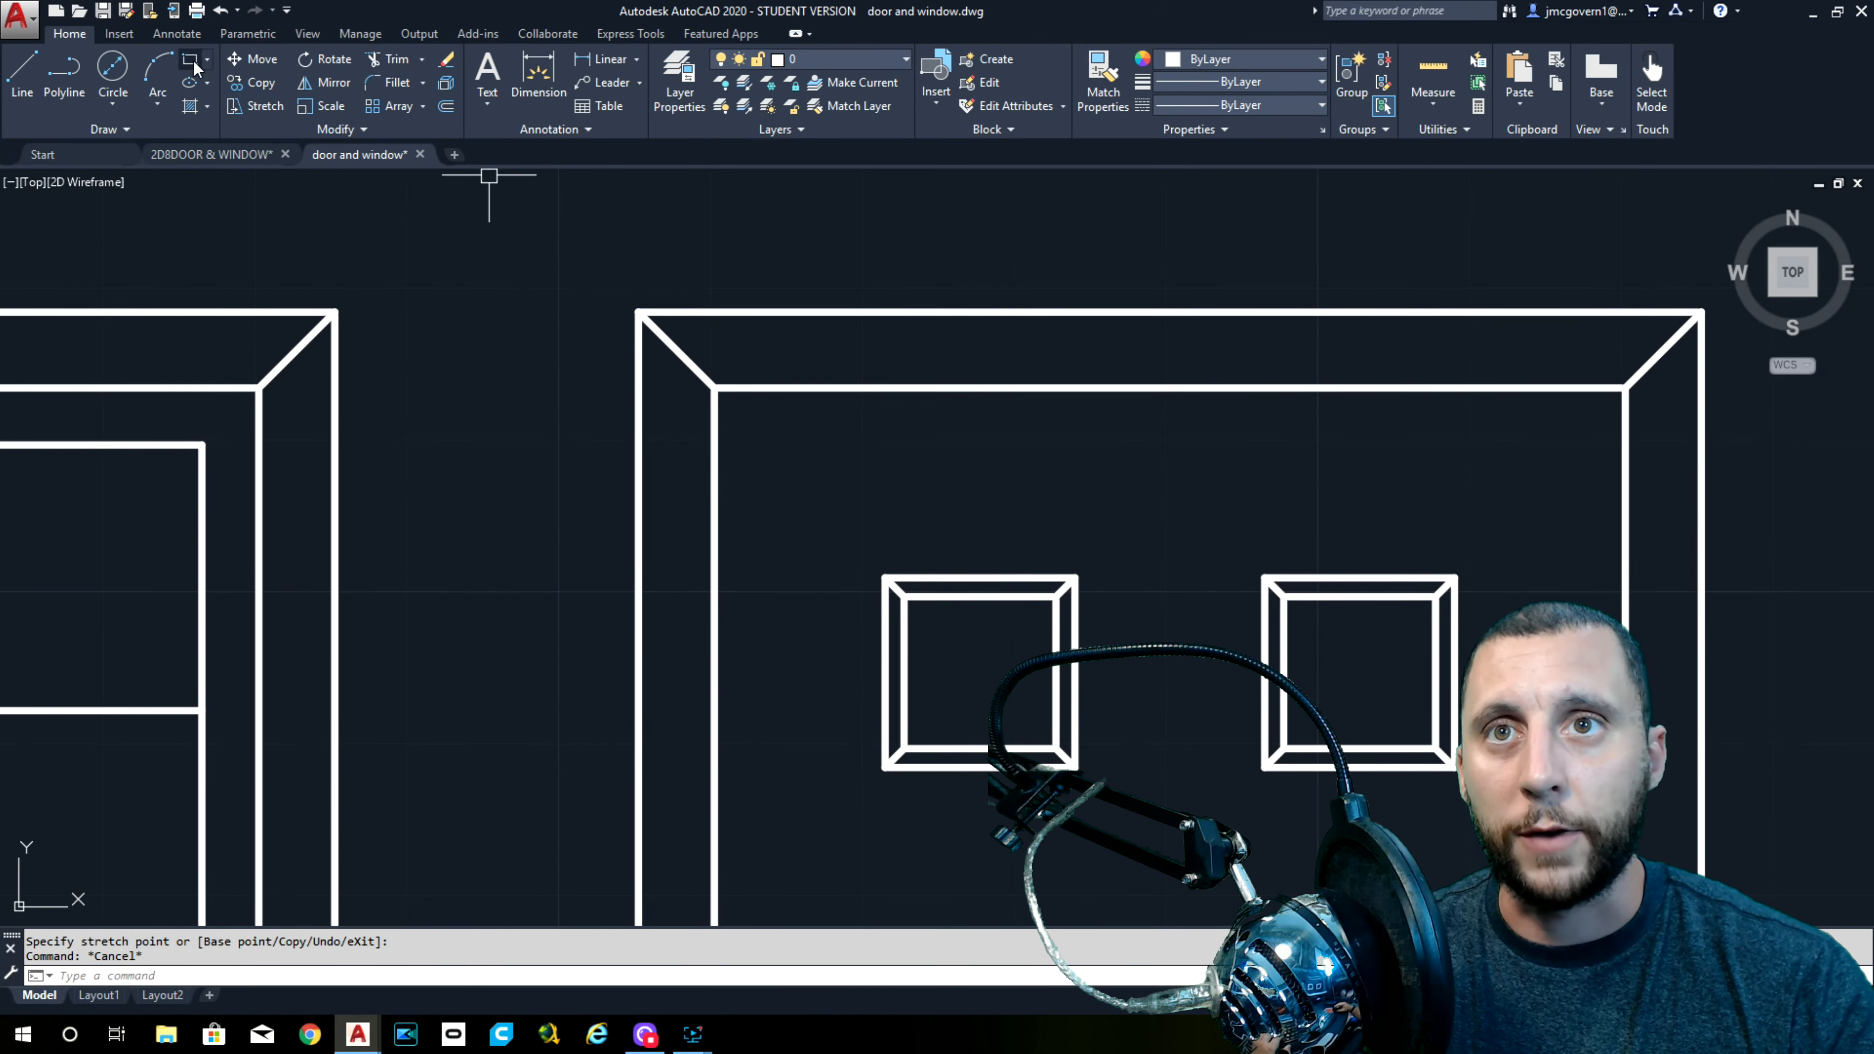
{"action": "left_click", "coordinate": [447, 108]}
{"action": "type", "text": "11"}
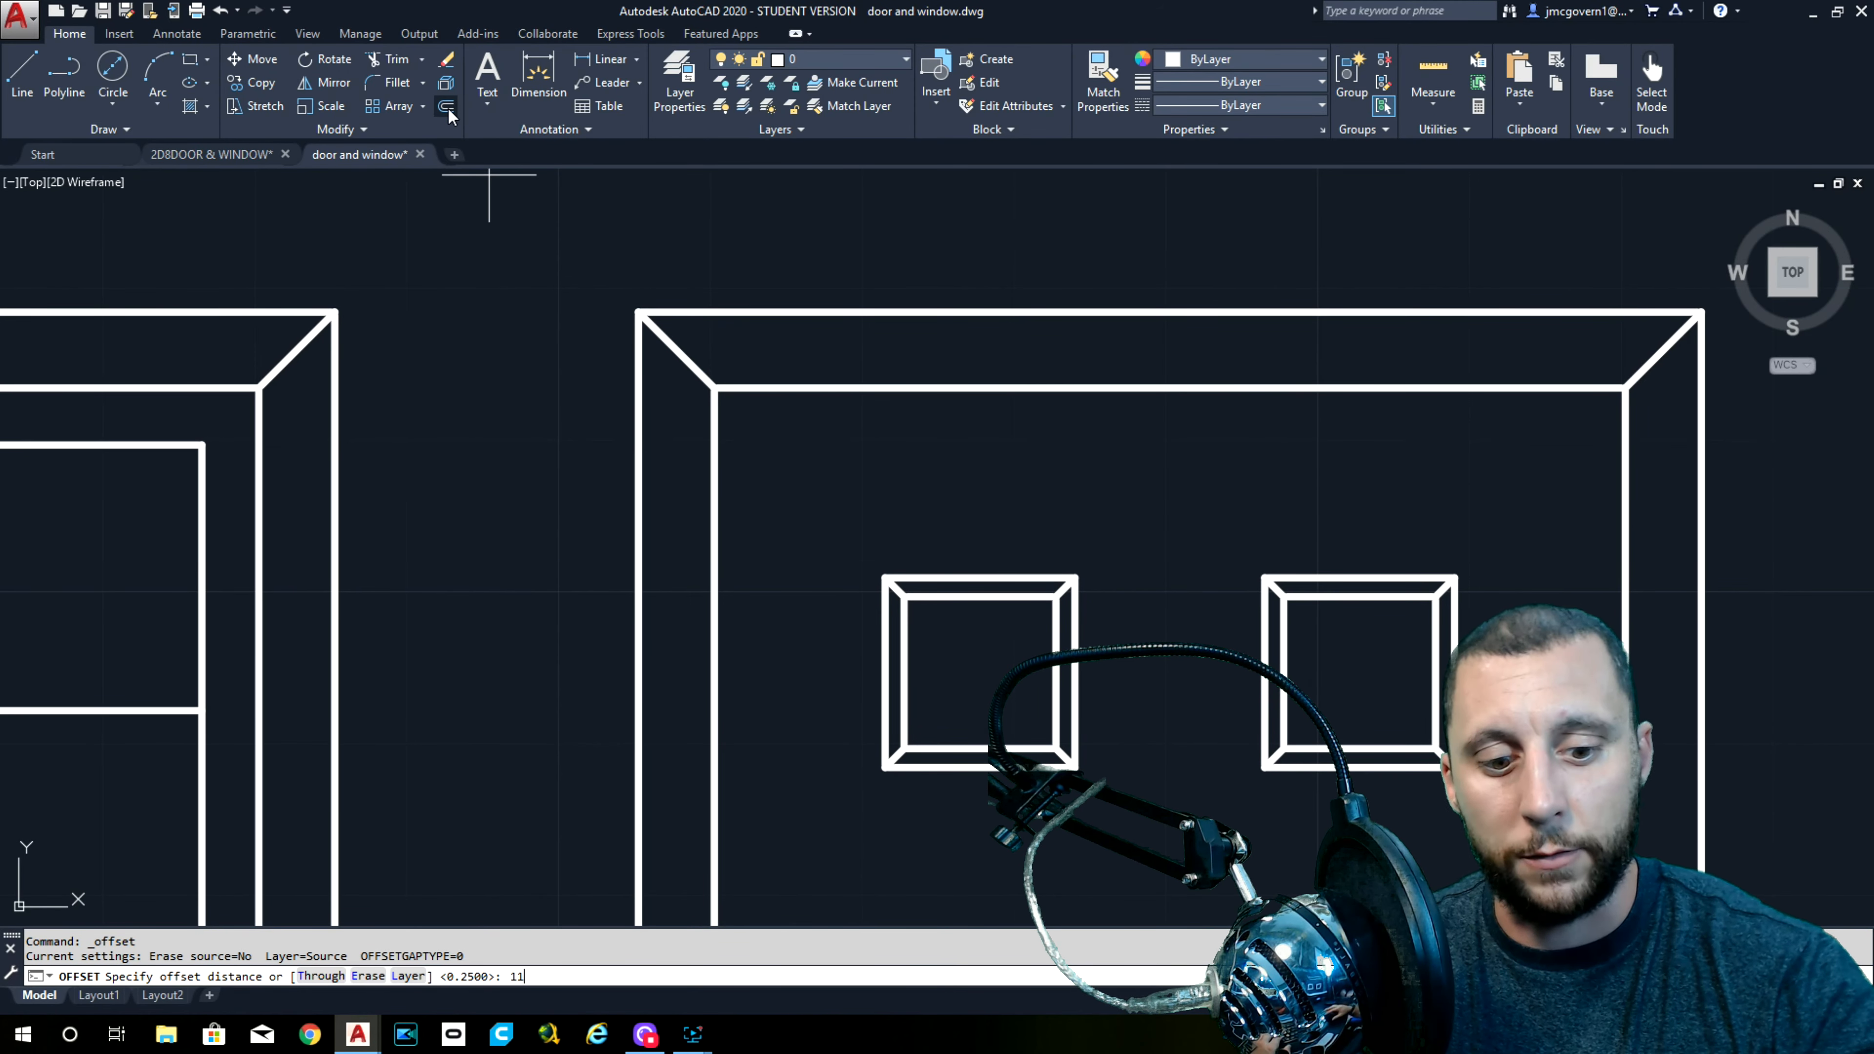
{"action": "type", "text": "/16"}
{"action": "key", "text": "Return"}
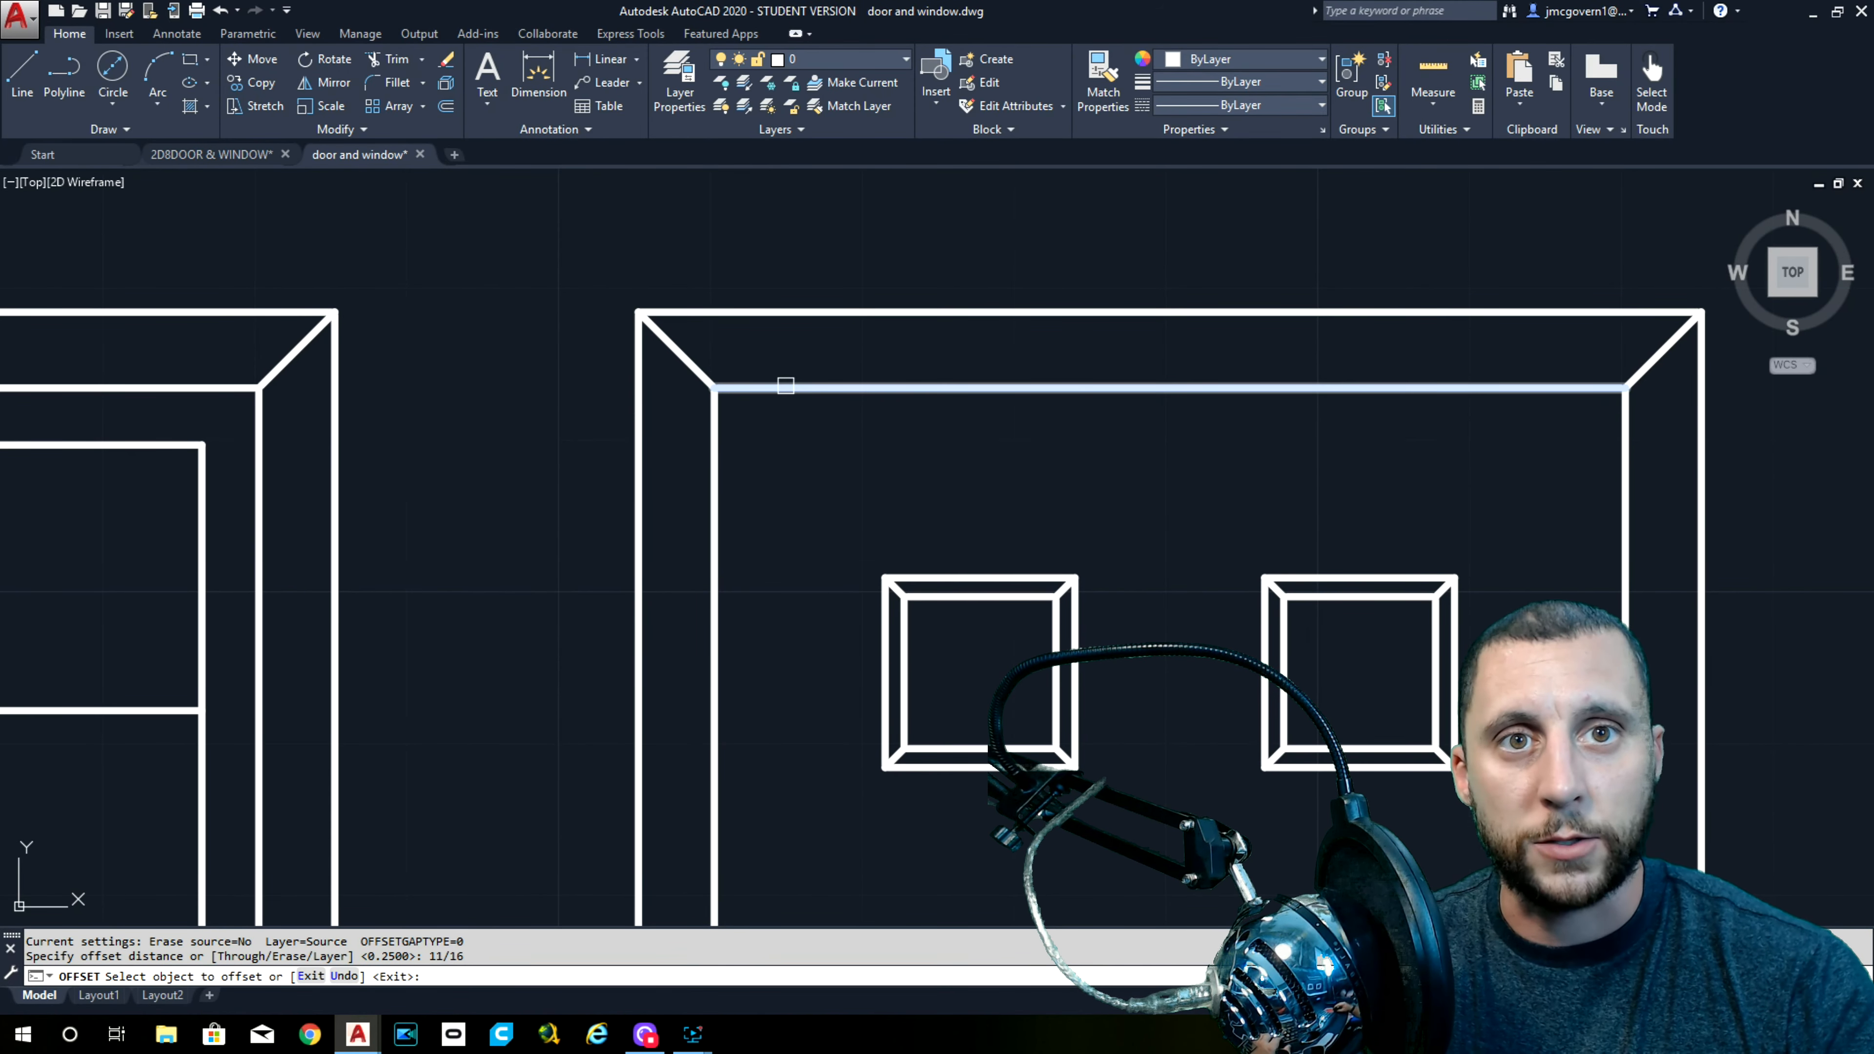
{"action": "left_click", "coordinate": [786, 386]}
{"action": "left_click", "coordinate": [787, 502]}
{"action": "key", "text": "Escape"}
Stretch the offset line's right end to the door frame's outer left edge so the line spans only the left frame
{"action": "left_click", "coordinate": [799, 536]}
{"action": "left_click", "coordinate": [741, 657]}
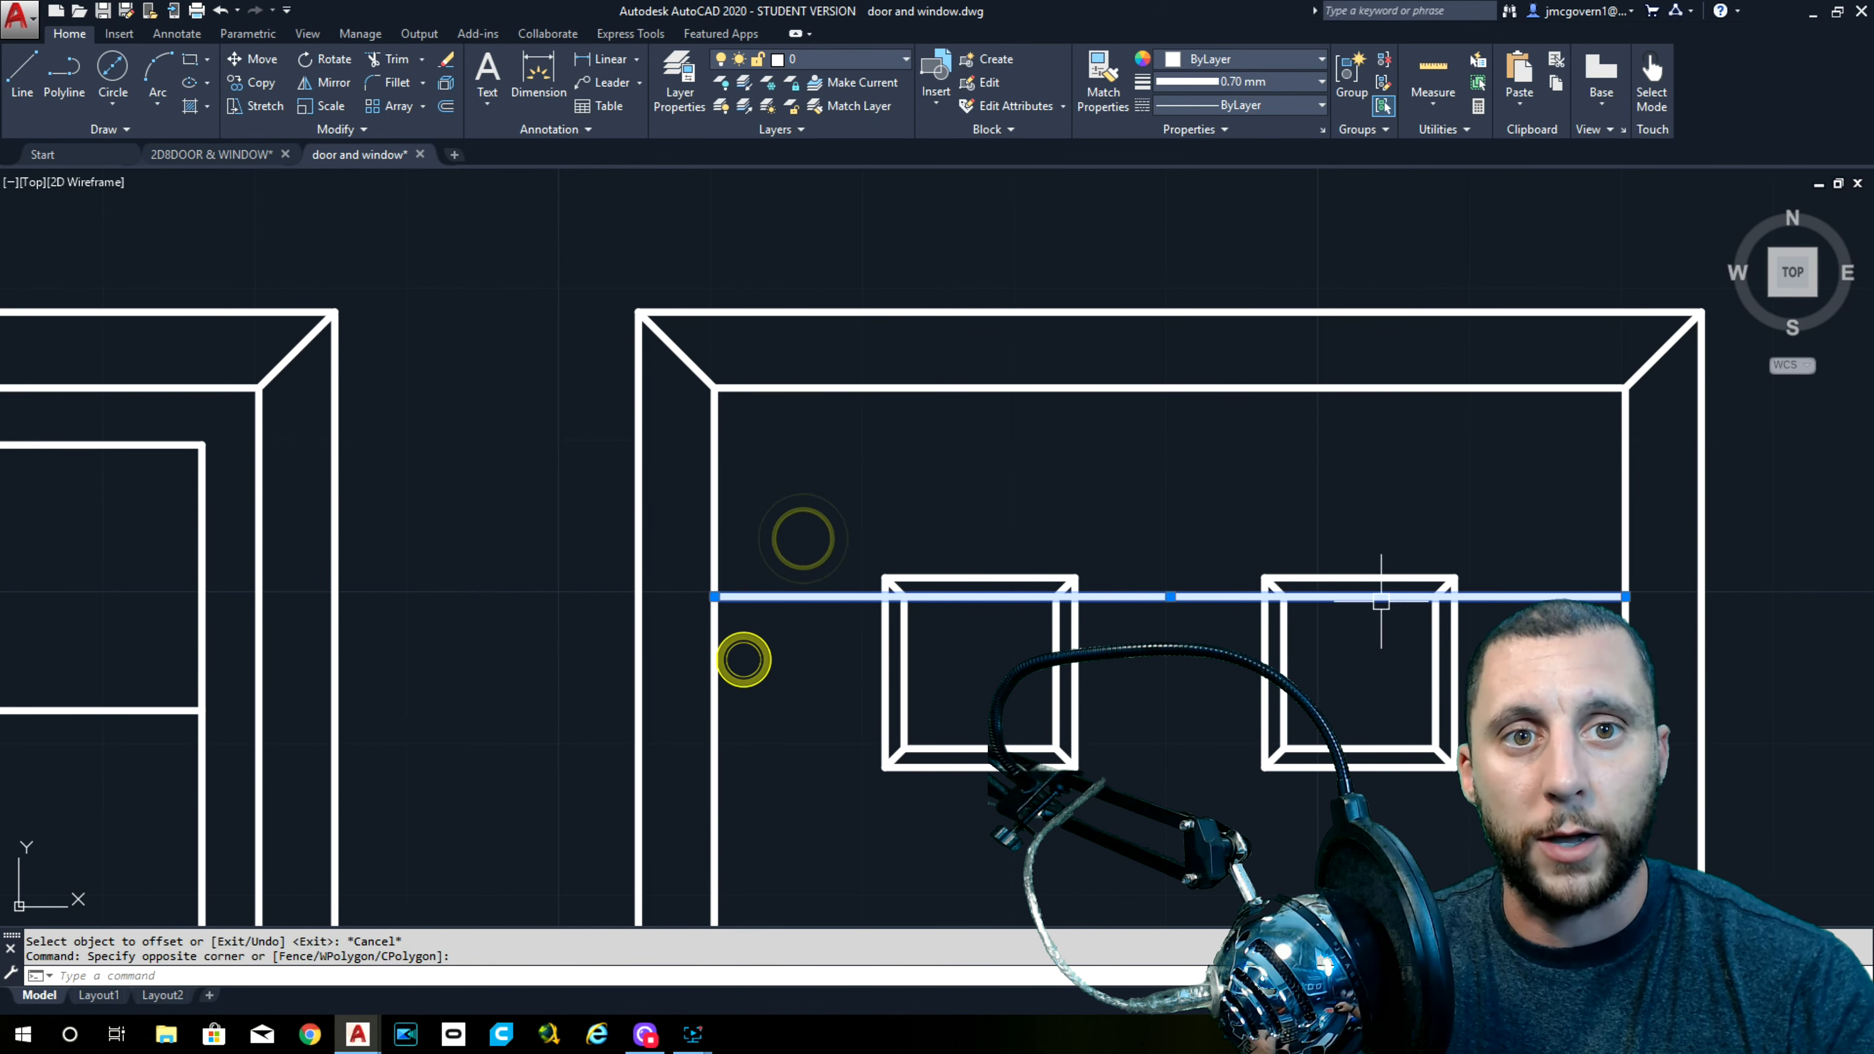
{"action": "left_click", "coordinate": [1626, 596]}
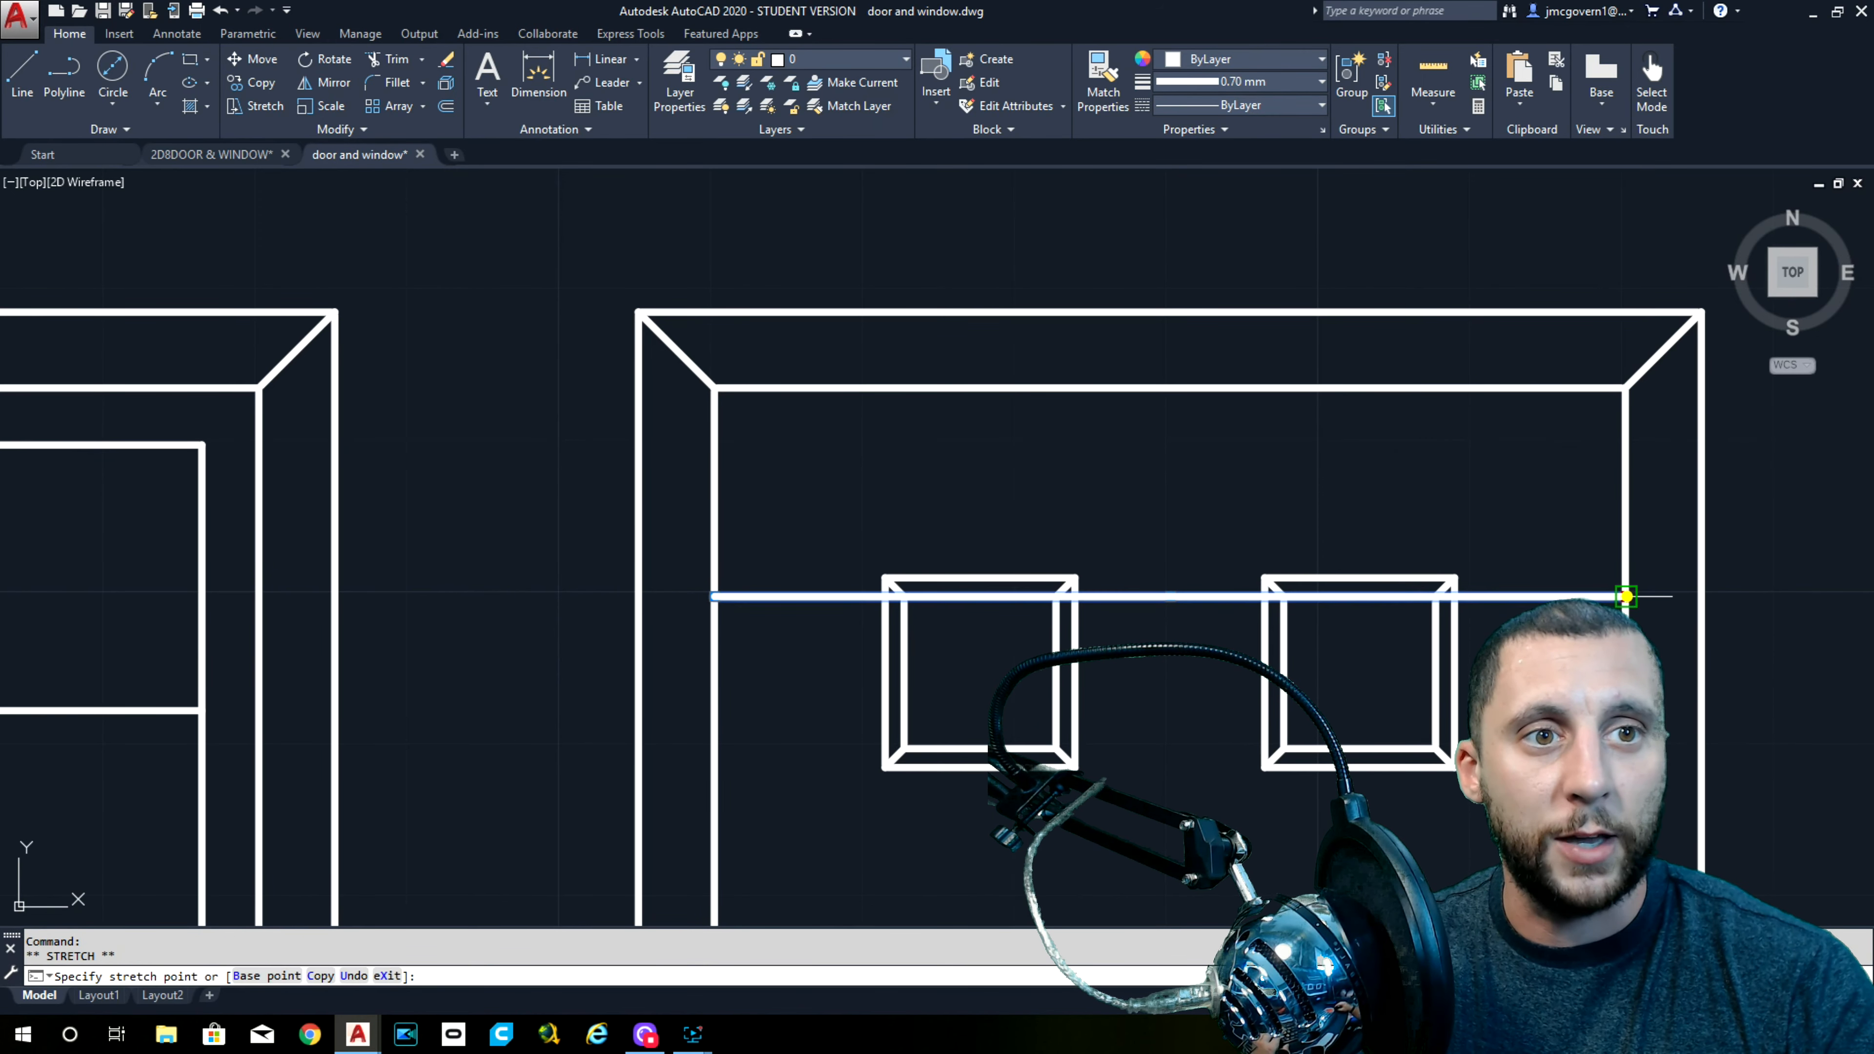
{"action": "left_click", "coordinate": [639, 596]}
{"action": "key", "text": "Escape"}
Offset the hinge's top line downward four times at 1/16 spacing to divide the hinge into pieces
{"action": "scroll", "coordinate": [732, 662], "scroll_direction": "down", "scroll_amount": 2}
{"action": "middle_click_drag", "start_coordinate": [735, 660], "coordinate": [660, 425]}
{"action": "scroll", "coordinate": [642, 419], "scroll_direction": "up", "scroll_amount": 4}
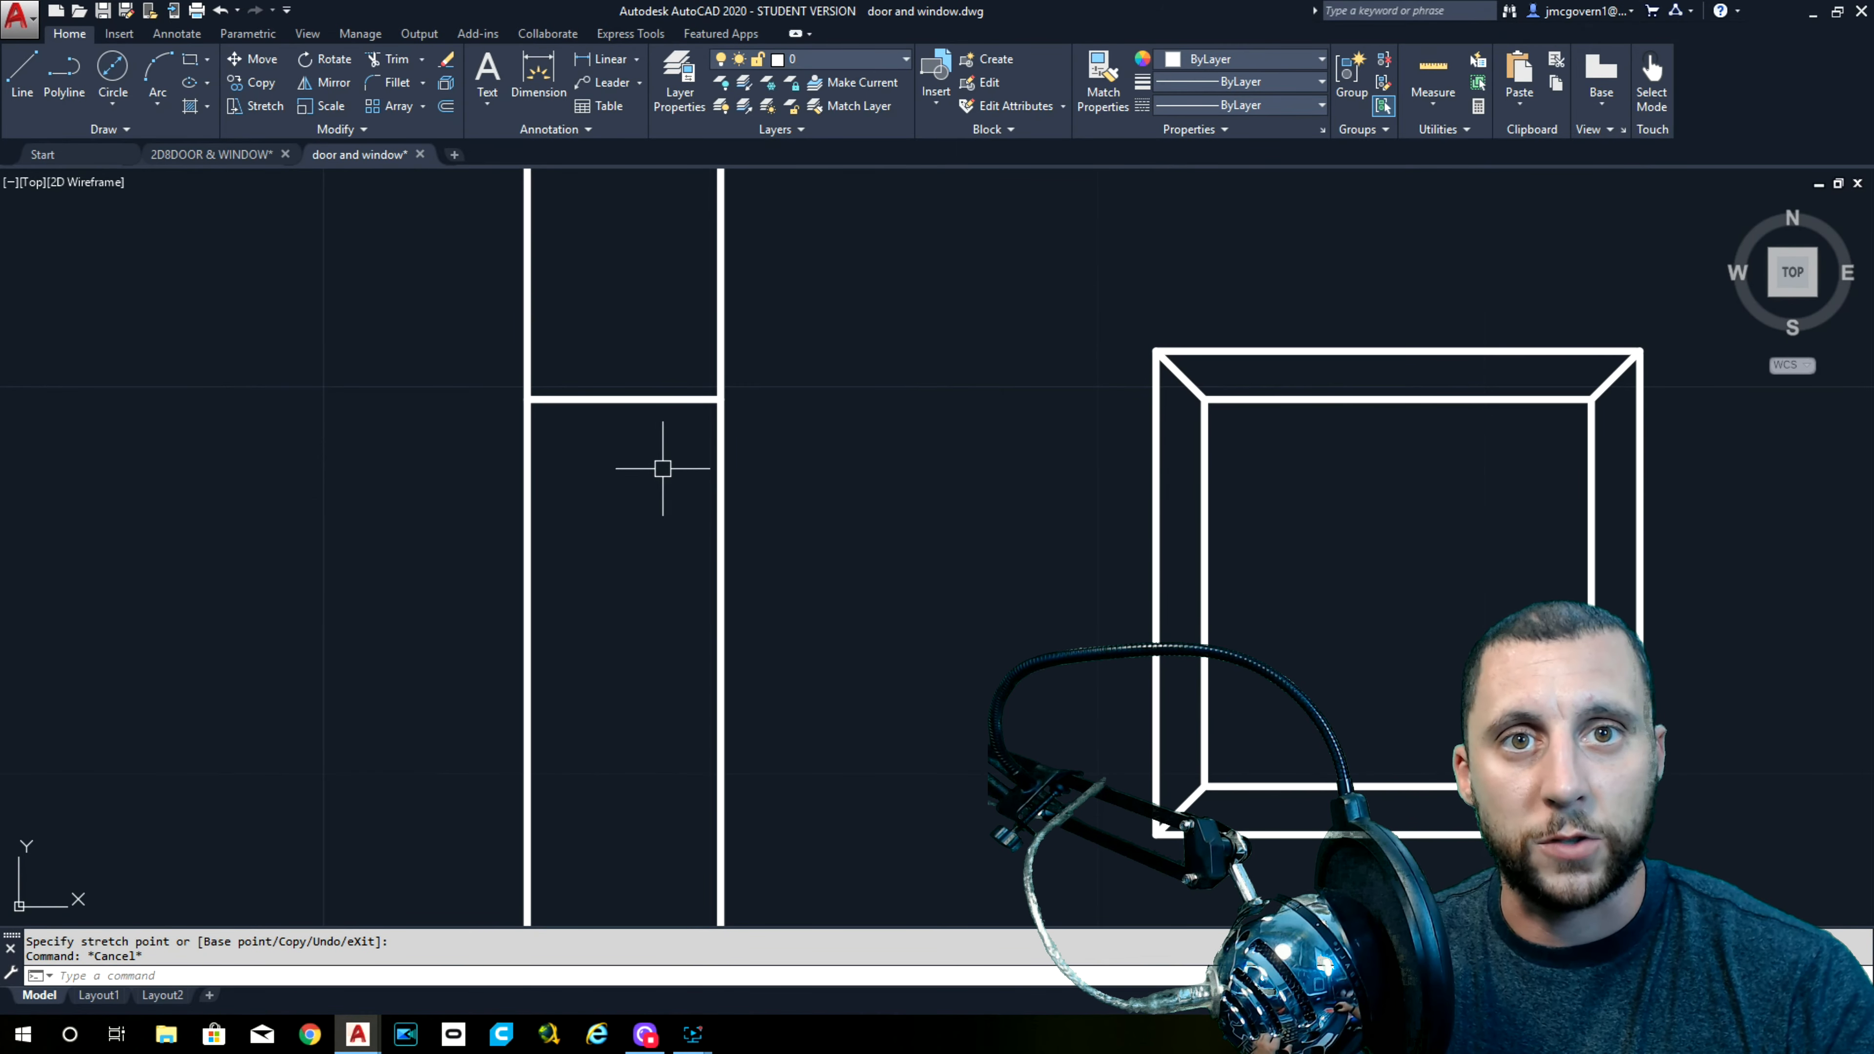
{"action": "left_click", "coordinate": [446, 107]}
{"action": "type", "text": "1/16"}
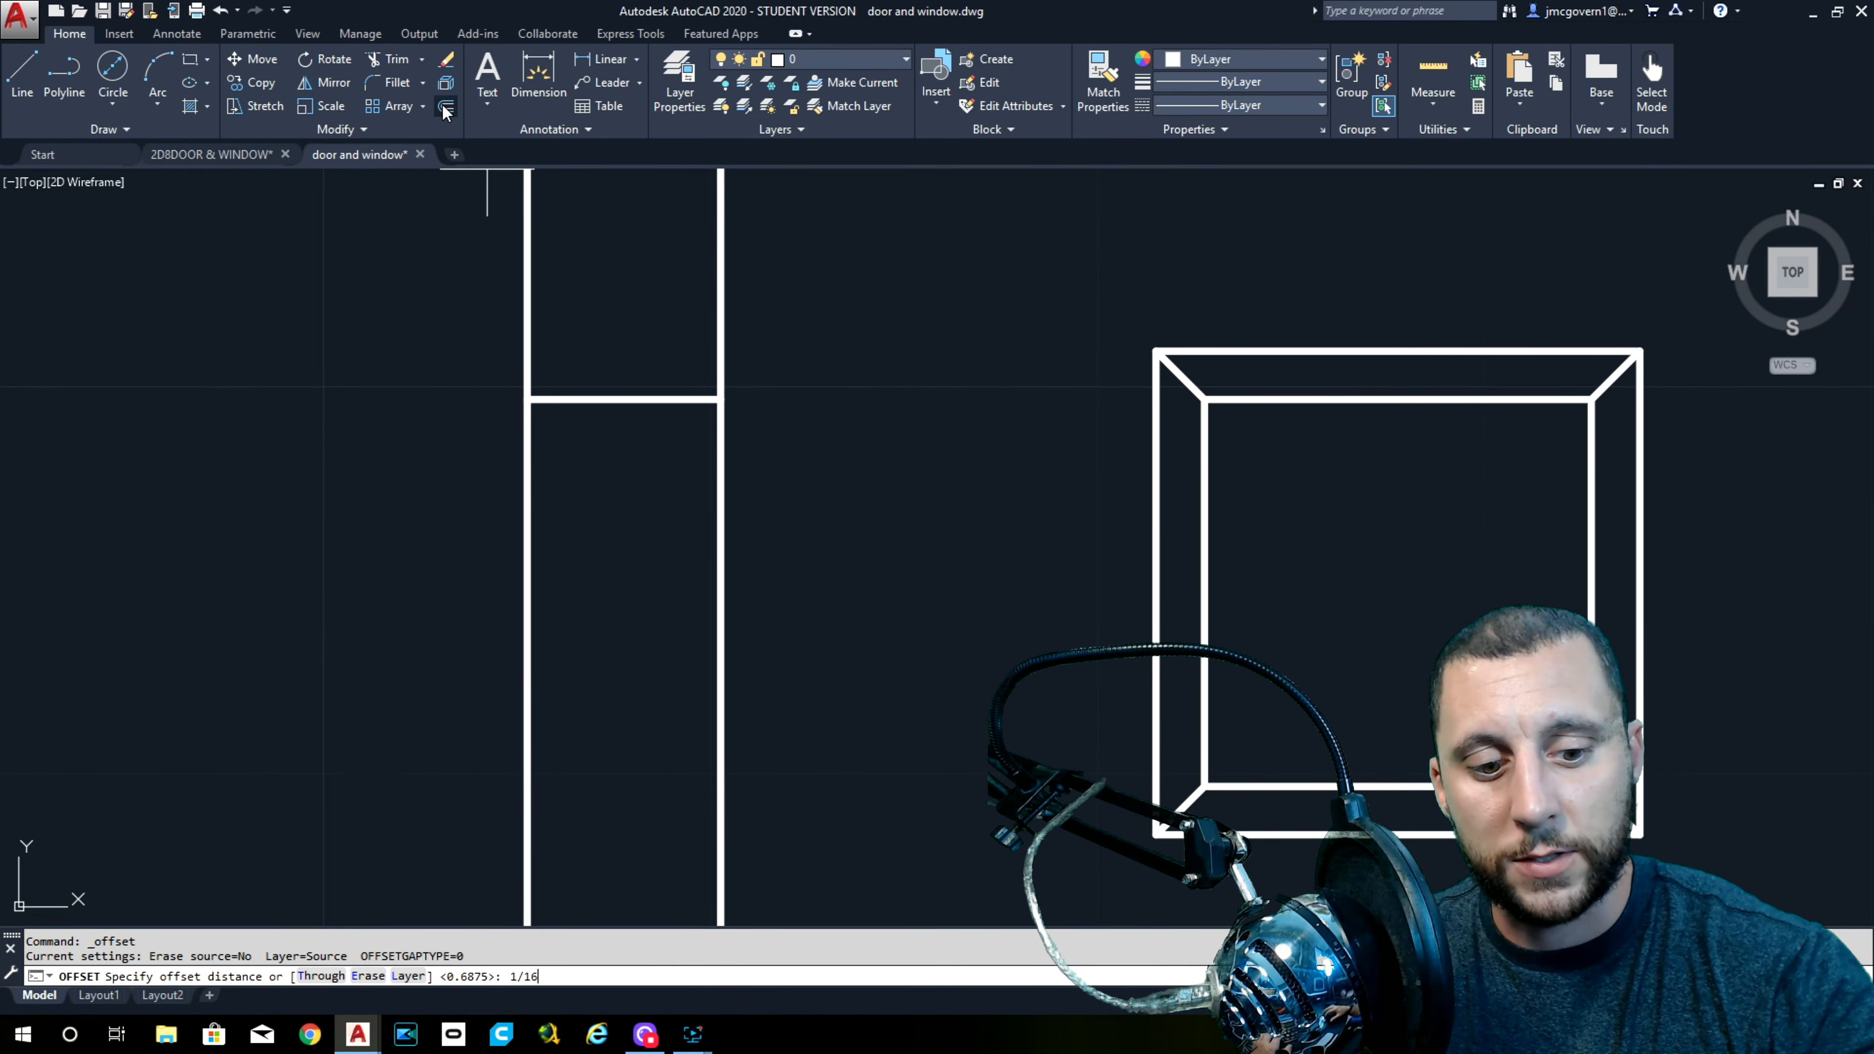
{"action": "key", "text": "Return"}
{"action": "left_click", "coordinate": [684, 399]}
{"action": "left_click", "coordinate": [691, 475]}
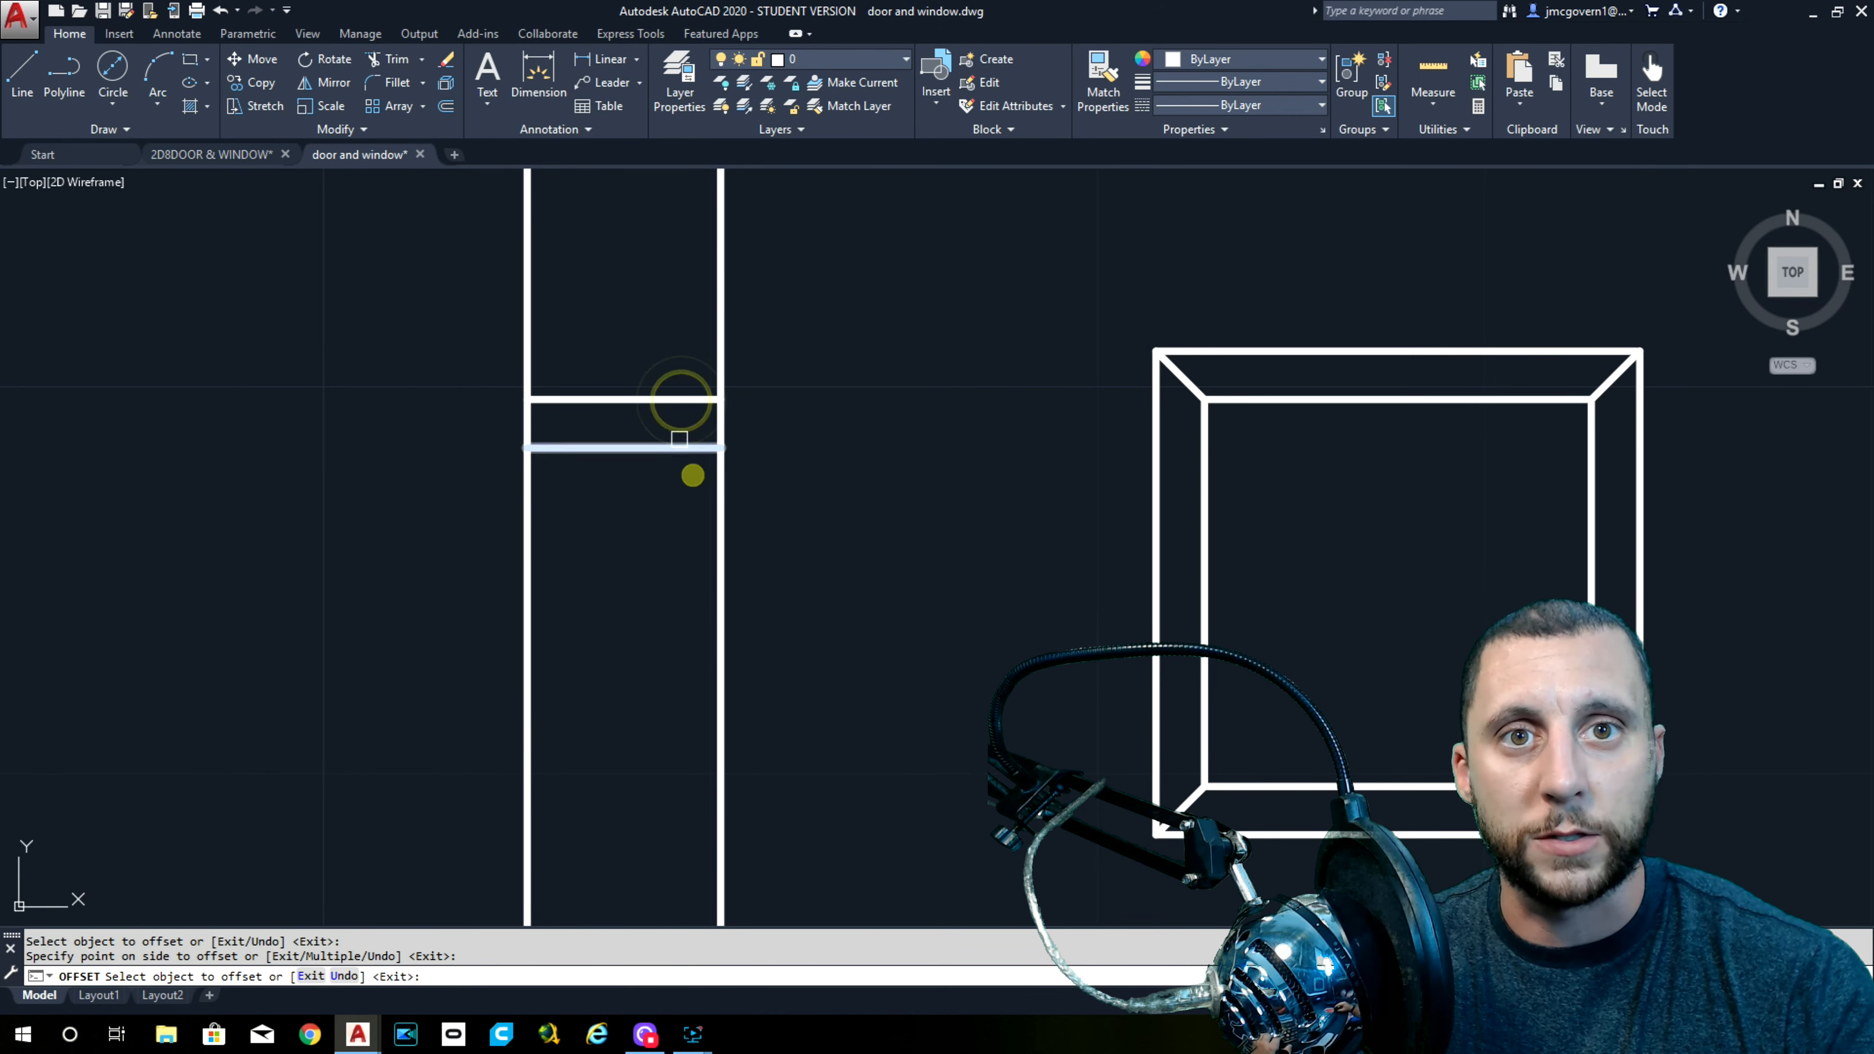
{"action": "left_click", "coordinate": [676, 449]}
{"action": "left_click", "coordinate": [691, 525]}
{"action": "left_click", "coordinate": [688, 496]}
{"action": "left_click", "coordinate": [690, 555]}
{"action": "left_click", "coordinate": [678, 545]}
{"action": "left_click", "coordinate": [685, 630]}
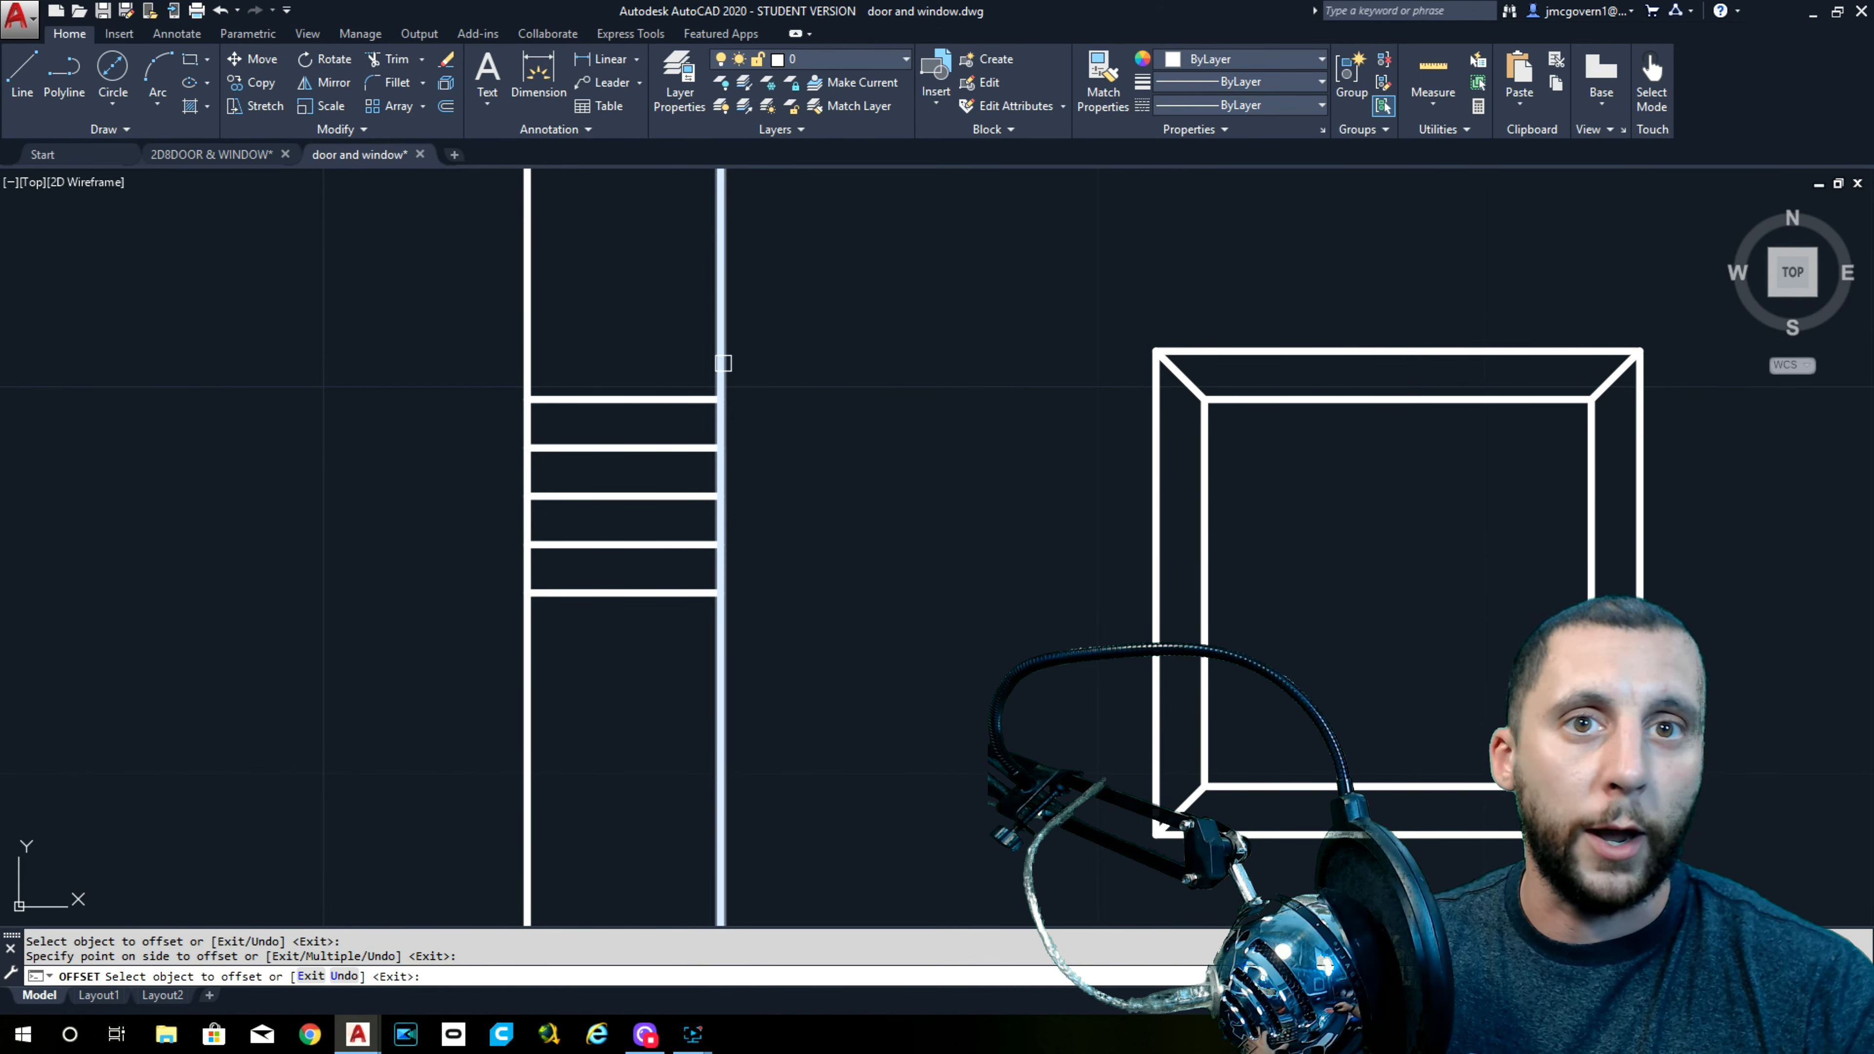
Offset the inner edge of the left door frame 1/16 to the left for the hinge width
{"action": "left_click", "coordinate": [721, 353]}
{"action": "left_click", "coordinate": [649, 356]}
{"action": "key", "text": "Escape"}
Trim the vertical line above and below the hinge and the horizontal lines left of it, leaving a four-piece hinge
{"action": "type", "text": "tr"}
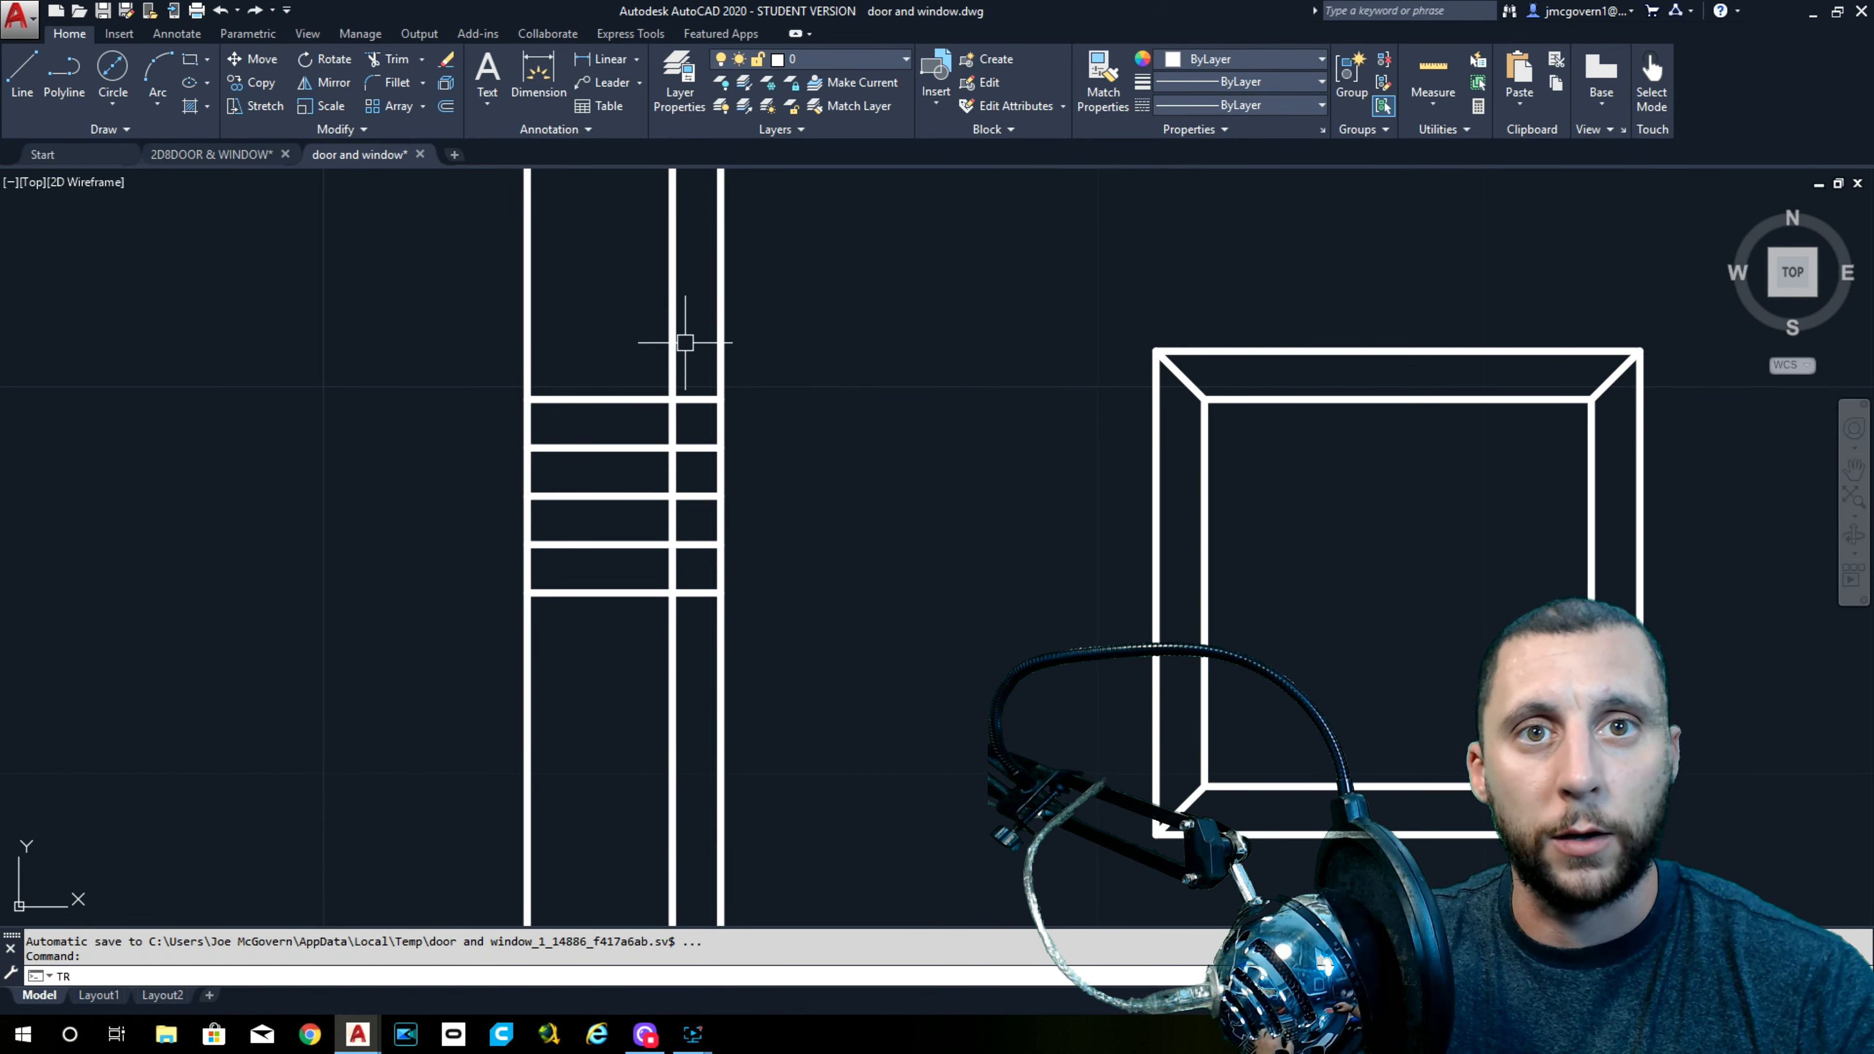
{"action": "key", "text": "Return"}
{"action": "key", "text": "Return"}
{"action": "left_click", "coordinate": [695, 316]}
{"action": "left_click", "coordinate": [642, 325]}
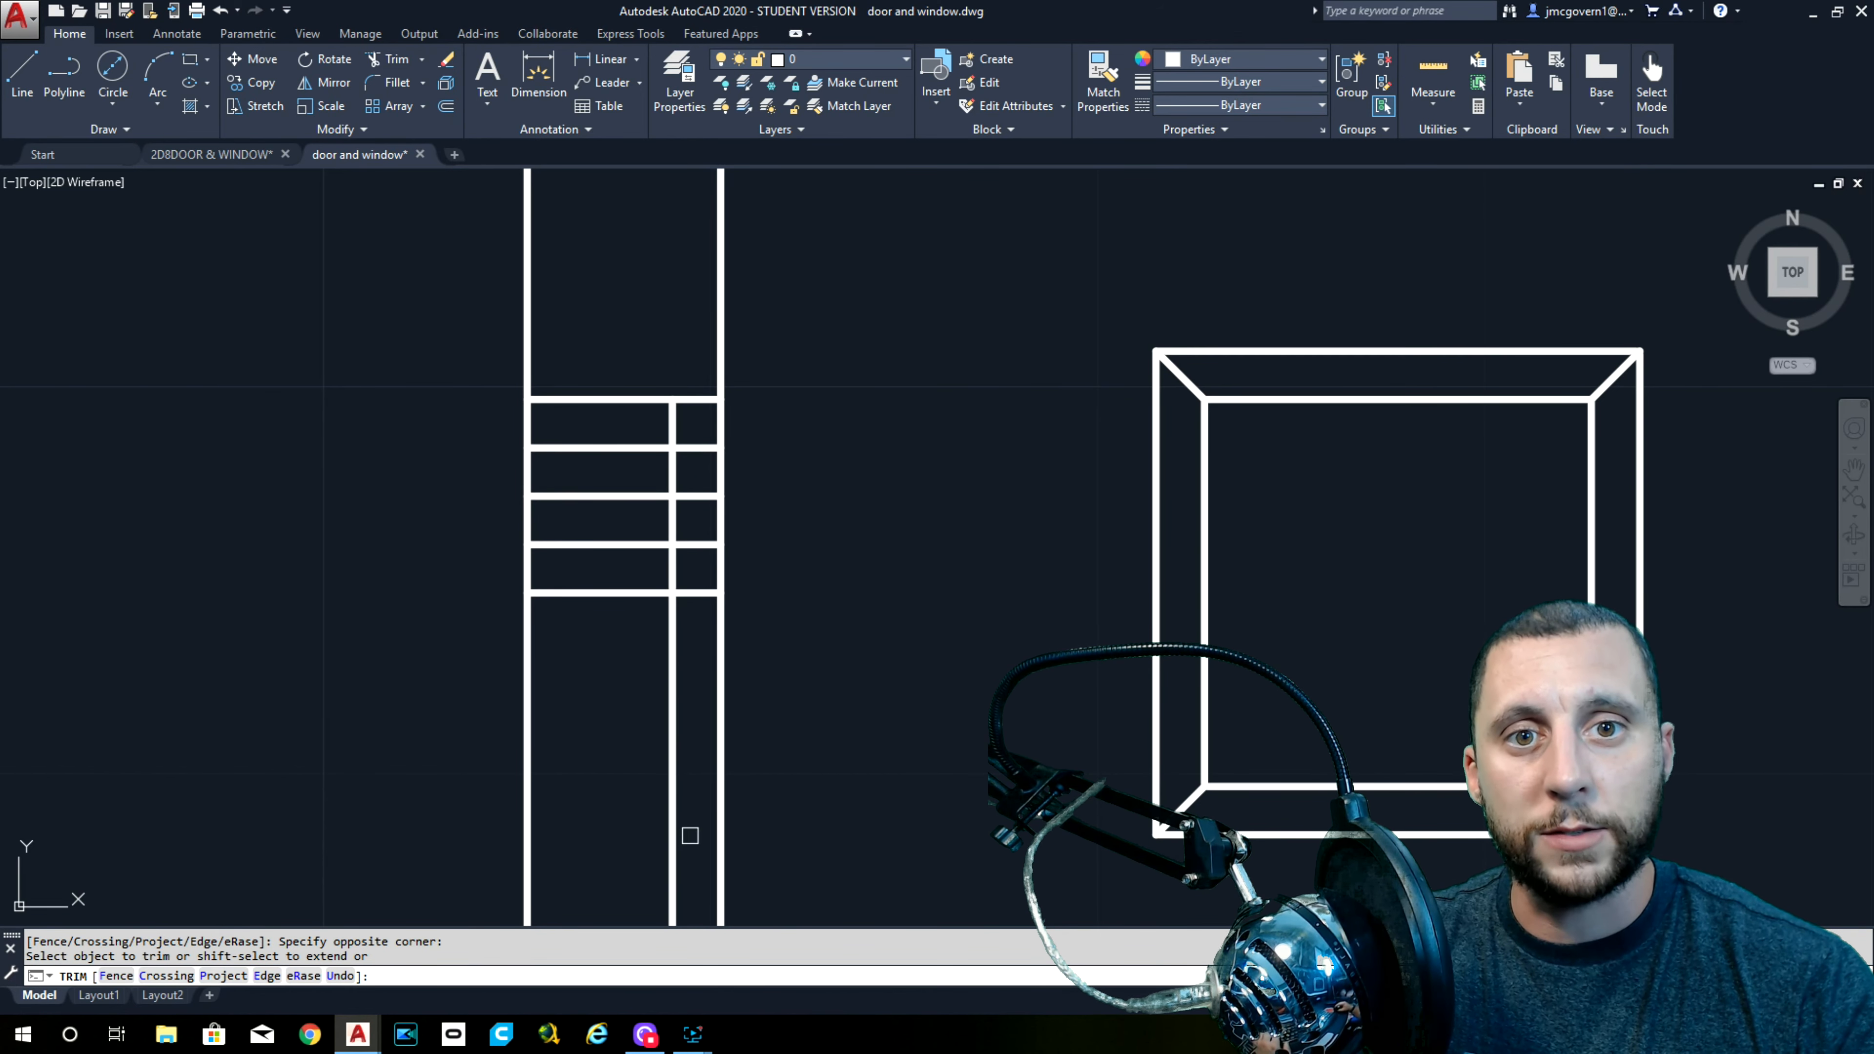
{"action": "left_click", "coordinate": [672, 650]}
{"action": "left_click", "coordinate": [606, 626]}
{"action": "left_click", "coordinate": [588, 338]}
{"action": "key", "text": "Escape"}
{"action": "type", "text": "GR"}
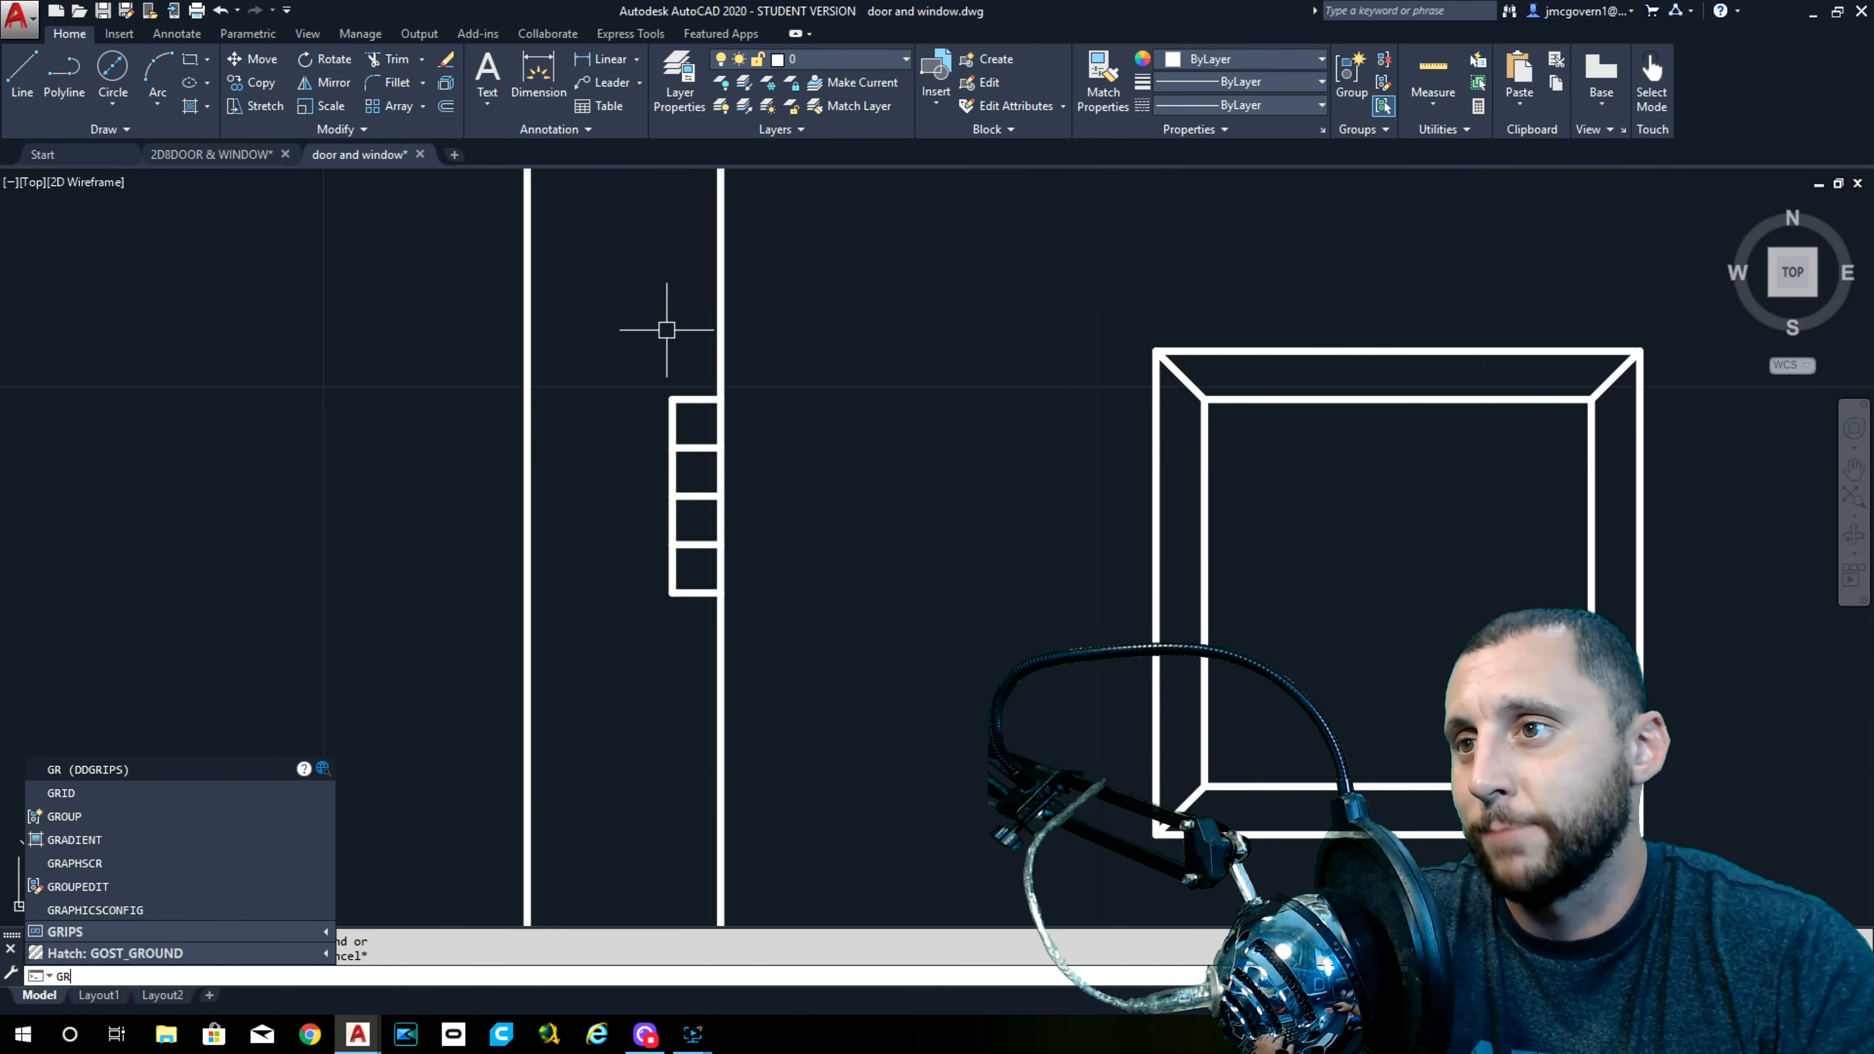
{"action": "key", "text": "Escape"}
{"action": "scroll", "coordinate": [667, 340], "scroll_direction": "down", "scroll_amount": 8}
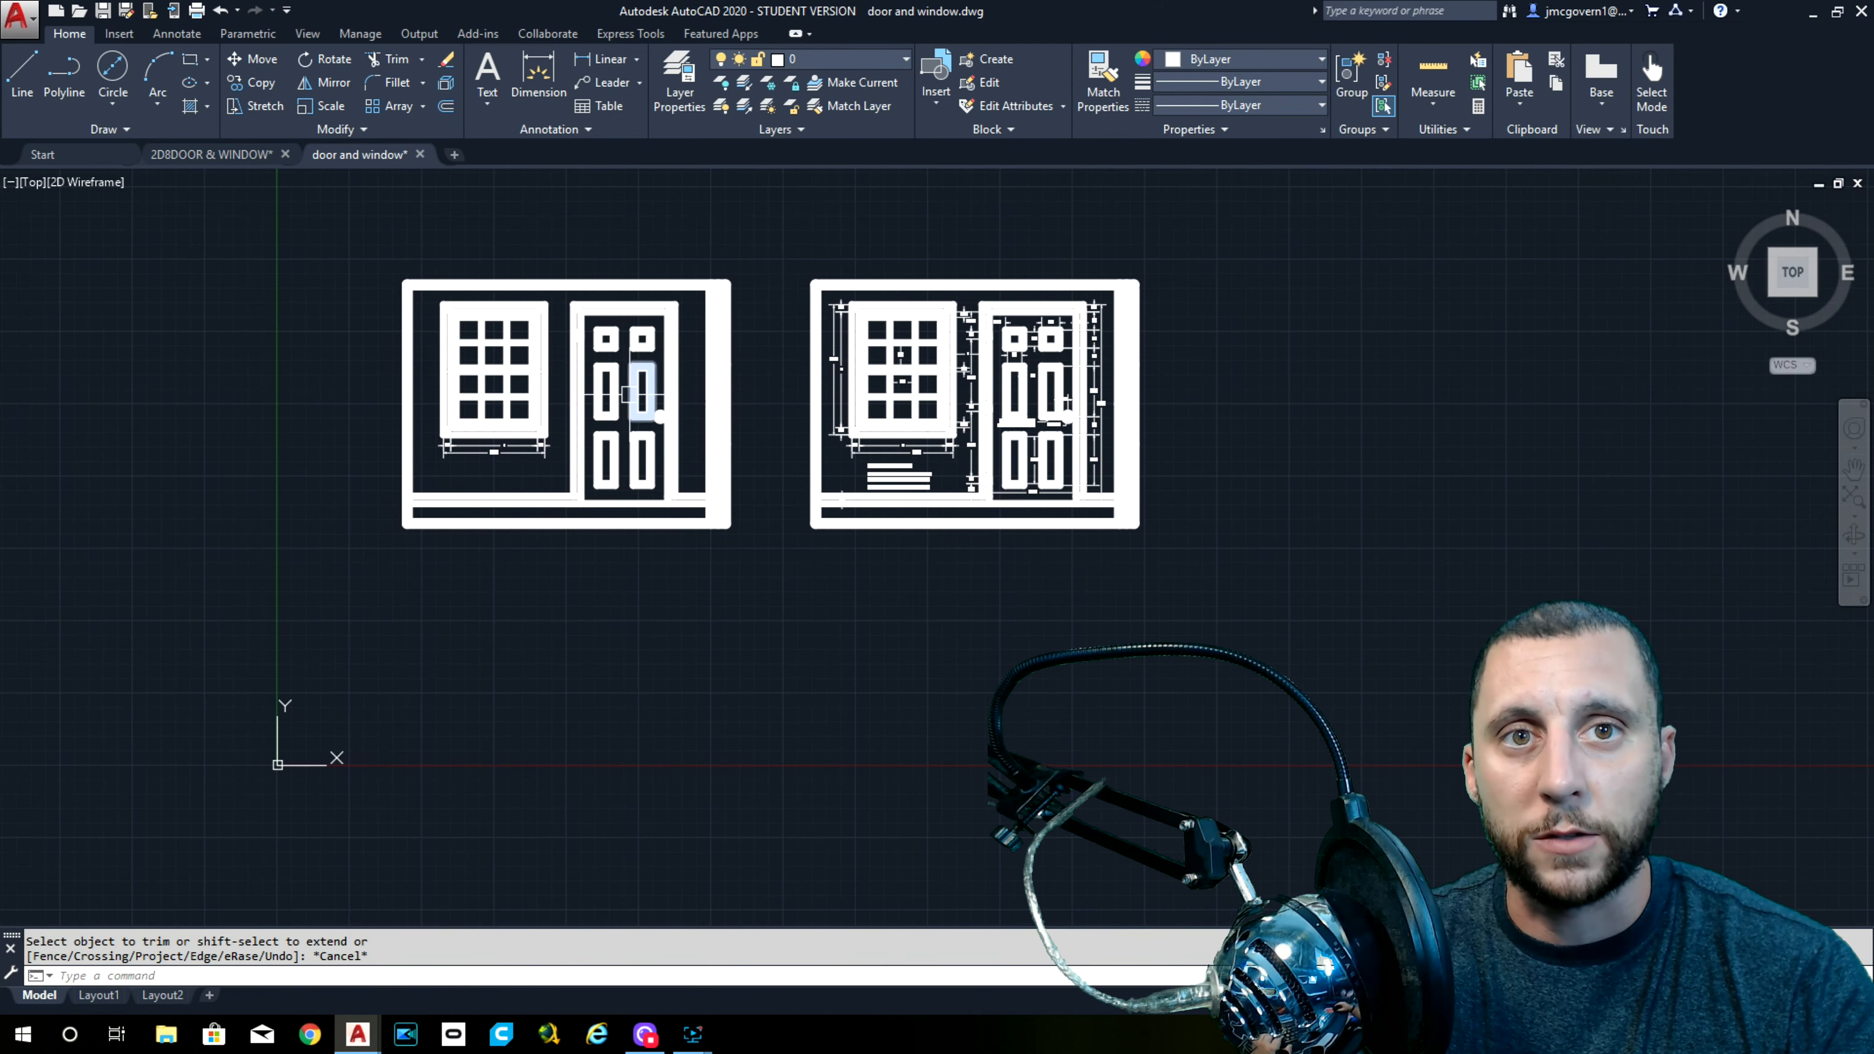
{"action": "scroll", "coordinate": [632, 395], "scroll_direction": "up", "scroll_amount": 5}
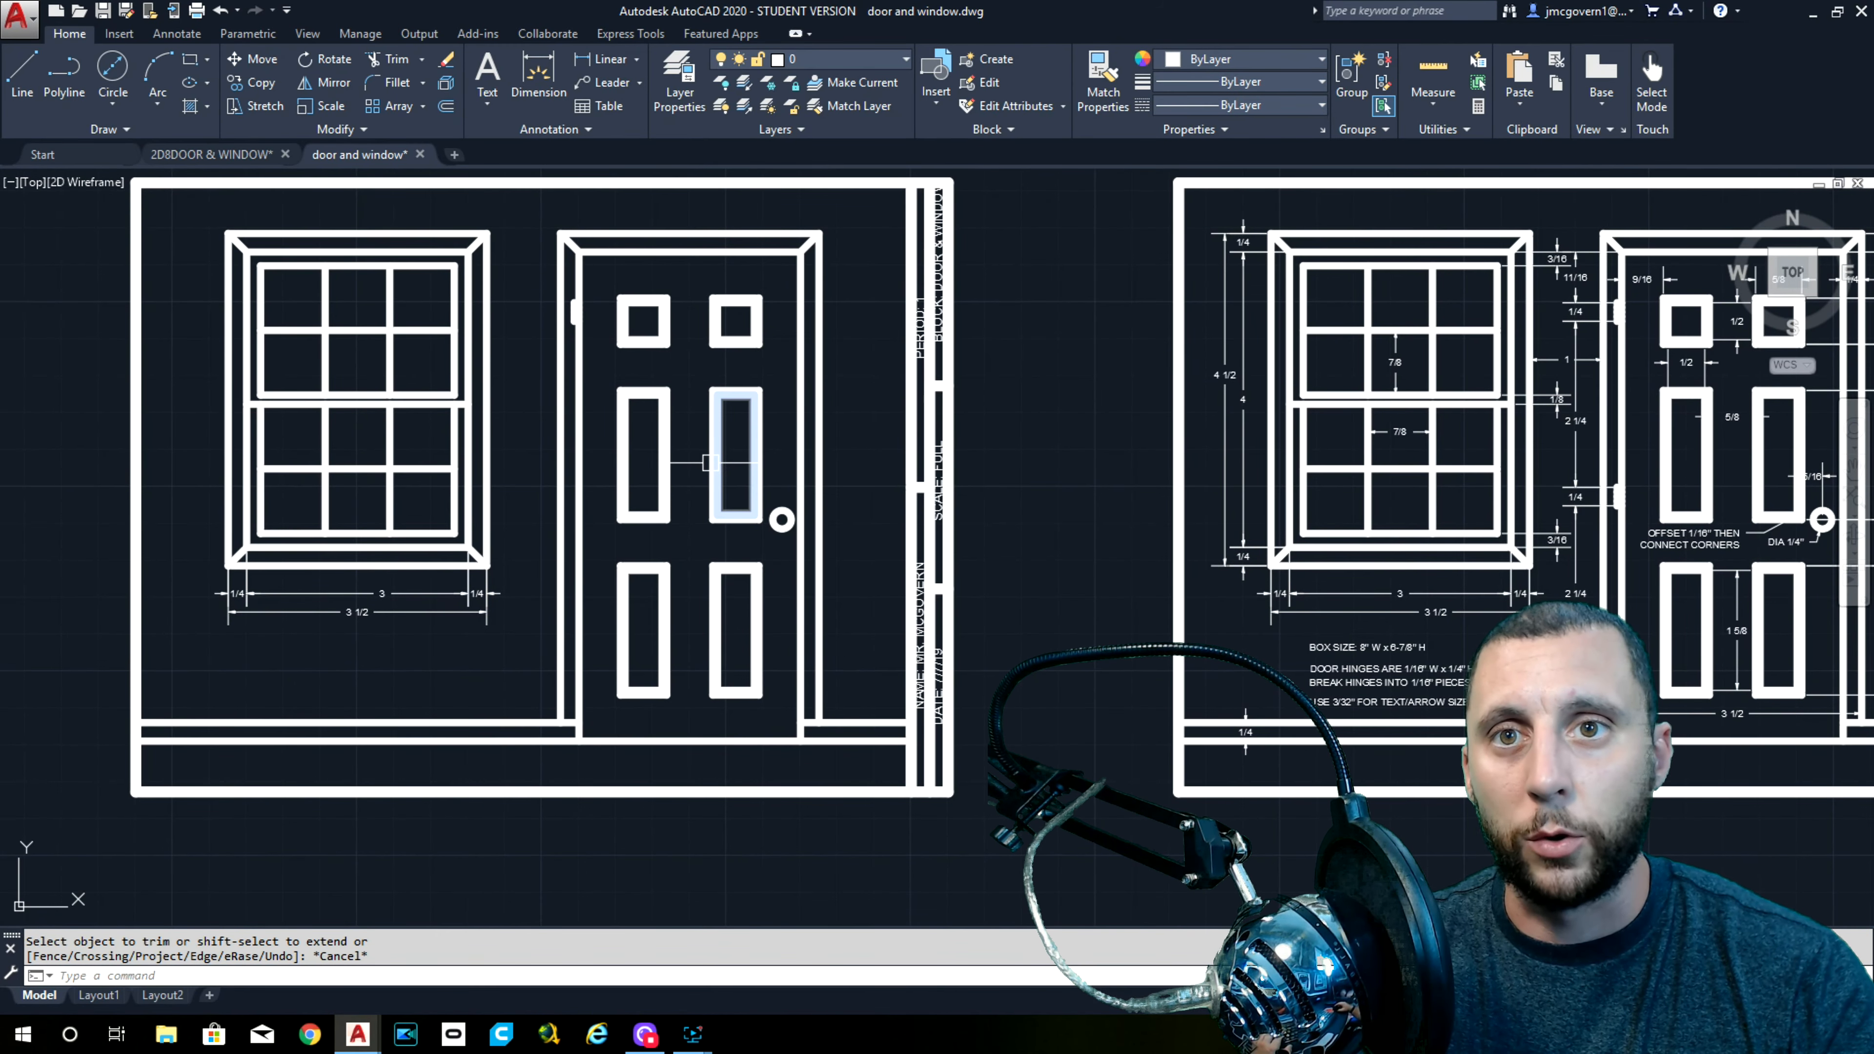